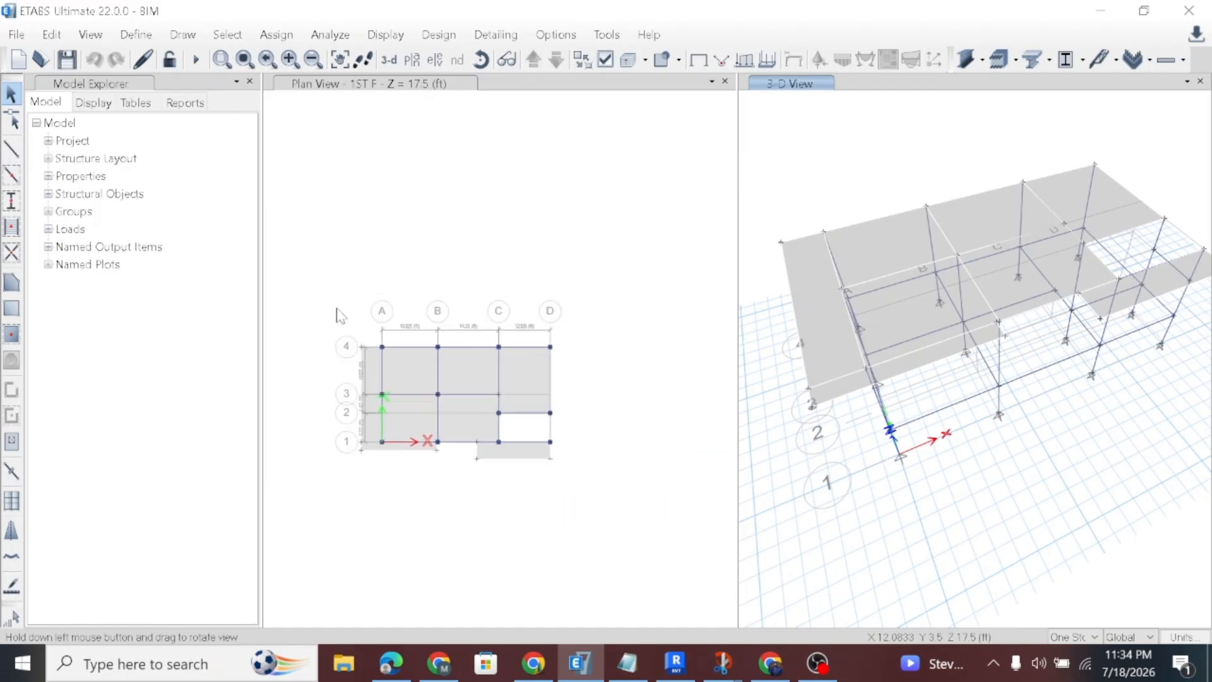
Switch to Revit and open the 03-1ST F floor plan at the bedroom balcony corner.
{"action": "scroll", "coordinate": [481, 344], "scroll_direction": "up", "scroll_amount": 3}
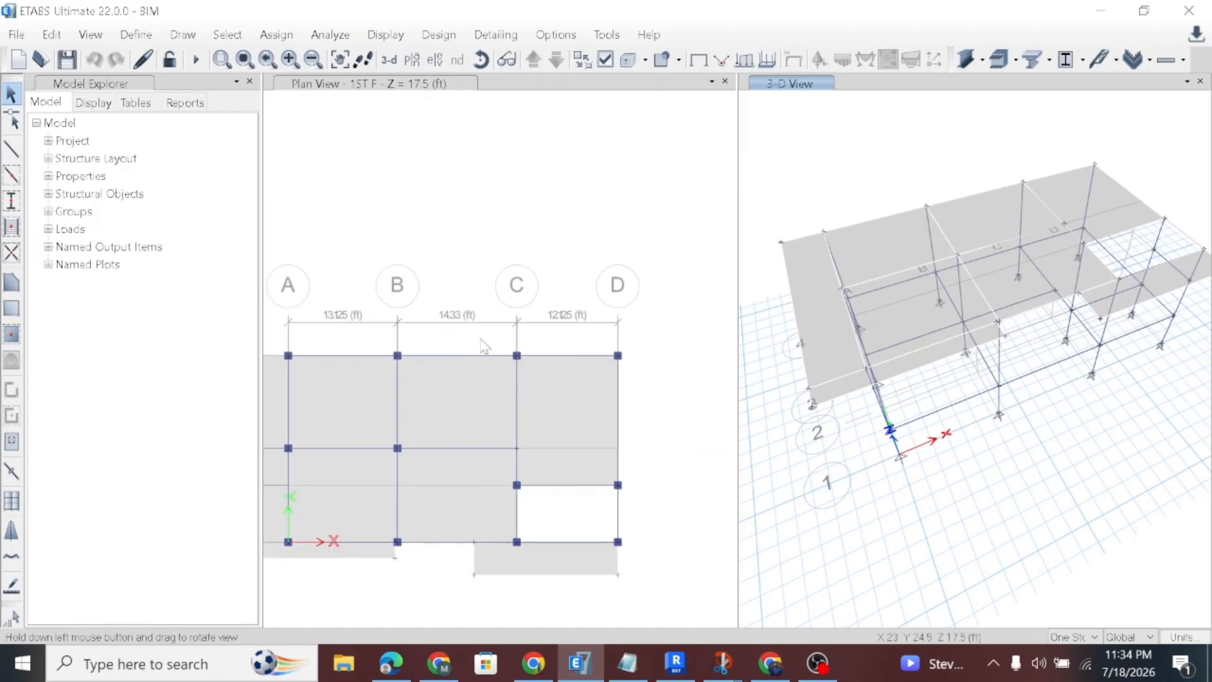
{"action": "left_click", "coordinate": [685, 663]}
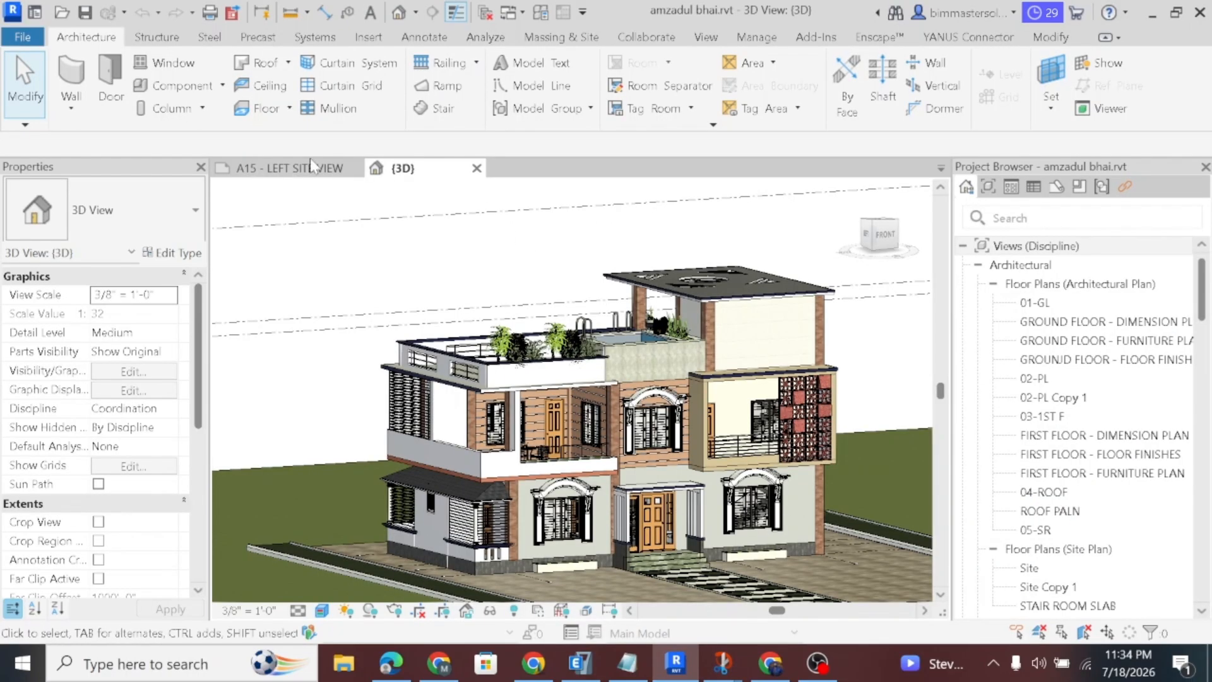
{"action": "left_click", "coordinate": [1043, 417]}
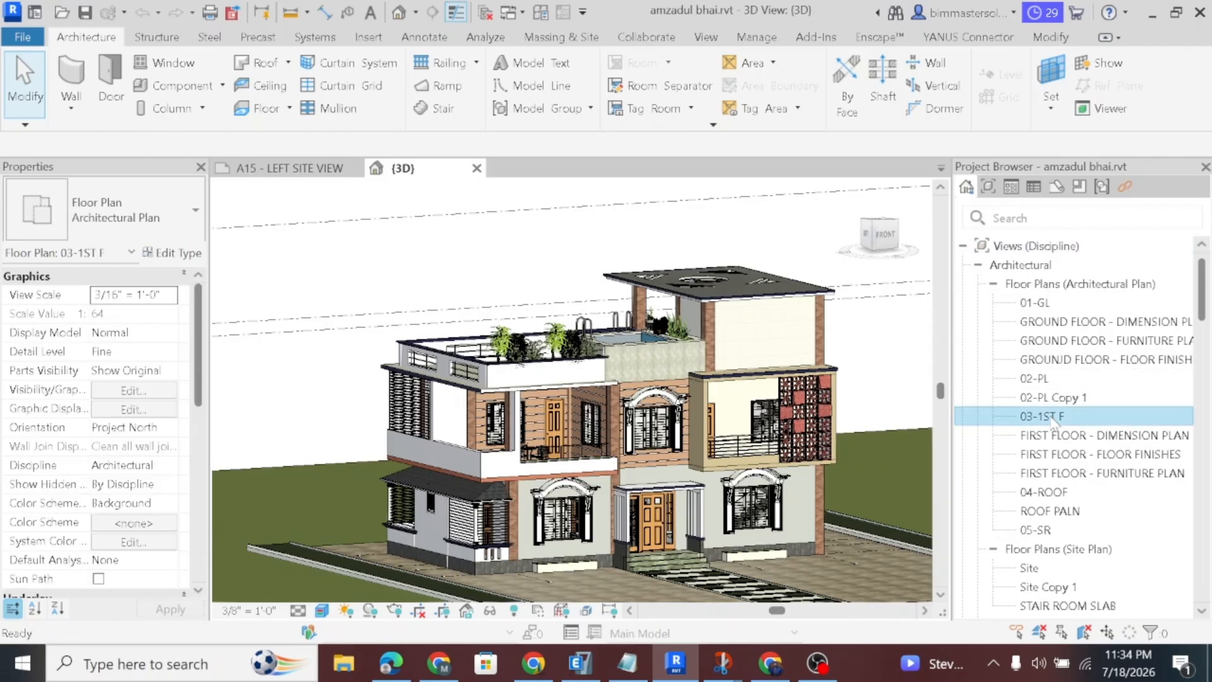
{"action": "double_click", "coordinate": [1052, 417]}
{"action": "scroll", "coordinate": [700, 228], "scroll_direction": "up", "scroll_amount": 6}
{"action": "scroll", "coordinate": [698, 226], "scroll_direction": "up", "scroll_amount": 2}
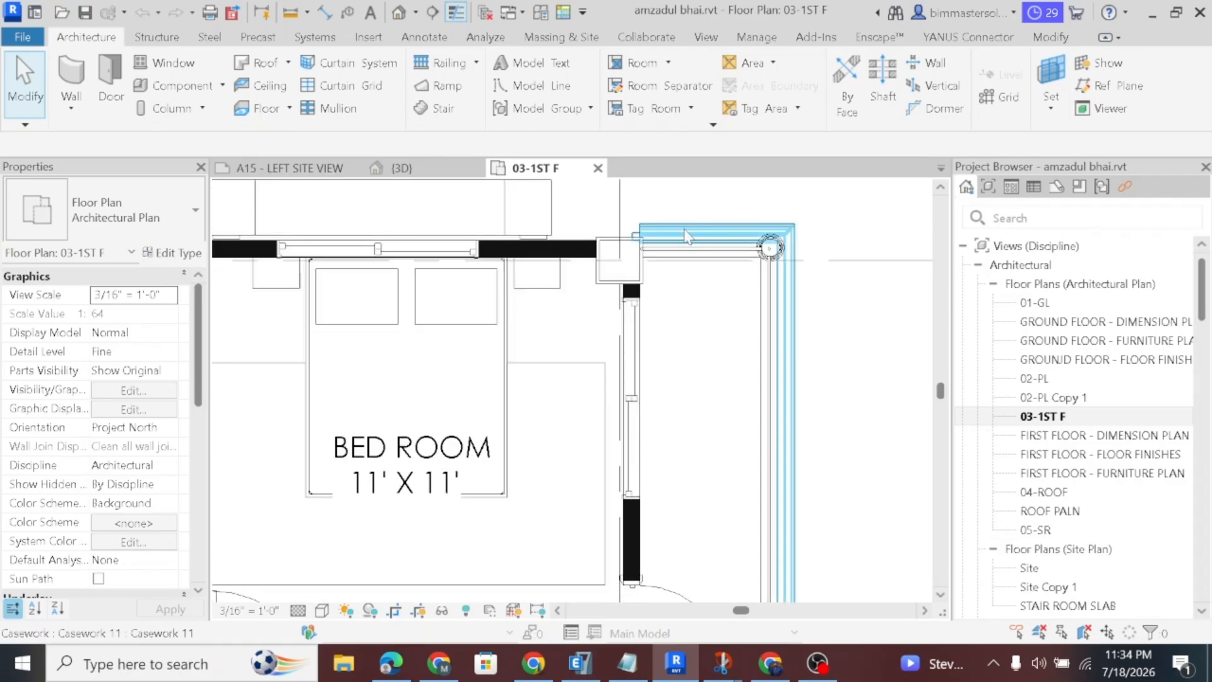
Temporarily hide the casework running around the balcony's outer edge.
{"action": "left_click", "coordinate": [699, 241]}
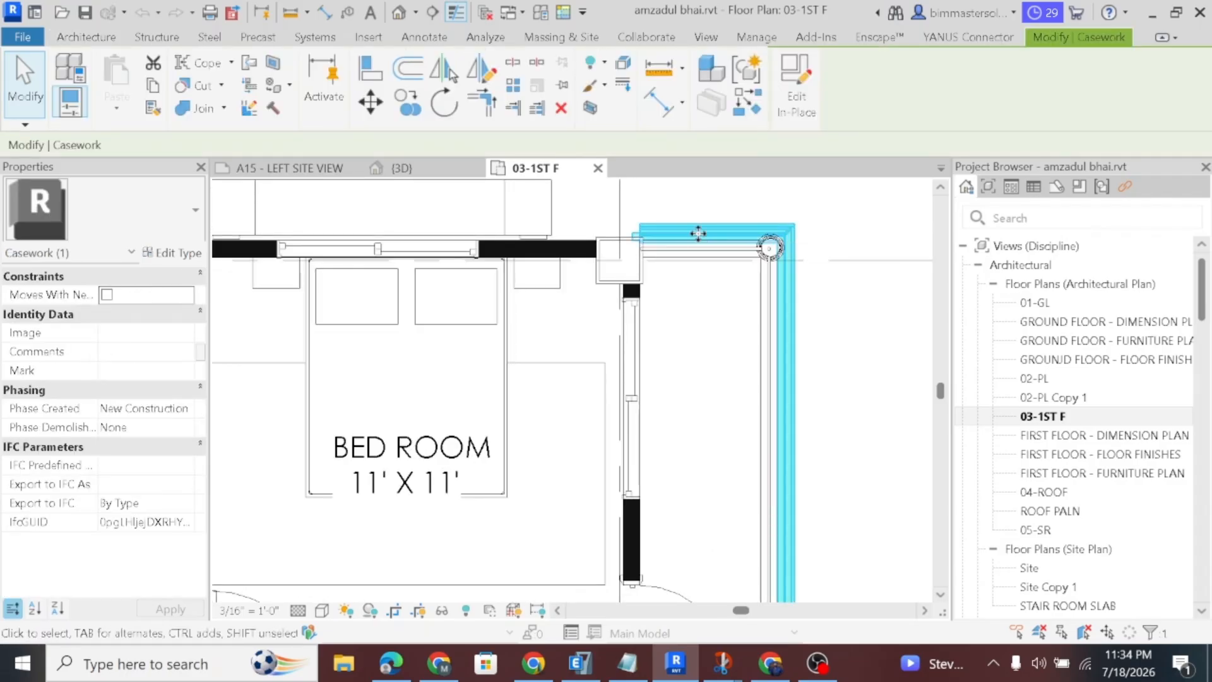
{"action": "key", "text": "h"}
{"action": "key", "text": "h"}
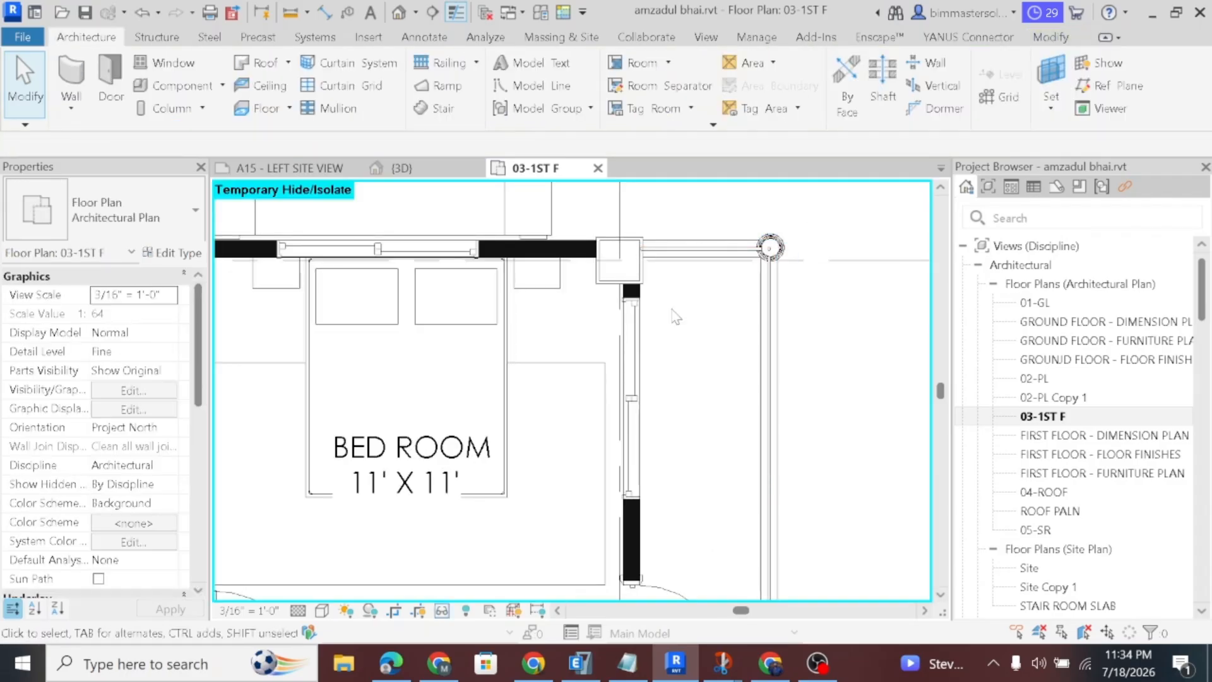
Add an aligned dimension for the balcony's projection from grid 4 to the outer face of its side wall.
{"action": "left_click", "coordinate": [325, 14]}
{"action": "left_click", "coordinate": [620, 207]}
{"action": "left_click", "coordinate": [779, 325]}
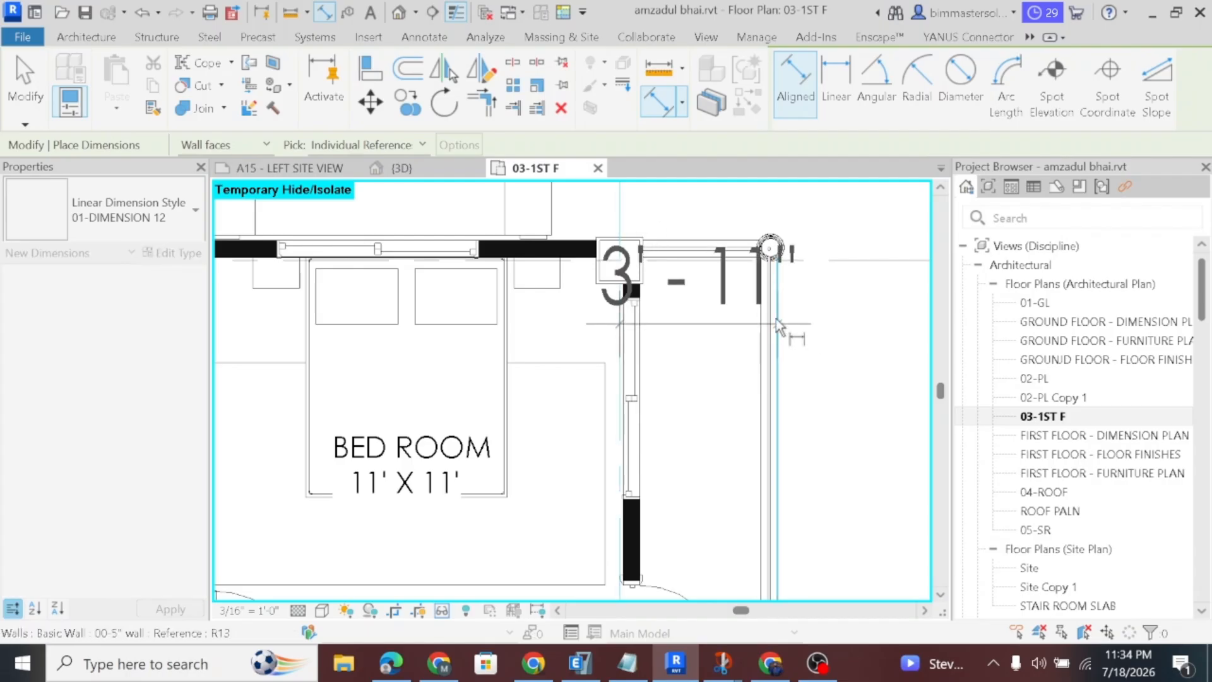
{"action": "scroll", "coordinate": [714, 320], "scroll_direction": "down", "scroll_amount": 1}
{"action": "left_click", "coordinate": [710, 207]}
{"action": "scroll", "coordinate": [725, 316], "scroll_direction": "down", "scroll_amount": 2}
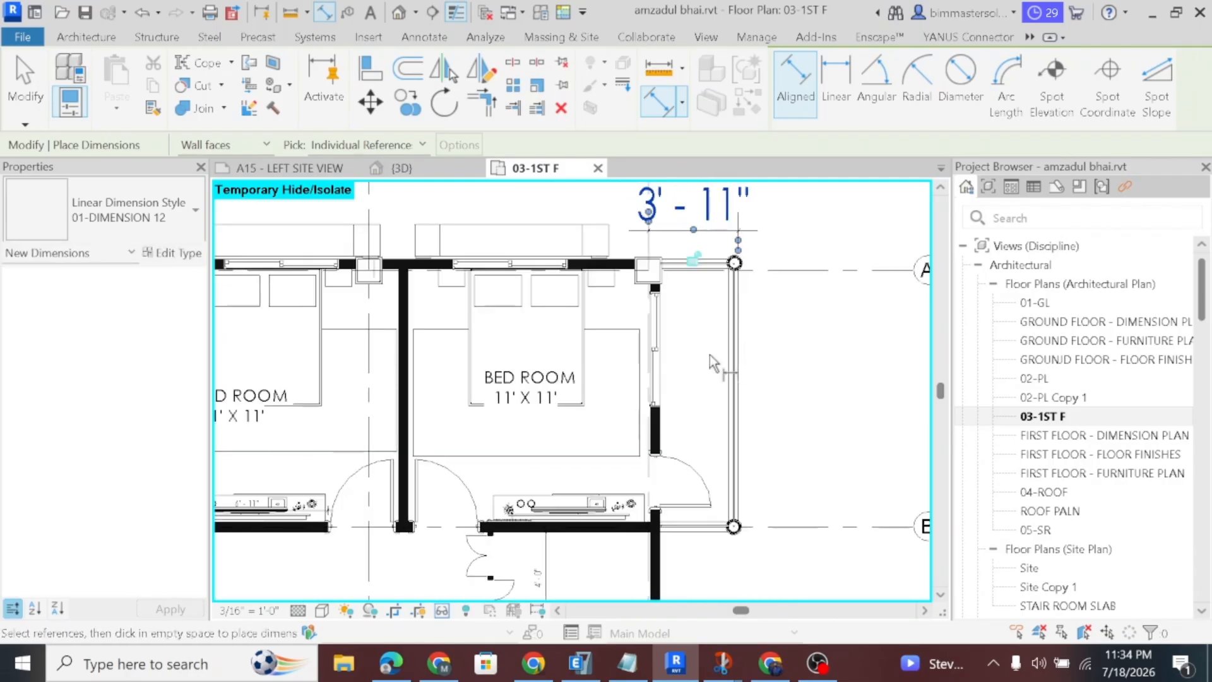
Add an aligned dimension for the balcony's length between its end walls at grids A and B, placed outside the balcony.
{"action": "scroll", "coordinate": [676, 284], "scroll_direction": "up", "scroll_amount": 2}
{"action": "scroll", "coordinate": [698, 399], "scroll_direction": "down", "scroll_amount": 3}
{"action": "scroll", "coordinate": [698, 398], "scroll_direction": "up", "scroll_amount": 2}
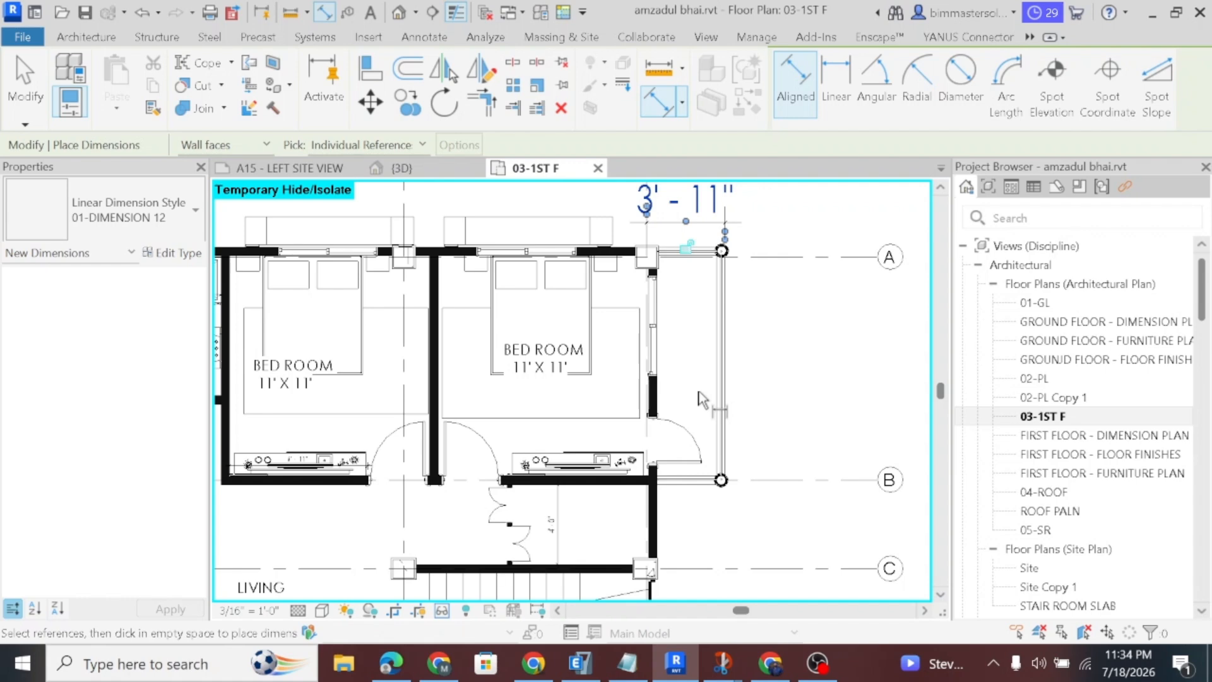
{"action": "scroll", "coordinate": [688, 240], "scroll_direction": "up", "scroll_amount": 1}
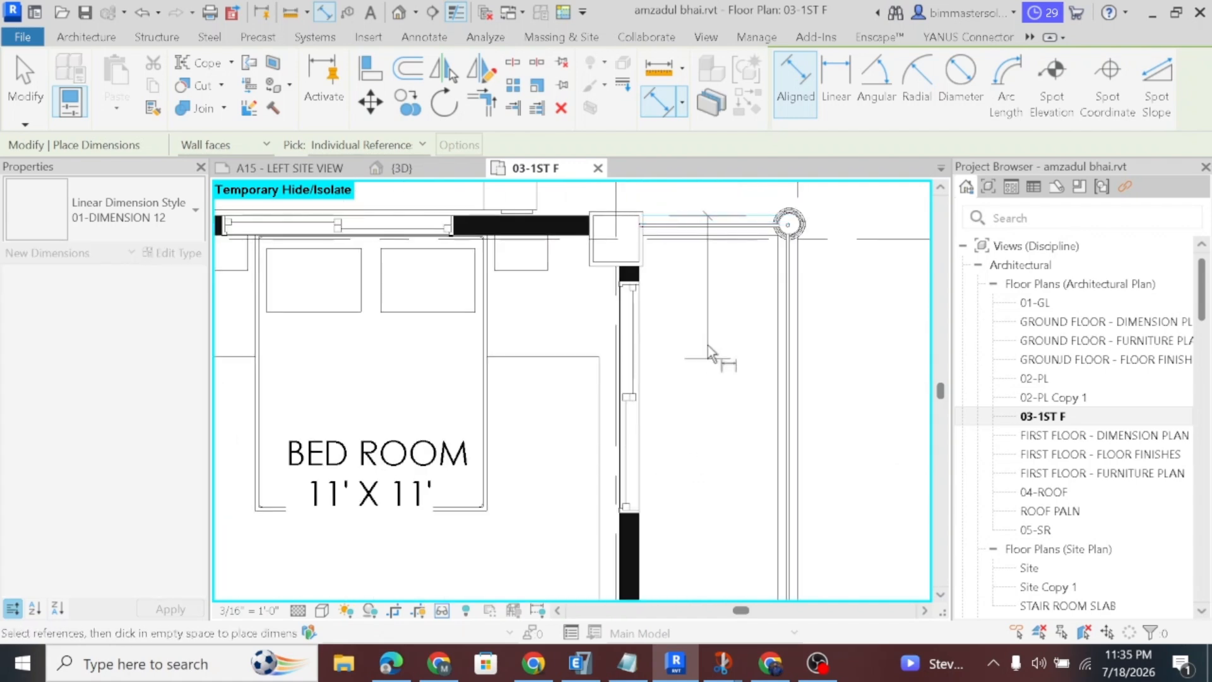
{"action": "scroll", "coordinate": [711, 366], "scroll_direction": "down", "scroll_amount": 2}
{"action": "scroll", "coordinate": [713, 479], "scroll_direction": "up", "scroll_amount": 2}
{"action": "left_click", "coordinate": [710, 462]}
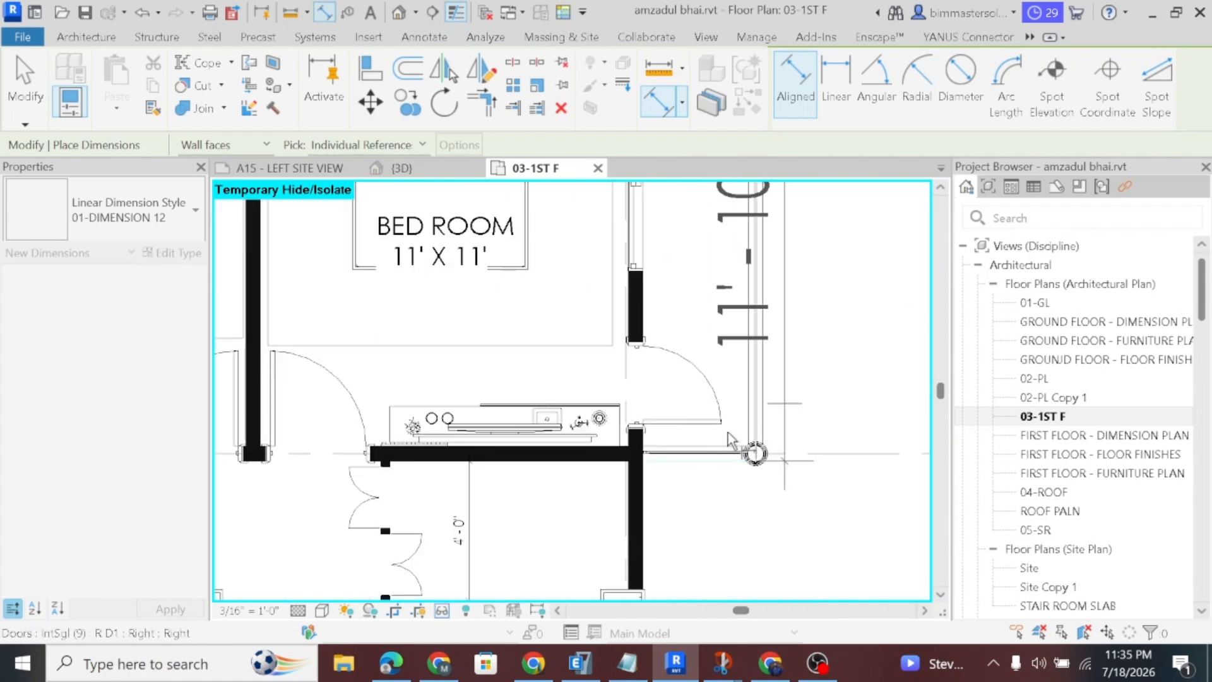
{"action": "scroll", "coordinate": [746, 423], "scroll_direction": "down", "scroll_amount": 2}
{"action": "left_click", "coordinate": [819, 394]}
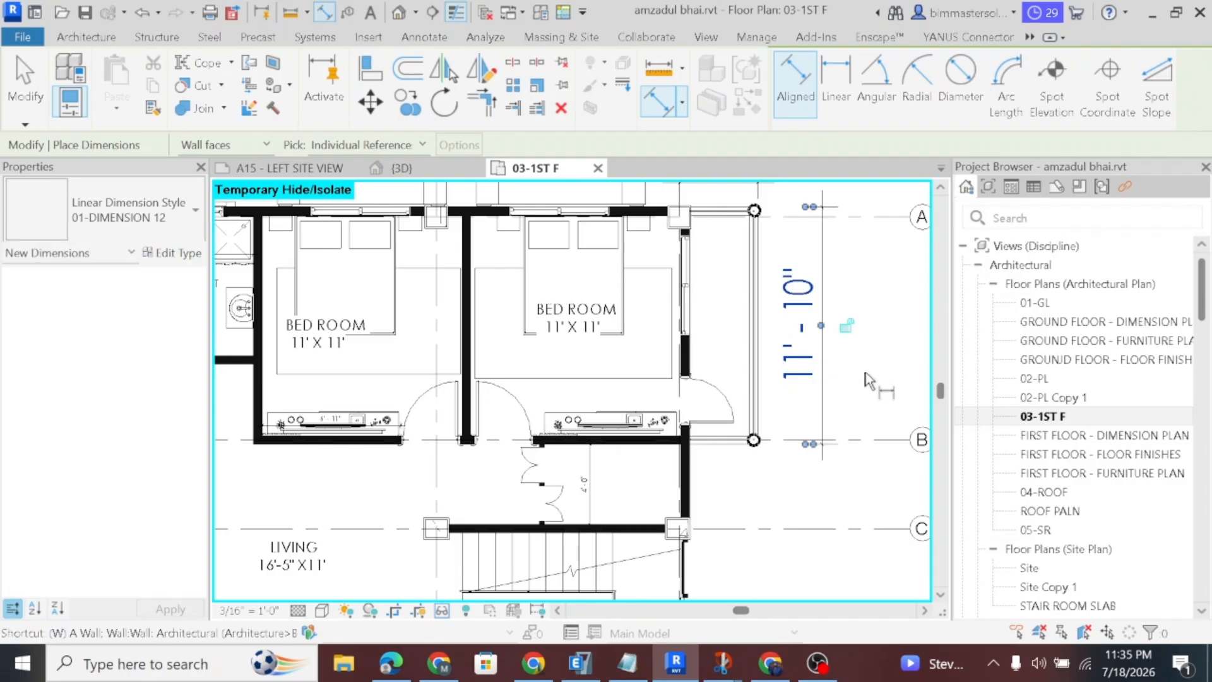
{"action": "scroll", "coordinate": [755, 438], "scroll_direction": "down", "scroll_amount": 2}
{"action": "scroll", "coordinate": [794, 325], "scroll_direction": "up", "scroll_amount": 1}
{"action": "key", "text": "Escape"}
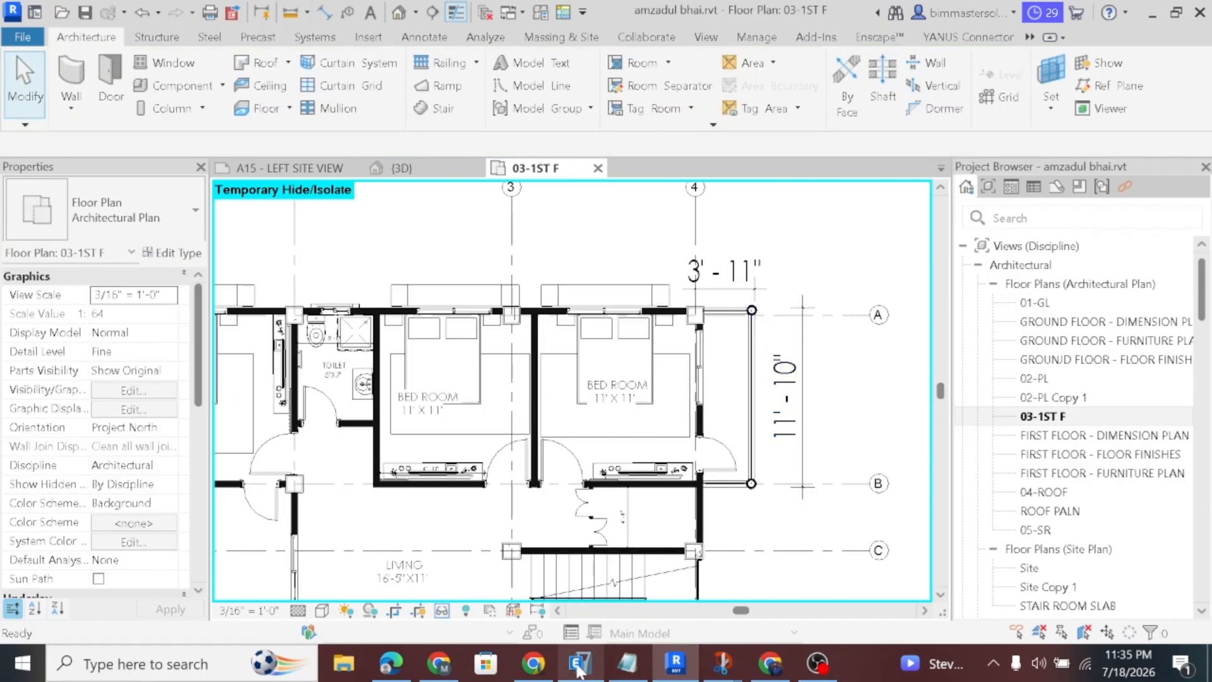
Switch to ETABS and start drawing joint objects on the 1ST F plan near grid D, with the plan X offset open for editing.
{"action": "left_click", "coordinate": [582, 664]}
{"action": "scroll", "coordinate": [640, 424], "scroll_direction": "down", "scroll_amount": 2}
{"action": "scroll", "coordinate": [653, 431], "scroll_direction": "up", "scroll_amount": 4}
{"action": "scroll", "coordinate": [549, 386], "scroll_direction": "down", "scroll_amount": 2}
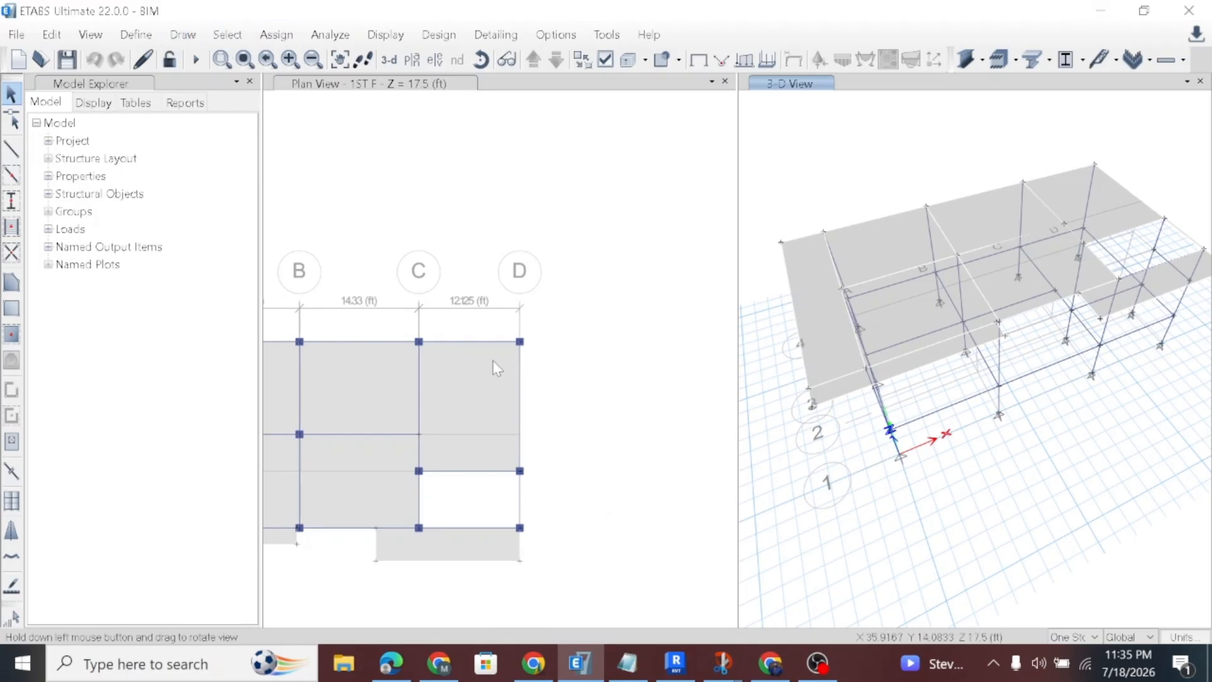
{"action": "scroll", "coordinate": [463, 387], "scroll_direction": "up", "scroll_amount": 2}
{"action": "scroll", "coordinate": [499, 397], "scroll_direction": "down", "scroll_amount": 2}
{"action": "scroll", "coordinate": [580, 394], "scroll_direction": "up", "scroll_amount": 2}
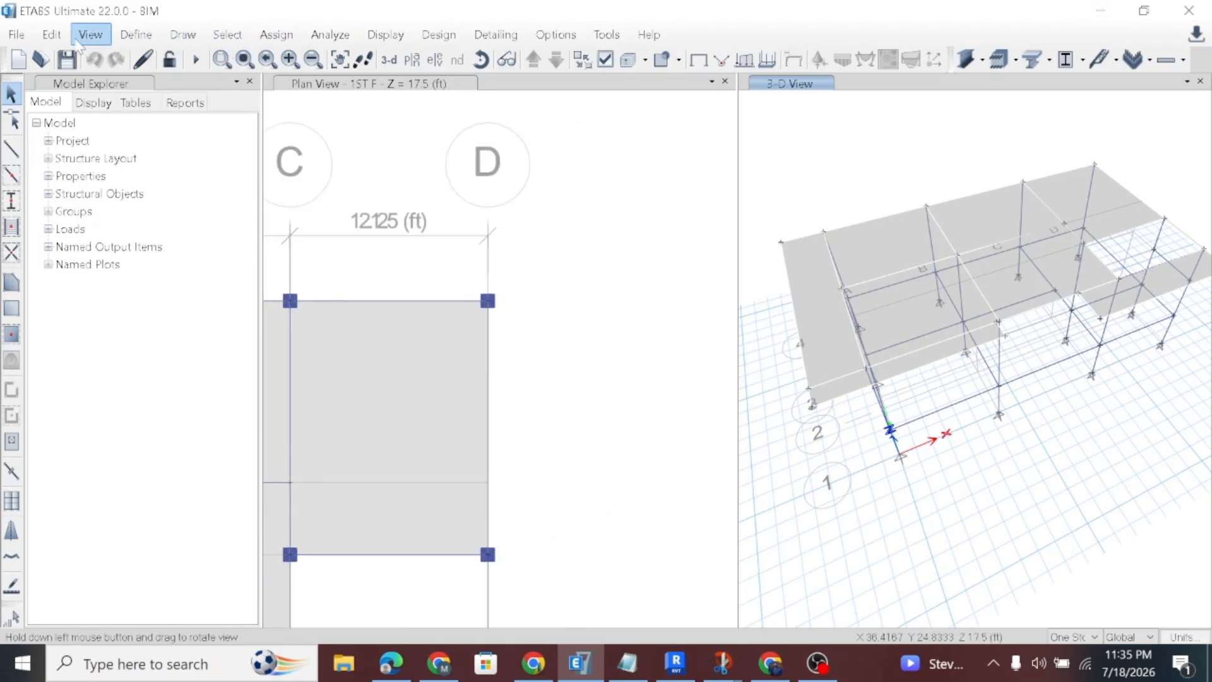
{"action": "left_click", "coordinate": [51, 35]}
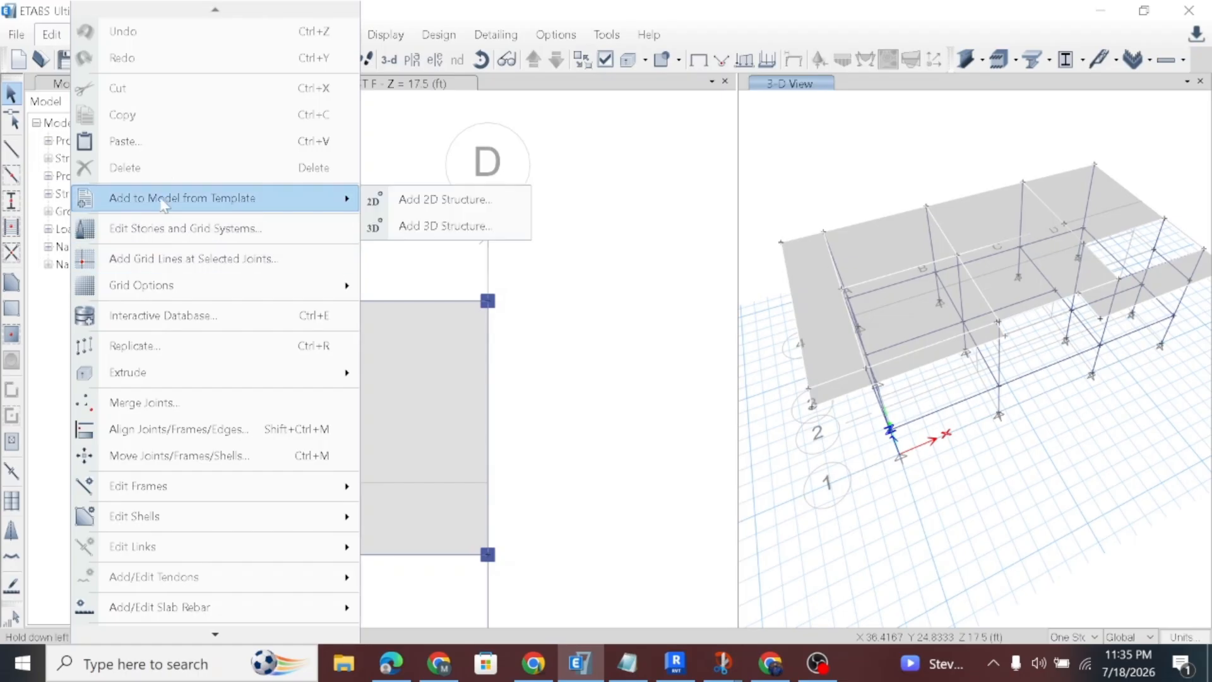
{"action": "left_click", "coordinate": [51, 34]}
{"action": "left_click", "coordinate": [183, 35]}
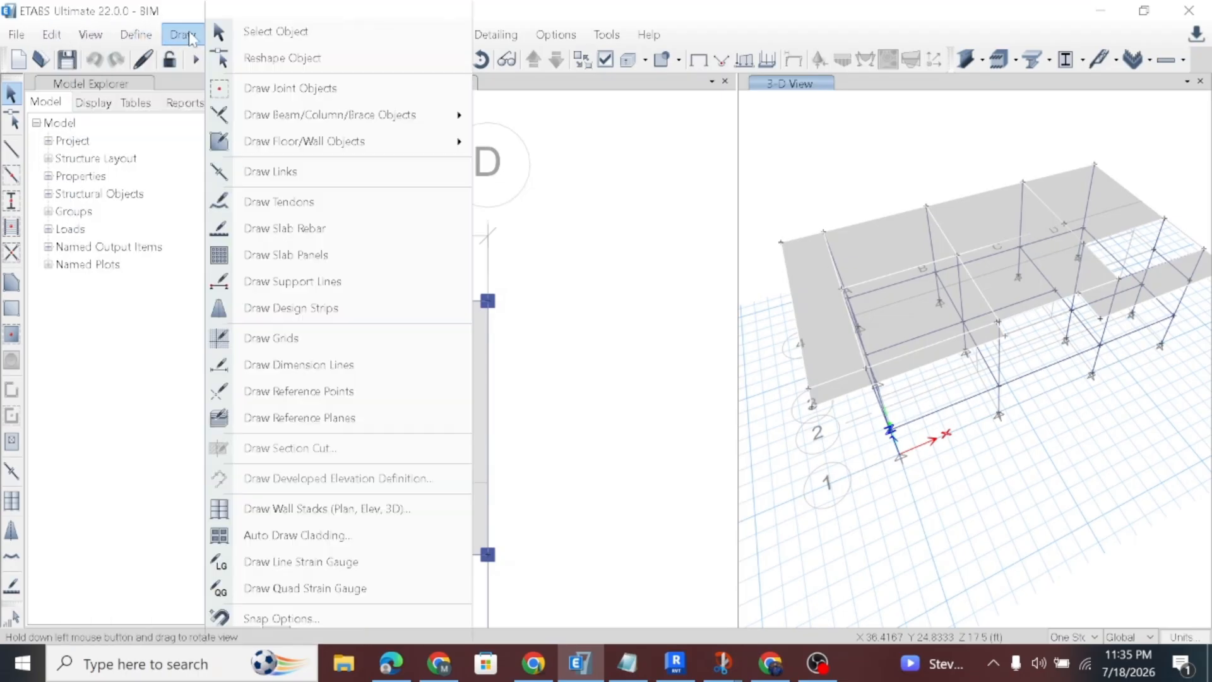
{"action": "left_click", "coordinate": [254, 89]}
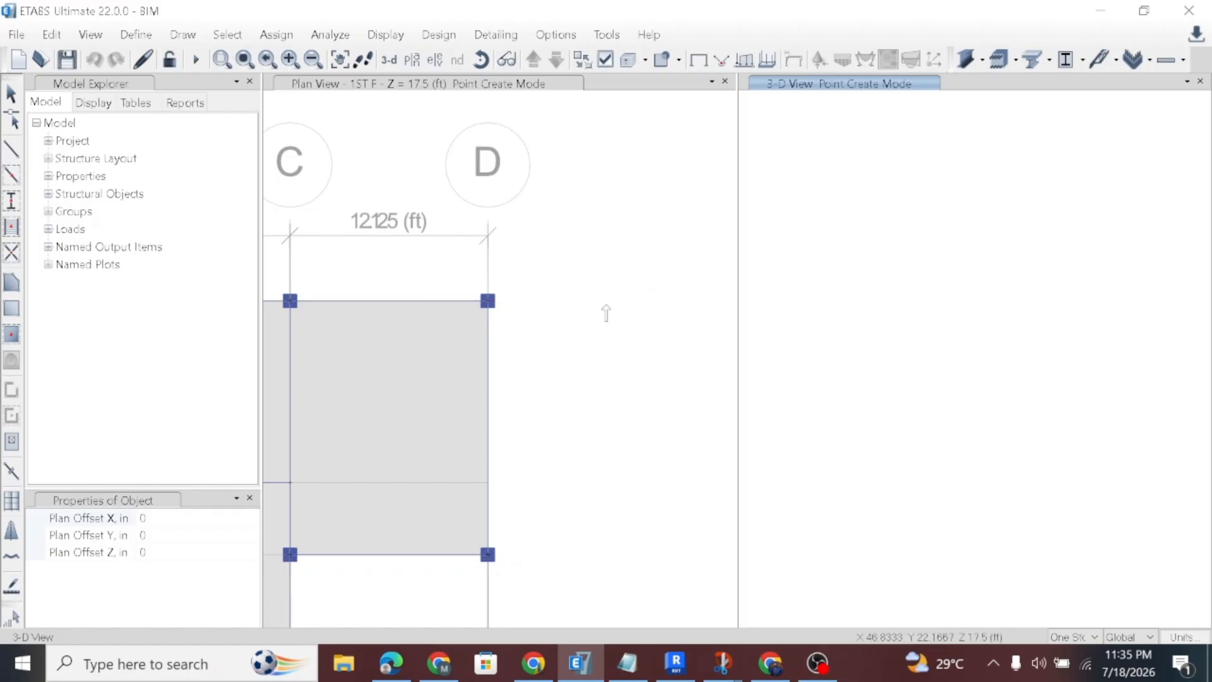
{"action": "left_click", "coordinate": [172, 523]}
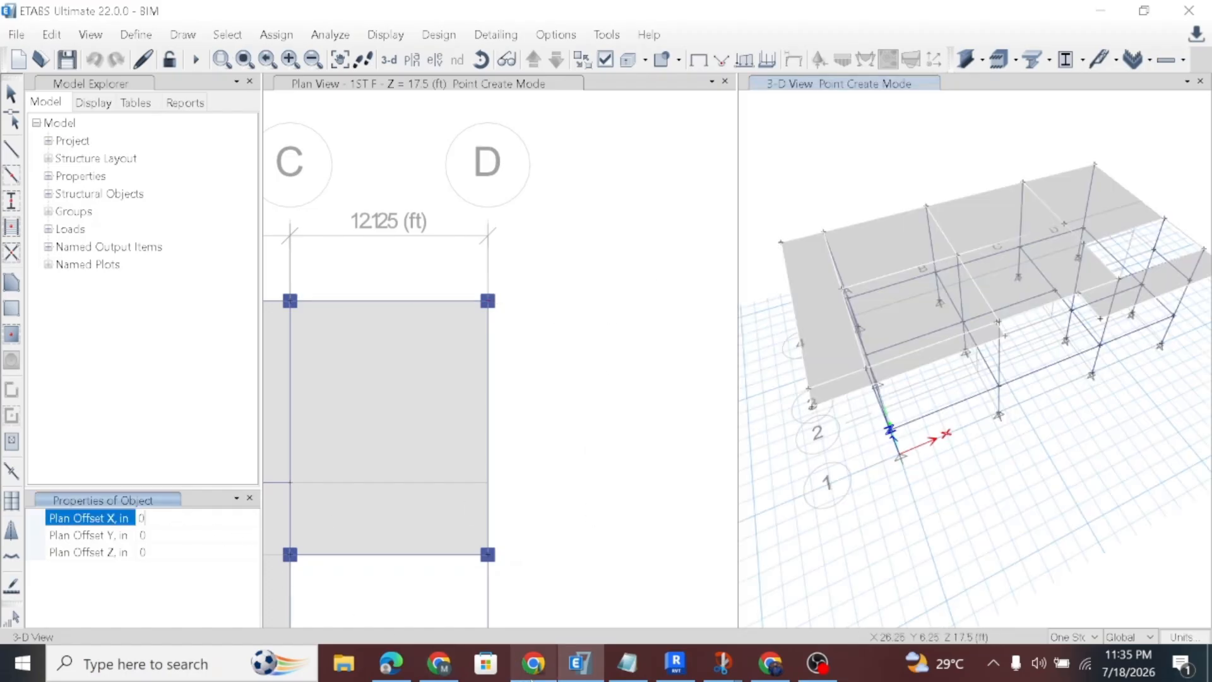
Switch back to the Revit floor plan and open Calculator beside it.
{"action": "left_click", "coordinate": [680, 677]}
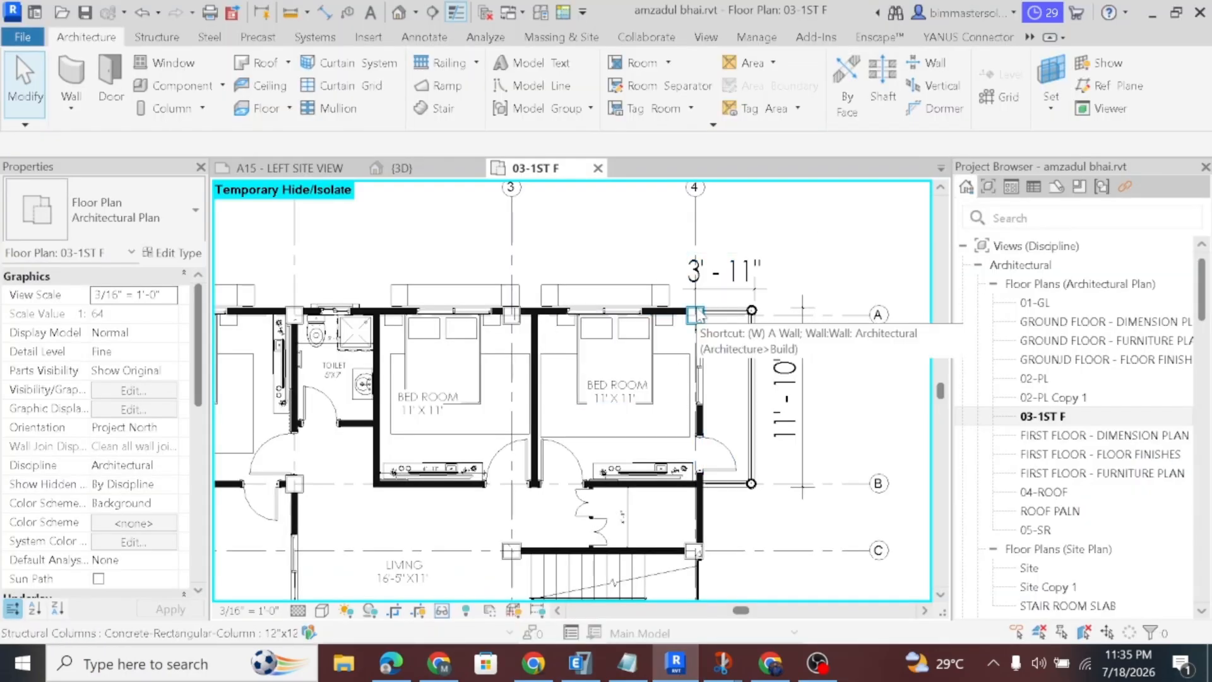
{"action": "left_click", "coordinate": [152, 664]}
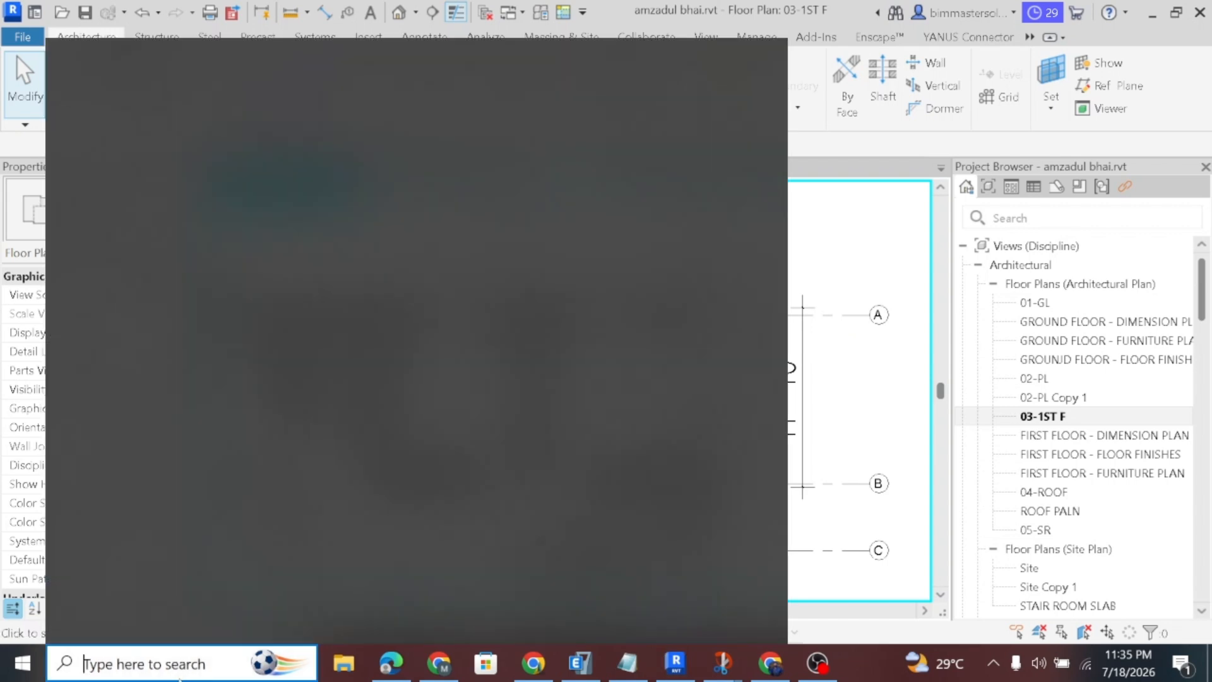
{"action": "type", "text": "cal"}
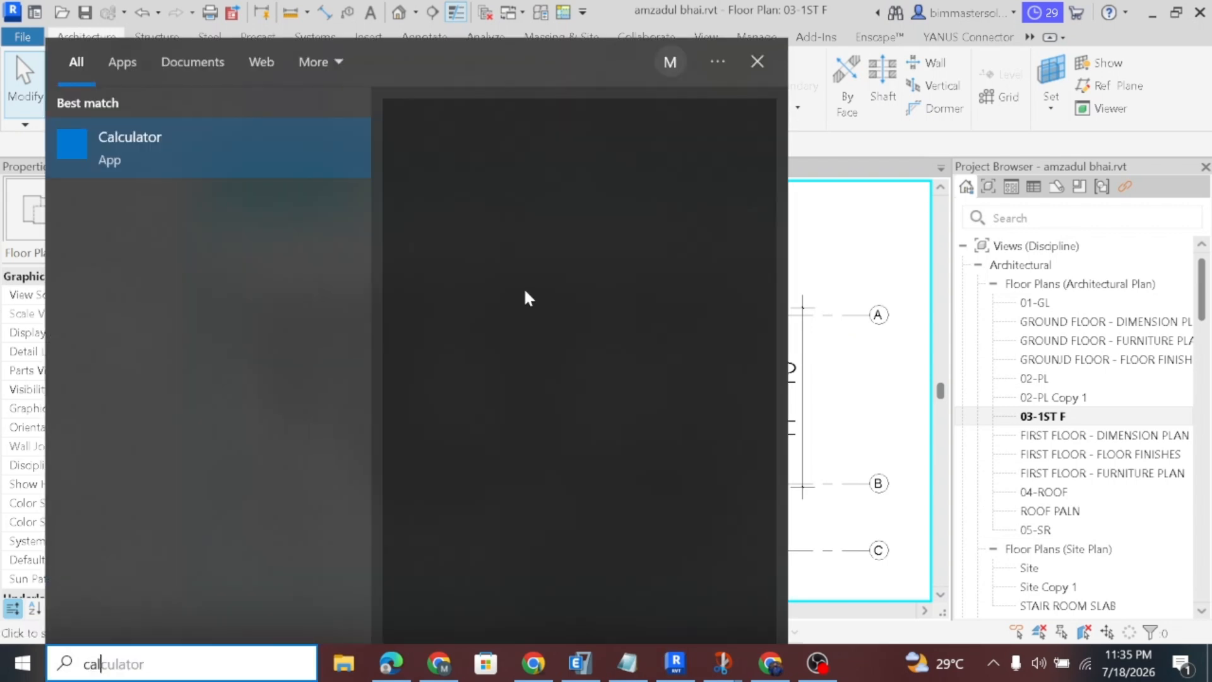
{"action": "left_click", "coordinate": [450, 298]}
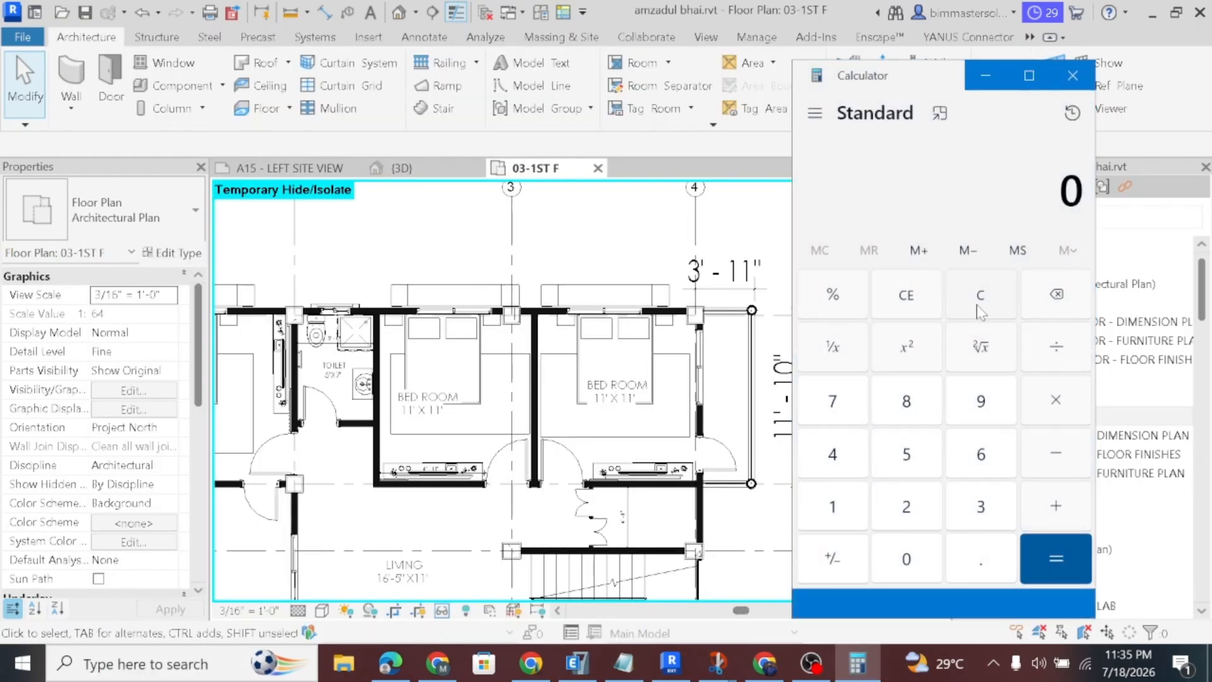
Convert the 3'-11" balcony projection to inches by calculating 36 + 11, and minimise Calculator.
{"action": "left_click", "coordinate": [980, 532]}
{"action": "left_click", "coordinate": [860, 539]}
{"action": "left_click", "coordinate": [902, 533]}
{"action": "left_click", "coordinate": [980, 587]}
{"action": "left_click", "coordinate": [1056, 308]}
{"action": "left_click", "coordinate": [1056, 568]}
{"action": "double_click", "coordinate": [832, 537]}
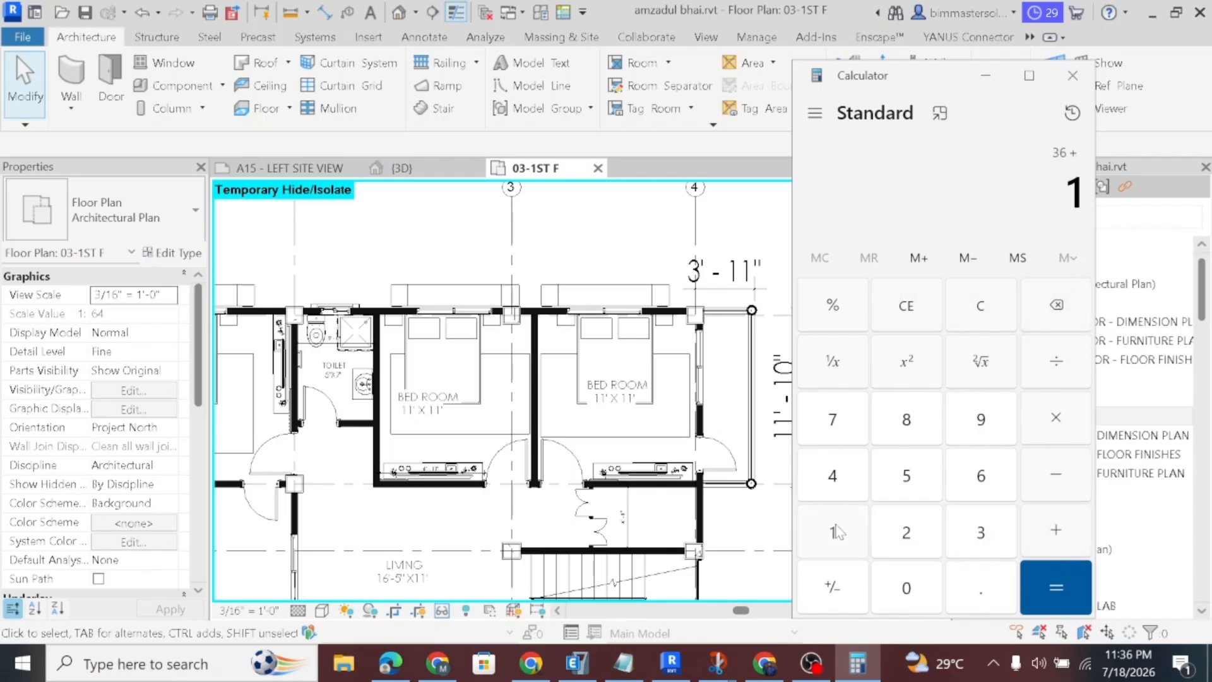
{"action": "left_click", "coordinate": [1055, 587]}
{"action": "left_click_drag", "start_coordinate": [1035, 192], "coordinate": [1083, 192]}
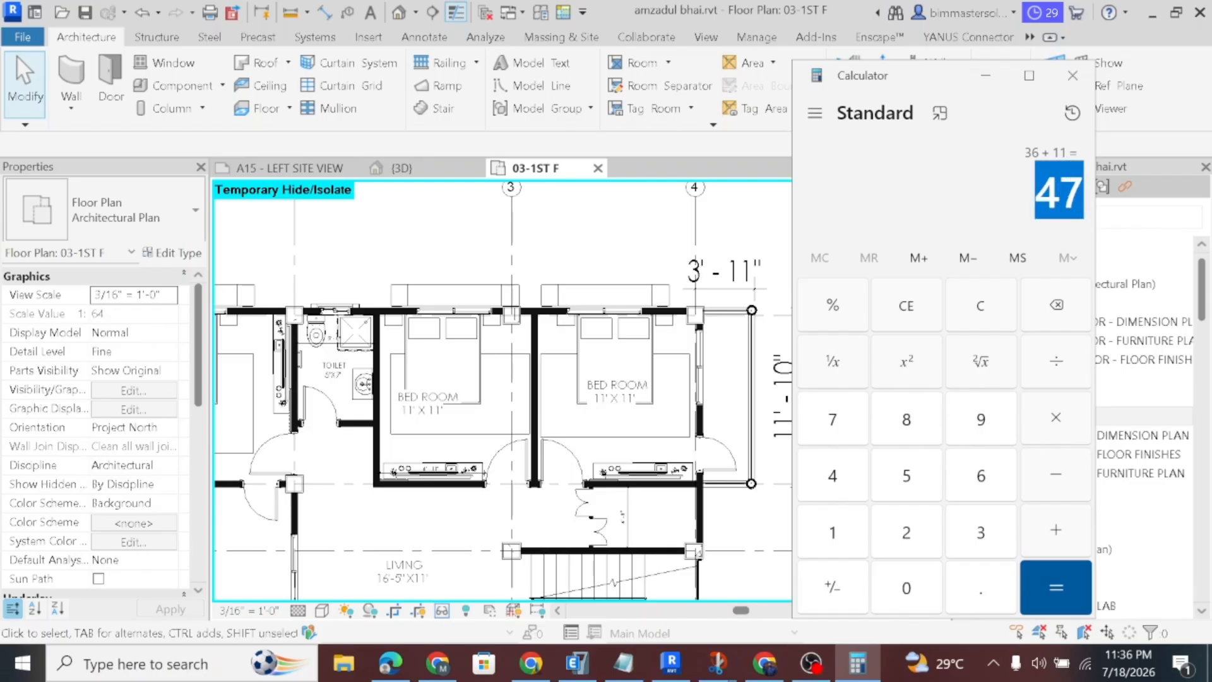
{"action": "left_click", "coordinate": [986, 76]}
Switch to ETABS, set the plan X offset to 47 in, and place a joint offset from grid point D-4.
{"action": "left_click", "coordinate": [579, 664]}
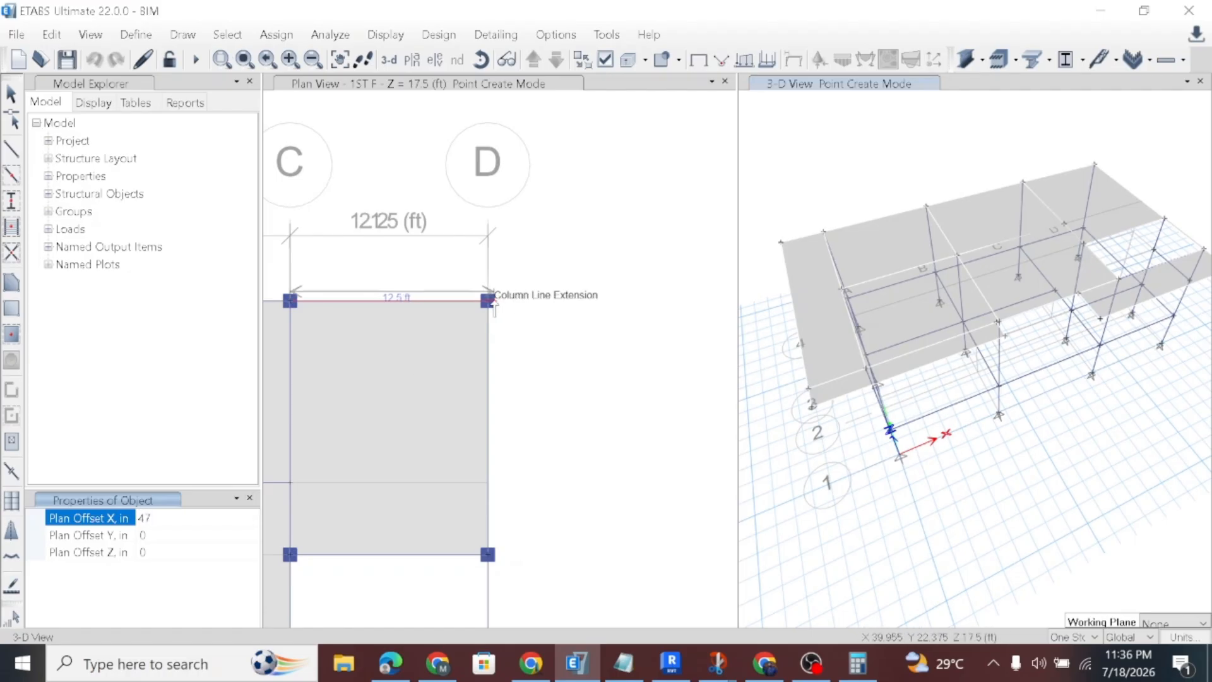
{"action": "scroll", "coordinate": [469, 309], "scroll_direction": "up", "scroll_amount": 5}
{"action": "left_click", "coordinate": [470, 314]}
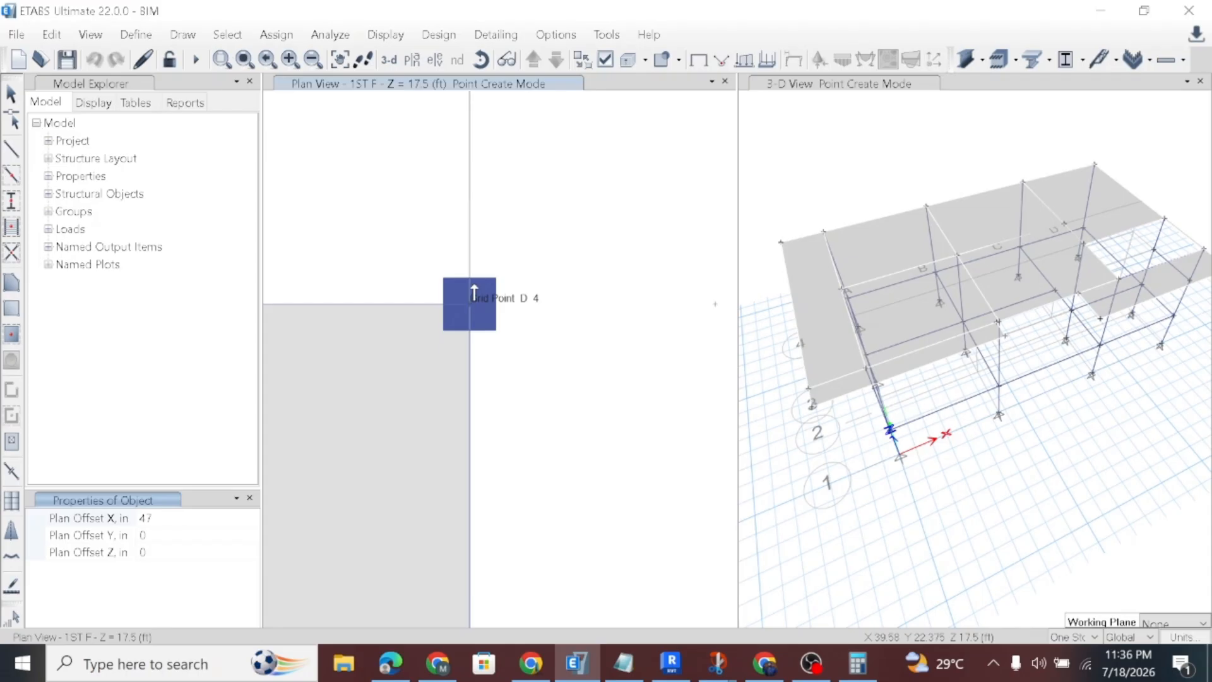
{"action": "scroll", "coordinate": [466, 295], "scroll_direction": "down", "scroll_amount": 2}
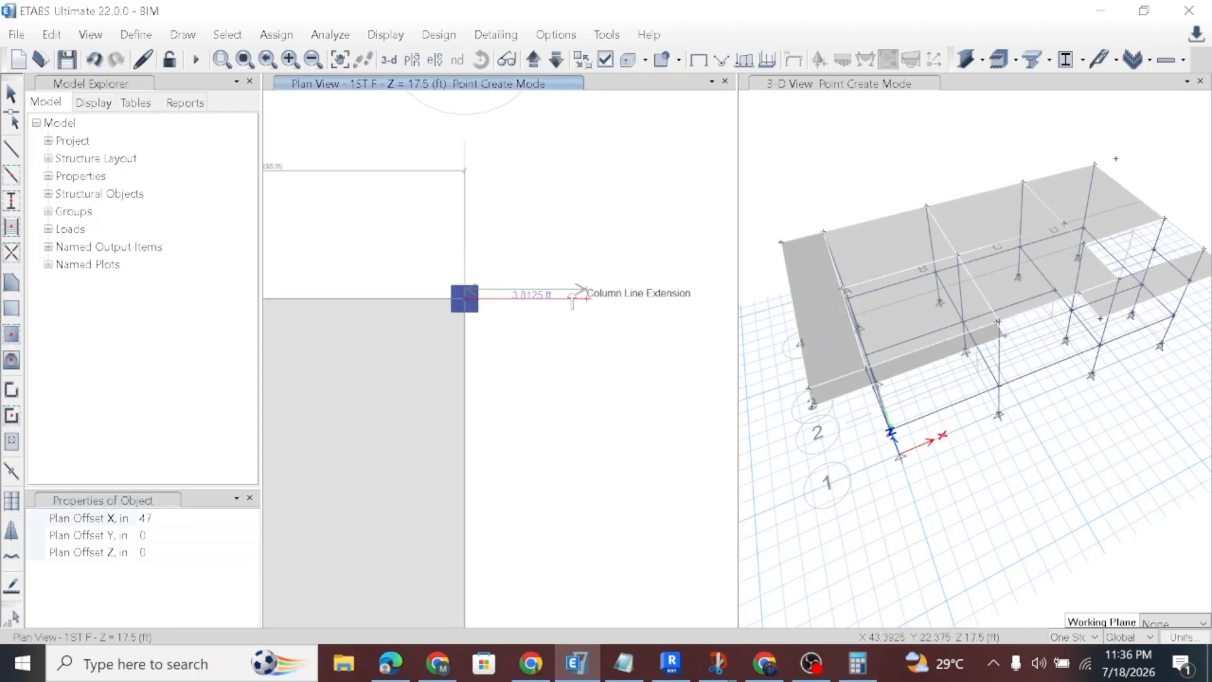
{"action": "scroll", "coordinate": [591, 296], "scroll_direction": "up", "scroll_amount": 2}
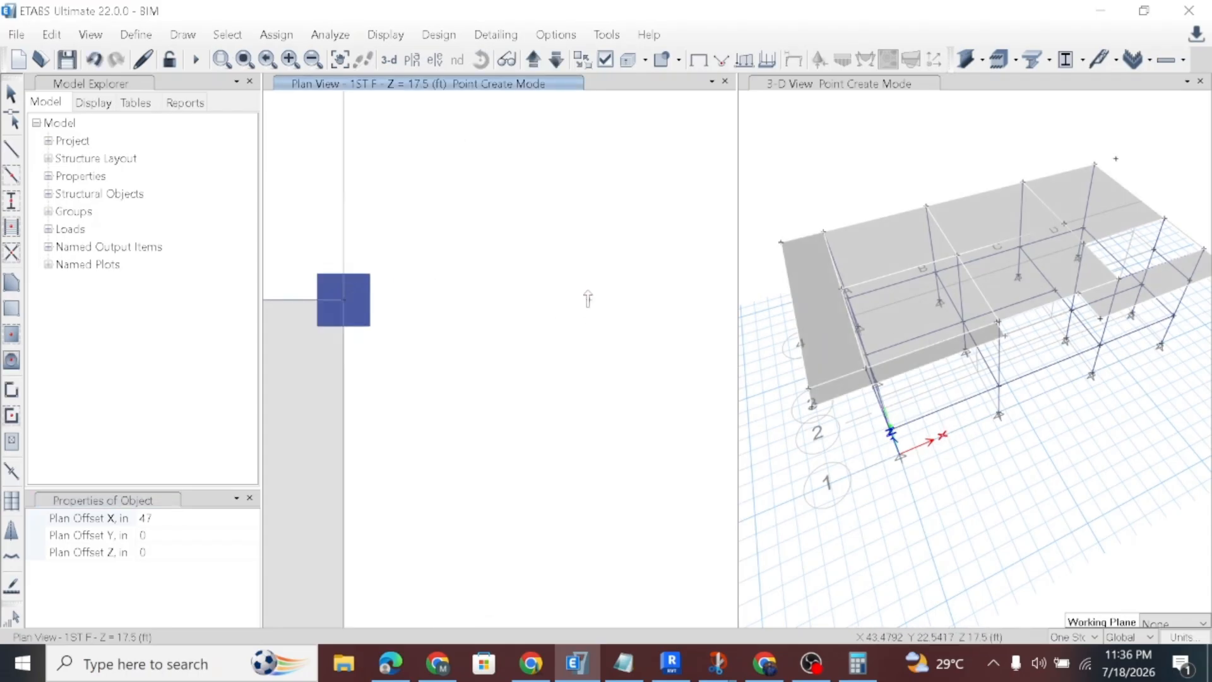
{"action": "scroll", "coordinate": [570, 292], "scroll_direction": "down", "scroll_amount": 1}
{"action": "scroll", "coordinate": [584, 289], "scroll_direction": "up", "scroll_amount": 1}
{"action": "scroll", "coordinate": [568, 300], "scroll_direction": "down", "scroll_amount": 1}
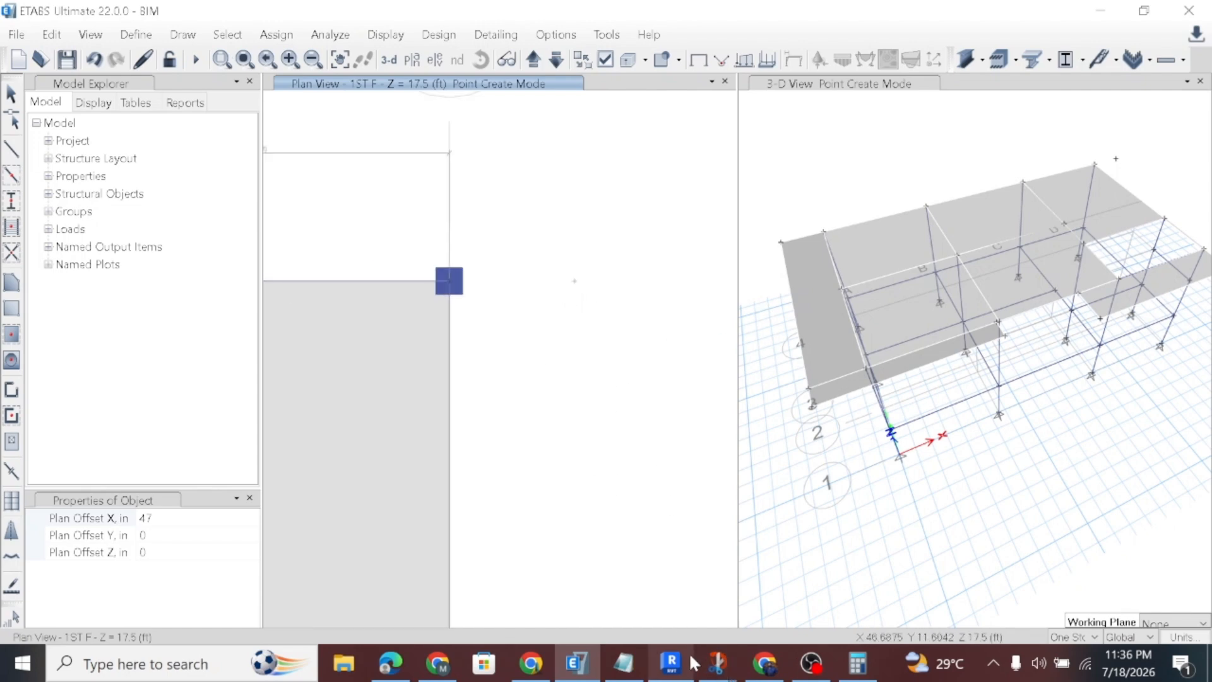
Check the balcony dimensions in Revit, return to ETABS, clear the plan X offset, and open the plan Y offset for editing.
{"action": "left_click", "coordinate": [671, 663]}
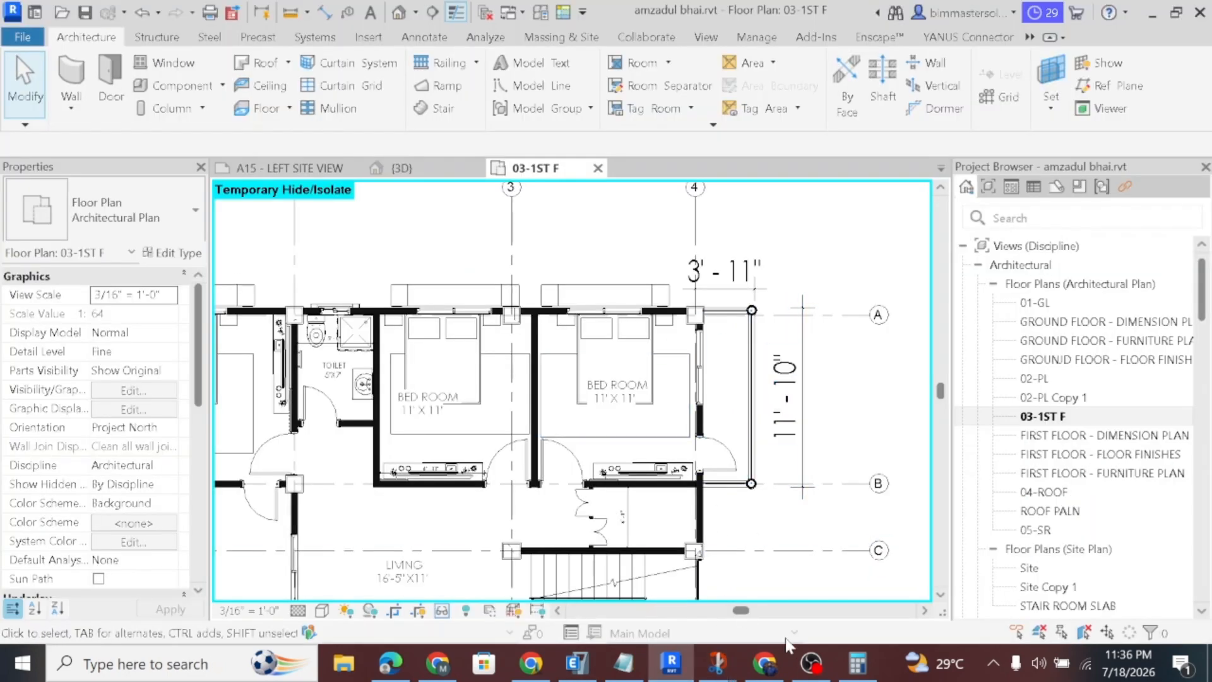
{"action": "left_click", "coordinate": [576, 662]}
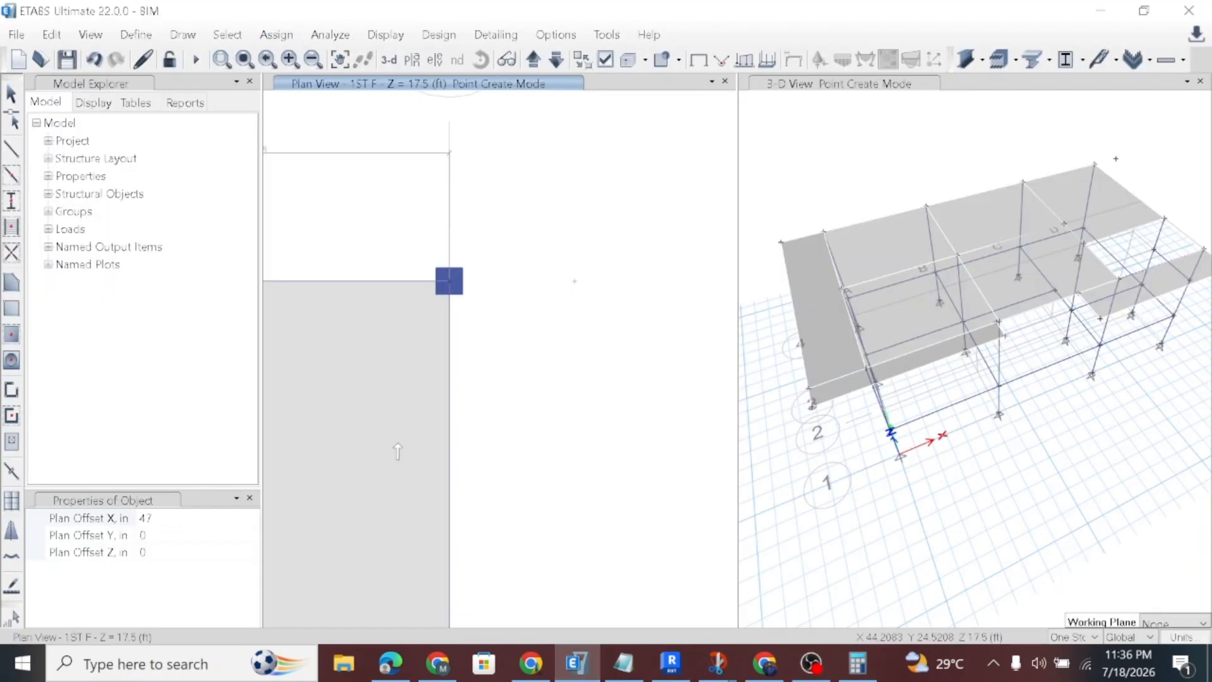
{"action": "left_click", "coordinate": [179, 518]}
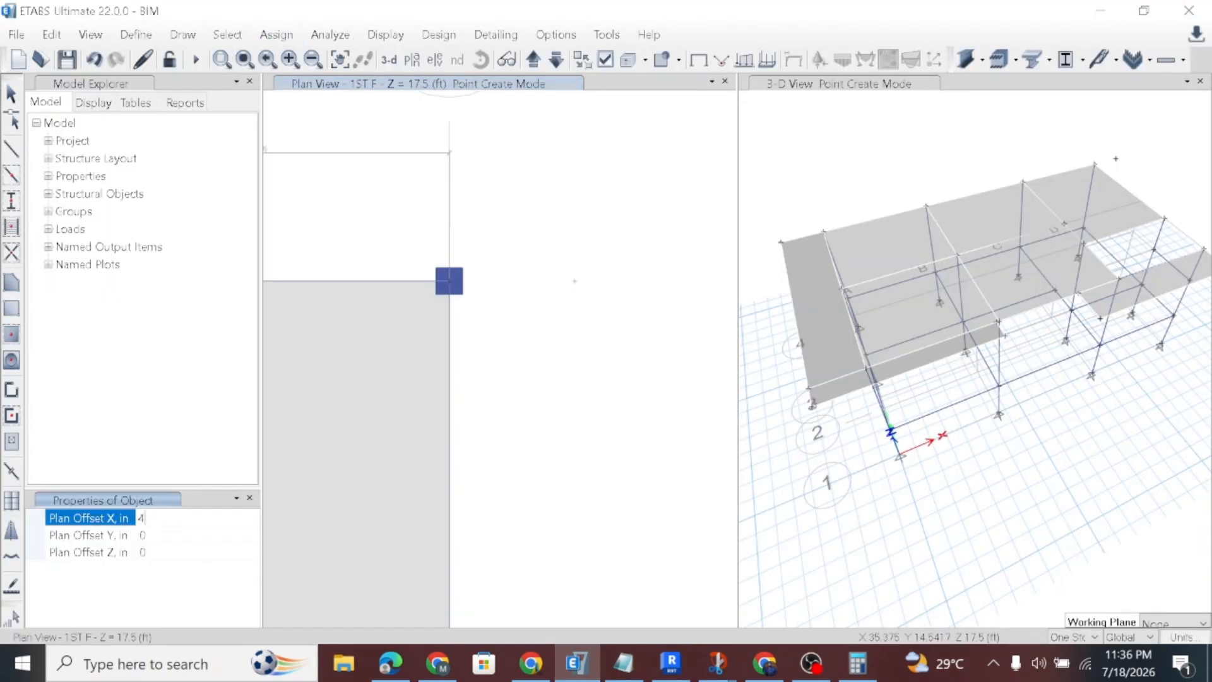
{"action": "left_click", "coordinate": [153, 540]}
Switch to Revit, reopen Calculator and convert the 11'-10" balcony length to inches by multiplying 11 by 12 and adding 10.
{"action": "left_click", "coordinate": [671, 662]}
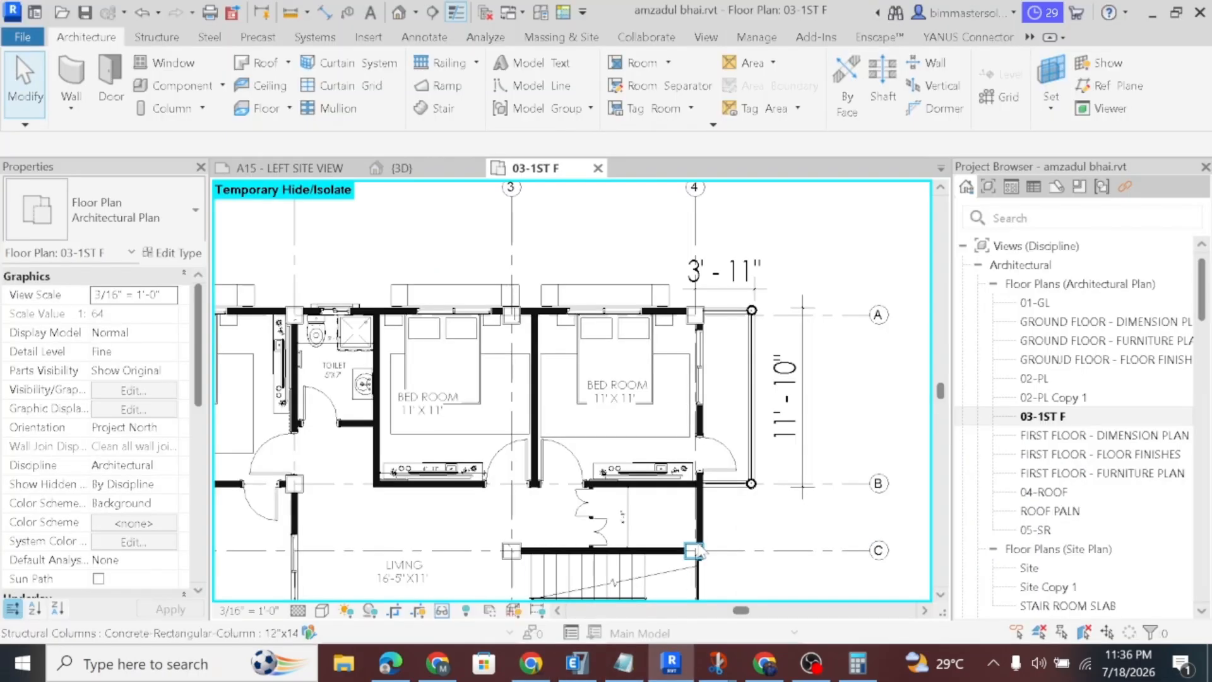
{"action": "left_click", "coordinate": [859, 664]}
{"action": "left_click", "coordinate": [914, 294]}
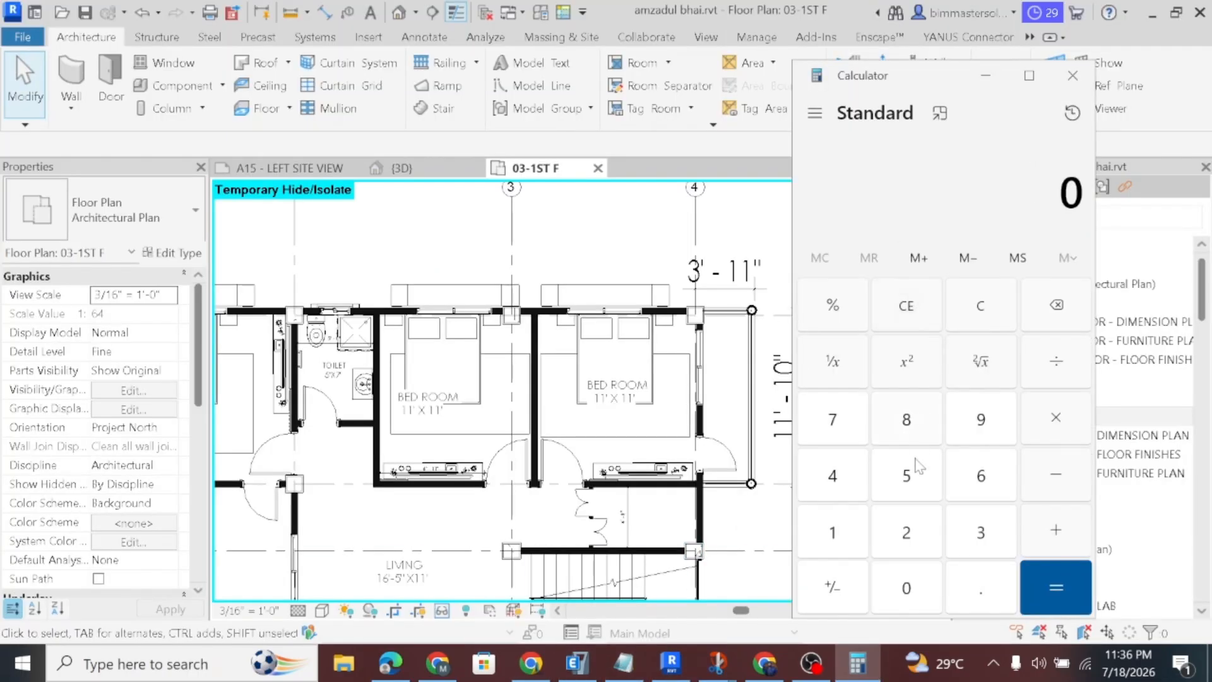
{"action": "double_click", "coordinate": [850, 533]}
{"action": "left_click", "coordinate": [1052, 431]}
{"action": "left_click", "coordinate": [853, 549]}
{"action": "left_click", "coordinate": [906, 536]}
{"action": "left_click", "coordinate": [1062, 572]}
{"action": "left_click", "coordinate": [832, 536]}
{"action": "left_click", "coordinate": [907, 587]}
{"action": "left_click", "coordinate": [1056, 587]}
{"action": "mouse_move", "coordinate": [1063, 192]}
{"action": "left_mouse_down"}
{"action": "mouse_move", "coordinate": [1018, 193]}
{"action": "mouse_move", "coordinate": [1083, 192]}
{"action": "left_mouse_up"}
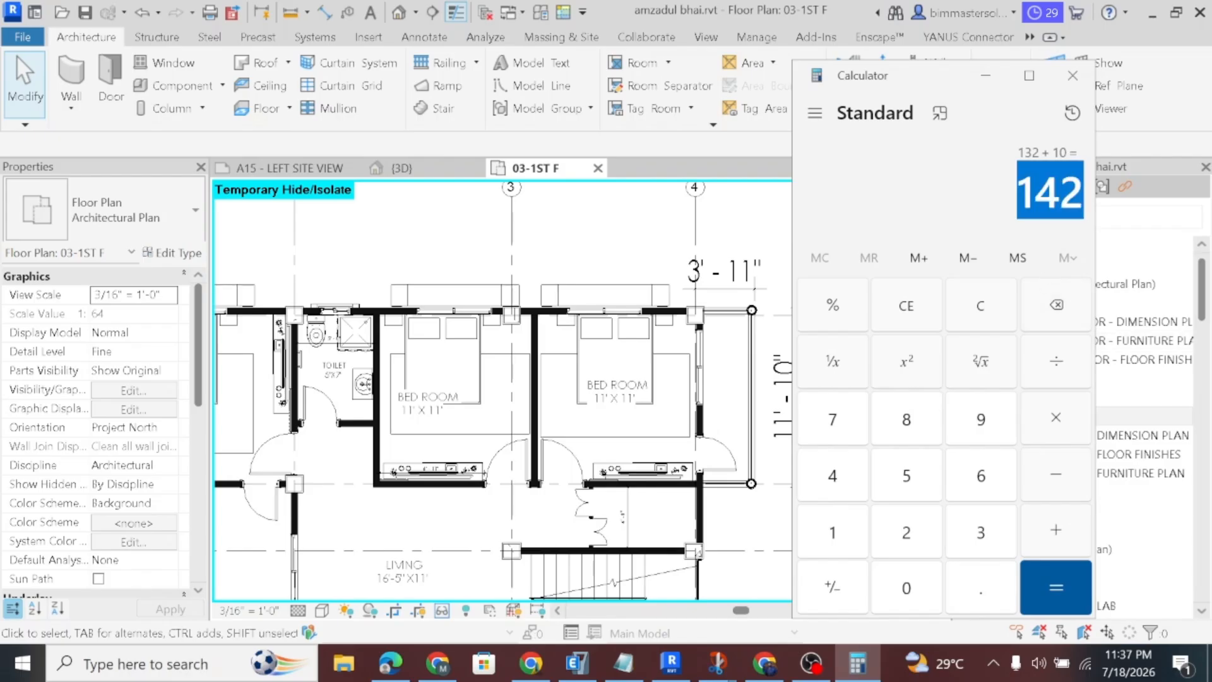
Switch to ETABS, set the plan Y offset to -142 in, and place a joint offset from the balcony's outer joint beside D-4.
{"action": "left_click", "coordinate": [575, 662]}
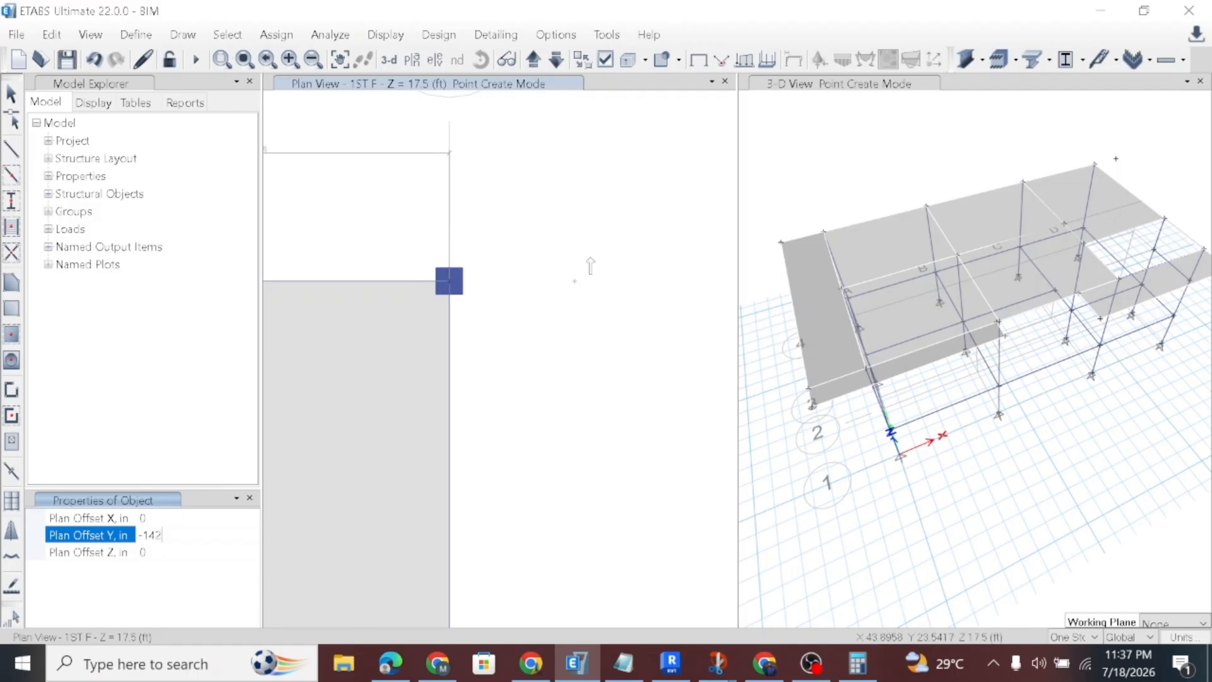
{"action": "key", "text": "Return"}
{"action": "scroll", "coordinate": [568, 284], "scroll_direction": "down", "scroll_amount": 4}
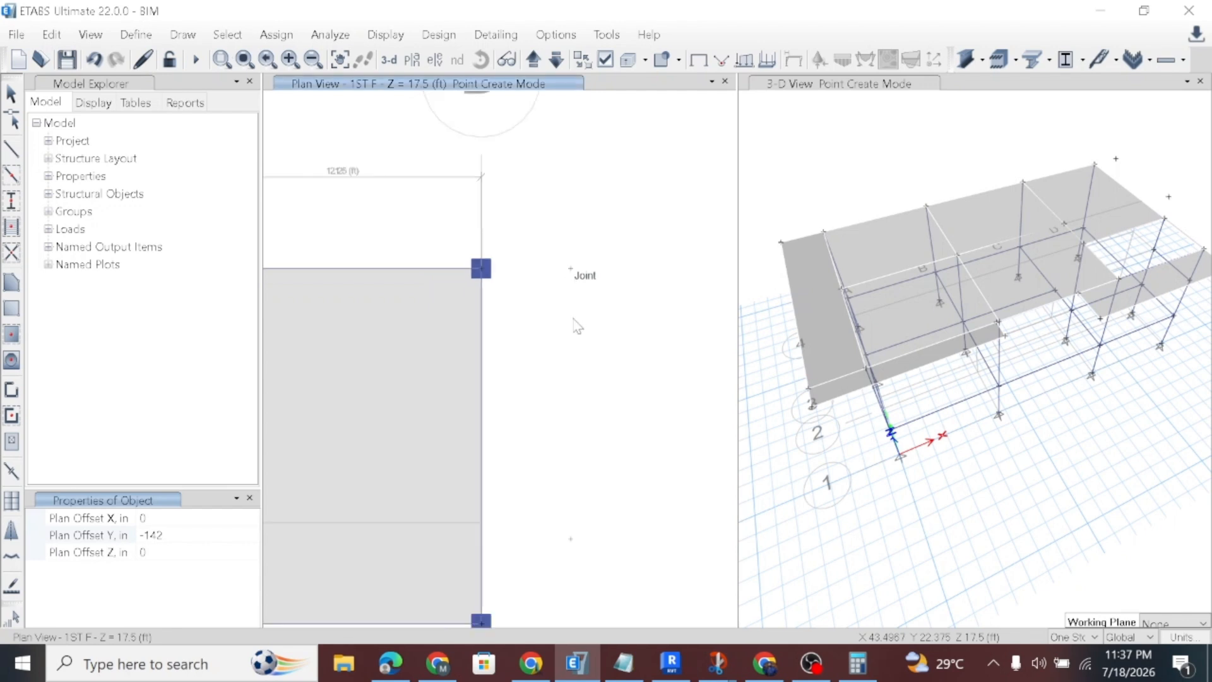
{"action": "scroll", "coordinate": [571, 385], "scroll_direction": "up", "scroll_amount": 2}
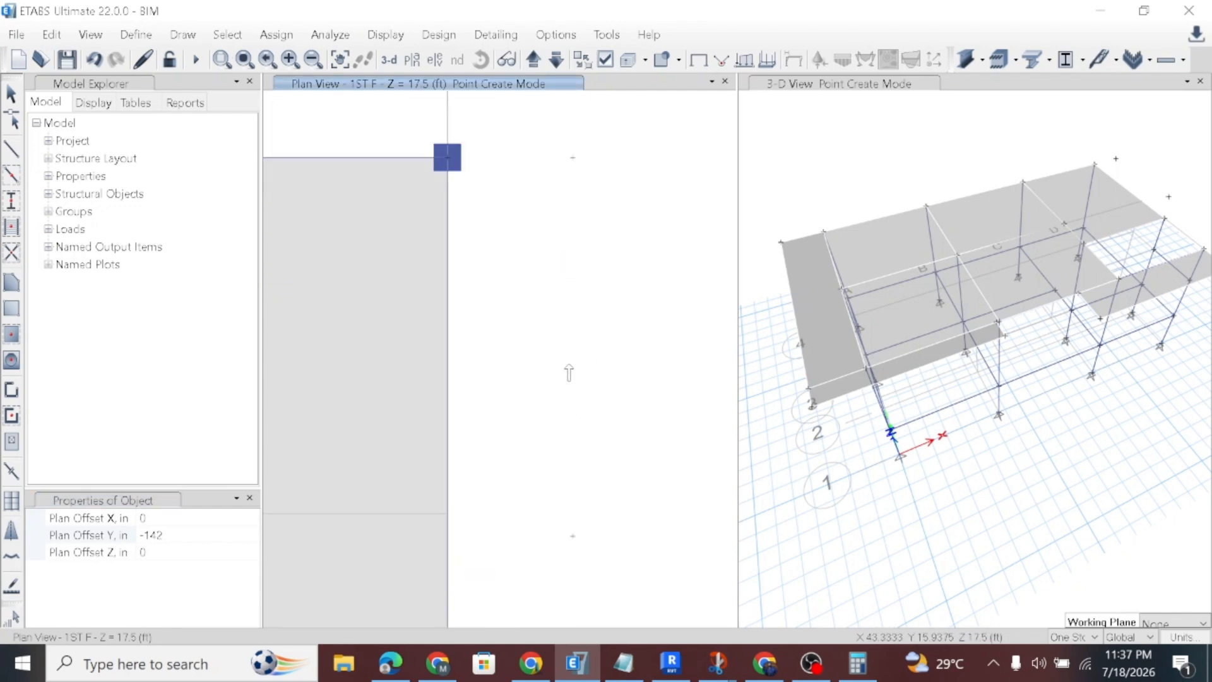
Try to draw a rectangular floor with property Deck1 from grid point D-4 to the lower offset joint.
{"action": "left_click", "coordinate": [184, 36]}
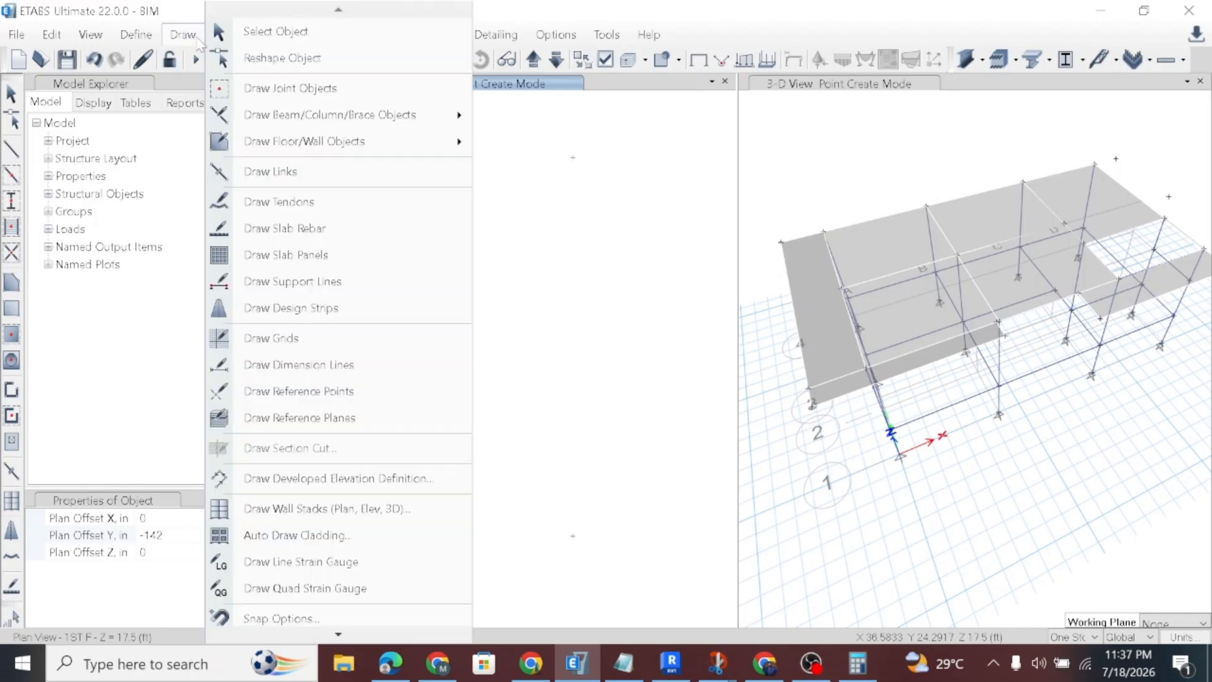
{"action": "left_click", "coordinate": [170, 34]}
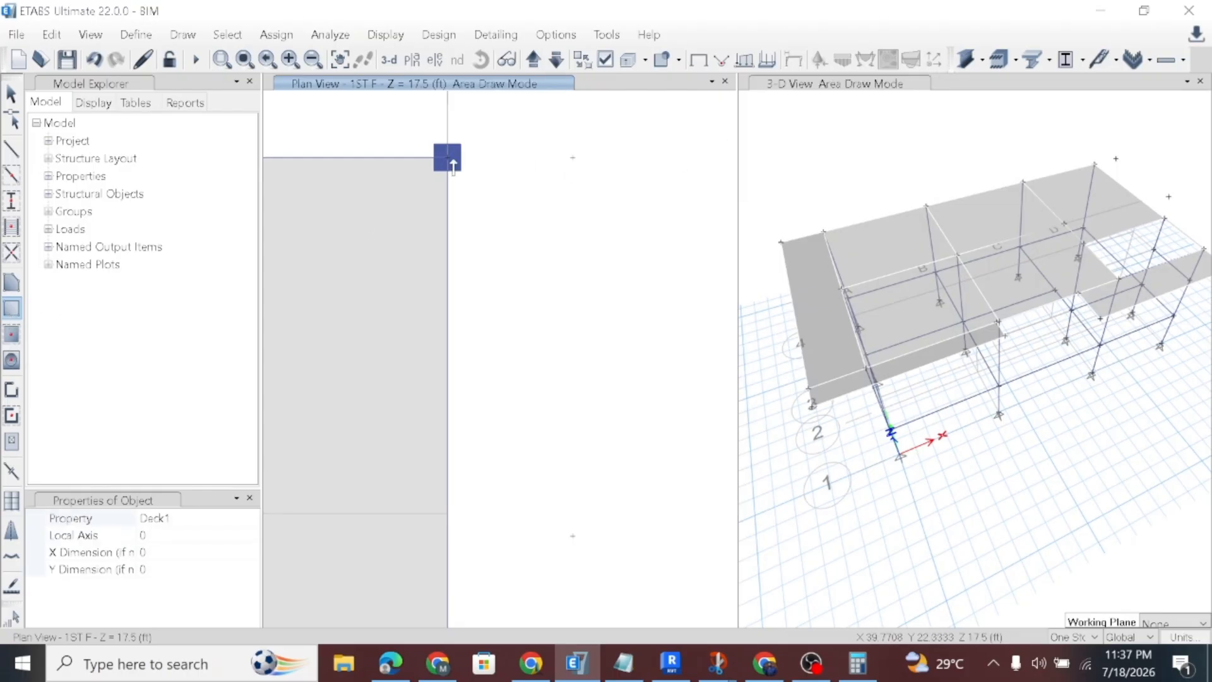
{"action": "left_click_drag", "start_coordinate": [448, 159], "coordinate": [573, 539]}
{"action": "key", "text": "Escape"}
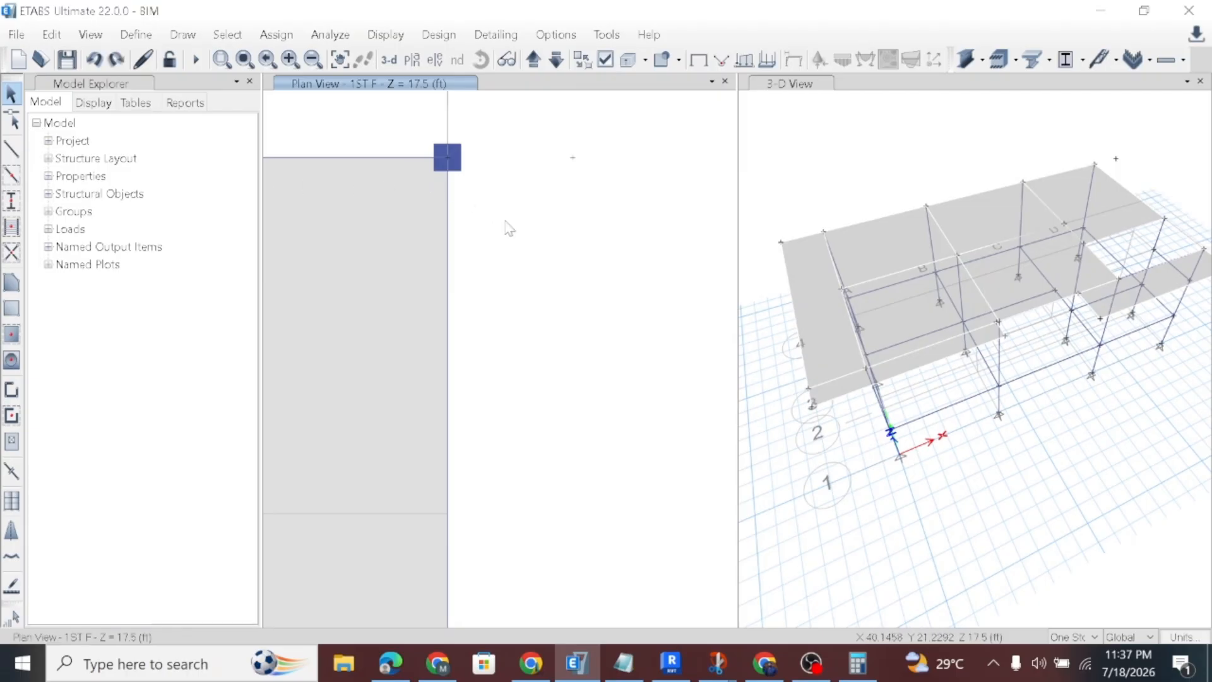
Draw the lower balcony joint again with a plan Y offset of -142 in from the outer joint beside D-4.
{"action": "left_click", "coordinate": [182, 34]}
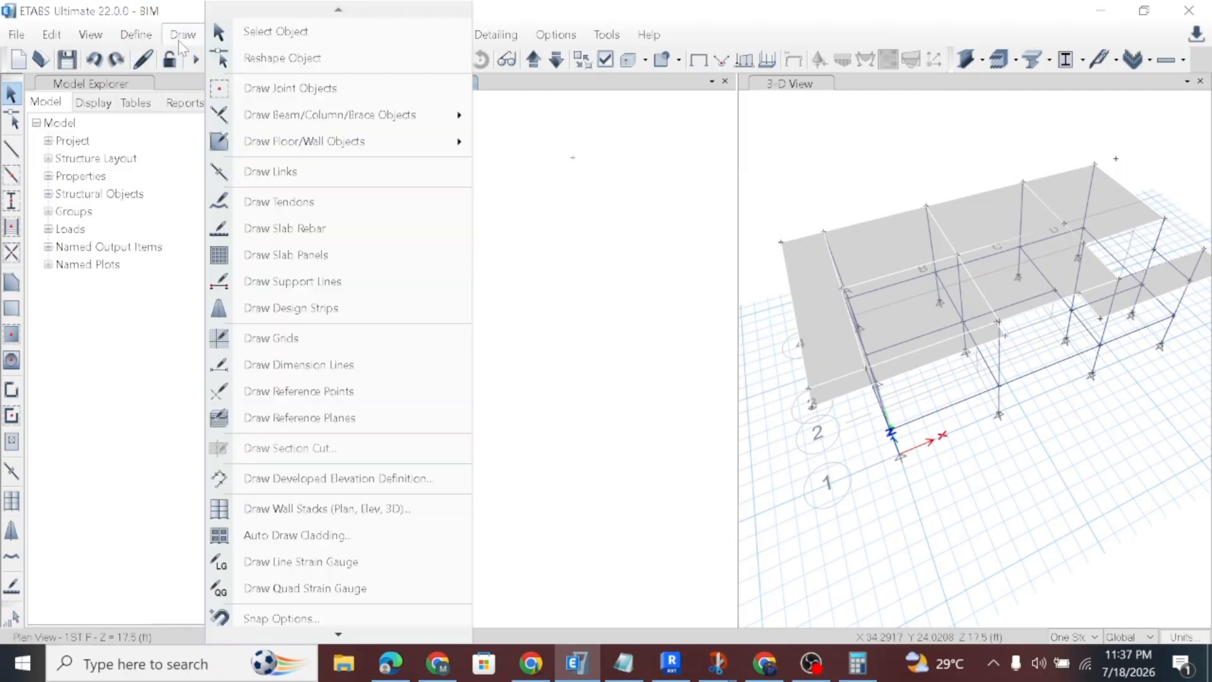
{"action": "left_click", "coordinate": [297, 88]}
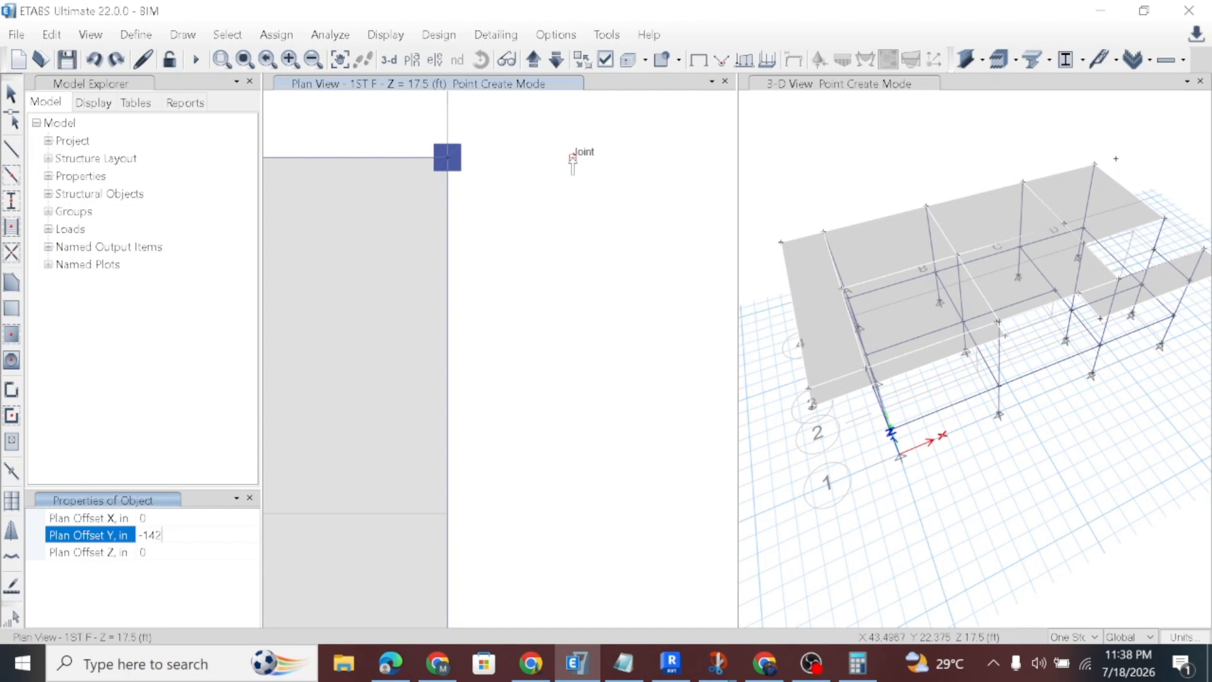
Draw a rectangular floor with property 5" SLAB(1) from grid point D-4 to the lower balcony joint.
{"action": "left_click", "coordinate": [12, 308]}
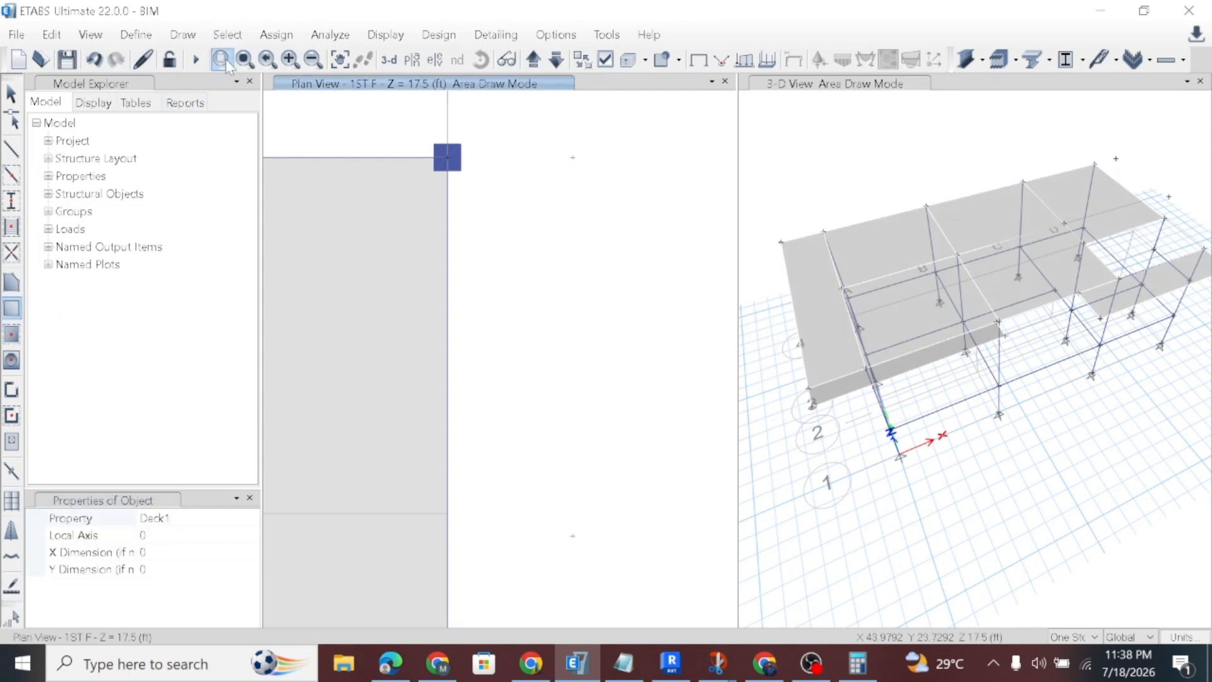
{"action": "left_click", "coordinate": [190, 517]}
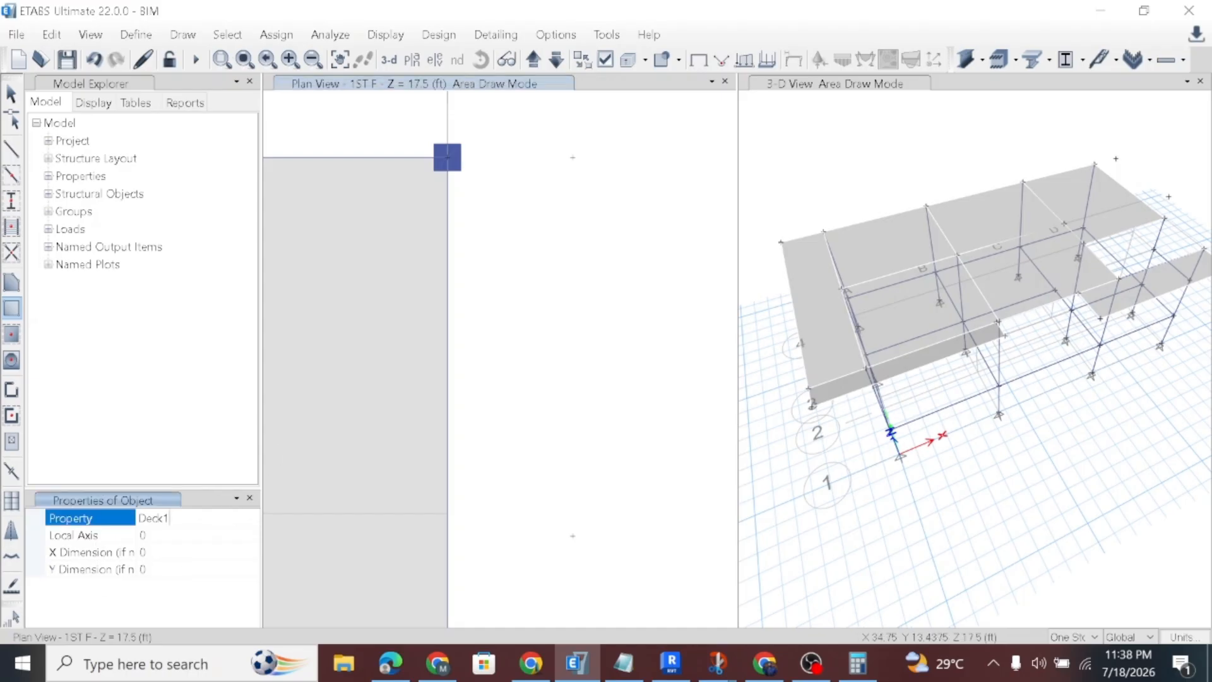
{"action": "left_click", "coordinate": [251, 517]}
{"action": "left_click", "coordinate": [189, 548]}
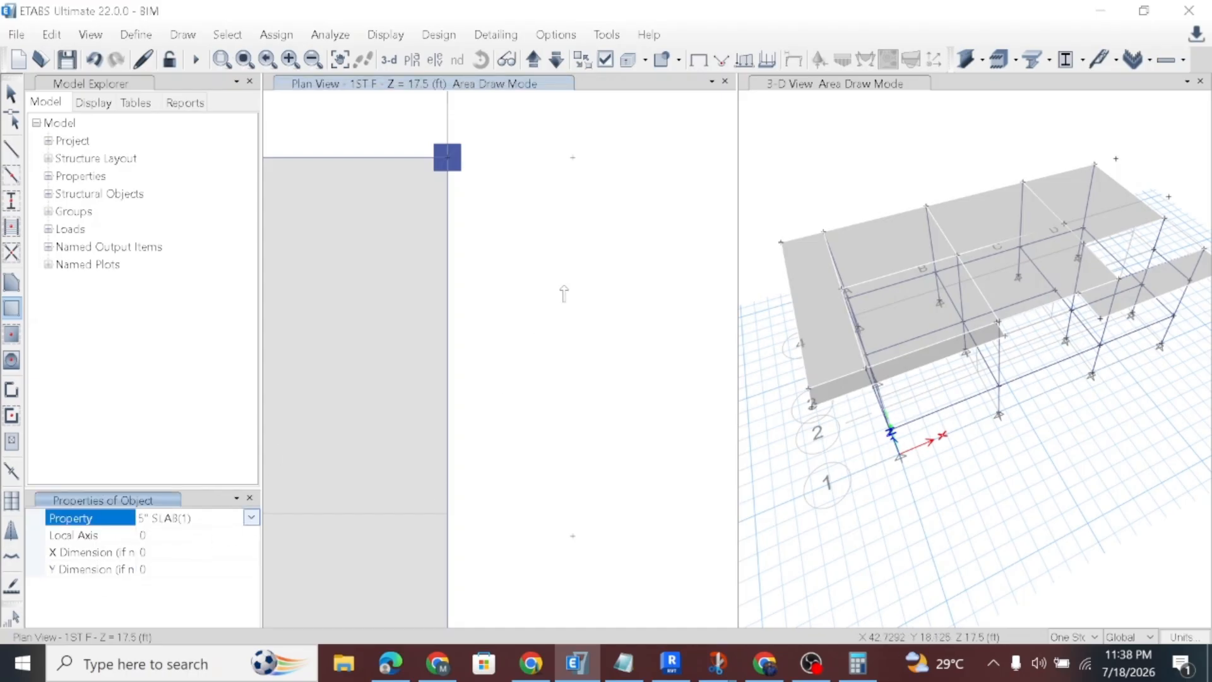
{"action": "left_click", "coordinate": [571, 157]}
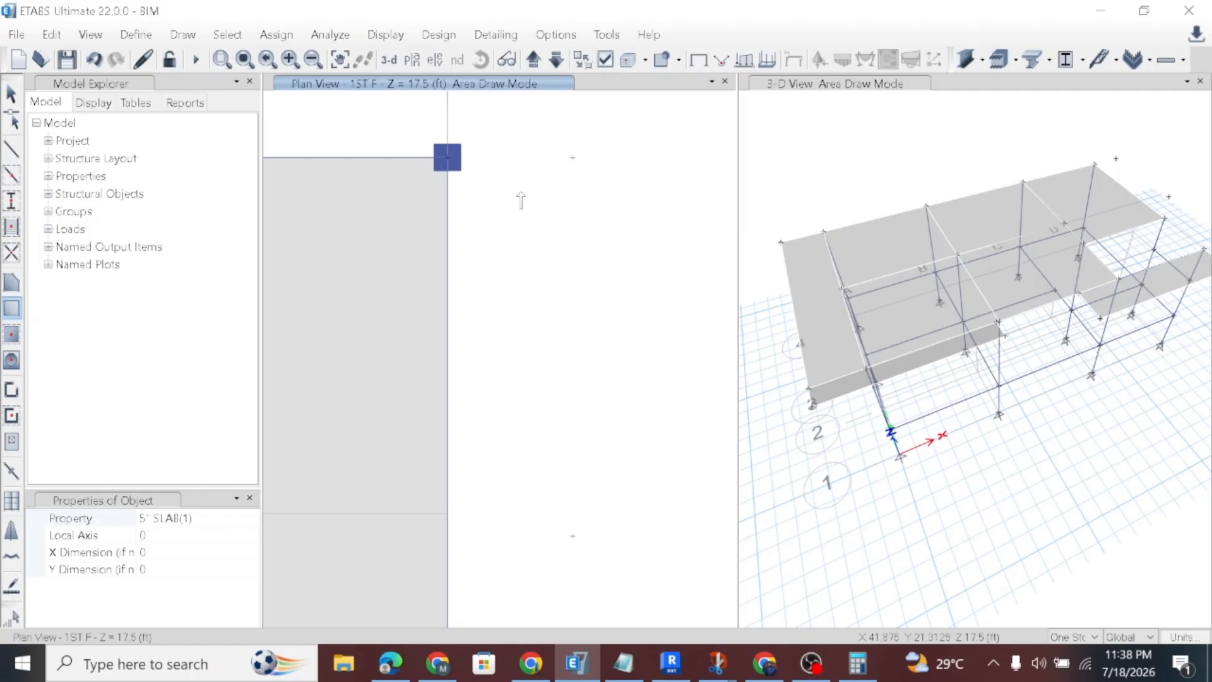
{"action": "left_click", "coordinate": [447, 156]}
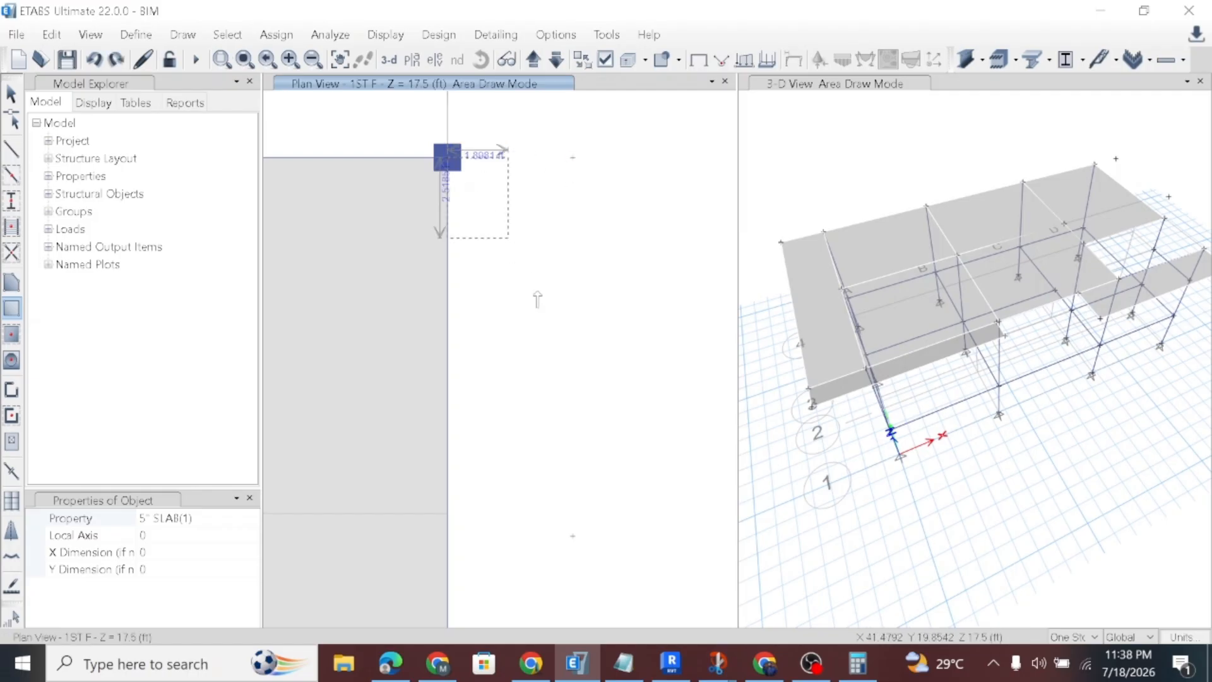
{"action": "left_click", "coordinate": [574, 536]}
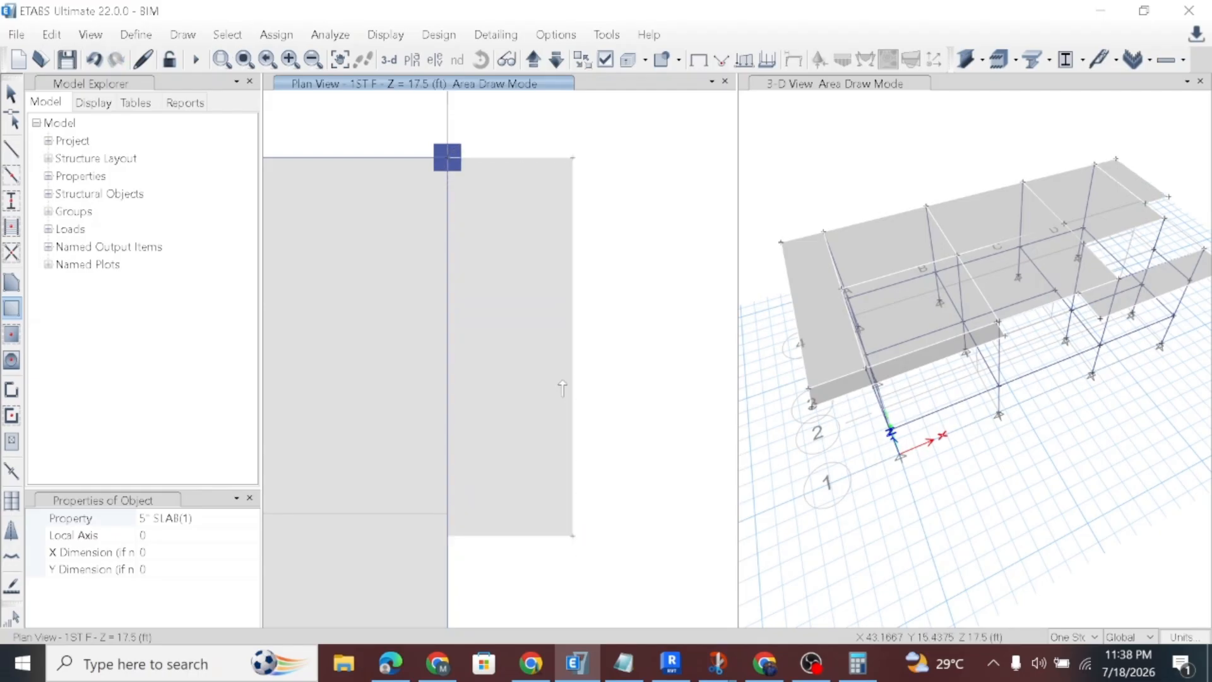
{"action": "key", "text": "Escape"}
{"action": "scroll", "coordinate": [600, 291], "scroll_direction": "down", "scroll_amount": 5}
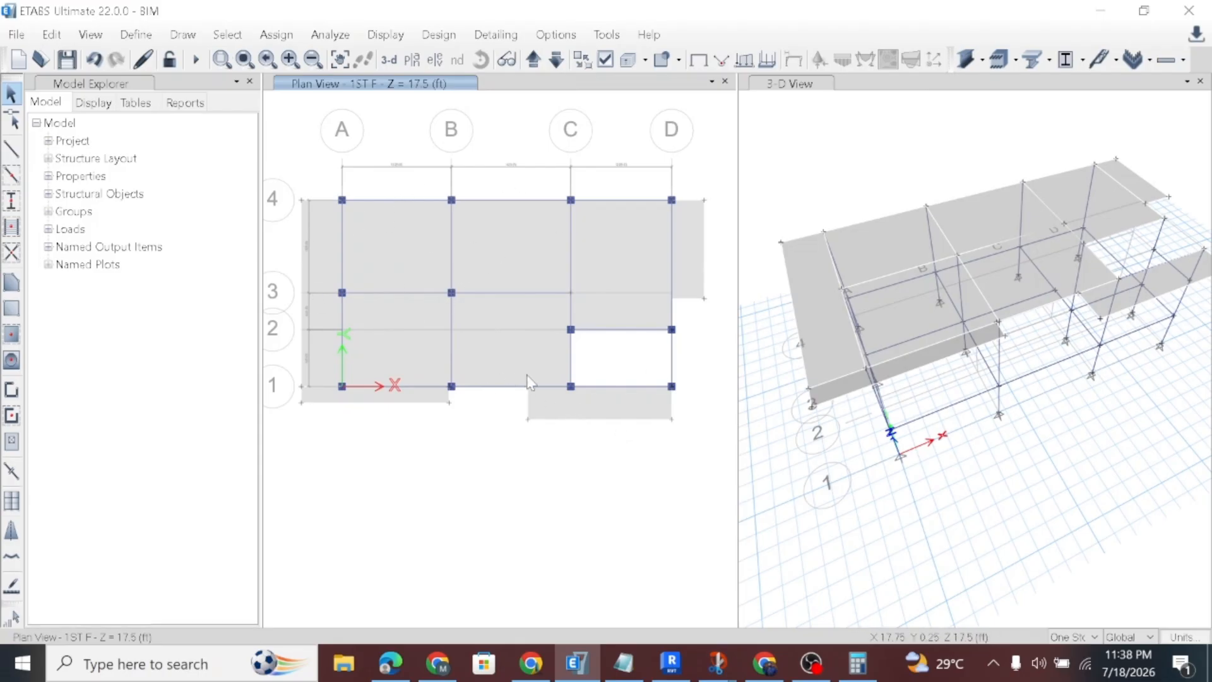
Switch to Revit, open the {3D} view and enable its section box.
{"action": "left_click", "coordinate": [671, 663]}
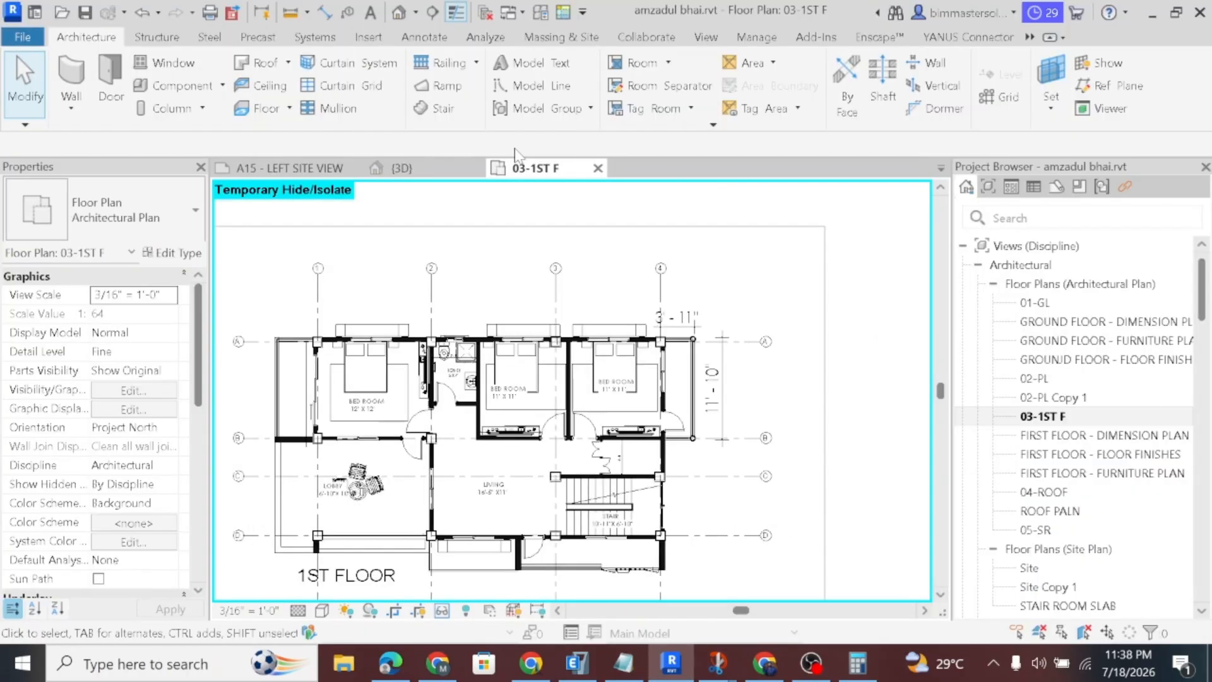
{"action": "left_click", "coordinate": [398, 168]}
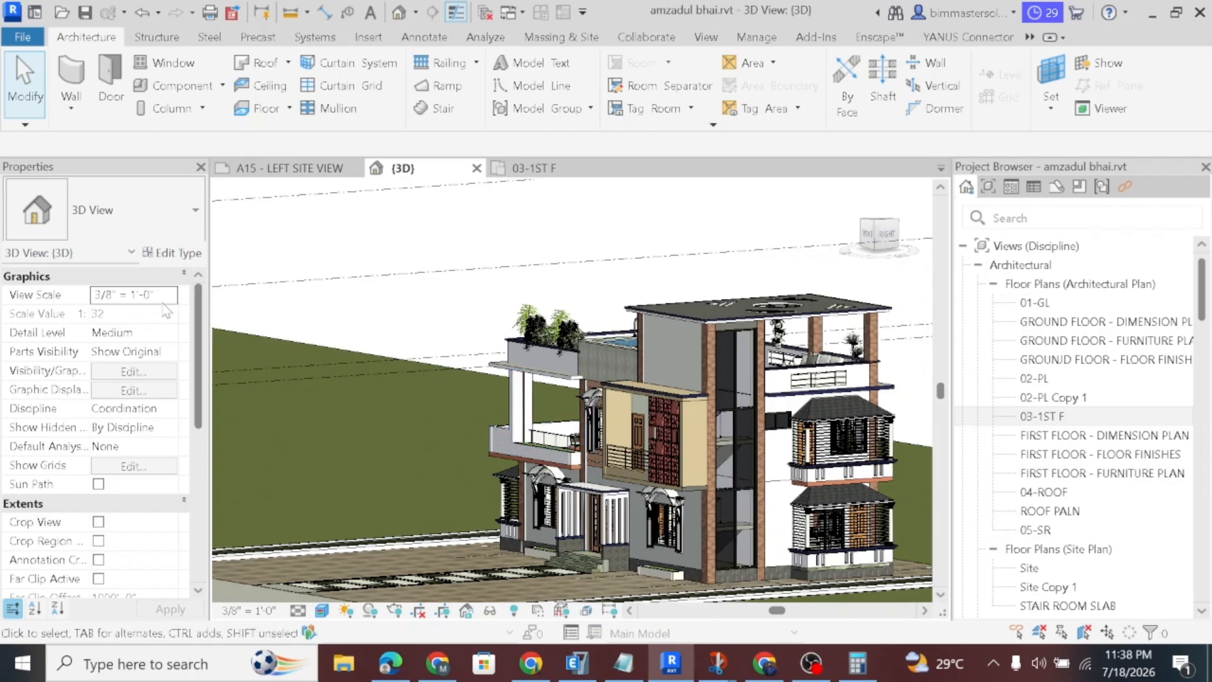
{"action": "scroll", "coordinate": [95, 508], "scroll_direction": "down", "scroll_amount": 3}
{"action": "left_click", "coordinate": [98, 540]}
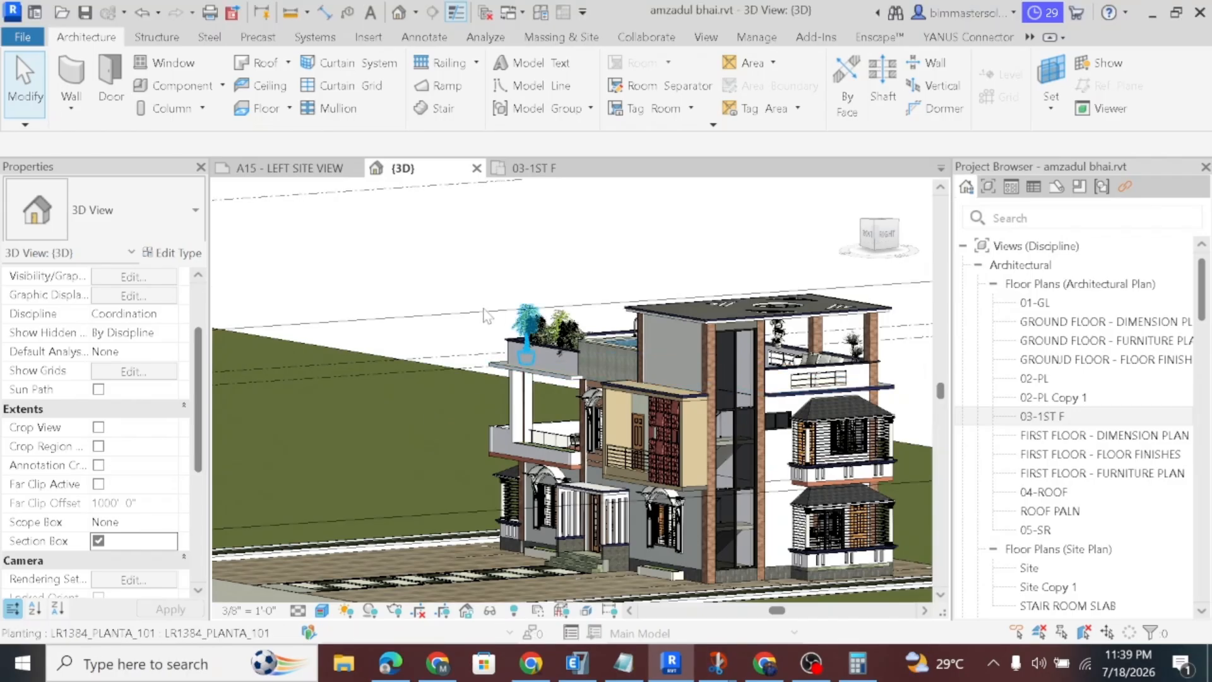
Lower the top of the section box in front view to cut the house through the first floor, and inspect the balconies and stair from above.
{"action": "scroll", "coordinate": [414, 362], "scroll_direction": "down", "scroll_amount": 5}
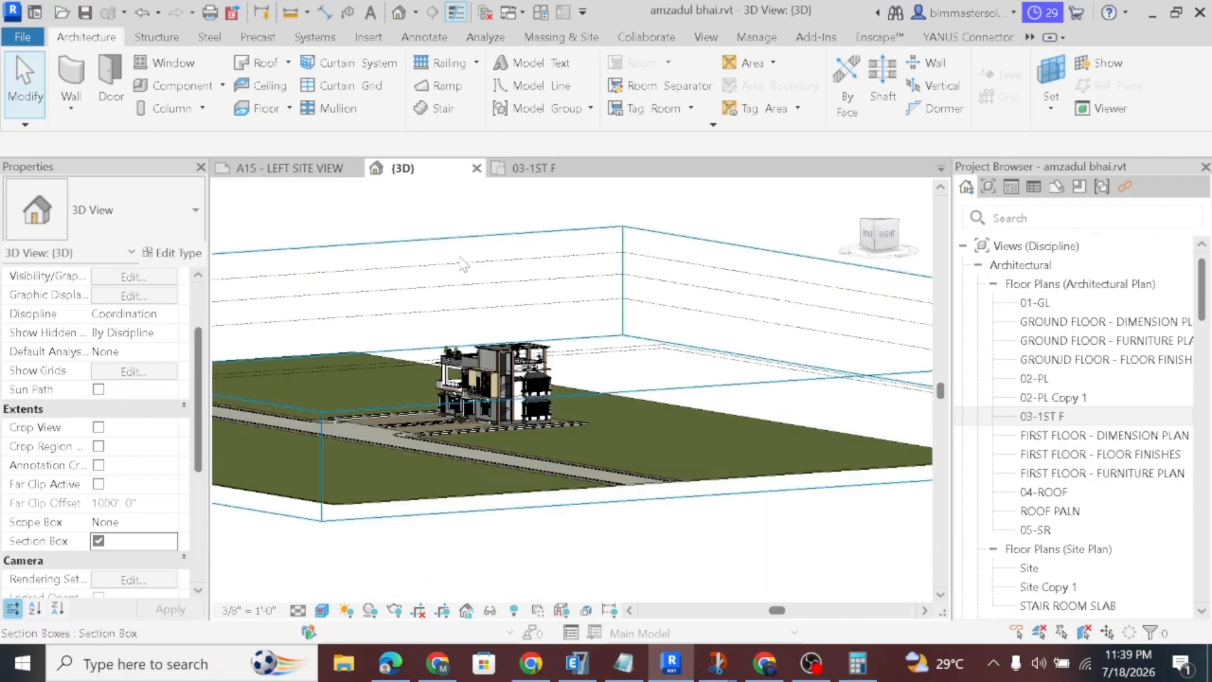
{"action": "left_click", "coordinate": [455, 255]}
{"action": "left_click", "coordinate": [871, 235]}
{"action": "scroll", "coordinate": [533, 366], "scroll_direction": "up", "scroll_amount": 4}
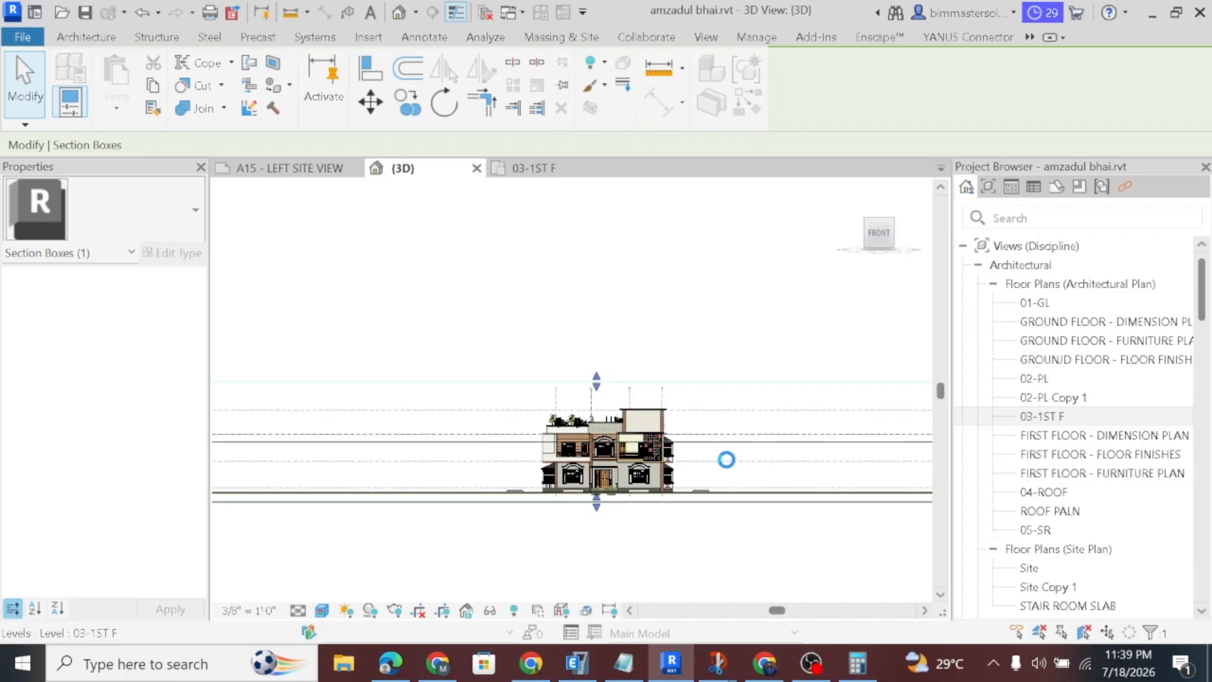
{"action": "middle_click_drag", "start_coordinate": [726, 456], "coordinate": [694, 483], "text": "shift"}
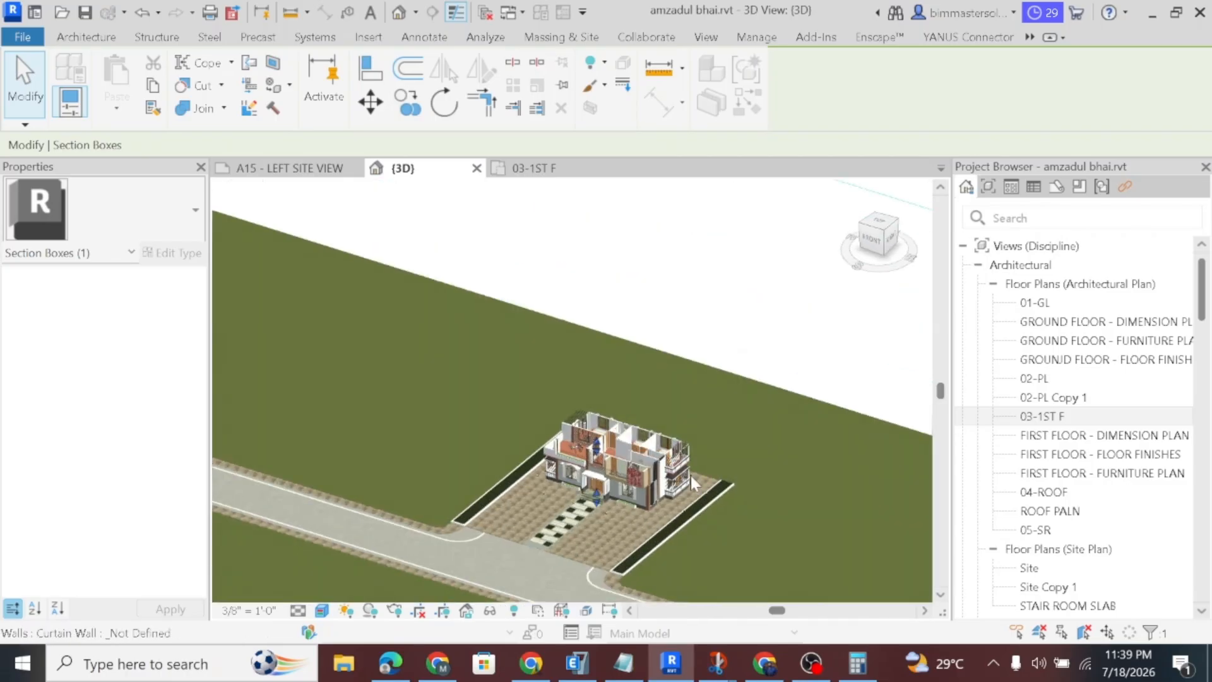
{"action": "scroll", "coordinate": [694, 483], "scroll_direction": "up", "scroll_amount": 4}
{"action": "middle_click_drag", "start_coordinate": [611, 575], "coordinate": [630, 475], "text": "shift"}
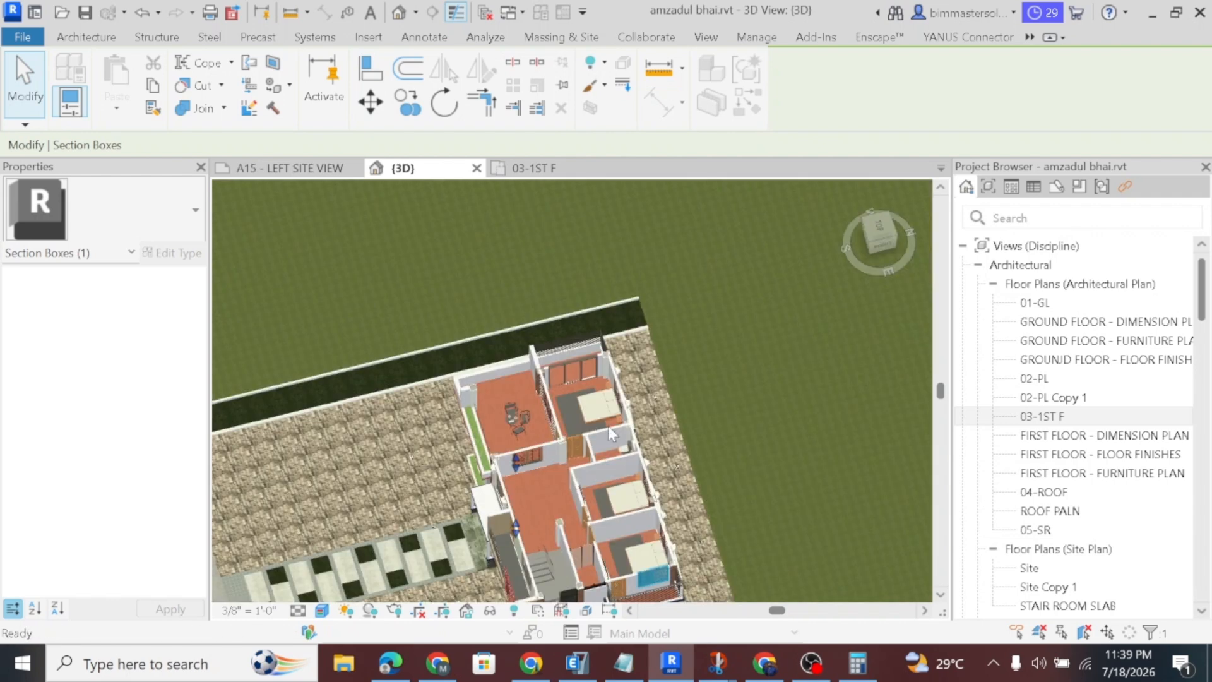
{"action": "scroll", "coordinate": [560, 560], "scroll_direction": "down", "scroll_amount": 3}
{"action": "scroll", "coordinate": [561, 544], "scroll_direction": "up", "scroll_amount": 5}
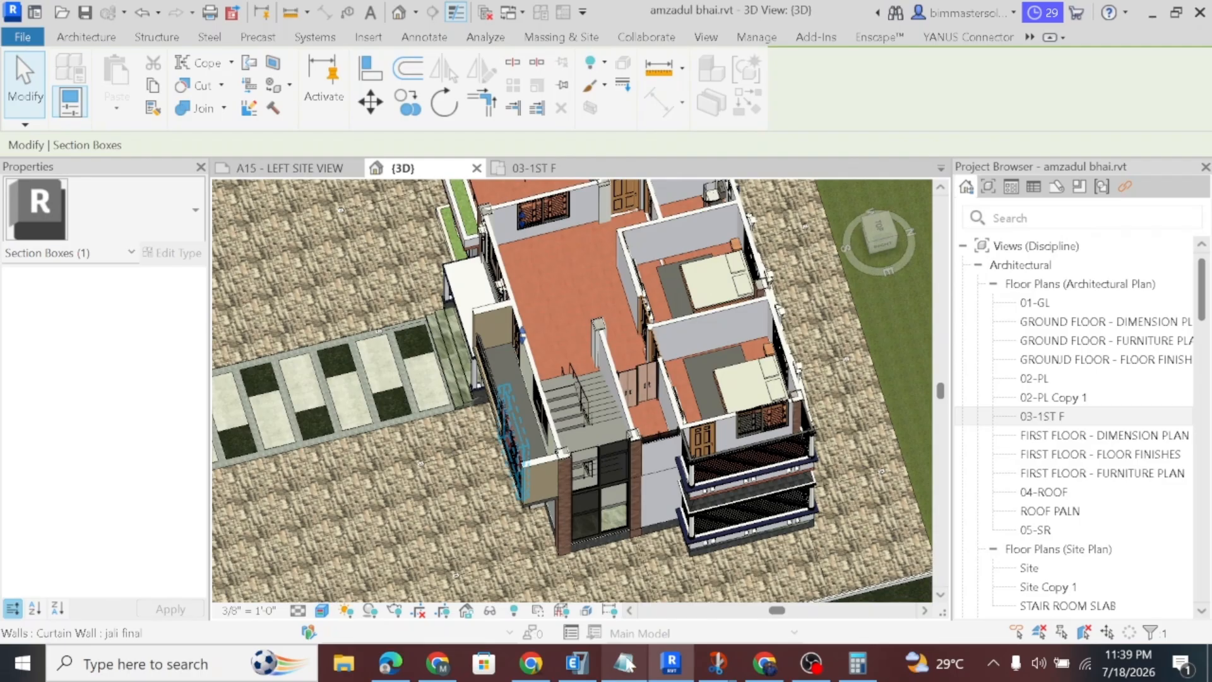
Switch to the Google Meet call in Chrome and open the in-call messages.
{"action": "left_click", "coordinate": [780, 673]}
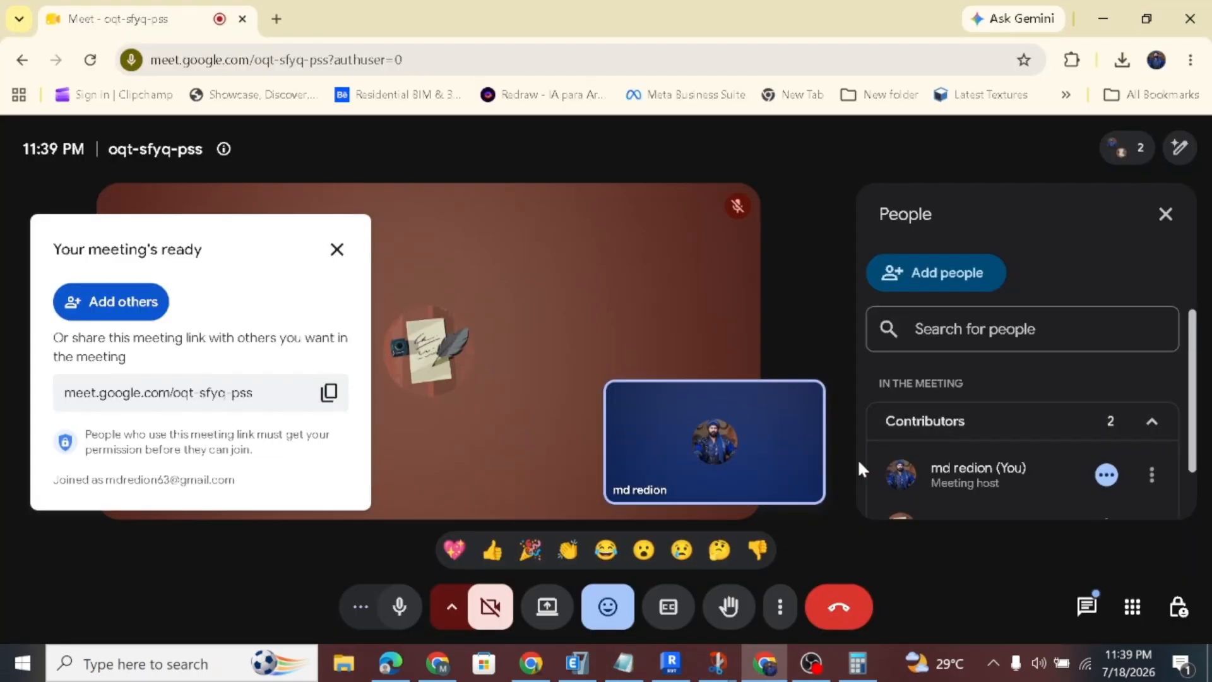
{"action": "scroll", "coordinate": [980, 474], "scroll_direction": "down", "scroll_amount": 2}
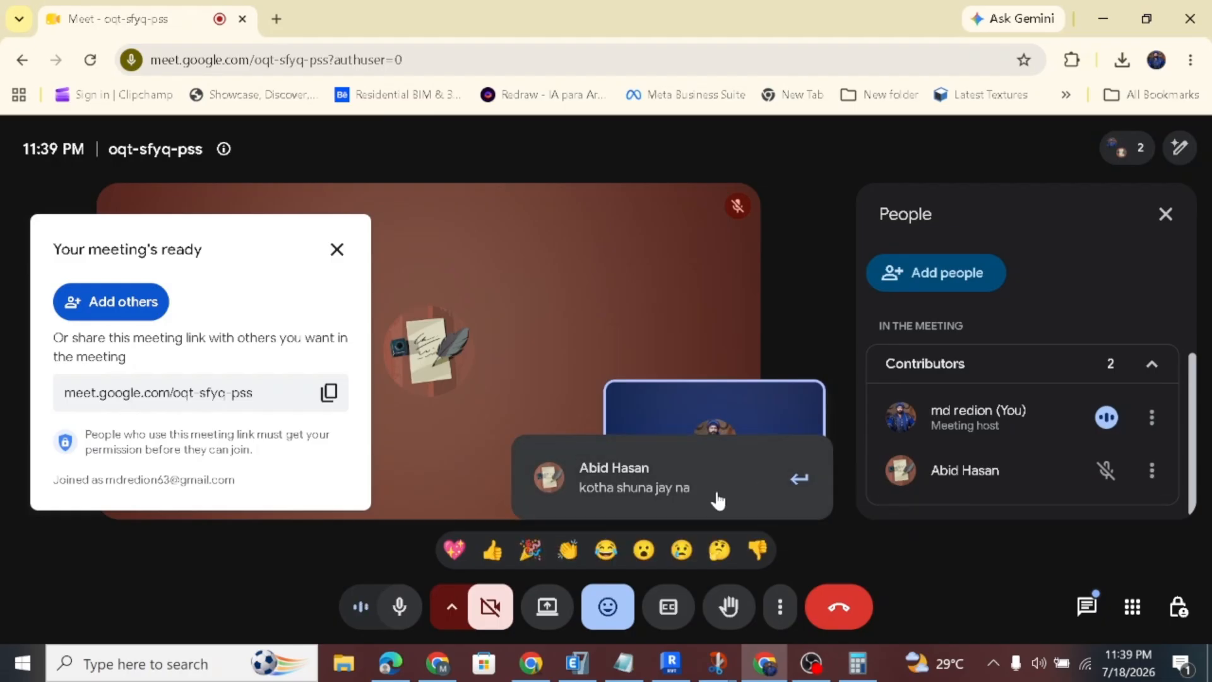
{"action": "left_click", "coordinate": [707, 501]}
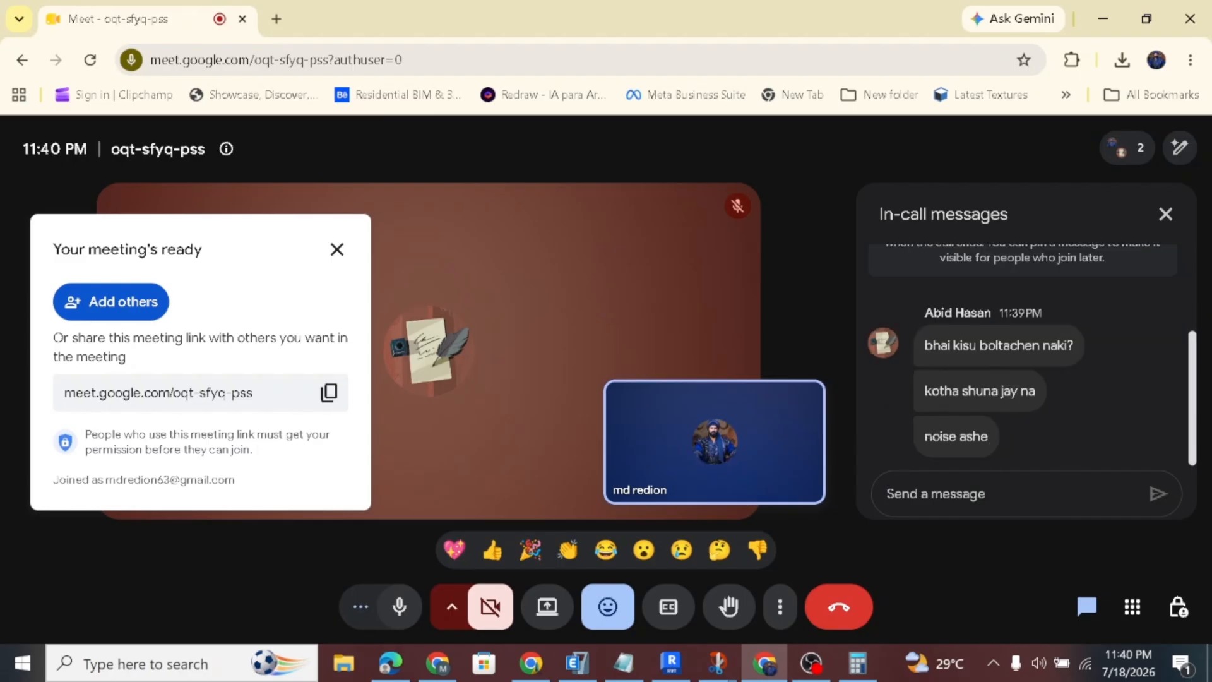
{"action": "type", "text": "amr"}
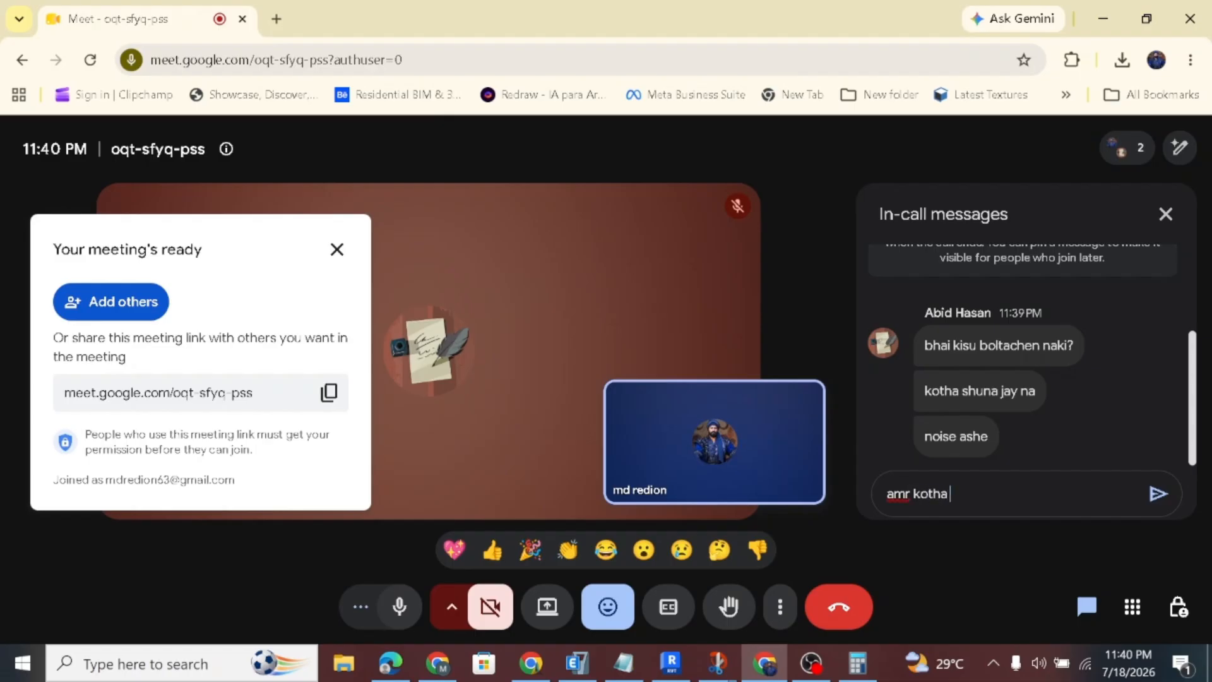
{"action": "type", "text": " kotha"}
{"action": "key", "text": "Return"}
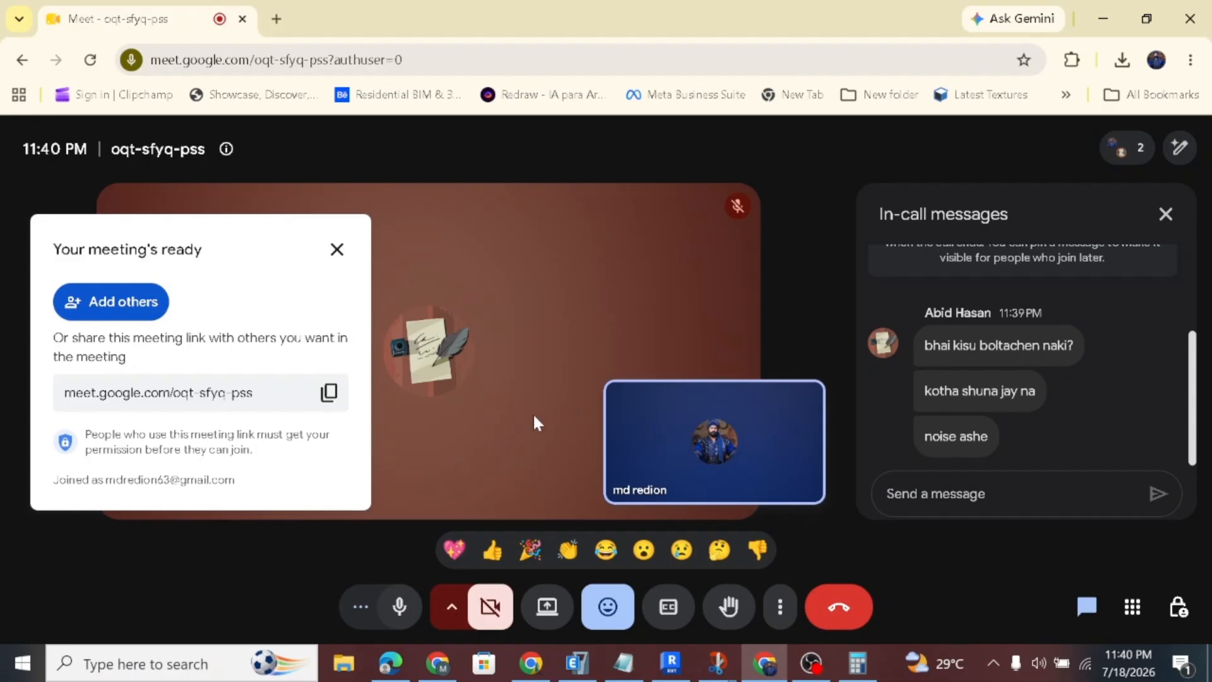
Share the entire screen in the call and send the chat message "akhn suna jay?".
{"action": "left_click", "coordinate": [556, 603]}
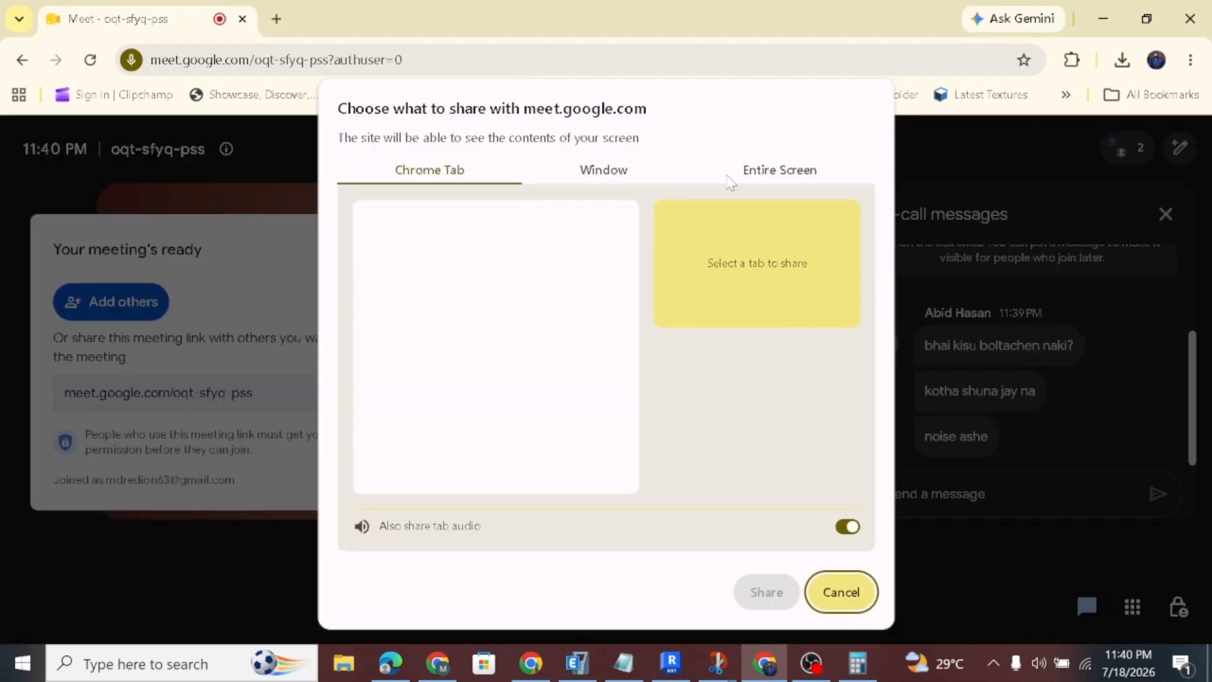
{"action": "left_click", "coordinate": [755, 171]}
{"action": "left_click", "coordinate": [757, 587]}
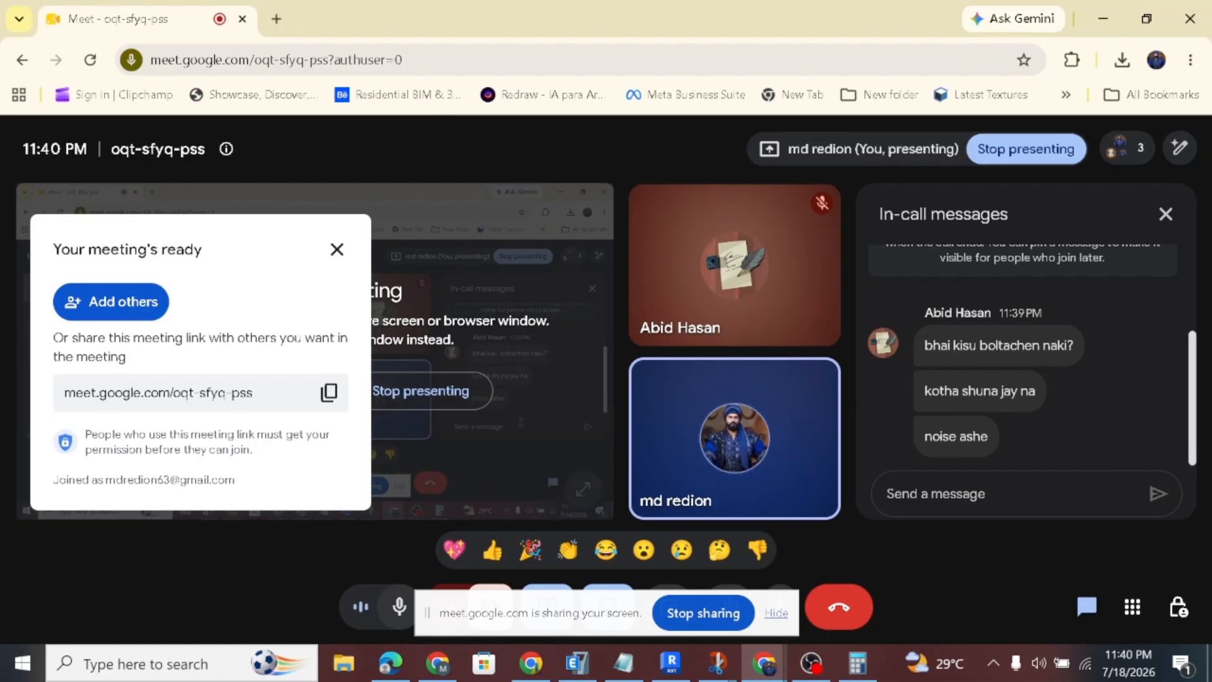
{"action": "type", "text": "akhn suna jay?"}
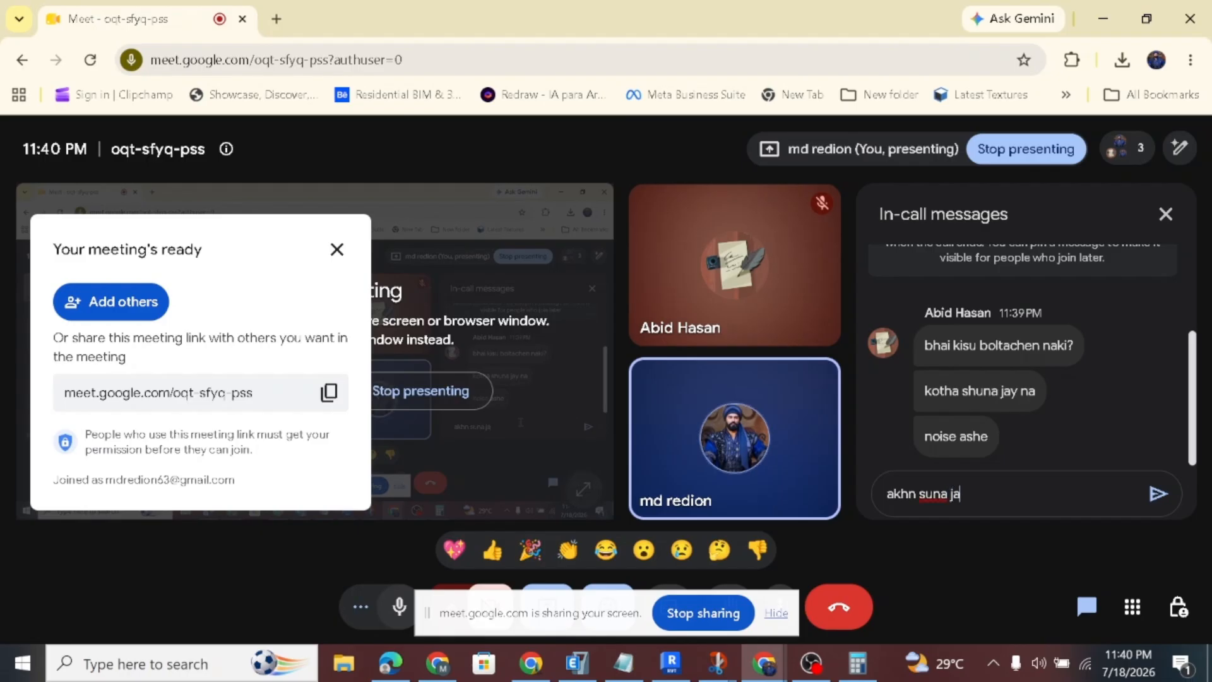
{"action": "left_click", "coordinate": [1165, 496]}
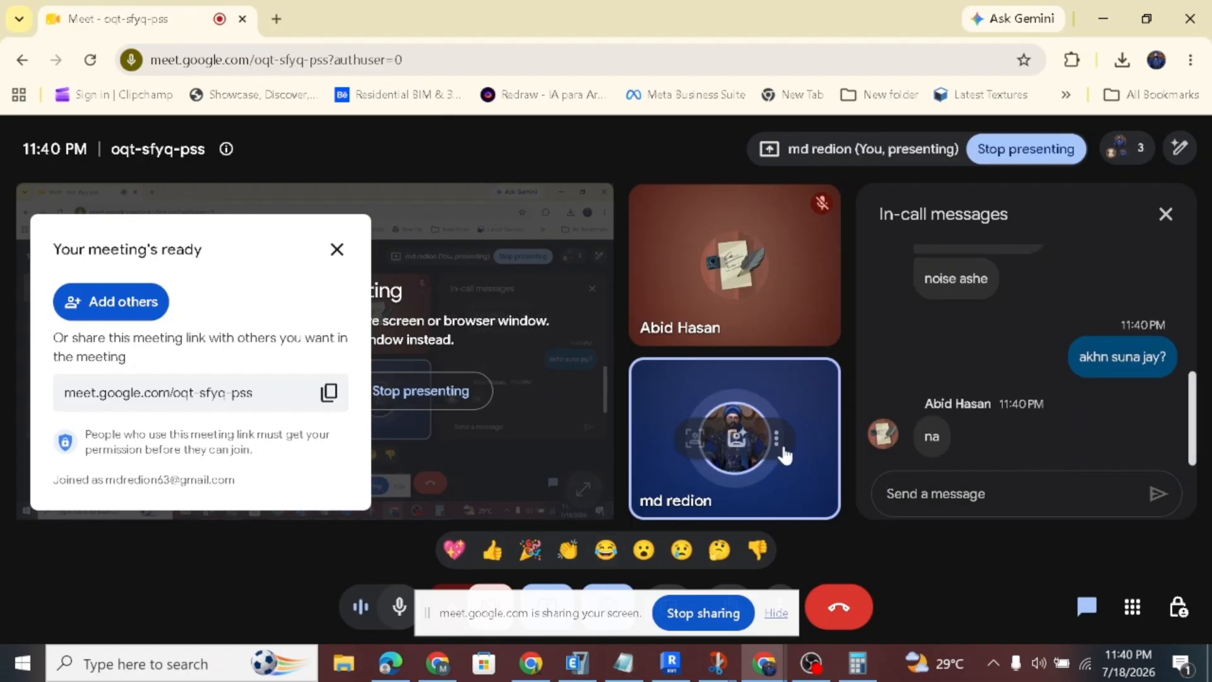
Check in the Windows privacy settings whether device, Store-app and desktop-app microphone access is allowed.
{"action": "left_click", "coordinate": [1017, 662]}
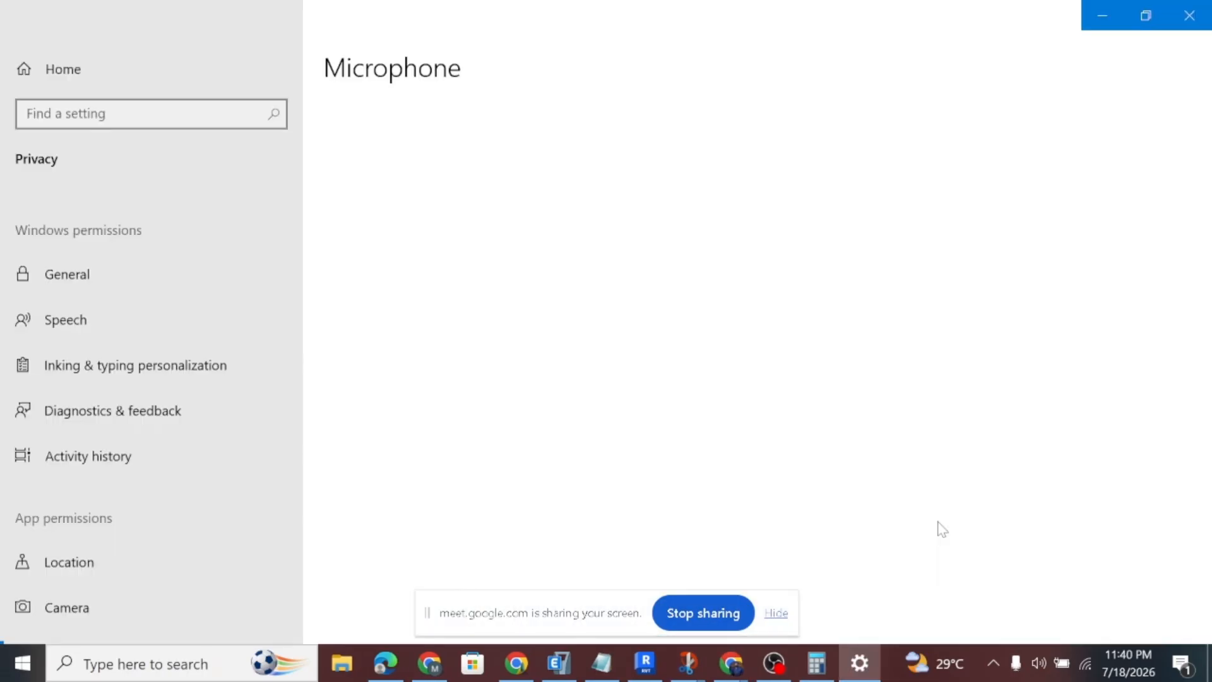
{"action": "scroll", "coordinate": [485, 316], "scroll_direction": "down", "scroll_amount": 10}
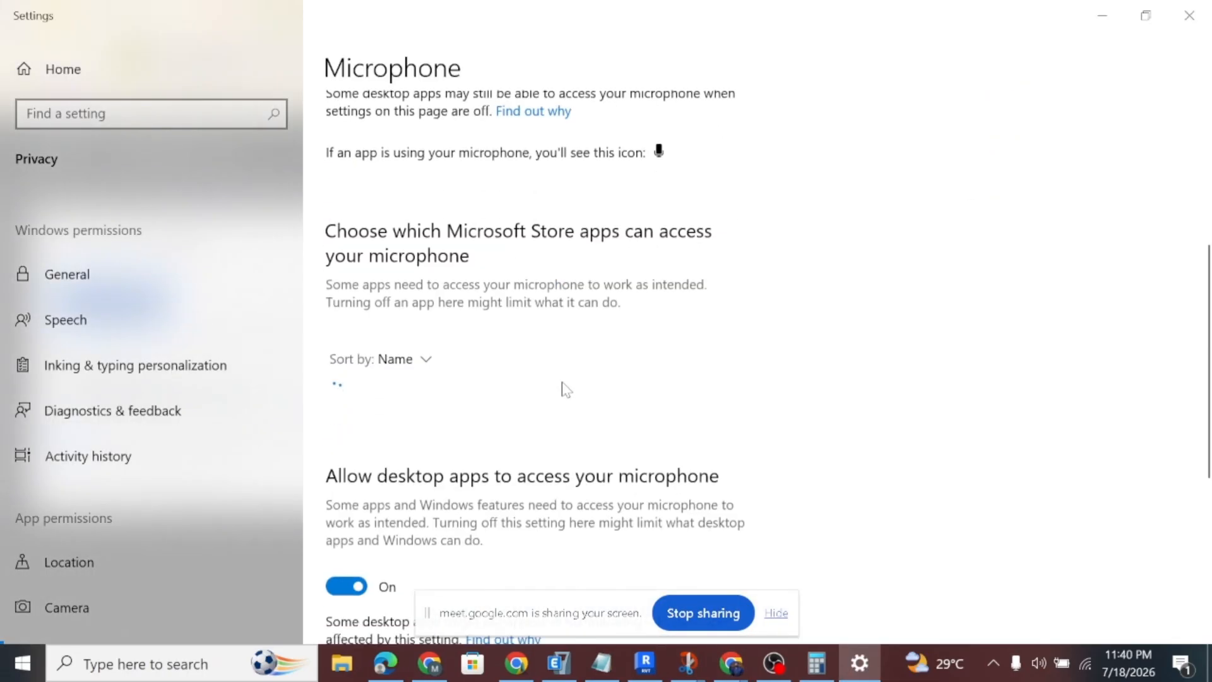
{"action": "scroll", "coordinate": [566, 396], "scroll_direction": "up", "scroll_amount": 10}
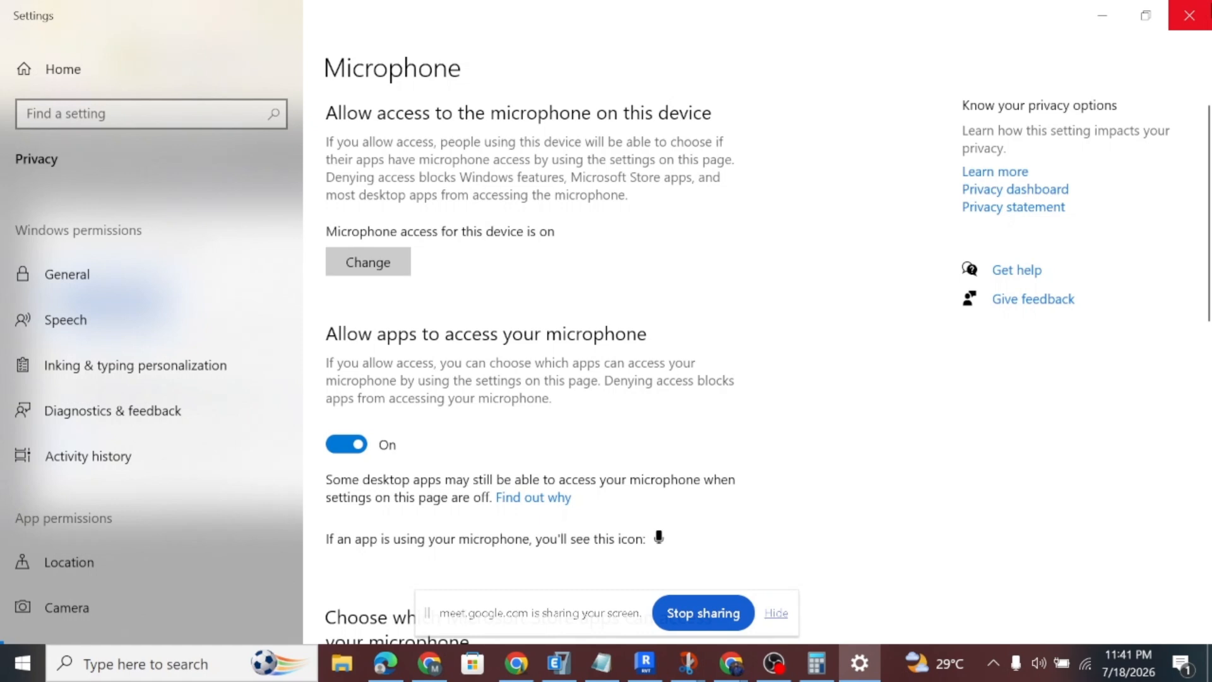
{"action": "left_click", "coordinate": [1189, 15]}
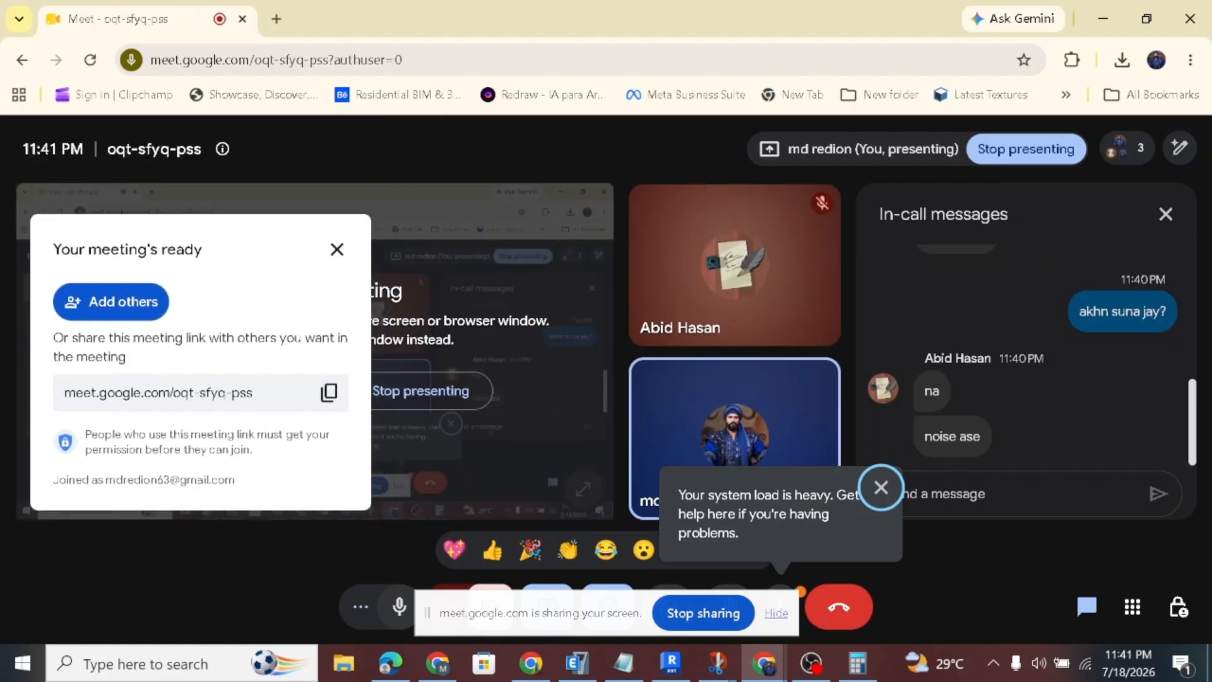
Dismiss the system load notice in the Meet call and send the chat message "acaha ami nutun link ditechi".
{"action": "left_click", "coordinate": [881, 487]}
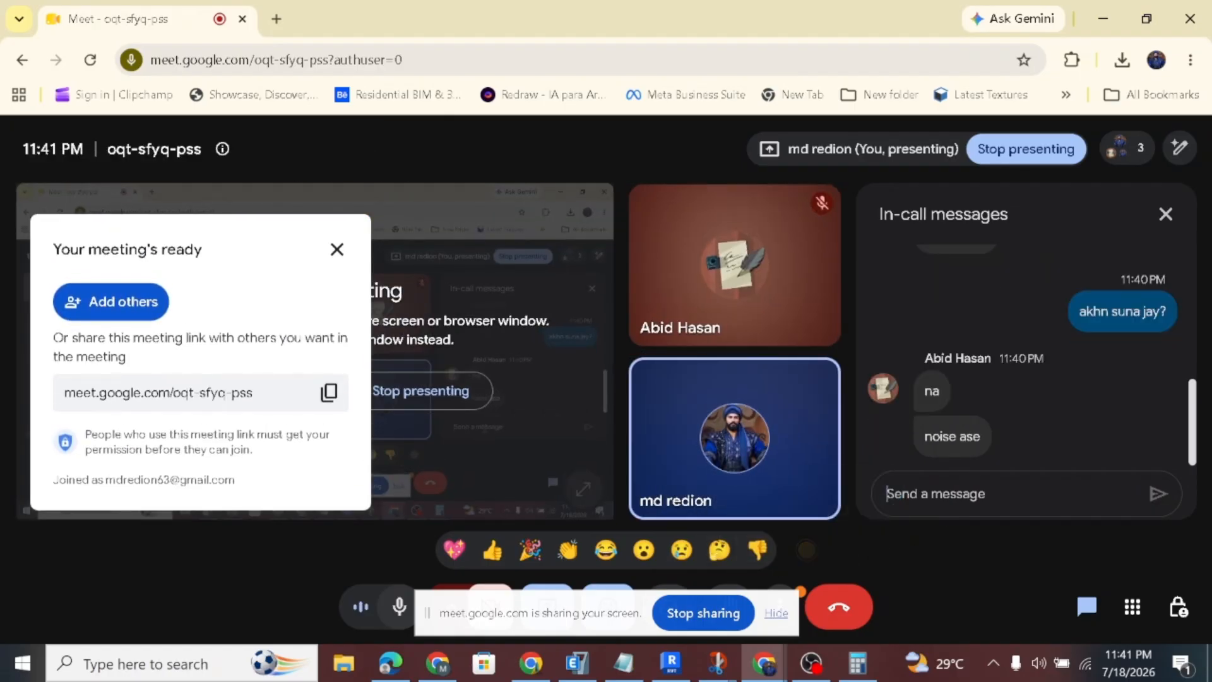
{"action": "type", "text": "a"}
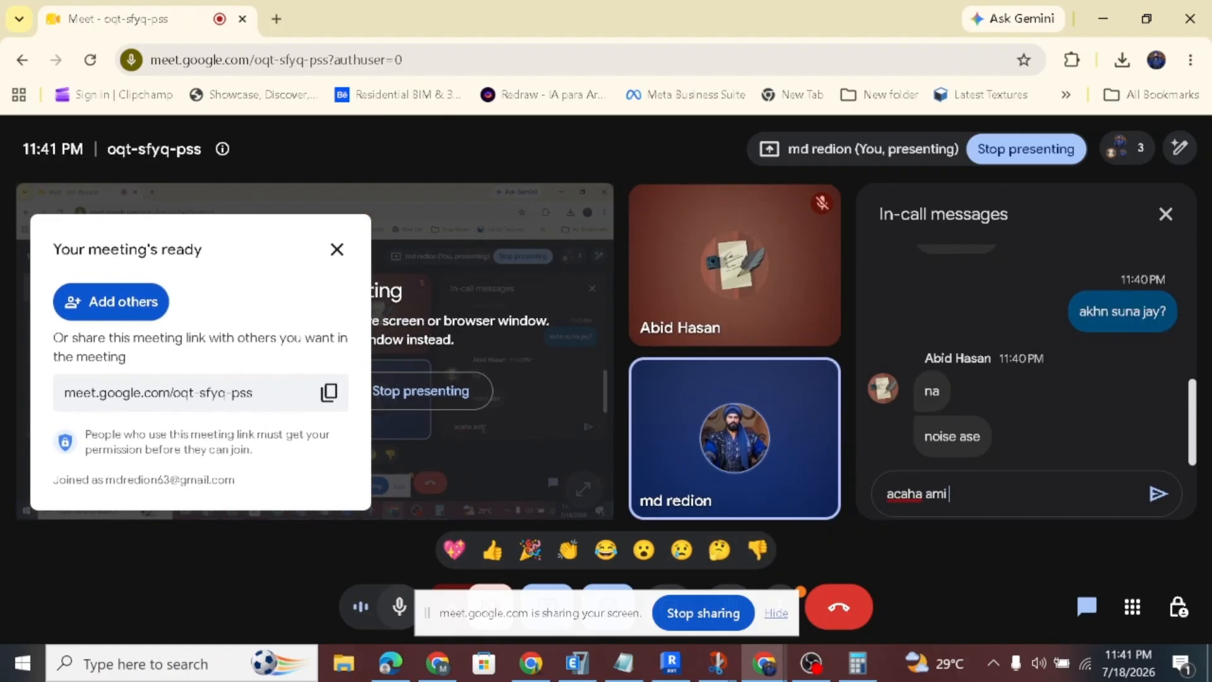
{"action": "type", "text": "caha ami nutun"}
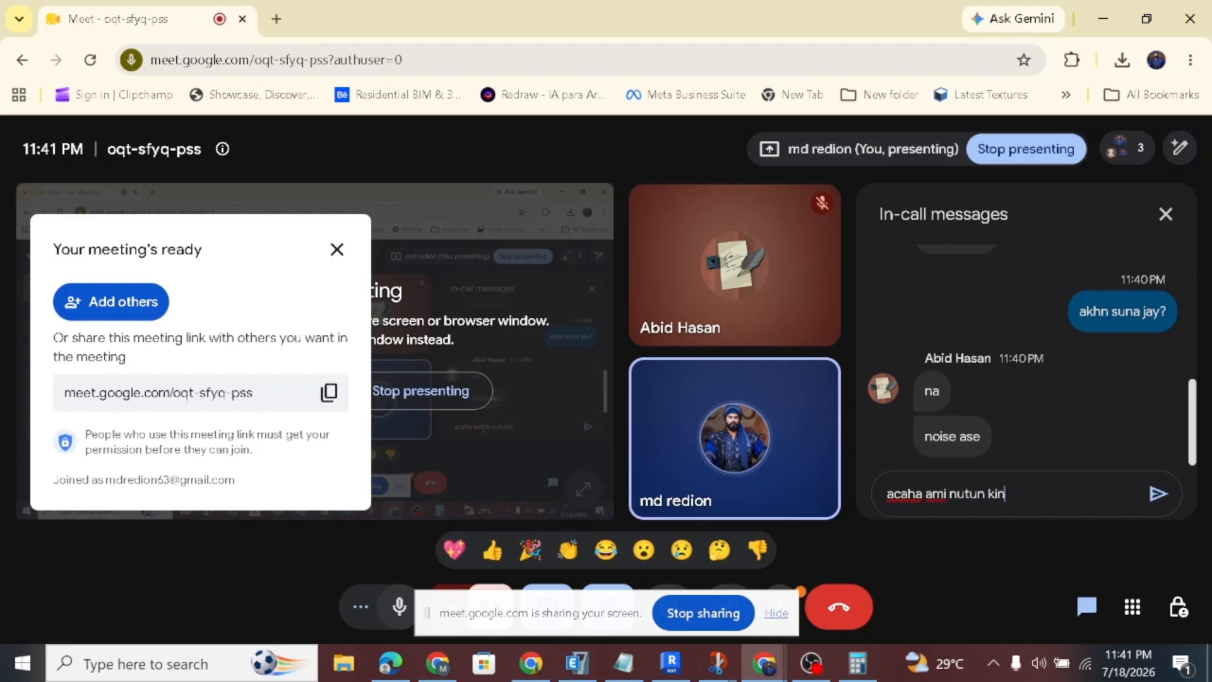
{"action": "type", "text": " link"}
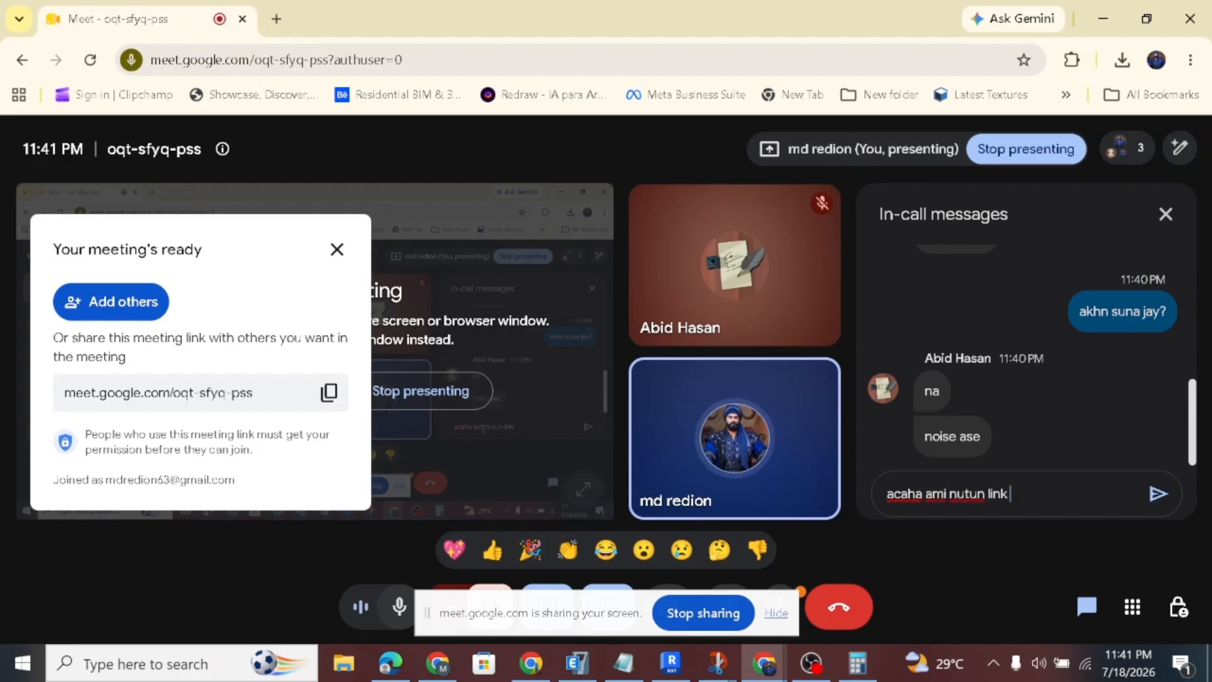
{"action": "type", "text": " diy"}
{"action": "type", "text": "echi"}
{"action": "type", "text": " join"}
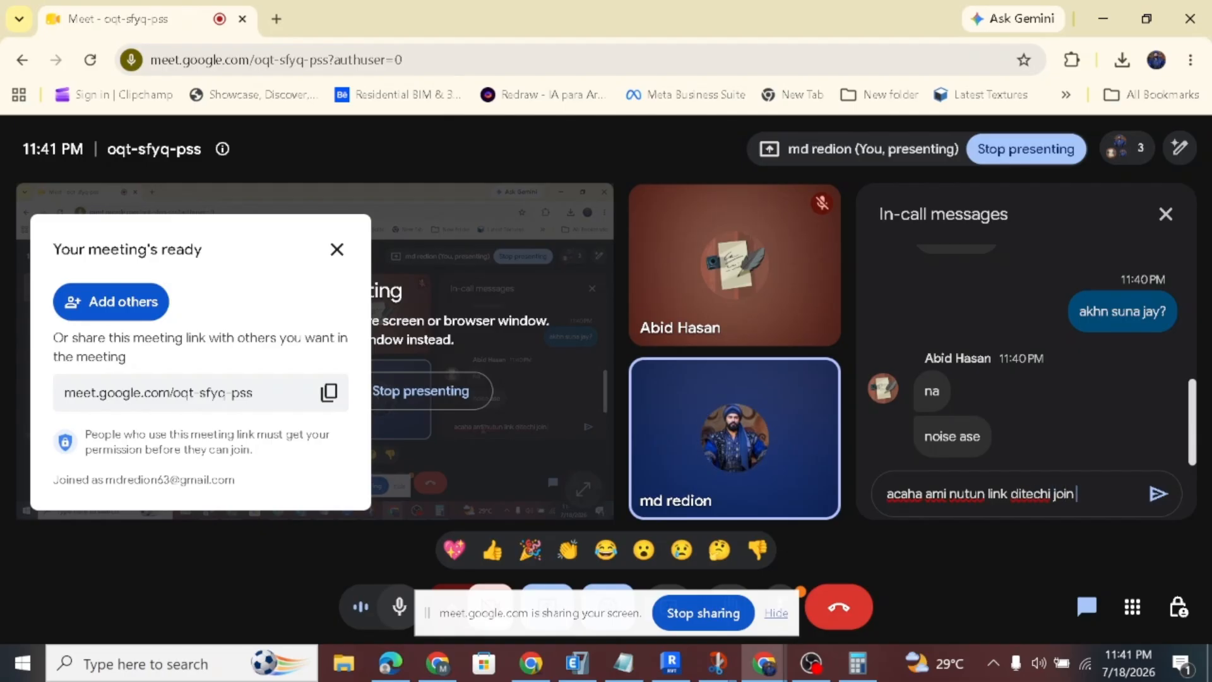
{"action": "key", "text": "BackSpace"}
{"action": "key", "text": "BackSpace"}
{"action": "key", "text": "BackSpace"}
{"action": "key", "text": "BackSpace"}
{"action": "key", "text": "BackSpace"}
{"action": "left_click", "coordinate": [1157, 494]}
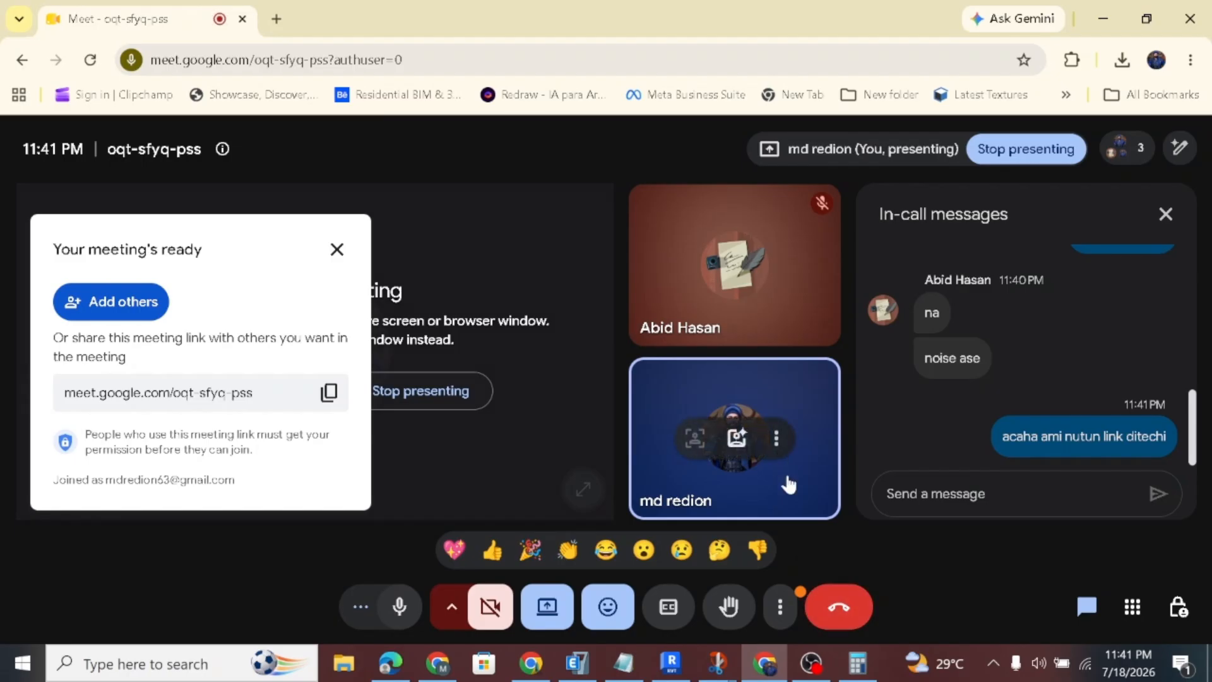
Leave the current Meet call and start a new instant meeting.
{"action": "left_click", "coordinate": [839, 616]}
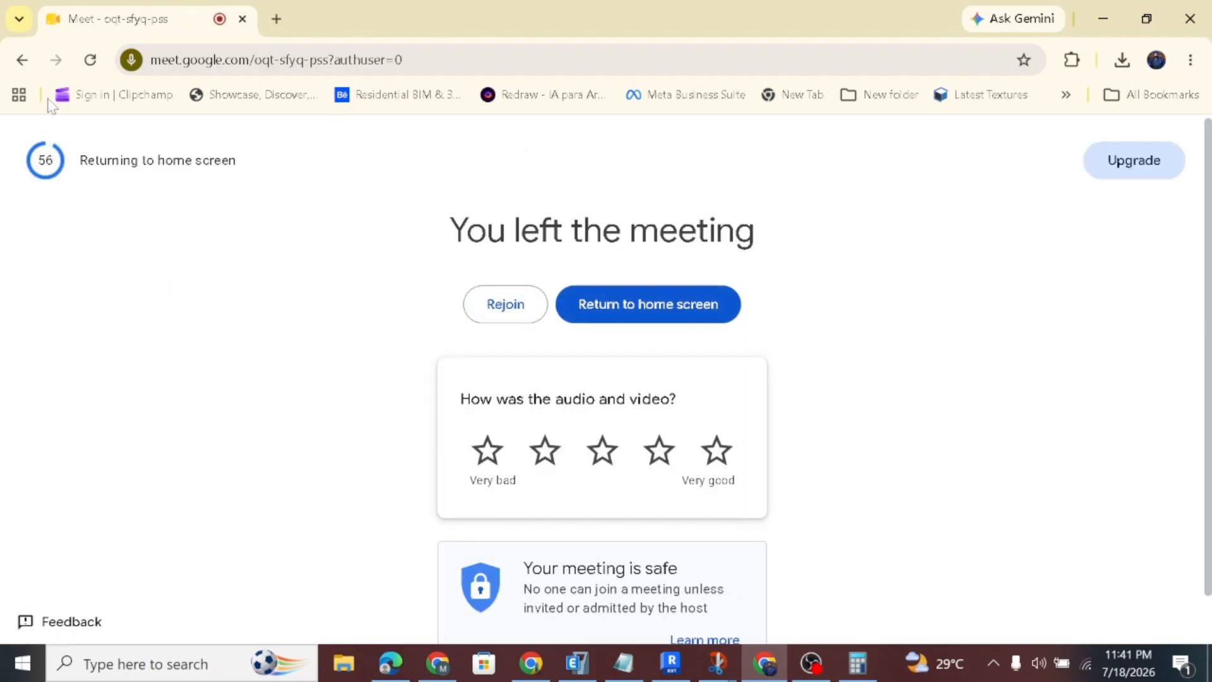
{"action": "left_click", "coordinate": [15, 48]}
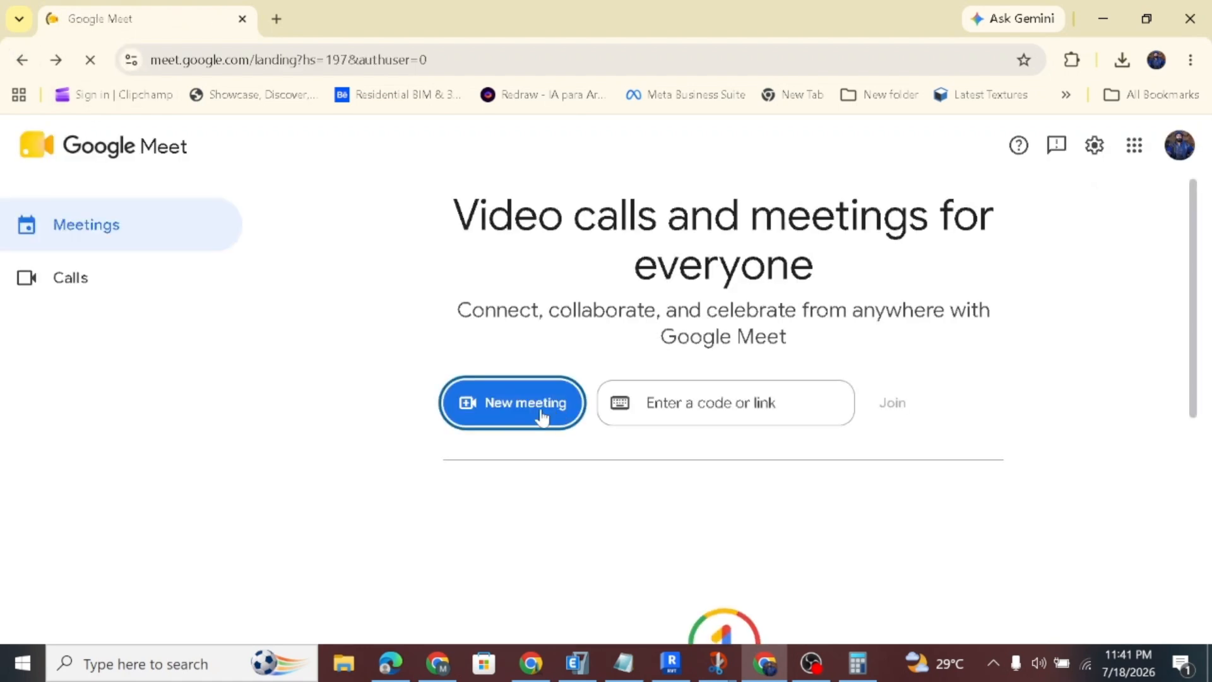
{"action": "left_click", "coordinate": [556, 417]}
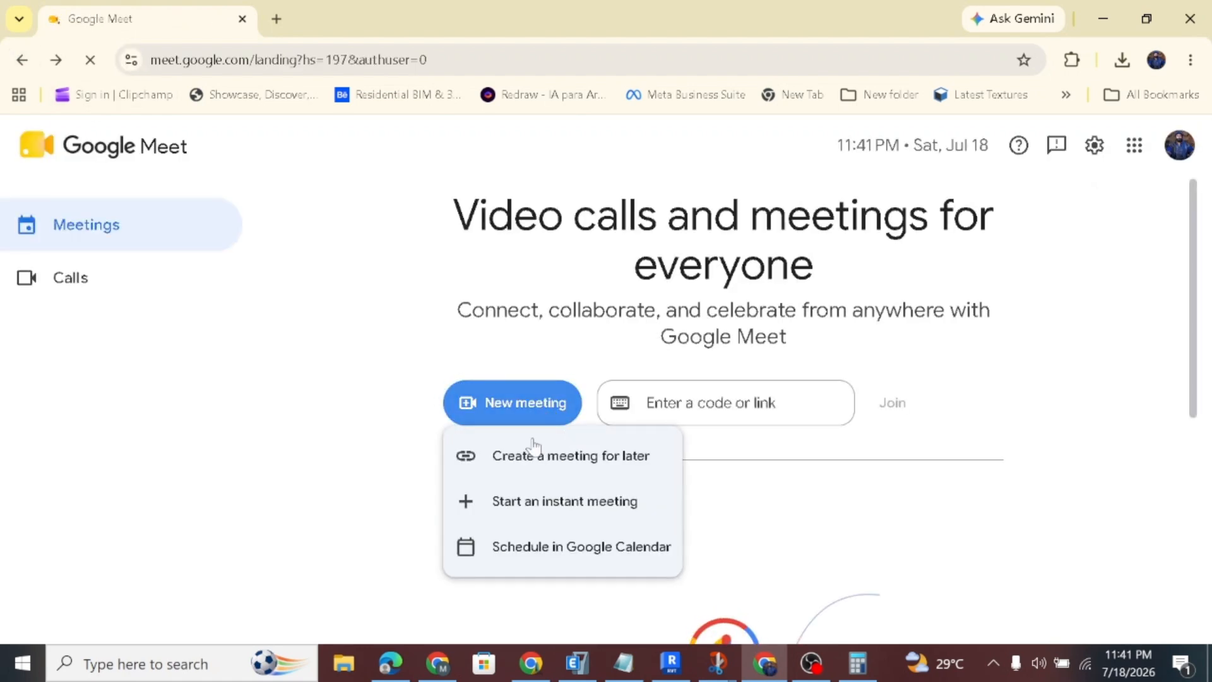
{"action": "left_click", "coordinate": [516, 496]}
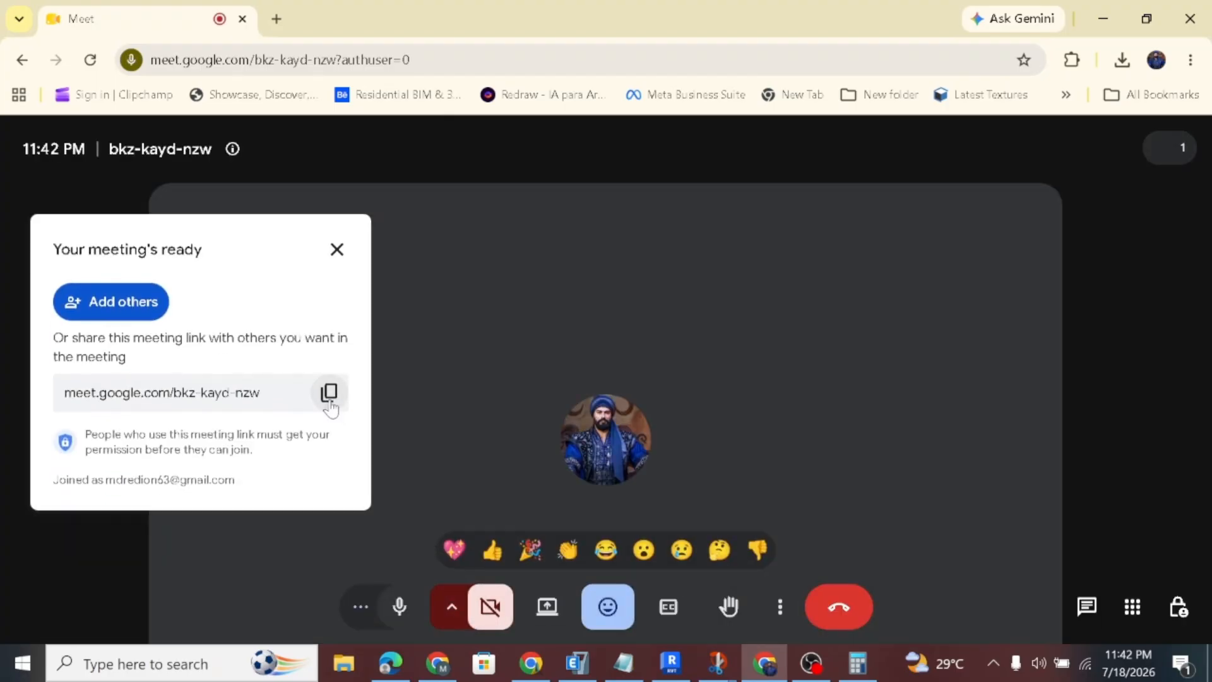
Copy the new meeting's link and send it to the participant's open WhatsApp chat.
{"action": "left_click", "coordinate": [329, 392]}
{"action": "left_click", "coordinate": [440, 664]}
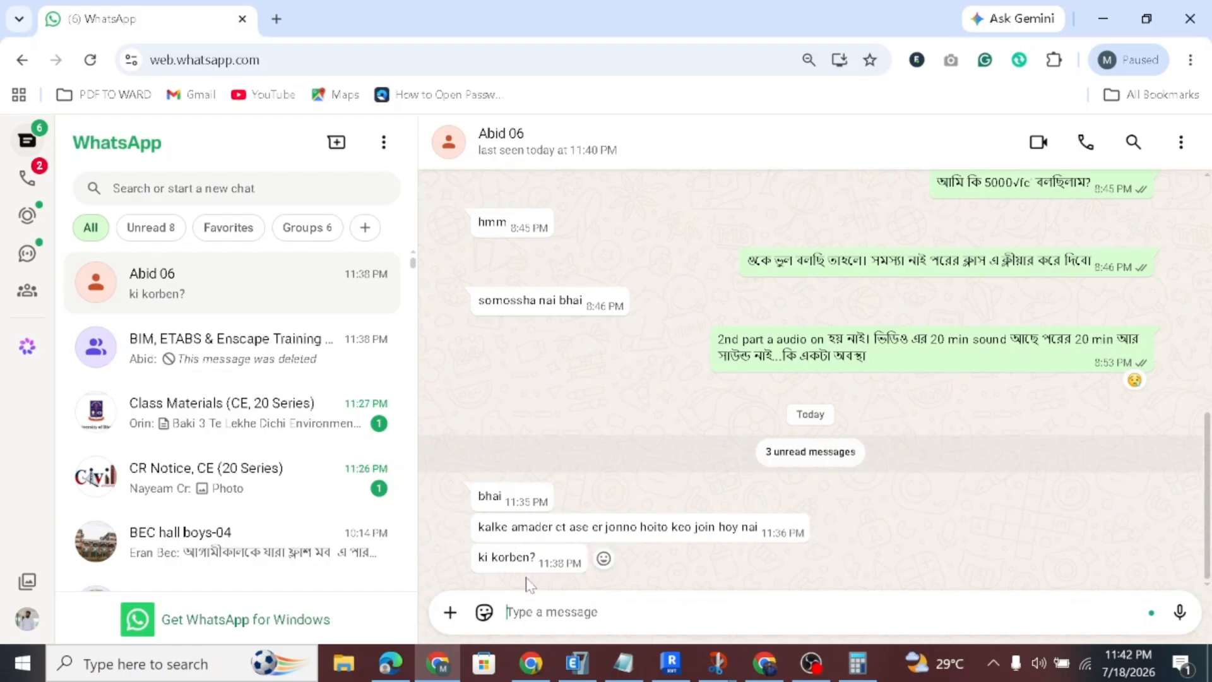
{"action": "key", "text": "ctrl+v"}
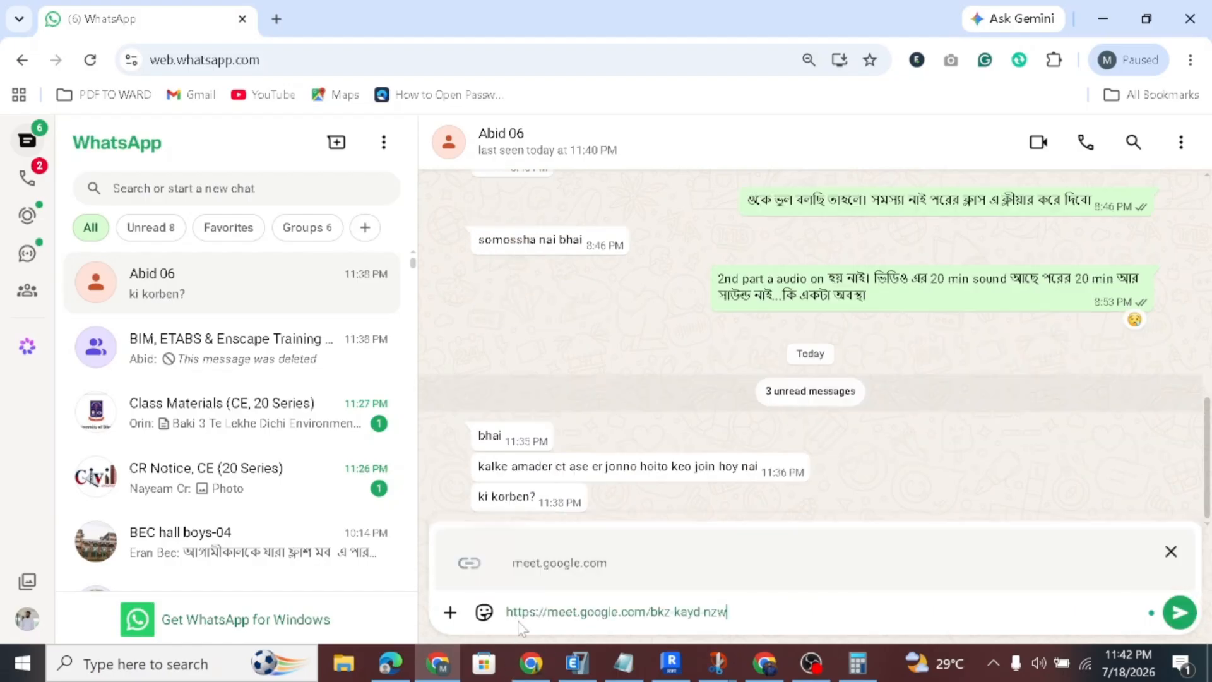
{"action": "key", "text": "ctrl+z"}
{"action": "key", "text": "Return"}
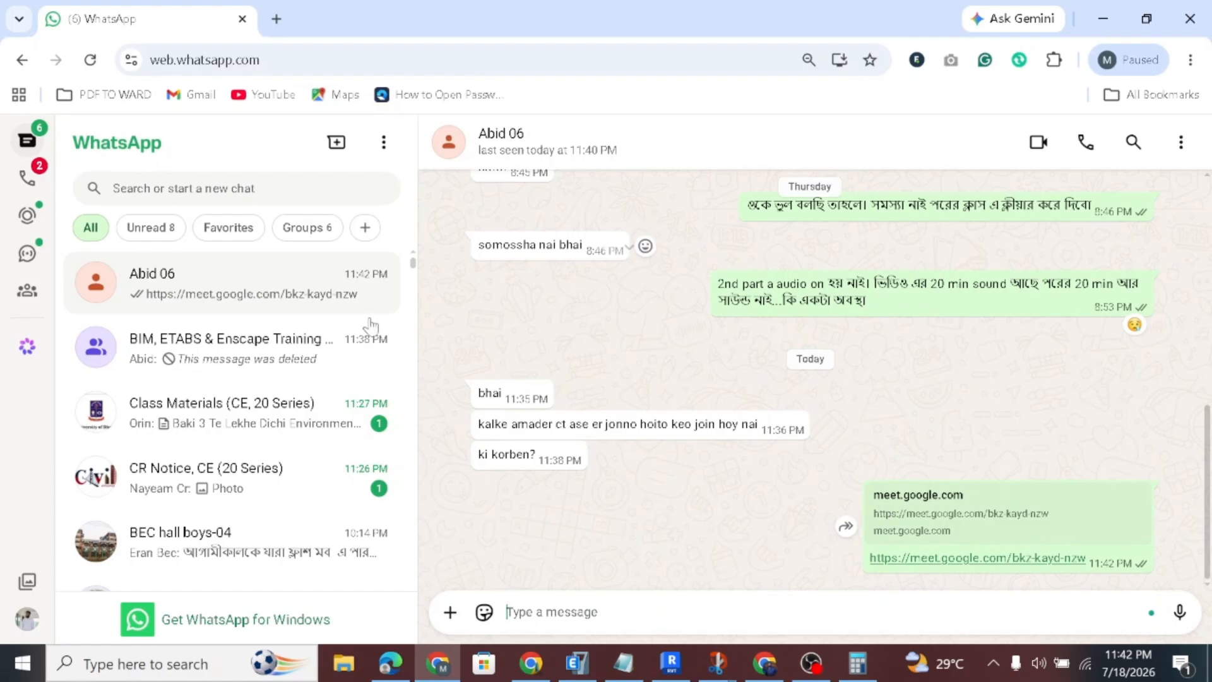
Send the meeting link to the "BIM, ETABS & Enscape Training Program 2026 by Horizon(BEC)" WhatsApp group.
{"action": "left_click", "coordinate": [281, 358]}
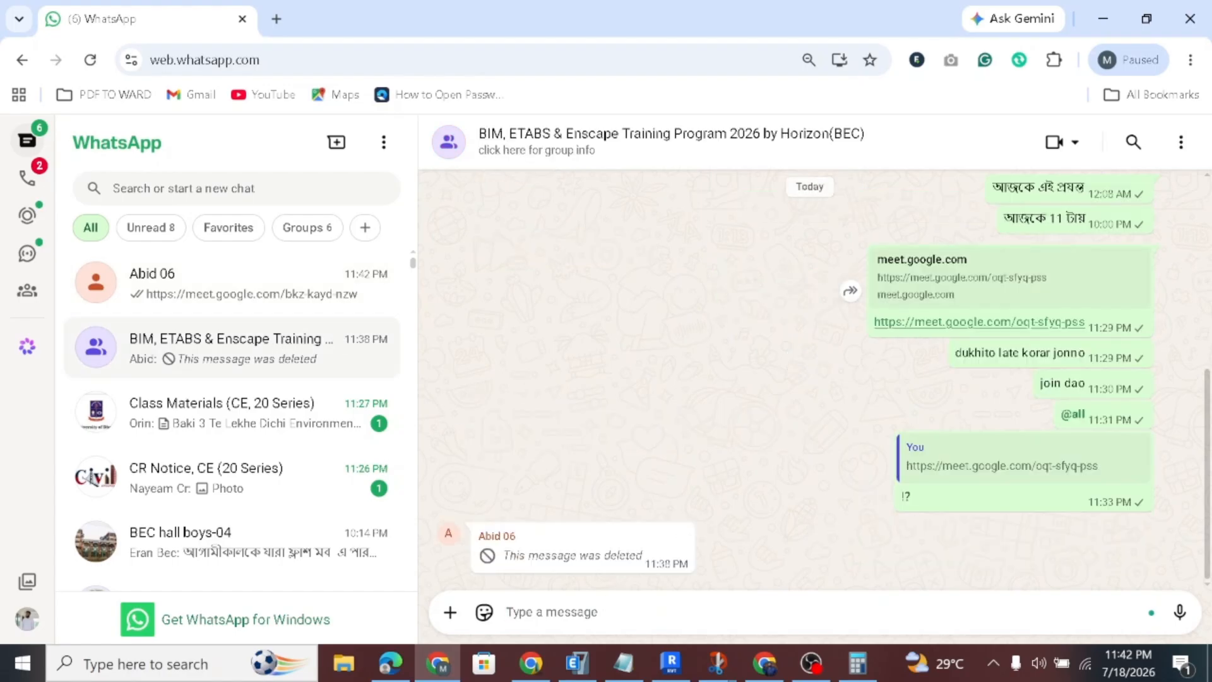
{"action": "key", "text": "ctrl+v"}
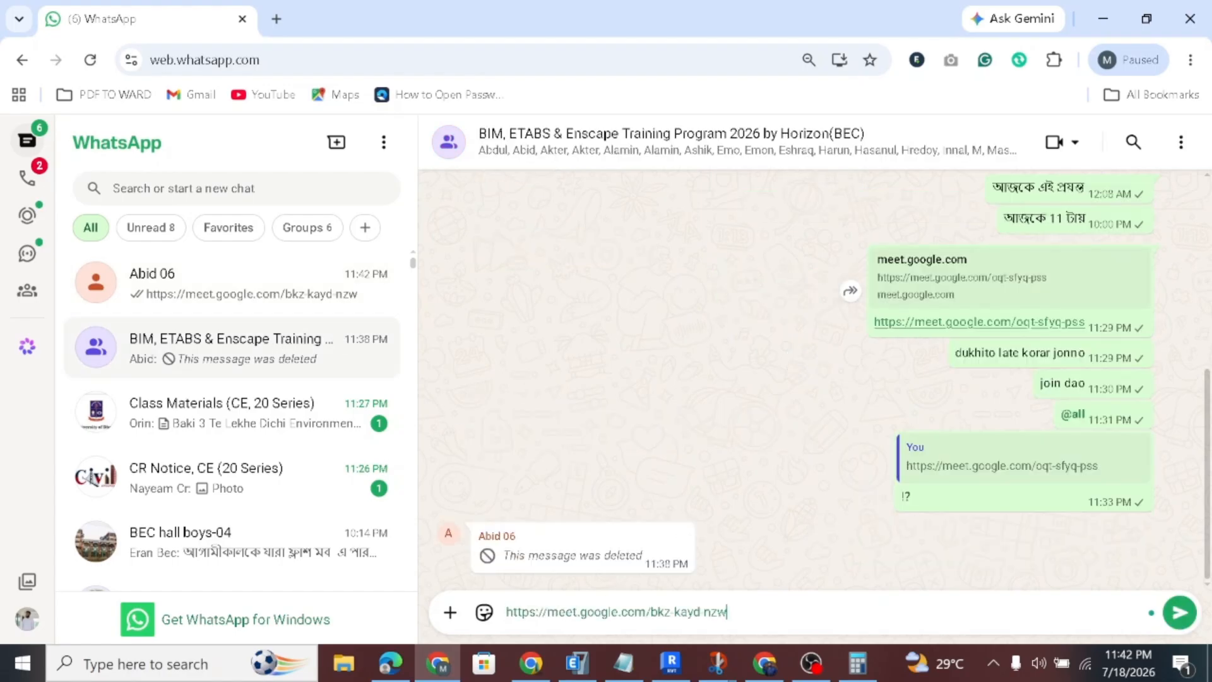
{"action": "key", "text": "Return"}
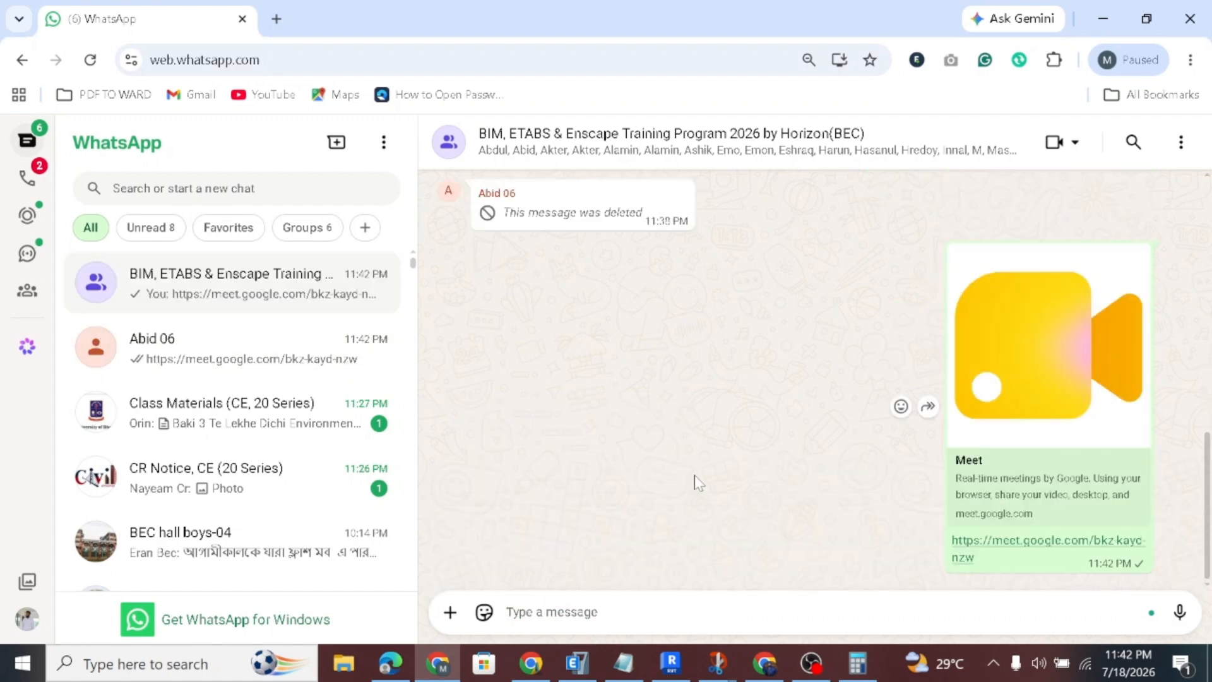
Send the participant the WhatsApp messages "class nibo" and "record video dibo".
{"action": "left_click", "coordinate": [216, 348]}
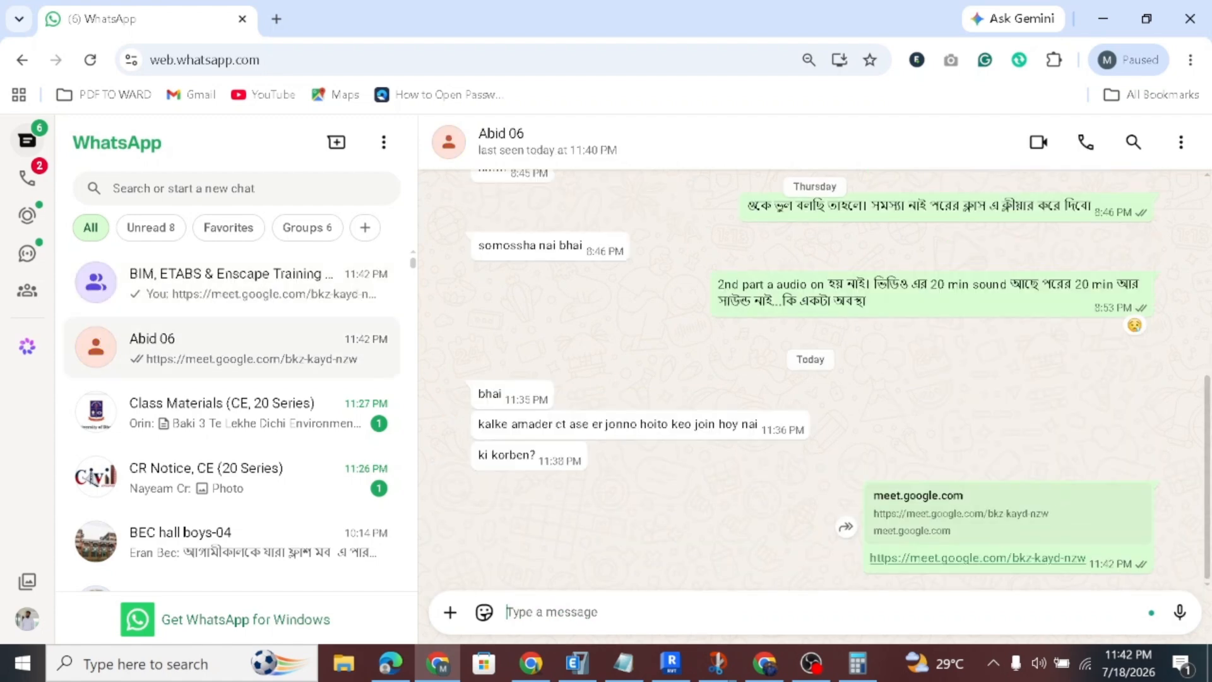
{"action": "type", "text": "class nibo"}
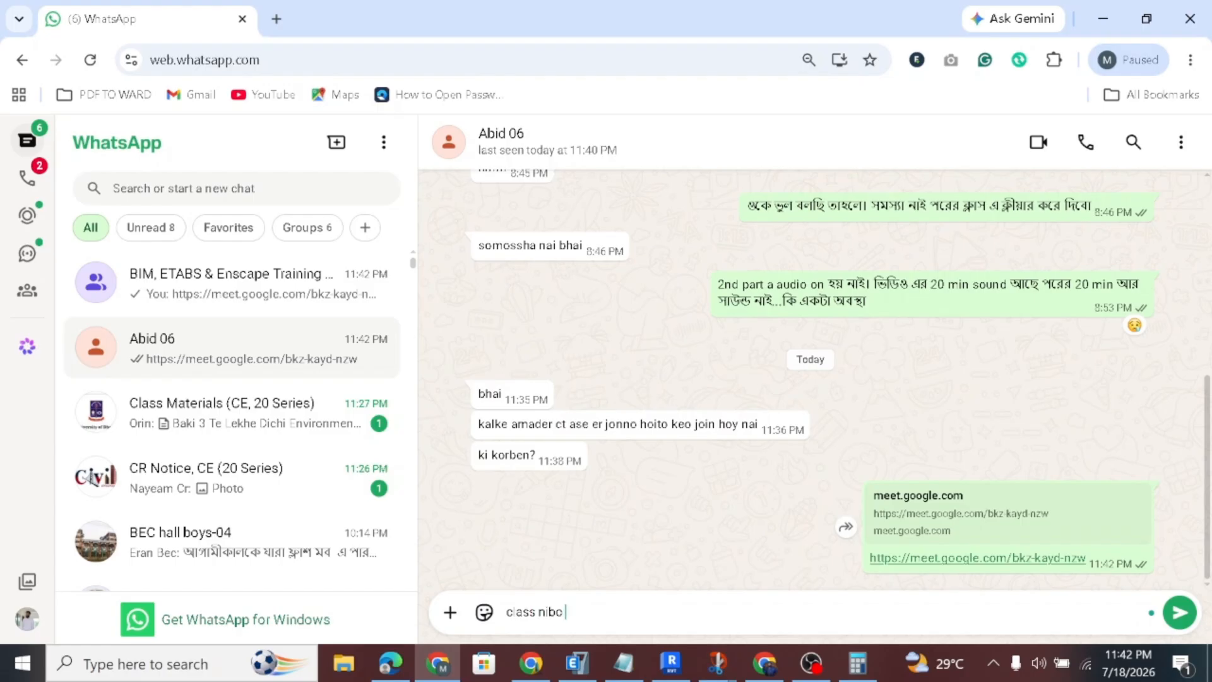
{"action": "key", "text": "Return"}
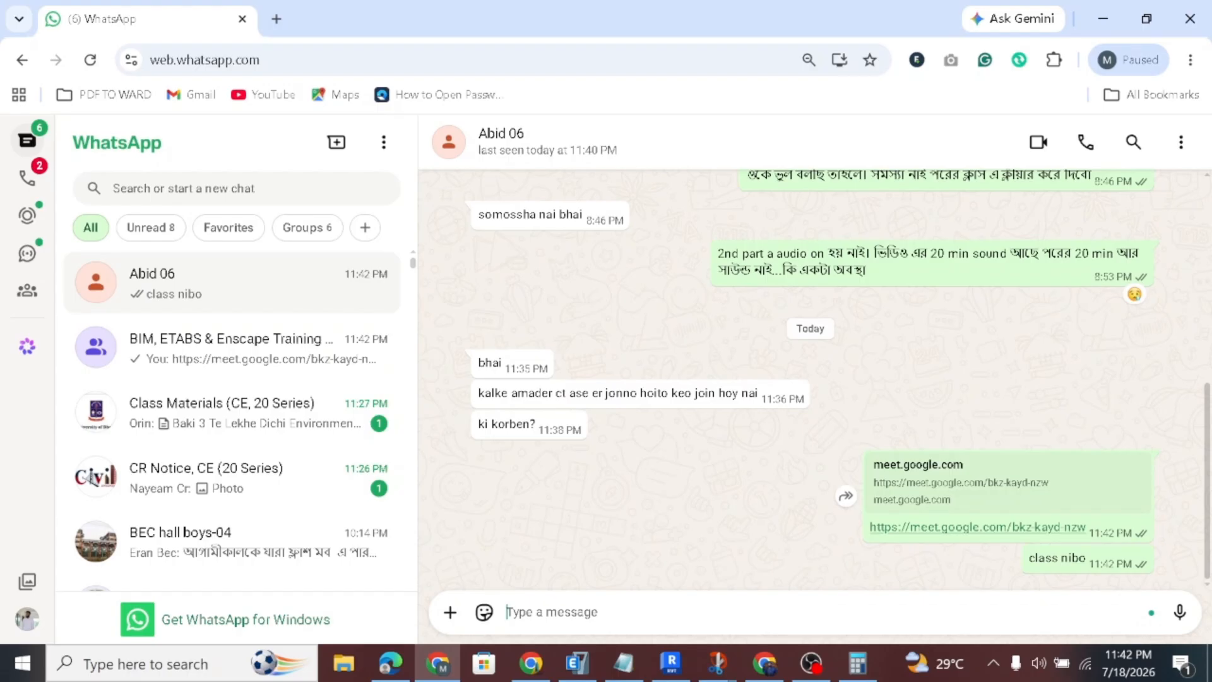
{"action": "type", "text": "record video dibo"}
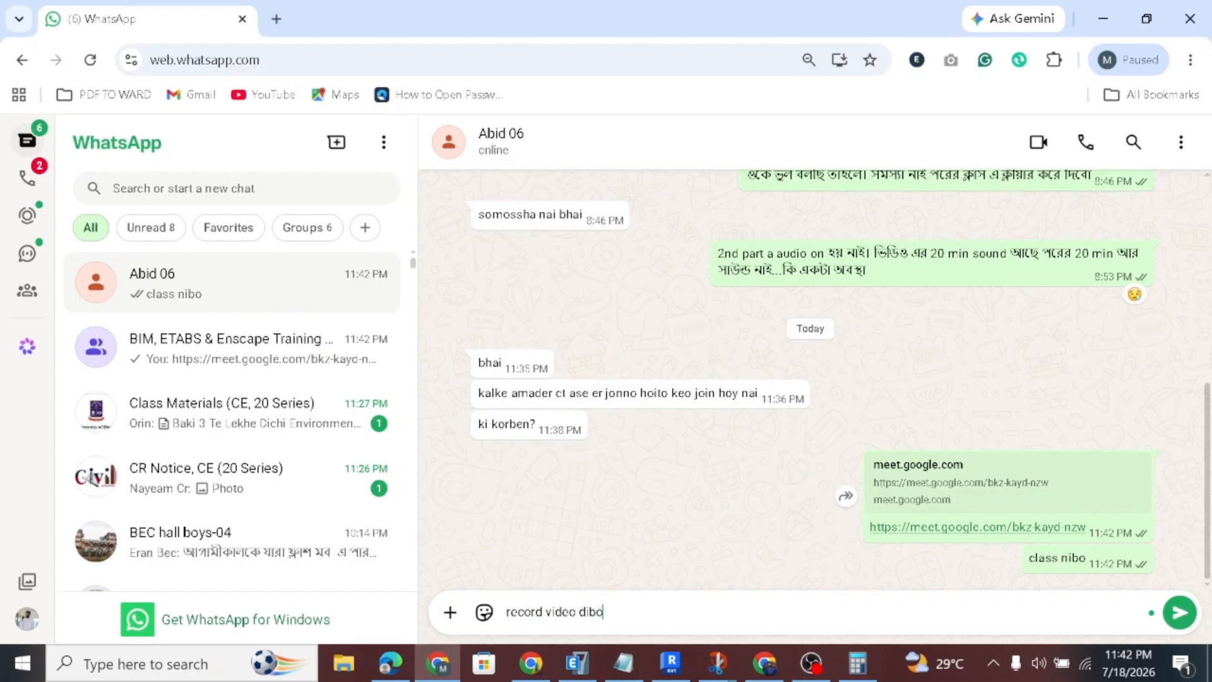
{"action": "left_click", "coordinate": [1178, 612]}
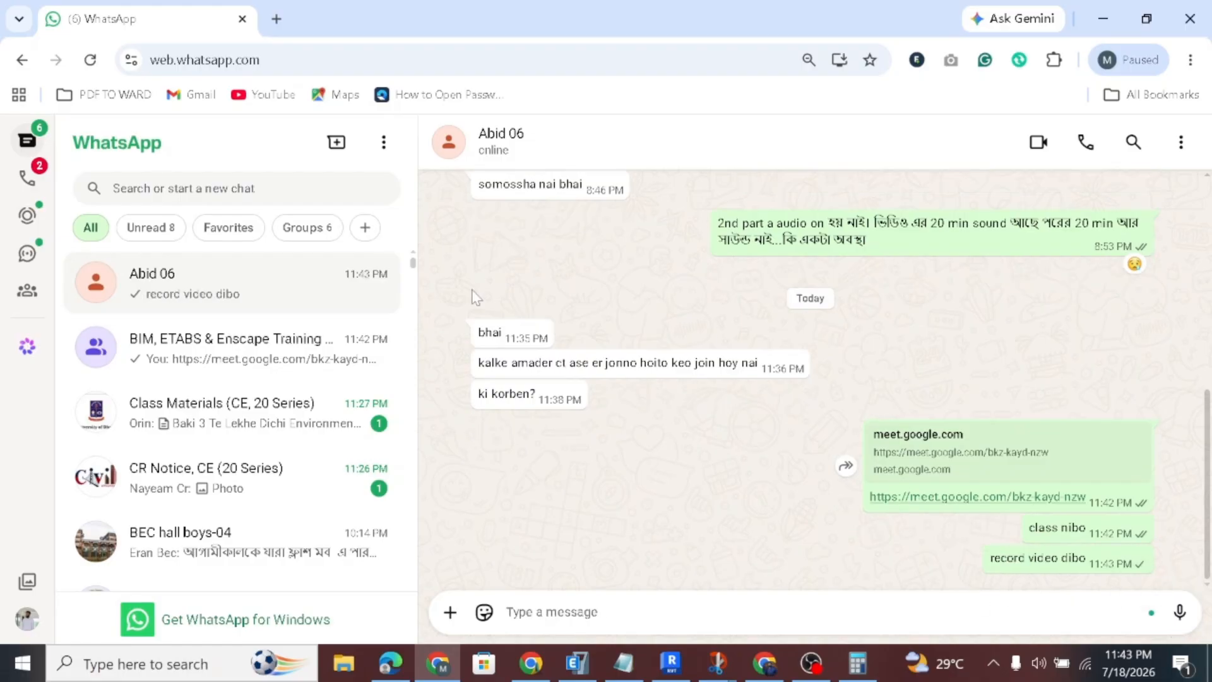
Return to the new Google Meet call and admit the waiting guest.
{"action": "left_click", "coordinate": [296, 365]}
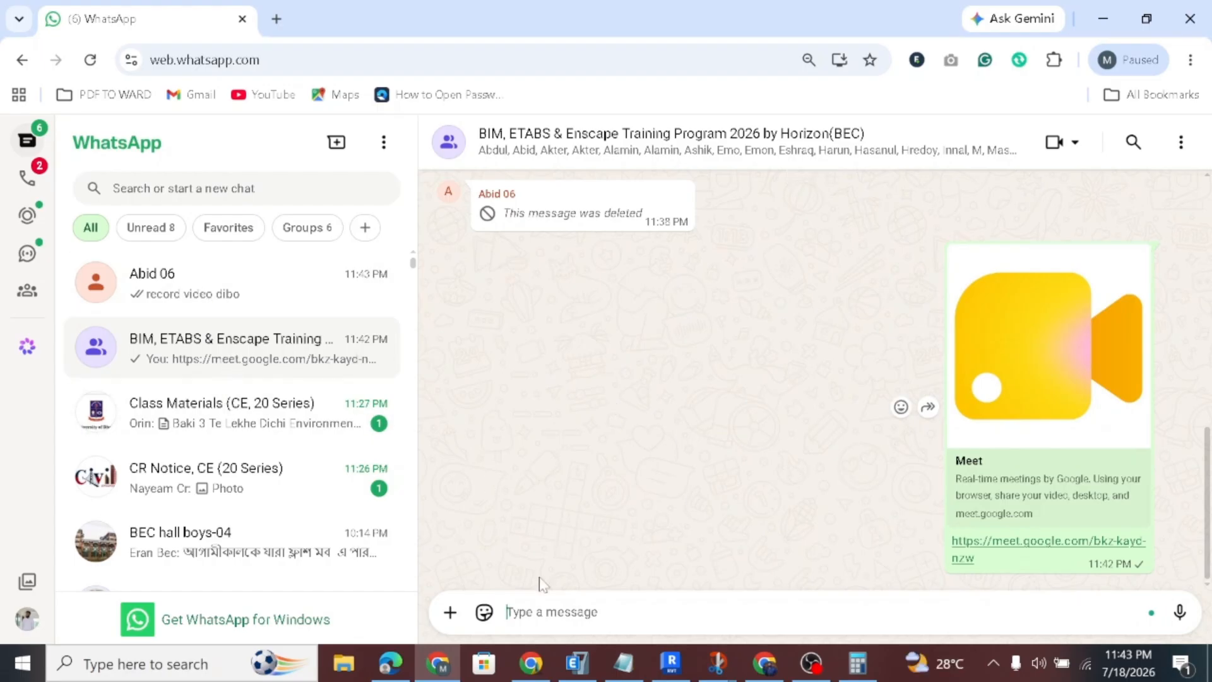
{"action": "left_click", "coordinate": [761, 662]}
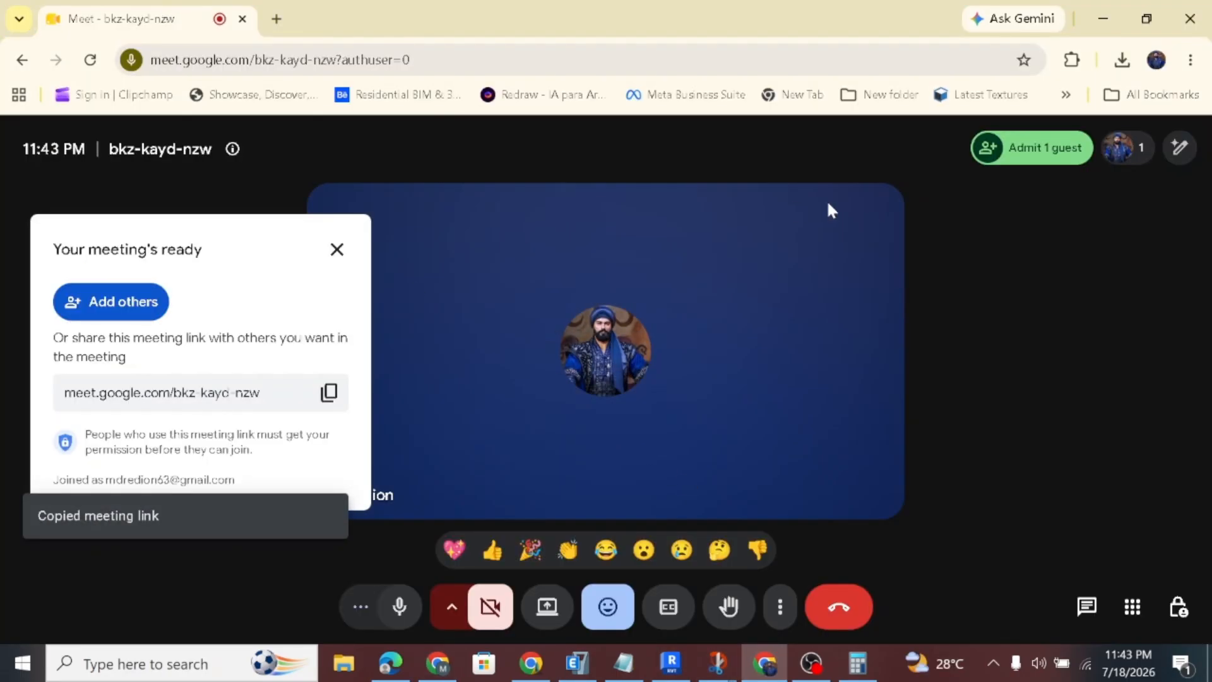
{"action": "left_click", "coordinate": [1036, 158]}
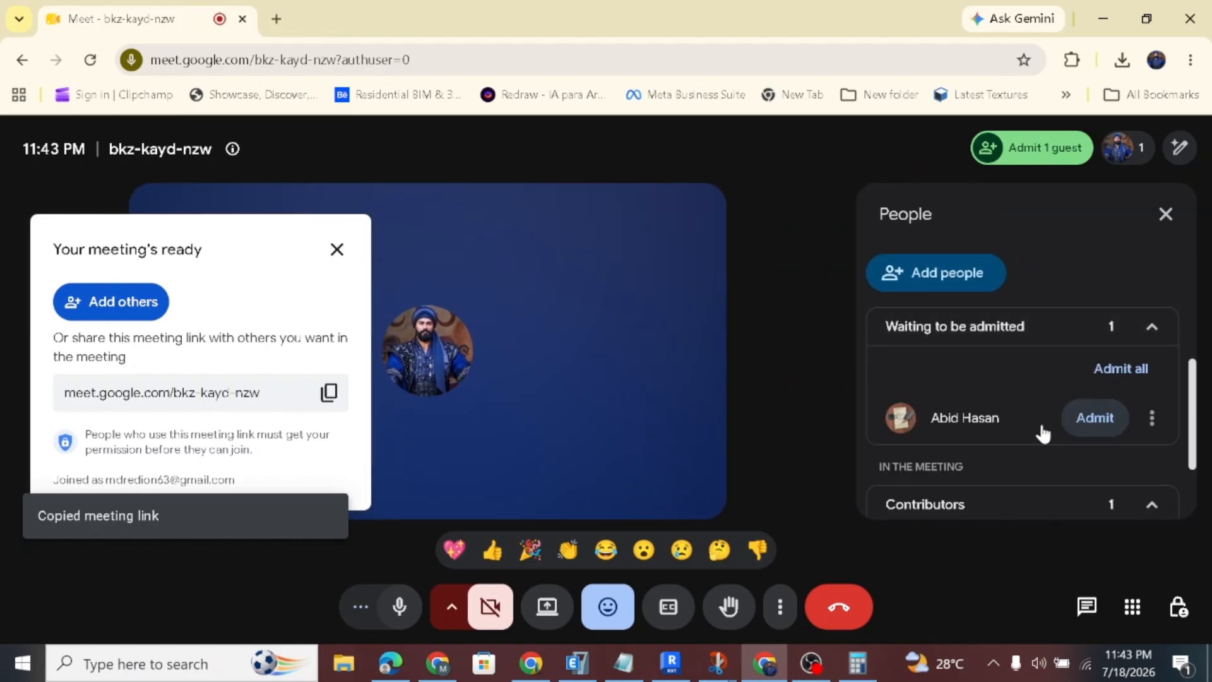
{"action": "left_click", "coordinate": [1090, 417]}
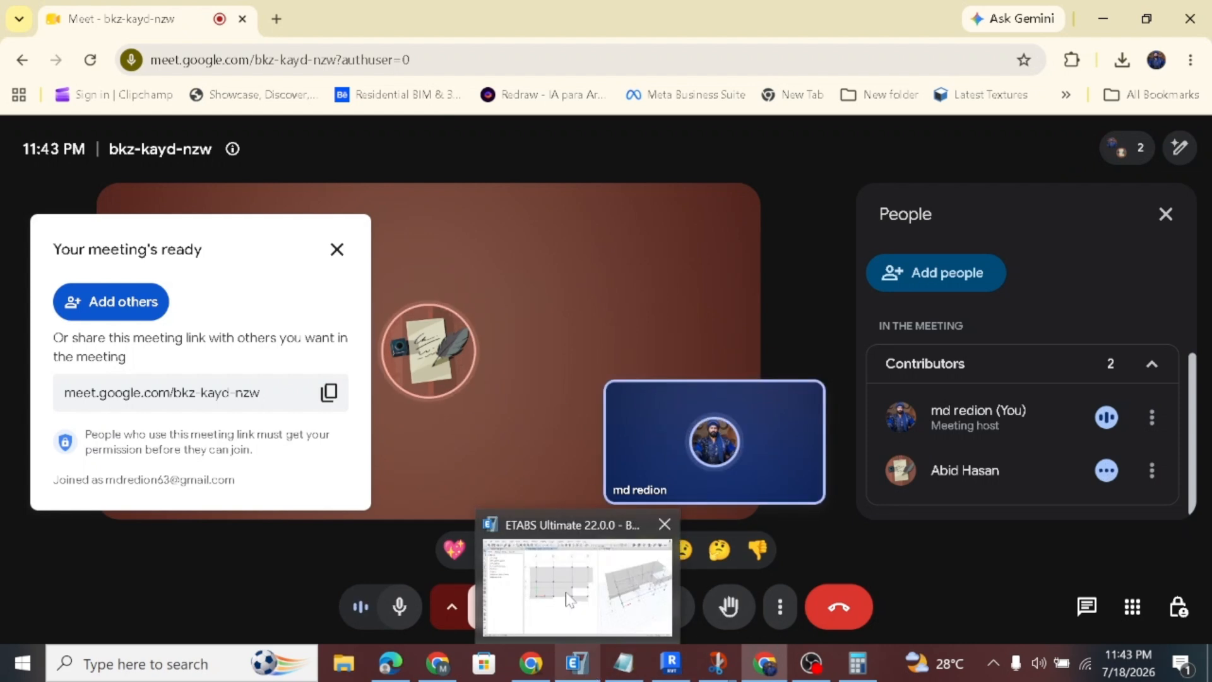
Switch to ETABS and check the slab layout in the 1ST F plan view.
{"action": "left_click", "coordinate": [576, 663]}
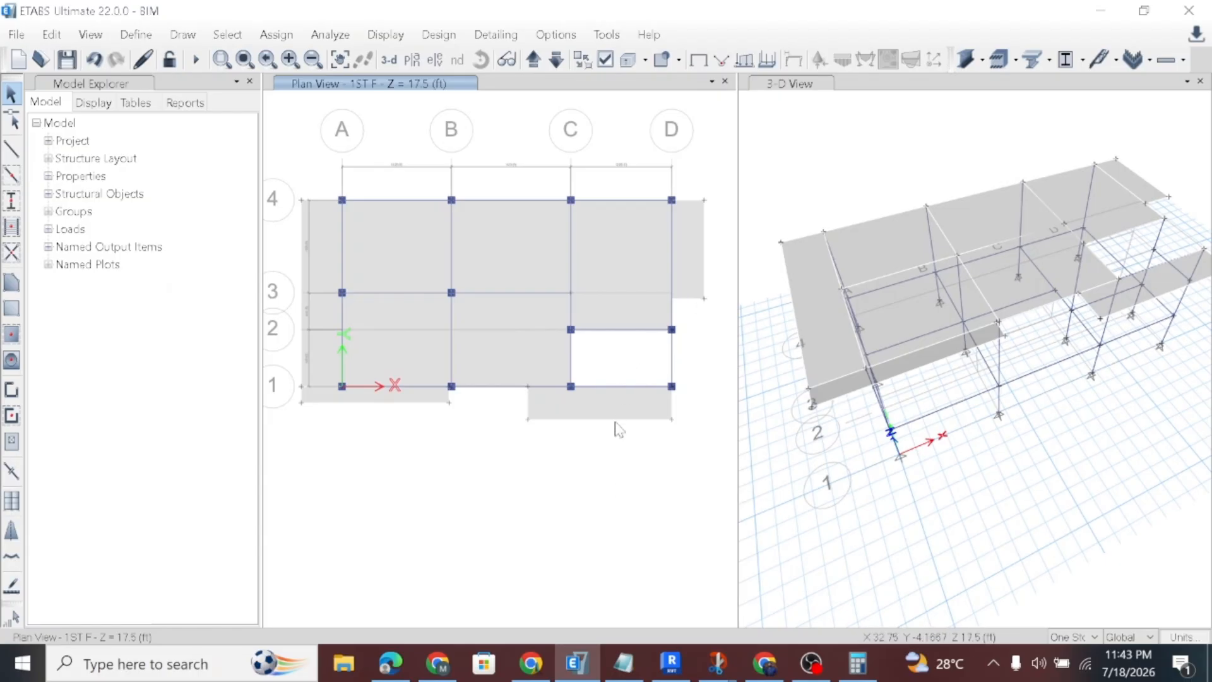
{"action": "left_click", "coordinate": [531, 663]}
{"action": "left_click", "coordinate": [765, 663]}
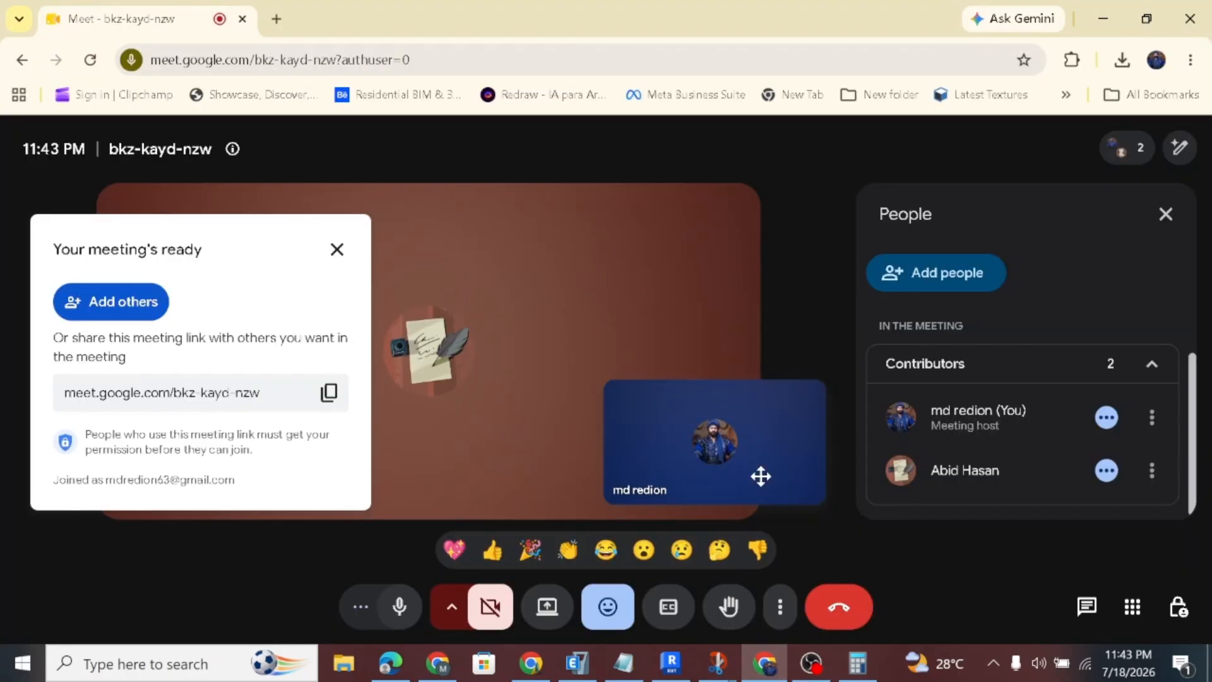
{"action": "left_click", "coordinate": [562, 669]}
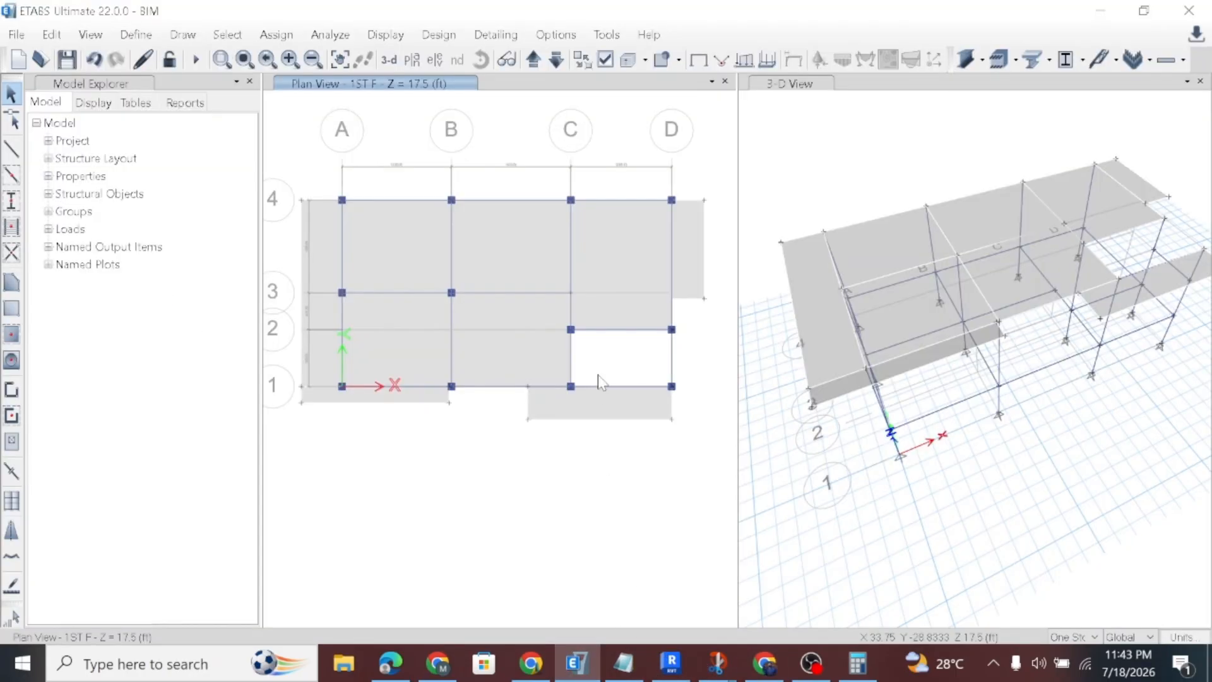
Switch to Revit, inspect the stair side of the sectioned house in 3D, and open the 03-1ST F floor plan.
{"action": "left_click", "coordinate": [671, 662]}
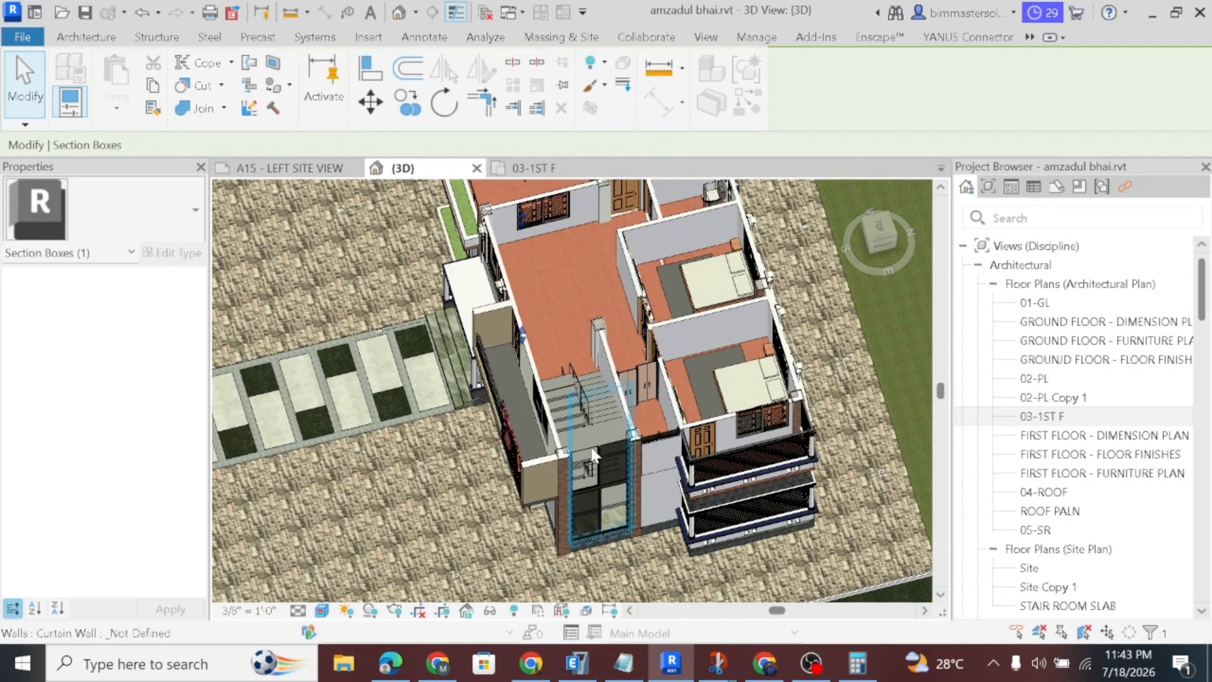
{"action": "middle_click_drag", "start_coordinate": [649, 498], "coordinate": [611, 386], "text": "shift"}
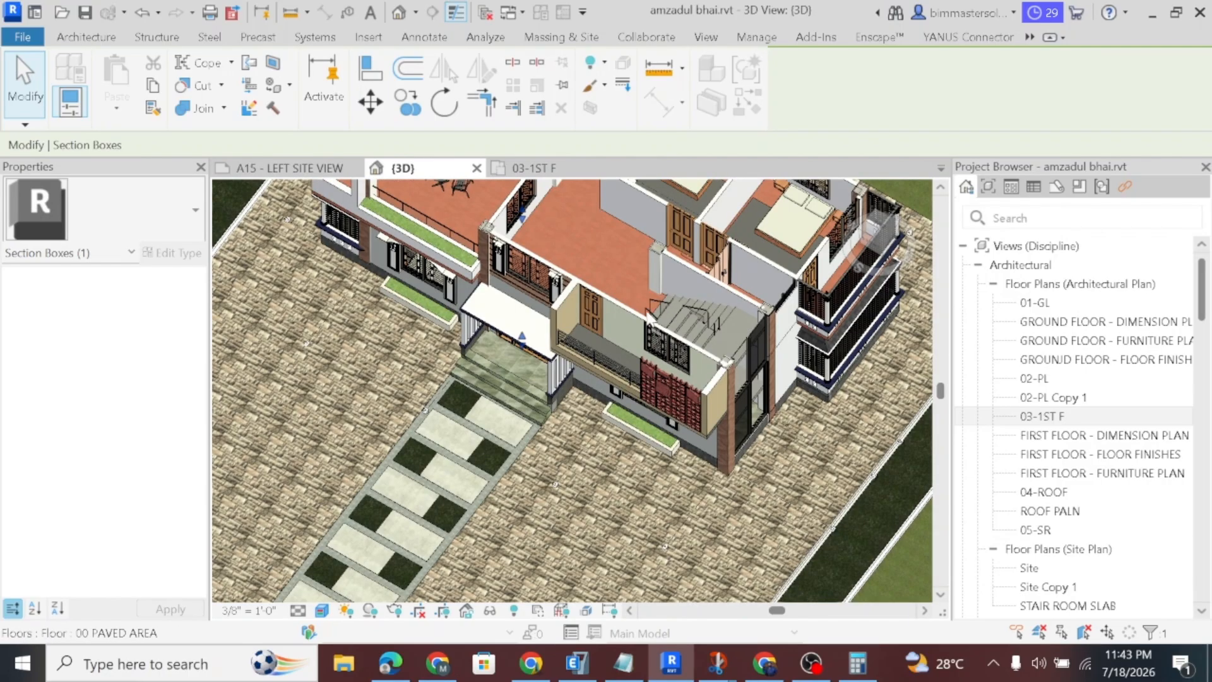
{"action": "scroll", "coordinate": [572, 390], "scroll_direction": "down", "scroll_amount": 3}
{"action": "left_click", "coordinate": [533, 168]}
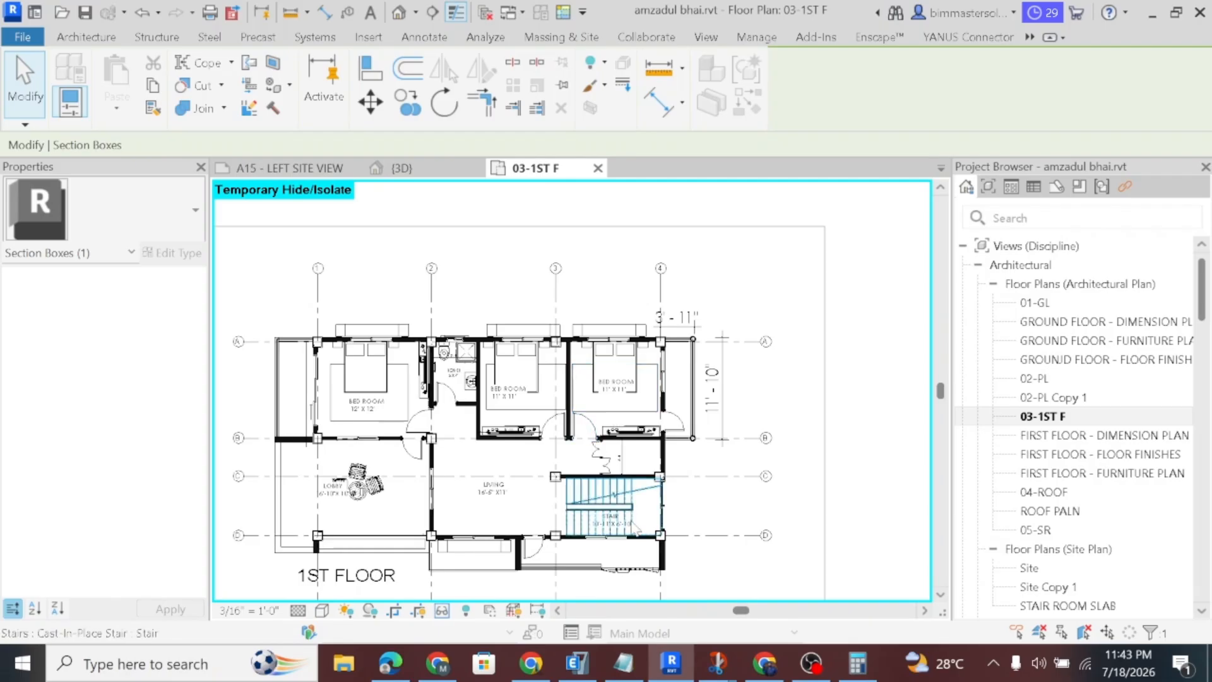
Examine the main floor's extent and the jali curtain wall near the stair in plan, and return to the 3D view.
{"action": "scroll", "coordinate": [625, 520], "scroll_direction": "up", "scroll_amount": 2}
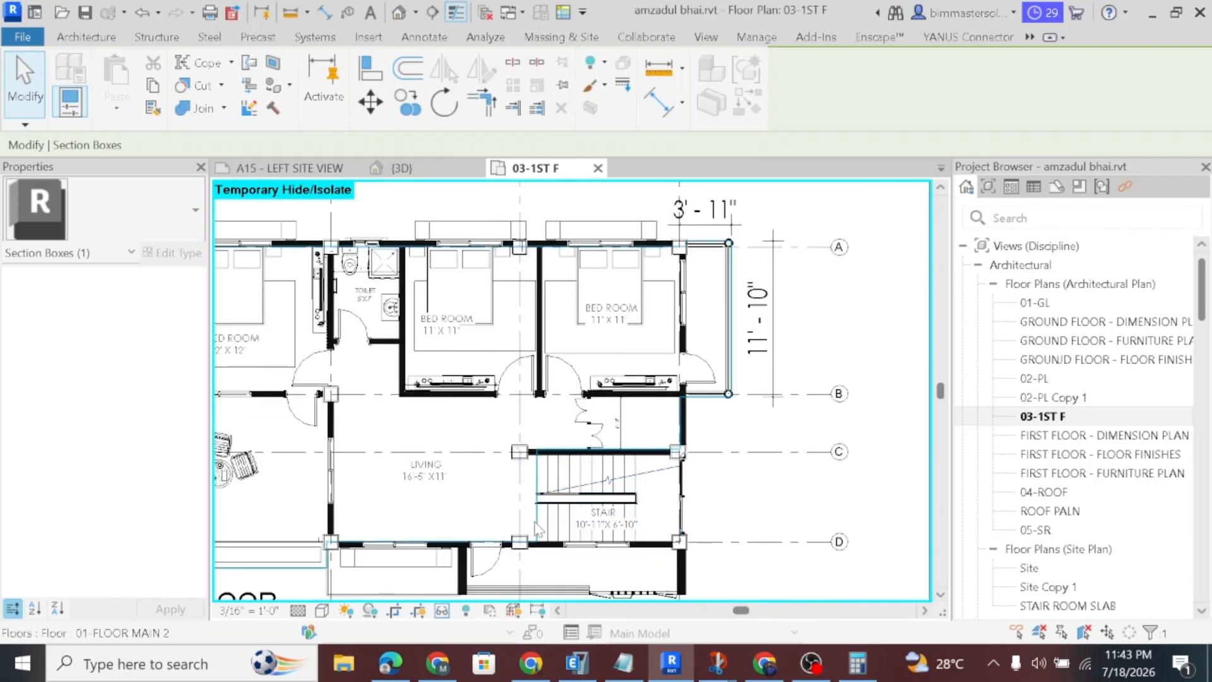
{"action": "scroll", "coordinate": [538, 527], "scroll_direction": "down", "scroll_amount": 2}
{"action": "left_click", "coordinate": [513, 526]}
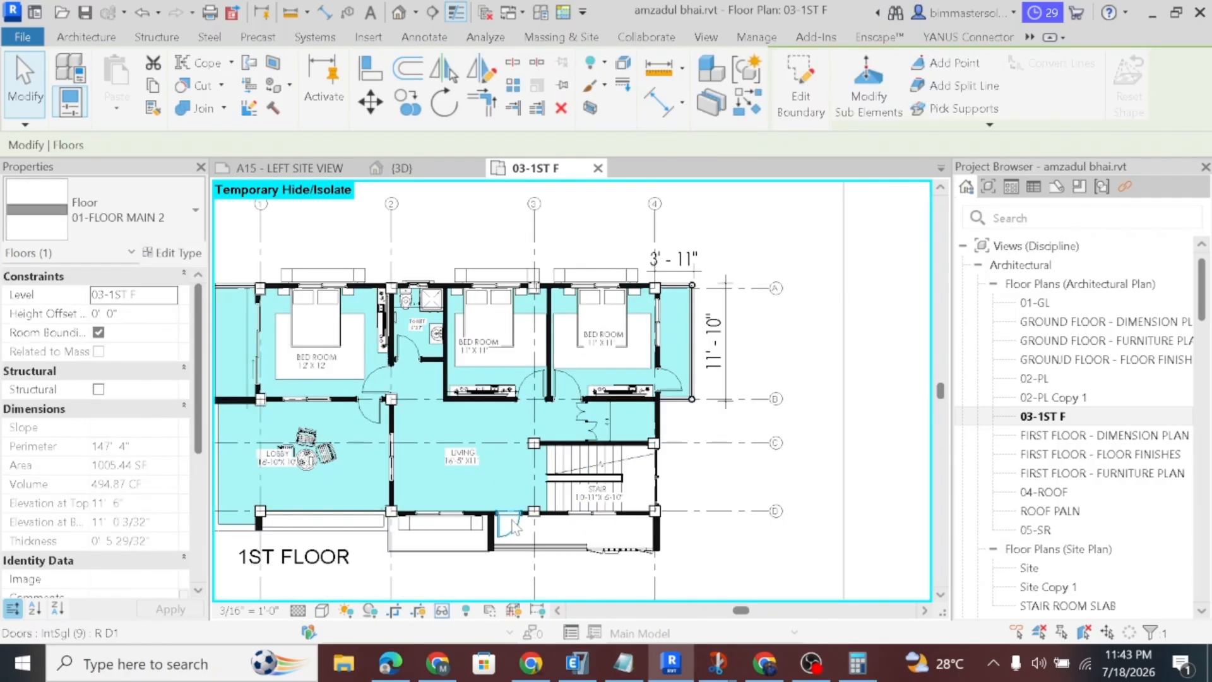
{"action": "scroll", "coordinate": [513, 526], "scroll_direction": "up", "scroll_amount": 2}
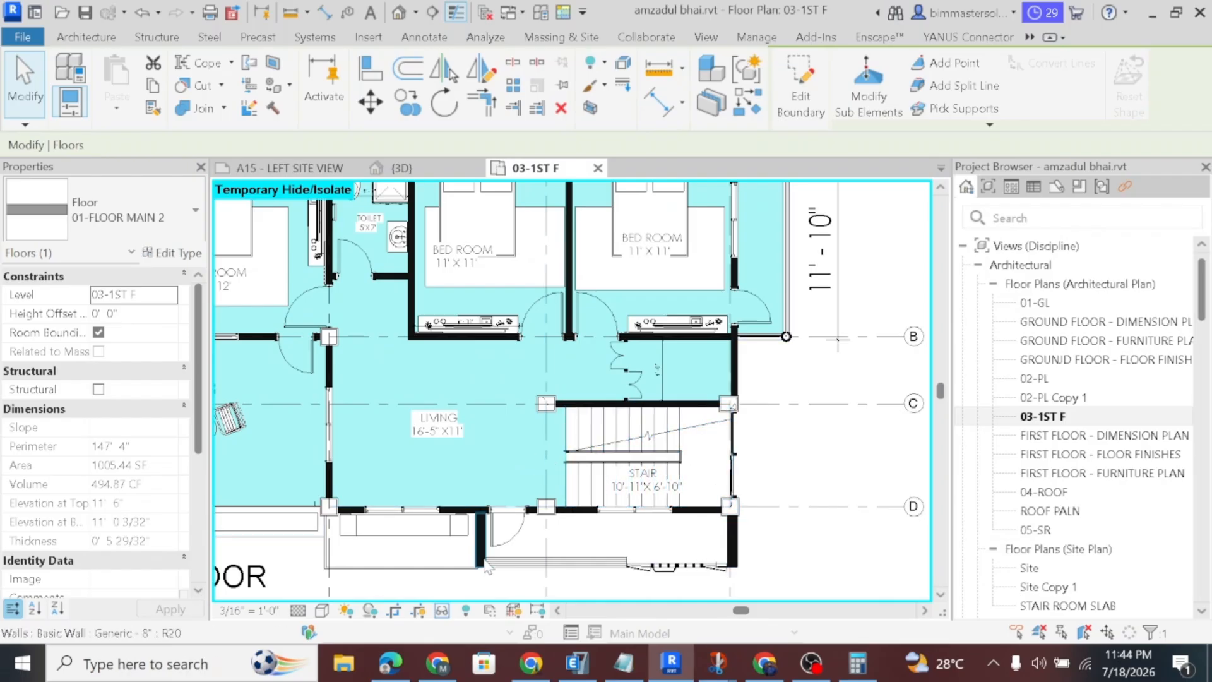
{"action": "left_click", "coordinate": [672, 566]}
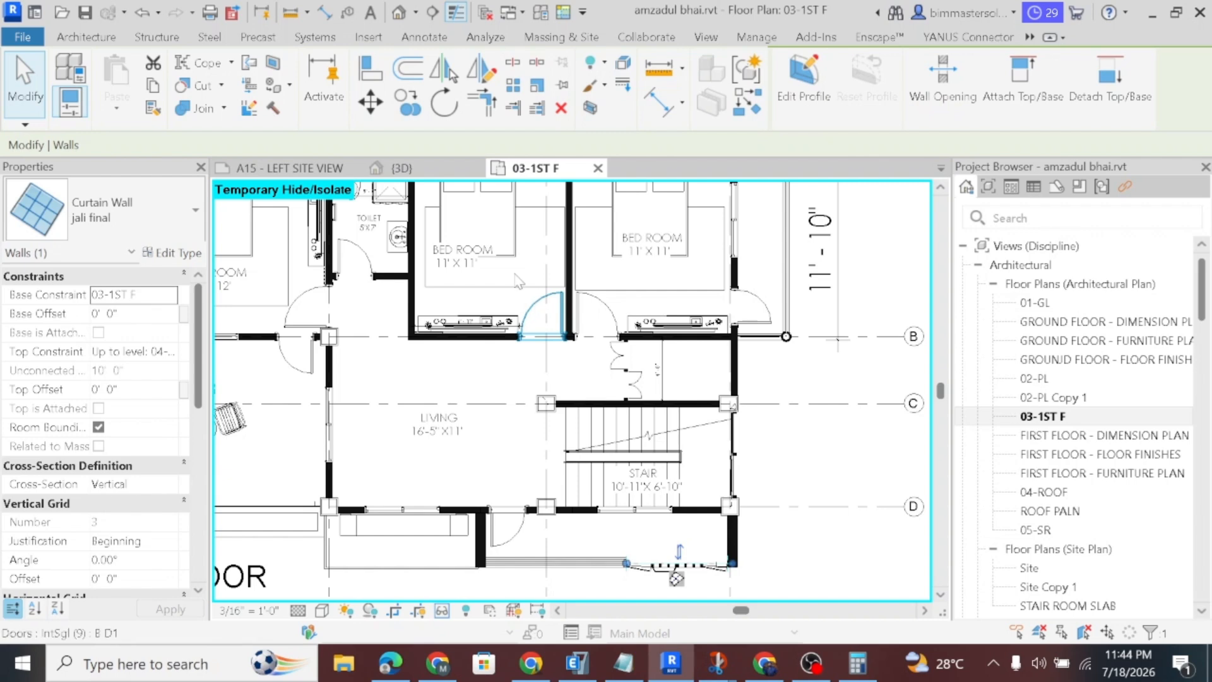
{"action": "key", "text": "Escape"}
{"action": "left_click", "coordinate": [426, 169]}
Switch to the Google Meet call and share the entire screen with the participant.
{"action": "left_click", "coordinate": [764, 663]}
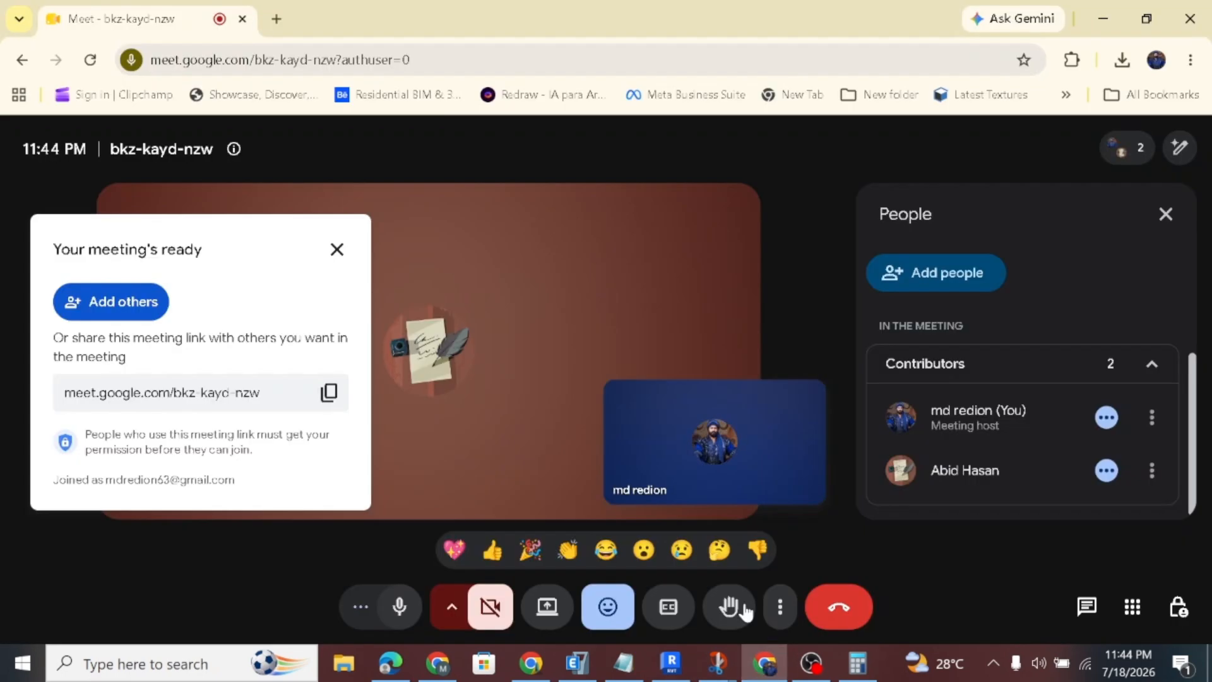
{"action": "left_click", "coordinate": [555, 608]}
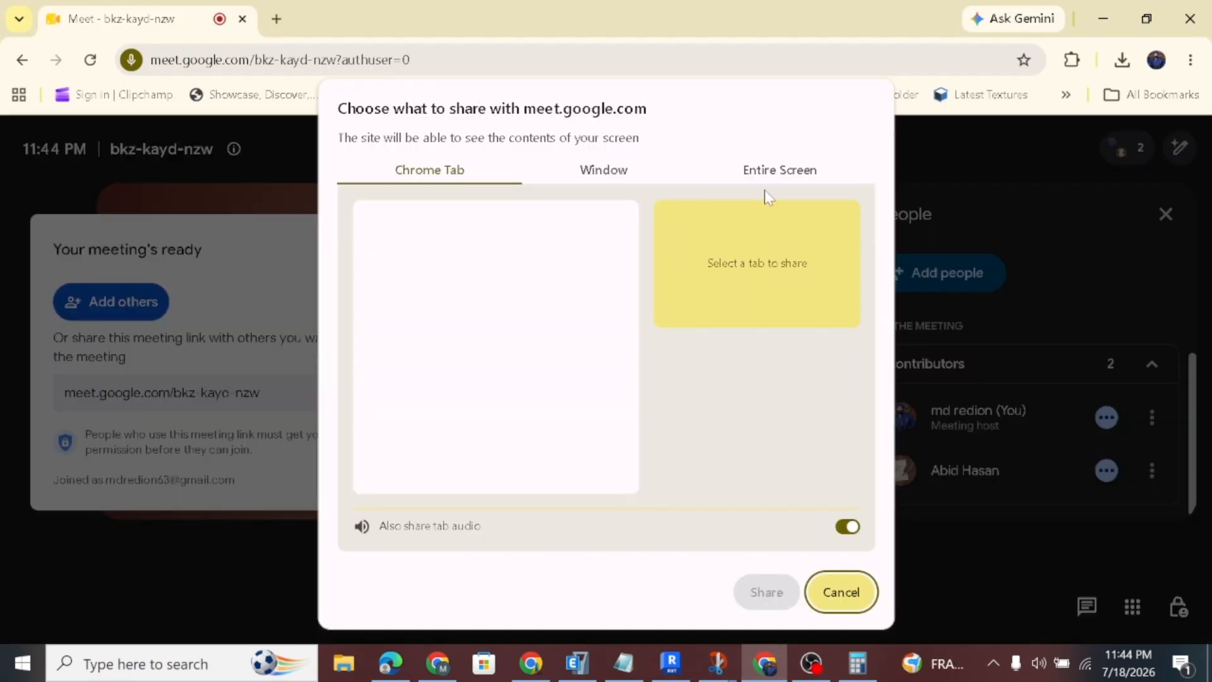
{"action": "left_click", "coordinate": [779, 170]}
{"action": "left_click", "coordinate": [762, 587]}
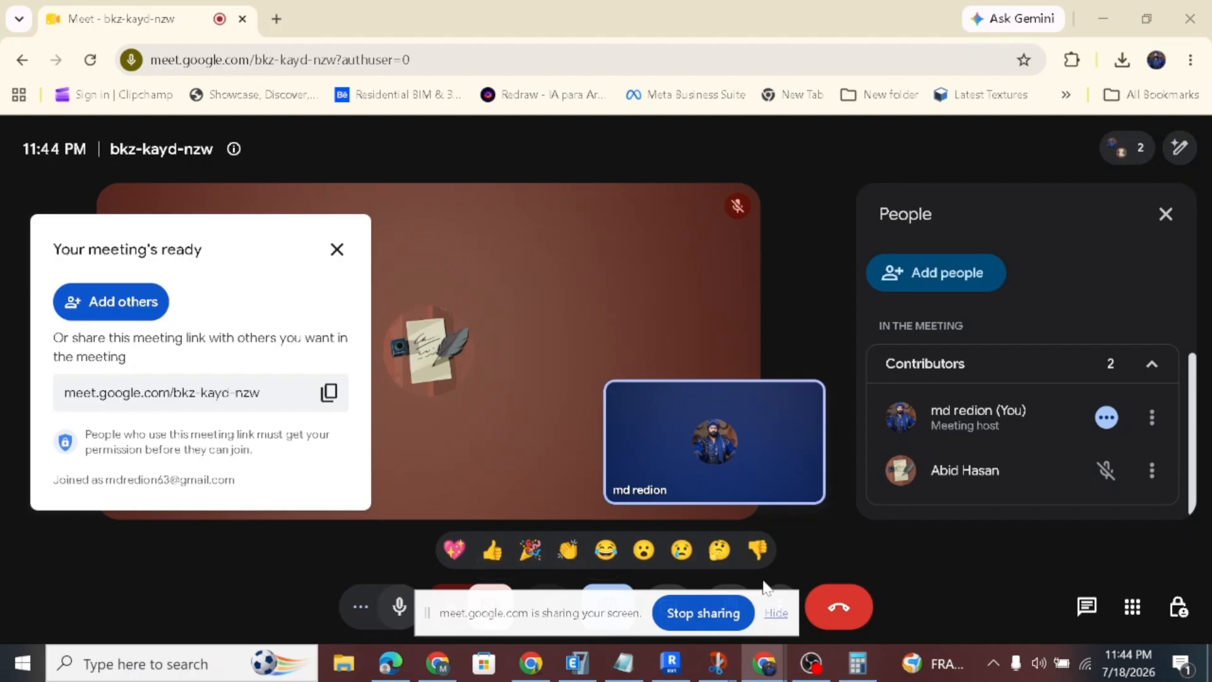
Switch to Revit, select the main first-floor slab in 3D, and inspect its extent around the stair.
{"action": "left_click", "coordinate": [671, 662]}
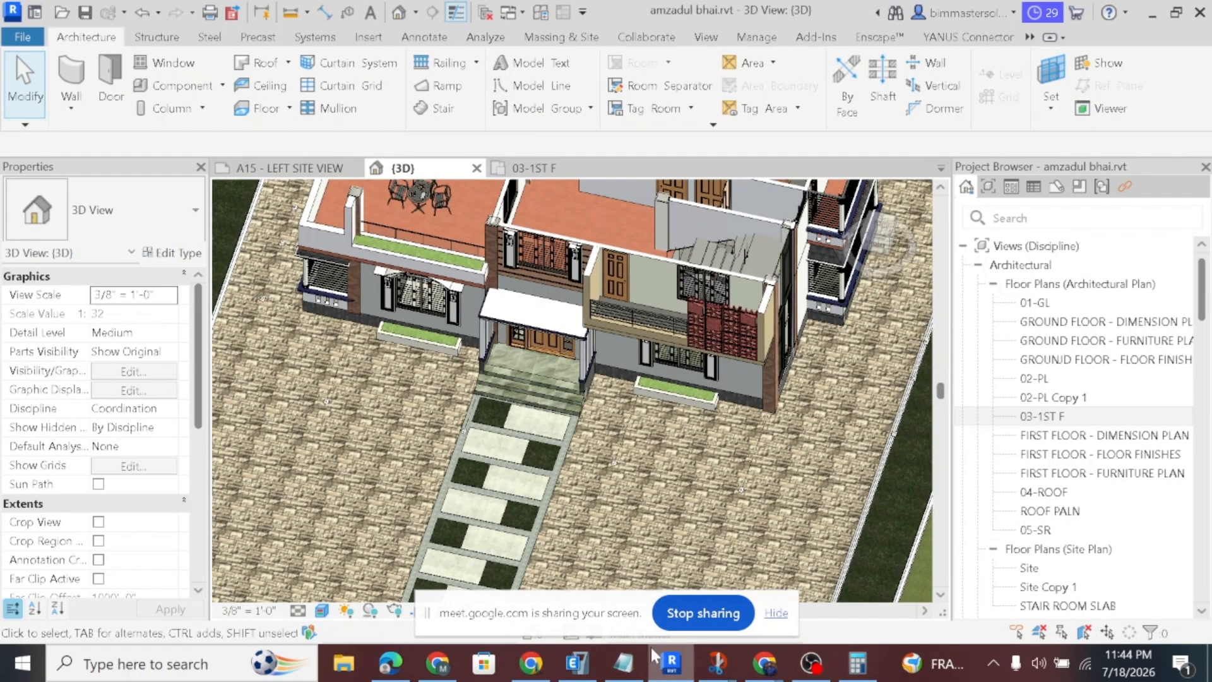
{"action": "scroll", "coordinate": [691, 253], "scroll_direction": "up", "scroll_amount": 3}
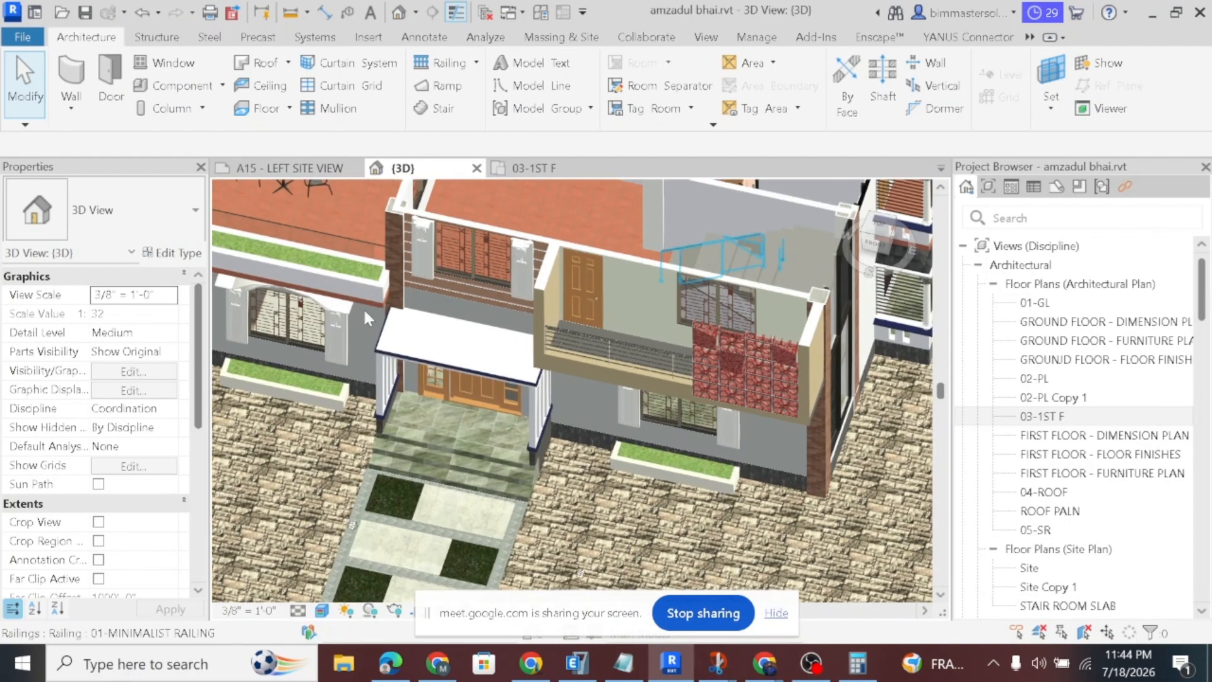
{"action": "scroll", "coordinate": [464, 448], "scroll_direction": "down", "scroll_amount": 3}
{"action": "scroll", "coordinate": [411, 386], "scroll_direction": "up", "scroll_amount": 3}
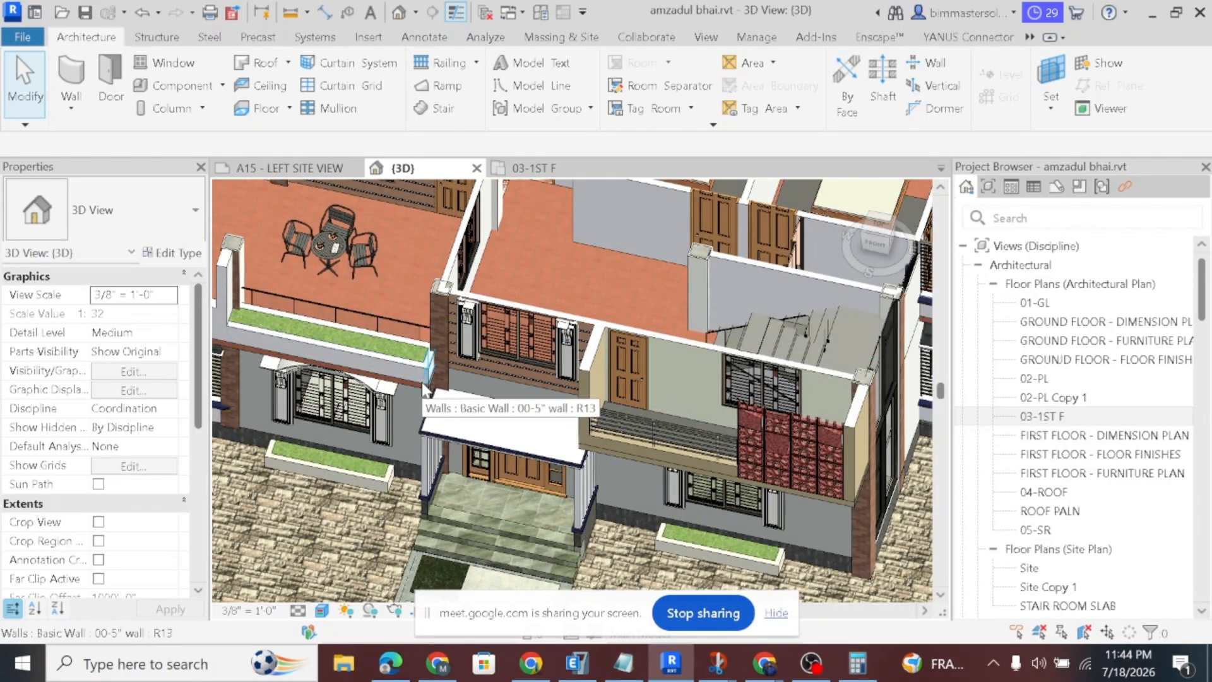
{"action": "left_click", "coordinate": [419, 388]}
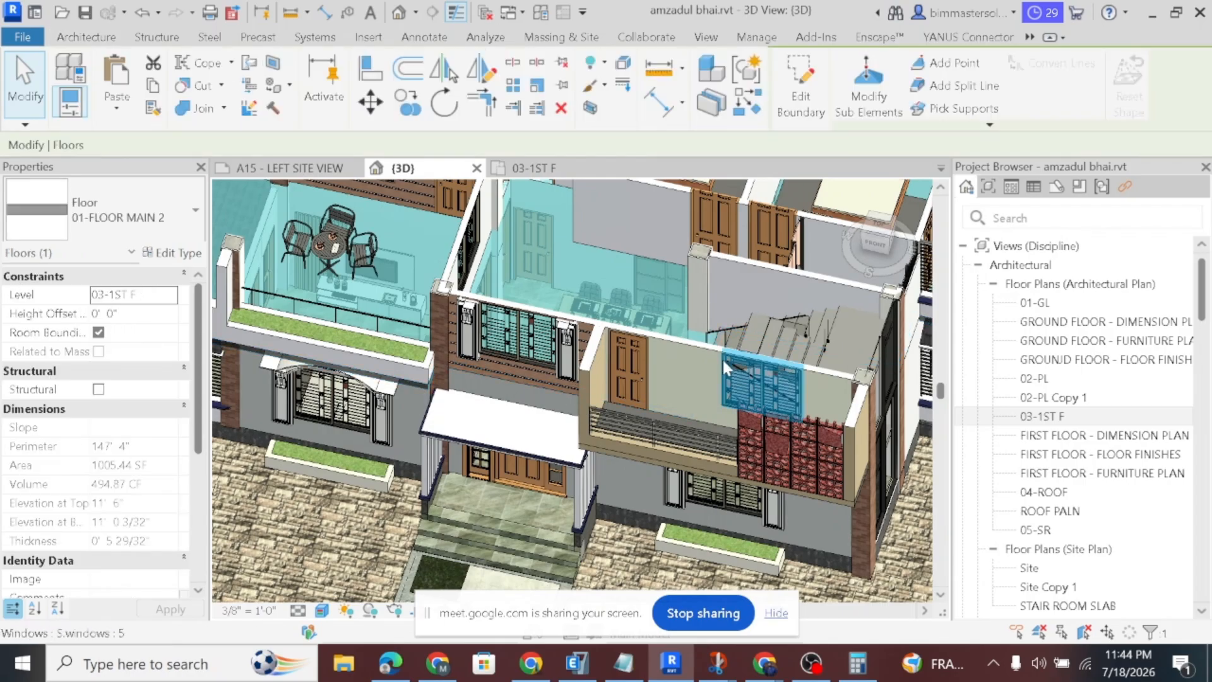
{"action": "middle_click_drag", "start_coordinate": [934, 374], "coordinate": [588, 485], "text": "shift"}
{"action": "middle_click_drag", "start_coordinate": [546, 439], "coordinate": [495, 456], "text": "shift"}
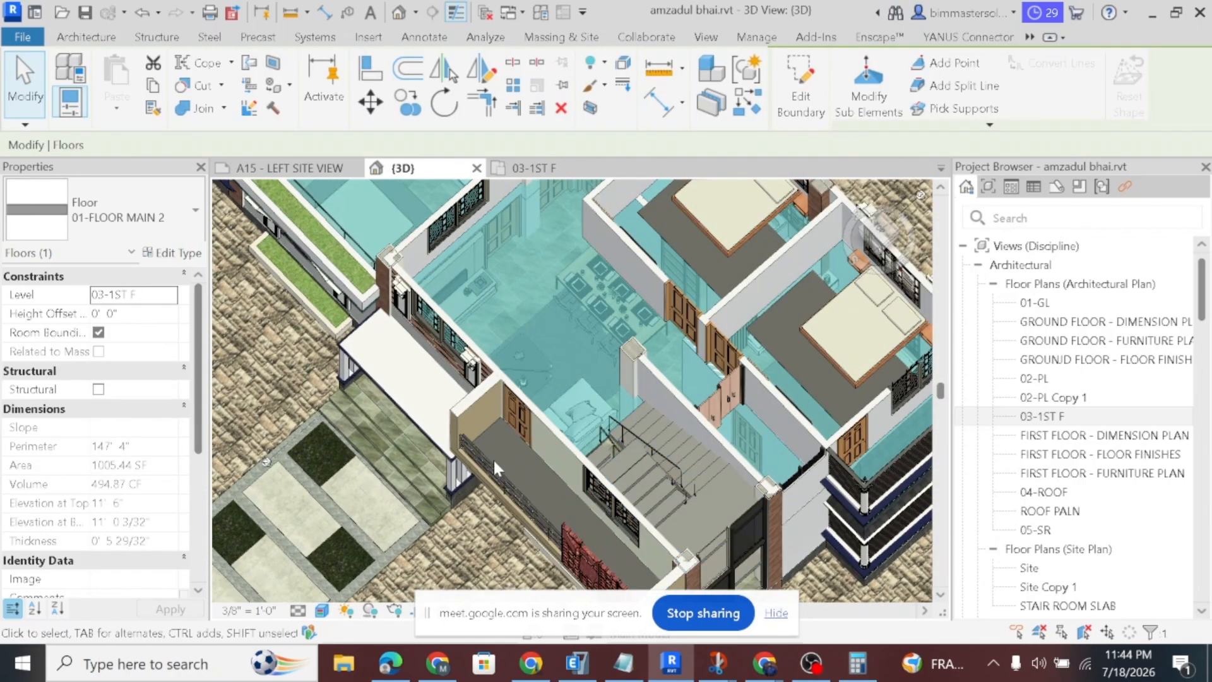
Select the front balcony floor beside the stair and examine its corner column and front face in 3D.
{"action": "left_click", "coordinate": [501, 422]}
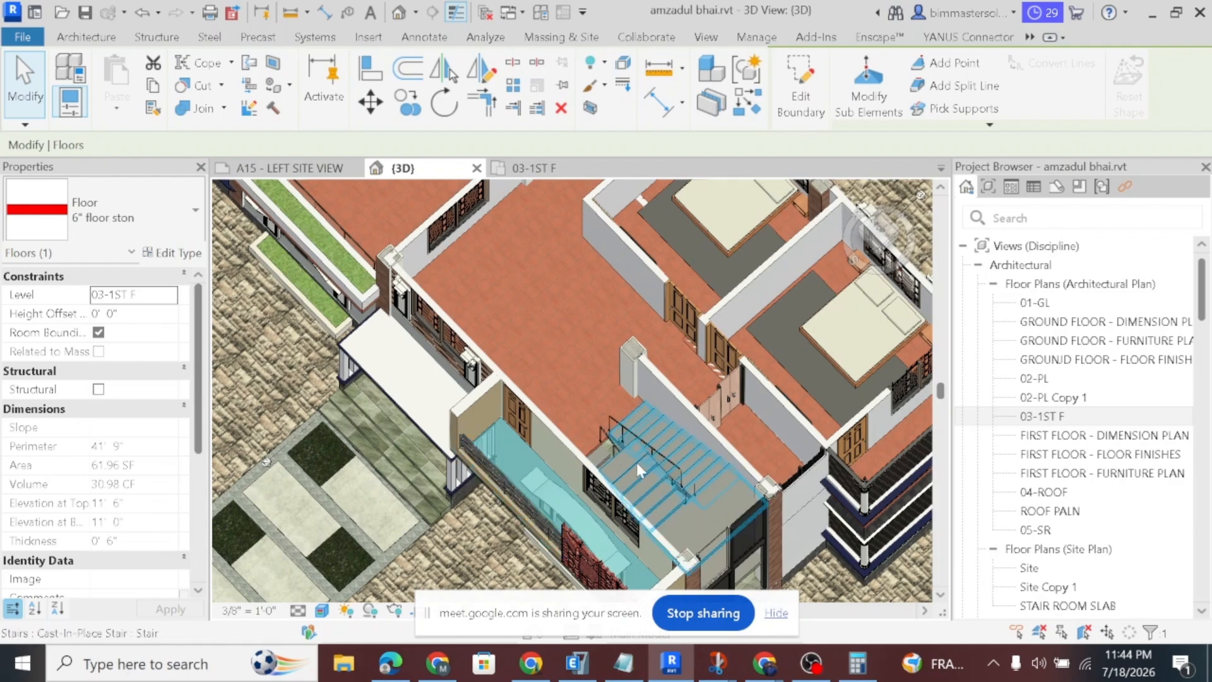
{"action": "scroll", "coordinate": [625, 439], "scroll_direction": "down", "scroll_amount": 3}
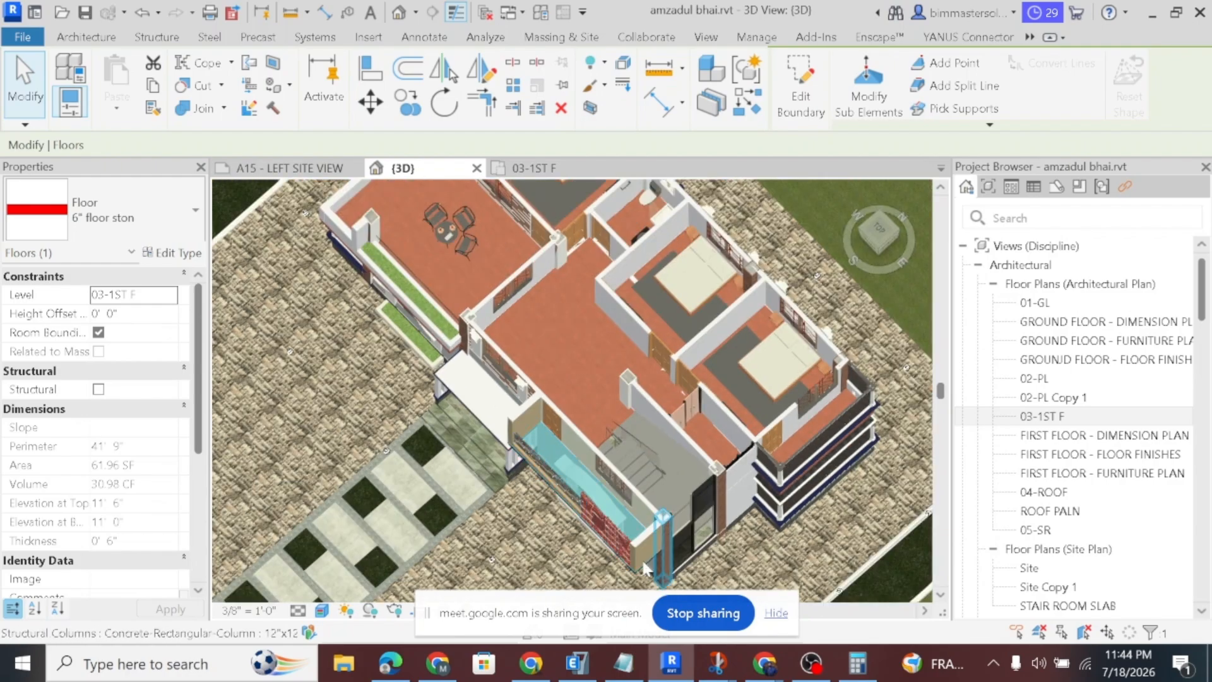
{"action": "scroll", "coordinate": [671, 566], "scroll_direction": "up", "scroll_amount": 5}
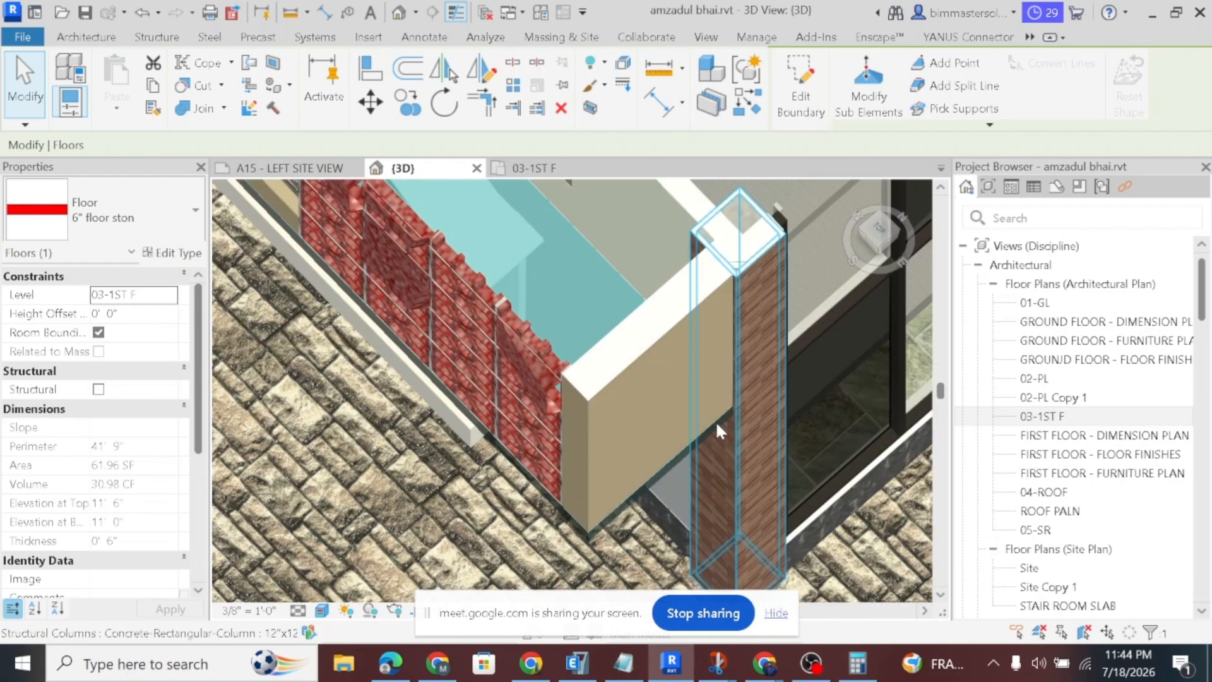
{"action": "scroll", "coordinate": [726, 526], "scroll_direction": "down", "scroll_amount": 2}
{"action": "middle_click_drag", "start_coordinate": [726, 526], "coordinate": [305, 309], "text": "shift"}
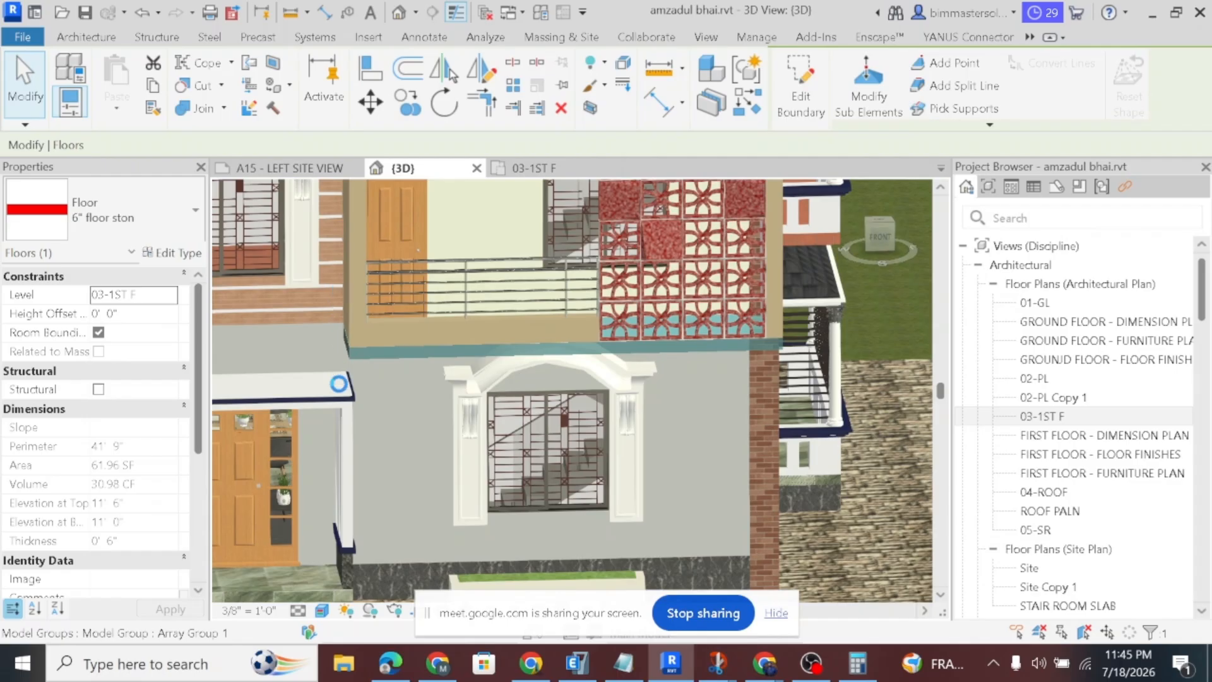
Switch to ETABS and check the projecting slab in front of the stair opening in the 1ST F plan.
{"action": "left_click", "coordinate": [577, 663]}
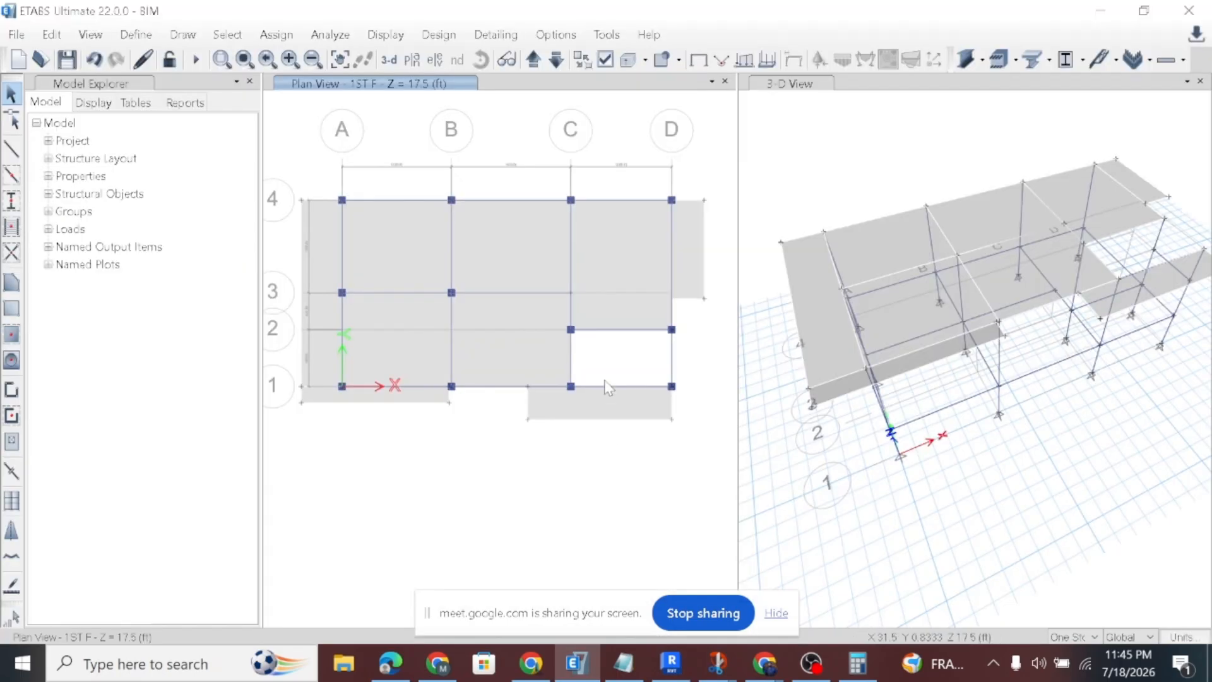
{"action": "scroll", "coordinate": [608, 388], "scroll_direction": "up", "scroll_amount": 2}
{"action": "scroll", "coordinate": [613, 397], "scroll_direction": "down", "scroll_amount": 4}
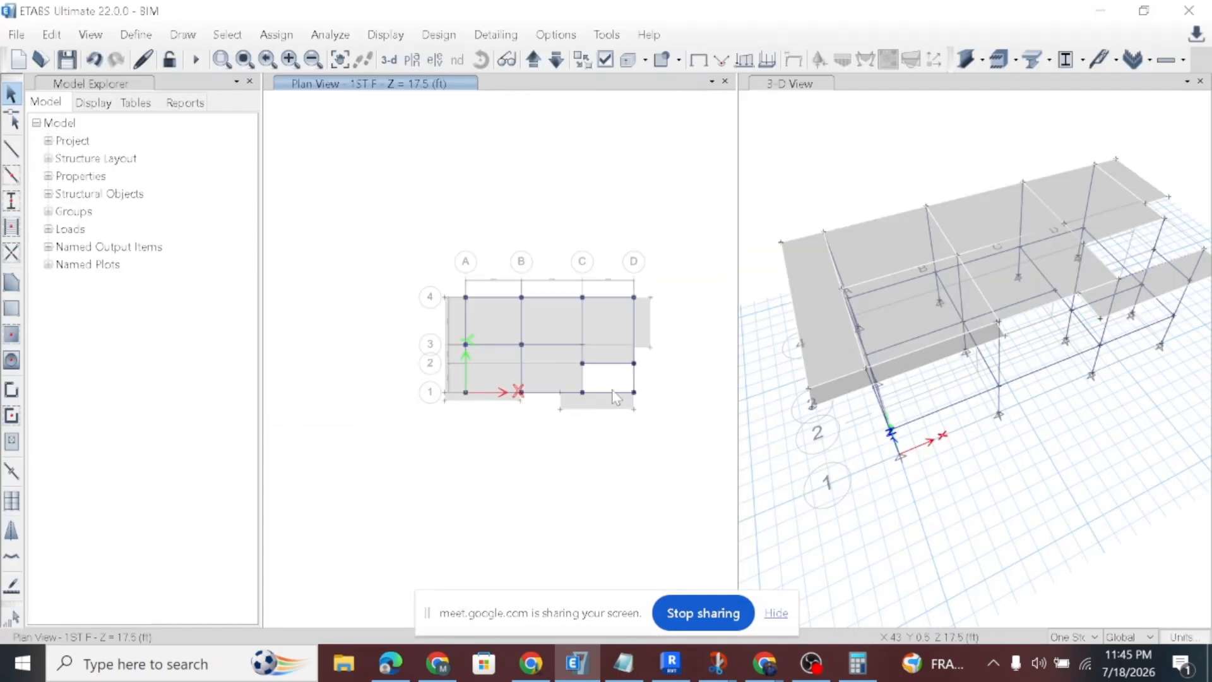
{"action": "scroll", "coordinate": [612, 398], "scroll_direction": "up", "scroll_amount": 5}
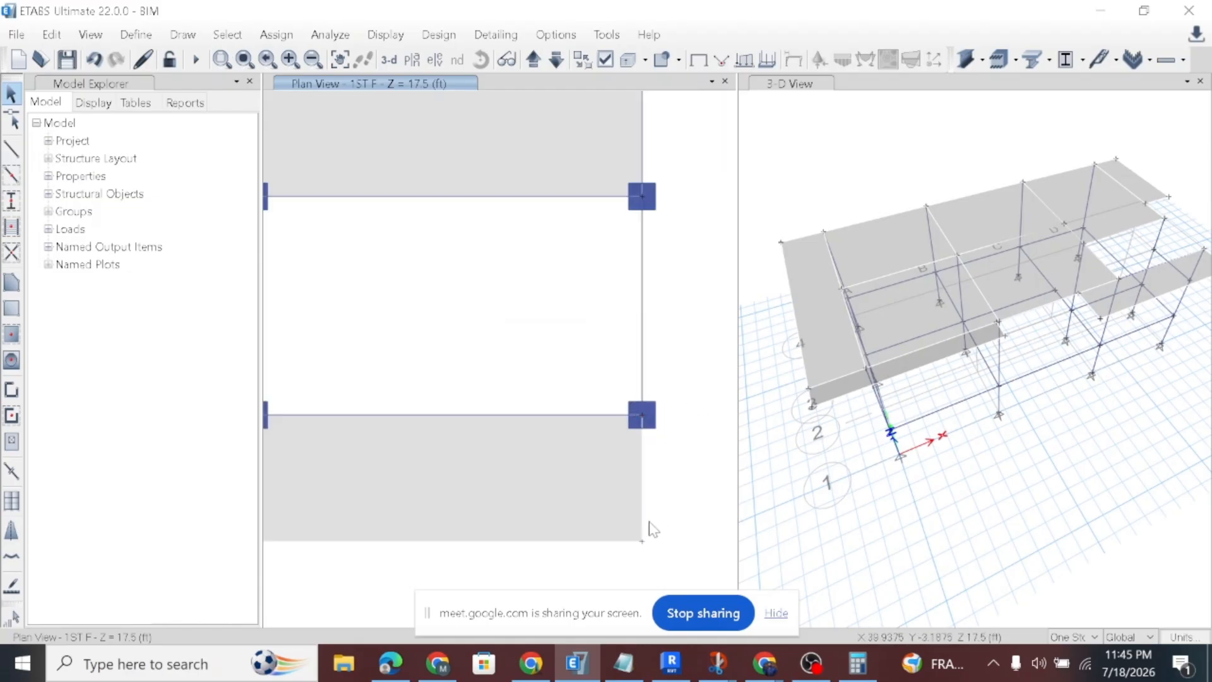
{"action": "scroll", "coordinate": [671, 490], "scroll_direction": "down", "scroll_amount": 5}
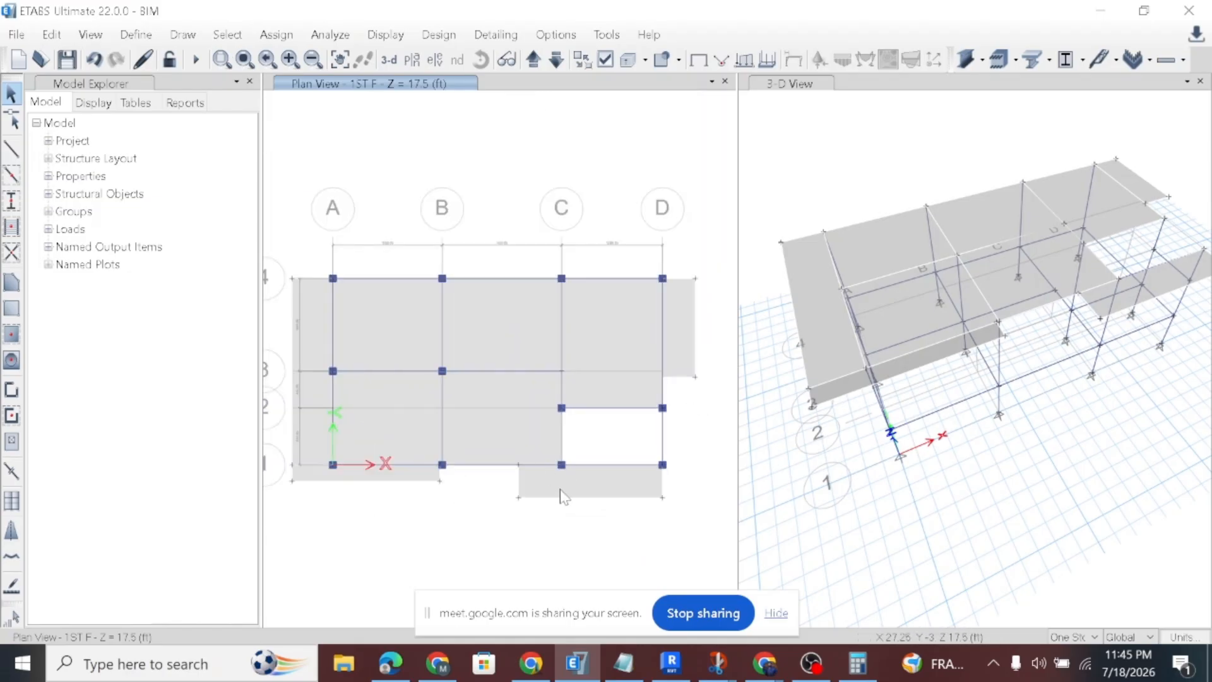
Start drawing frame lines in the 1ST F plan with the section property set to B10X10.
{"action": "left_click", "coordinate": [11, 149]}
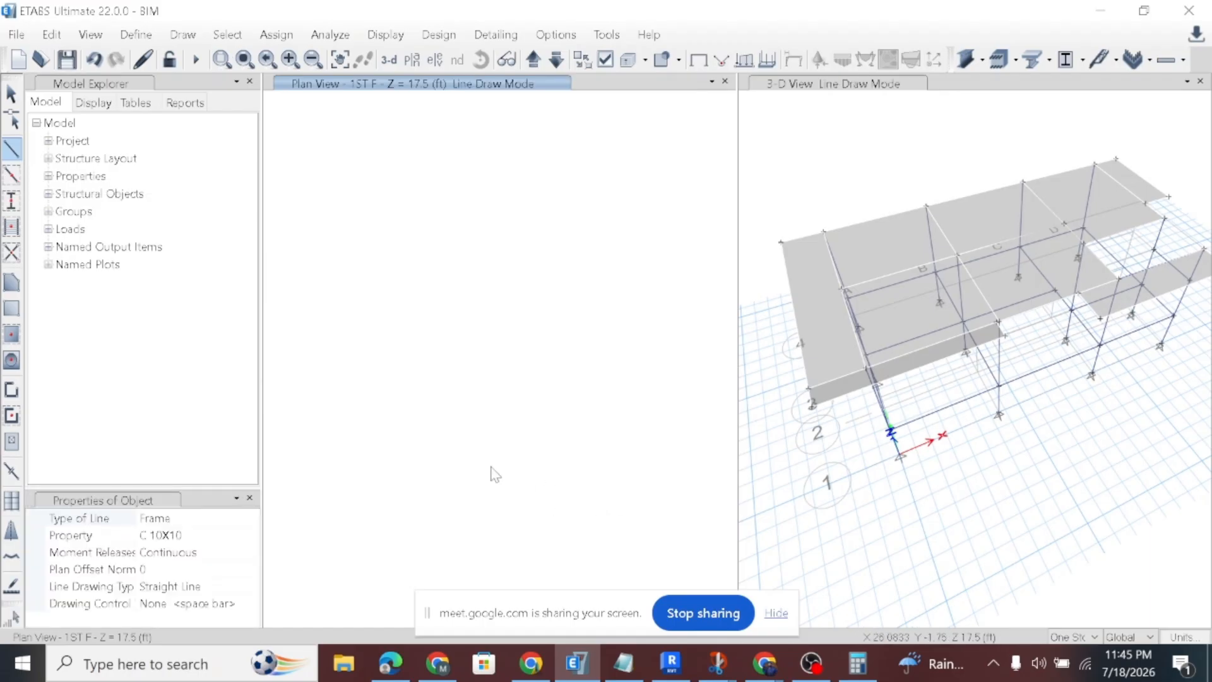
{"action": "scroll", "coordinate": [630, 439], "scroll_direction": "up", "scroll_amount": 3}
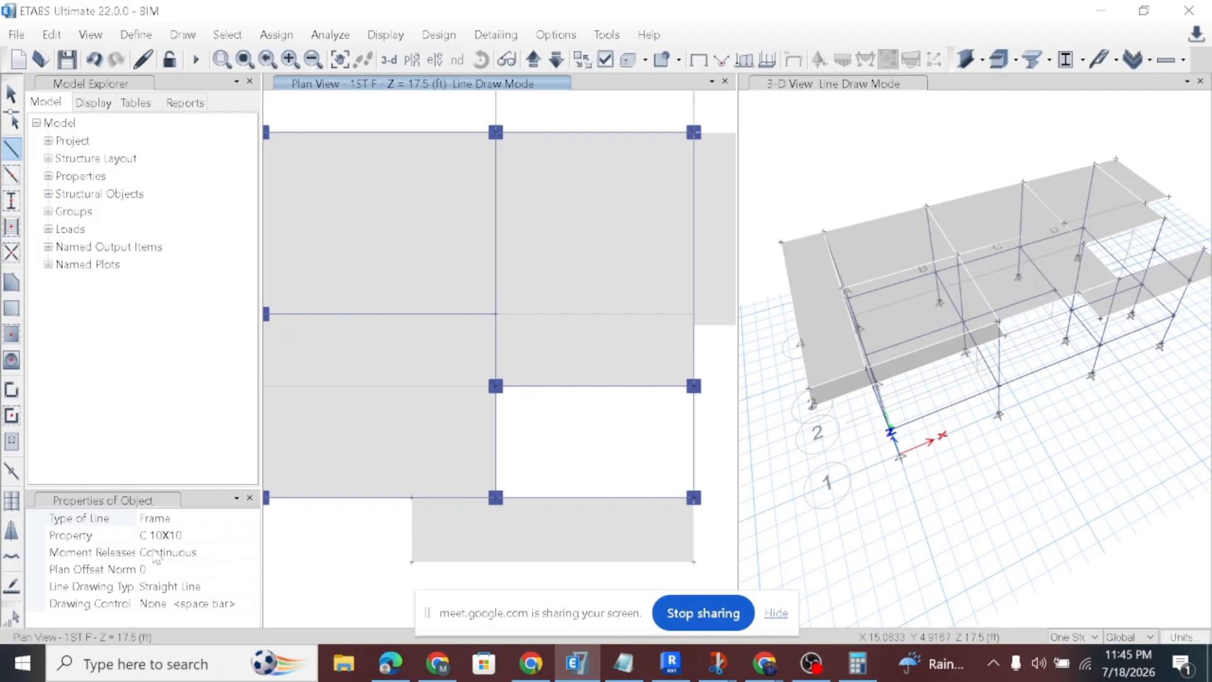
{"action": "left_click", "coordinate": [201, 535]}
{"action": "left_click", "coordinate": [250, 536]}
{"action": "left_click", "coordinate": [183, 552]}
{"action": "scroll", "coordinate": [501, 508], "scroll_direction": "up", "scroll_amount": 3}
{"action": "scroll", "coordinate": [501, 508], "scroll_direction": "up", "scroll_amount": 1}
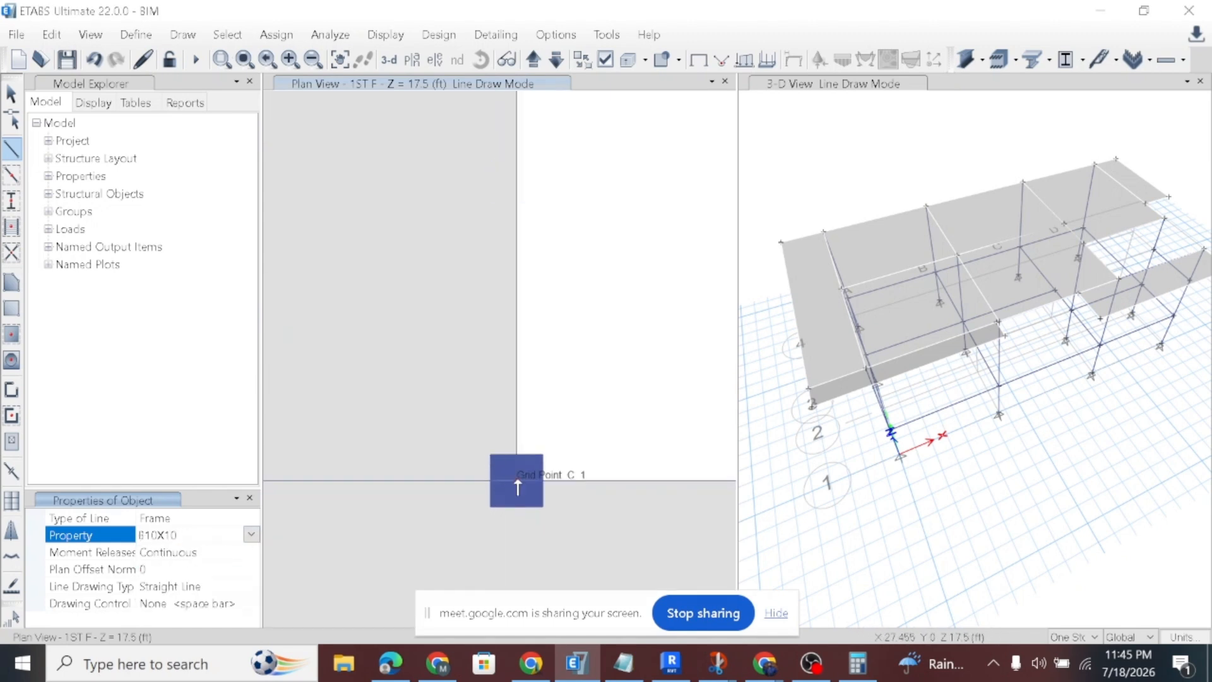
Try a beam about 3.85 ft long from grid point C-1 toward the front slab's outer edge, and undo it.
{"action": "left_click", "coordinate": [517, 481]}
{"action": "scroll", "coordinate": [393, 371], "scroll_direction": "down", "scroll_amount": 4}
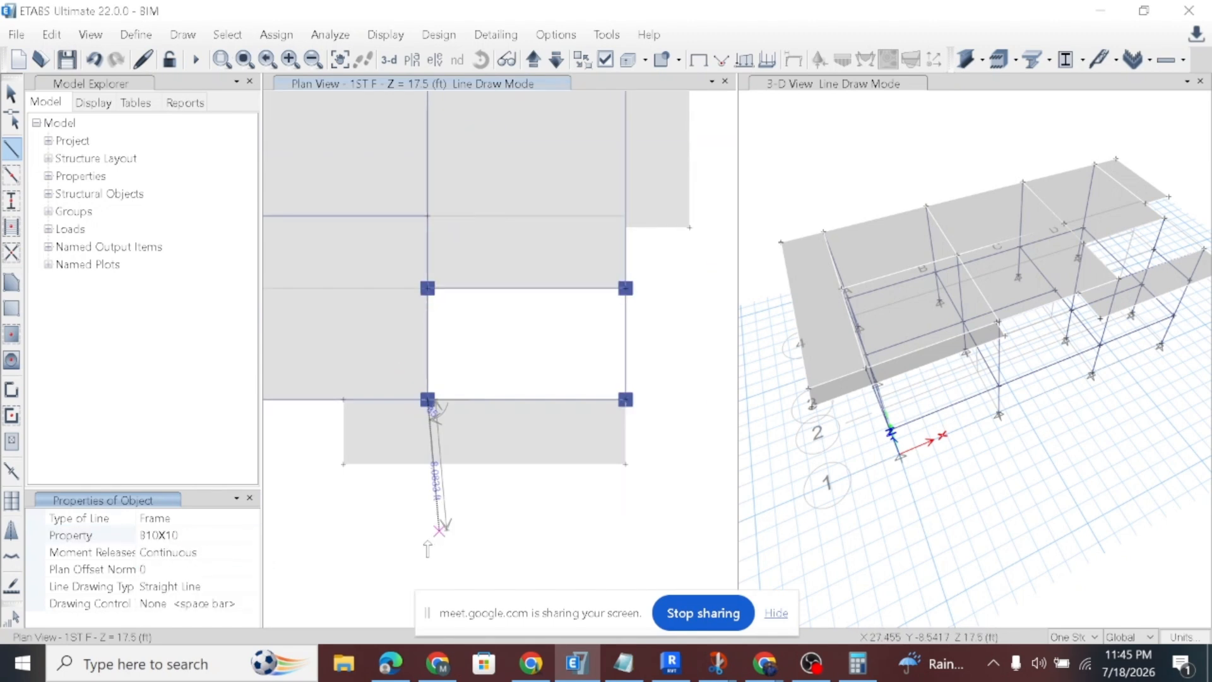
{"action": "scroll", "coordinate": [442, 485], "scroll_direction": "up", "scroll_amount": 1}
{"action": "scroll", "coordinate": [442, 485], "scroll_direction": "up", "scroll_amount": 2}
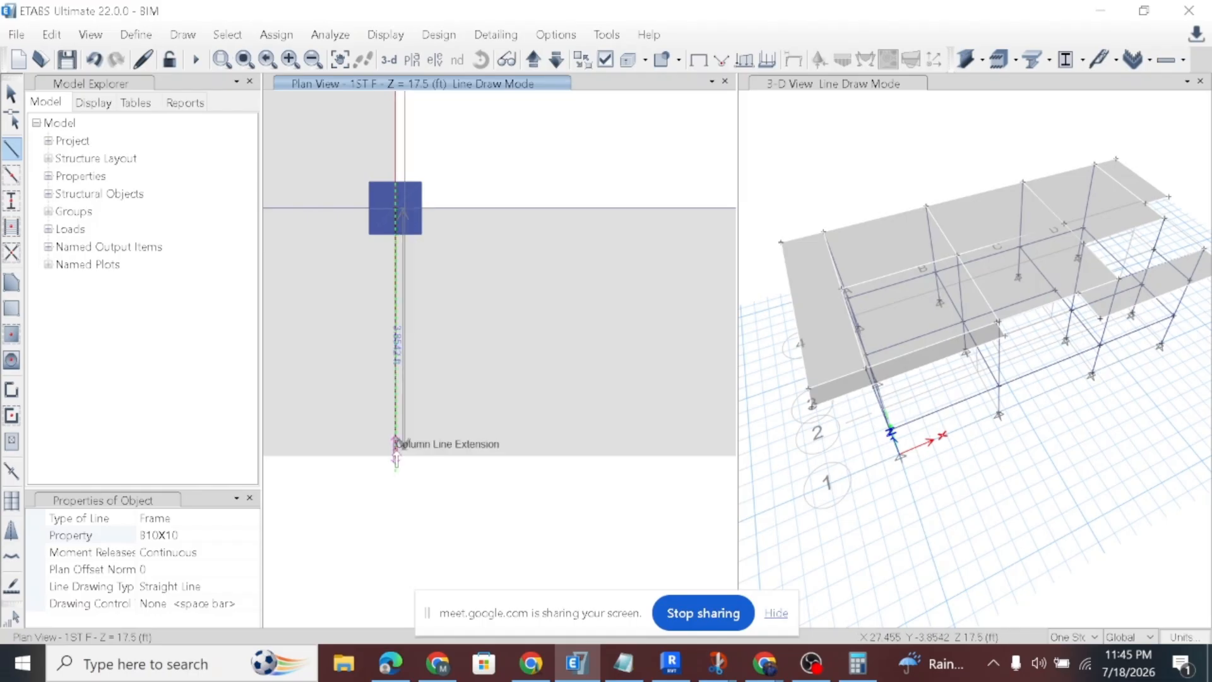
{"action": "left_click", "coordinate": [397, 451]}
{"action": "scroll", "coordinate": [396, 452], "scroll_direction": "up", "scroll_amount": 5}
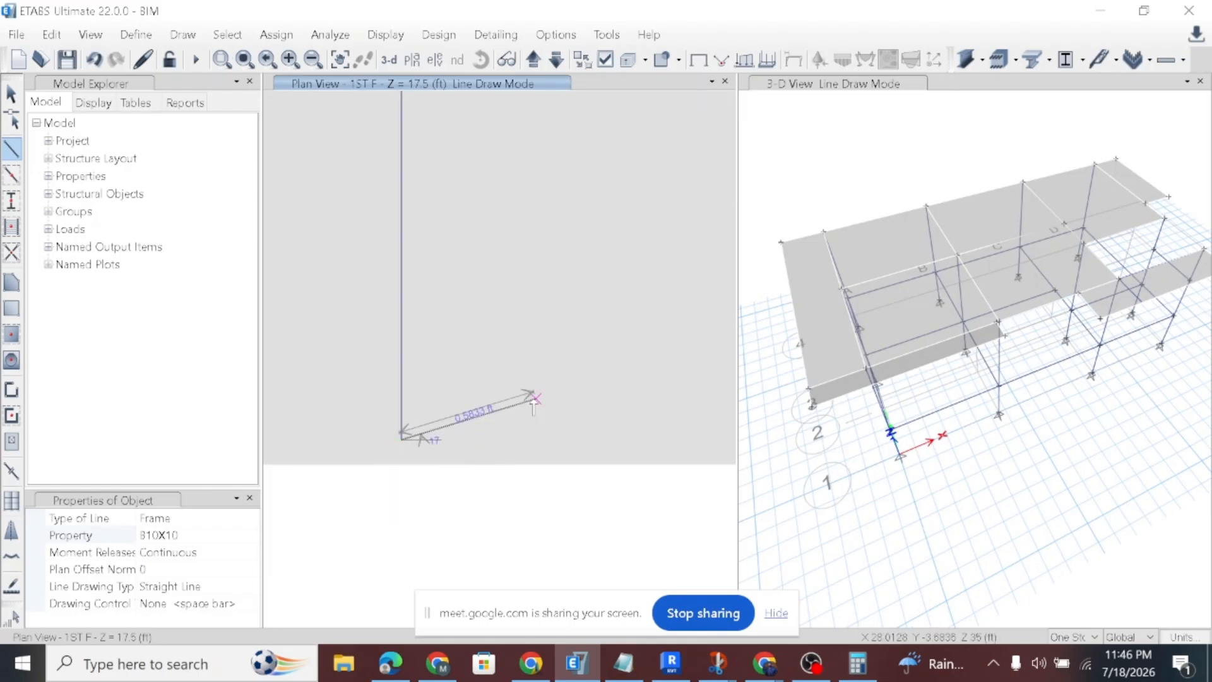
{"action": "key", "text": "ctrl+z"}
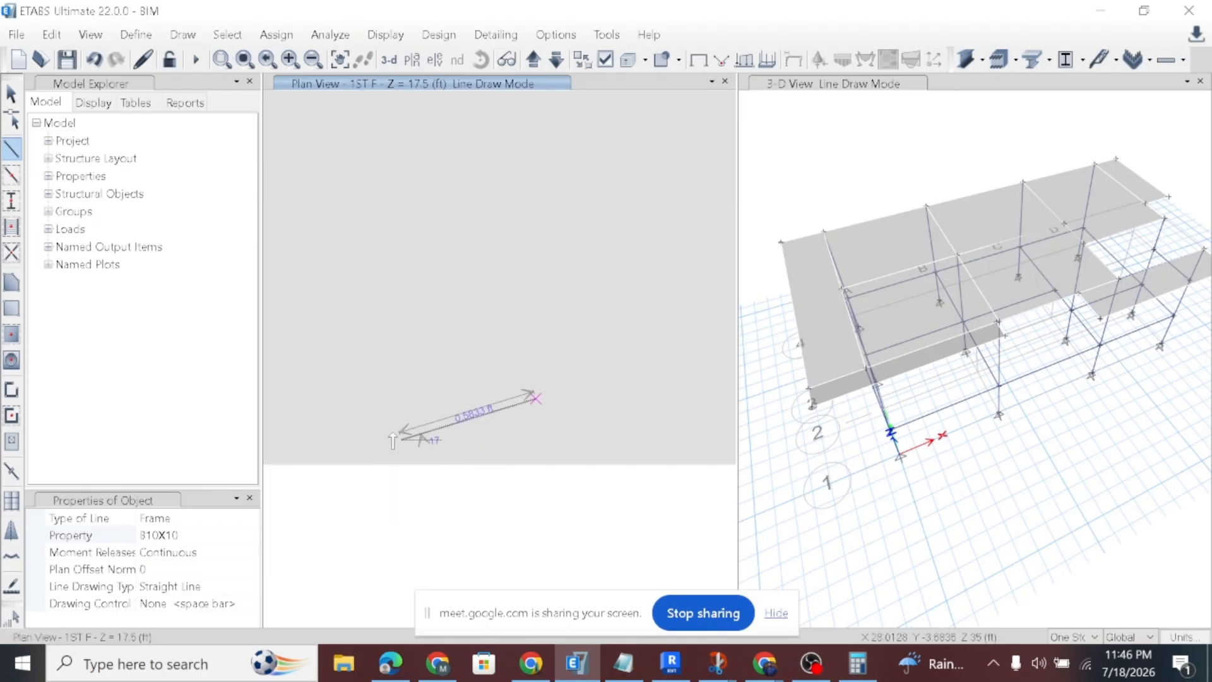
{"action": "scroll", "coordinate": [412, 438], "scroll_direction": "down", "scroll_amount": 3}
{"action": "key", "text": "Escape"}
{"action": "scroll", "coordinate": [446, 490], "scroll_direction": "down", "scroll_amount": 3}
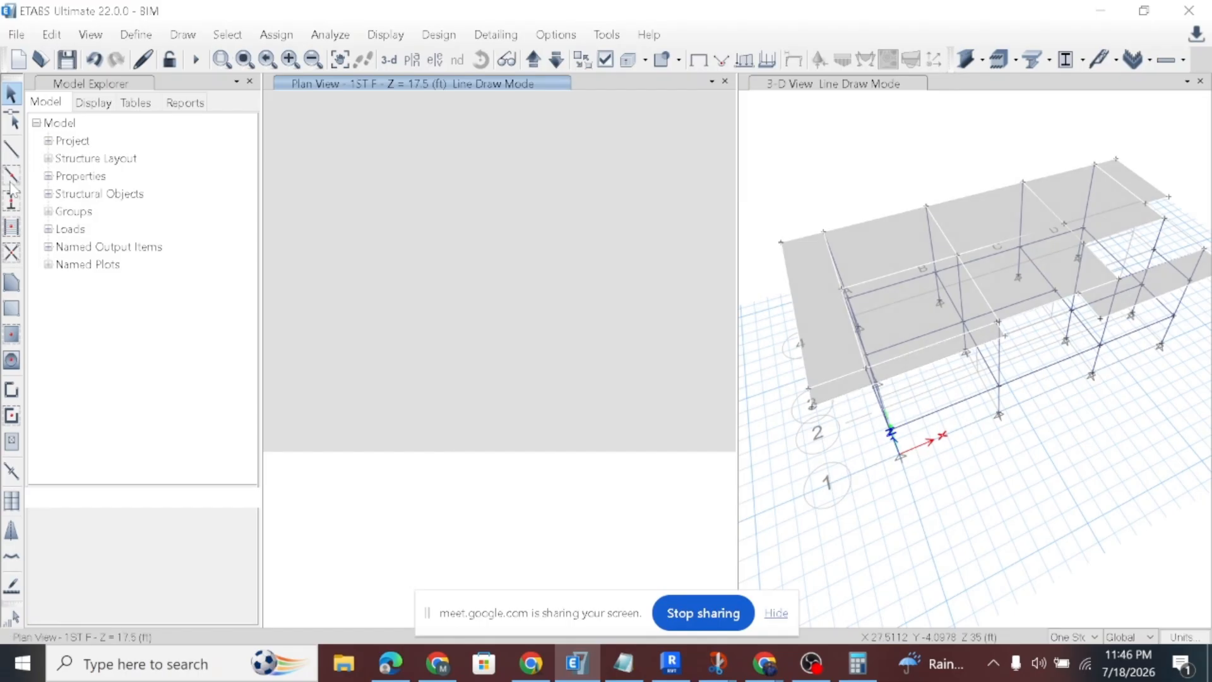
Draw a B10X10 beam about 3.96 ft long from grid point C-1 to the front slab's outer edge.
{"action": "left_click", "coordinate": [18, 152]}
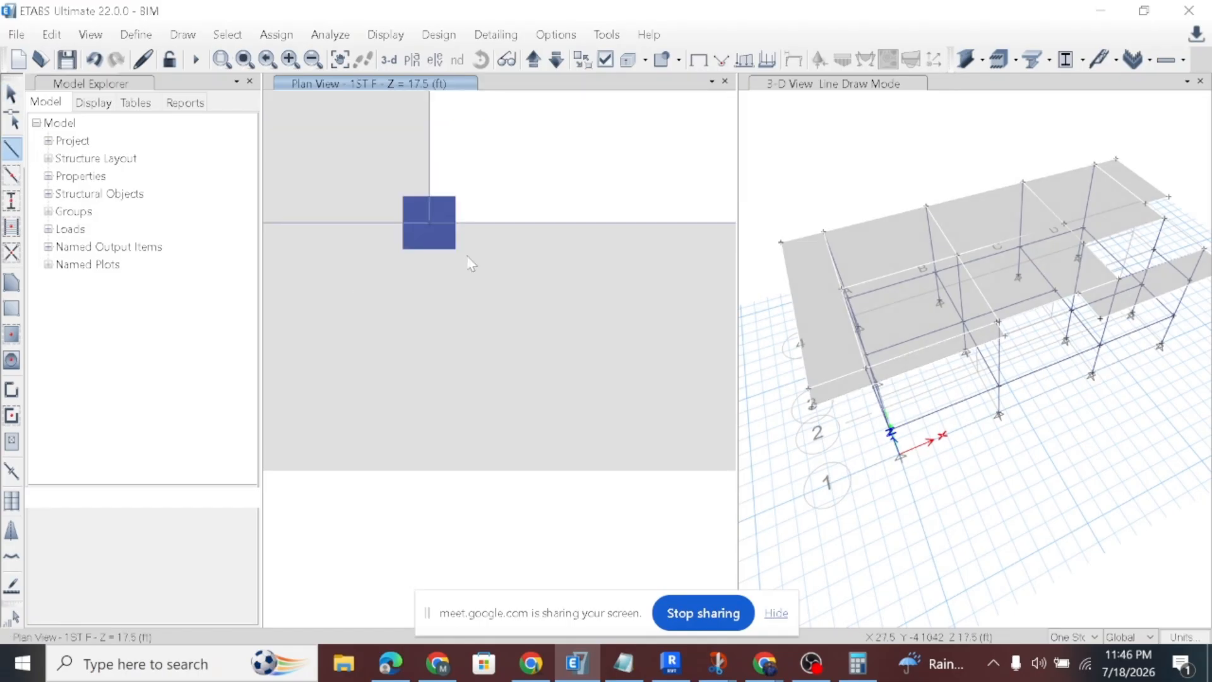
{"action": "left_click", "coordinate": [429, 222]}
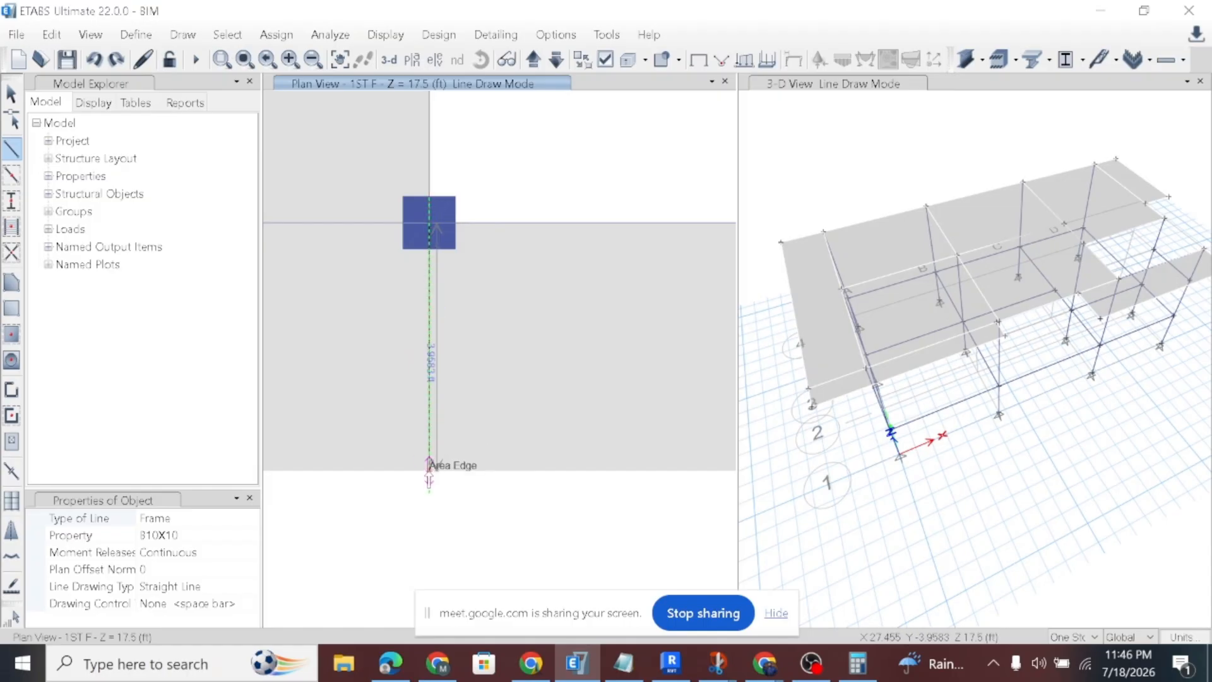
{"action": "left_click", "coordinate": [429, 468]}
{"action": "key", "text": "Escape"}
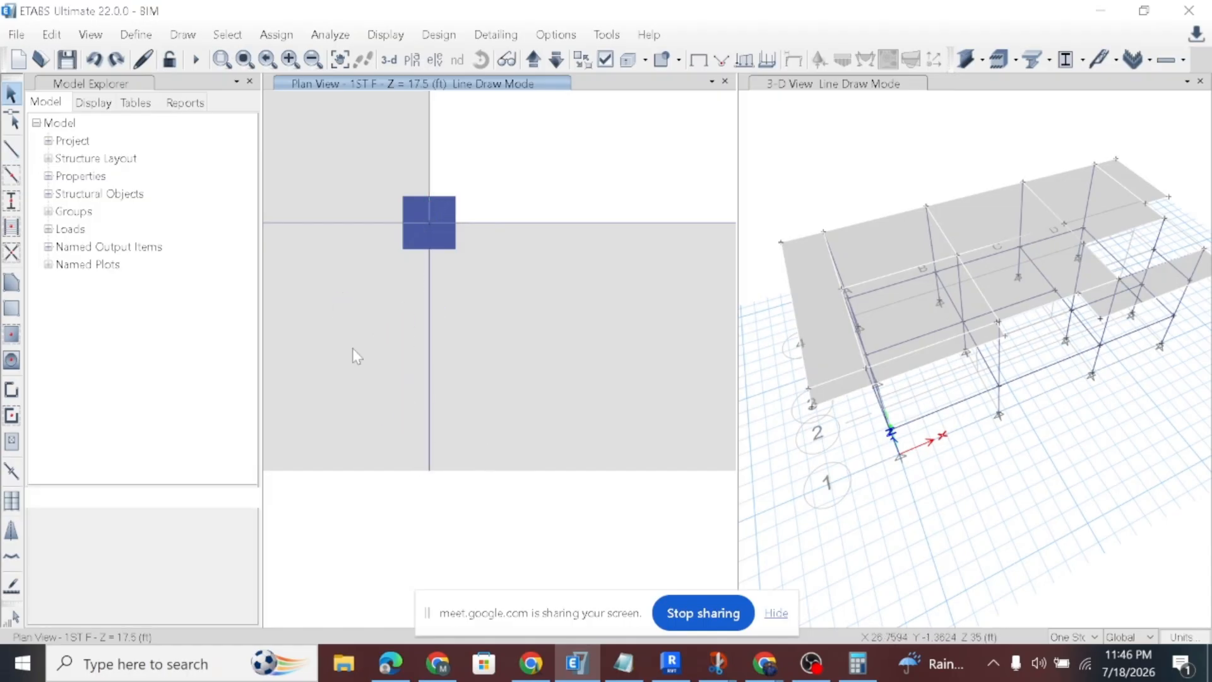
Draw a B10X10 beam from grid point D-1 to the front slab's outer corner in the 1ST F plan.
{"action": "scroll", "coordinate": [424, 376], "scroll_direction": "down", "scroll_amount": 4}
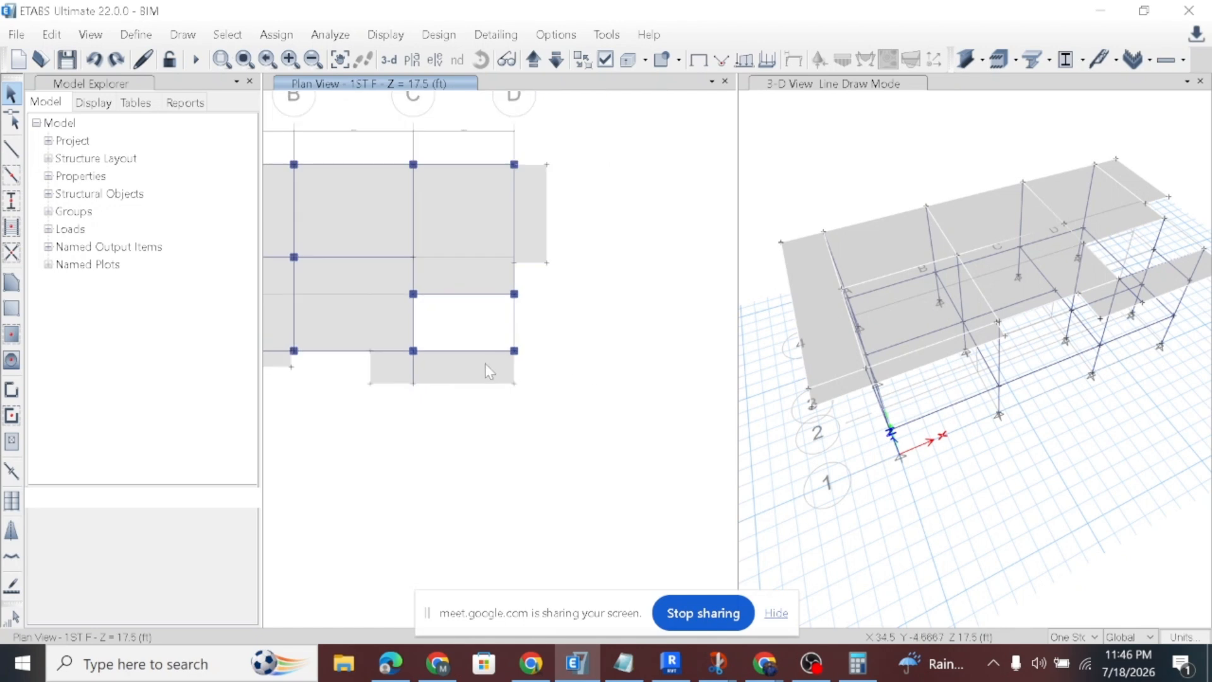
{"action": "scroll", "coordinate": [429, 375], "scroll_direction": "up", "scroll_amount": 3}
{"action": "scroll", "coordinate": [429, 377], "scroll_direction": "up", "scroll_amount": 5}
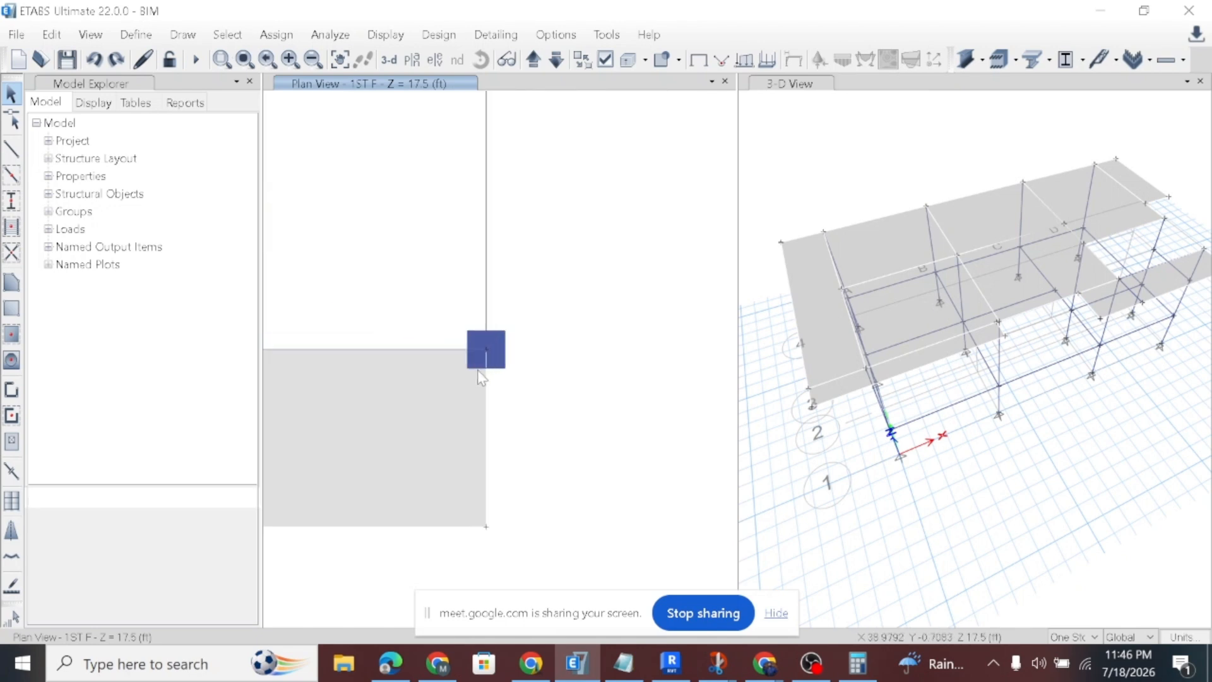
{"action": "left_click", "coordinate": [514, 305]}
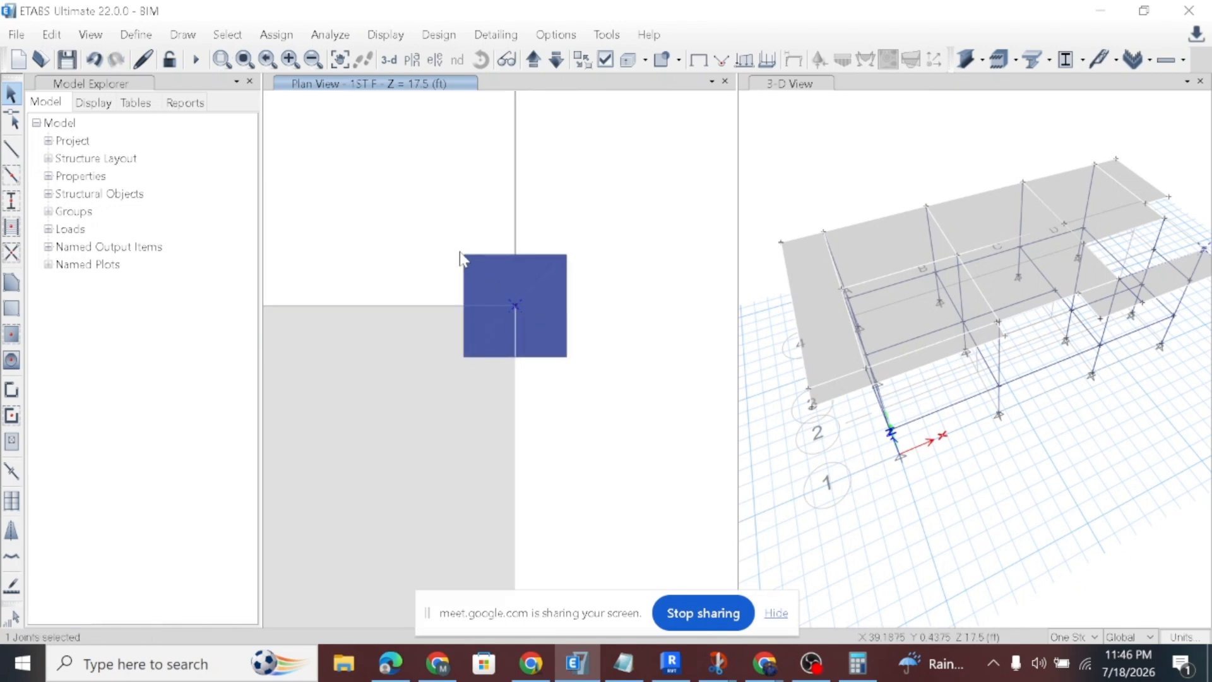
{"action": "scroll", "coordinate": [467, 262], "scroll_direction": "down", "scroll_amount": 3}
{"action": "left_click", "coordinate": [11, 149]}
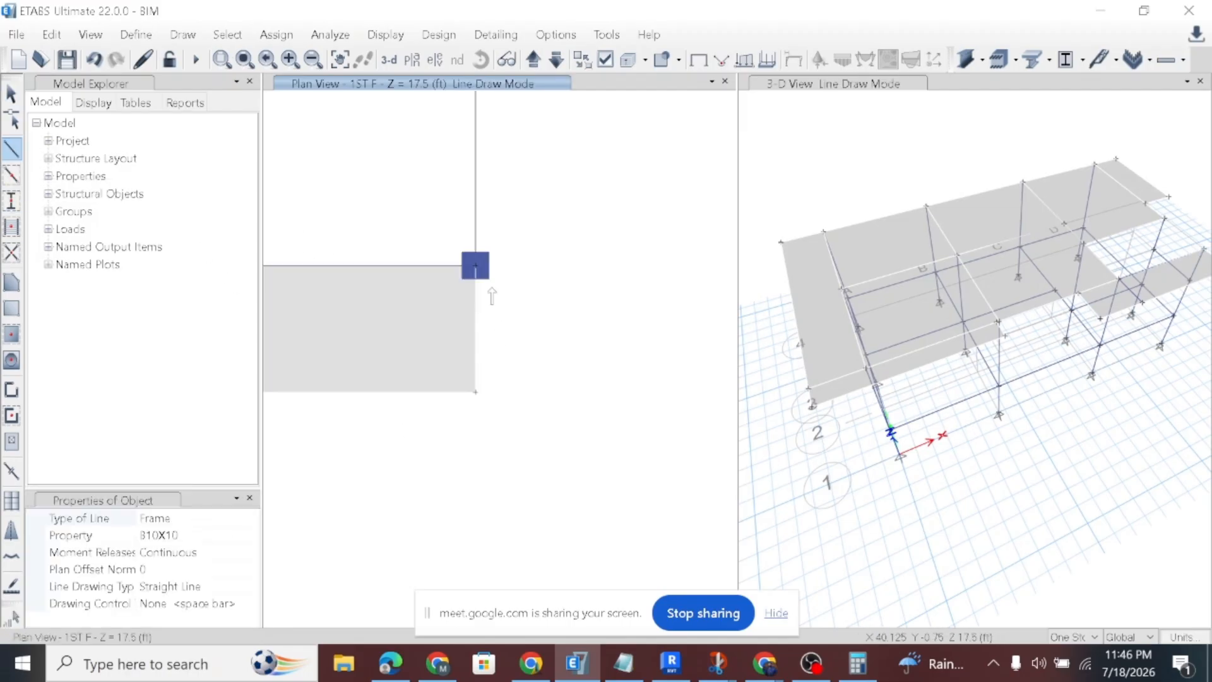
{"action": "left_click", "coordinate": [474, 266]}
{"action": "left_click", "coordinate": [475, 392]}
{"action": "key", "text": "Escape"}
{"action": "key", "text": "Escape"}
{"action": "scroll", "coordinate": [609, 372], "scroll_direction": "down", "scroll_amount": 3}
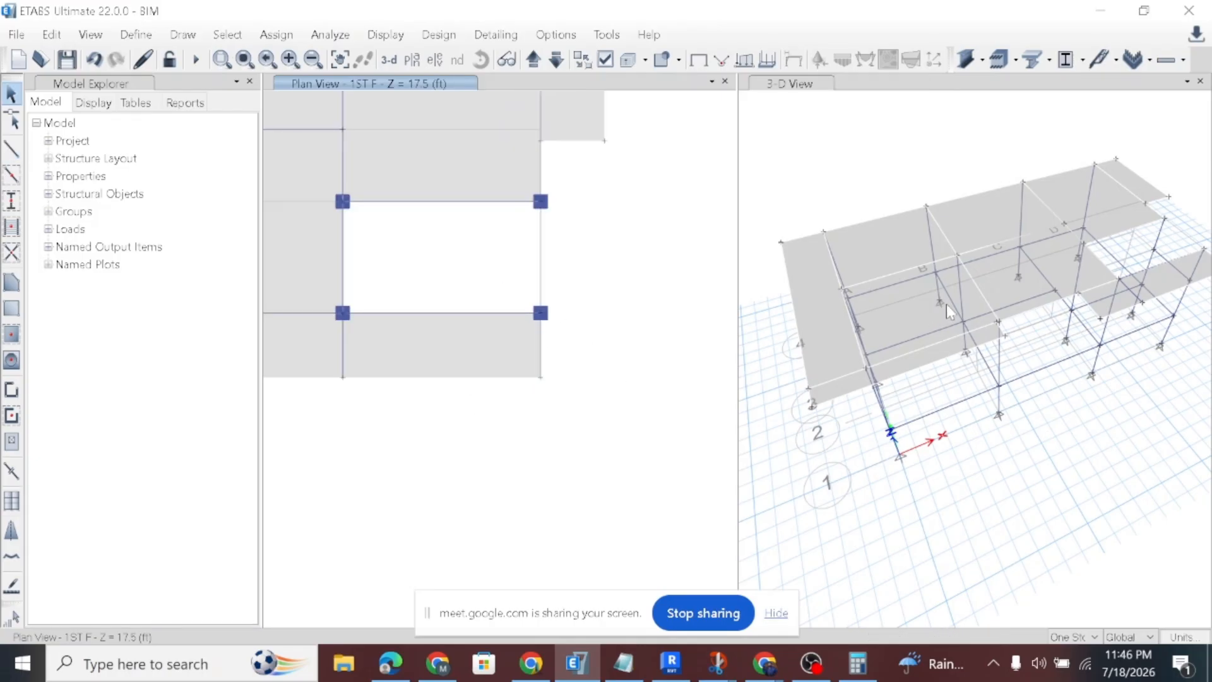
Rotate the 3-D view to examine the first-floor slabs and frame from the grid 1 corner.
{"action": "right_click", "coordinate": [935, 479]}
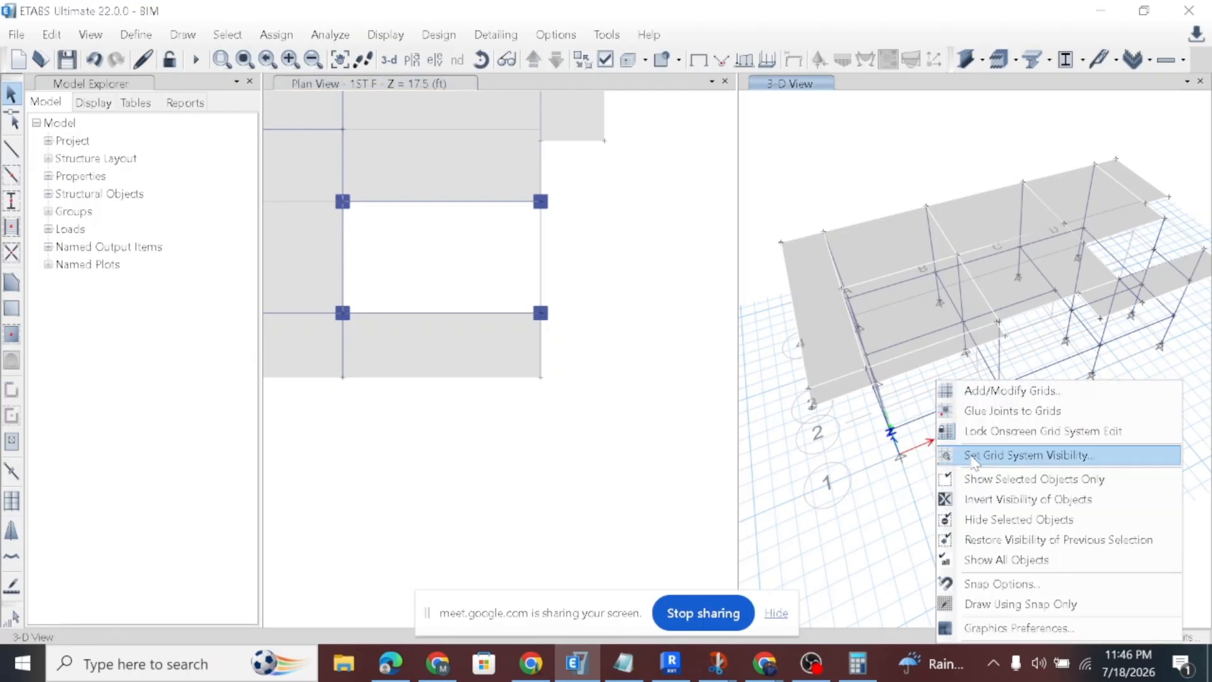
{"action": "left_click", "coordinate": [530, 147]}
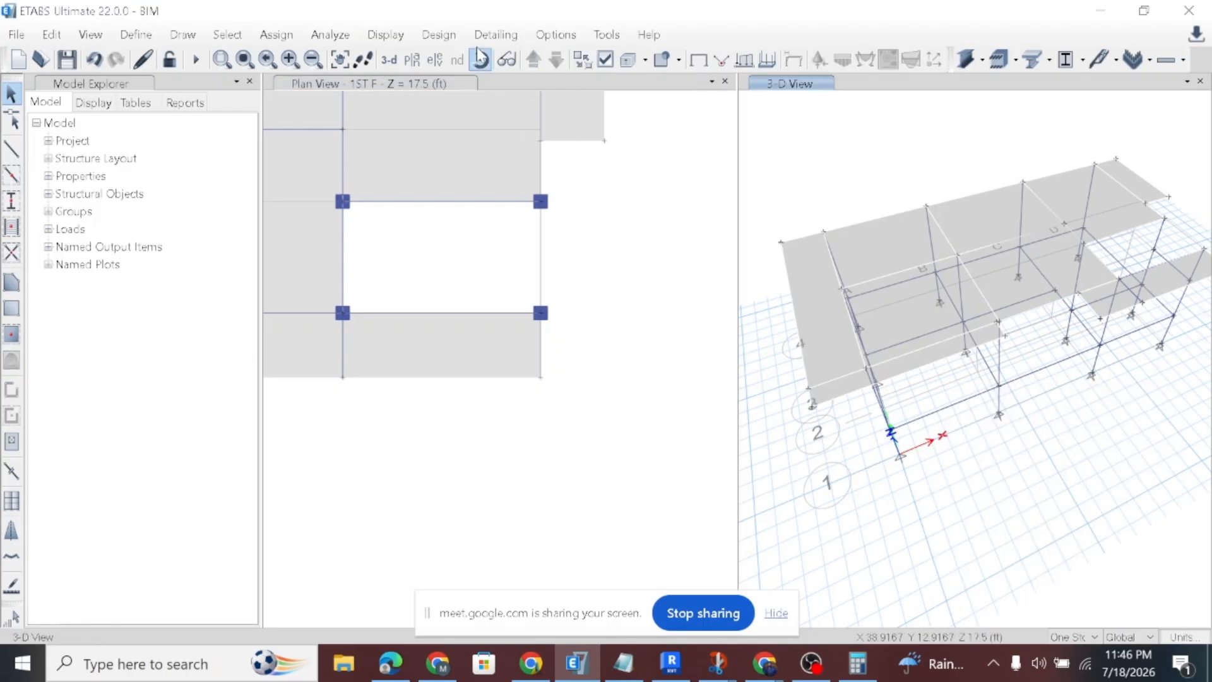
{"action": "left_click", "coordinate": [482, 59]}
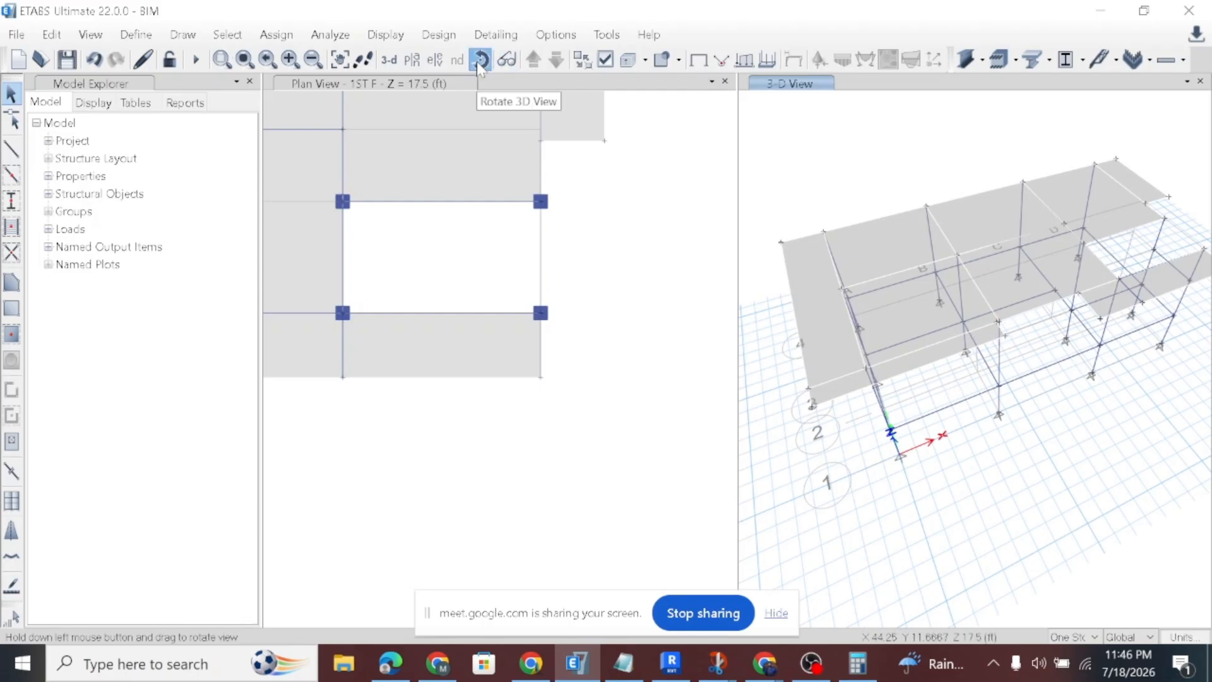
{"action": "left_click_drag", "start_coordinate": [883, 266], "coordinate": [918, 278]}
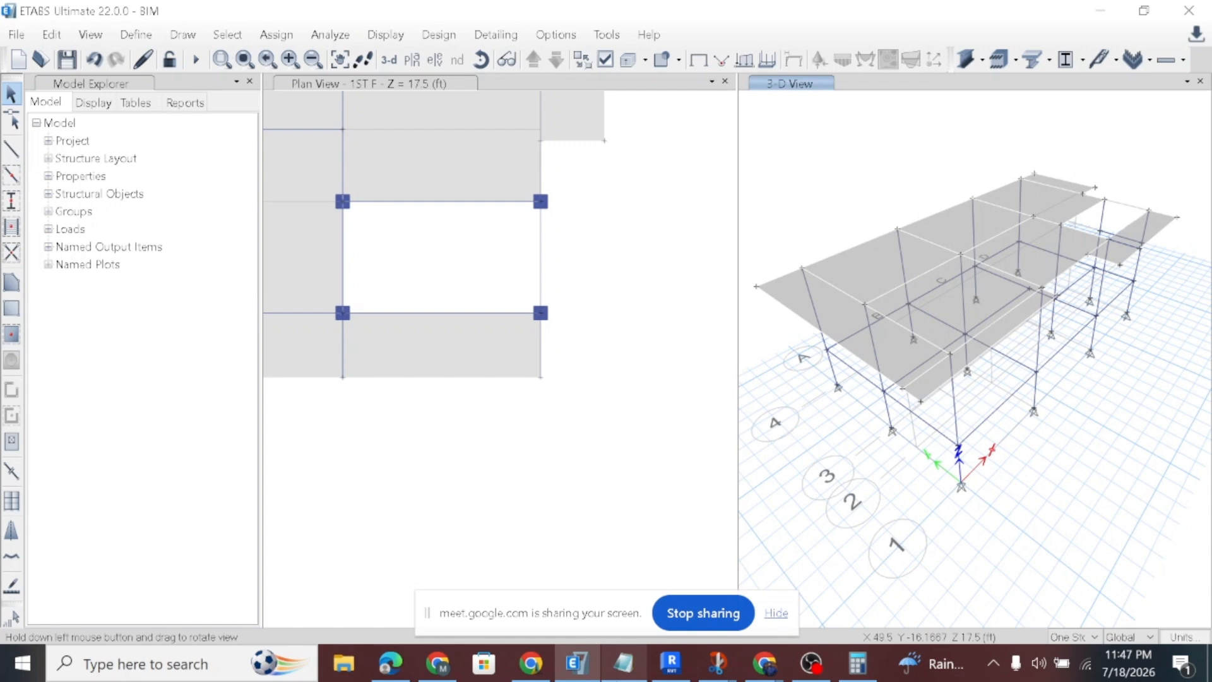
Switch to the bim etabs.txt notes and highlight the load pattern, soil classification and stair and load assignment steps.
{"action": "left_click", "coordinate": [623, 663]}
{"action": "left_click_drag", "start_coordinate": [419, 100], "coordinate": [563, 100]}
{"action": "left_click_drag", "start_coordinate": [231, 133], "coordinate": [321, 117]}
{"action": "left_click", "coordinate": [298, 133]}
{"action": "left_click_drag", "start_coordinate": [238, 116], "coordinate": [534, 132]}
Open Etabs note 2.pdf from the Etabs by cadcore folder on drive E in the browser and examine the Occupancy Category table.
{"action": "left_click", "coordinate": [344, 662]}
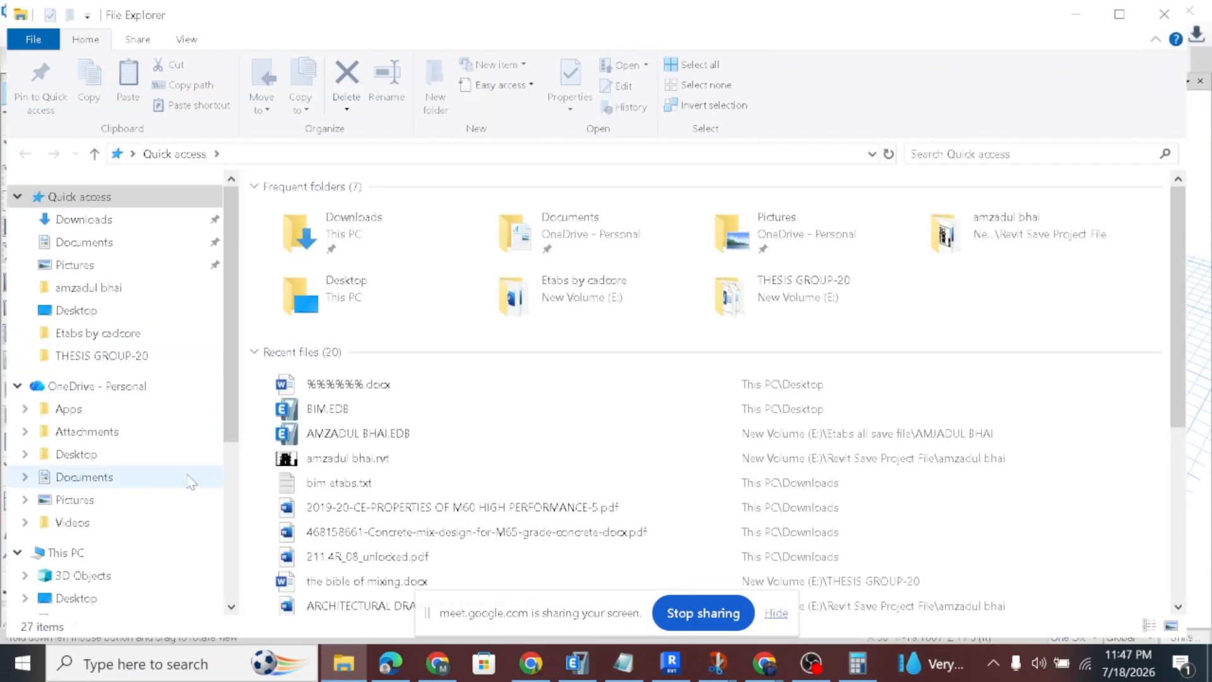
{"action": "scroll", "coordinate": [259, 530], "scroll_direction": "down", "scroll_amount": 1}
{"action": "scroll", "coordinate": [126, 442], "scroll_direction": "down", "scroll_amount": 4}
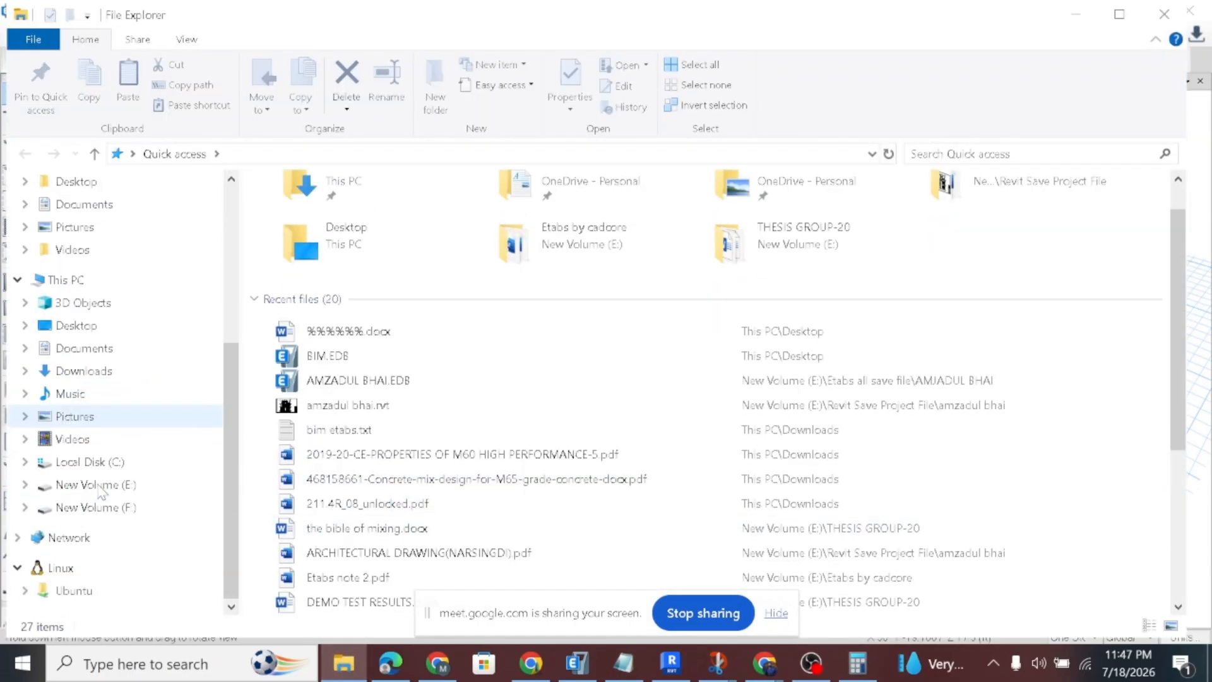
{"action": "left_click", "coordinate": [149, 484]}
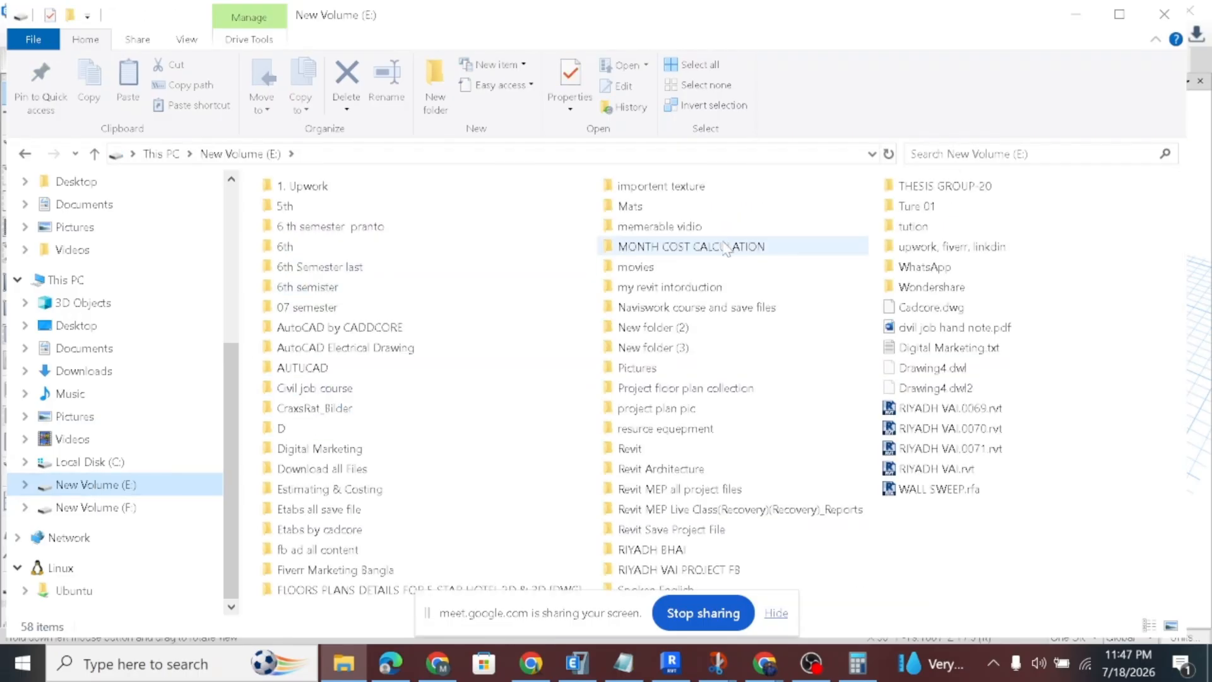
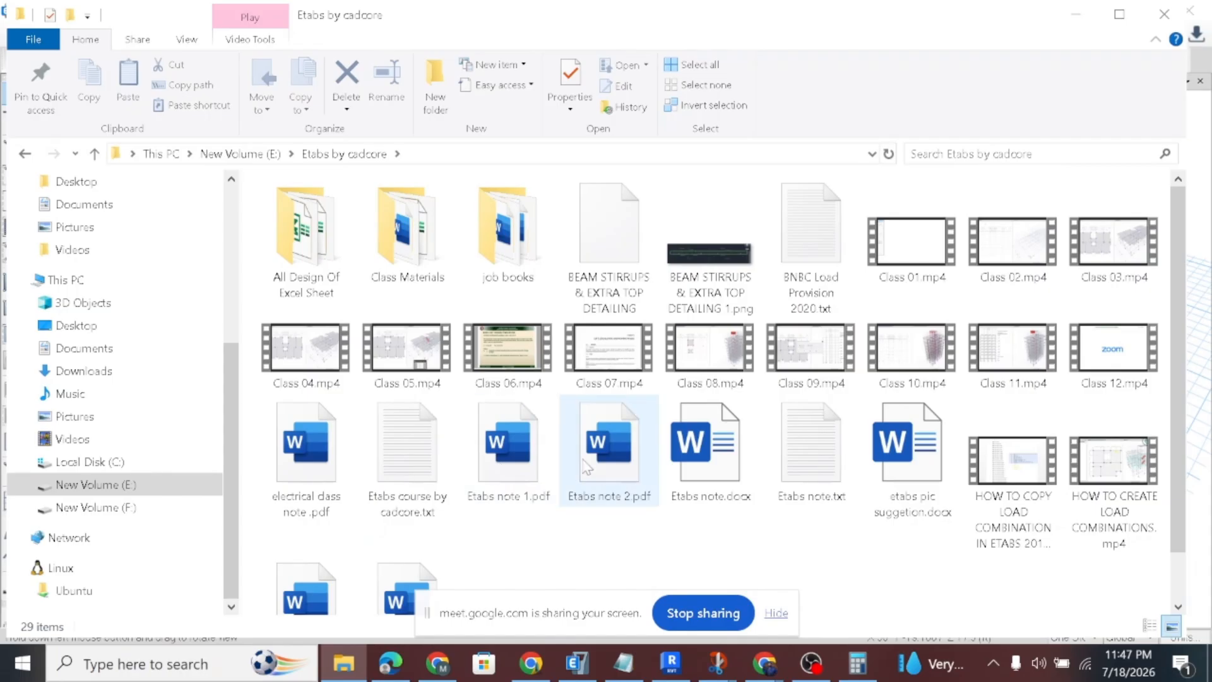
{"action": "right_click", "coordinate": [585, 457]}
{"action": "mouse_move", "coordinate": [690, 242]}
{"action": "left_click", "coordinate": [871, 252]}
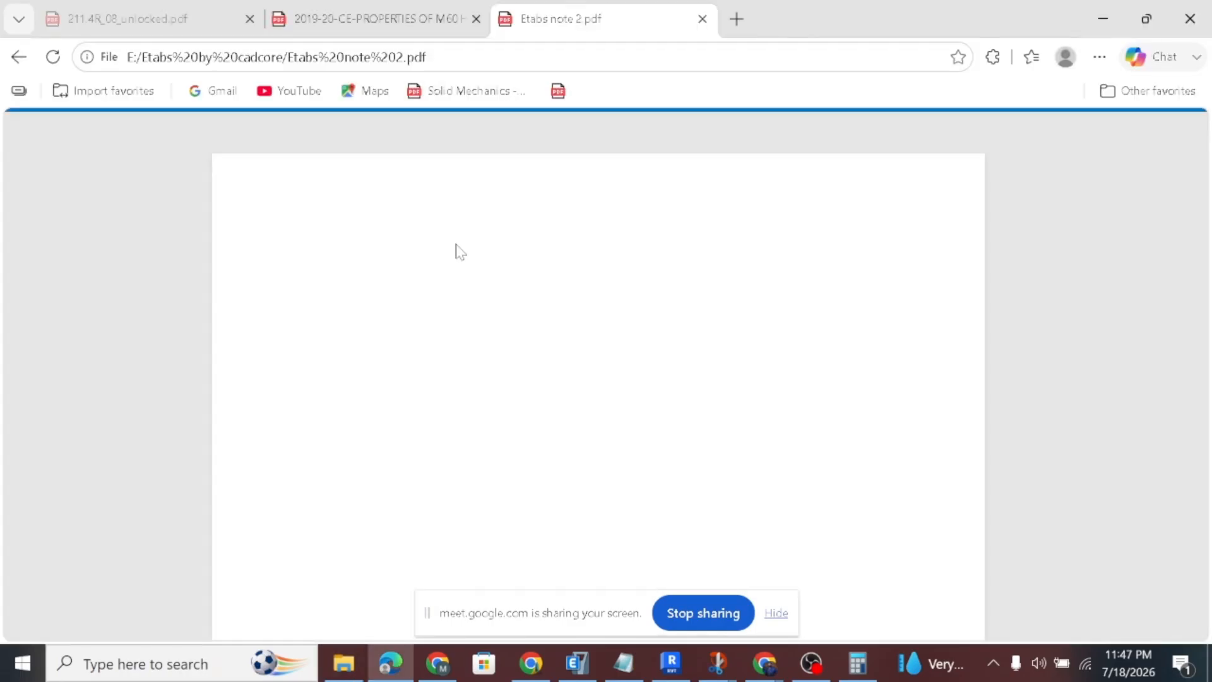
{"action": "scroll", "coordinate": [514, 297], "scroll_direction": "down", "scroll_amount": 5}
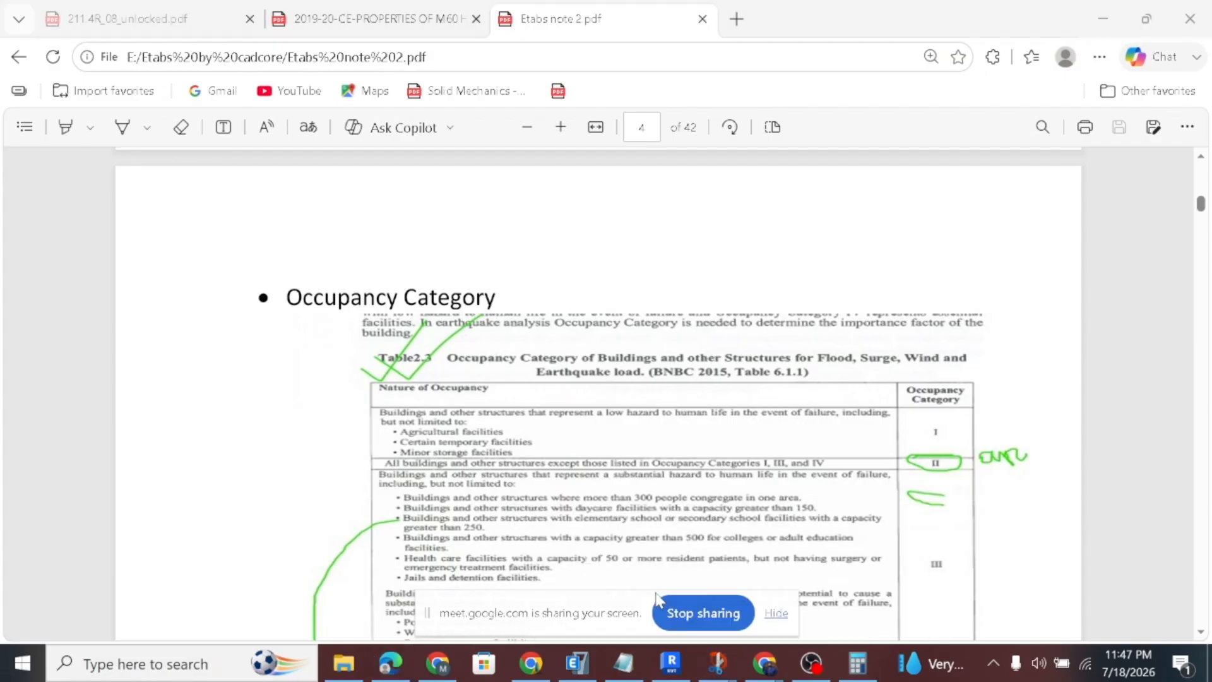
Review both Define Load Patterns reference screenshots in Snip & Sketch and minimize them.
{"action": "left_click", "coordinate": [718, 663]}
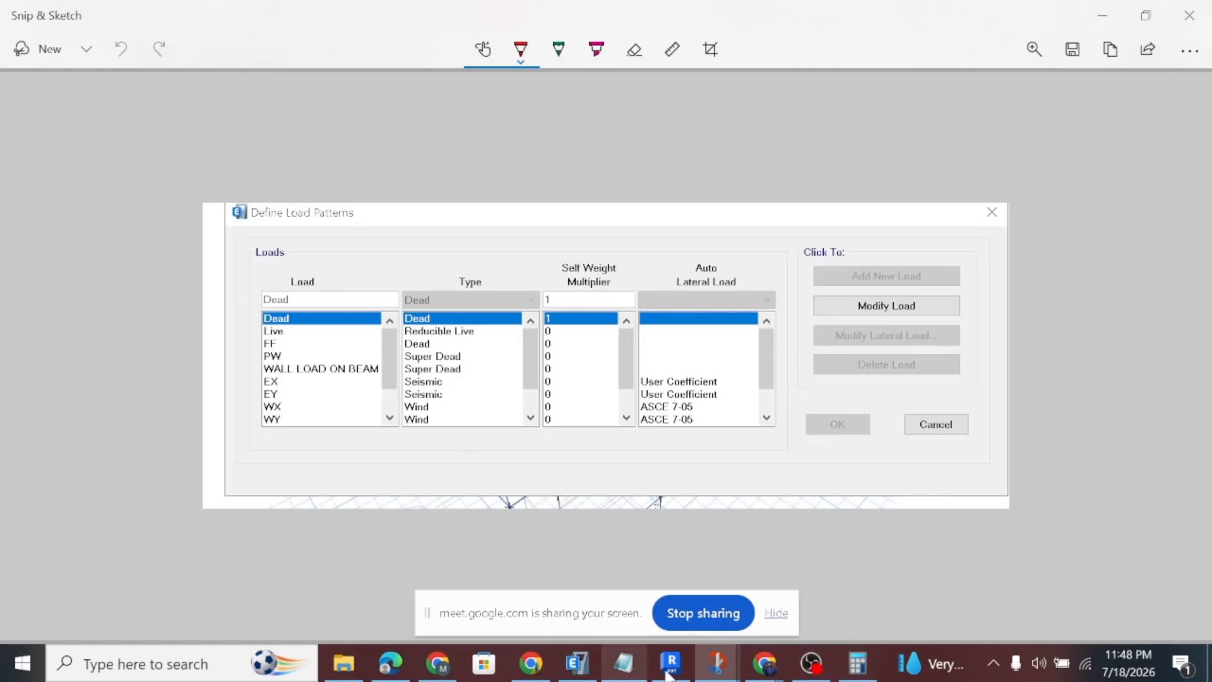
{"action": "mouse_move", "coordinate": [716, 662]}
{"action": "left_click", "coordinate": [837, 595]}
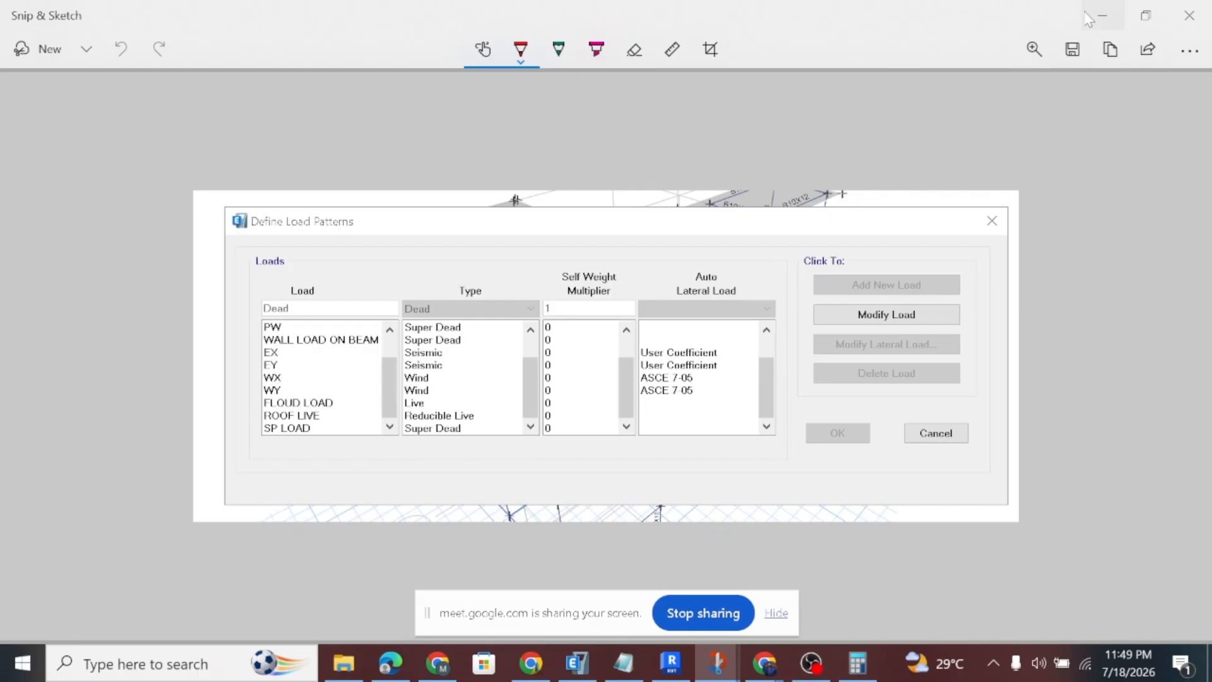
{"action": "left_click", "coordinate": [1100, 16]}
{"action": "left_click", "coordinate": [1102, 16]}
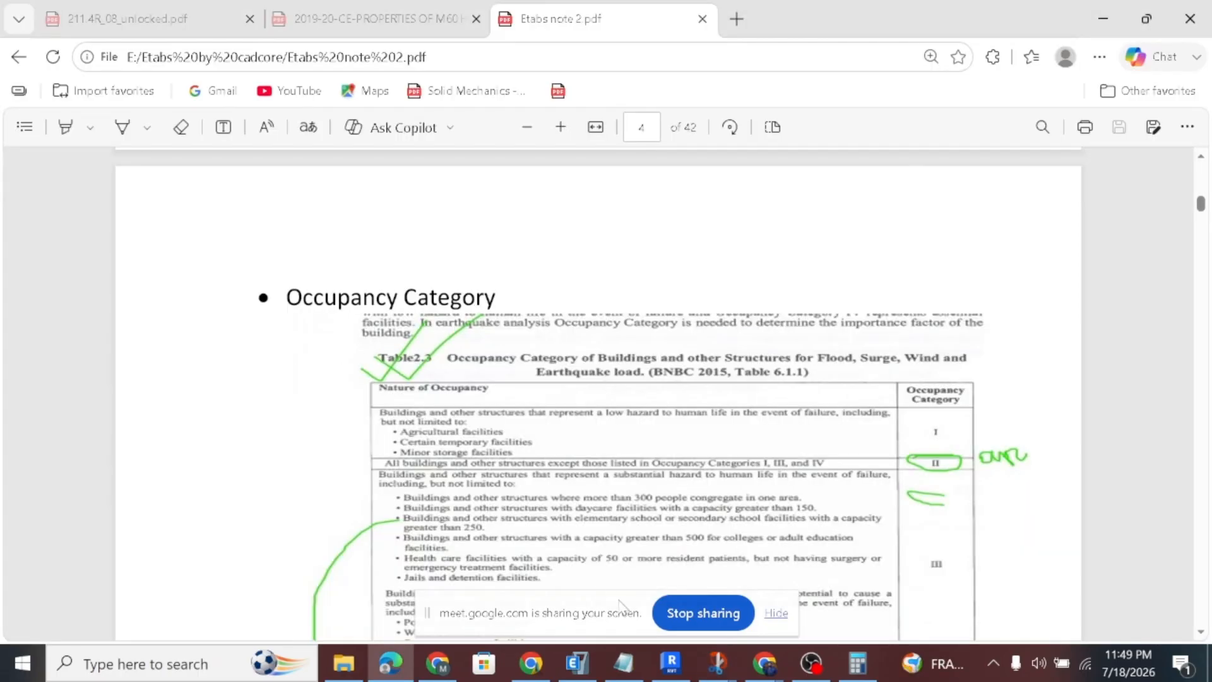
Switch to ETABS and examine the 1ST F plan around grids A and B.
{"action": "left_click", "coordinate": [577, 663]}
{"action": "scroll", "coordinate": [560, 282], "scroll_direction": "down", "scroll_amount": 3}
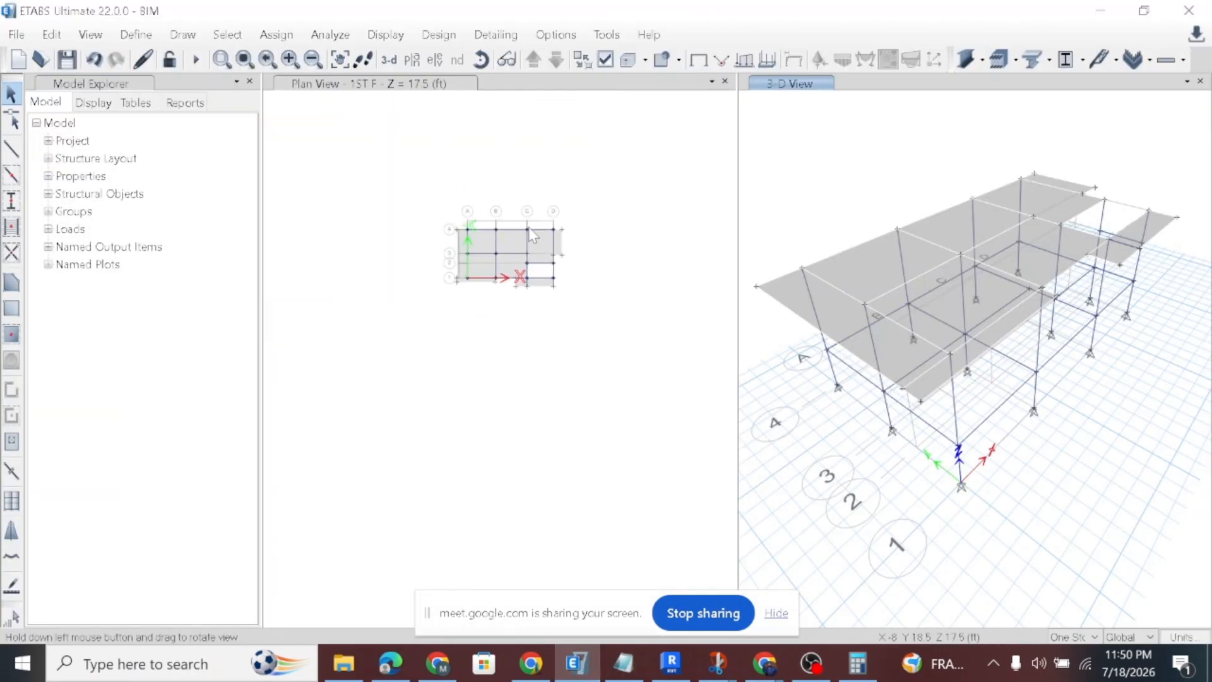
{"action": "scroll", "coordinate": [479, 226], "scroll_direction": "up", "scroll_amount": 4}
{"action": "scroll", "coordinate": [553, 229], "scroll_direction": "up", "scroll_amount": 3}
{"action": "scroll", "coordinate": [396, 289], "scroll_direction": "down", "scroll_amount": 3}
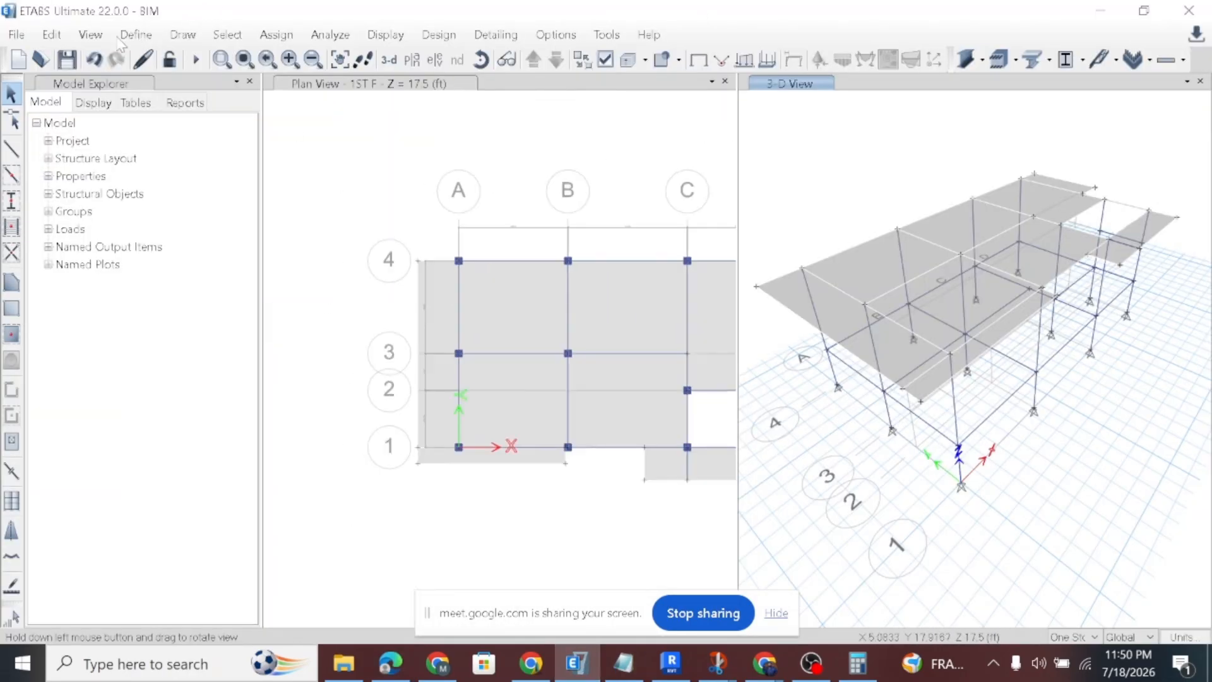
{"action": "scroll", "coordinate": [502, 296], "scroll_direction": "up", "scroll_amount": 3}
Open the load pattern definitions and compare the Live pattern with the Snip & Sketch reference screenshot.
{"action": "left_click", "coordinate": [135, 35]}
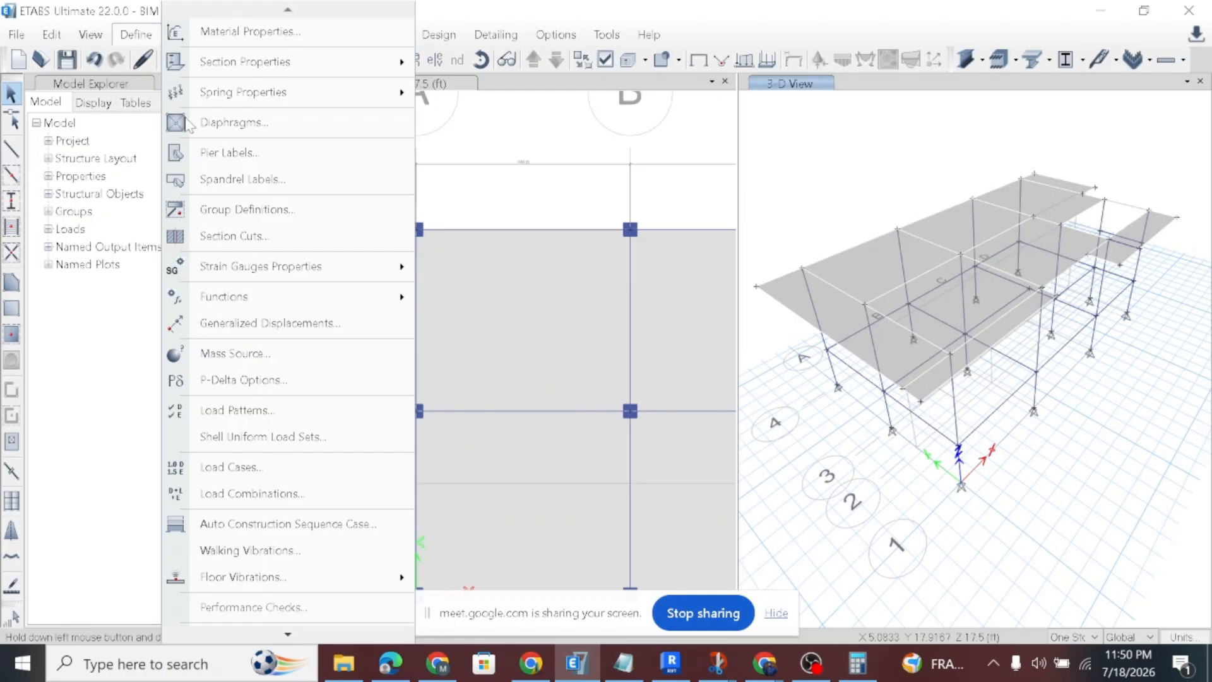
{"action": "left_click", "coordinate": [308, 409]}
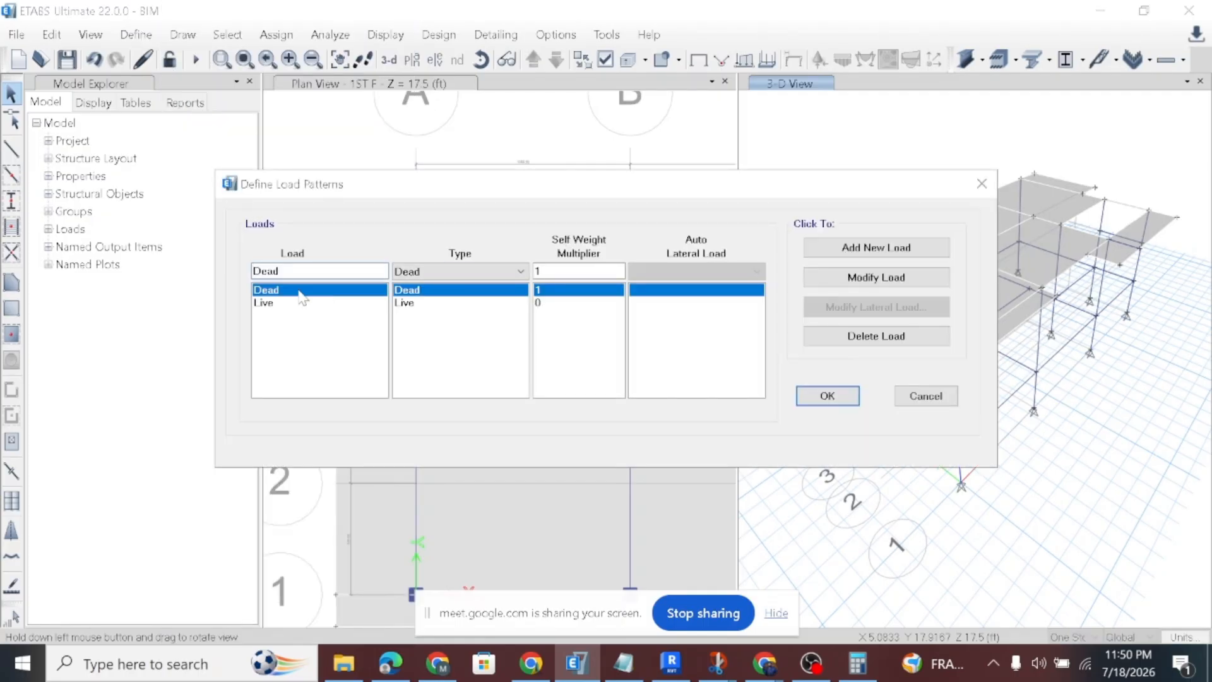
{"action": "left_click", "coordinate": [339, 304]}
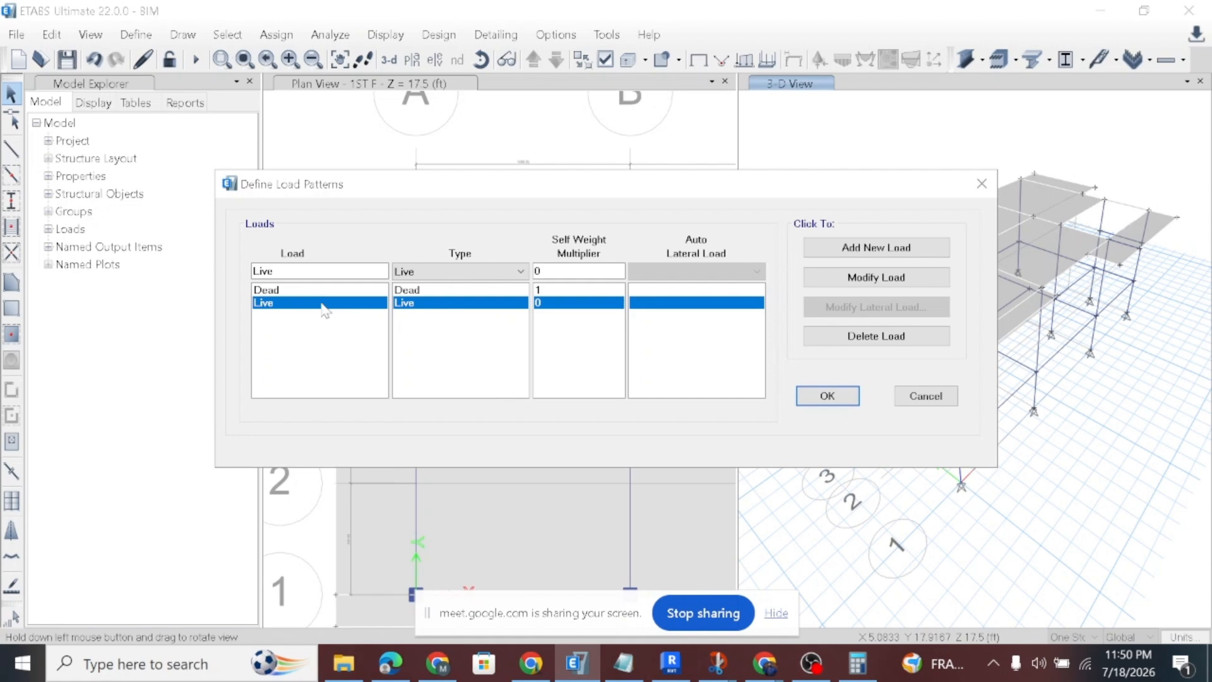
{"action": "left_click", "coordinate": [623, 663]}
{"action": "mouse_move", "coordinate": [716, 663]}
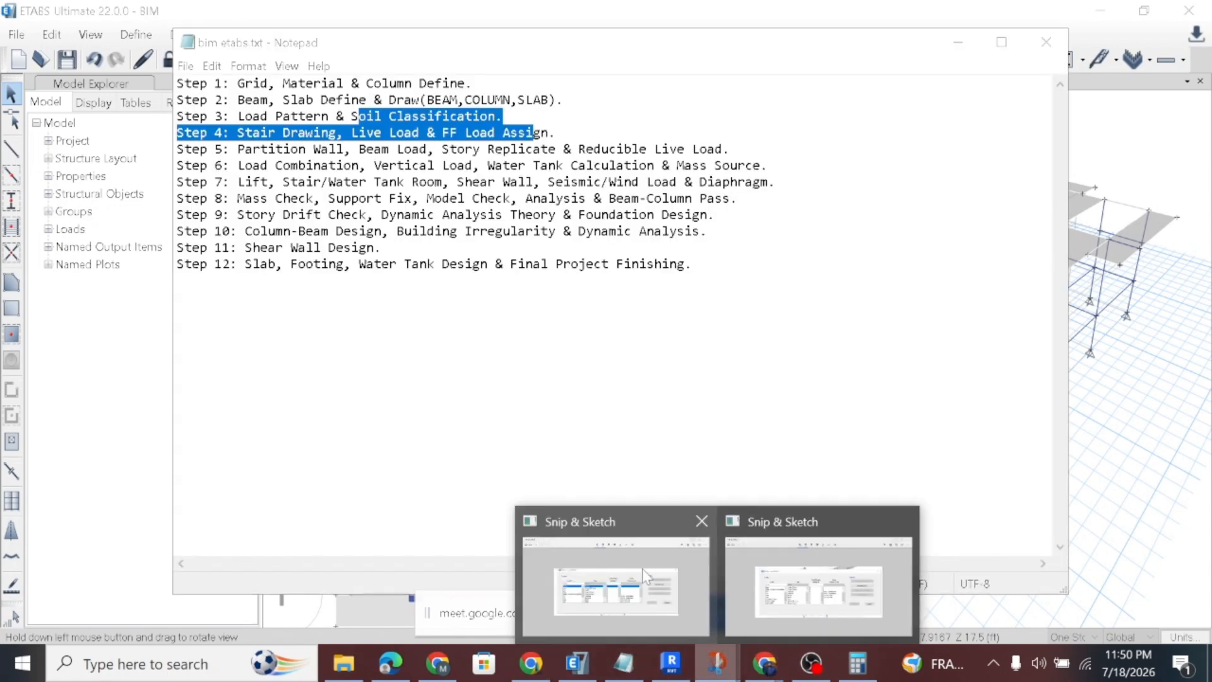
{"action": "left_click", "coordinate": [652, 573]}
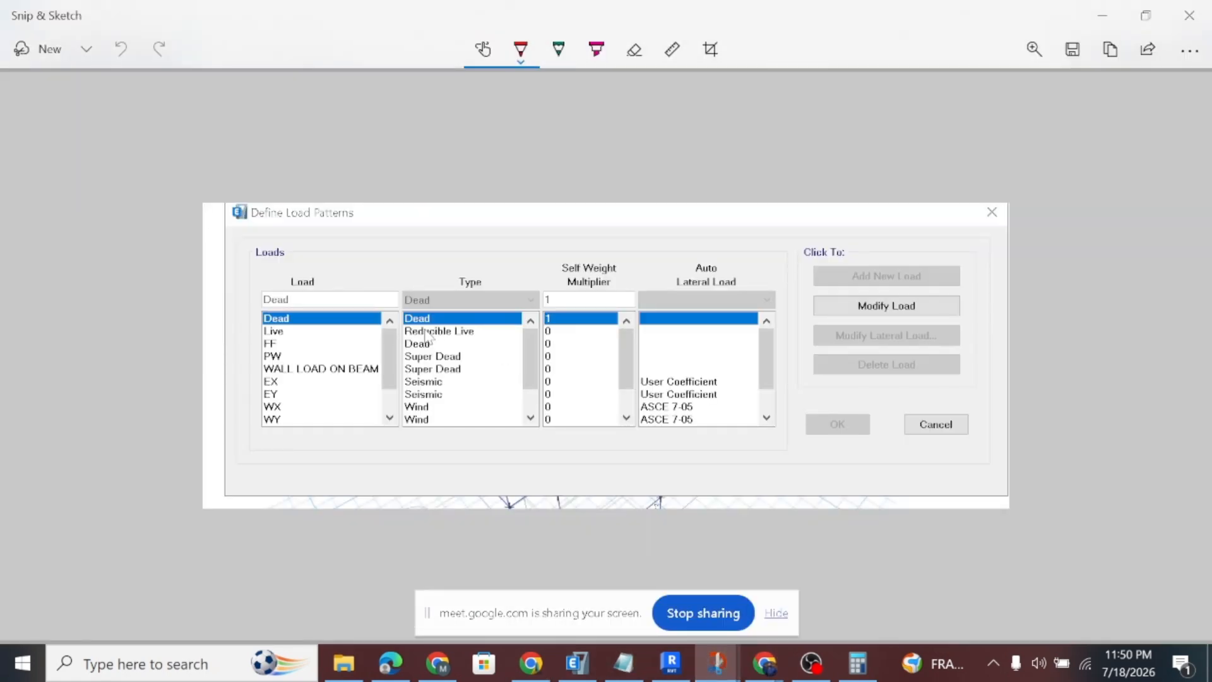
{"action": "left_click", "coordinate": [574, 663]}
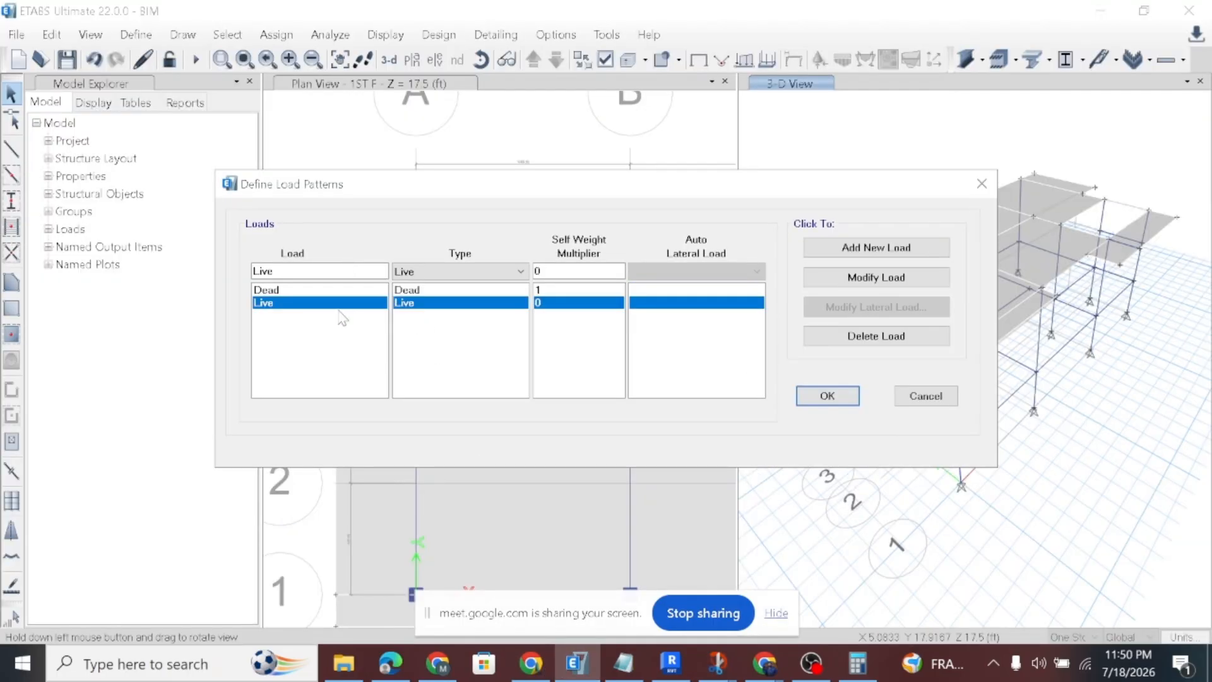
{"action": "left_click", "coordinate": [505, 271]}
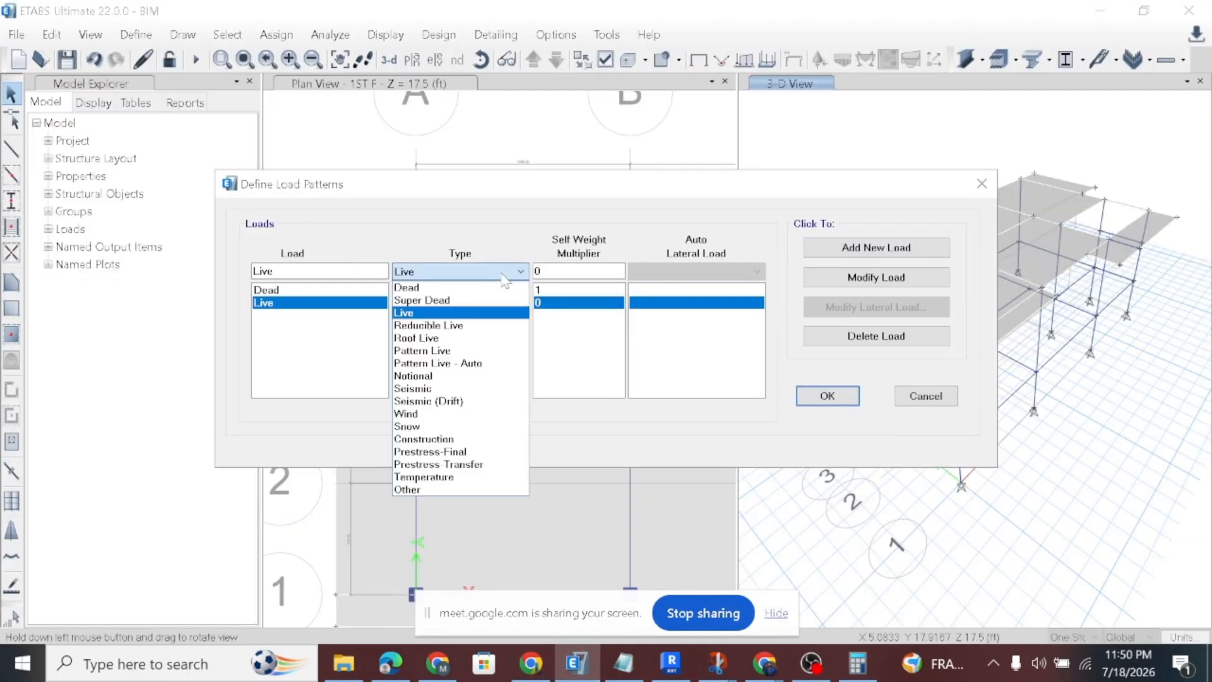
{"action": "left_click", "coordinate": [453, 325]}
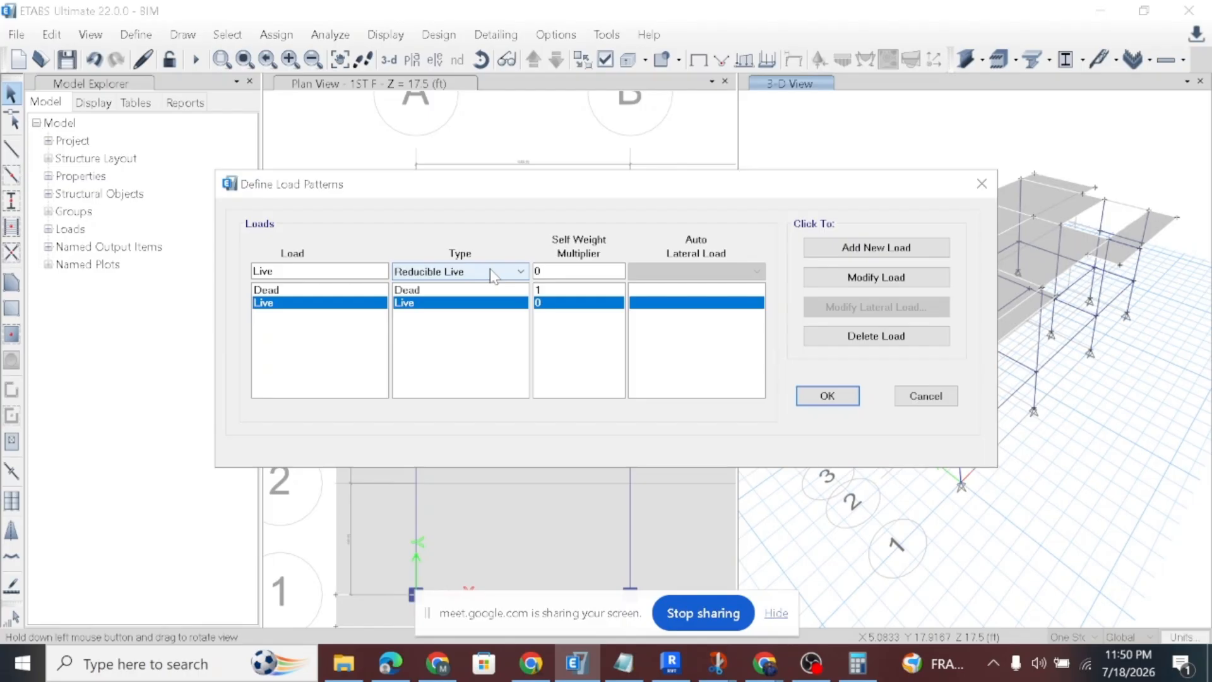
{"action": "left_click", "coordinate": [981, 184]}
Change the Live load pattern's type to Reducible Live in the load pattern definitions.
{"action": "scroll", "coordinate": [956, 292], "scroll_direction": "up", "scroll_amount": 2}
{"action": "scroll", "coordinate": [975, 282], "scroll_direction": "down", "scroll_amount": 4}
{"action": "scroll", "coordinate": [892, 304], "scroll_direction": "up", "scroll_amount": 3}
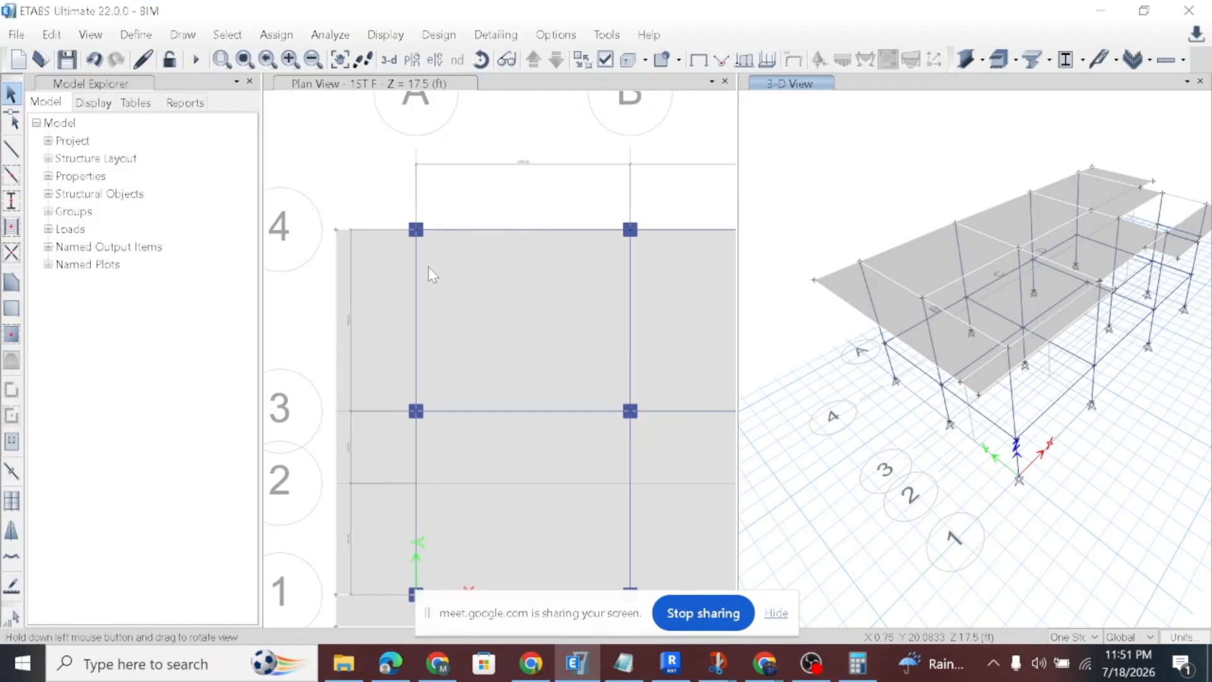
{"action": "left_click", "coordinate": [136, 34]}
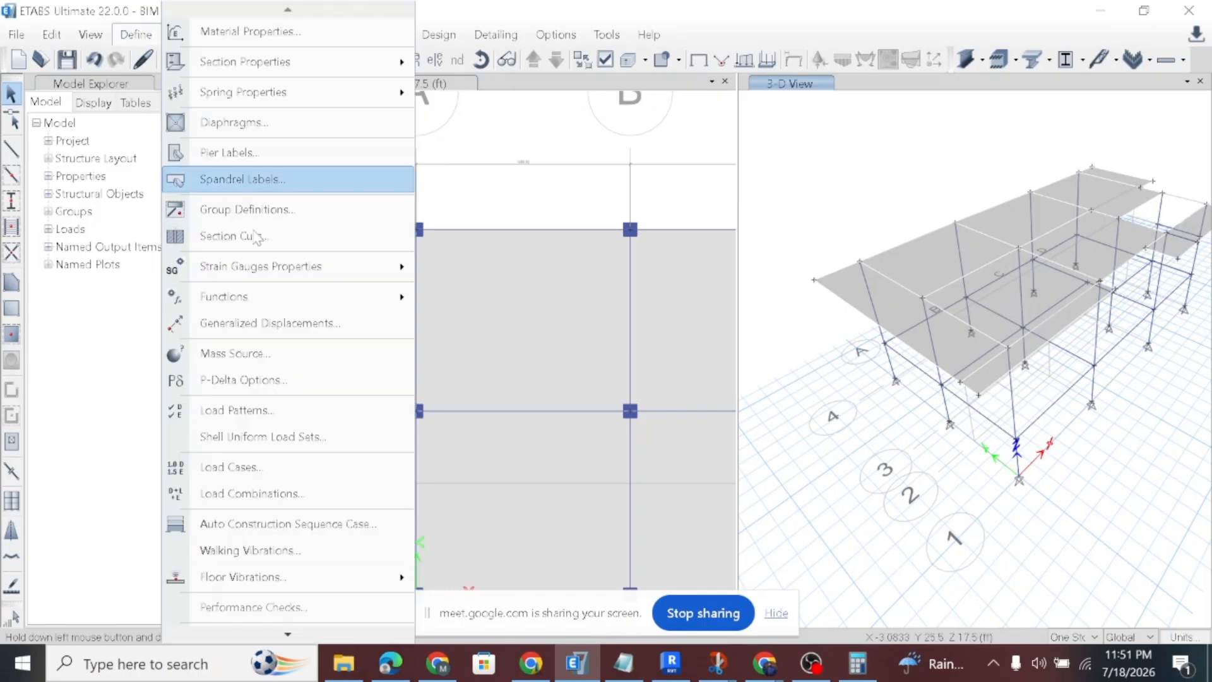
{"action": "left_click", "coordinate": [233, 410]}
{"action": "left_click", "coordinate": [412, 304]}
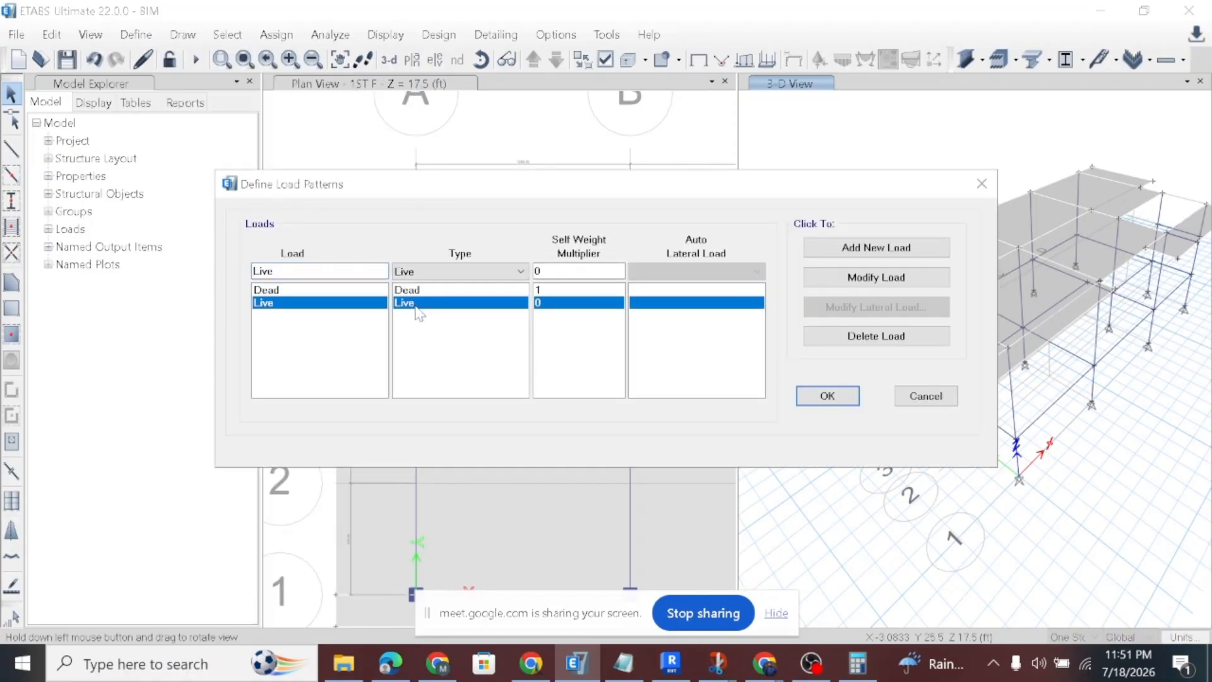
{"action": "left_click", "coordinate": [458, 273]}
{"action": "left_click", "coordinate": [476, 332]}
{"action": "left_click", "coordinate": [880, 277]}
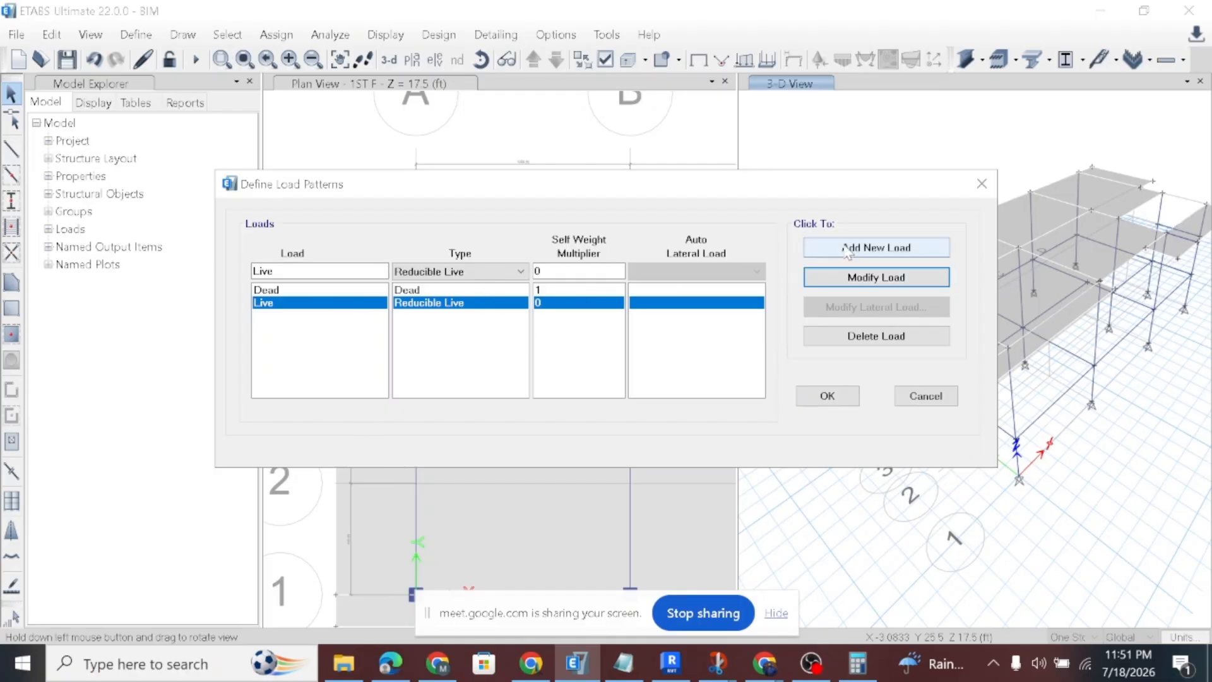
Check the remaining load pattern names and types in the reference screenshot and return to the load pattern definitions in ETABS.
{"action": "left_click", "coordinate": [315, 274]}
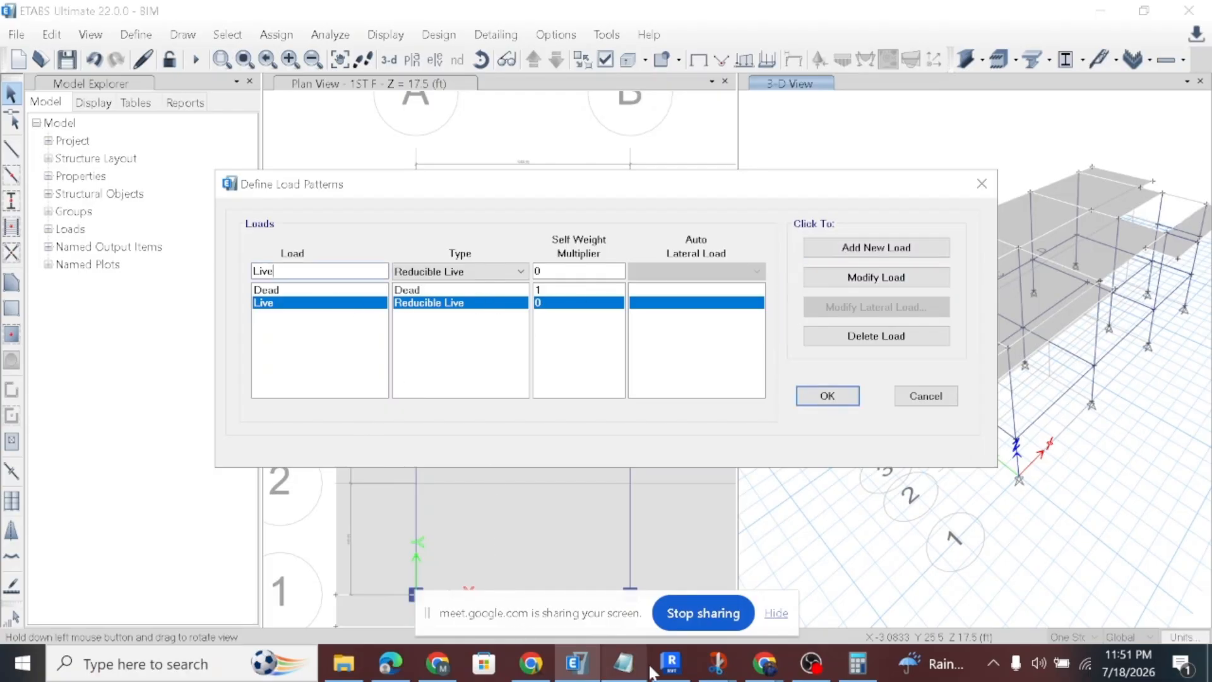
{"action": "left_click", "coordinate": [721, 667]}
{"action": "left_click", "coordinate": [624, 595]}
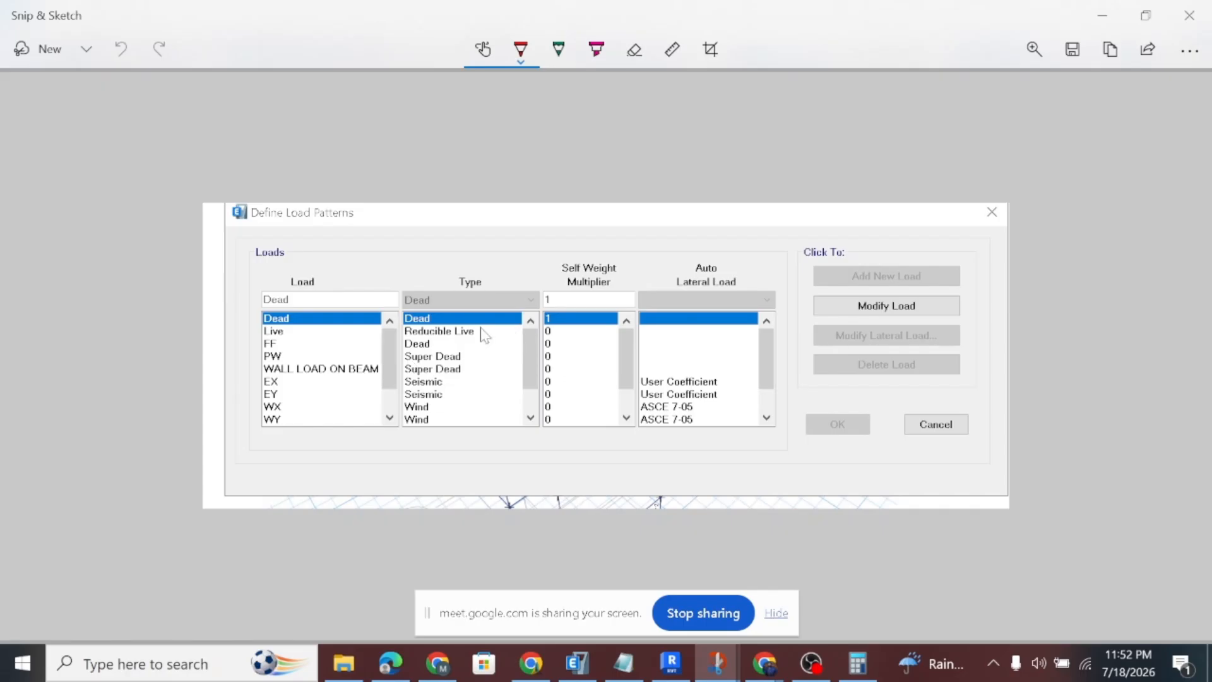
{"action": "left_click", "coordinate": [576, 663]}
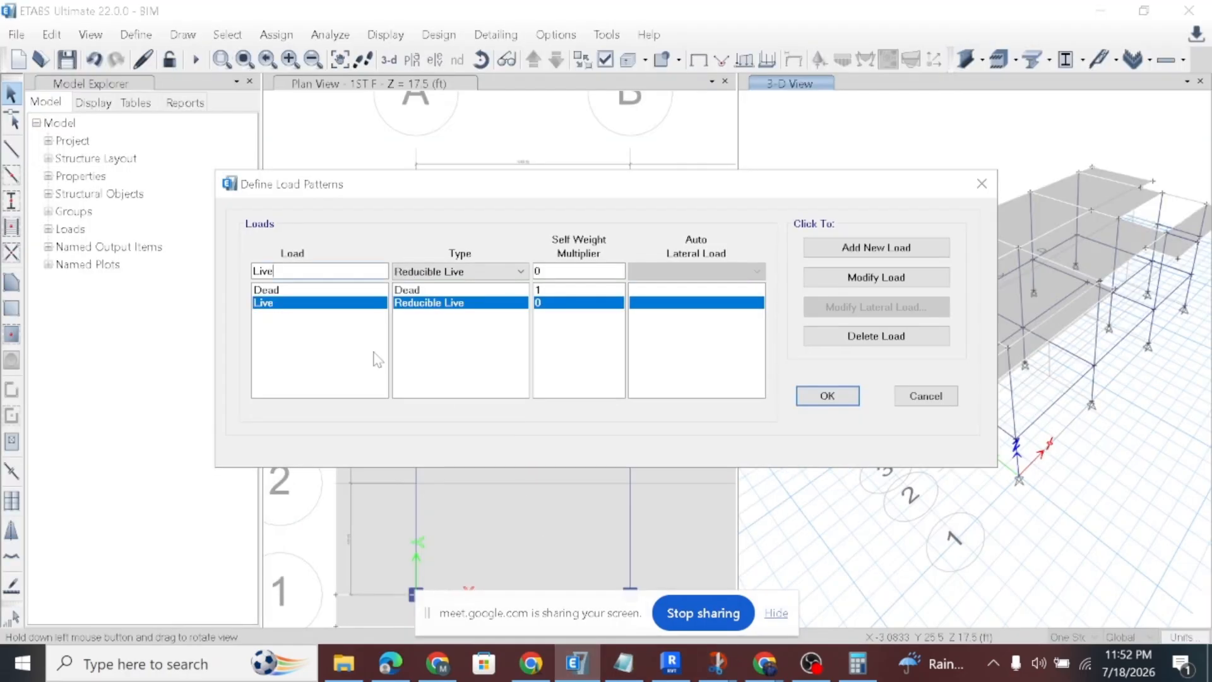
Add a new load pattern named FF with type Dead in the load pattern definitions.
{"action": "left_click_drag", "start_coordinate": [278, 272], "coordinate": [244, 281]}
{"action": "type", "text": "ff"}
{"action": "key", "text": "BackSpace"}
{"action": "key", "text": "BackSpace"}
{"action": "type", "text": "FF"}
{"action": "left_click", "coordinate": [481, 272]}
{"action": "left_click", "coordinate": [461, 288]}
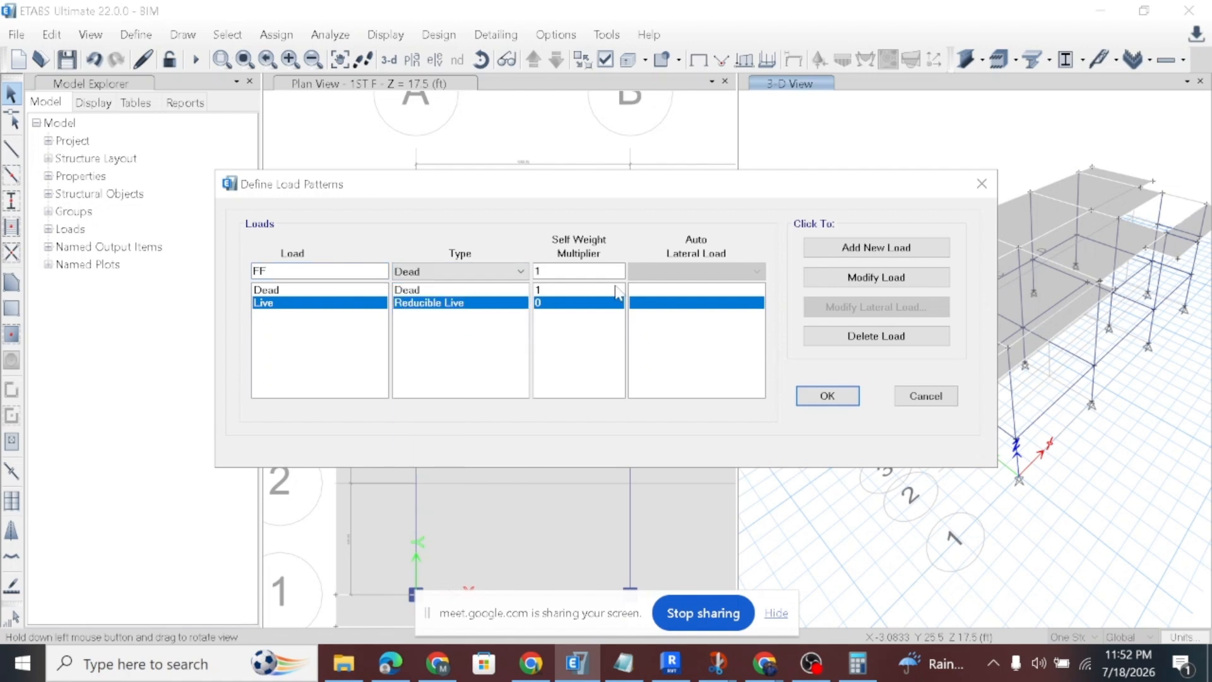
{"action": "left_click", "coordinate": [876, 248]}
Check the pattern after FF in the Snip & Sketch reference, and add a load pattern named PW with type Super Dead in ETABS.
{"action": "left_click", "coordinate": [275, 272]}
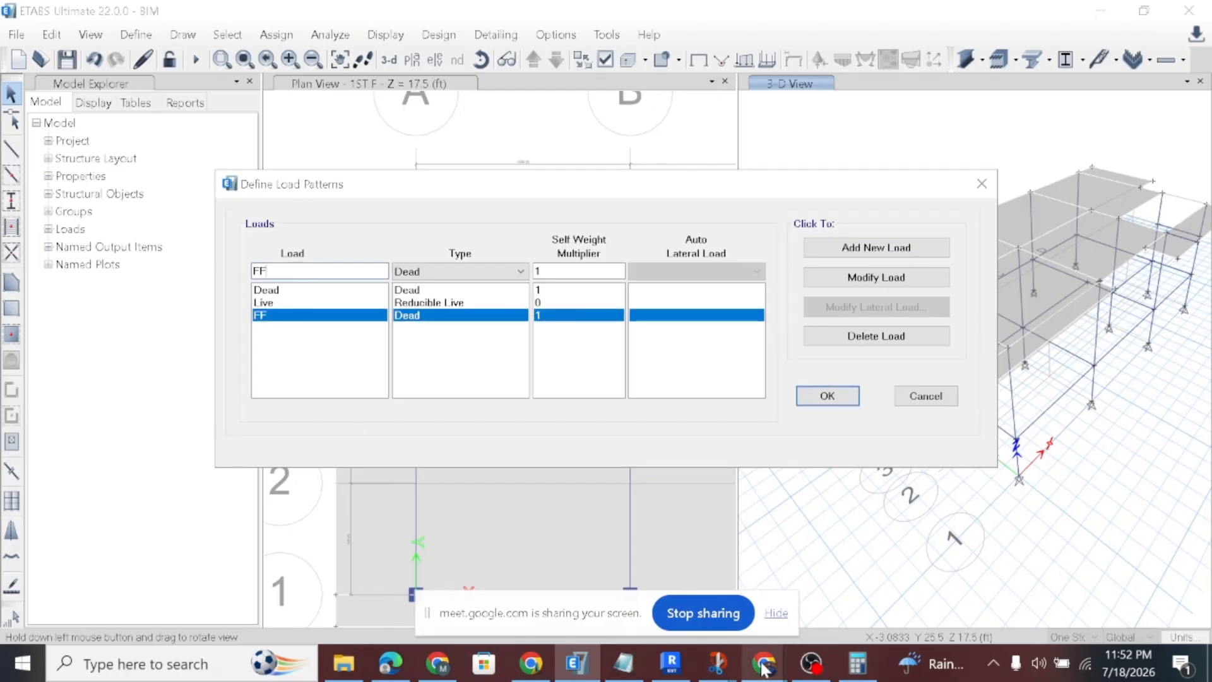
{"action": "left_click", "coordinate": [717, 662]}
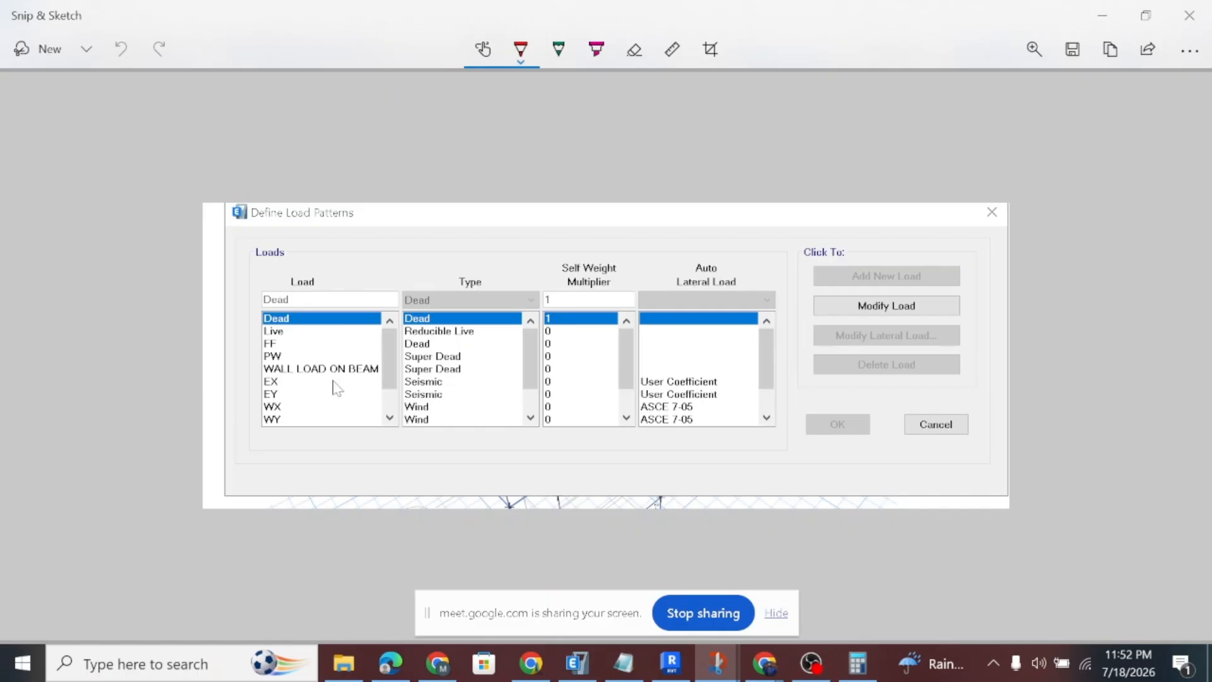
{"action": "left_click", "coordinate": [576, 663]}
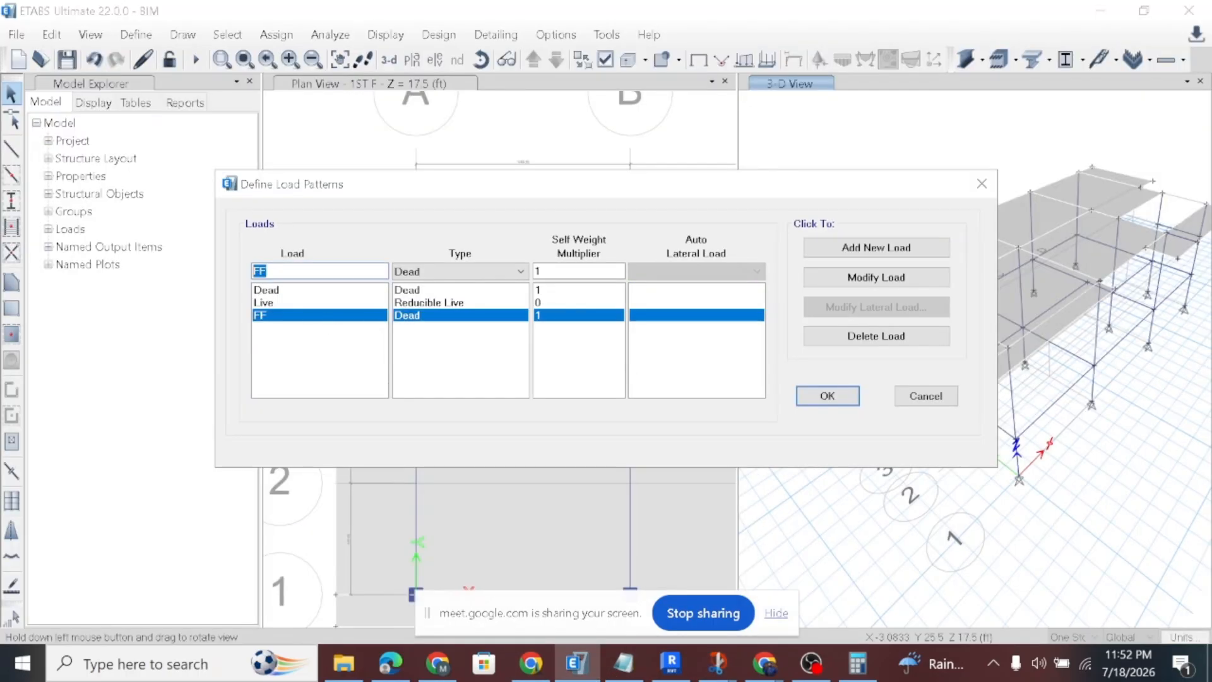
{"action": "type", "text": "PW"}
{"action": "left_click", "coordinate": [436, 271]}
{"action": "left_click", "coordinate": [445, 301]}
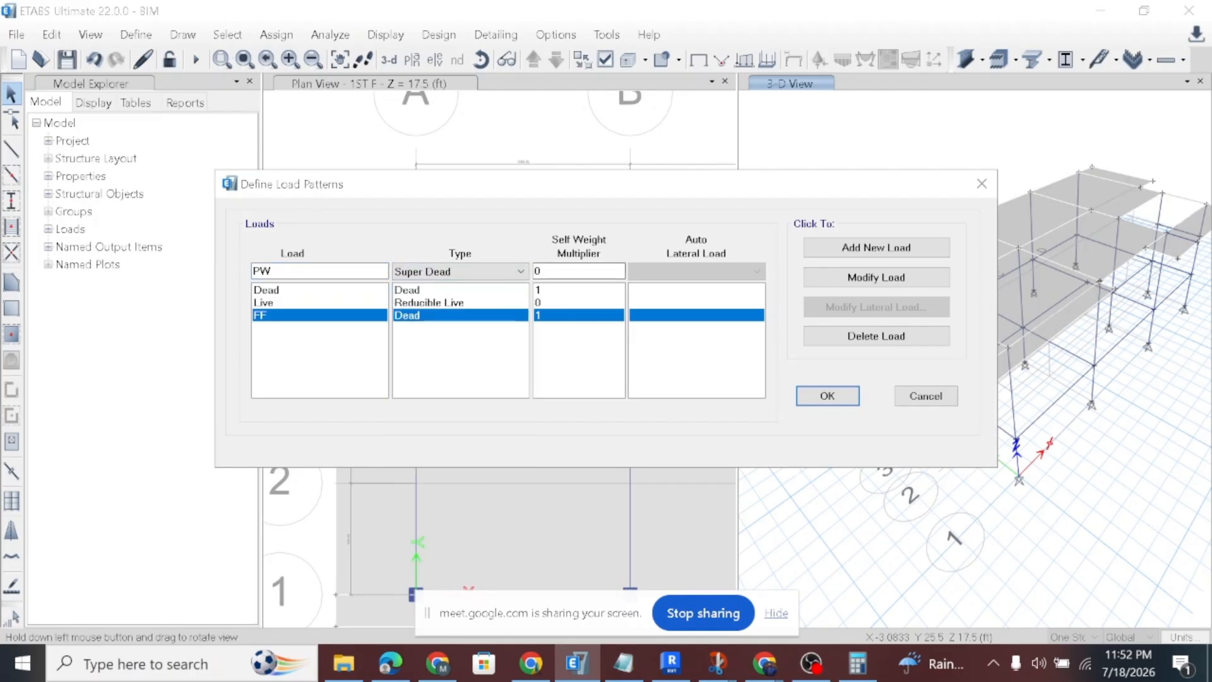
{"action": "left_click", "coordinate": [821, 248]}
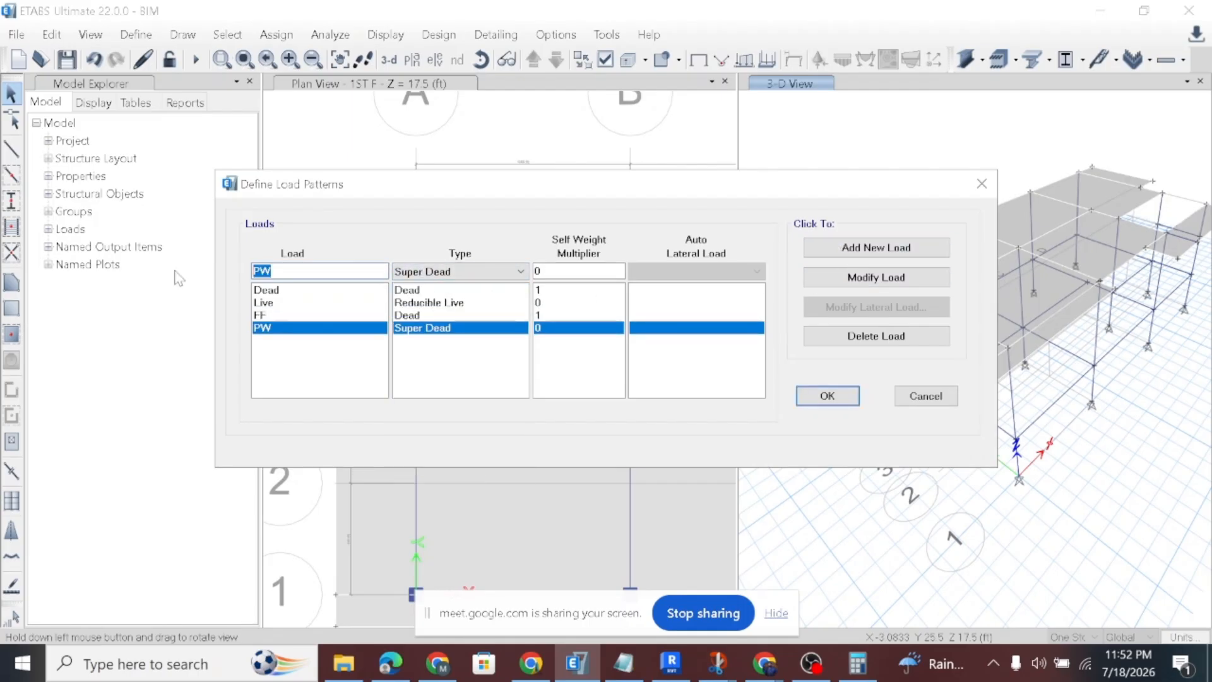
Add a load pattern named WALL LOAD ON BEAM with type Super Dead.
{"action": "type", "text": "WALL LOAD ION"}
{"action": "key", "text": "BackSpace"}
{"action": "key", "text": "BackSpace"}
{"action": "key", "text": "BackSpace"}
{"action": "key", "text": "BackSpace"}
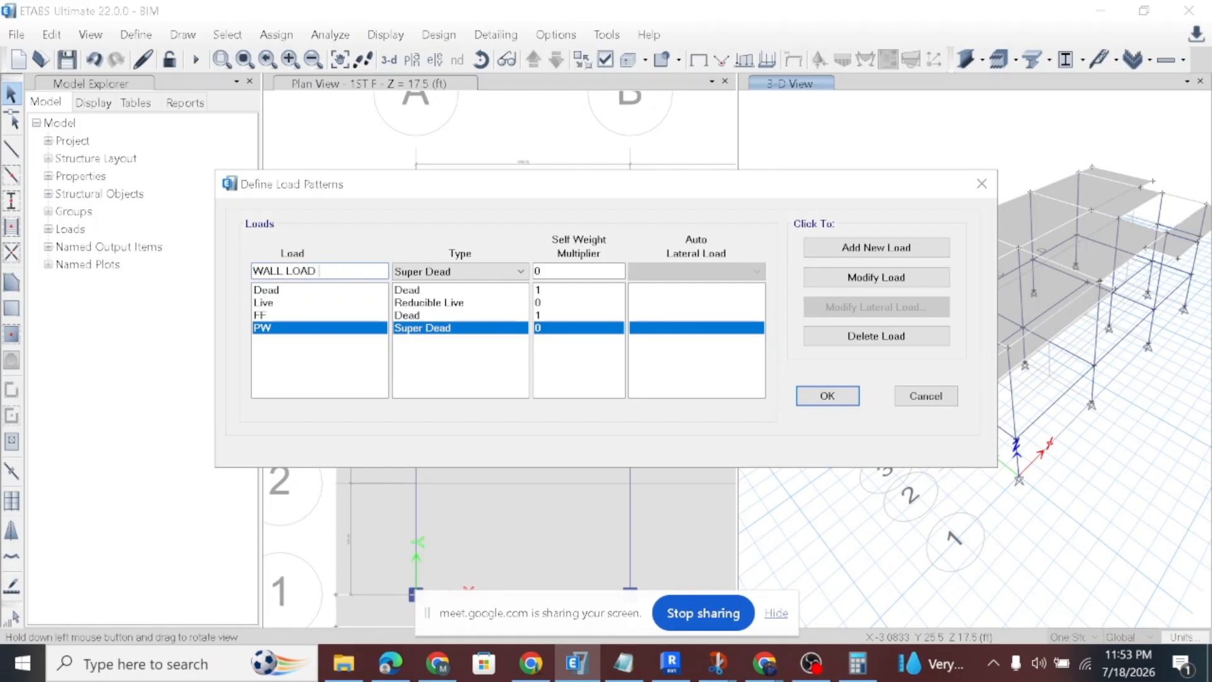
{"action": "type", "text": "ON BEAM"}
{"action": "left_click", "coordinate": [824, 251]}
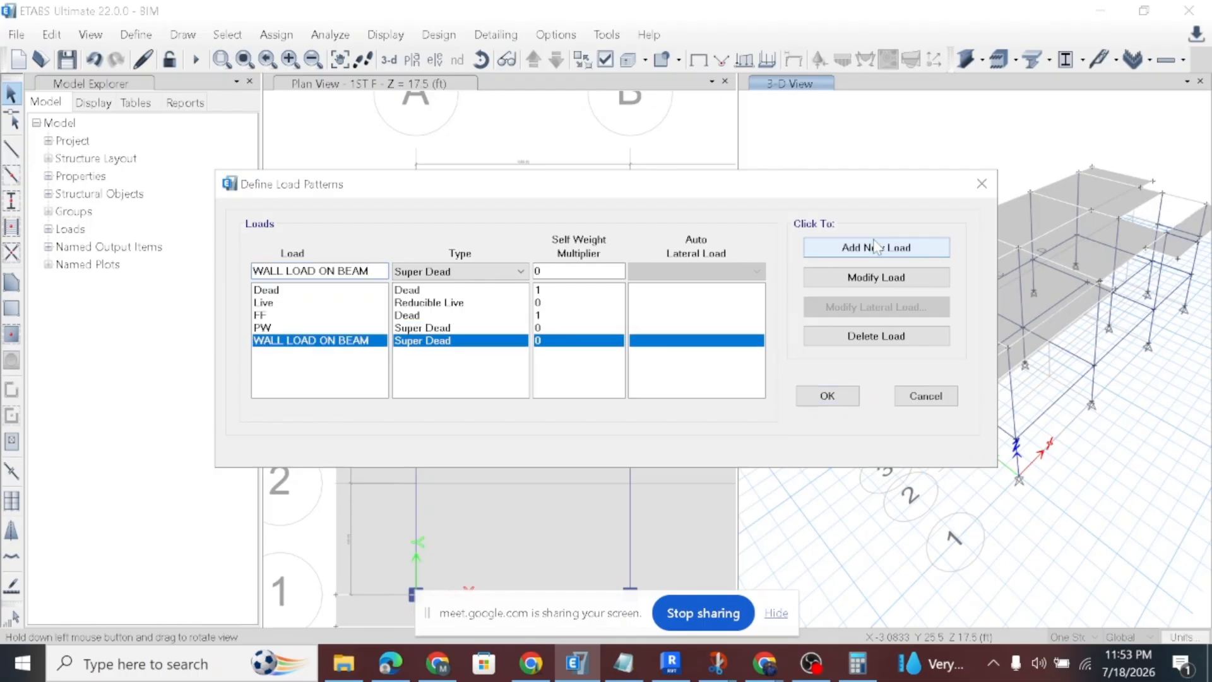
Check the names and types of the lateral load patterns in the Snip & Sketch reference and return to ETABS.
{"action": "left_click", "coordinate": [811, 663]}
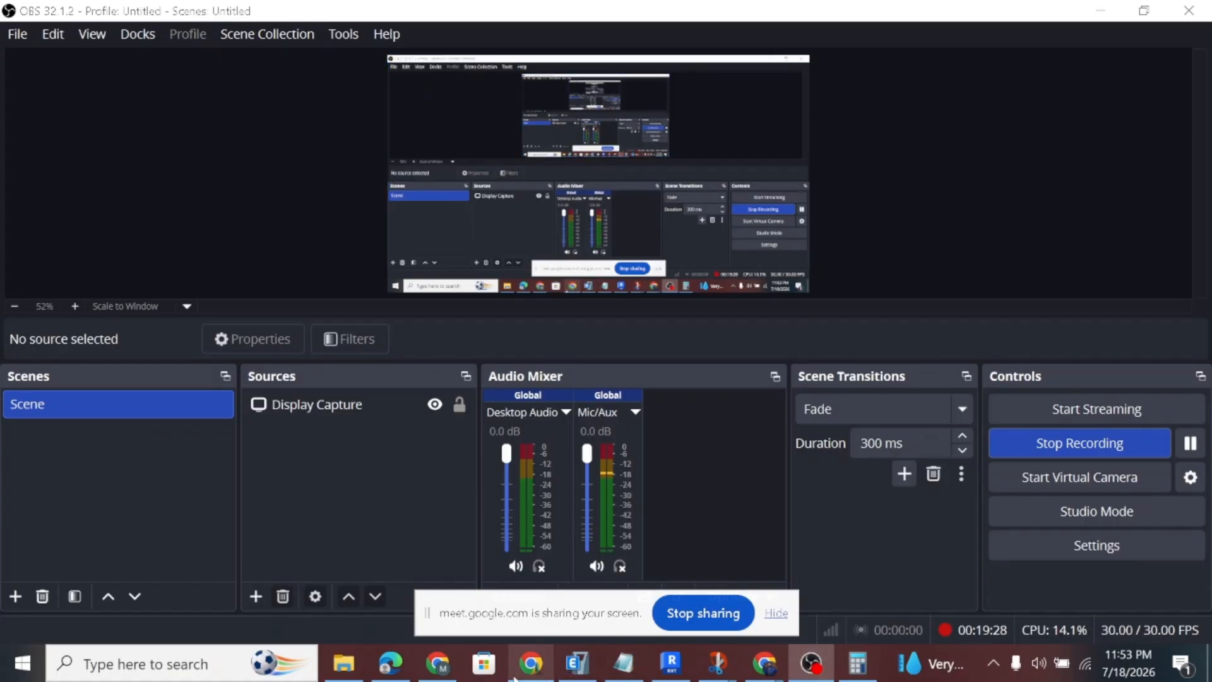
{"action": "left_click", "coordinate": [577, 663]}
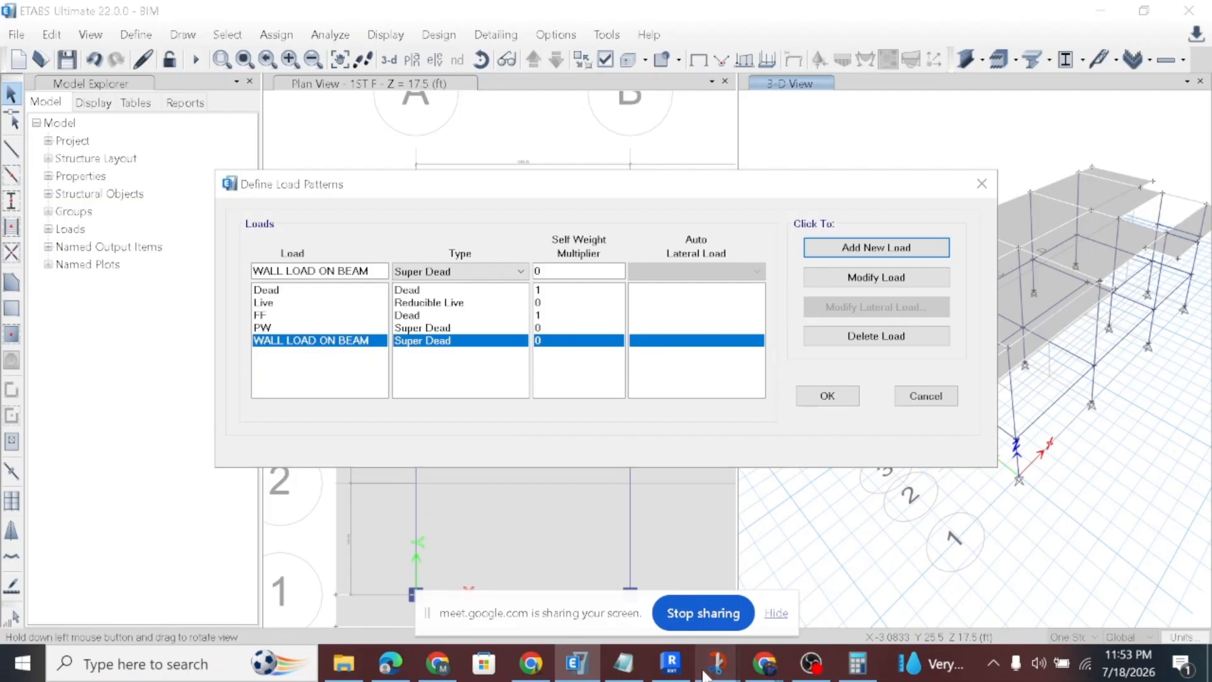
{"action": "mouse_move", "coordinate": [717, 663]}
{"action": "left_click", "coordinate": [627, 600]}
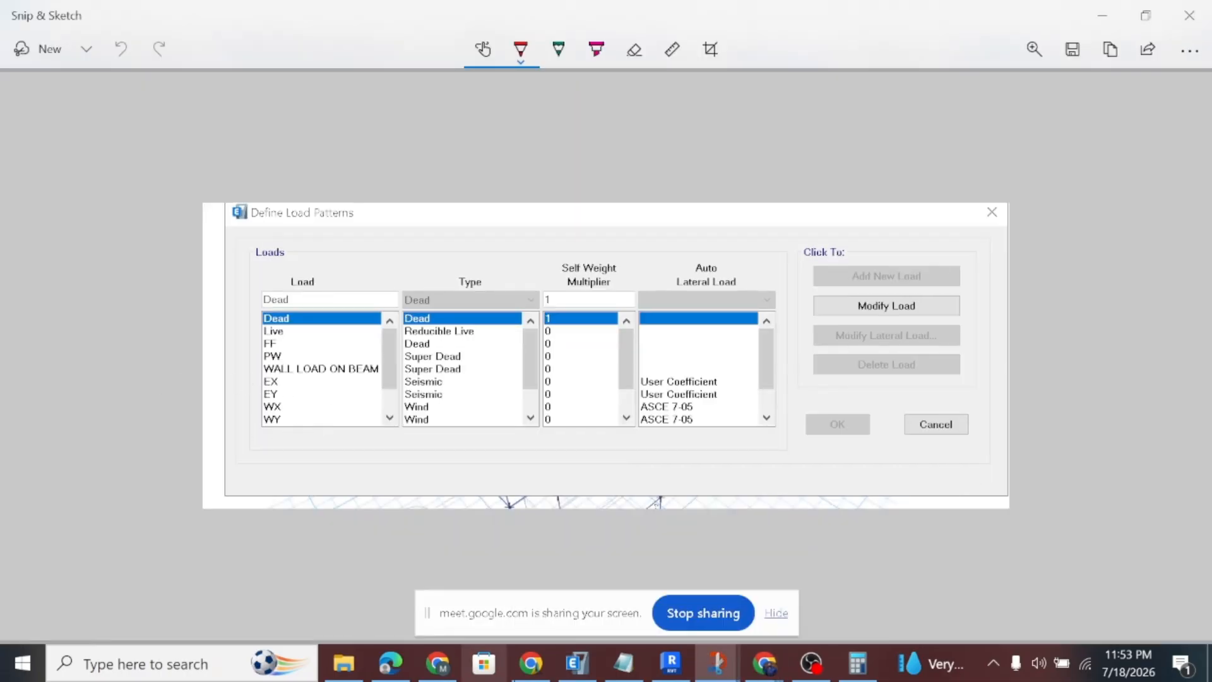
{"action": "left_click", "coordinate": [530, 663]}
{"action": "left_click", "coordinate": [577, 663]}
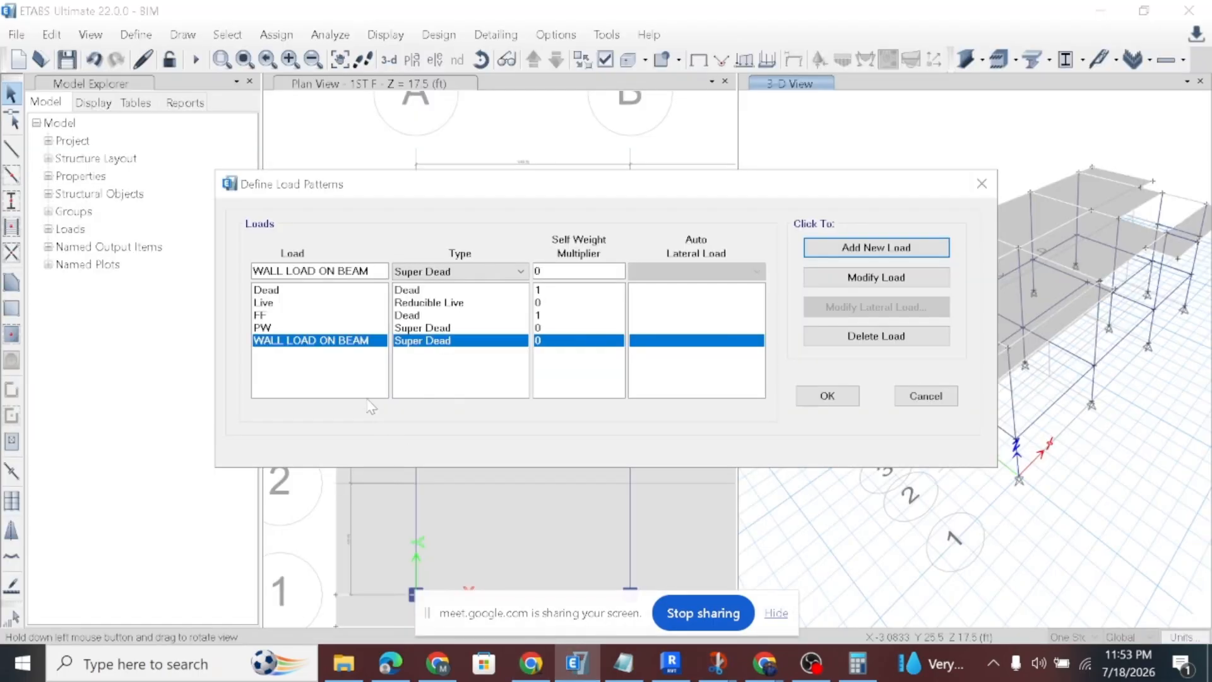
Fill in a new load pattern entry named EX with type Seismic (Drift).
{"action": "left_click_drag", "start_coordinate": [376, 271], "coordinate": [142, 277]}
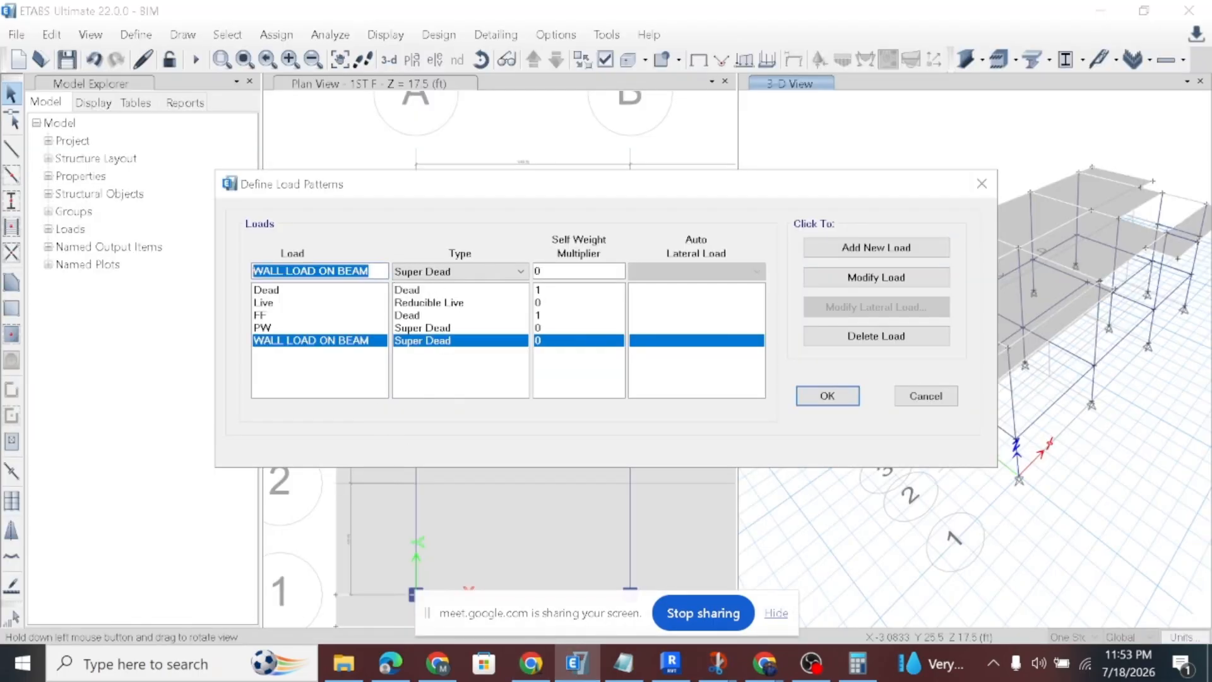
{"action": "type", "text": "EX"}
{"action": "left_click", "coordinate": [452, 271]}
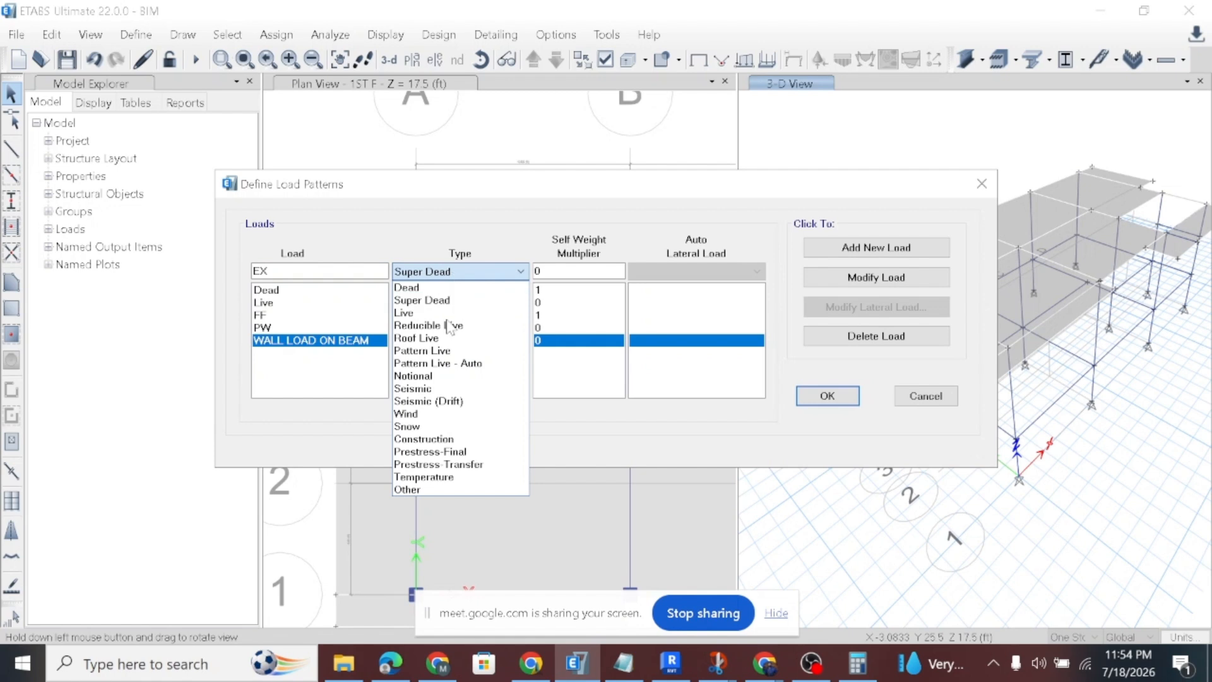
{"action": "left_click", "coordinate": [434, 403]}
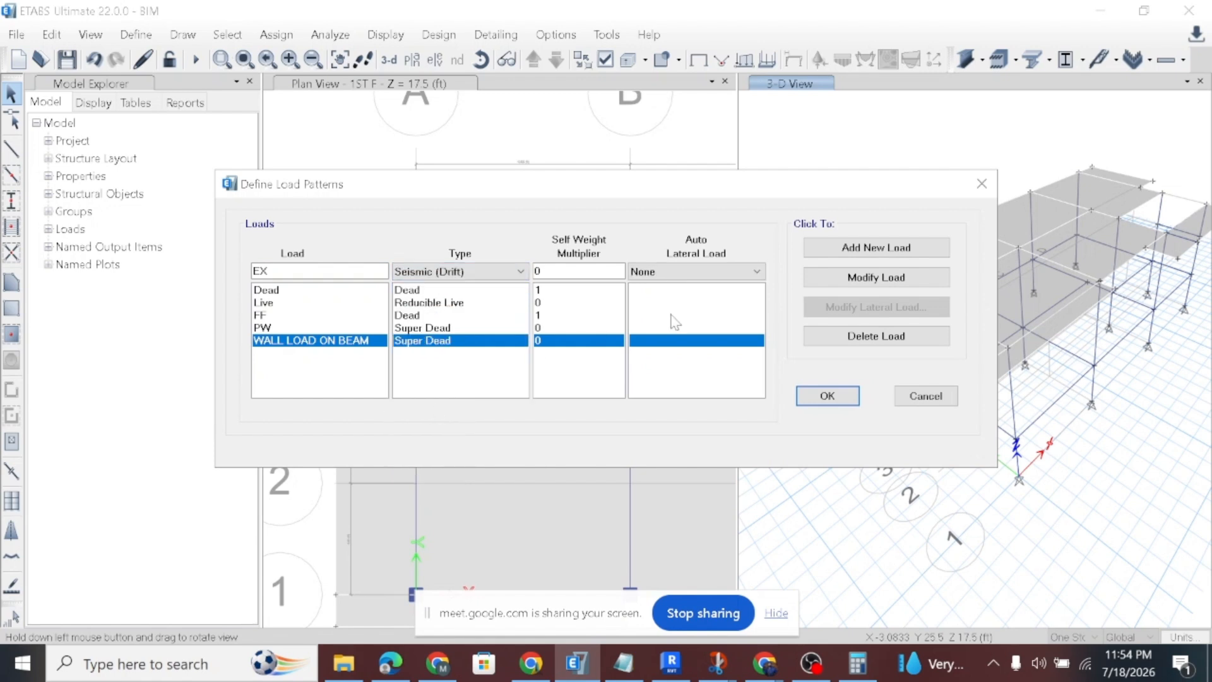
Review the auto lateral load options for EX against the Snip & Sketch reference screenshot and return to ETABS.
{"action": "left_click", "coordinate": [657, 272]}
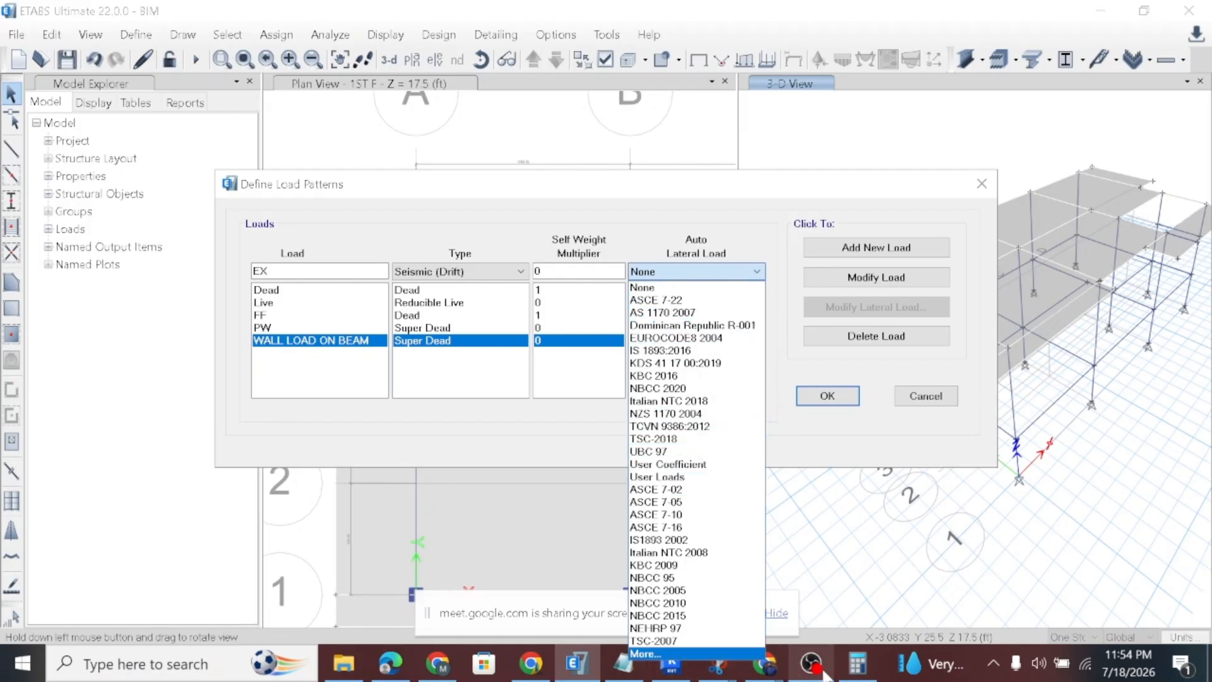
{"action": "left_click", "coordinate": [858, 662]}
{"action": "left_click", "coordinate": [623, 663]}
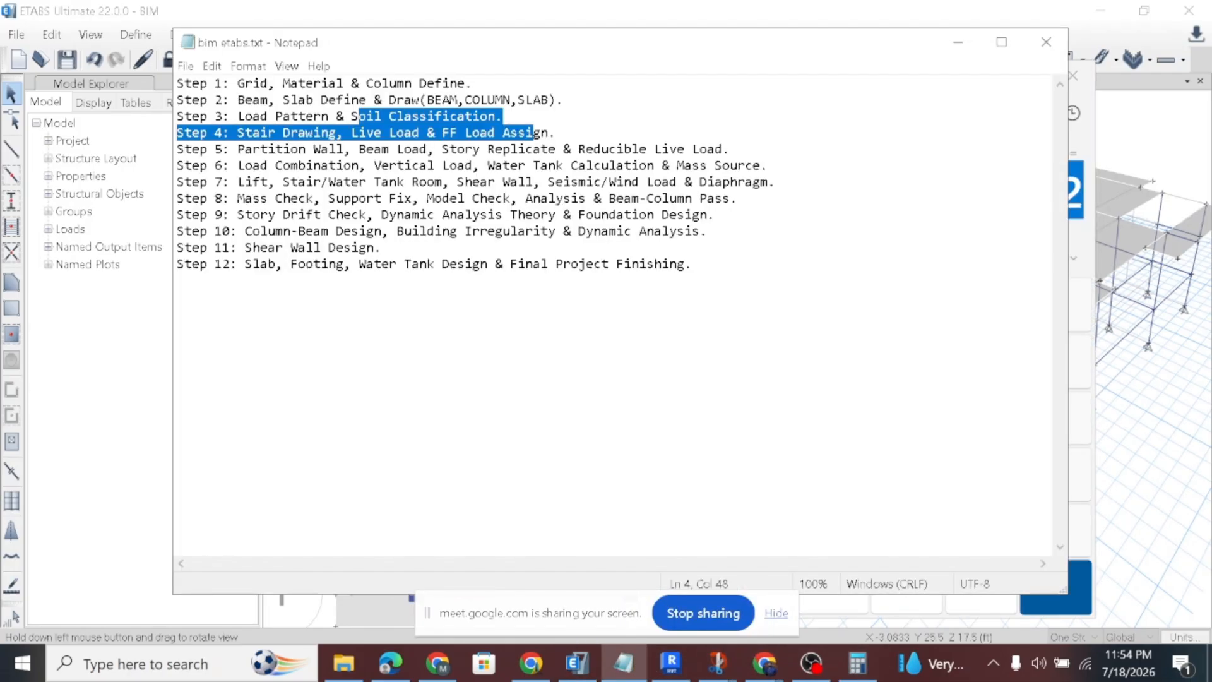
{"action": "mouse_move", "coordinate": [717, 662]}
{"action": "left_click", "coordinate": [676, 580]}
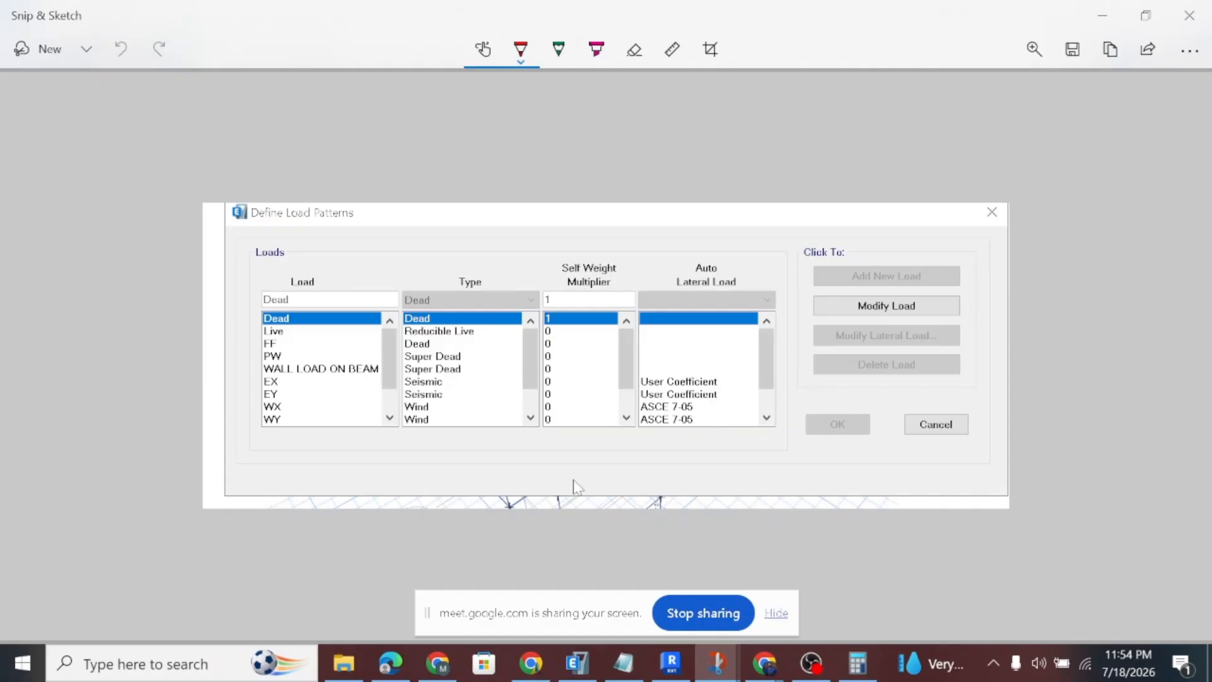
{"action": "left_click", "coordinate": [576, 662]}
Add the EX pattern with User Coefficient as its auto lateral load, and add a matching Seismic (Drift) pattern named EY.
{"action": "left_click", "coordinate": [669, 272]}
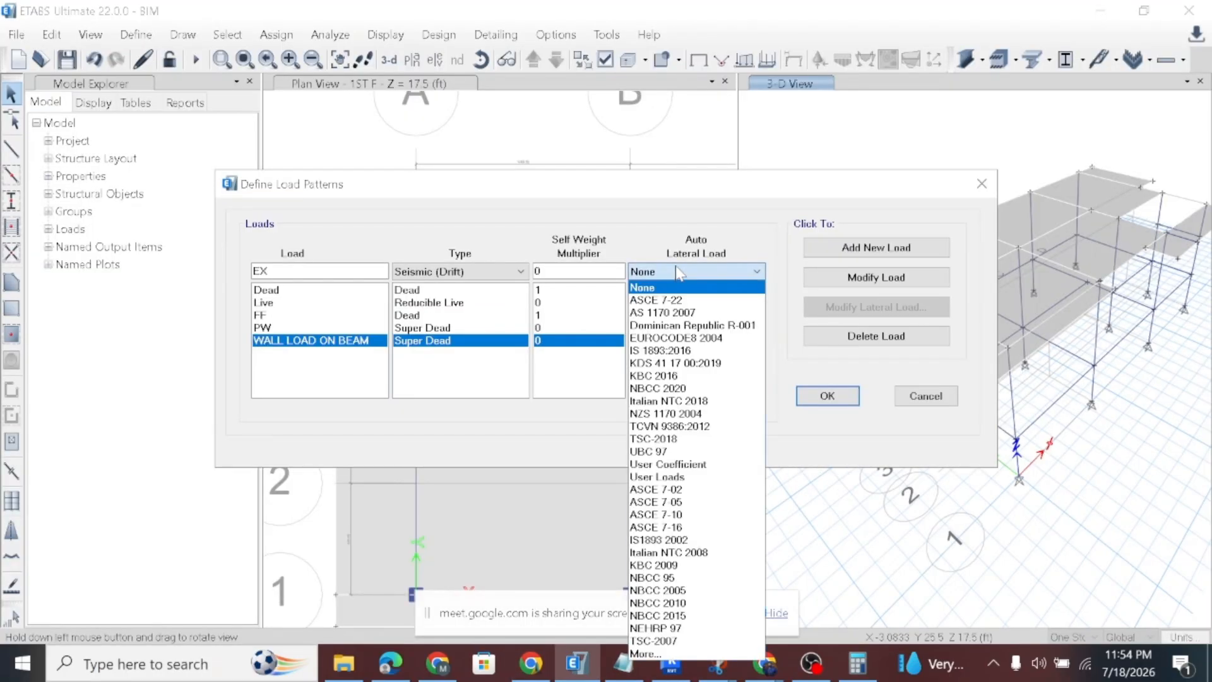
{"action": "left_click", "coordinate": [690, 470]}
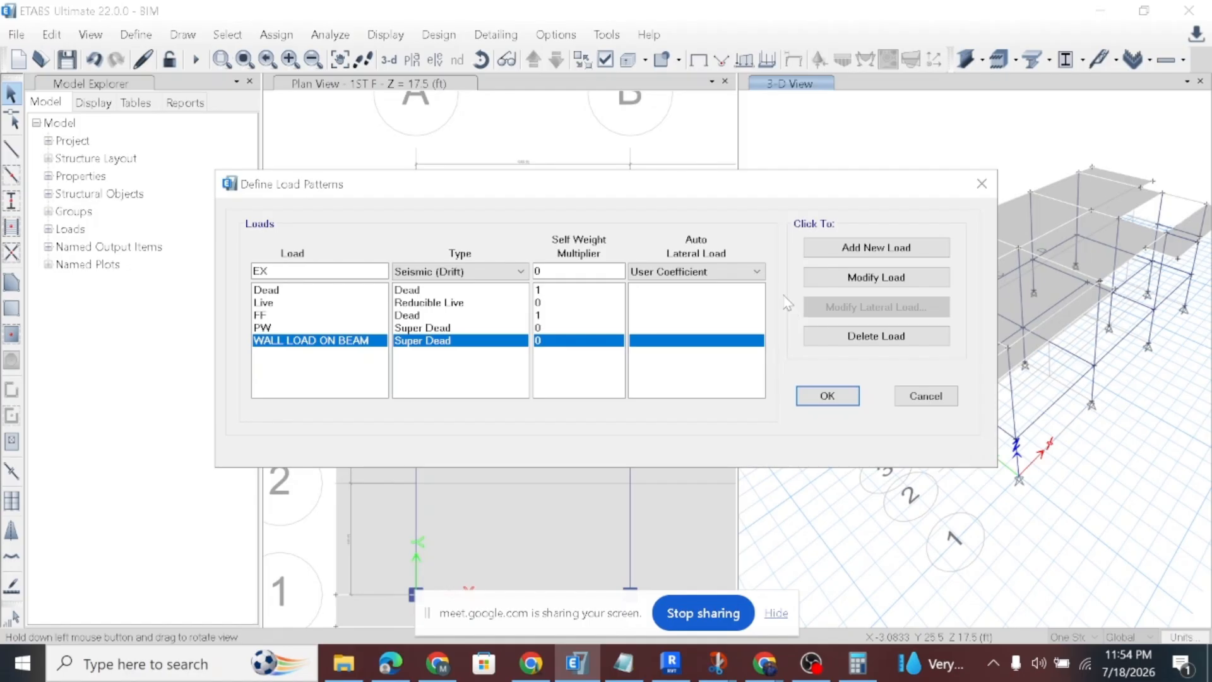
{"action": "left_click", "coordinate": [694, 271]}
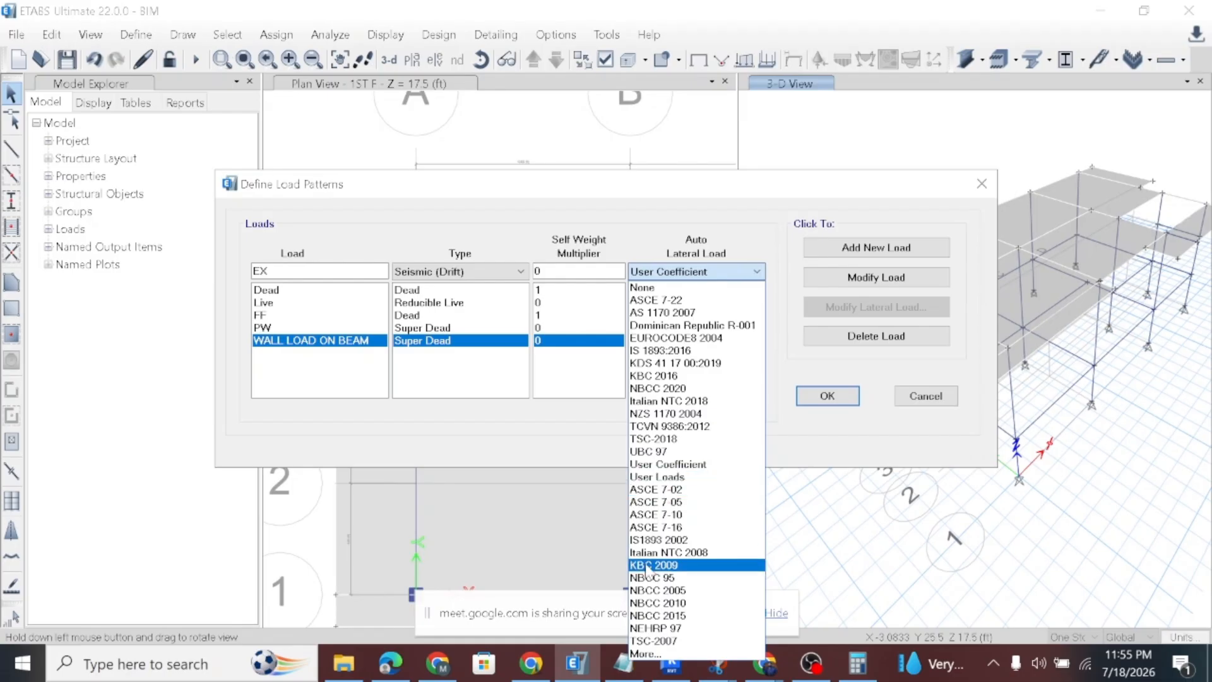
{"action": "left_click", "coordinate": [669, 466]}
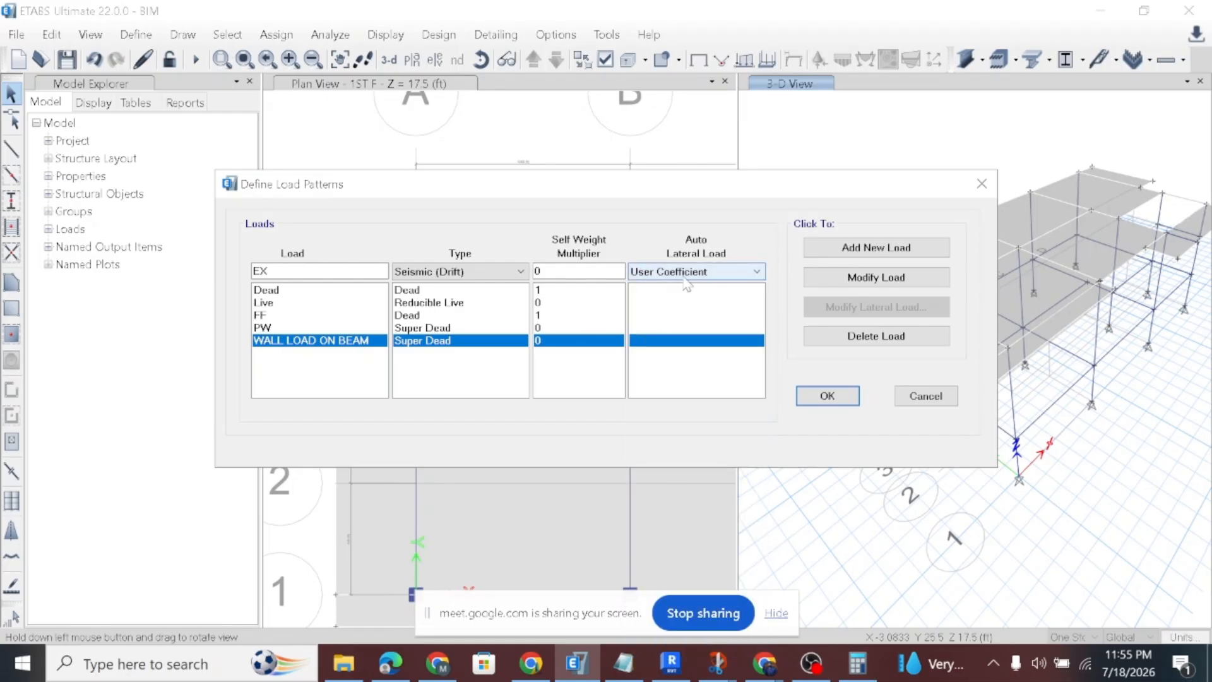
{"action": "left_click", "coordinate": [868, 249]}
{"action": "left_click", "coordinate": [316, 272]}
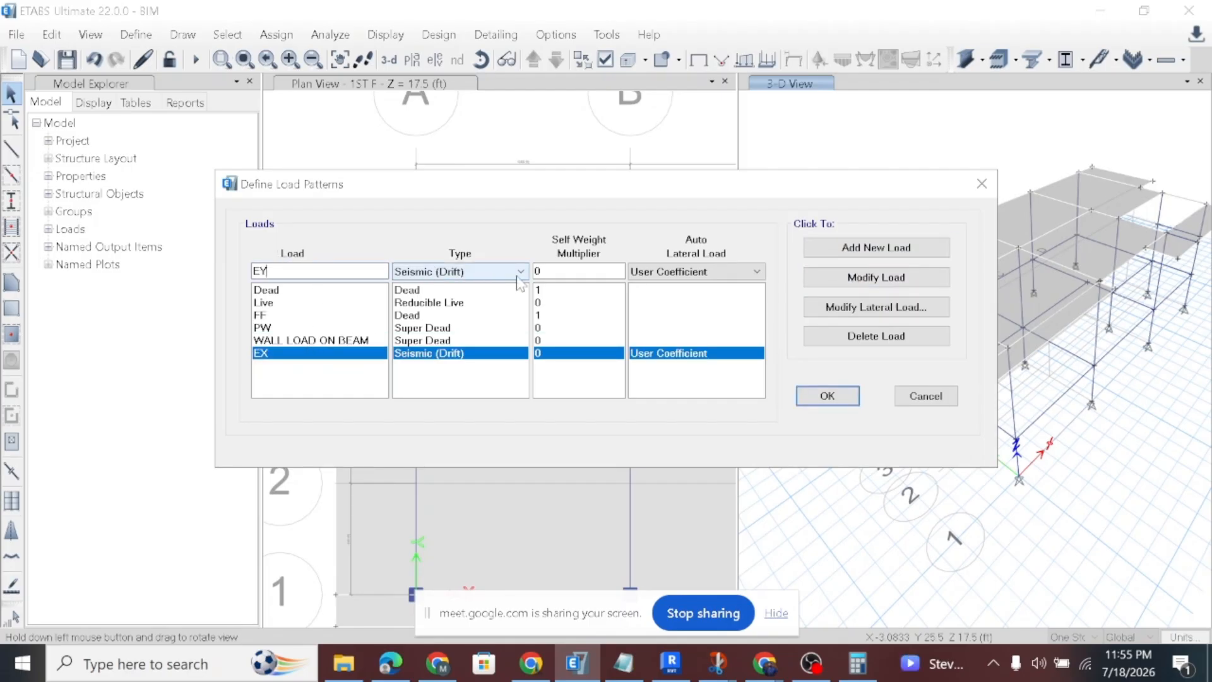
{"action": "left_click", "coordinate": [821, 249]}
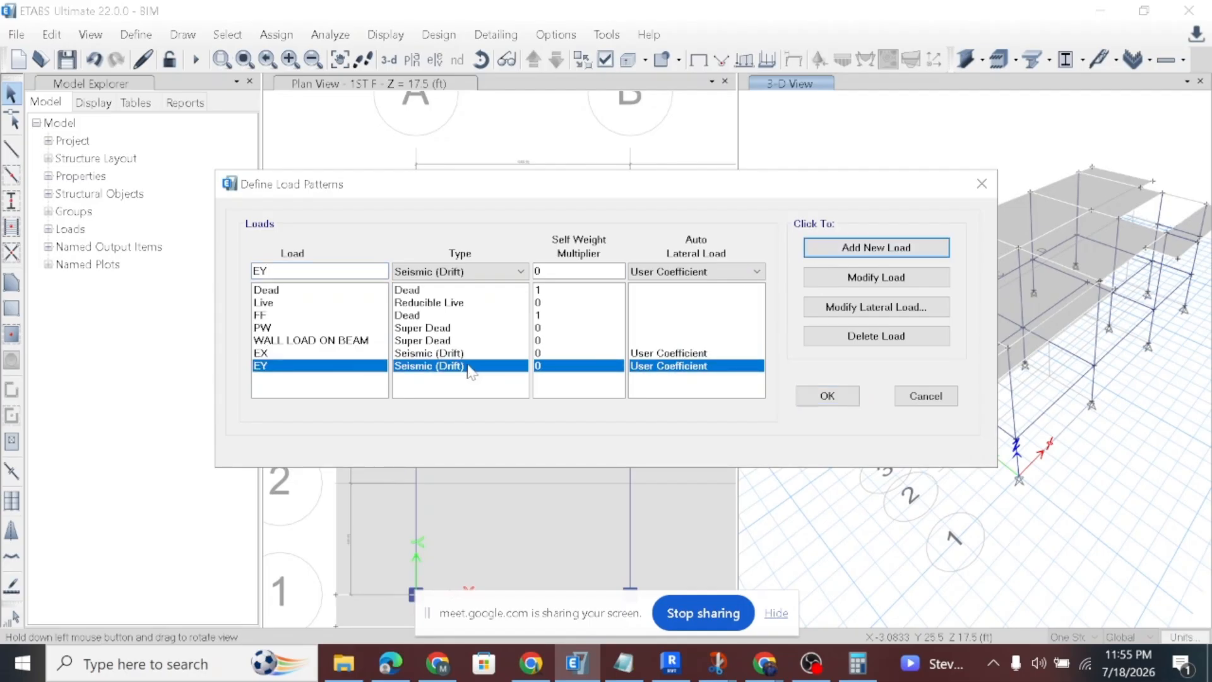
Add a load pattern named WX with type Wind and auto lateral load ASCE 7-05.
{"action": "double_click", "coordinate": [292, 273]}
{"action": "type", "text": "WX"}
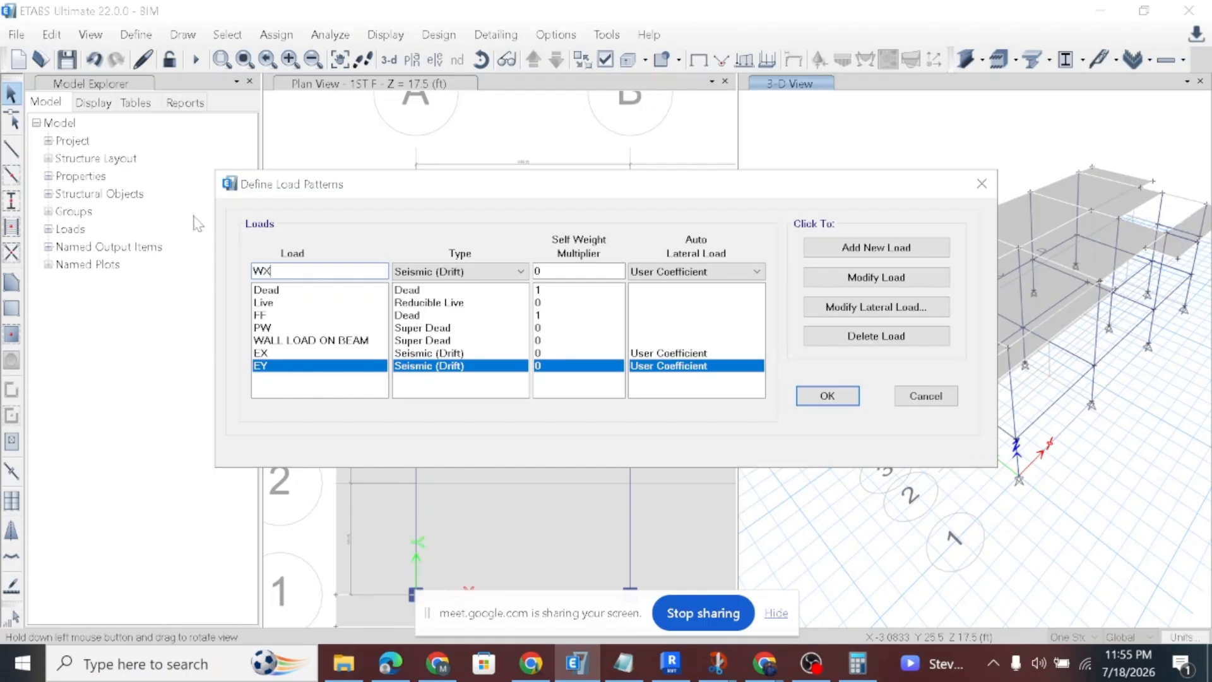
{"action": "left_click", "coordinate": [444, 273]}
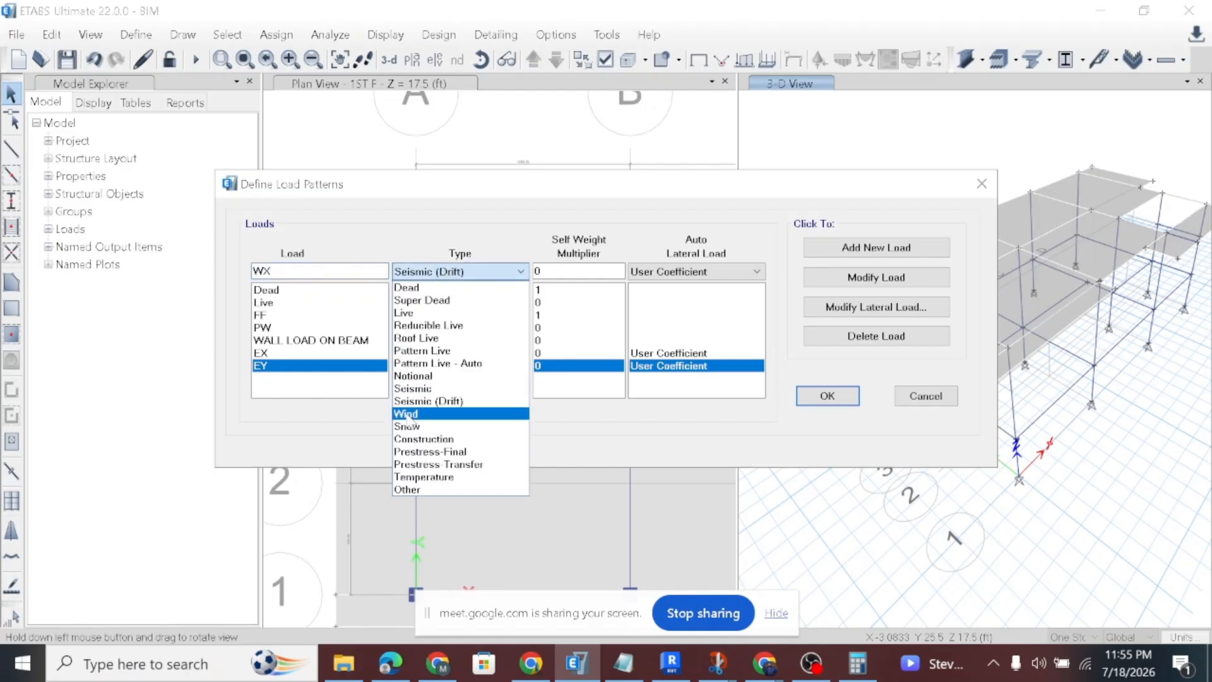
{"action": "left_click", "coordinate": [410, 414]}
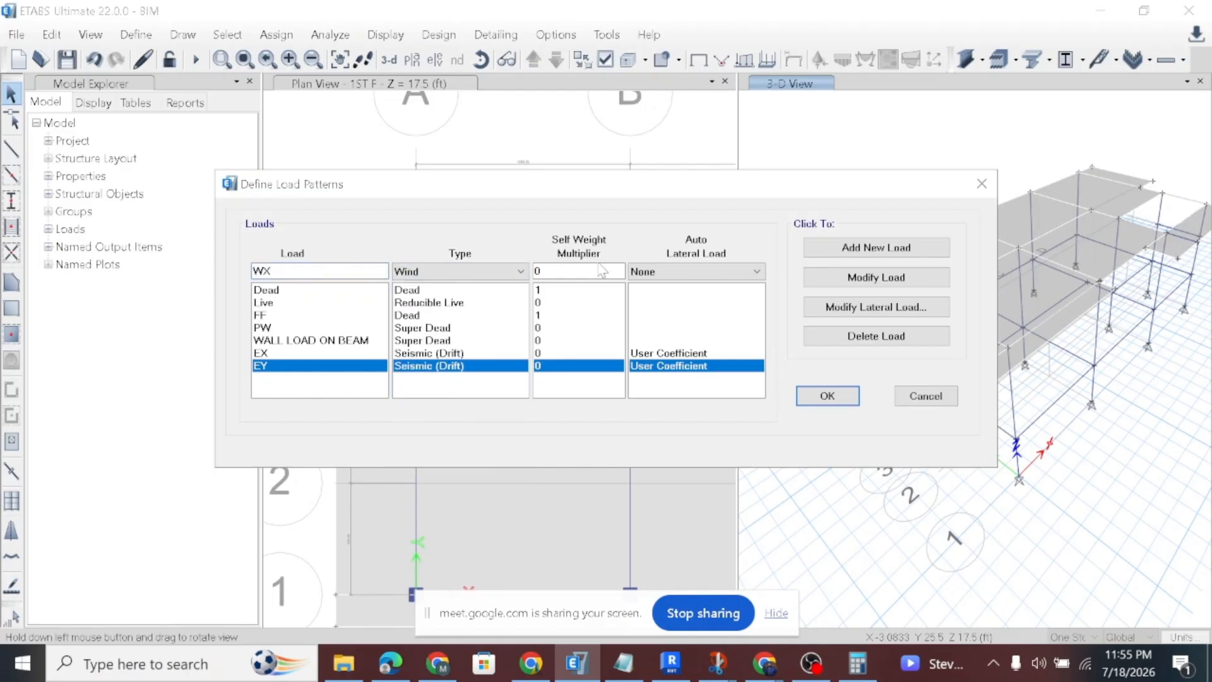
{"action": "left_click", "coordinate": [700, 271]}
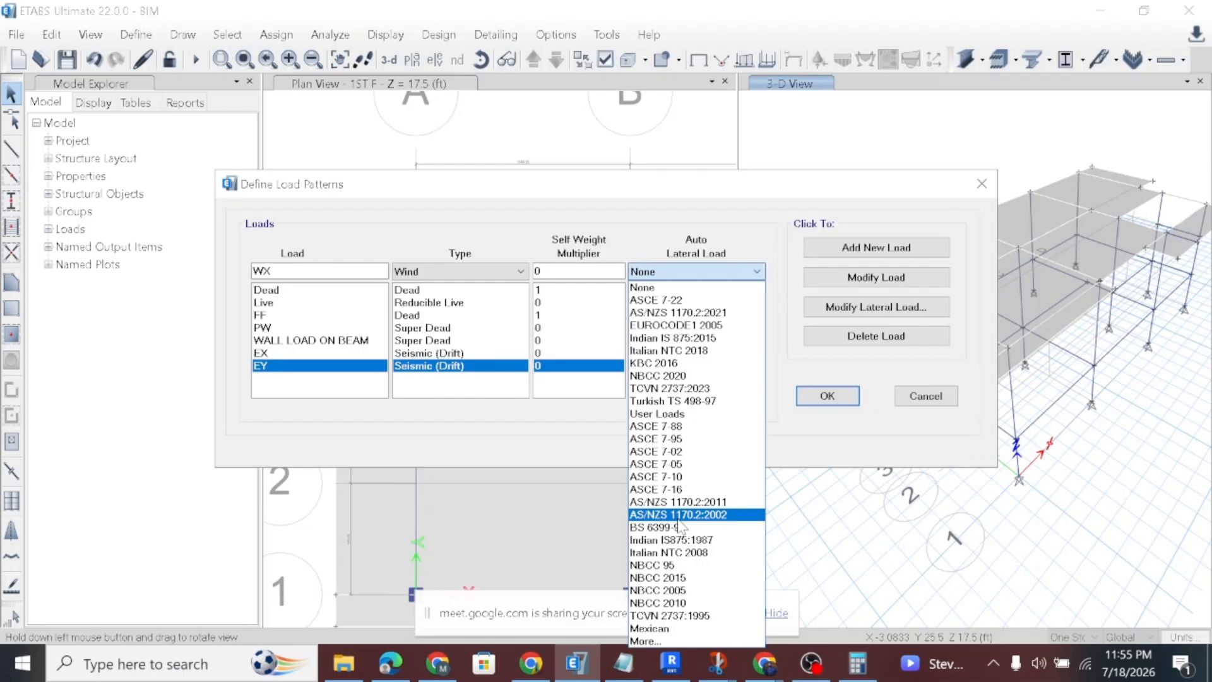
{"action": "left_click", "coordinate": [688, 464]}
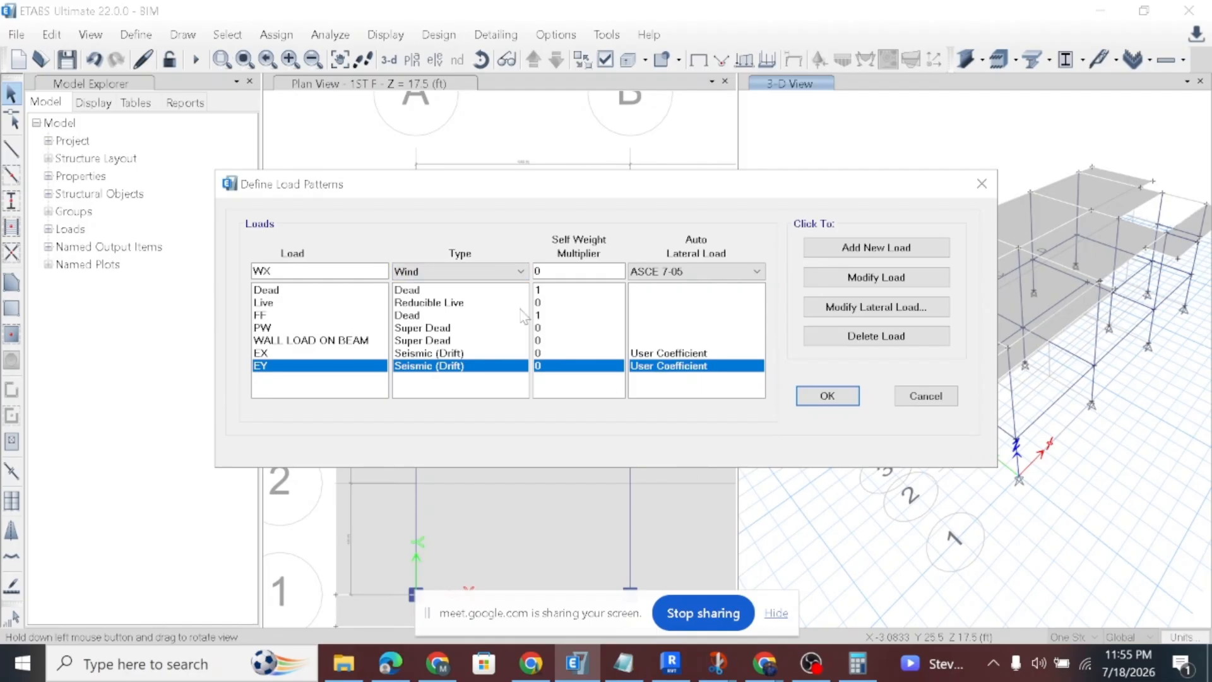
{"action": "left_click", "coordinate": [820, 252]}
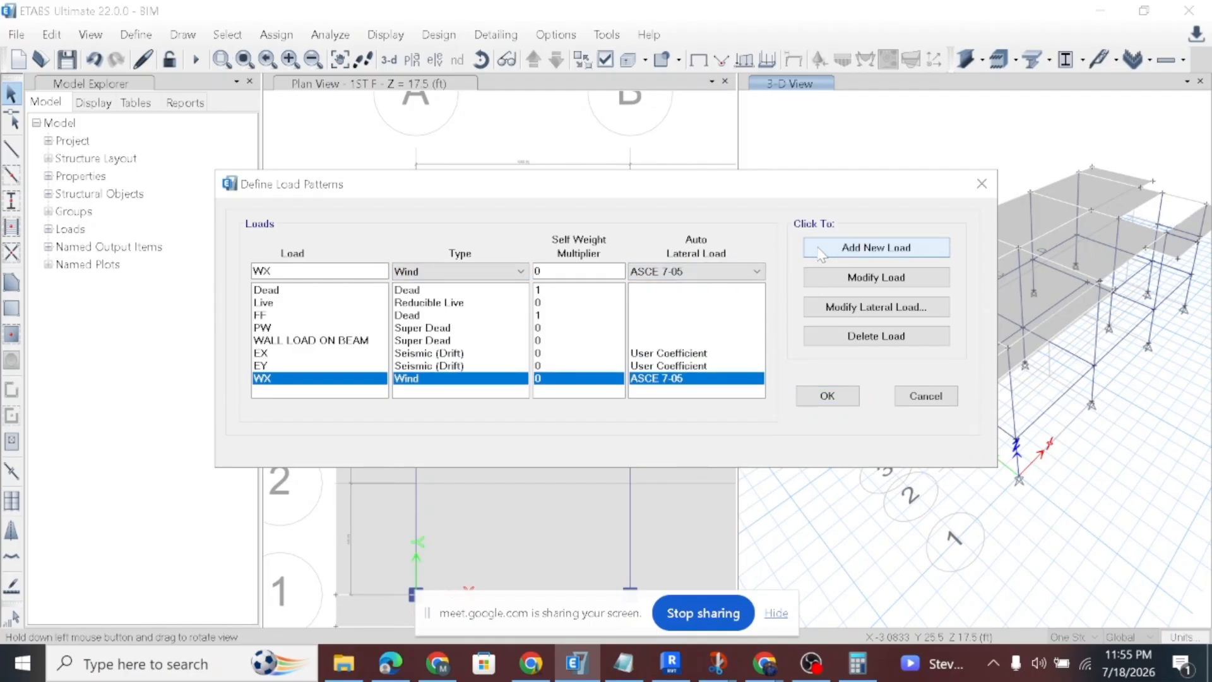
Add a load pattern named WY with type Wind and auto lateral load ASCE 7-05.
{"action": "left_click", "coordinate": [270, 271]}
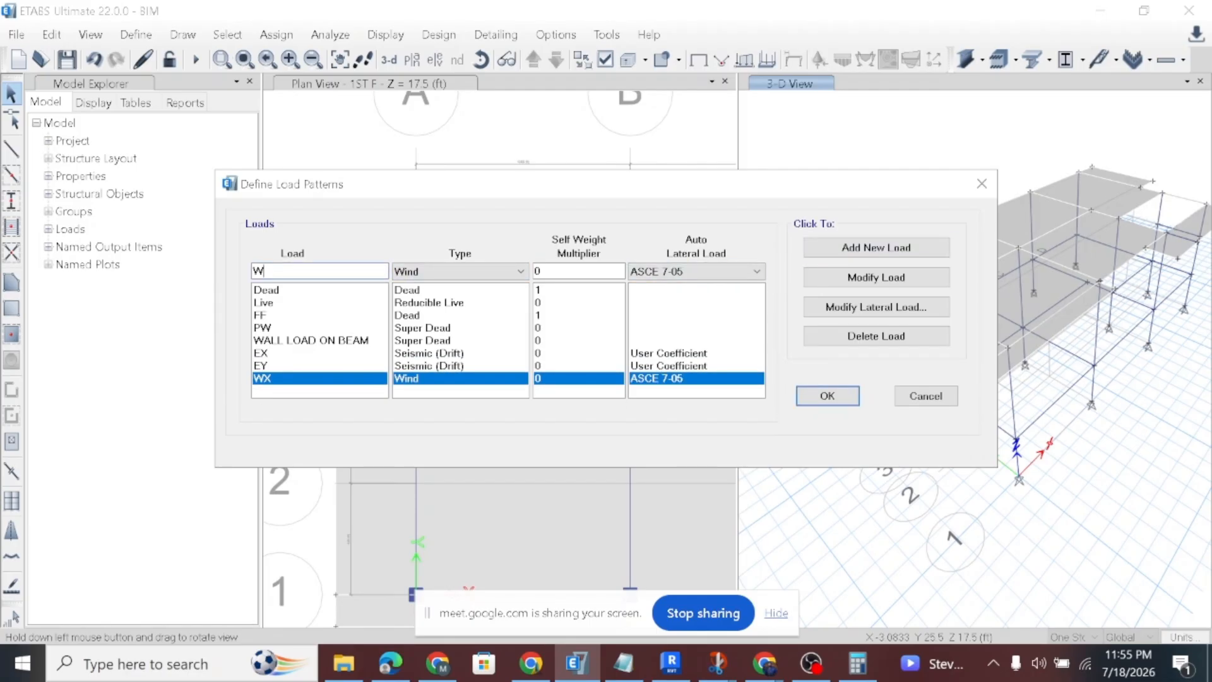
{"action": "left_click", "coordinate": [694, 270]}
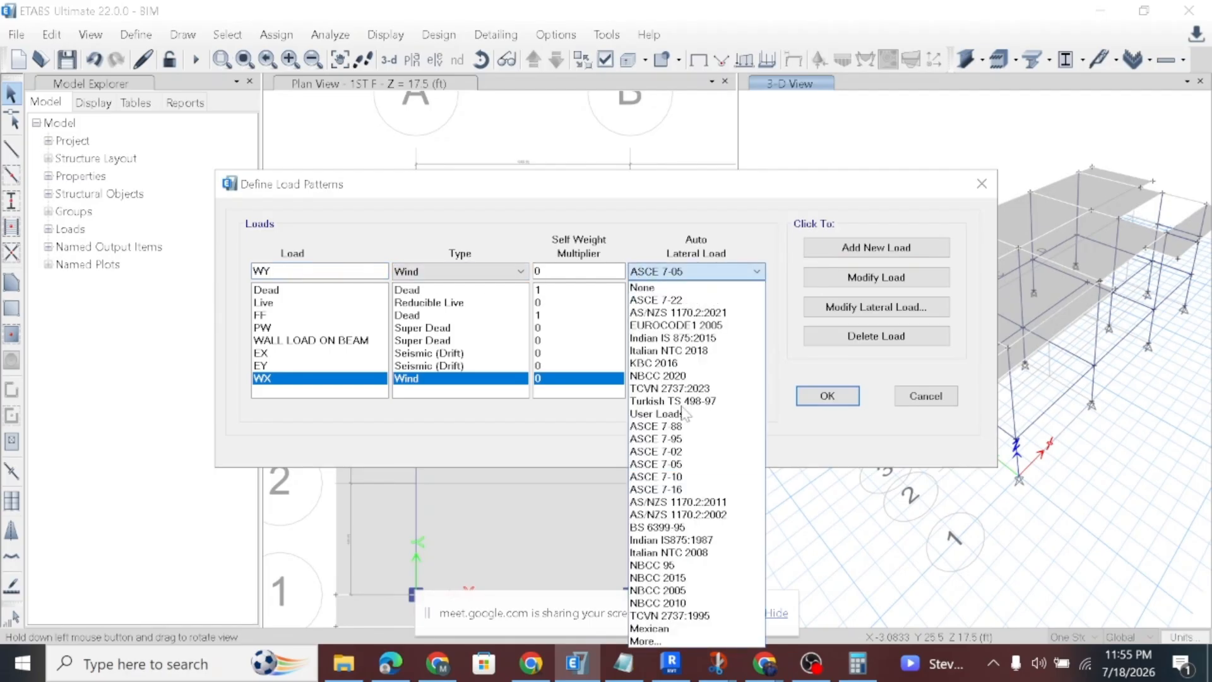
{"action": "left_click", "coordinate": [684, 465]}
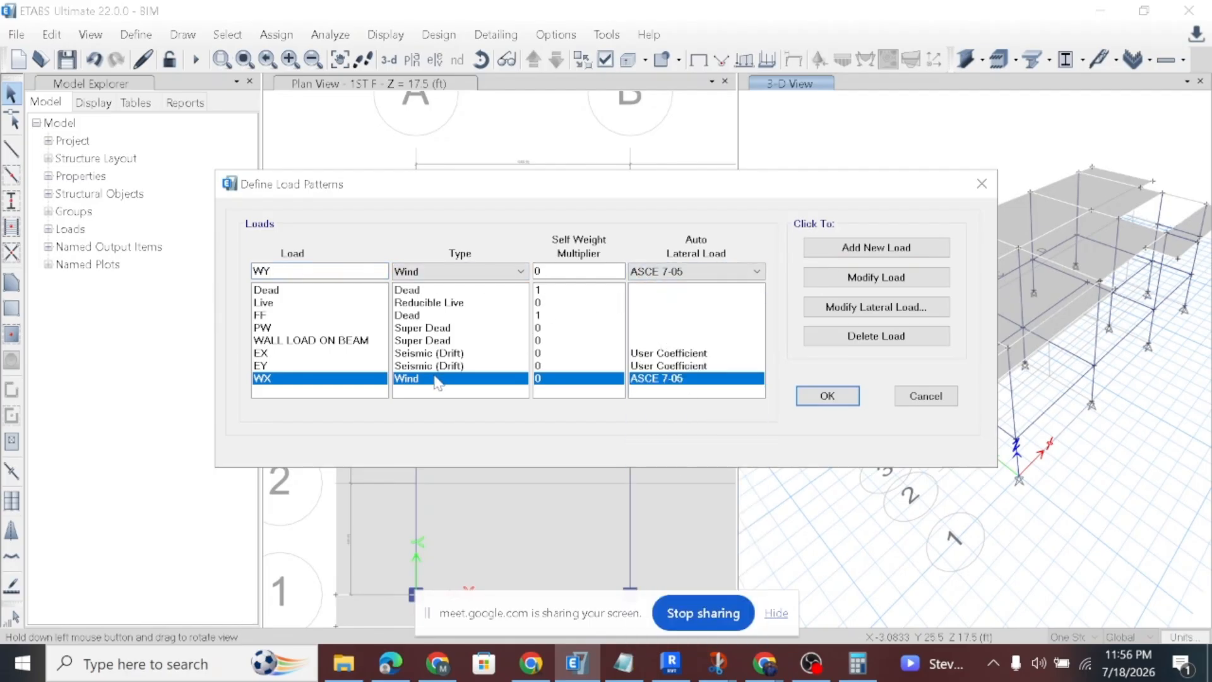
{"action": "left_click", "coordinate": [849, 248]}
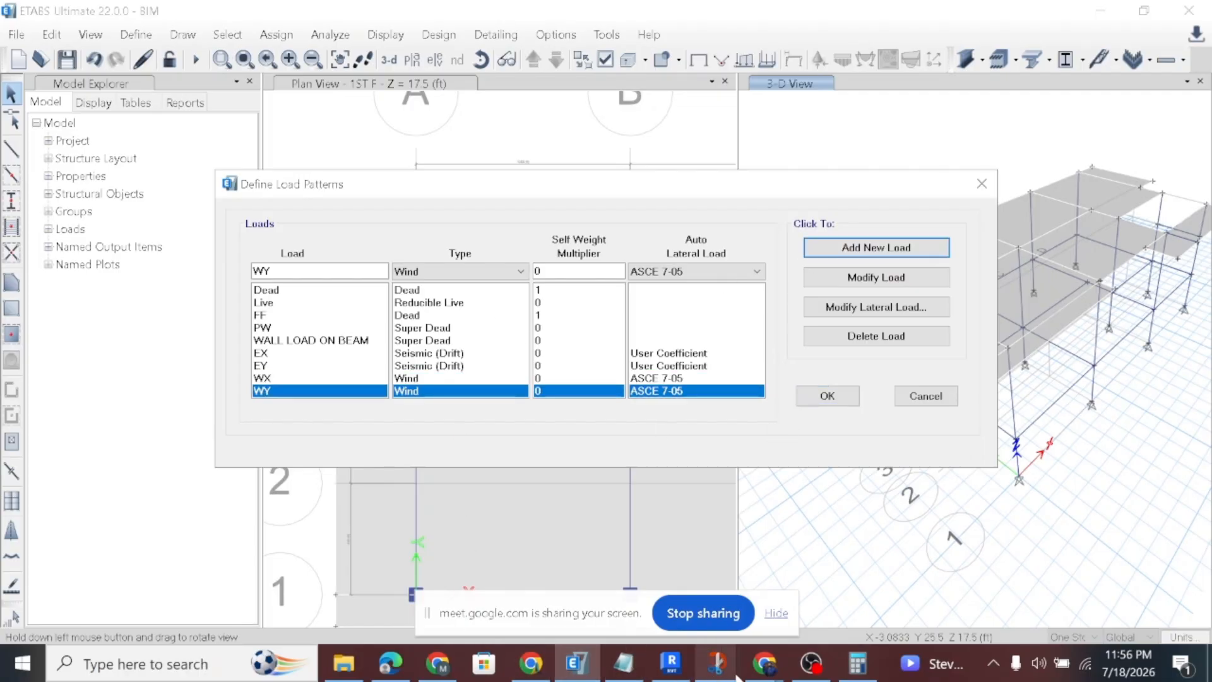
{"action": "left_click", "coordinate": [814, 664]}
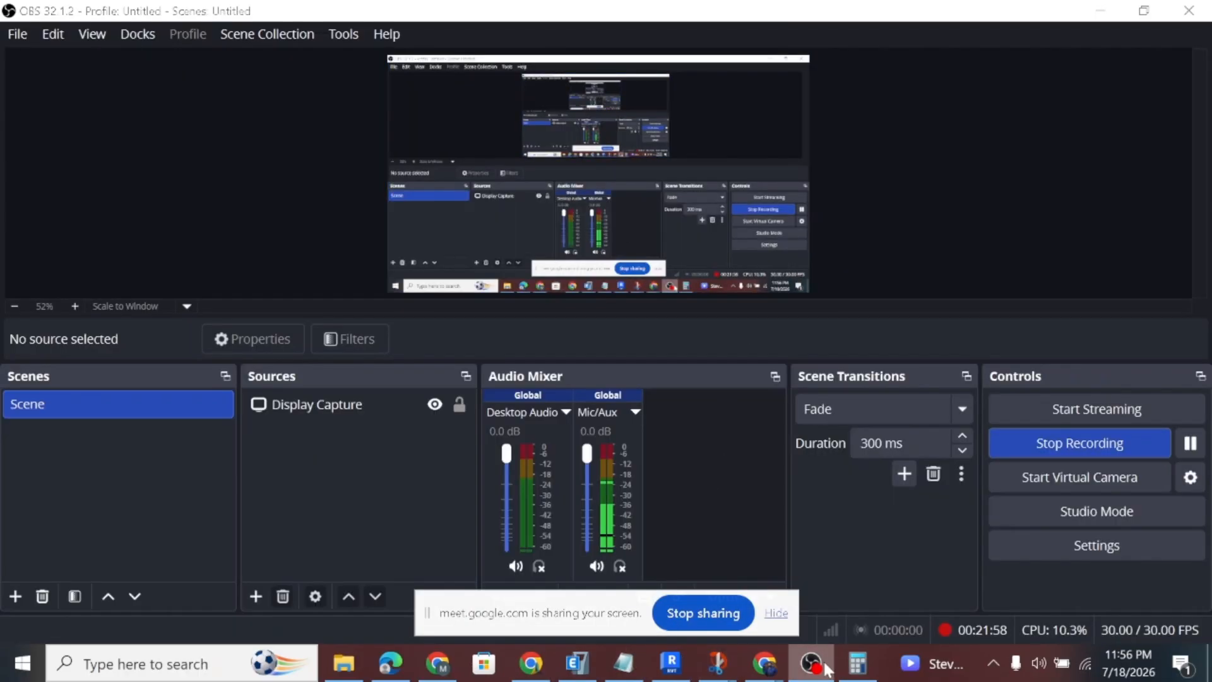
Add a load pattern named FLUID LOAD with type Live, checking the type against the Snip & Sketch reference screenshot.
{"action": "left_click", "coordinate": [714, 669]}
{"action": "left_click", "coordinate": [762, 583]}
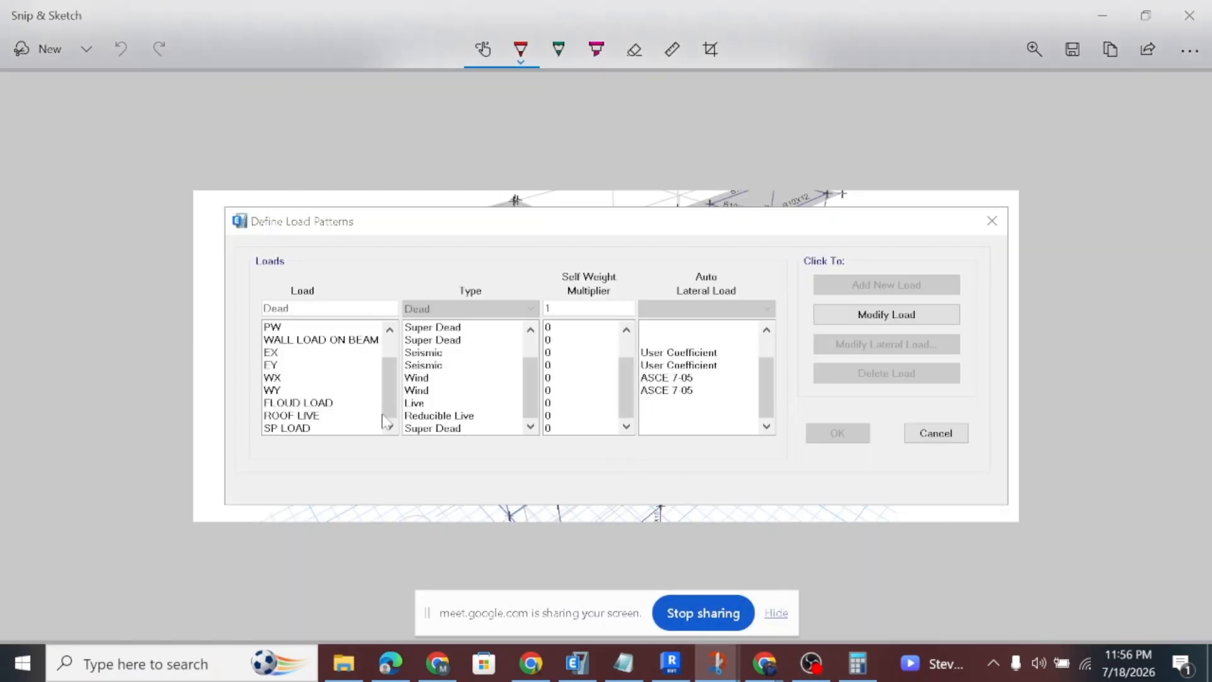
{"action": "left_click", "coordinate": [576, 667]}
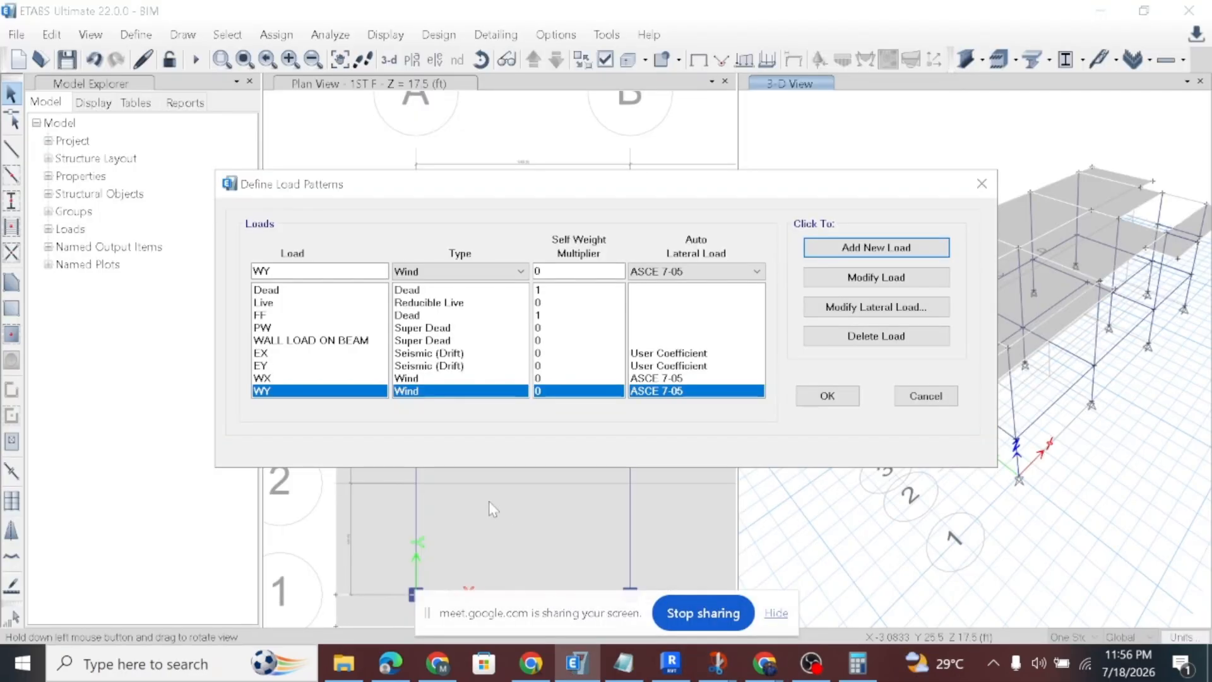
{"action": "left_click", "coordinate": [854, 248]}
{"action": "left_click", "coordinate": [713, 283]}
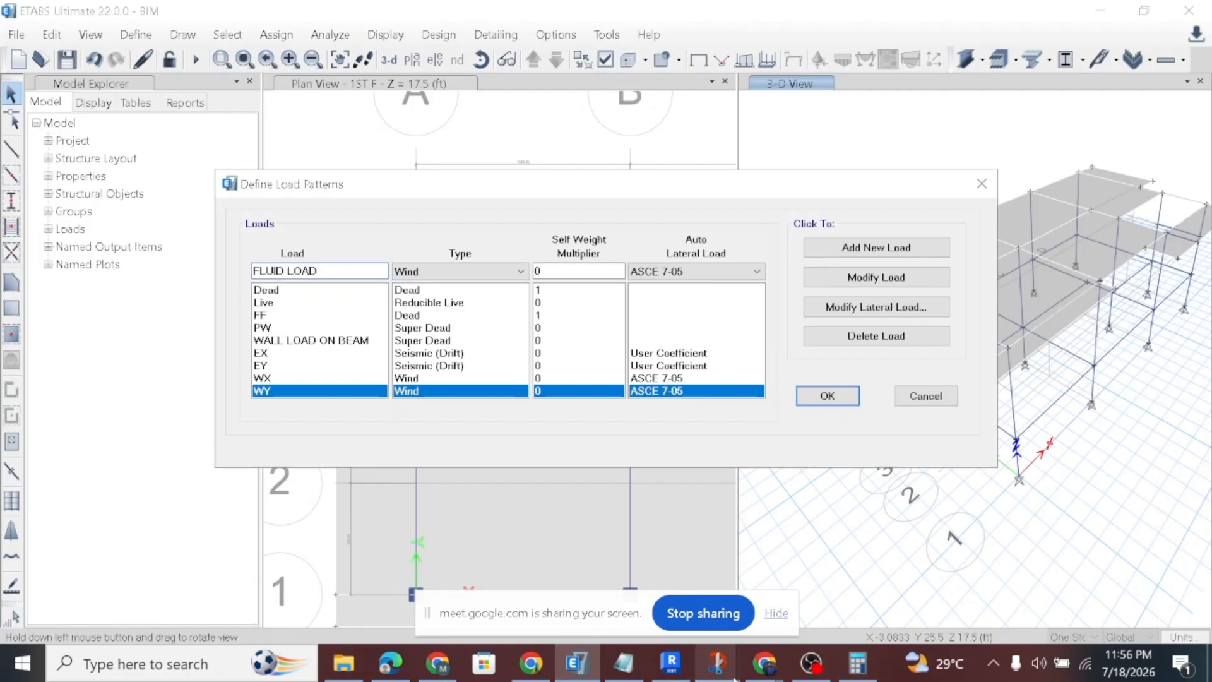
{"action": "mouse_move", "coordinate": [717, 663]}
{"action": "left_click", "coordinate": [752, 568]}
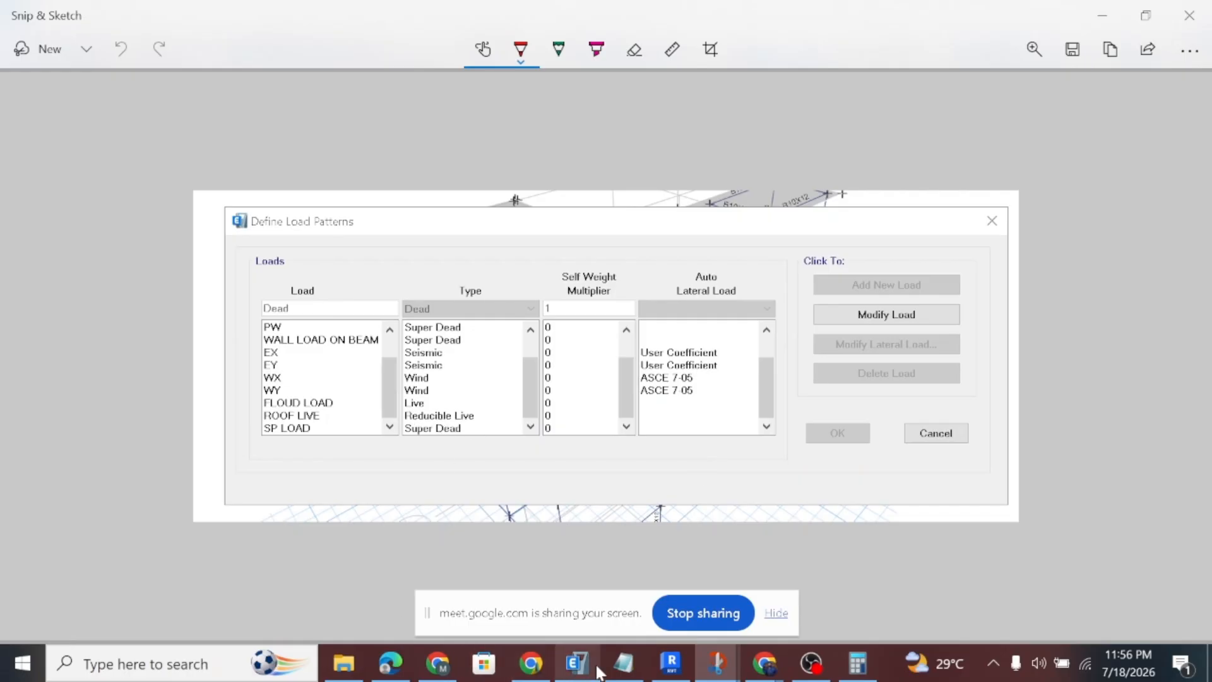
{"action": "left_click", "coordinate": [577, 662]}
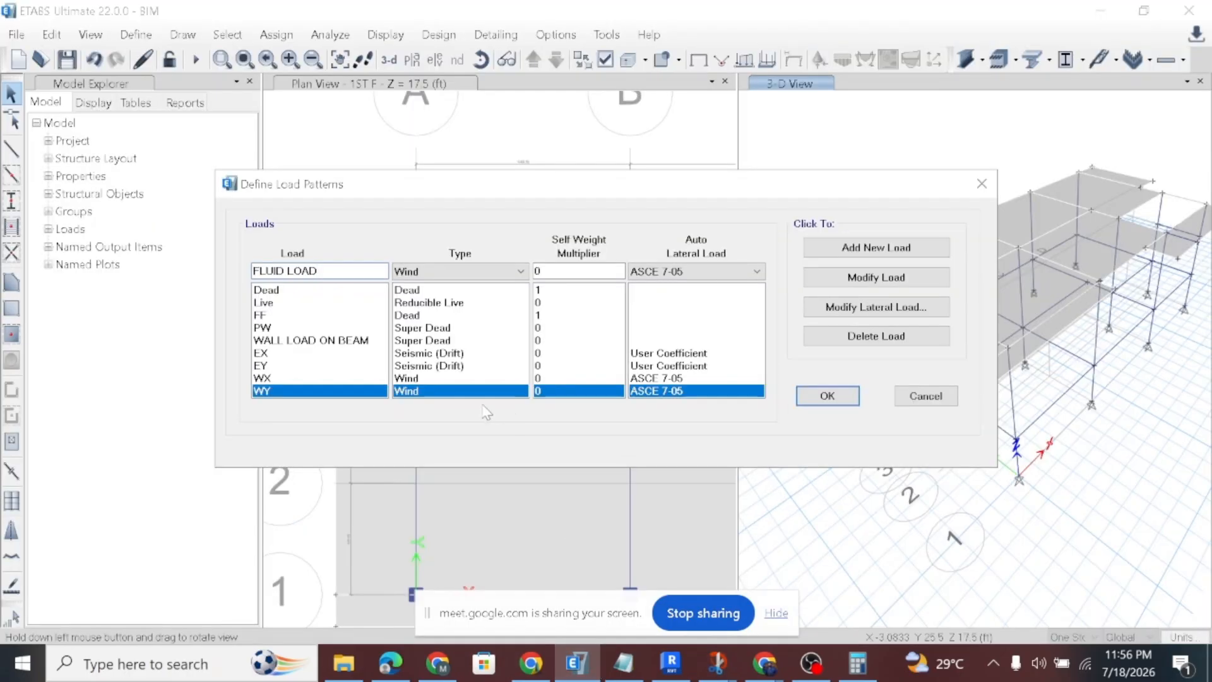
{"action": "left_click", "coordinate": [452, 271]}
{"action": "left_click", "coordinate": [438, 312]}
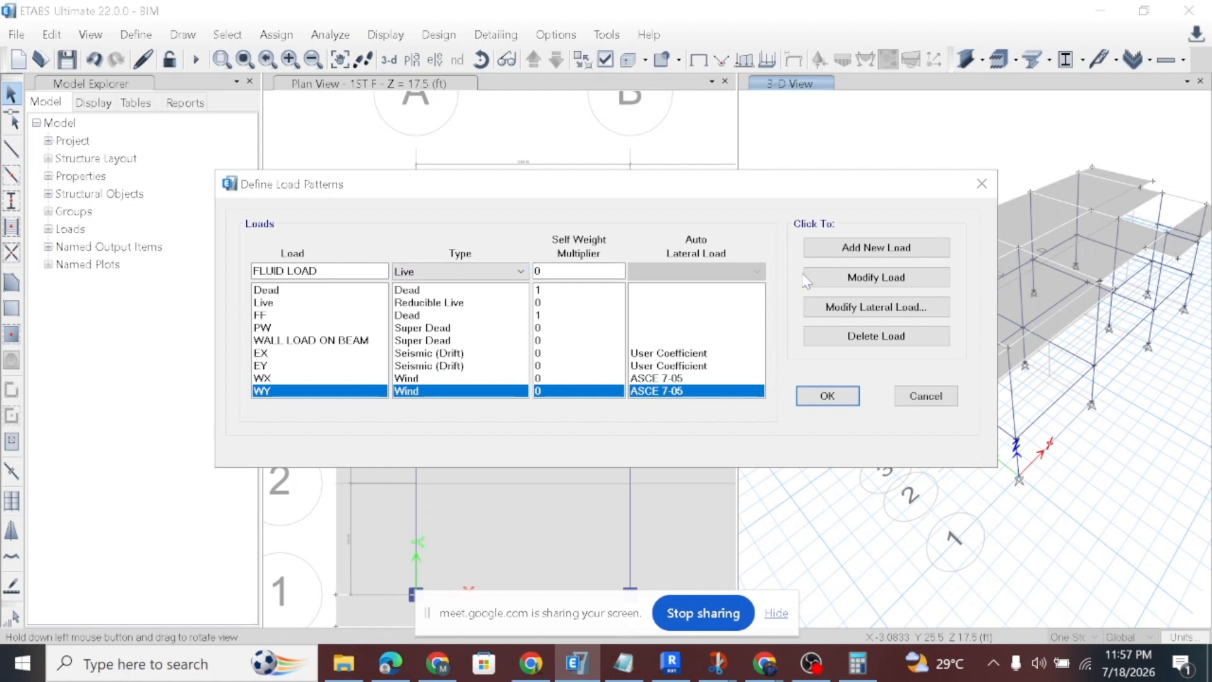
{"action": "left_click", "coordinate": [827, 248]}
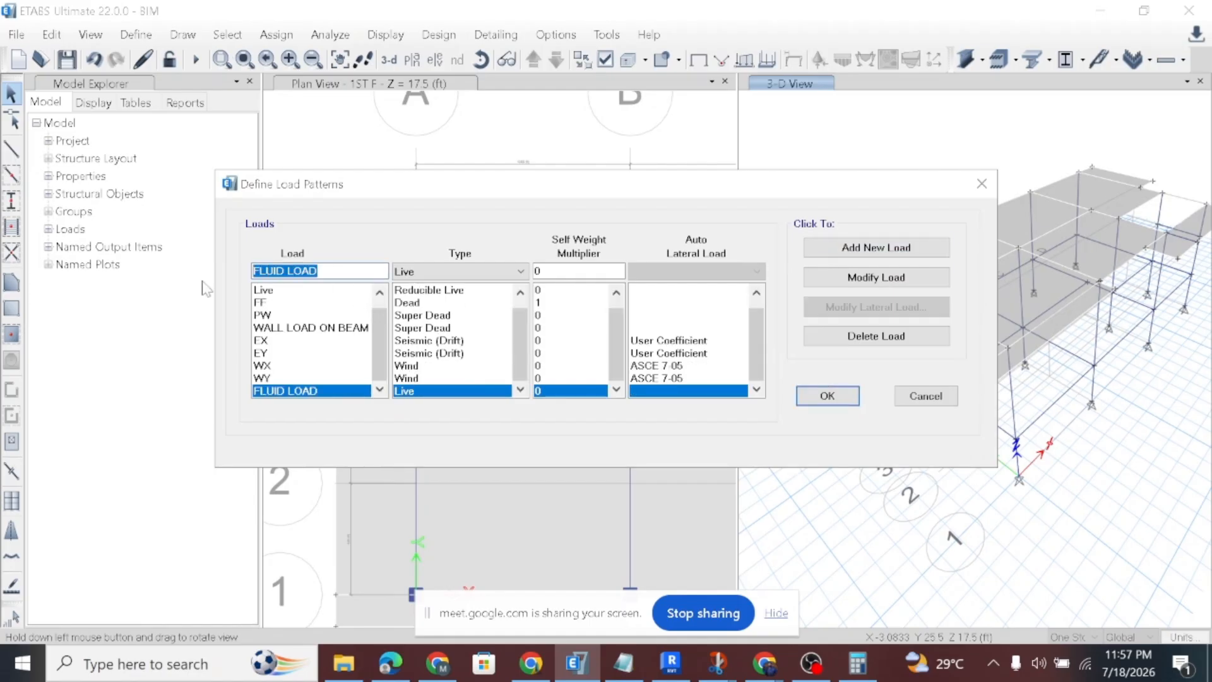
Enter ROOF LIVE as the new load pattern's name and set its type to Reducible Live.
{"action": "type", "text": "ROOF LIVE"}
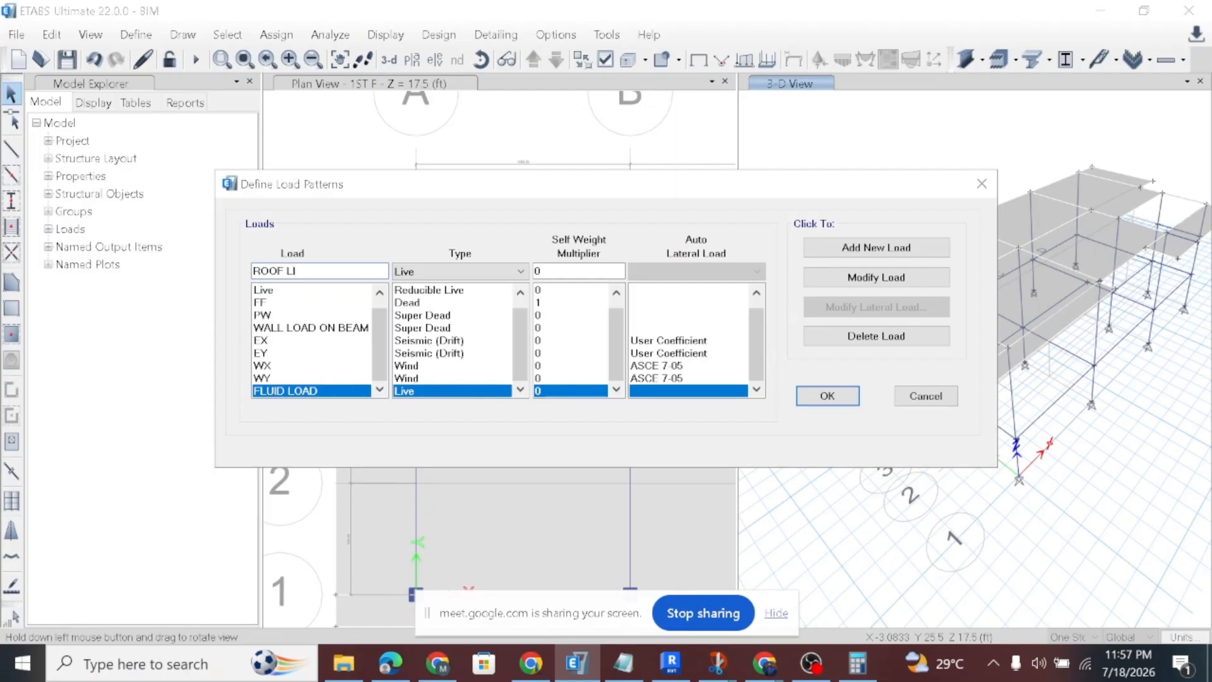
{"action": "left_click", "coordinate": [415, 274]}
{"action": "left_click", "coordinate": [434, 324]}
Switch to Google Meet, admit the waiting guest to the call, and return to ETABS.
{"action": "left_click", "coordinate": [530, 663]}
{"action": "mouse_move", "coordinate": [764, 663]}
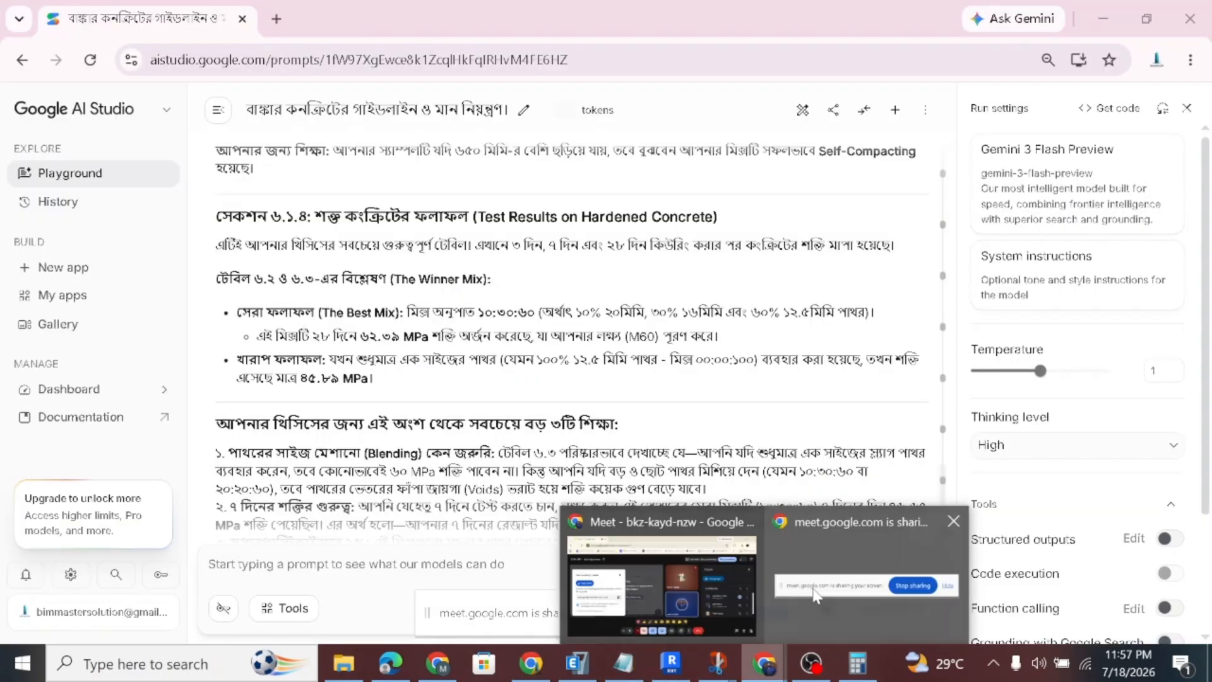
{"action": "left_click", "coordinate": [628, 587]}
{"action": "left_click", "coordinate": [1094, 417]}
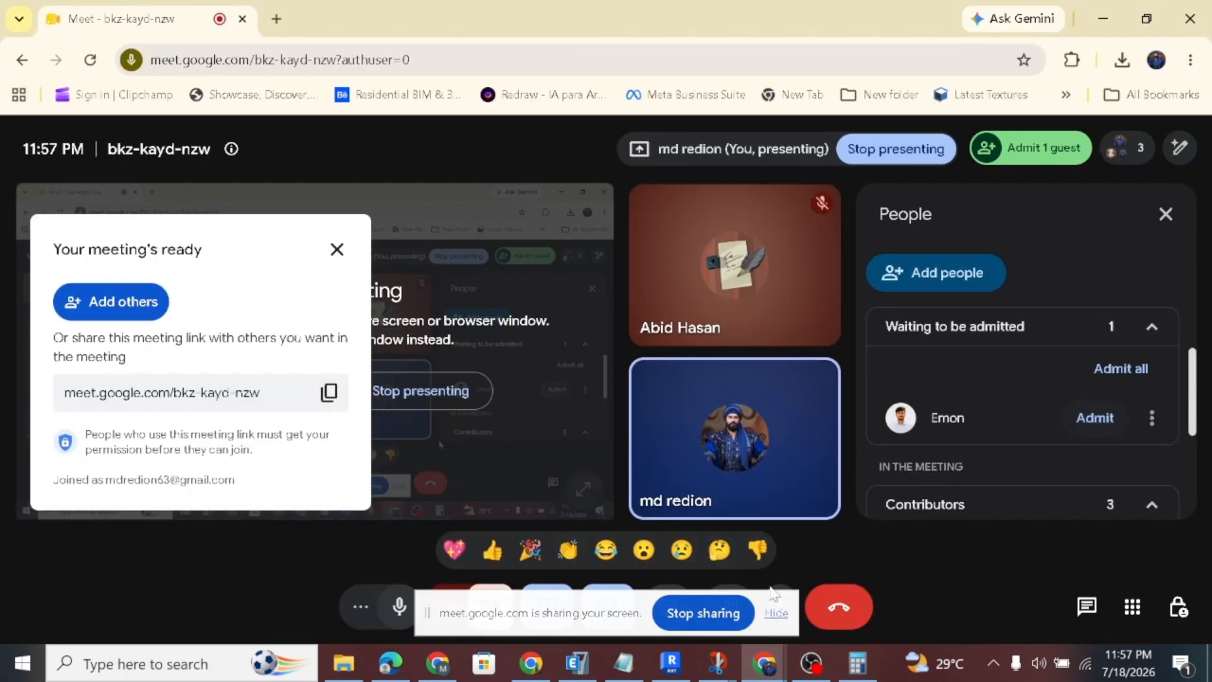
{"action": "mouse_move", "coordinate": [571, 663]}
{"action": "left_click", "coordinate": [573, 624]}
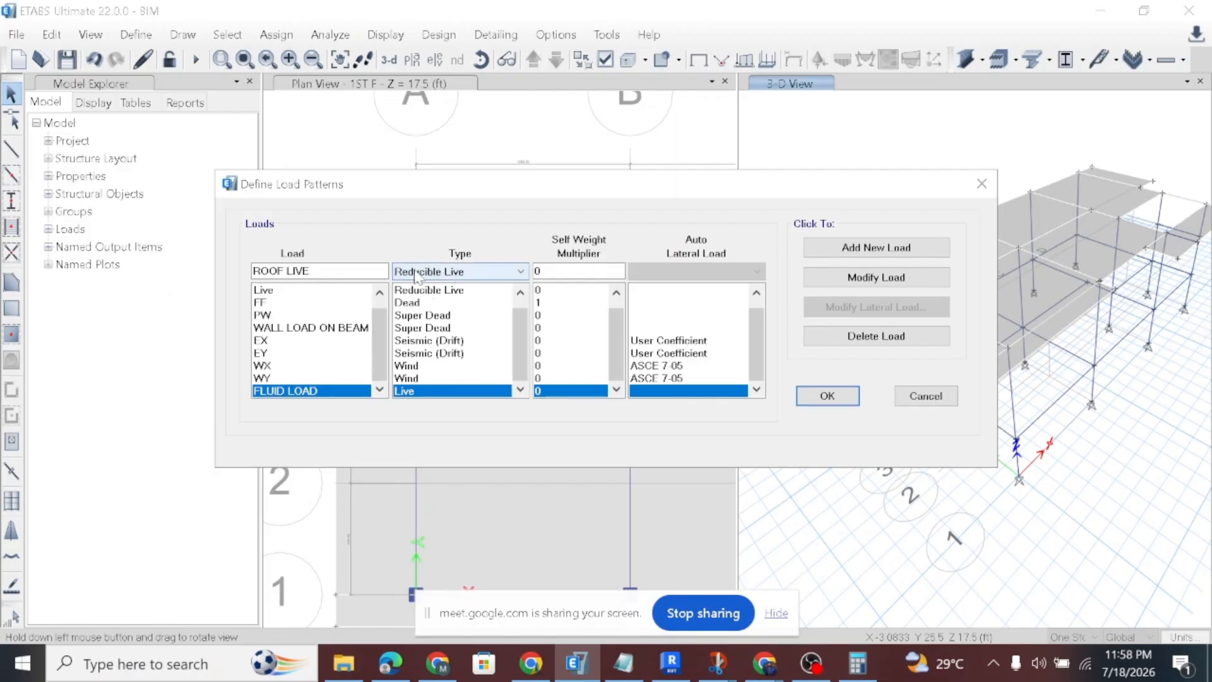
Keep the pending edit and add the ROOF LIVE pattern to the load pattern list.
{"action": "left_click", "coordinate": [827, 396]}
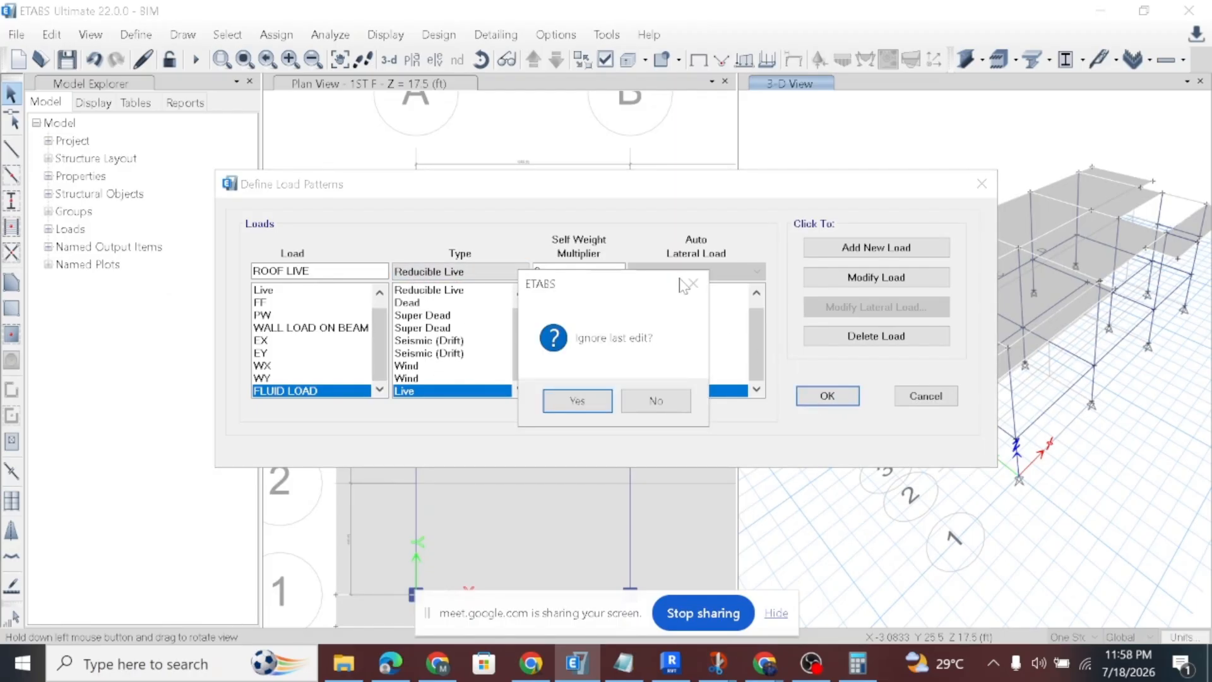
{"action": "left_click", "coordinate": [656, 400]}
{"action": "left_click", "coordinate": [849, 248]}
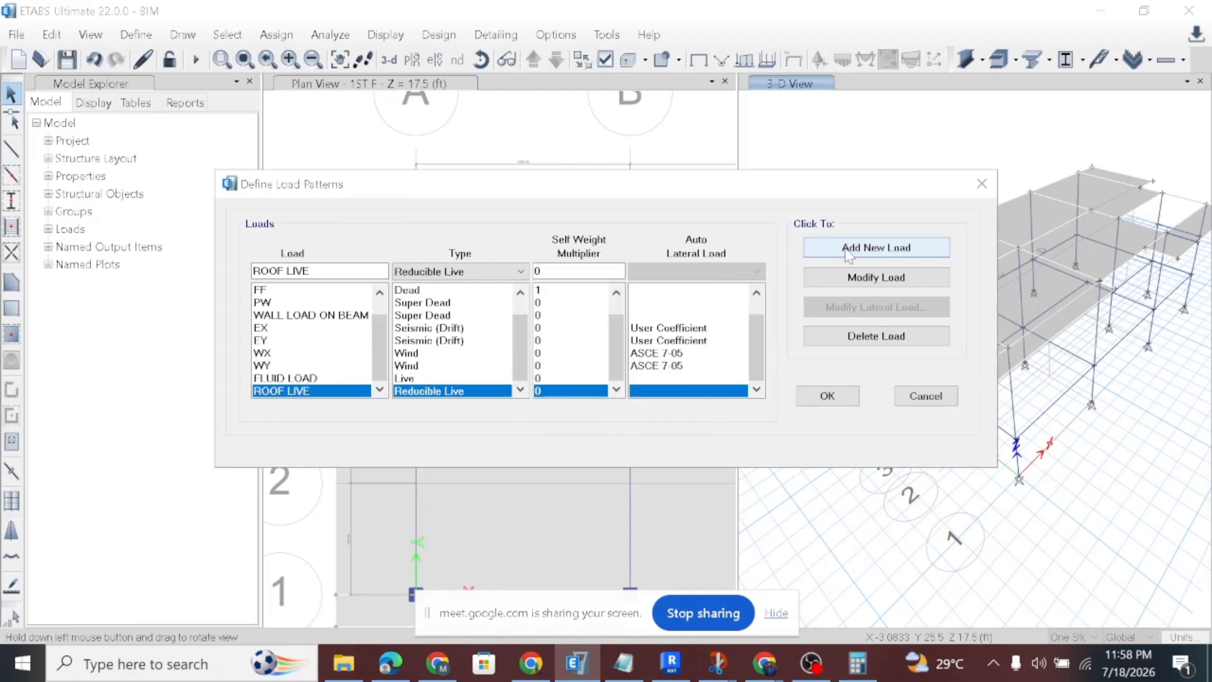
Go through the defined load patterns from Dead to EX and accept the load pattern definitions.
{"action": "scroll", "coordinate": [303, 330], "scroll_direction": "up", "scroll_amount": 1}
{"action": "scroll", "coordinate": [305, 329], "scroll_direction": "down", "scroll_amount": 1}
{"action": "scroll", "coordinate": [305, 328], "scroll_direction": "up", "scroll_amount": 1}
{"action": "left_click", "coordinate": [278, 290]}
{"action": "left_click", "coordinate": [277, 302]}
{"action": "left_click", "coordinate": [282, 315]}
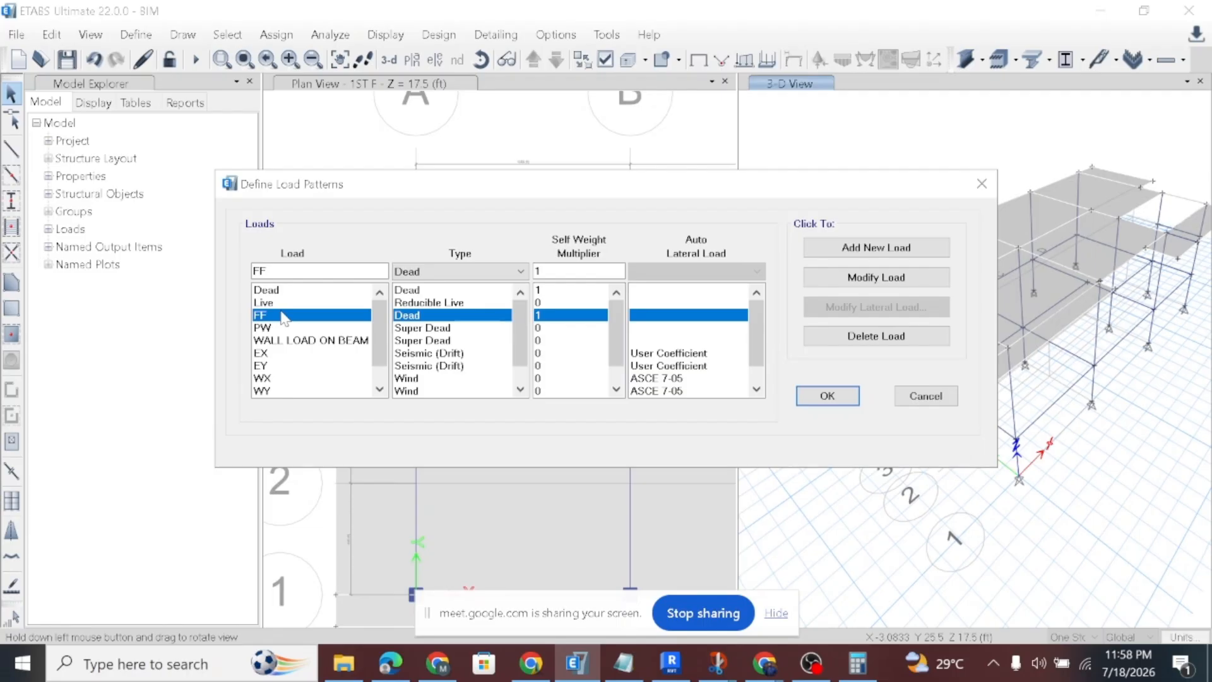
{"action": "left_click", "coordinate": [284, 327]}
{"action": "left_click", "coordinate": [299, 341]}
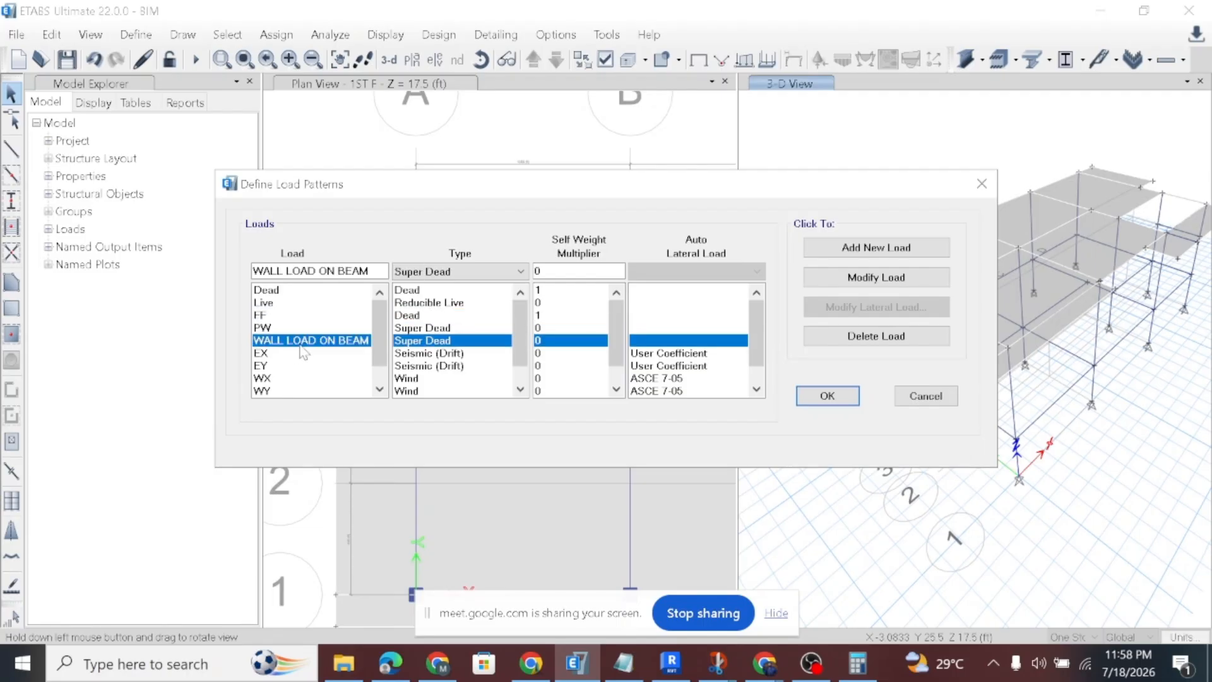
{"action": "left_click", "coordinate": [302, 353]}
{"action": "scroll", "coordinate": [294, 358], "scroll_direction": "down", "scroll_amount": 1}
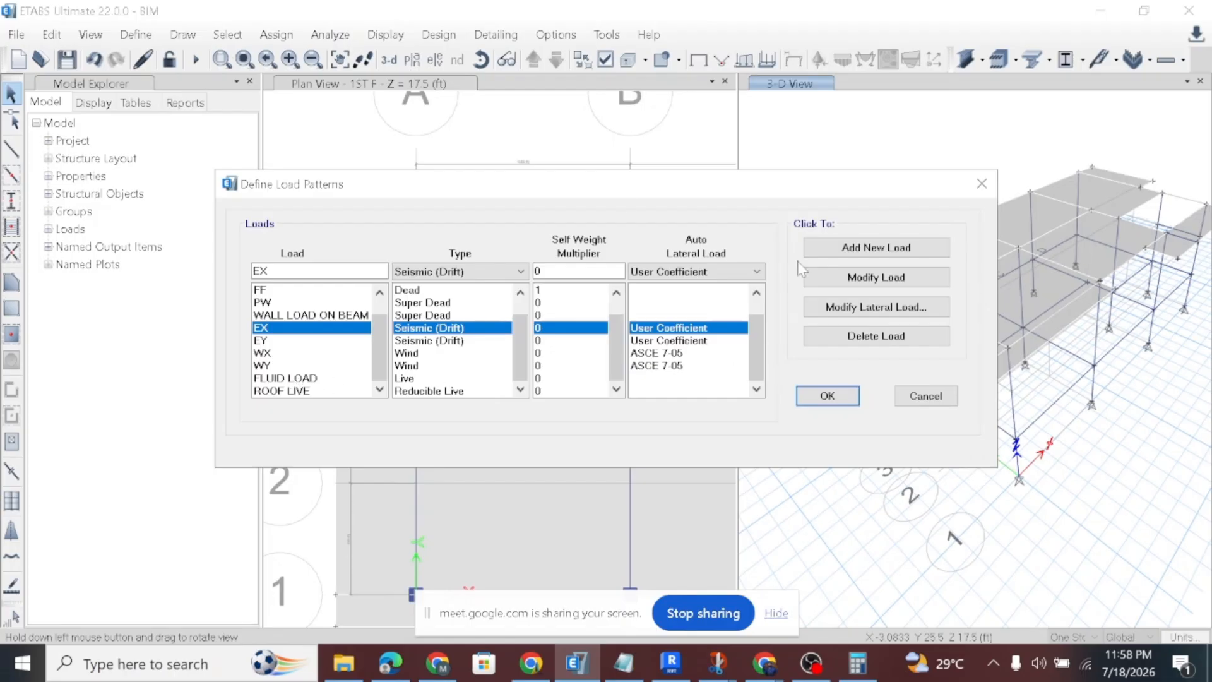
{"action": "left_click", "coordinate": [819, 396]}
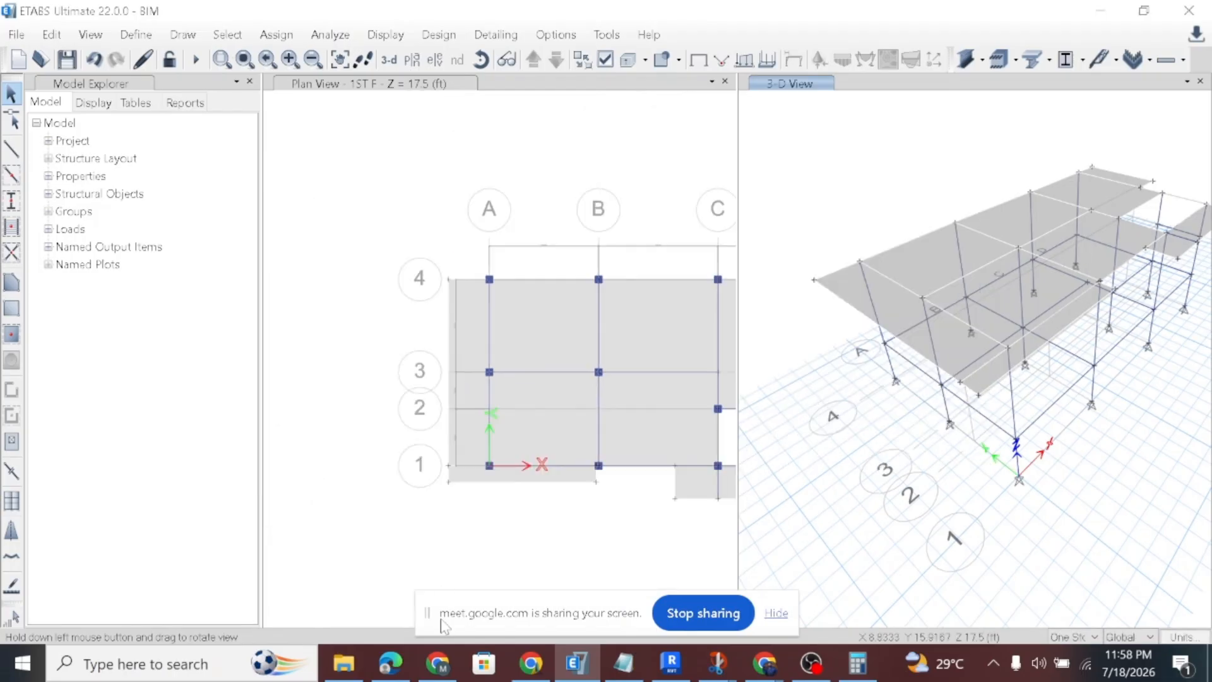
Check the step list in Notepad and the participant list in the Google Meet call.
{"action": "left_click", "coordinate": [623, 662]}
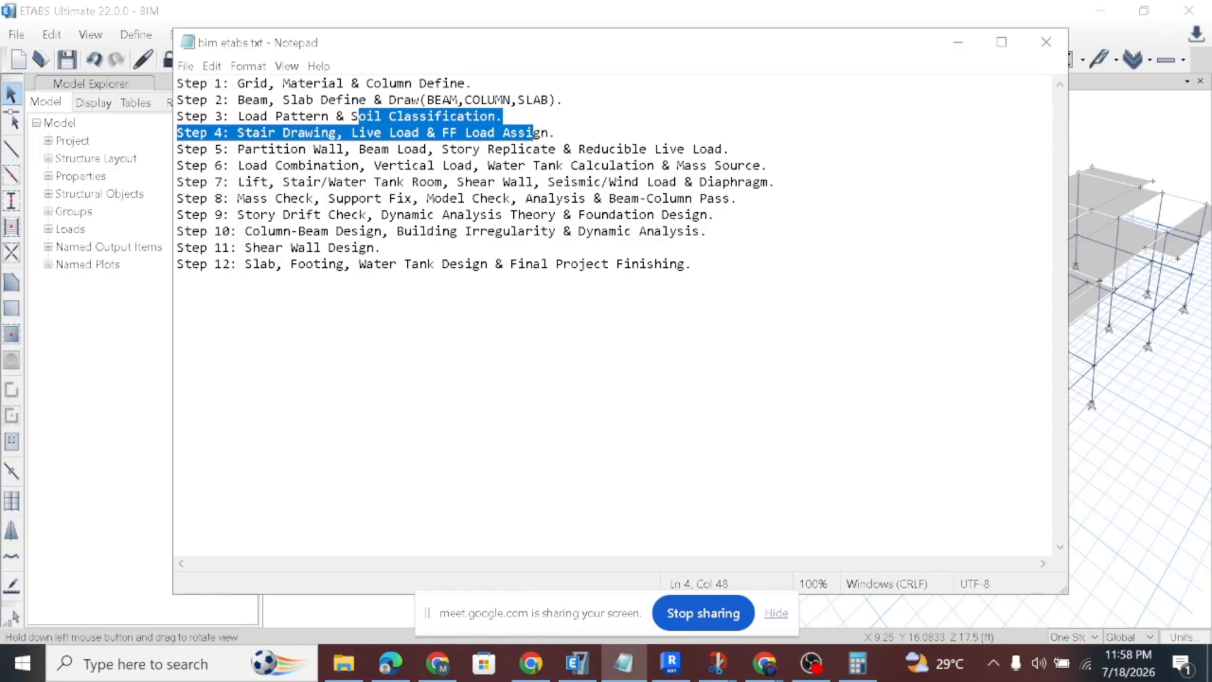
{"action": "mouse_move", "coordinate": [764, 663]}
{"action": "left_click", "coordinate": [662, 555]}
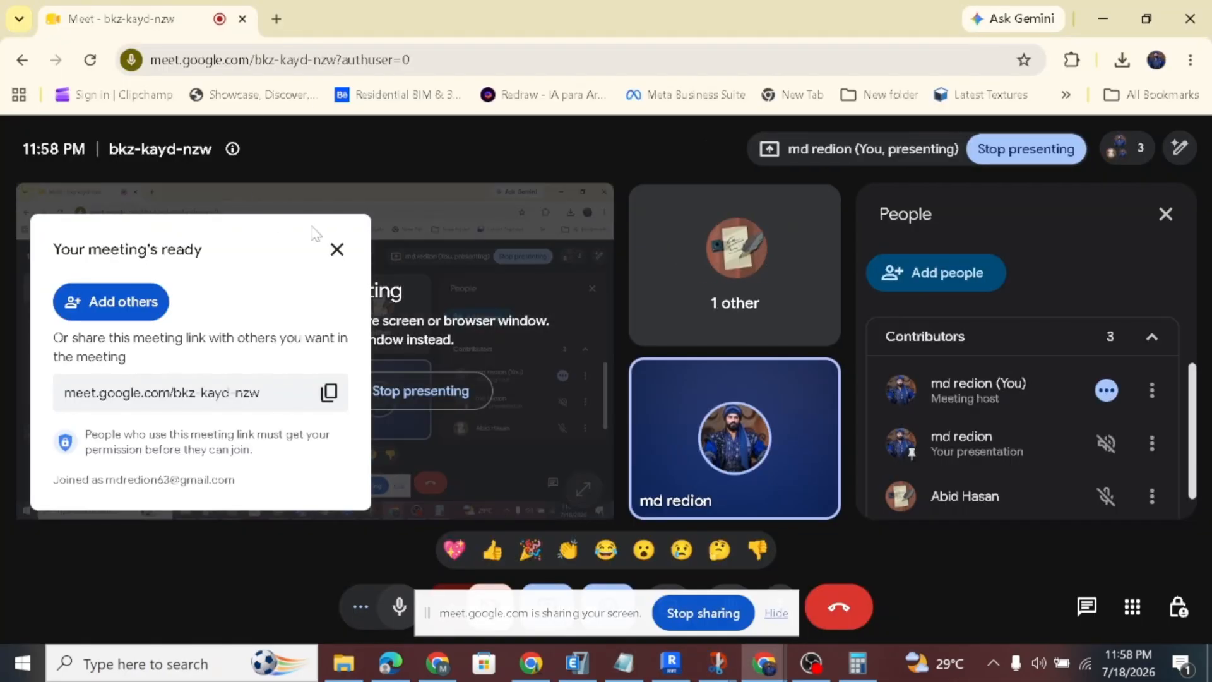
{"action": "left_click", "coordinate": [534, 664]}
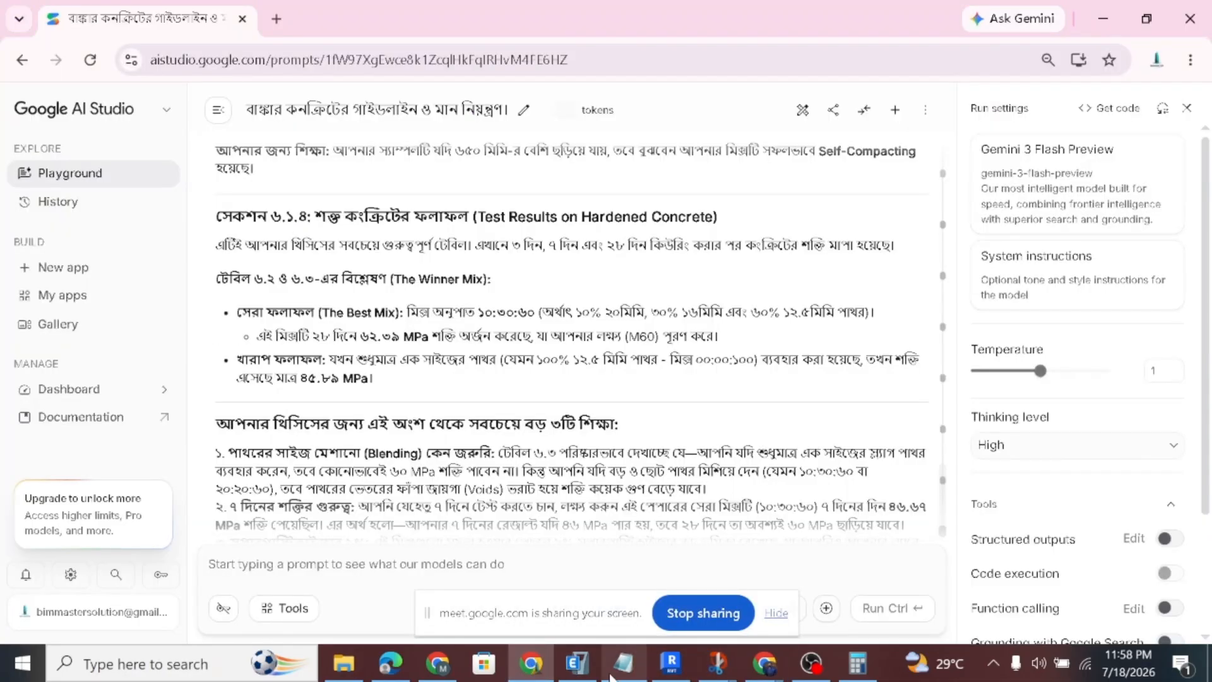
{"action": "left_click", "coordinate": [533, 664]}
Review the steps in bim etabs.txt, highlighting Beam Load in Step 5 and Soil Classification in Step 3.
{"action": "left_click", "coordinate": [623, 663]}
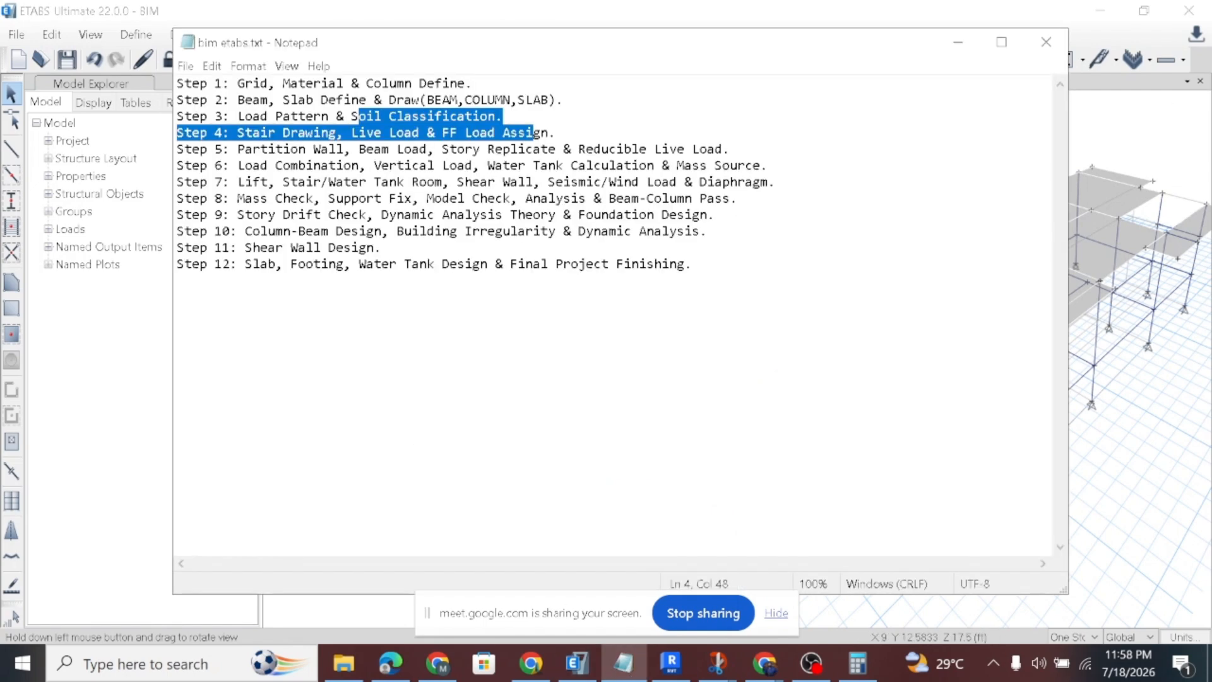
{"action": "left_click_drag", "start_coordinate": [238, 150], "coordinate": [428, 150]}
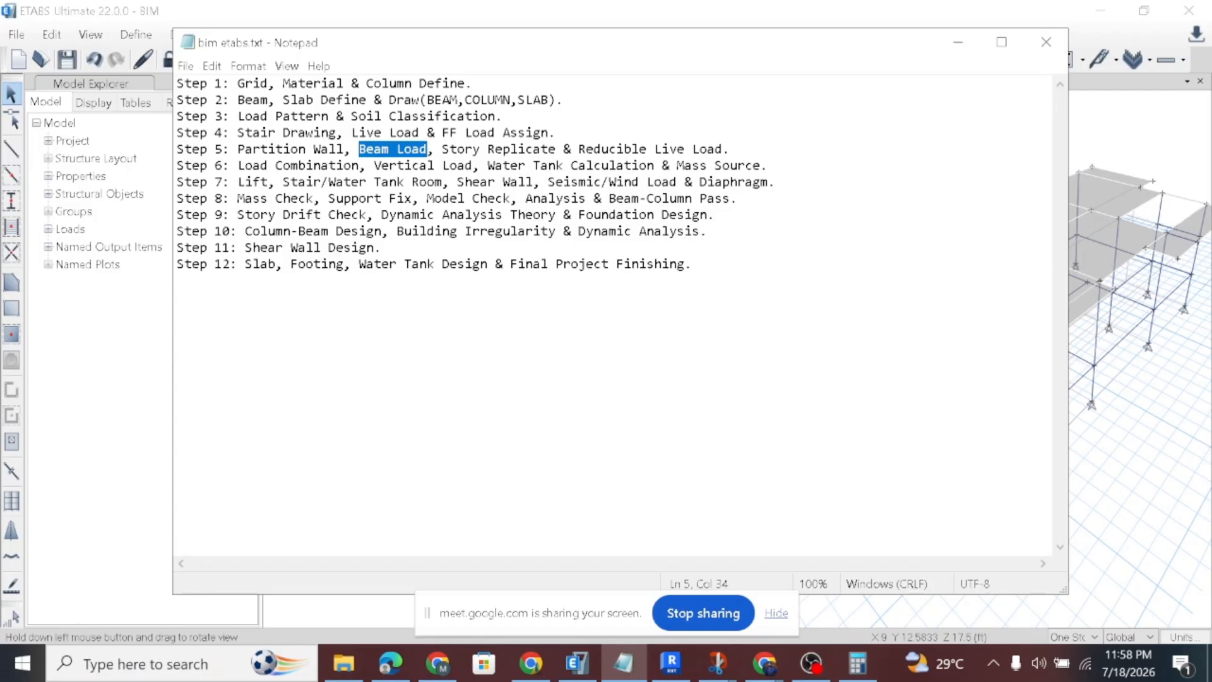
{"action": "left_click_drag", "start_coordinate": [238, 133], "coordinate": [502, 116]}
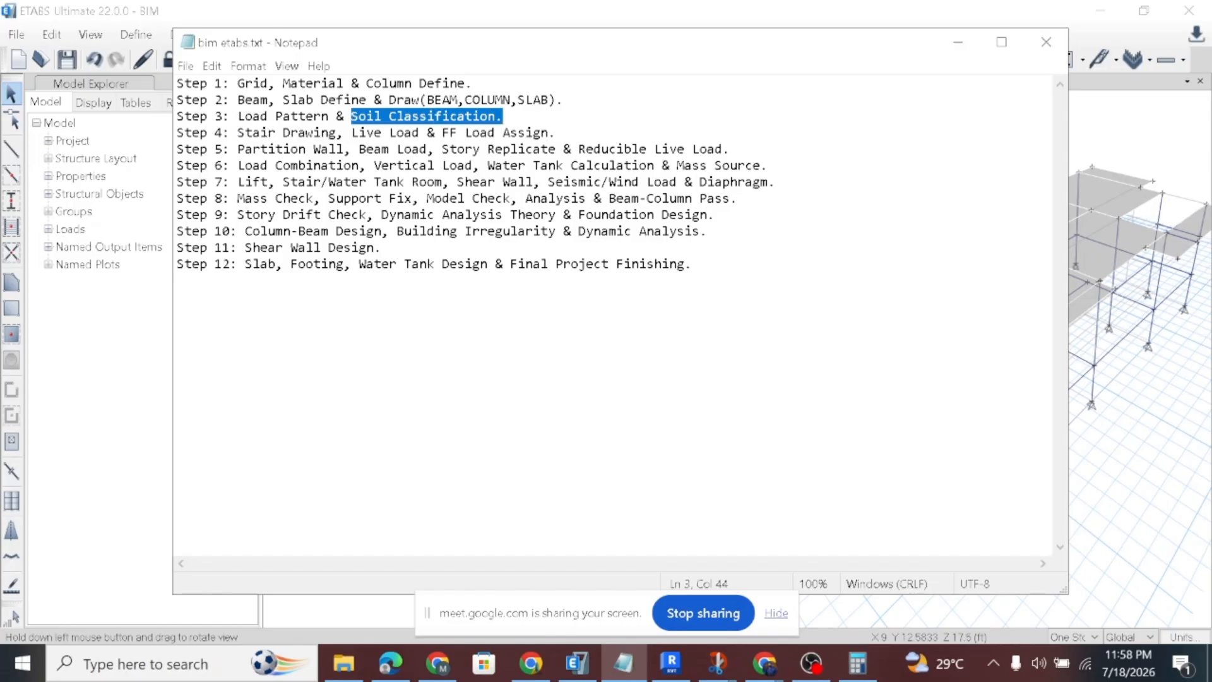
Switch to Etabs note 2.pdf in Edge and look through the importance factor and seismic zone coefficient tables.
{"action": "left_click", "coordinate": [392, 657]}
{"action": "scroll", "coordinate": [392, 431], "scroll_direction": "down", "scroll_amount": 3}
{"action": "scroll", "coordinate": [394, 430], "scroll_direction": "down", "scroll_amount": 10}
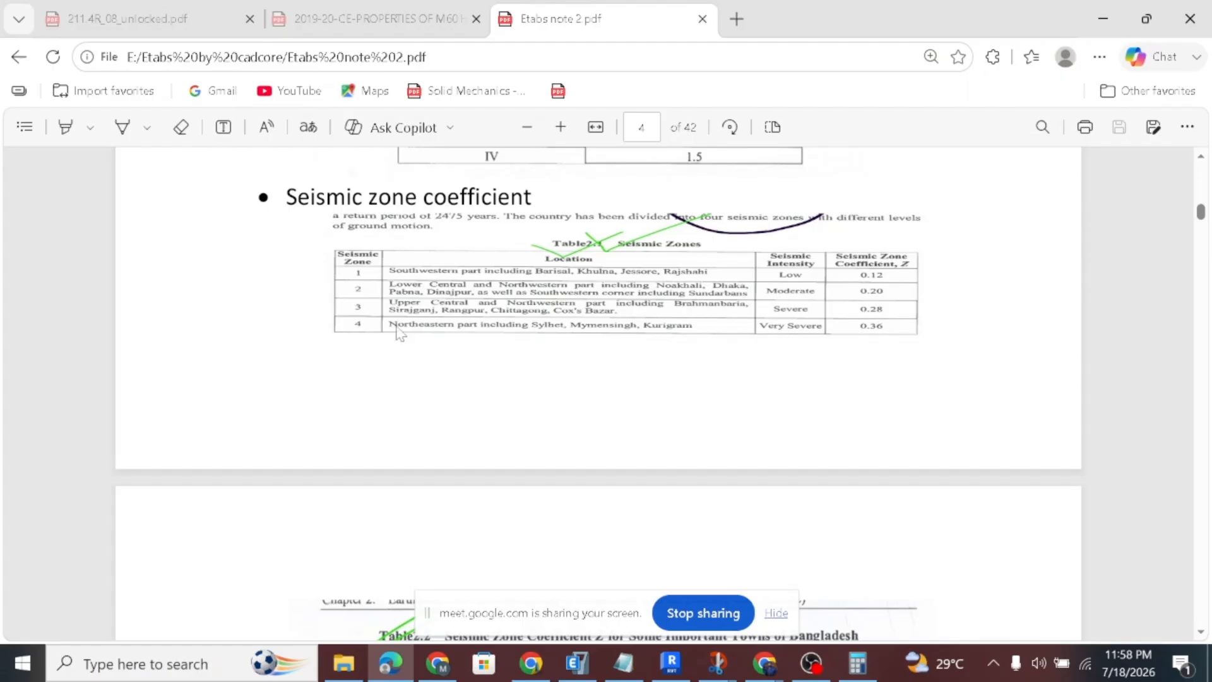
{"action": "scroll", "coordinate": [419, 314], "scroll_direction": "up", "scroll_amount": 10}
{"action": "scroll", "coordinate": [423, 314], "scroll_direction": "up", "scroll_amount": 10}
{"action": "scroll", "coordinate": [392, 307], "scroll_direction": "down", "scroll_amount": 11}
{"action": "scroll", "coordinate": [394, 308], "scroll_direction": "down", "scroll_amount": 9}
{"action": "scroll", "coordinate": [384, 317], "scroll_direction": "up", "scroll_amount": 6}
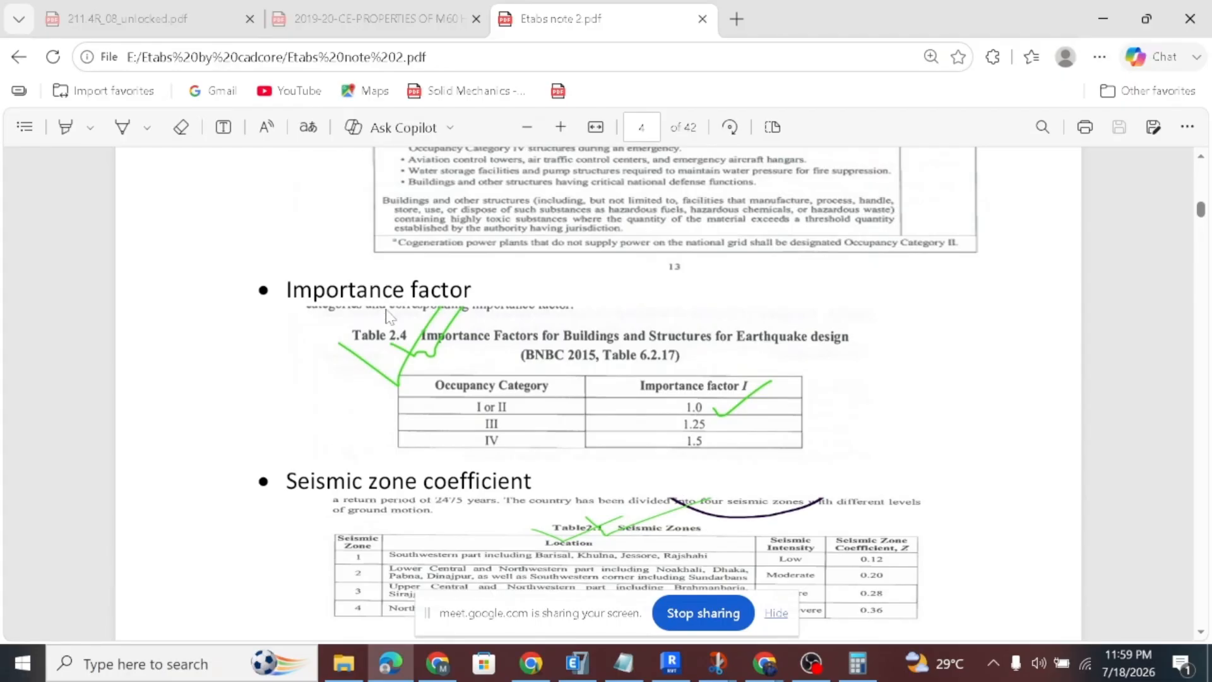
{"action": "scroll", "coordinate": [390, 316], "scroll_direction": "down", "scroll_amount": 15}
{"action": "scroll", "coordinate": [438, 357], "scroll_direction": "down", "scroll_amount": 5}
{"action": "scroll", "coordinate": [467, 353], "scroll_direction": "up", "scroll_amount": 19}
{"action": "scroll", "coordinate": [494, 348], "scroll_direction": "up", "scroll_amount": 8}
Examine Table 2.3 on occupancy categories of buildings and other structures in the PDF notes.
{"action": "scroll", "coordinate": [493, 346], "scroll_direction": "down", "scroll_amount": 3, "text": "ctrl"}
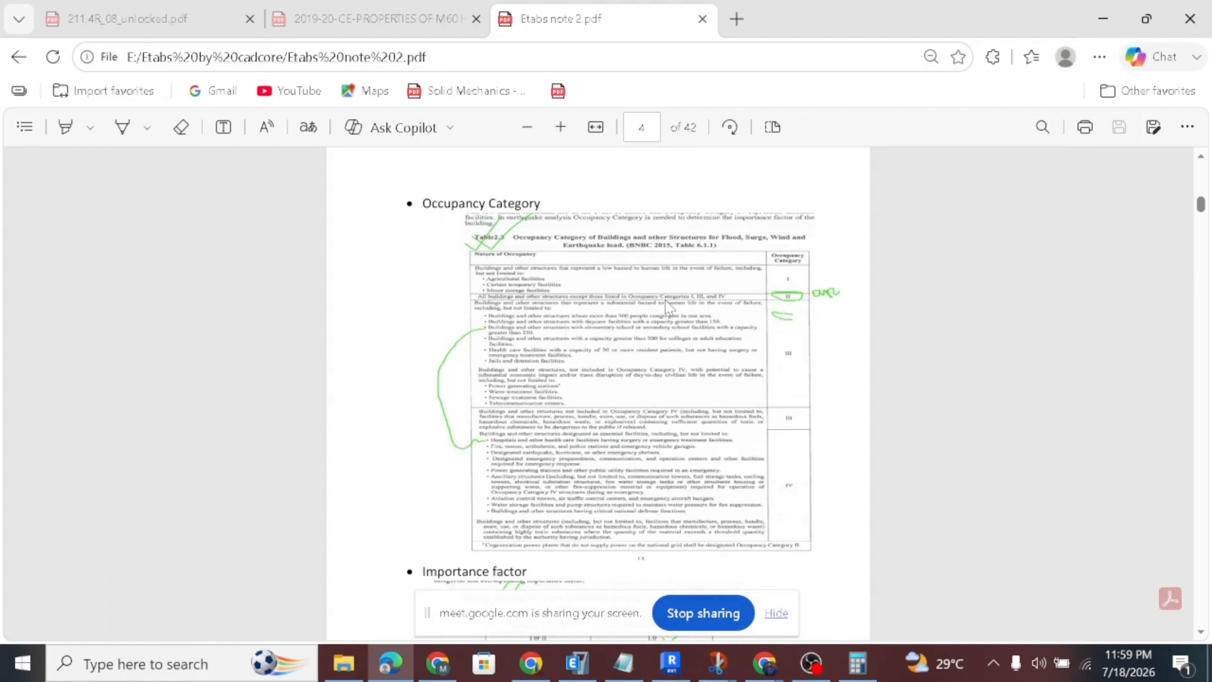
{"action": "scroll", "coordinate": [654, 296], "scroll_direction": "up", "scroll_amount": 2, "text": "ctrl"}
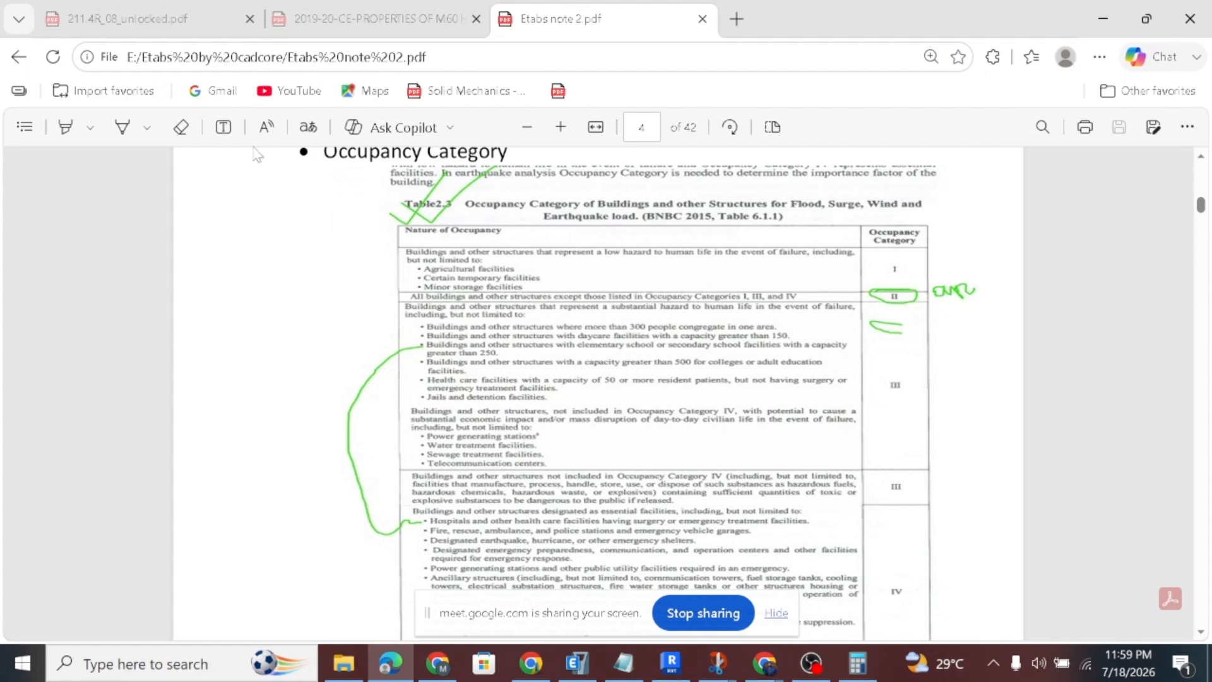
{"action": "scroll", "coordinate": [632, 347], "scroll_direction": "up", "scroll_amount": 3}
{"action": "scroll", "coordinate": [429, 399], "scroll_direction": "down", "scroll_amount": 2}
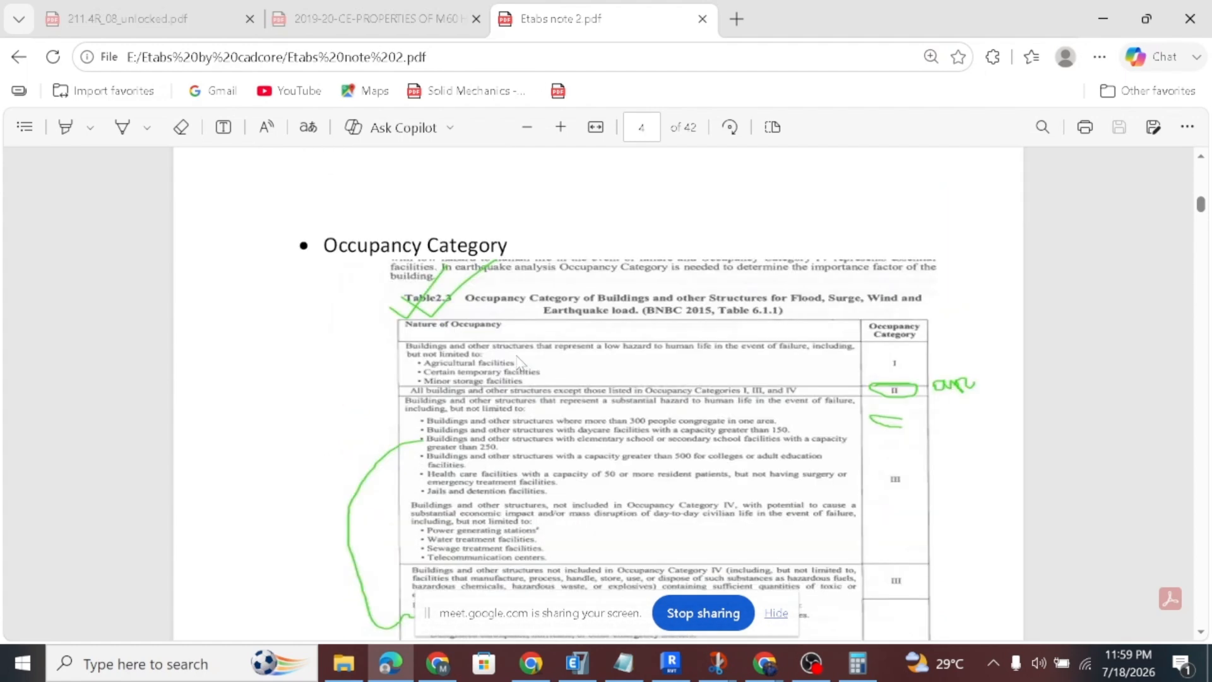
{"action": "scroll", "coordinate": [542, 362], "scroll_direction": "down", "scroll_amount": 3}
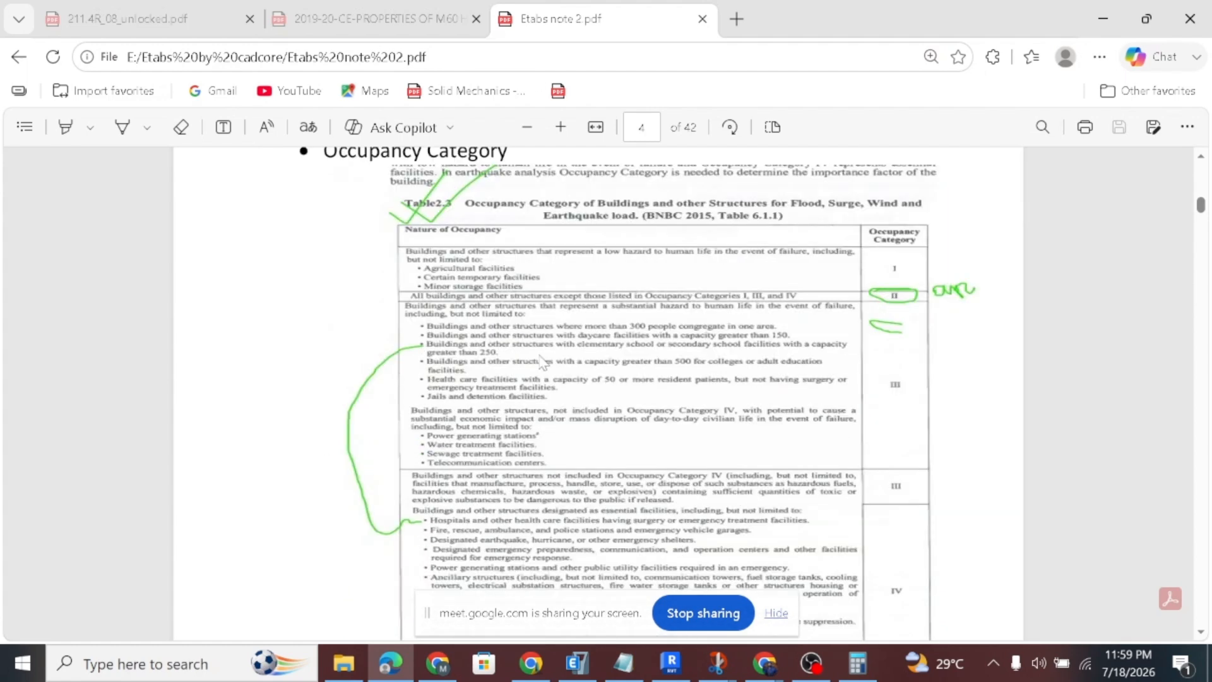
{"action": "scroll", "coordinate": [518, 379], "scroll_direction": "down", "scroll_amount": 3}
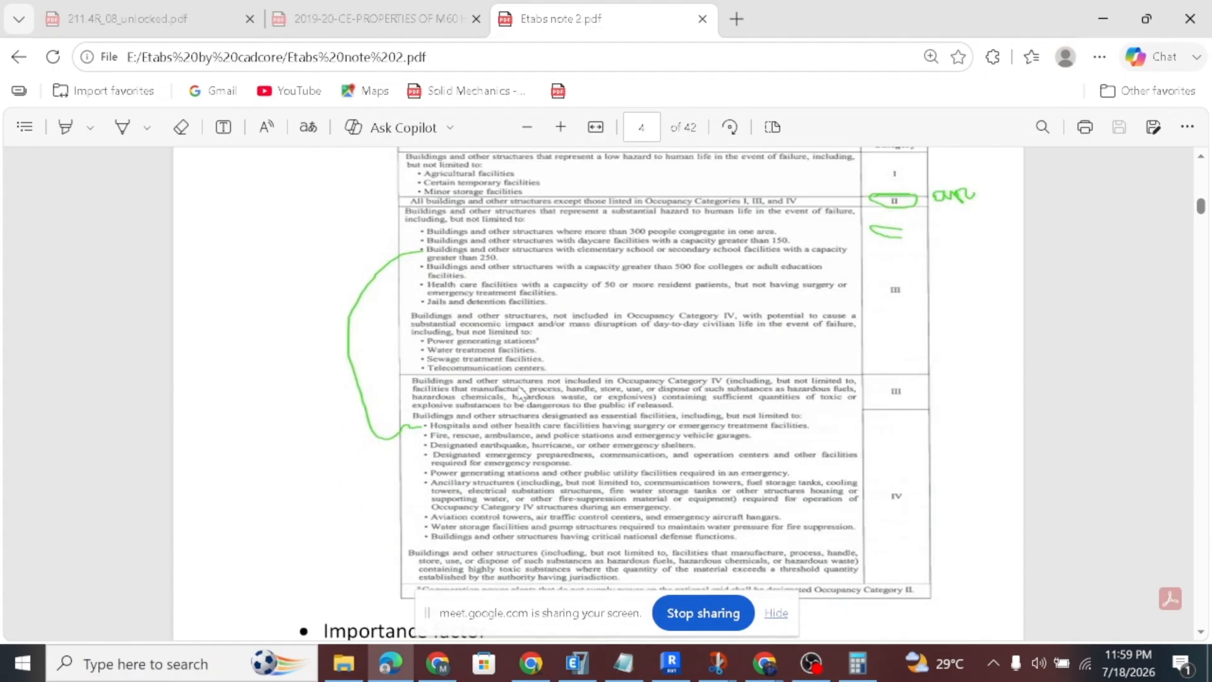
{"action": "scroll", "coordinate": [539, 371], "scroll_direction": "up", "scroll_amount": 3}
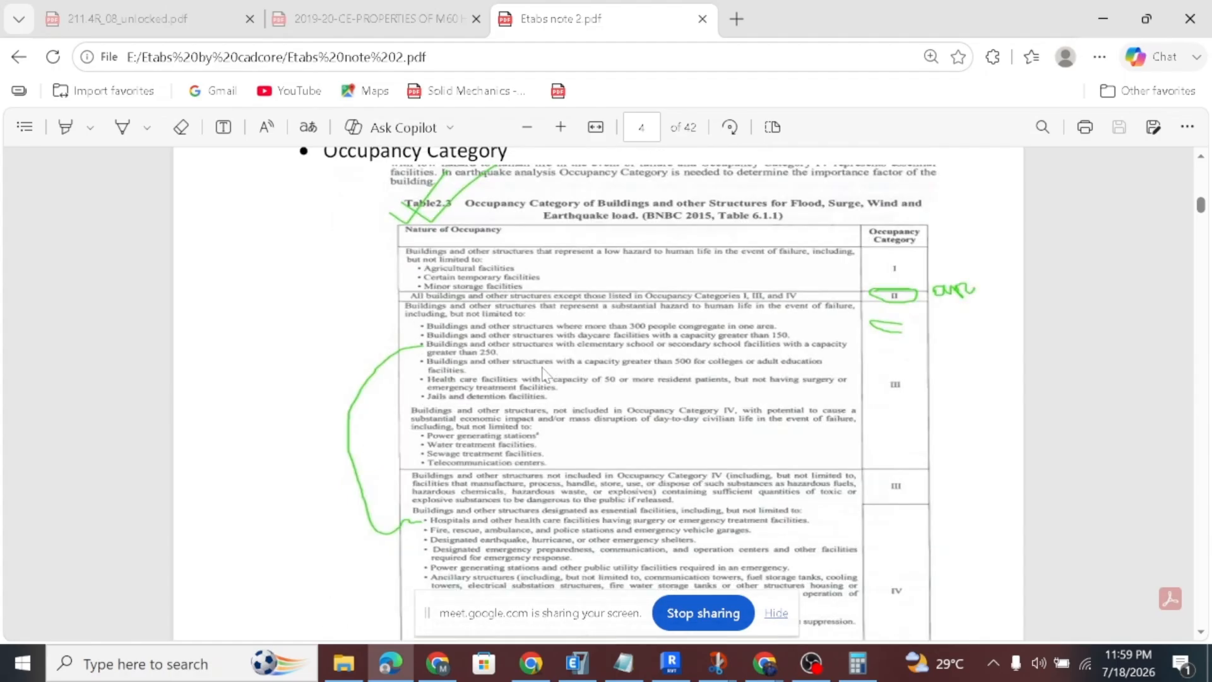
{"action": "scroll", "coordinate": [544, 379], "scroll_direction": "down", "scroll_amount": 3}
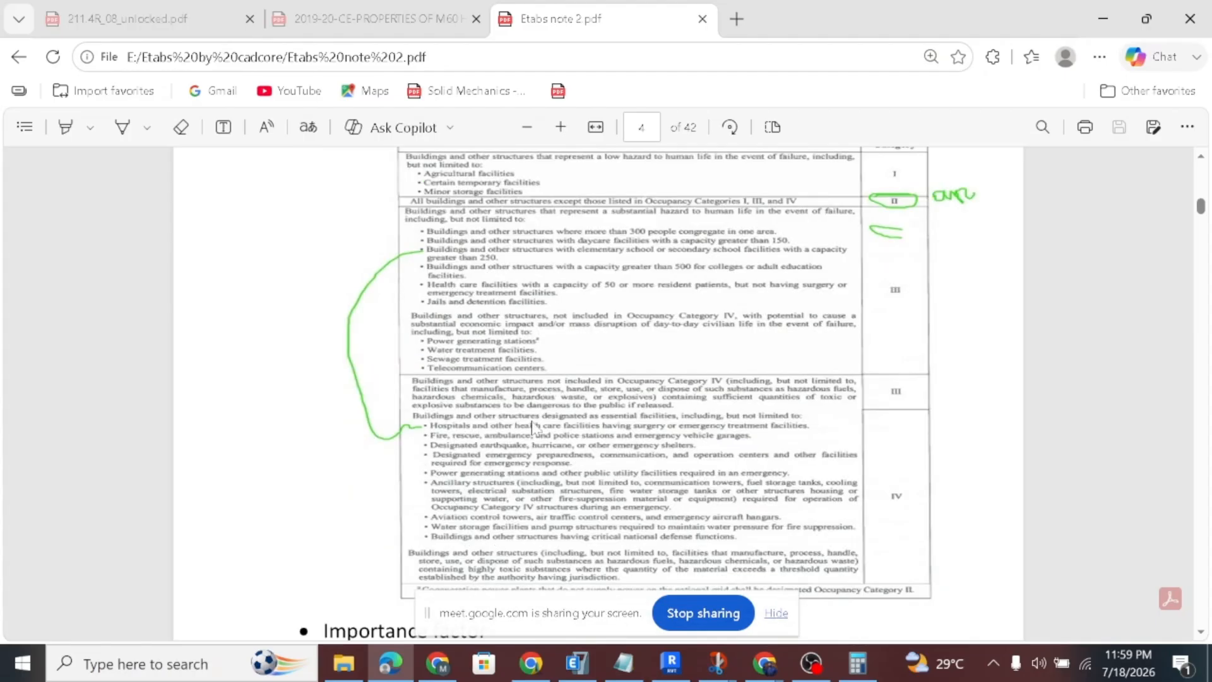
{"action": "scroll", "coordinate": [535, 424], "scroll_direction": "up", "scroll_amount": 6}
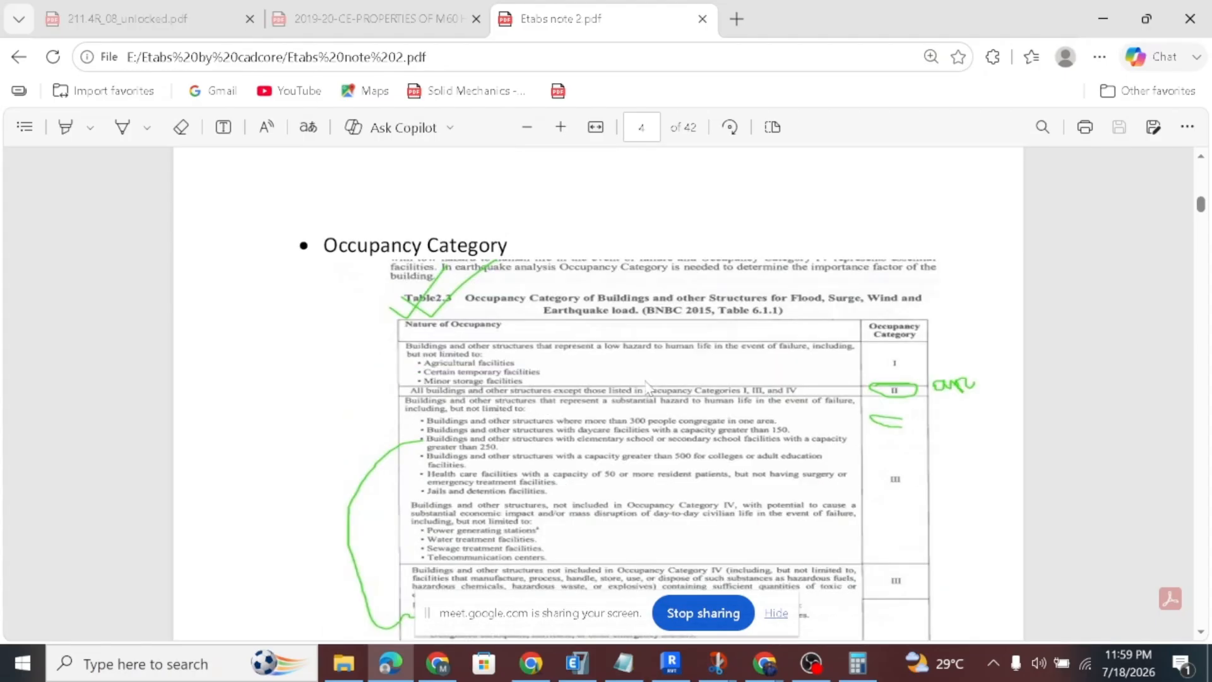
Circle the Occupancy Category heading and category II in Table 2.3 with the blue drawing pen.
{"action": "left_click", "coordinate": [122, 127]}
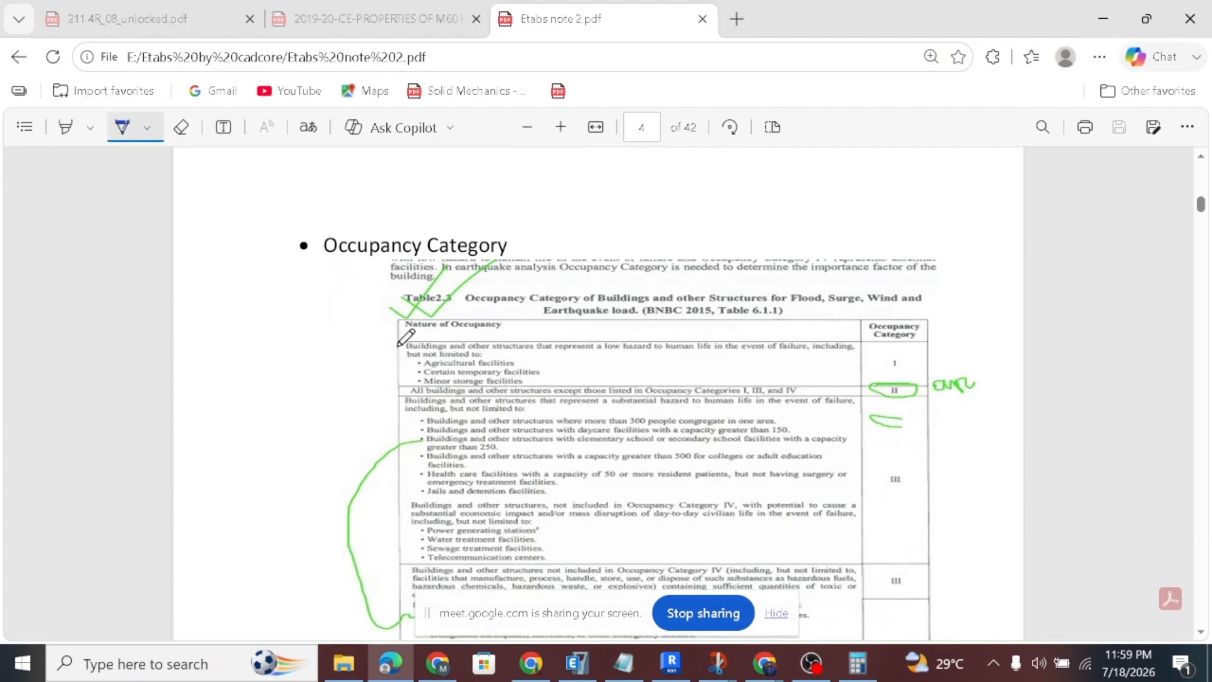
{"action": "mouse_move", "coordinate": [858, 323]}
{"action": "left_mouse_down"}
{"action": "mouse_move", "coordinate": [937, 341]}
{"action": "mouse_move", "coordinate": [860, 319]}
{"action": "left_mouse_up"}
{"action": "mouse_move", "coordinate": [884, 379]}
{"action": "left_mouse_down"}
{"action": "mouse_move", "coordinate": [871, 392]}
{"action": "mouse_move", "coordinate": [894, 399]}
{"action": "mouse_move", "coordinate": [904, 377]}
{"action": "left_mouse_up"}
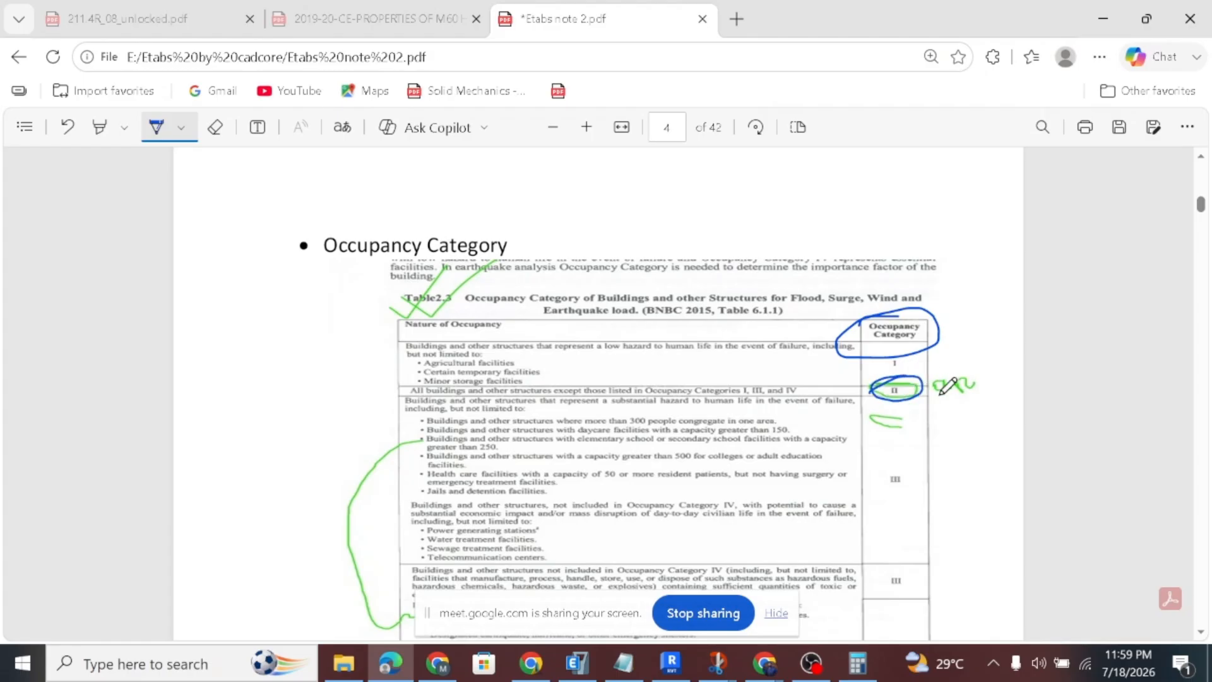
Underline and tick the category II description in Table 2.3, tick the category IV list, and circle category II again in blue.
{"action": "left_click_drag", "start_coordinate": [414, 399], "coordinate": [561, 399]}
{"action": "left_click_drag", "start_coordinate": [395, 386], "coordinate": [579, 379]}
{"action": "mouse_move", "coordinate": [410, 431]}
{"action": "left_mouse_down"}
{"action": "mouse_move", "coordinate": [438, 434]}
{"action": "mouse_move", "coordinate": [545, 369]}
{"action": "left_mouse_up"}
{"action": "scroll", "coordinate": [636, 419], "scroll_direction": "down", "scroll_amount": 2}
{"action": "scroll", "coordinate": [595, 501], "scroll_direction": "down", "scroll_amount": 2}
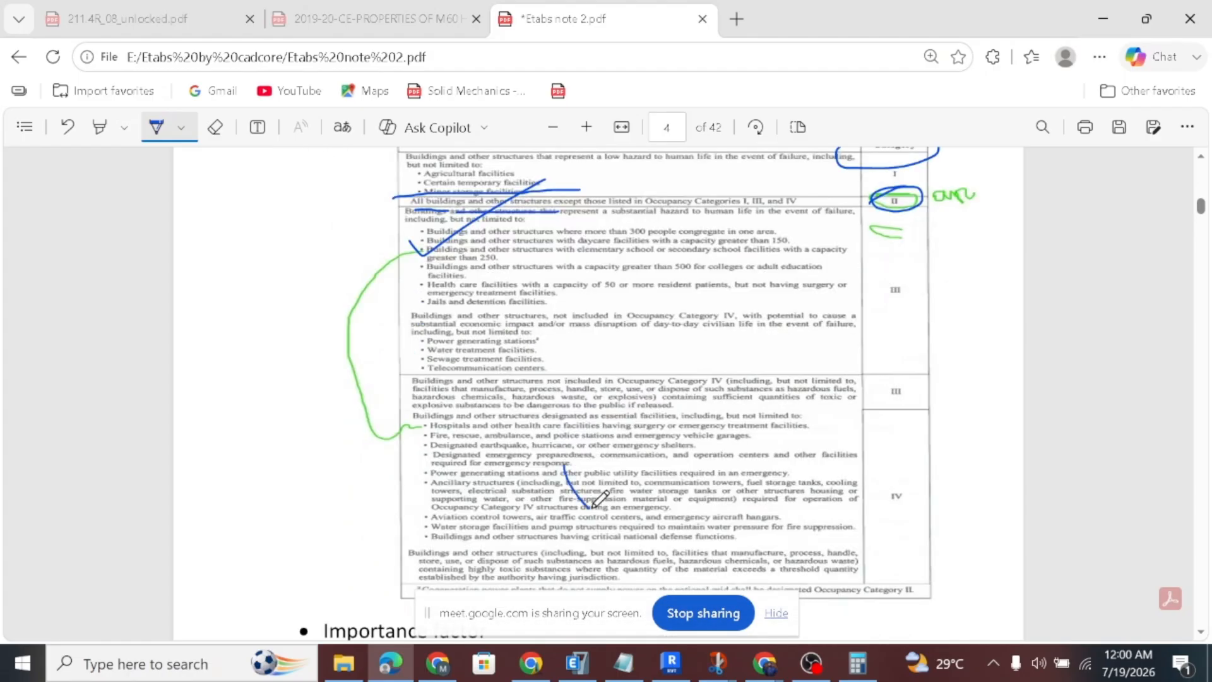
{"action": "scroll", "coordinate": [582, 487], "scroll_direction": "up", "scroll_amount": 4}
{"action": "left_click_drag", "start_coordinate": [895, 382], "coordinate": [878, 395]}
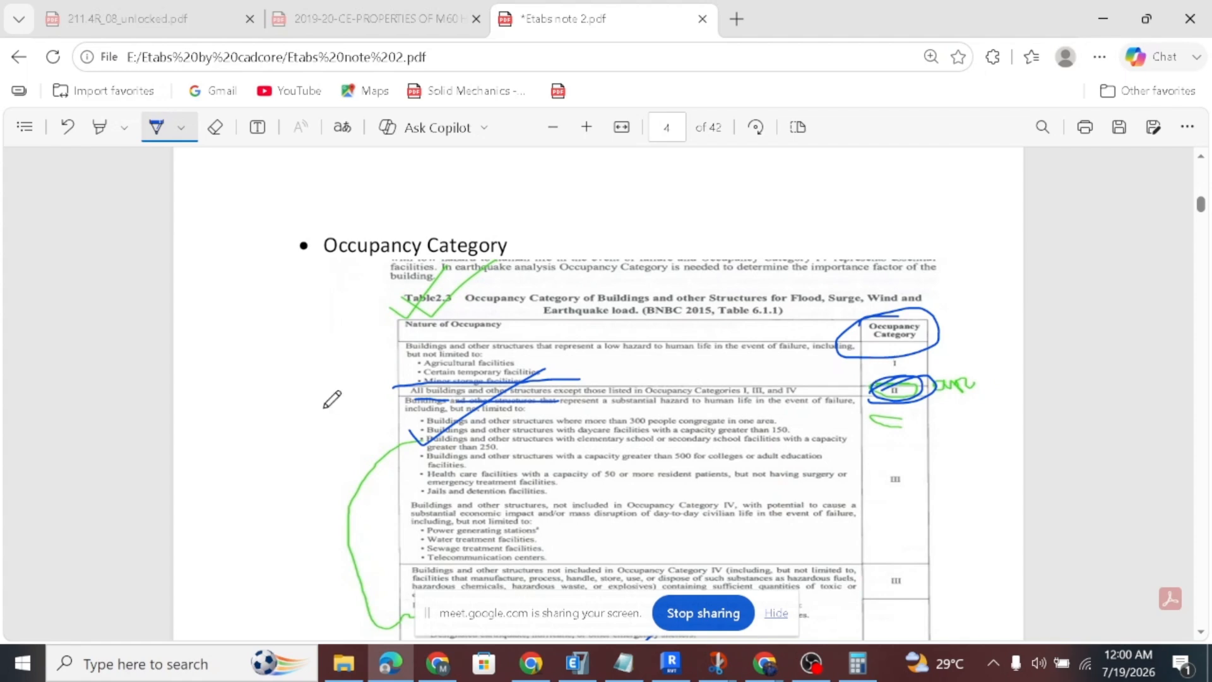
Circle occupancy category I or II and its importance factor 1.0 in Table 2.4 with the blue pen.
{"action": "scroll", "coordinate": [495, 316], "scroll_direction": "down", "scroll_amount": 2}
{"action": "scroll", "coordinate": [611, 390], "scroll_direction": "down", "scroll_amount": 6}
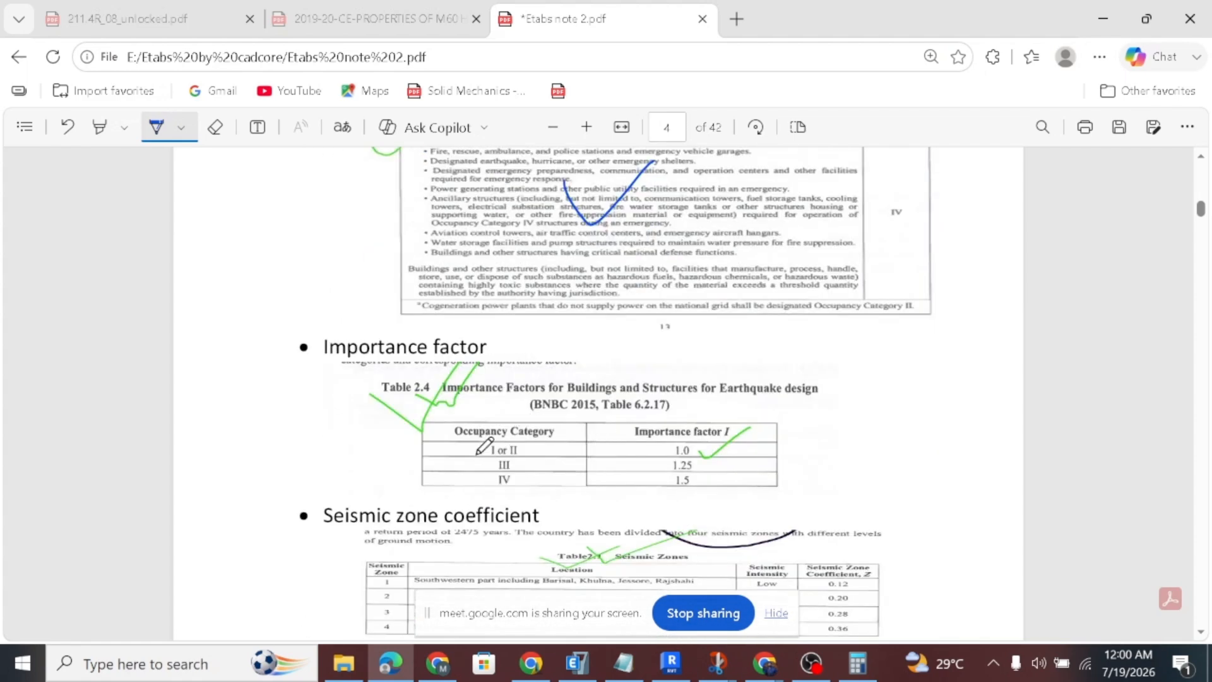
{"action": "mouse_move", "coordinate": [478, 453]}
{"action": "left_mouse_down"}
{"action": "mouse_move", "coordinate": [534, 441]}
{"action": "mouse_move", "coordinate": [489, 460]}
{"action": "mouse_move", "coordinate": [470, 449]}
{"action": "left_mouse_up"}
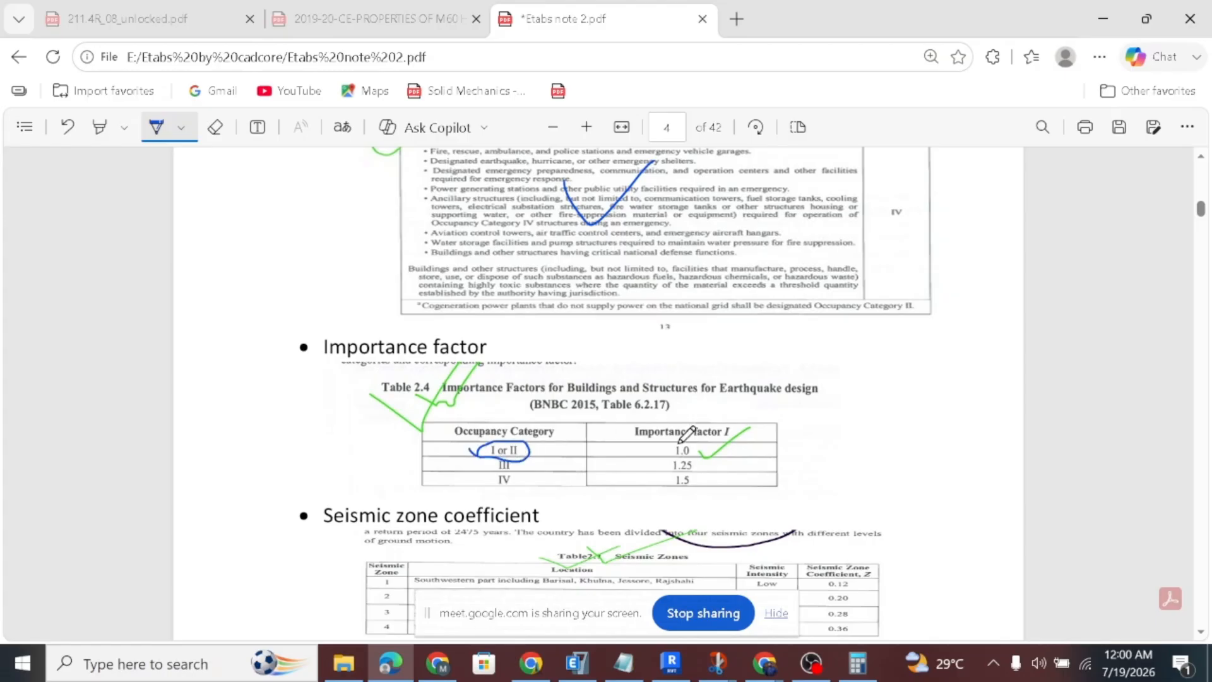
{"action": "mouse_move", "coordinate": [666, 445]}
{"action": "left_mouse_down"}
{"action": "mouse_move", "coordinate": [710, 442]}
{"action": "mouse_move", "coordinate": [661, 458]}
{"action": "mouse_move", "coordinate": [704, 447]}
{"action": "left_mouse_up"}
{"action": "scroll", "coordinate": [584, 468], "scroll_direction": "down", "scroll_amount": 2}
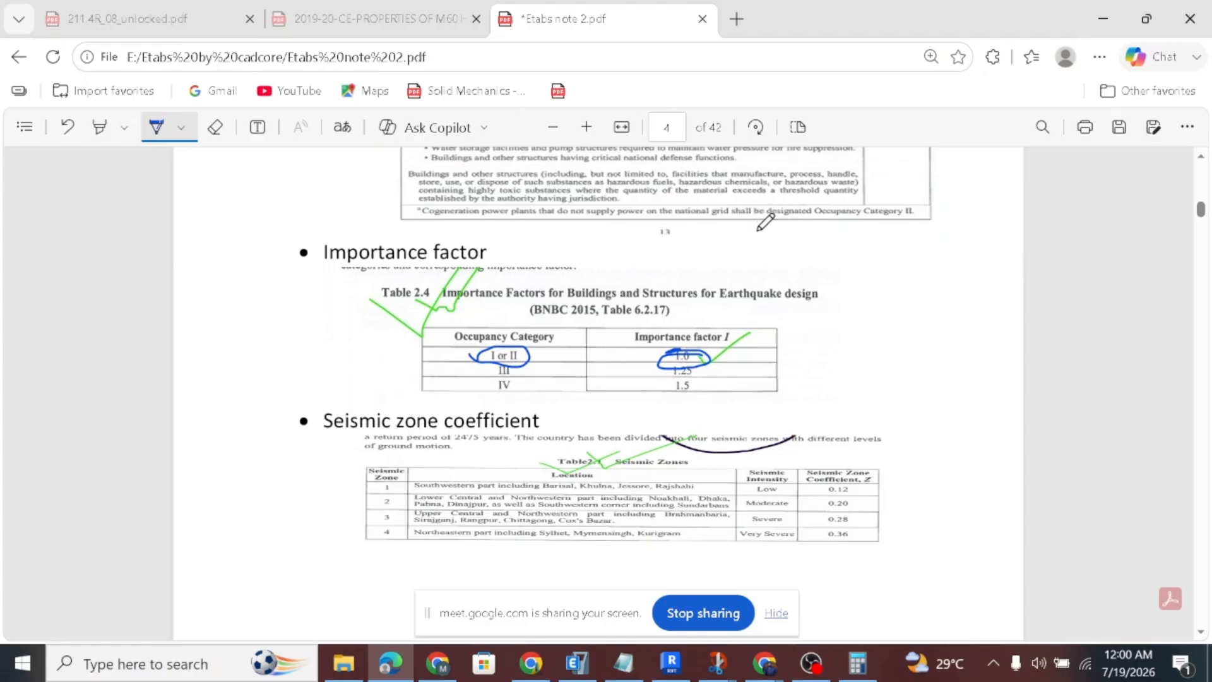
In the Seismic Zones table, circle Barisal, 0.12 and 0.36, and underline the zone 4 location text through Kurigram.
{"action": "scroll", "coordinate": [597, 320], "scroll_direction": "down", "scroll_amount": 2}
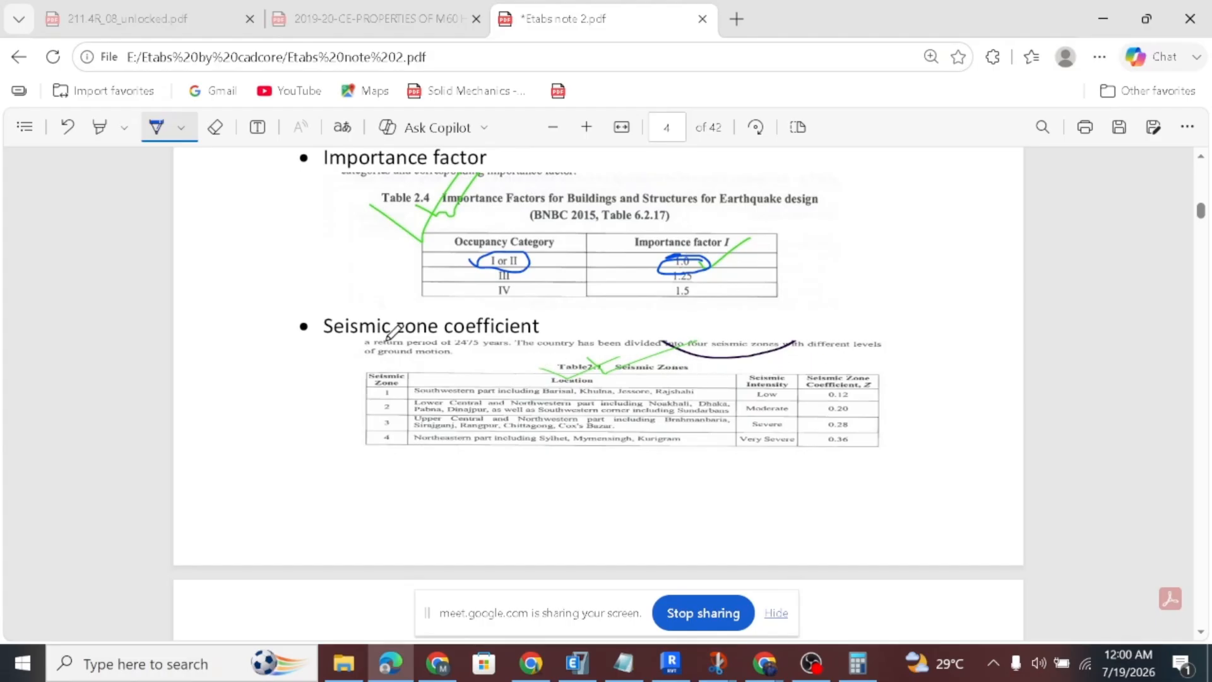
{"action": "left_click_drag", "start_coordinate": [645, 448], "coordinate": [696, 449]}
{"action": "mouse_move", "coordinate": [841, 432]}
{"action": "left_mouse_down"}
{"action": "mouse_move", "coordinate": [858, 445]}
{"action": "mouse_move", "coordinate": [828, 435]}
{"action": "left_mouse_up"}
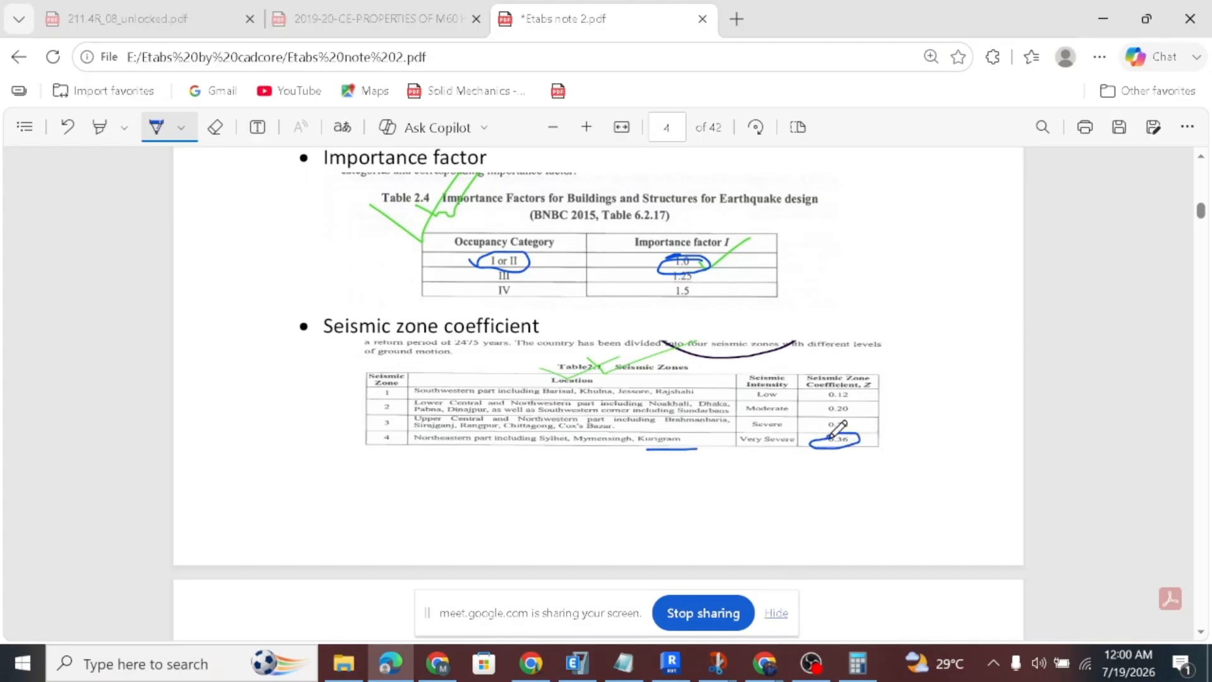
{"action": "mouse_move", "coordinate": [545, 397]}
{"action": "left_mouse_down"}
{"action": "mouse_move", "coordinate": [570, 395]}
{"action": "mouse_move", "coordinate": [548, 393]}
{"action": "left_mouse_up"}
{"action": "mouse_move", "coordinate": [826, 392]}
{"action": "left_mouse_down"}
{"action": "mouse_move", "coordinate": [861, 393]}
{"action": "mouse_move", "coordinate": [820, 404]}
{"action": "mouse_move", "coordinate": [851, 394]}
{"action": "left_mouse_up"}
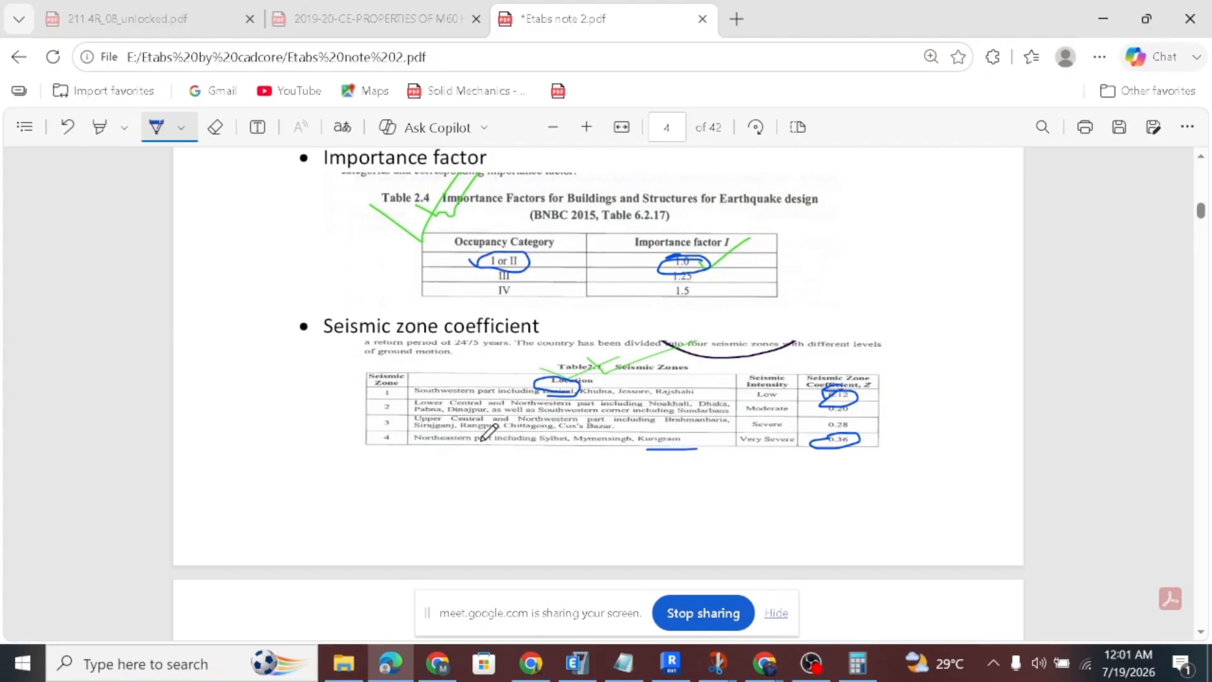
{"action": "left_click_drag", "start_coordinate": [406, 444], "coordinate": [644, 450]}
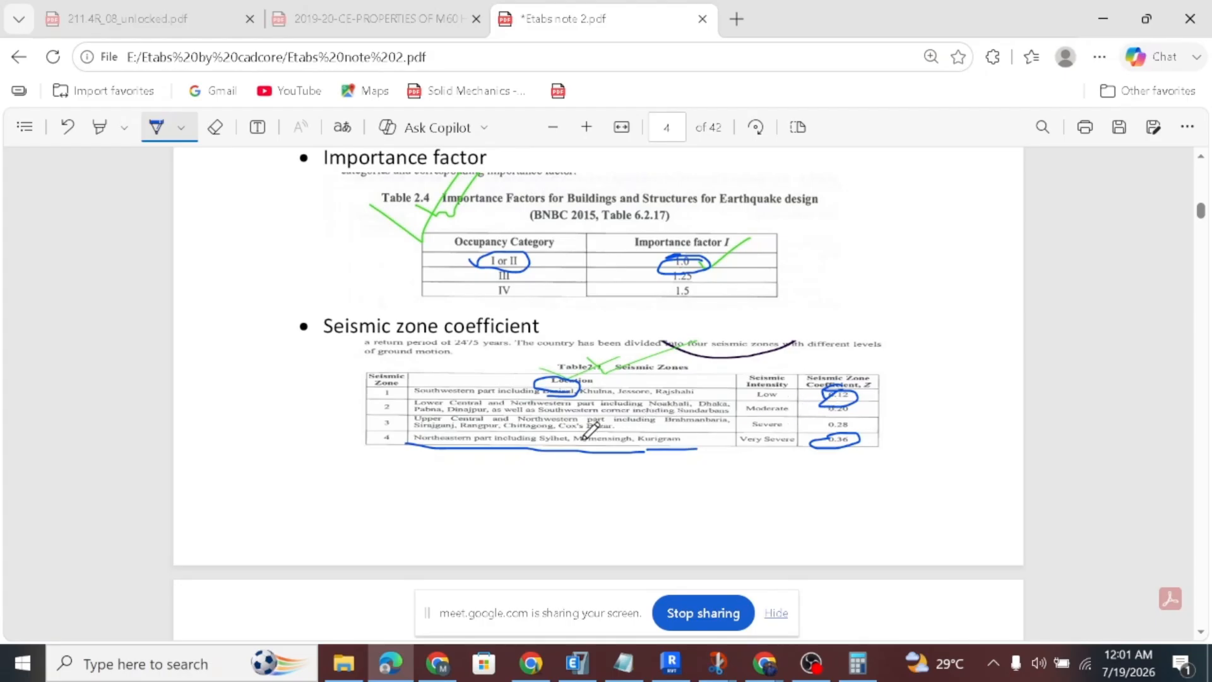
Underline Narsingdi and circle its seismic zone coefficient 0.28 in Table 2.2 with the blue pen.
{"action": "scroll", "coordinate": [587, 433], "scroll_direction": "down", "scroll_amount": 9}
{"action": "scroll", "coordinate": [675, 398], "scroll_direction": "up", "scroll_amount": 2}
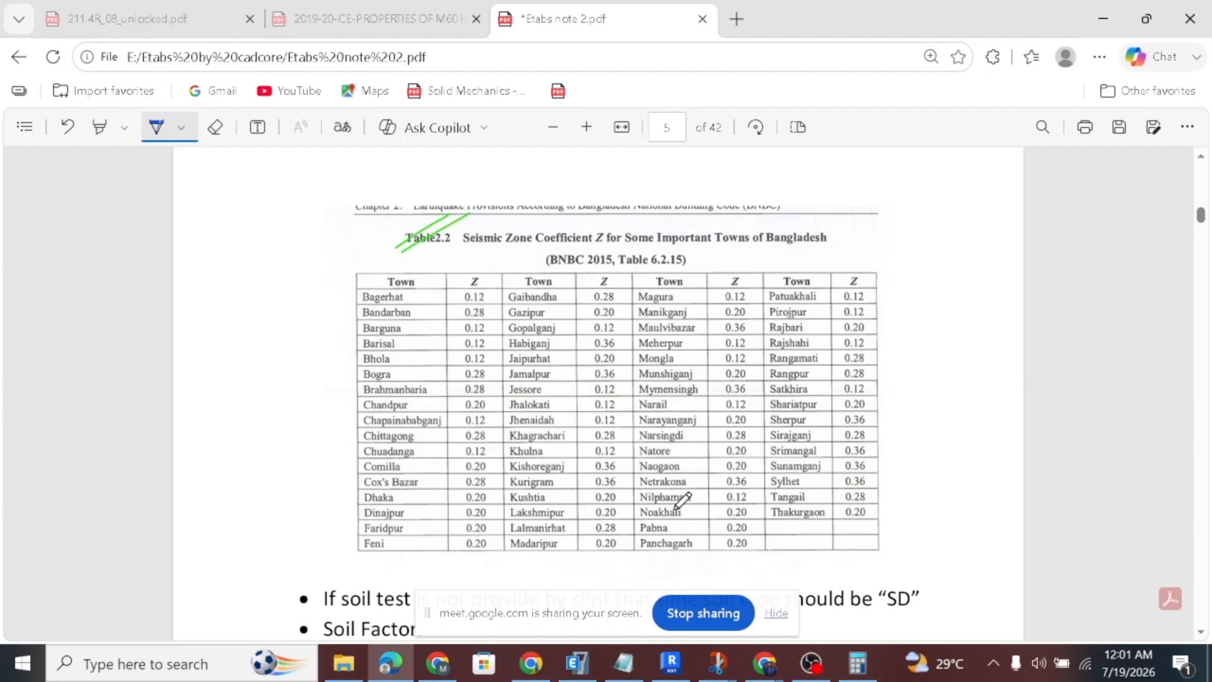
{"action": "mouse_move", "coordinate": [677, 444]}
{"action": "left_mouse_down"}
{"action": "mouse_move", "coordinate": [761, 437]}
{"action": "mouse_move", "coordinate": [745, 419]}
{"action": "mouse_move", "coordinate": [723, 433]}
{"action": "mouse_move", "coordinate": [736, 428]}
{"action": "left_mouse_up"}
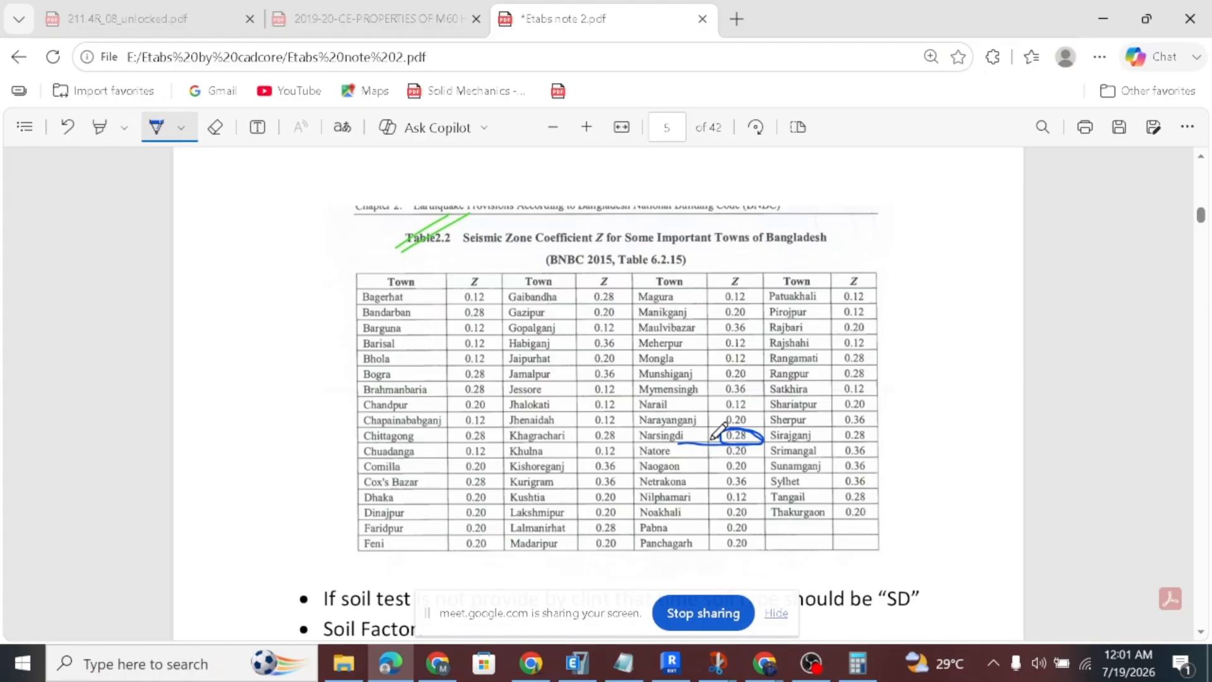
Review the occupancy category, importance factor and seismic zone tables again, continuing to the soil type note and soil factor table.
{"action": "scroll", "coordinate": [707, 419], "scroll_direction": "up", "scroll_amount": 10}
{"action": "scroll", "coordinate": [674, 394], "scroll_direction": "up", "scroll_amount": 15}
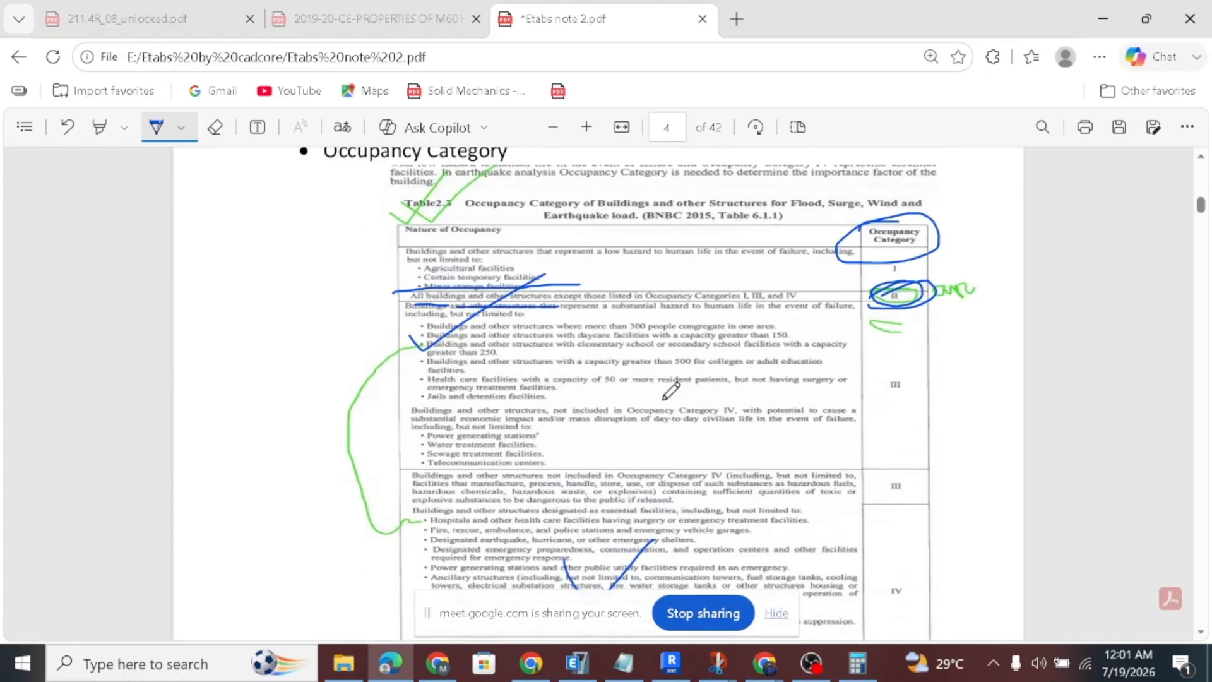
{"action": "scroll", "coordinate": [672, 388], "scroll_direction": "down", "scroll_amount": 12}
{"action": "scroll", "coordinate": [682, 380], "scroll_direction": "down", "scroll_amount": 5}
{"action": "scroll", "coordinate": [691, 378], "scroll_direction": "up", "scroll_amount": 15}
{"action": "scroll", "coordinate": [513, 375], "scroll_direction": "down", "scroll_amount": 15}
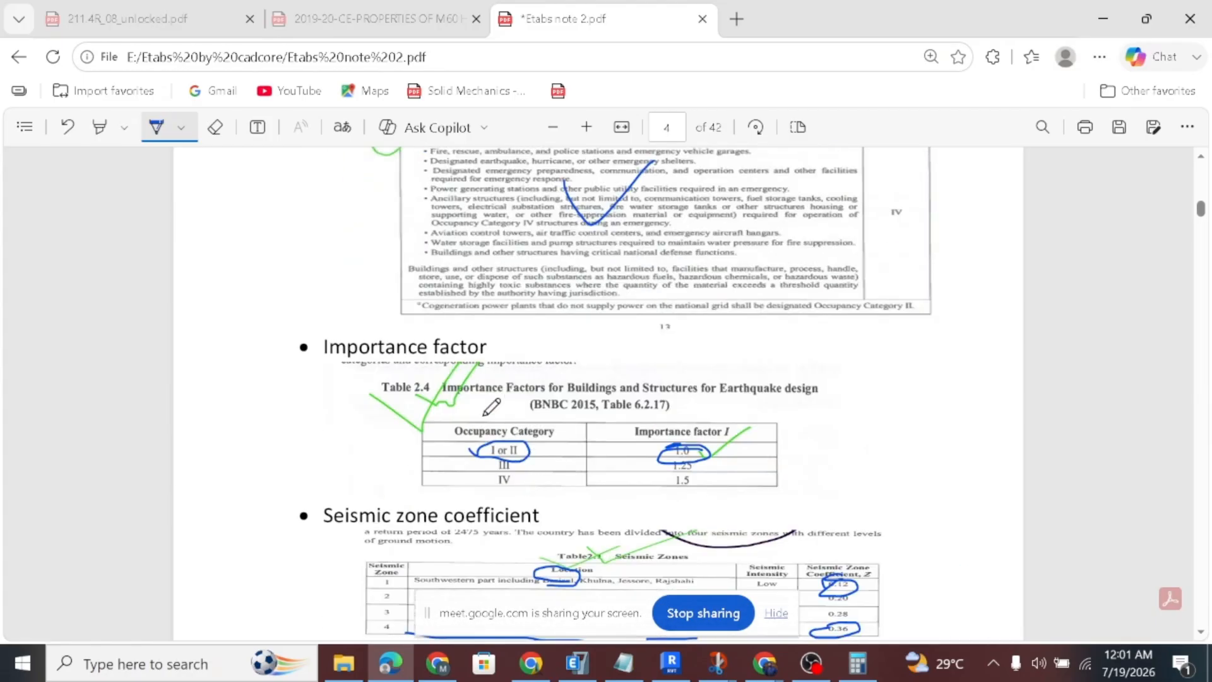
{"action": "scroll", "coordinate": [460, 403], "scroll_direction": "down", "scroll_amount": 12}
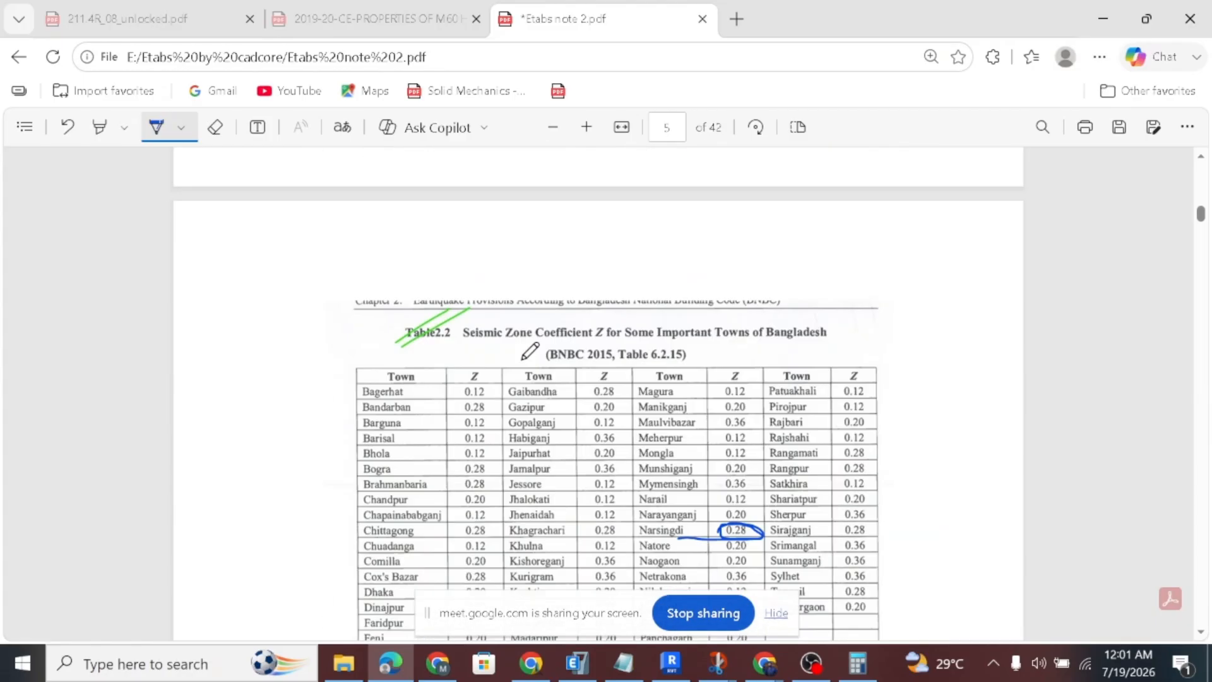
{"action": "scroll", "coordinate": [554, 344], "scroll_direction": "down", "scroll_amount": 3}
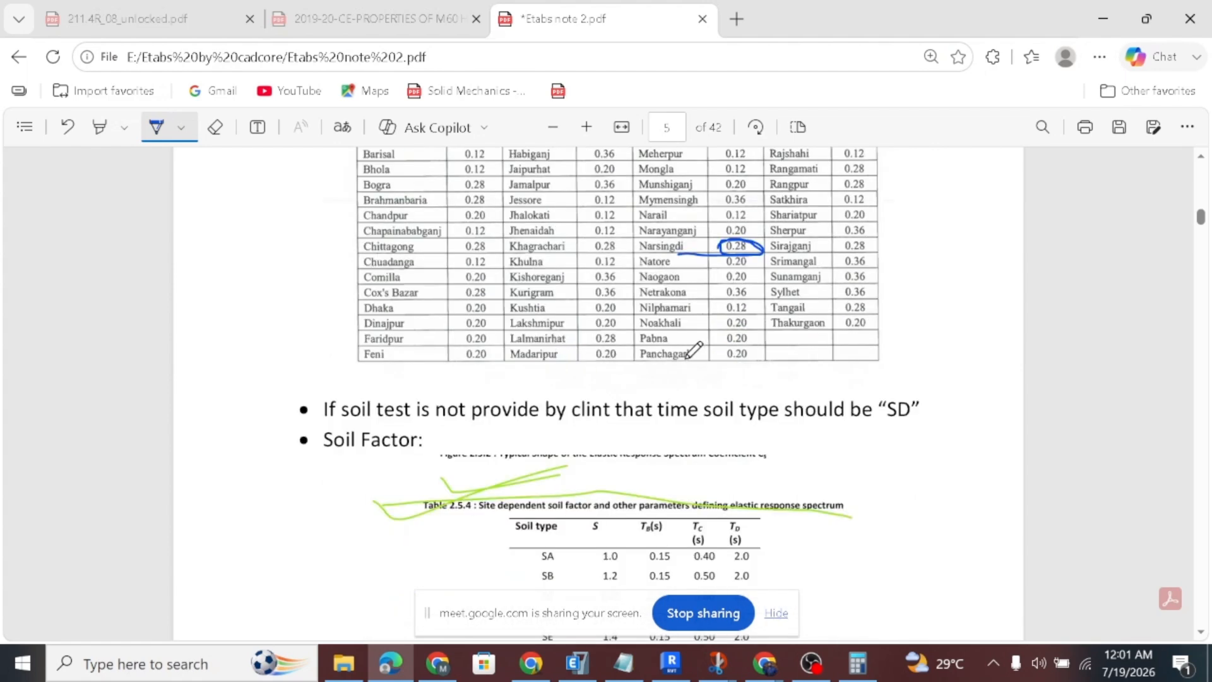
{"action": "scroll", "coordinate": [691, 352], "scroll_direction": "down", "scroll_amount": 3}
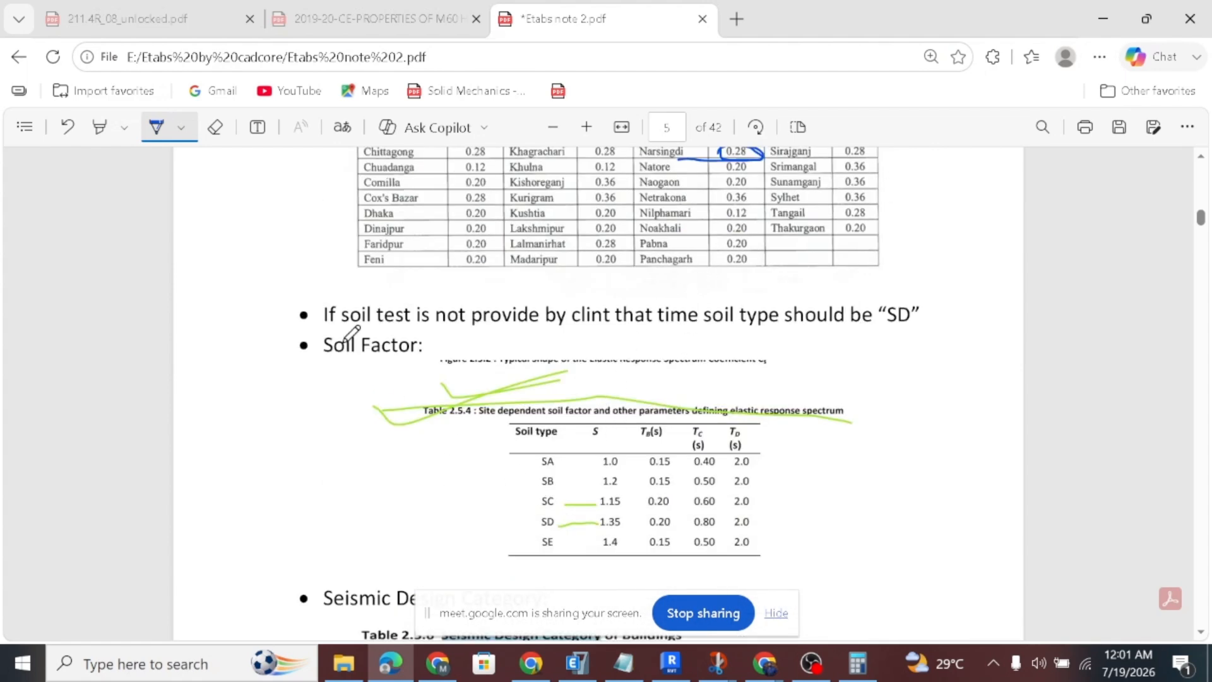
Underline the Soil Factor and Seismic Design Category headings in blue and look over Table 2.5.6.
{"action": "left_click_drag", "start_coordinate": [305, 353], "coordinate": [444, 369]}
{"action": "scroll", "coordinate": [436, 368], "scroll_direction": "down", "scroll_amount": 6}
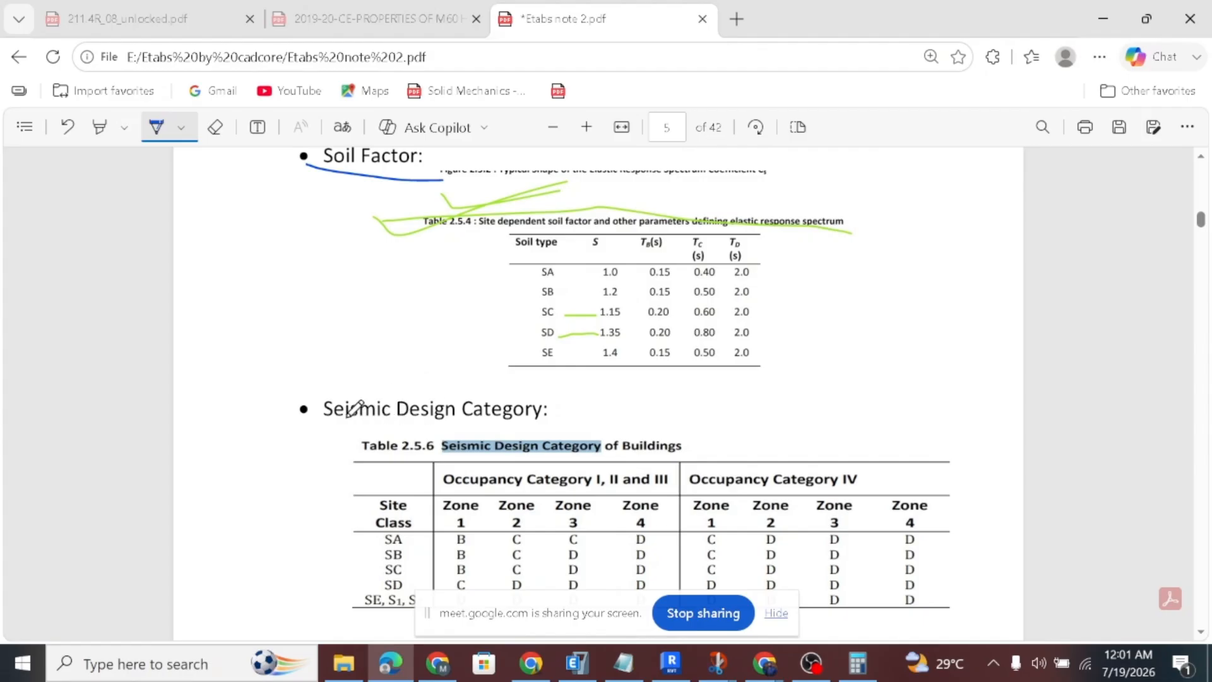
{"action": "left_click_drag", "start_coordinate": [344, 425], "coordinate": [527, 431]}
{"action": "scroll", "coordinate": [574, 372], "scroll_direction": "down", "scroll_amount": 9}
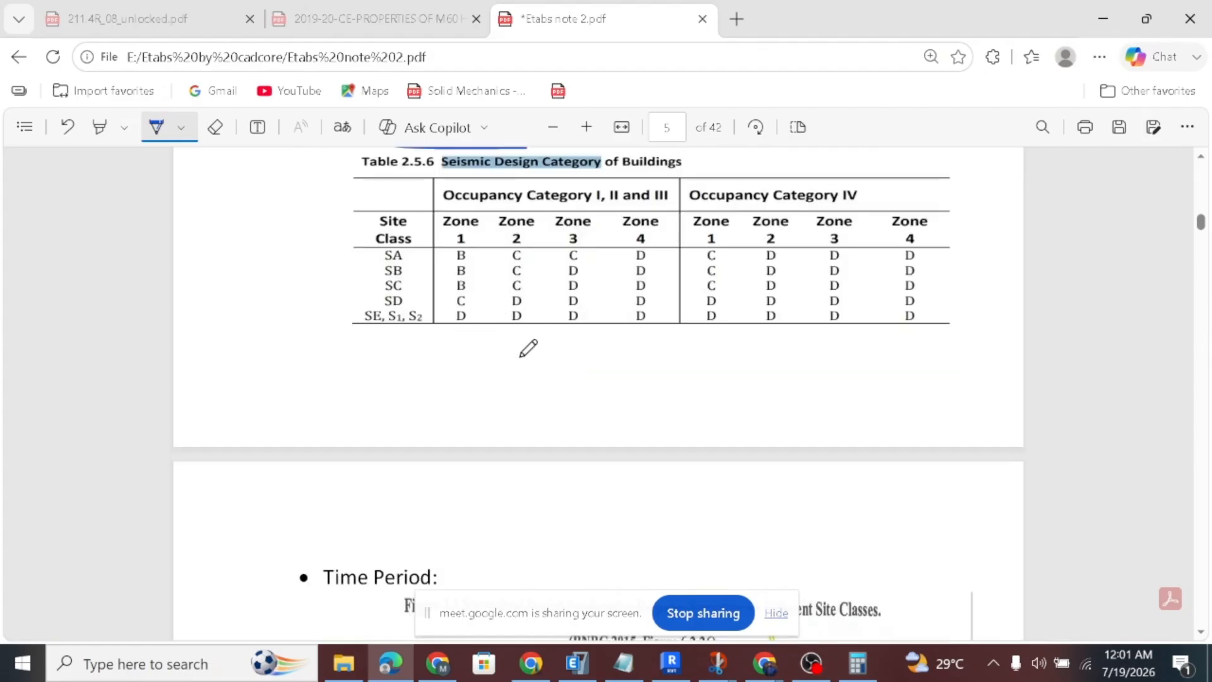
{"action": "scroll", "coordinate": [530, 350], "scroll_direction": "up", "scroll_amount": 3}
{"action": "scroll", "coordinate": [486, 331], "scroll_direction": "down", "scroll_amount": 6}
{"action": "scroll", "coordinate": [467, 335], "scroll_direction": "up", "scroll_amount": 6}
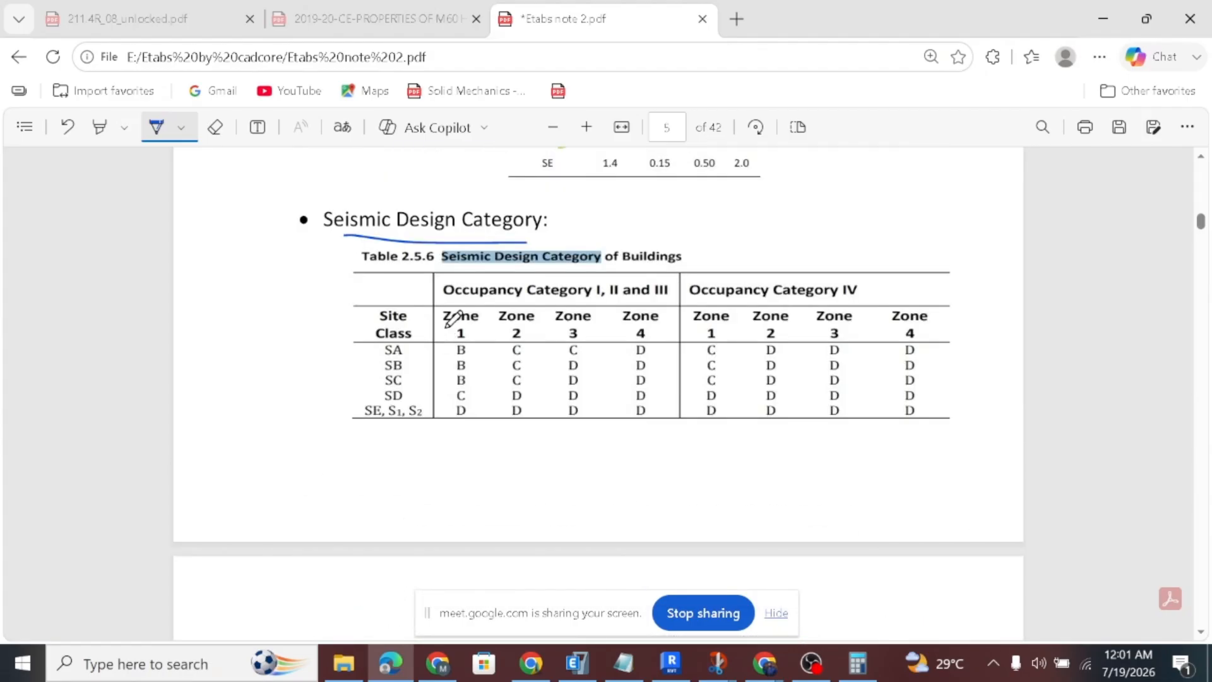
Mark soil type SC in Table 2.5.4 with the blue pen and erase the mark.
{"action": "scroll", "coordinate": [443, 352], "scroll_direction": "up", "scroll_amount": 15}
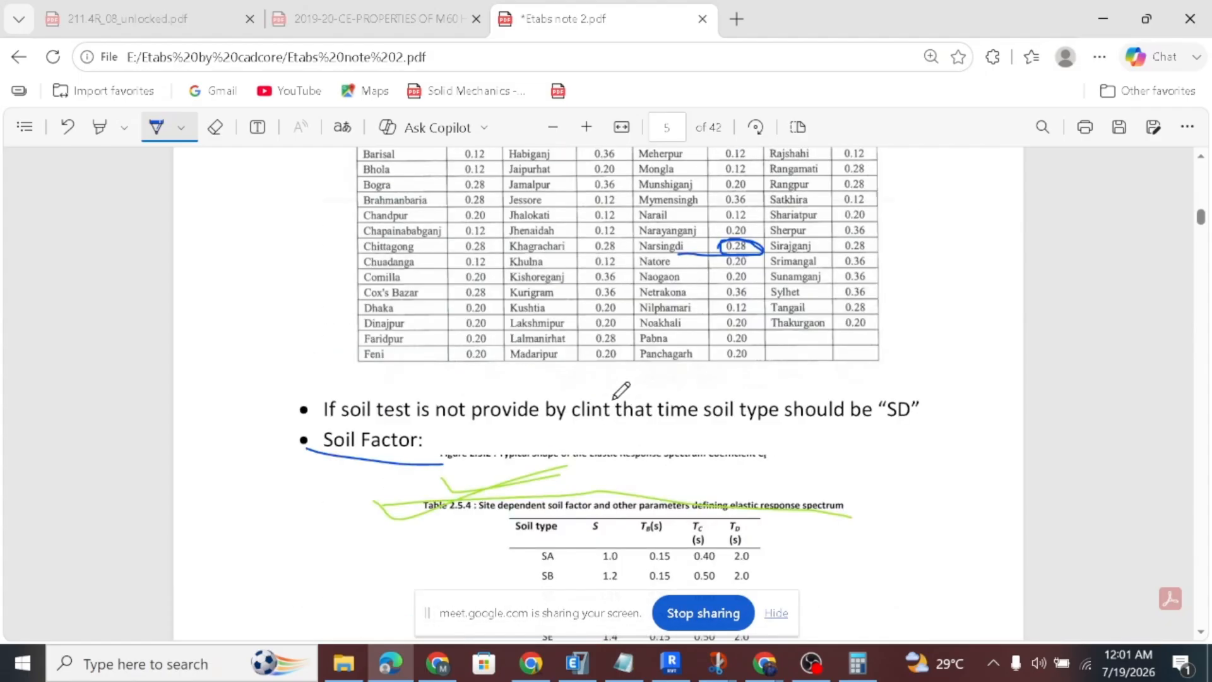
{"action": "scroll", "coordinate": [600, 396], "scroll_direction": "down", "scroll_amount": 3}
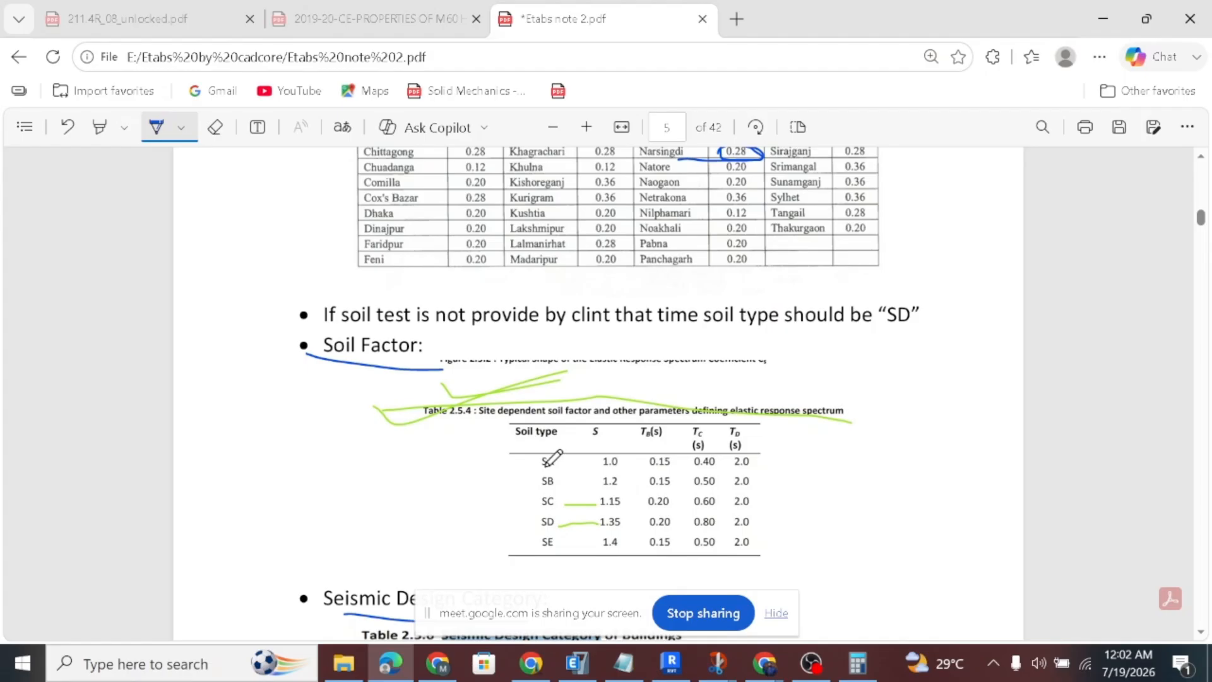
{"action": "scroll", "coordinate": [555, 521], "scroll_direction": "up", "scroll_amount": 2, "text": "ctrl"}
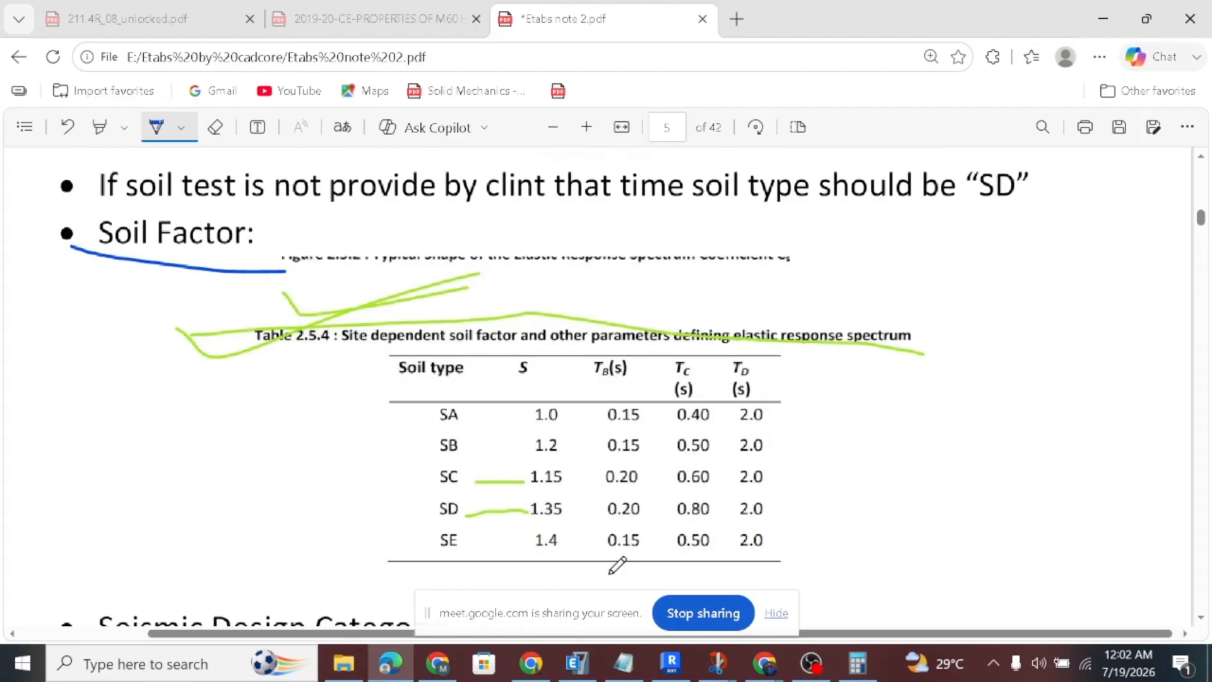
{"action": "scroll", "coordinate": [539, 572], "scroll_direction": "up", "scroll_amount": 2, "text": "ctrl"}
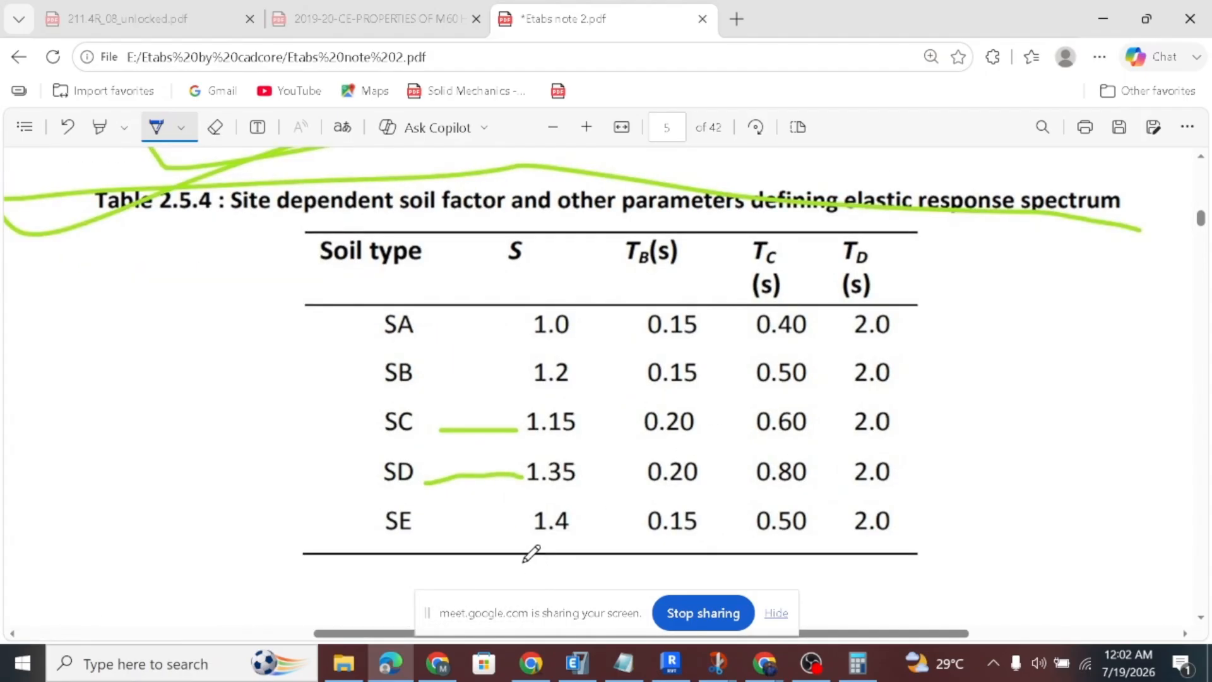
{"action": "mouse_move", "coordinate": [361, 421]}
{"action": "left_mouse_down"}
{"action": "mouse_move", "coordinate": [372, 411]}
{"action": "mouse_move", "coordinate": [364, 452]}
{"action": "mouse_move", "coordinate": [415, 483]}
{"action": "mouse_move", "coordinate": [374, 444]}
{"action": "left_mouse_up"}
{"action": "left_click", "coordinate": [214, 127]}
{"action": "left_click", "coordinate": [392, 436]}
Circle soil types SB and SD in Table 2.5.4 with the blue pen and erase both markings.
{"action": "left_click", "coordinate": [158, 129]}
{"action": "mouse_move", "coordinate": [381, 371]}
{"action": "left_mouse_down"}
{"action": "mouse_move", "coordinate": [433, 349]}
{"action": "mouse_move", "coordinate": [368, 360]}
{"action": "mouse_move", "coordinate": [406, 385]}
{"action": "mouse_move", "coordinate": [430, 373]}
{"action": "left_mouse_up"}
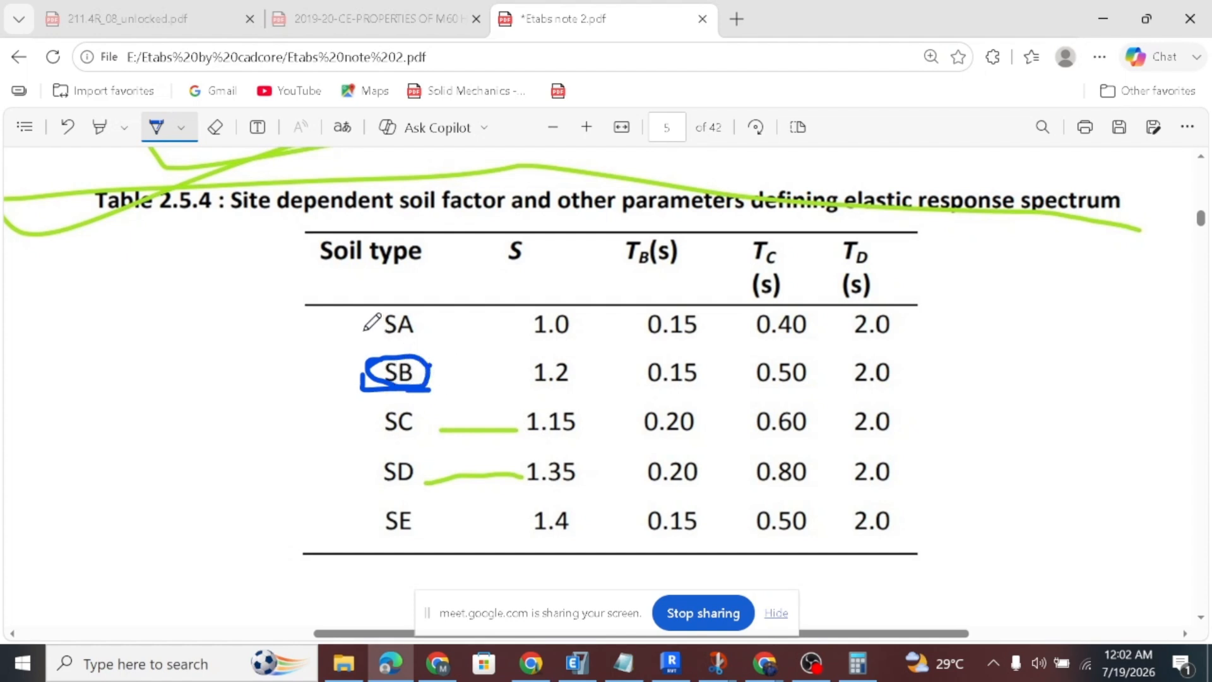
{"action": "mouse_move", "coordinate": [365, 442]}
{"action": "left_mouse_down"}
{"action": "mouse_move", "coordinate": [445, 416]}
{"action": "mouse_move", "coordinate": [388, 423]}
{"action": "mouse_move", "coordinate": [418, 479]}
{"action": "mouse_move", "coordinate": [386, 459]}
{"action": "mouse_move", "coordinate": [434, 361]}
{"action": "mouse_move", "coordinate": [390, 377]}
{"action": "left_mouse_up"}
{"action": "left_click", "coordinate": [214, 127]}
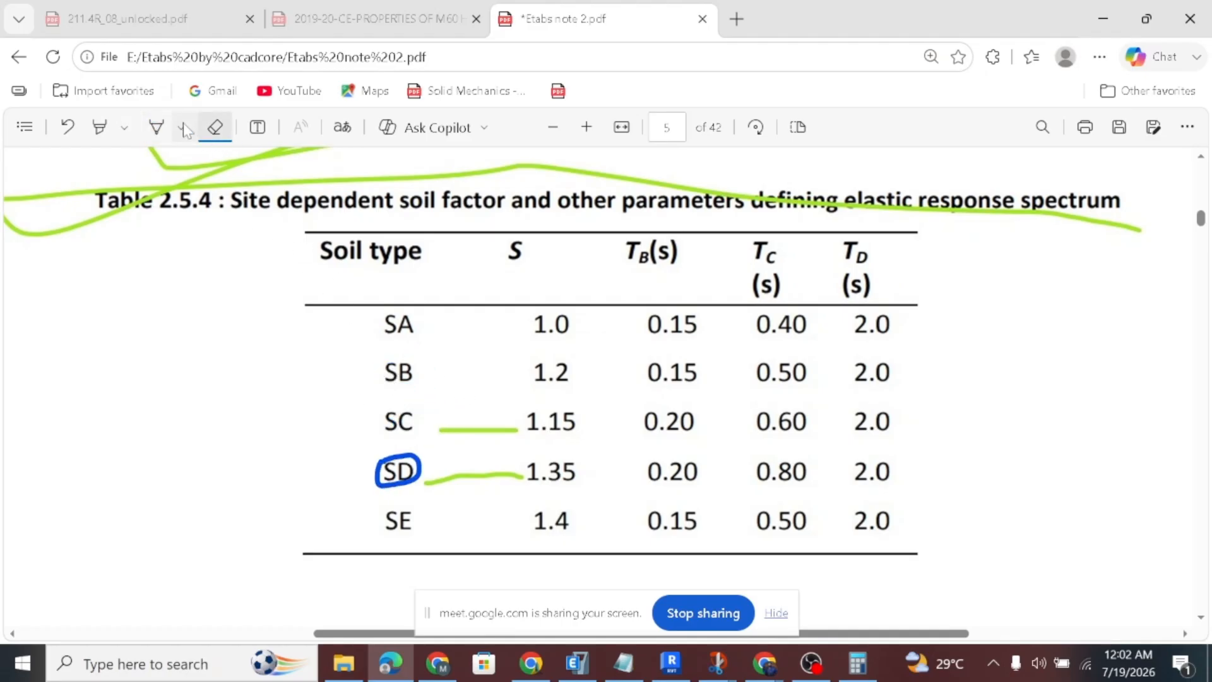
{"action": "left_click_drag", "start_coordinate": [403, 459], "coordinate": [389, 481]}
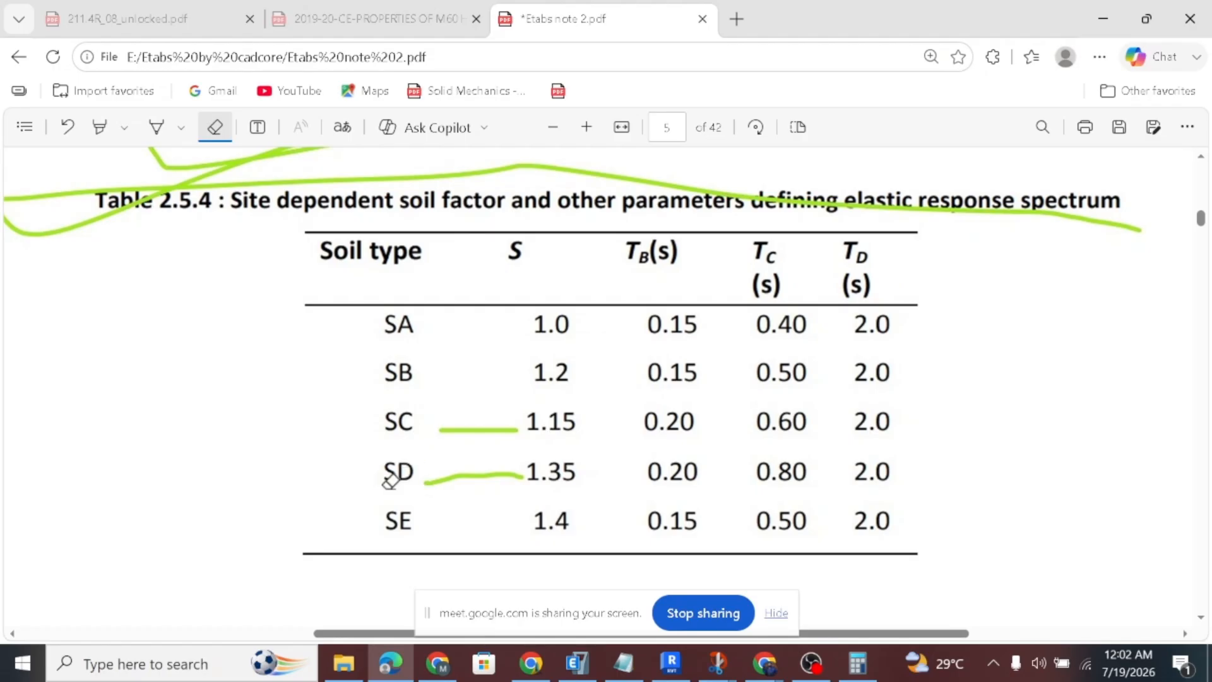
{"action": "left_click", "coordinate": [157, 127]}
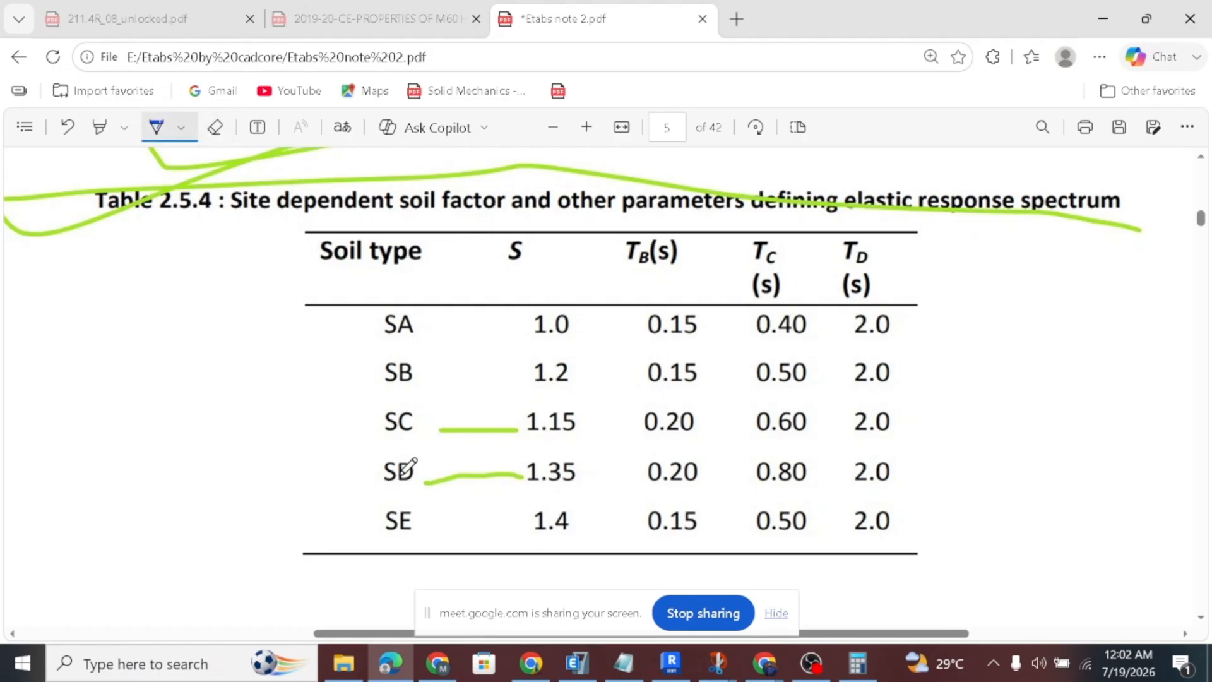
Replace the trial circles around SC and SD with a blue box around soil type SC, and outline its row of values.
{"action": "mouse_move", "coordinate": [390, 418]}
{"action": "left_mouse_down"}
{"action": "mouse_move", "coordinate": [407, 428]}
{"action": "mouse_move", "coordinate": [379, 401]}
{"action": "mouse_move", "coordinate": [370, 409]}
{"action": "left_mouse_up"}
{"action": "mouse_move", "coordinate": [389, 459]}
{"action": "left_mouse_down"}
{"action": "mouse_move", "coordinate": [422, 468]}
{"action": "mouse_move", "coordinate": [372, 482]}
{"action": "mouse_move", "coordinate": [382, 460]}
{"action": "mouse_move", "coordinate": [404, 491]}
{"action": "left_mouse_up"}
{"action": "left_click", "coordinate": [218, 127]}
{"action": "left_click", "coordinate": [156, 126]}
{"action": "mouse_move", "coordinate": [365, 444]}
{"action": "left_mouse_down"}
{"action": "mouse_move", "coordinate": [420, 440]}
{"action": "mouse_move", "coordinate": [433, 398]}
{"action": "mouse_move", "coordinate": [423, 387]}
{"action": "mouse_move", "coordinate": [363, 442]}
{"action": "left_mouse_up"}
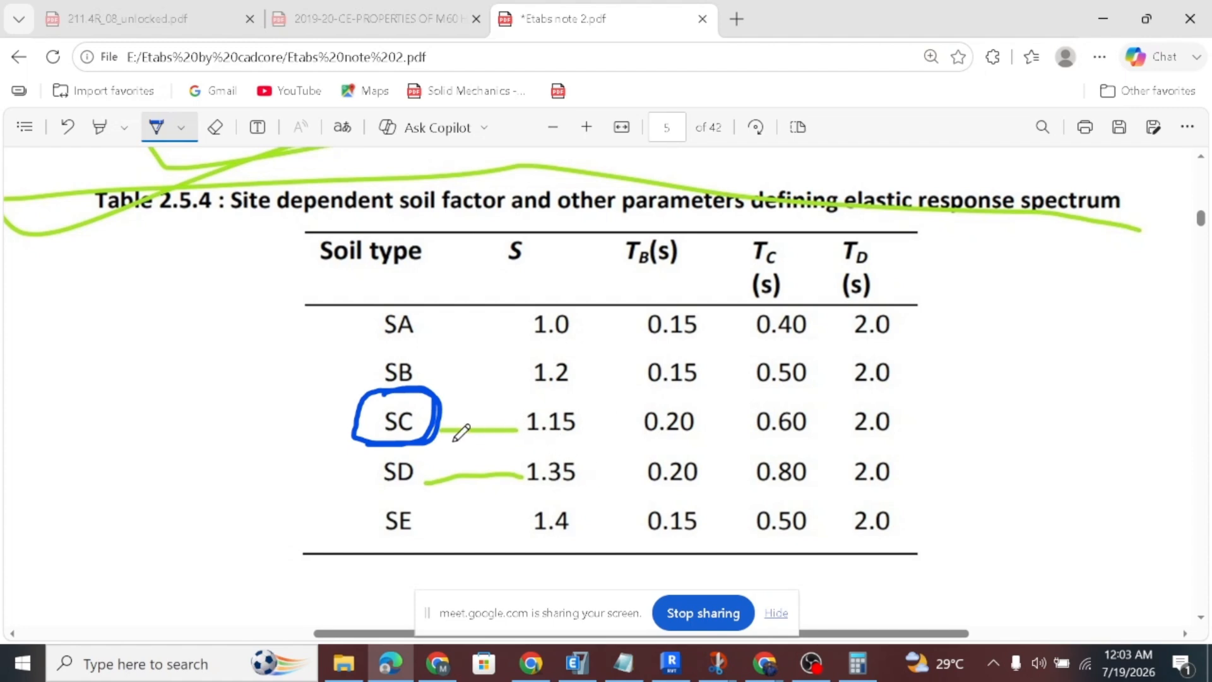
{"action": "mouse_move", "coordinate": [442, 441]}
{"action": "left_mouse_down"}
{"action": "mouse_move", "coordinate": [923, 440]}
{"action": "mouse_move", "coordinate": [442, 375]}
{"action": "left_mouse_up"}
Examine the seismic design categories in Table 2.5.6, and recheck the importance factor table and town coefficients in Table 2.2.
{"action": "scroll", "coordinate": [461, 344], "scroll_direction": "down", "scroll_amount": 6}
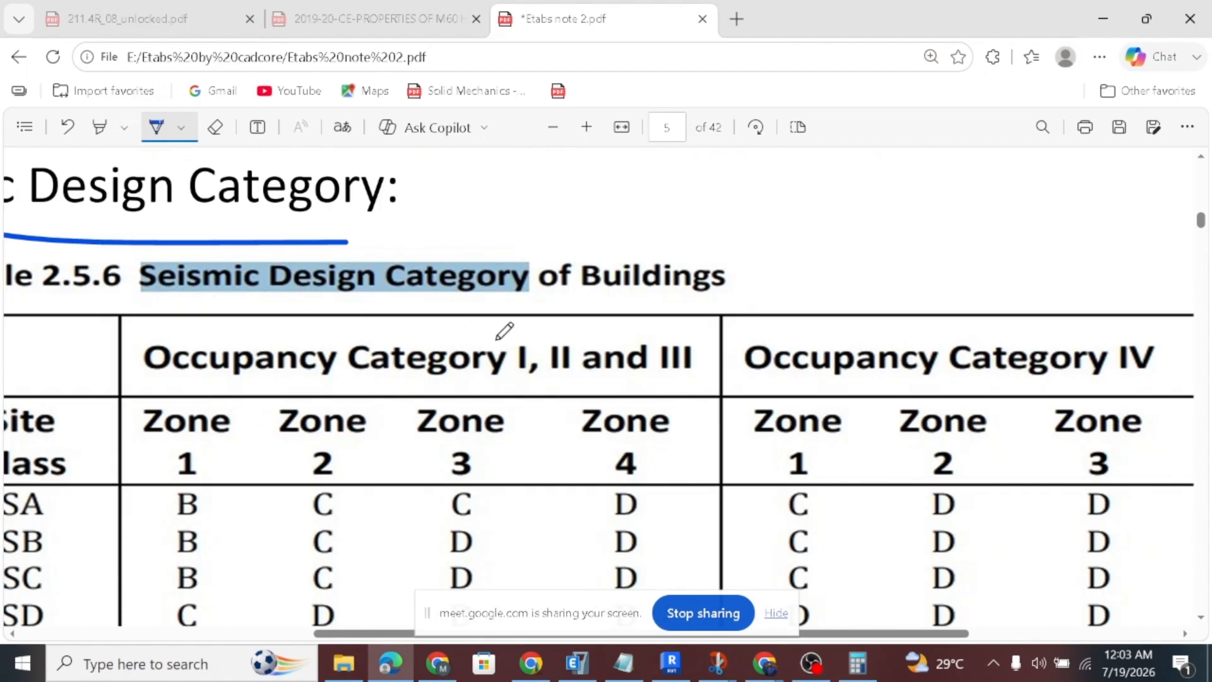
{"action": "scroll", "coordinate": [502, 330], "scroll_direction": "down", "scroll_amount": 3, "text": "ctrl"}
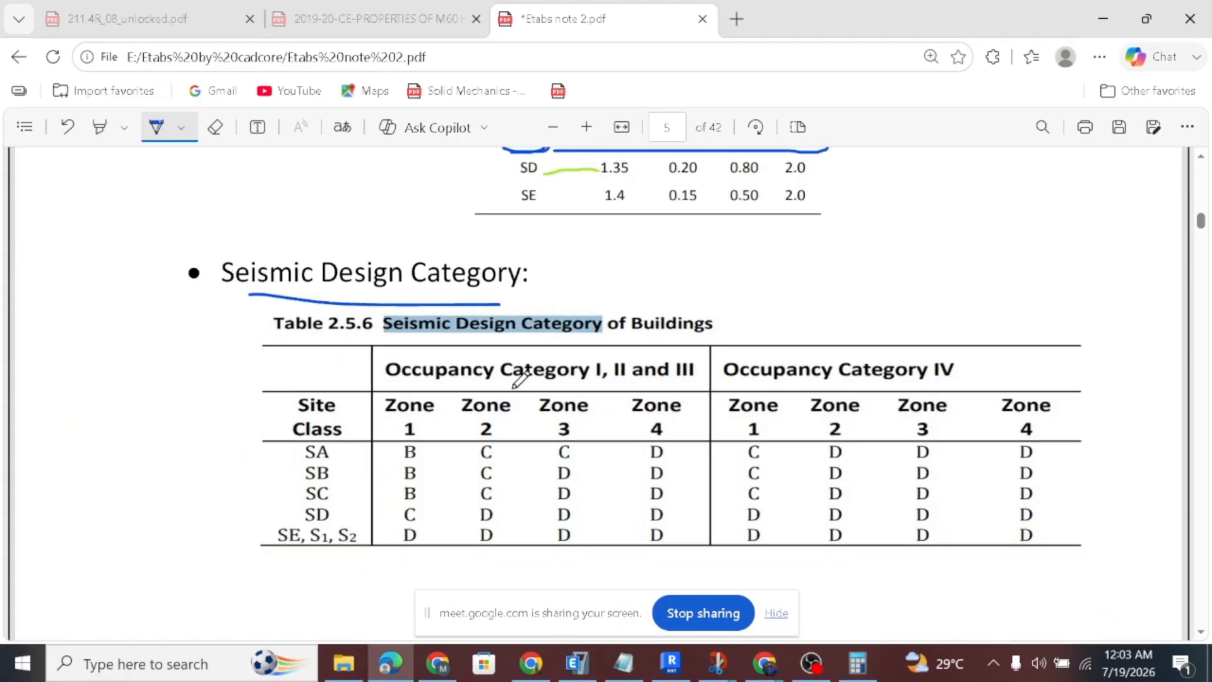
{"action": "scroll", "coordinate": [571, 420], "scroll_direction": "down", "scroll_amount": 4}
{"action": "scroll", "coordinate": [576, 418], "scroll_direction": "up", "scroll_amount": 12}
{"action": "scroll", "coordinate": [580, 409], "scroll_direction": "up", "scroll_amount": 8}
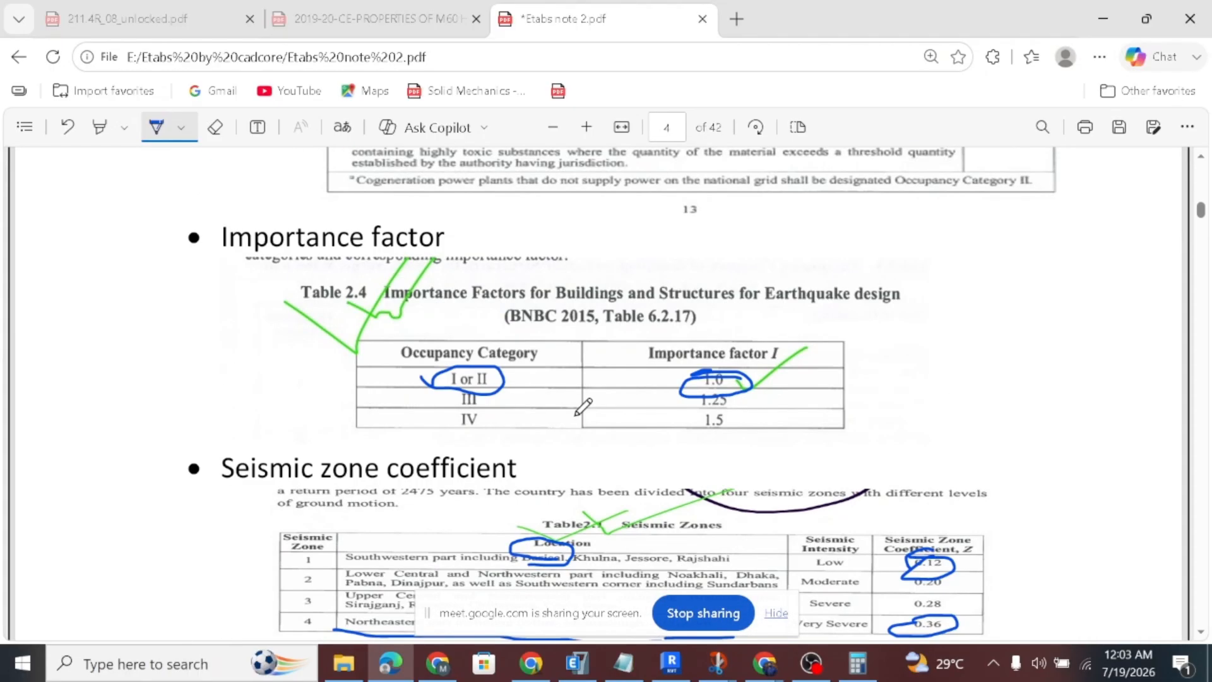
{"action": "scroll", "coordinate": [596, 399], "scroll_direction": "down", "scroll_amount": 4}
{"action": "scroll", "coordinate": [602, 396], "scroll_direction": "down", "scroll_amount": 7}
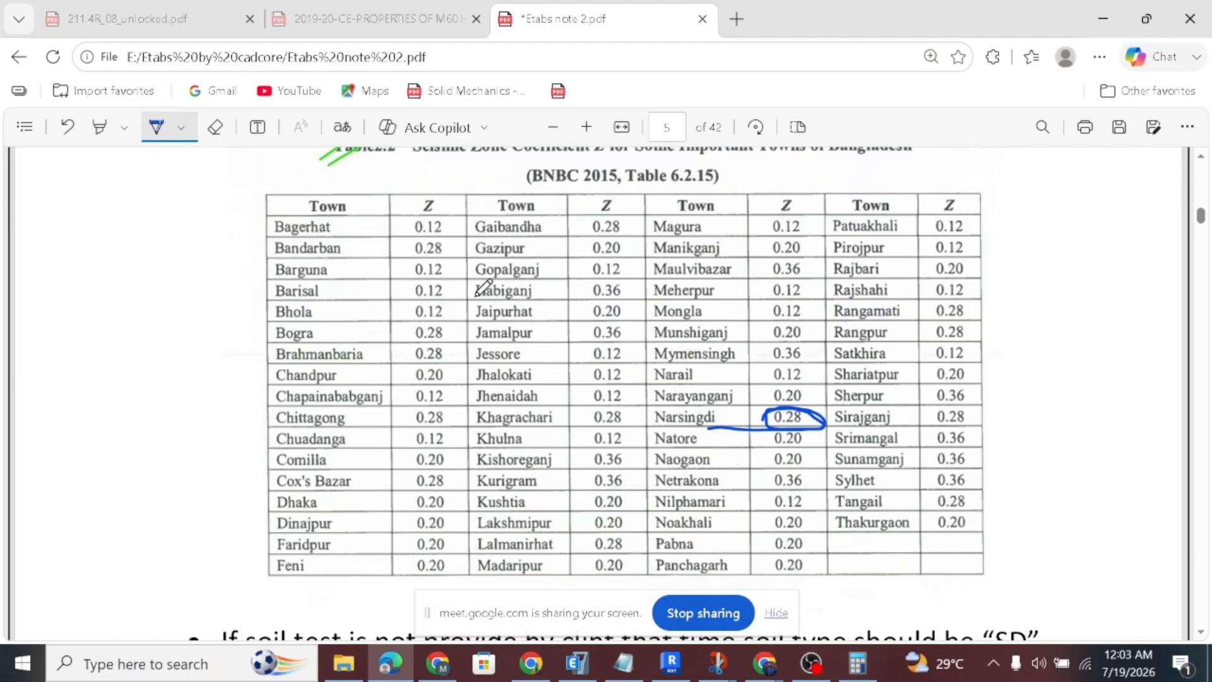
Review the seismic zone, town Z coefficient and occupancy category tables in the ETABS notes PDF.
{"action": "scroll", "coordinate": [712, 454], "scroll_direction": "up", "scroll_amount": 7}
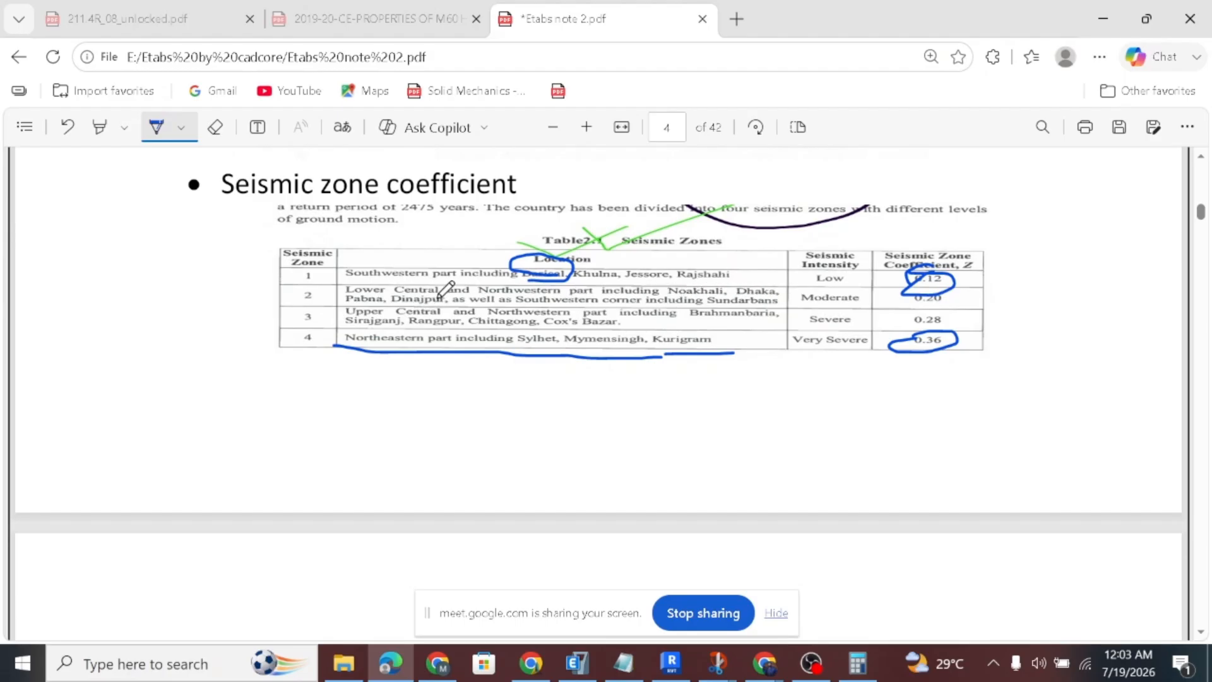
{"action": "left_click_drag", "start_coordinate": [315, 294], "coordinate": [332, 288]}
{"action": "scroll", "coordinate": [457, 422], "scroll_direction": "down", "scroll_amount": 10}
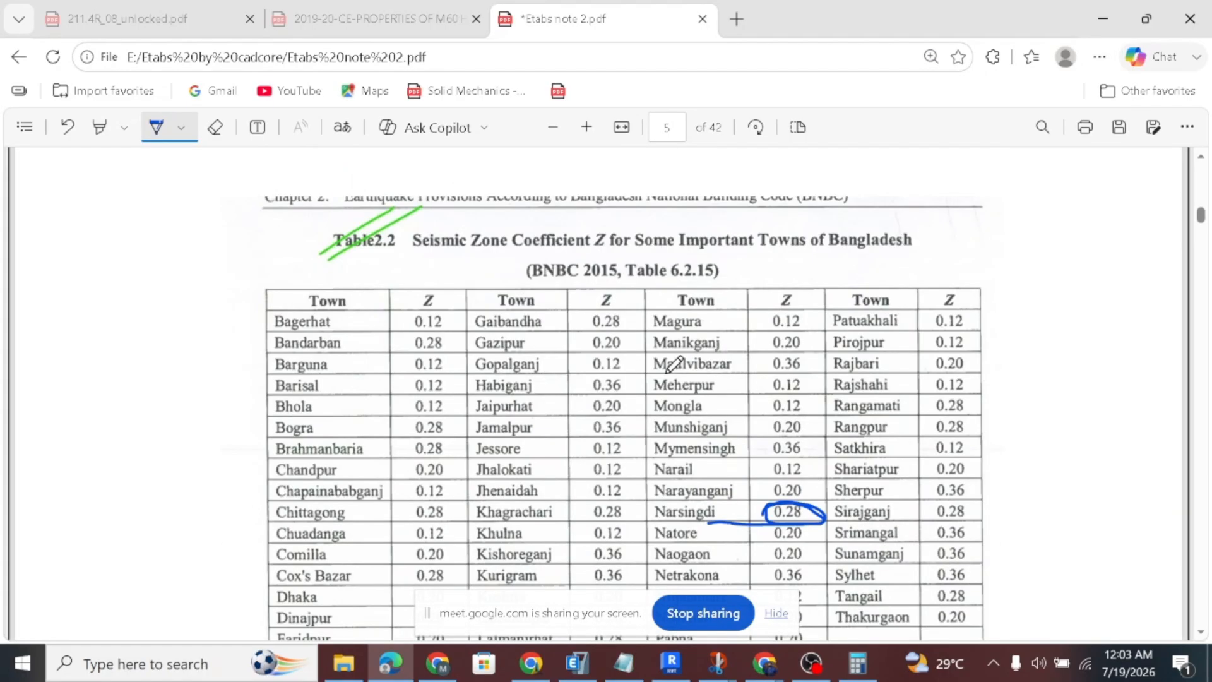
{"action": "scroll", "coordinate": [675, 363], "scroll_direction": "down", "scroll_amount": 10}
{"action": "mouse_move", "coordinate": [449, 323]}
{"action": "left_mouse_down"}
{"action": "mouse_move", "coordinate": [473, 296]}
{"action": "mouse_move", "coordinate": [500, 437]}
{"action": "mouse_move", "coordinate": [442, 309]}
{"action": "mouse_move", "coordinate": [691, 296]}
{"action": "left_mouse_up"}
{"action": "scroll", "coordinate": [540, 305], "scroll_direction": "up", "scroll_amount": 15}
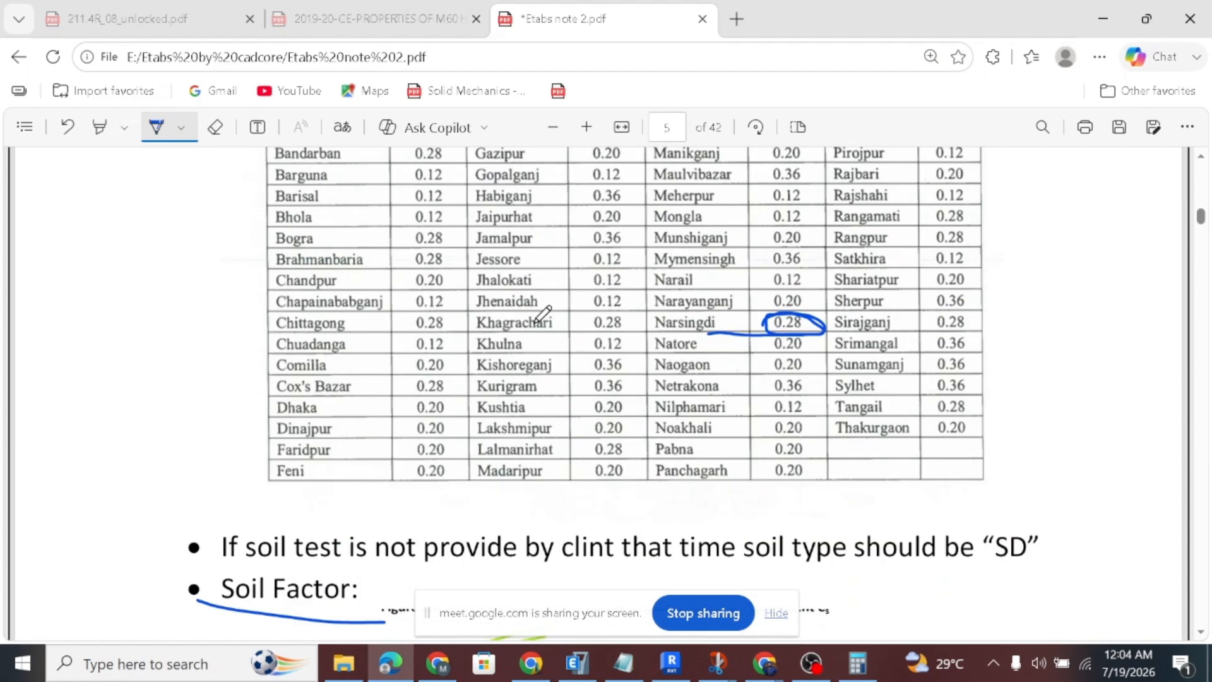
{"action": "scroll", "coordinate": [533, 304], "scroll_direction": "up", "scroll_amount": 10}
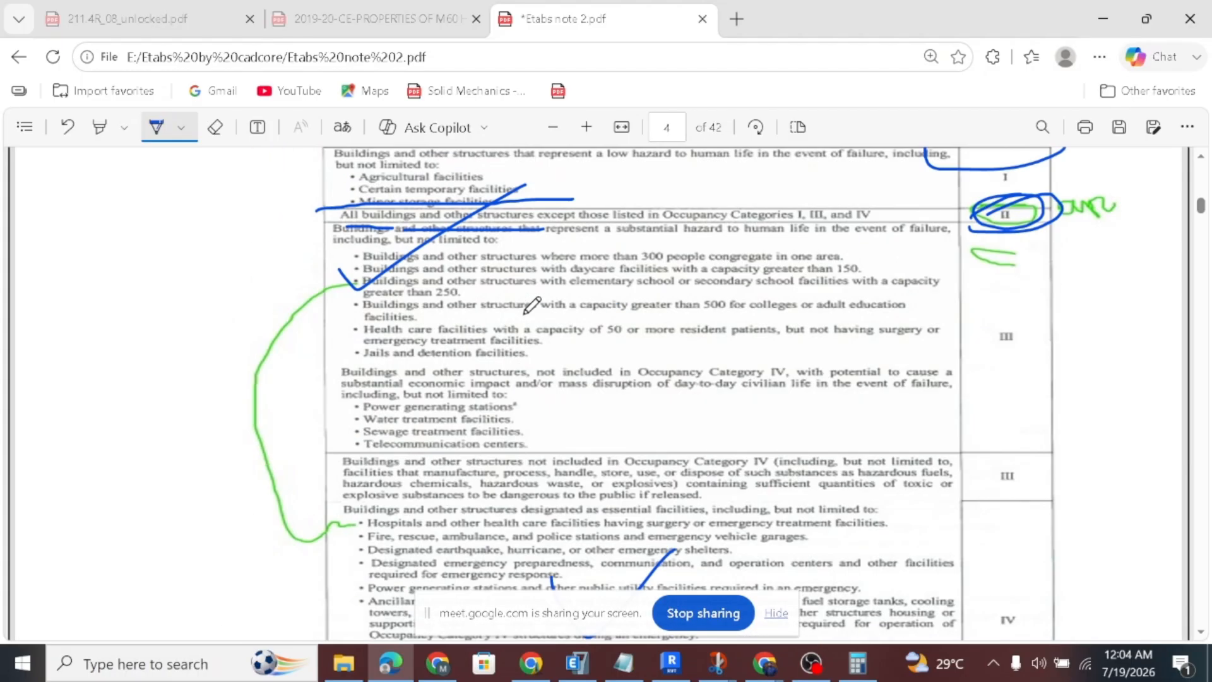
{"action": "scroll", "coordinate": [821, 325], "scroll_direction": "down", "scroll_amount": 15}
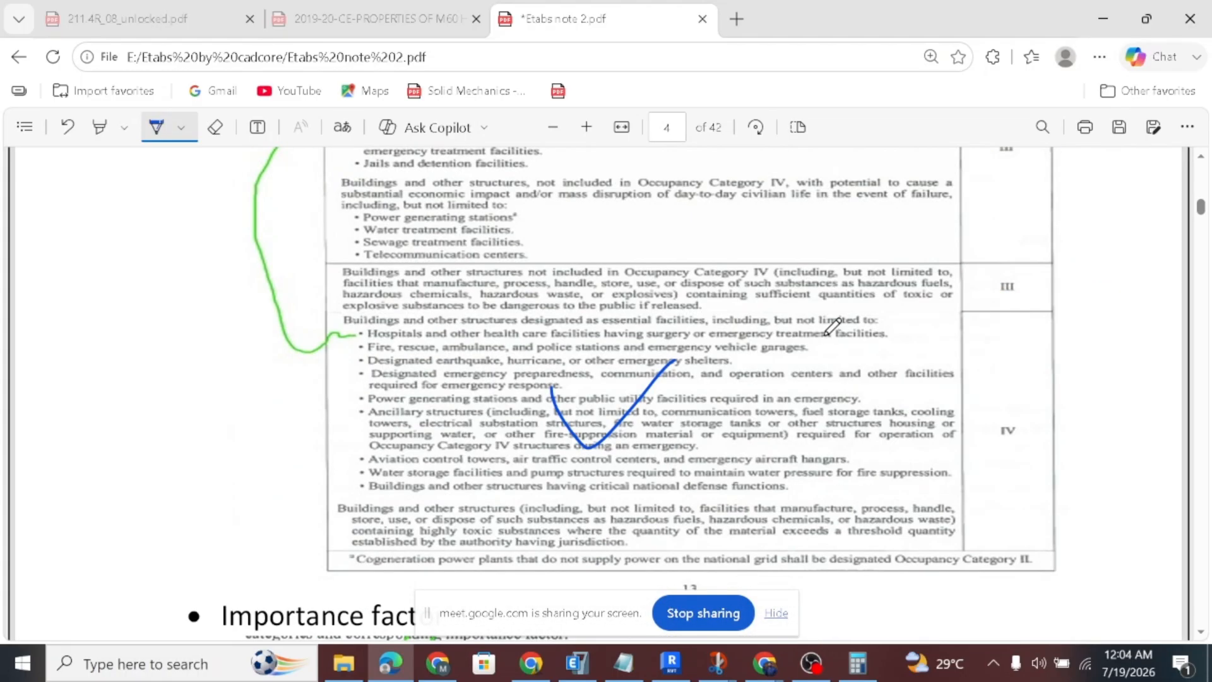
{"action": "scroll", "coordinate": [768, 338], "scroll_direction": "down", "scroll_amount": 10}
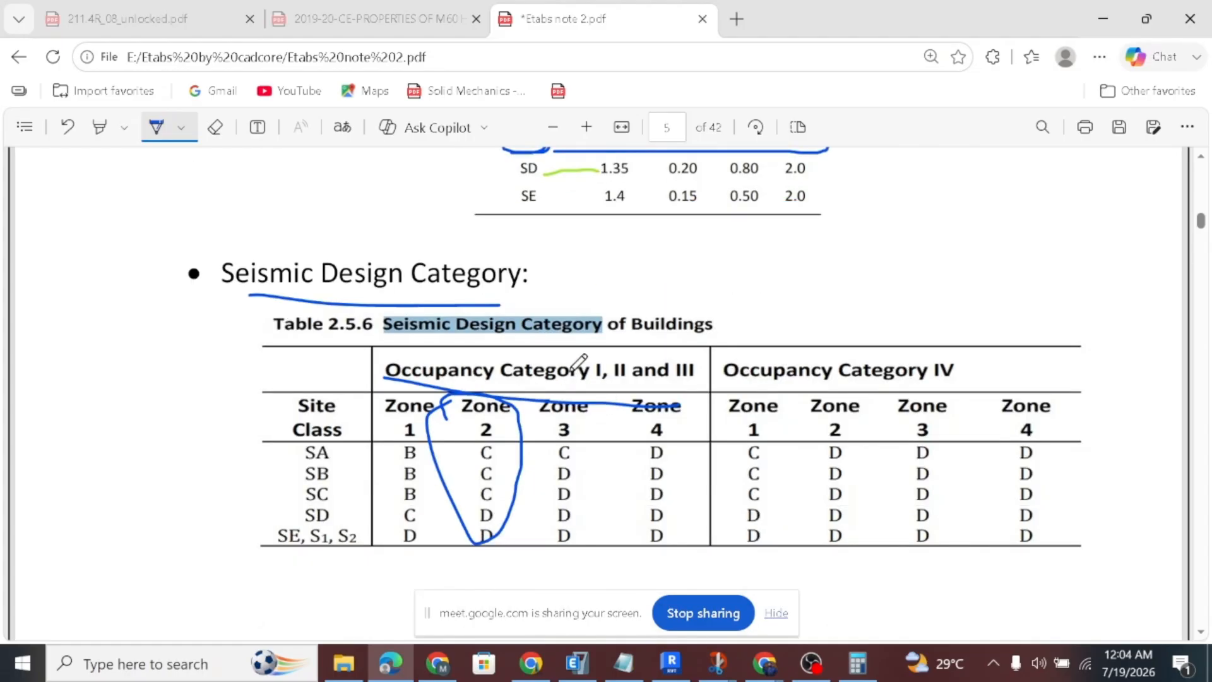
Erase the ink marks over the occupancy category headings and the Zone 2 column in Table 2.5.6.
{"action": "mouse_move", "coordinate": [683, 357]}
{"action": "left_mouse_down"}
{"action": "mouse_move", "coordinate": [657, 381]}
{"action": "mouse_move", "coordinate": [697, 361]}
{"action": "left_mouse_up"}
{"action": "mouse_move", "coordinate": [925, 353]}
{"action": "left_mouse_down"}
{"action": "mouse_move", "coordinate": [961, 378]}
{"action": "mouse_move", "coordinate": [938, 358]}
{"action": "left_mouse_up"}
{"action": "left_click_drag", "start_coordinate": [393, 349], "coordinate": [637, 339]}
{"action": "left_click", "coordinate": [218, 131]}
{"action": "mouse_move", "coordinate": [481, 346]}
{"action": "left_mouse_down"}
{"action": "mouse_move", "coordinate": [480, 465]}
{"action": "mouse_move", "coordinate": [842, 370]}
{"action": "mouse_move", "coordinate": [921, 369]}
{"action": "left_mouse_up"}
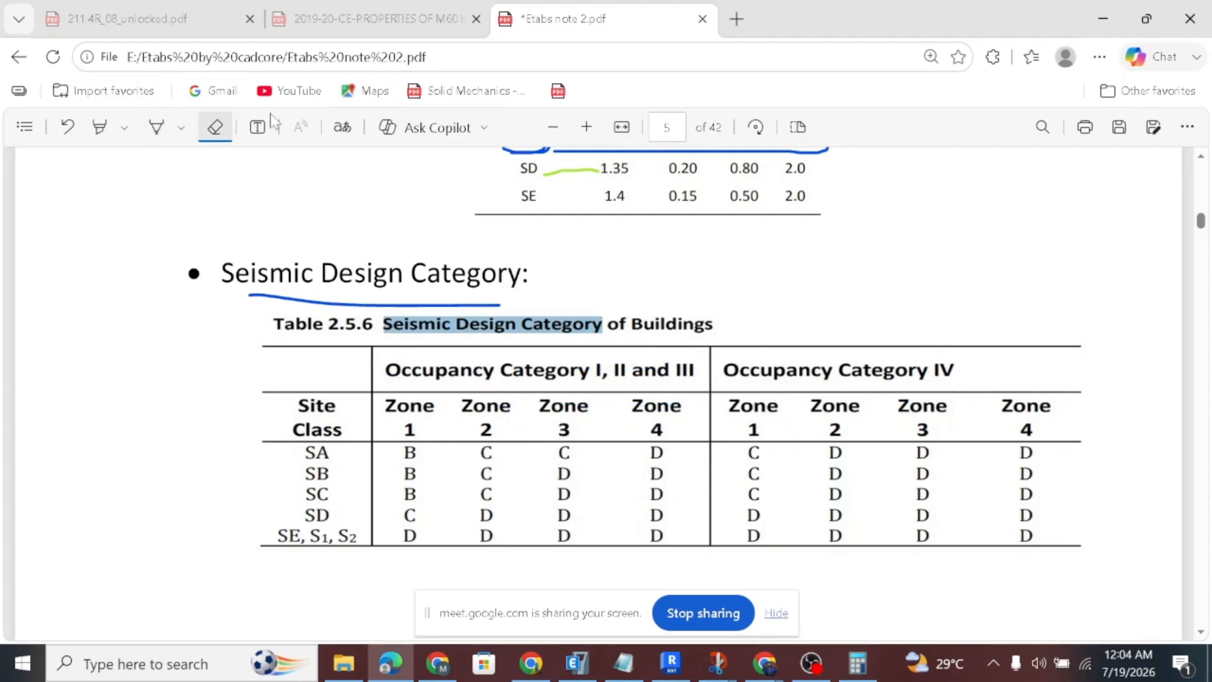
Circle the Occupancy Category I, II and III block and its Zone 2 column in pen, and erase the table's new marks.
{"action": "left_click", "coordinate": [157, 128]}
{"action": "mouse_move", "coordinate": [364, 410]}
{"action": "left_mouse_down"}
{"action": "mouse_move", "coordinate": [429, 369]}
{"action": "mouse_move", "coordinate": [694, 429]}
{"action": "mouse_move", "coordinate": [471, 554]}
{"action": "mouse_move", "coordinate": [353, 441]}
{"action": "left_mouse_up"}
{"action": "mouse_move", "coordinate": [485, 380]}
{"action": "left_mouse_down"}
{"action": "mouse_move", "coordinate": [513, 455]}
{"action": "mouse_move", "coordinate": [489, 551]}
{"action": "mouse_move", "coordinate": [453, 451]}
{"action": "mouse_move", "coordinate": [457, 391]}
{"action": "left_mouse_up"}
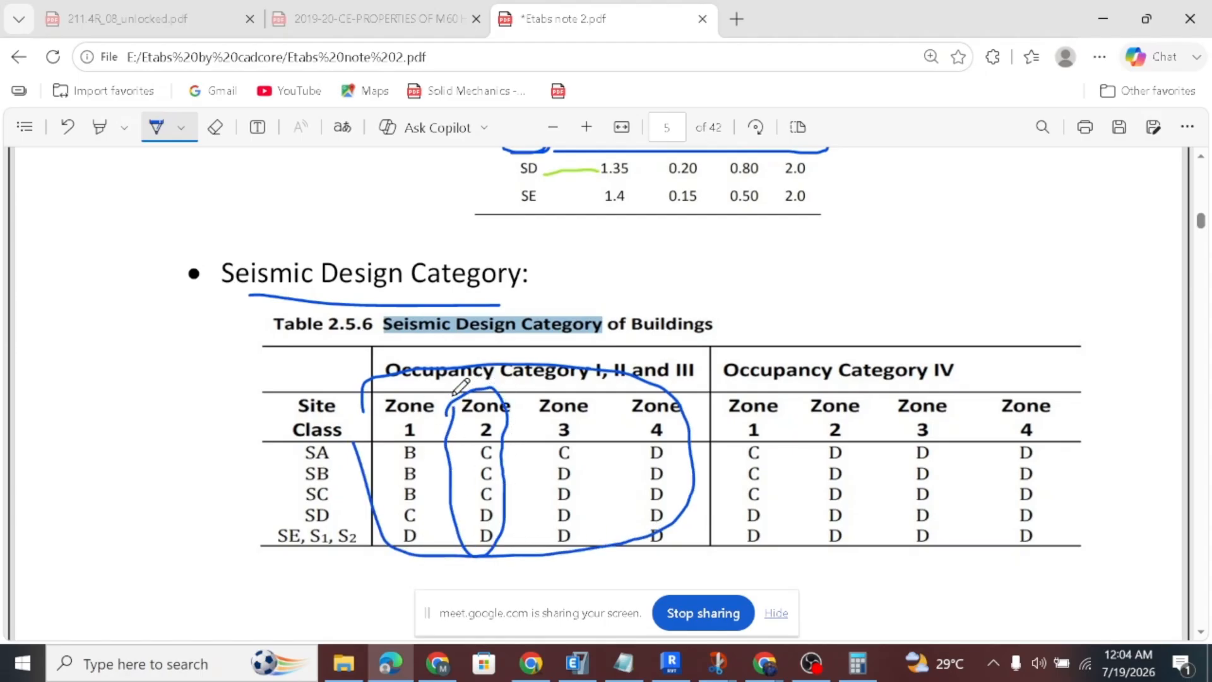
{"action": "mouse_move", "coordinate": [285, 388]}
{"action": "left_mouse_down"}
{"action": "mouse_move", "coordinate": [354, 438]}
{"action": "mouse_move", "coordinate": [276, 409]}
{"action": "left_mouse_up"}
{"action": "mouse_move", "coordinate": [301, 498]}
{"action": "left_mouse_down"}
{"action": "mouse_move", "coordinate": [335, 484]}
{"action": "mouse_move", "coordinate": [336, 499]}
{"action": "mouse_move", "coordinate": [307, 484]}
{"action": "mouse_move", "coordinate": [516, 494]}
{"action": "mouse_move", "coordinate": [500, 480]}
{"action": "left_mouse_up"}
{"action": "left_click", "coordinate": [214, 126]}
{"action": "mouse_move", "coordinate": [379, 274]}
{"action": "left_mouse_down"}
{"action": "mouse_move", "coordinate": [576, 419]}
{"action": "mouse_move", "coordinate": [492, 487]}
{"action": "mouse_move", "coordinate": [328, 439]}
{"action": "mouse_move", "coordinate": [335, 406]}
{"action": "left_mouse_up"}
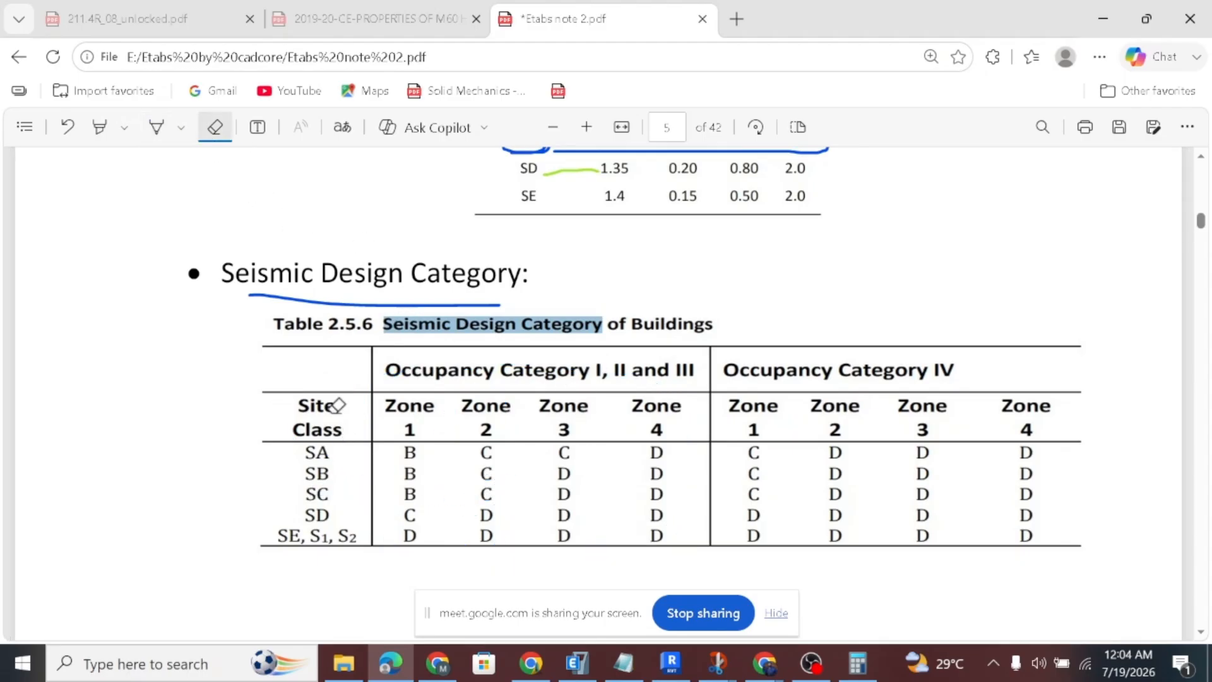
Circle the category C entry for site class SC under Zone 2 of Occupancy Category I, II and III with the pen.
{"action": "left_click", "coordinate": [156, 127]}
{"action": "left_click_drag", "start_coordinate": [487, 483], "coordinate": [504, 474]}
Examine the building period formula, the response reduction factor tables and the soil factor table in the notes.
{"action": "scroll", "coordinate": [543, 435], "scroll_direction": "down", "scroll_amount": 10}
{"action": "scroll", "coordinate": [560, 414], "scroll_direction": "down", "scroll_amount": 10}
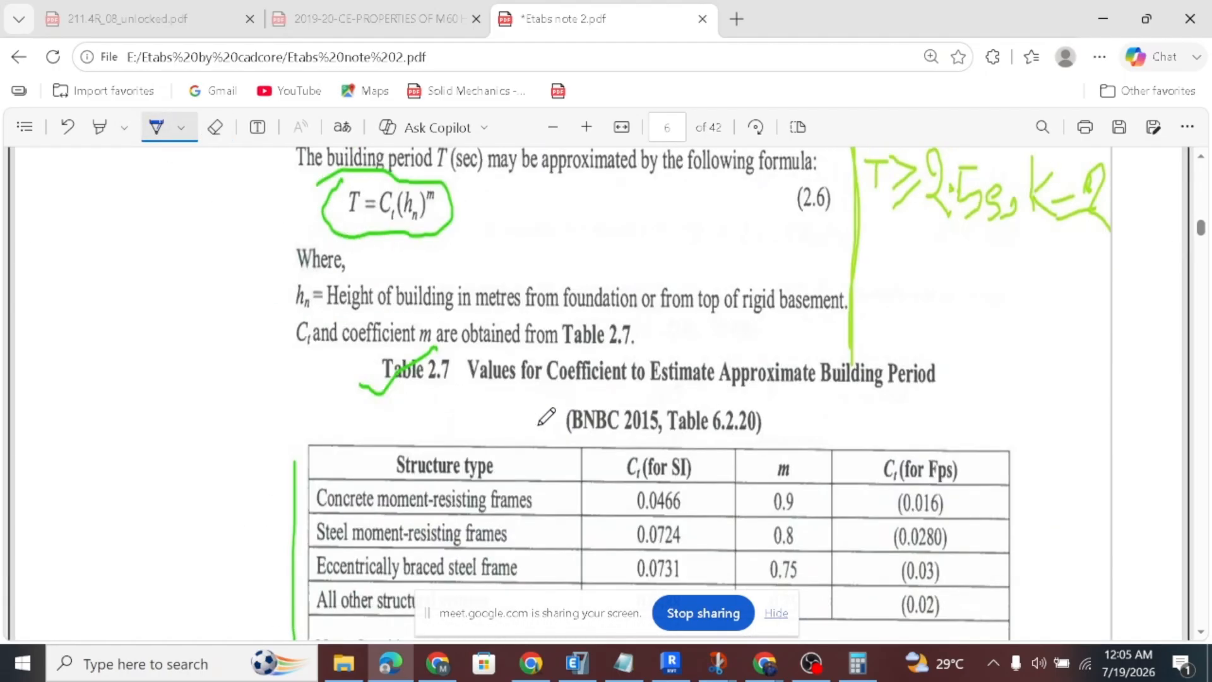
{"action": "scroll", "coordinate": [555, 414], "scroll_direction": "down", "scroll_amount": 2, "text": "ctrl"}
{"action": "scroll", "coordinate": [582, 414], "scroll_direction": "down", "scroll_amount": 5}
{"action": "scroll", "coordinate": [587, 416], "scroll_direction": "down", "scroll_amount": 3}
{"action": "scroll", "coordinate": [585, 411], "scroll_direction": "up", "scroll_amount": 3}
{"action": "scroll", "coordinate": [585, 404], "scroll_direction": "down", "scroll_amount": 3}
{"action": "scroll", "coordinate": [585, 407], "scroll_direction": "up", "scroll_amount": 3}
{"action": "scroll", "coordinate": [762, 422], "scroll_direction": "down", "scroll_amount": 3}
{"action": "scroll", "coordinate": [776, 420], "scroll_direction": "up", "scroll_amount": 2}
{"action": "scroll", "coordinate": [636, 387], "scroll_direction": "down", "scroll_amount": 10}
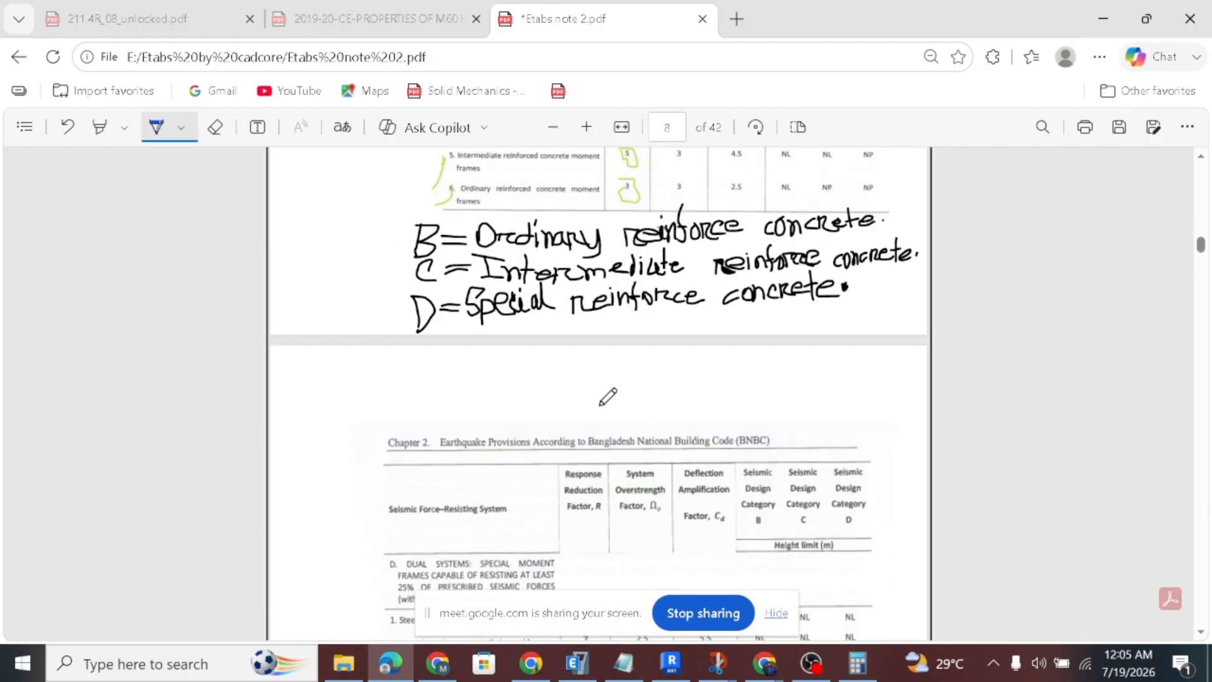
{"action": "scroll", "coordinate": [581, 300], "scroll_direction": "down", "scroll_amount": 2}
{"action": "scroll", "coordinate": [584, 303], "scroll_direction": "up", "scroll_amount": 10}
{"action": "scroll", "coordinate": [584, 303], "scroll_direction": "up", "scroll_amount": 15}
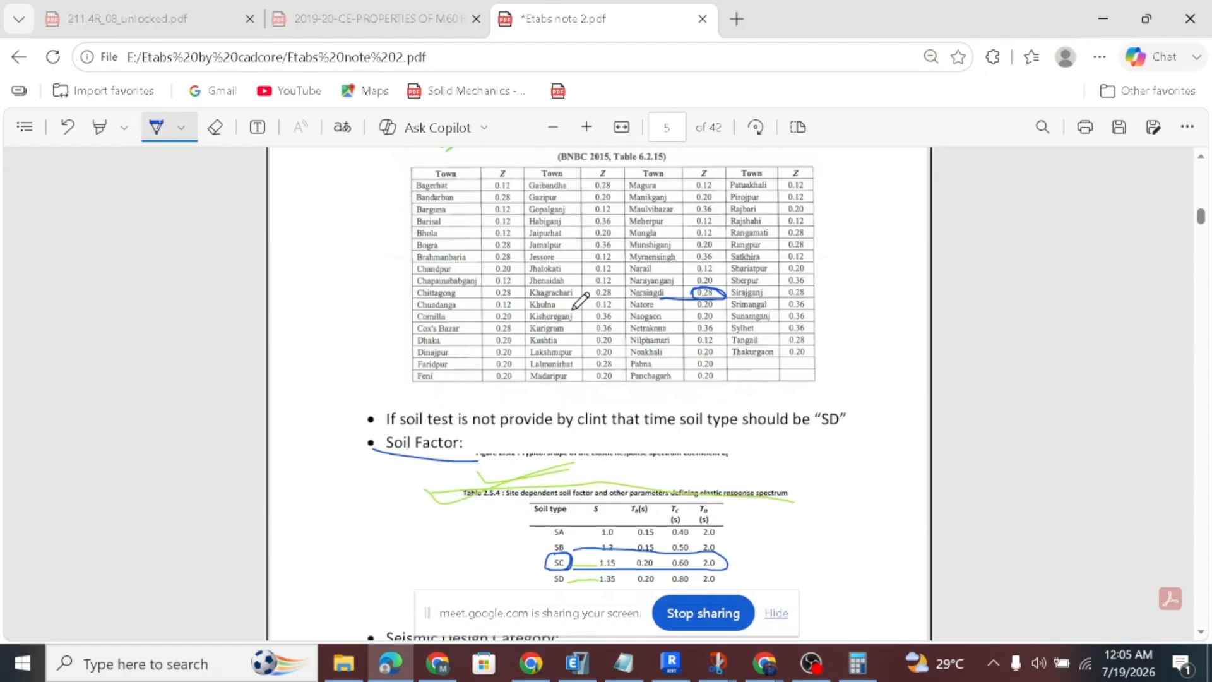
{"action": "scroll", "coordinate": [557, 420], "scroll_direction": "down", "scroll_amount": 5}
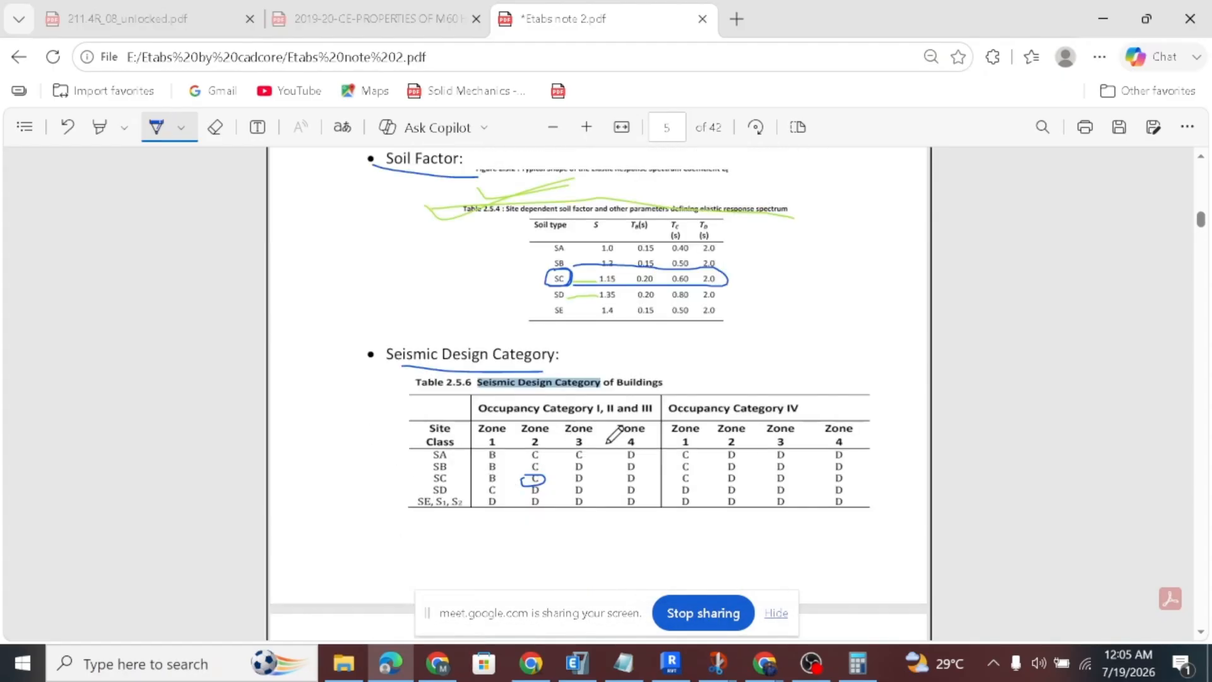
Draw pen strokes from soil type SC in the soil factor table and from the circled C in Table 2.5.6.
{"action": "scroll", "coordinate": [608, 440], "scroll_direction": "up", "scroll_amount": 2, "text": "ctrl"}
{"action": "left_click_drag", "start_coordinate": [533, 176], "coordinate": [461, 210]}
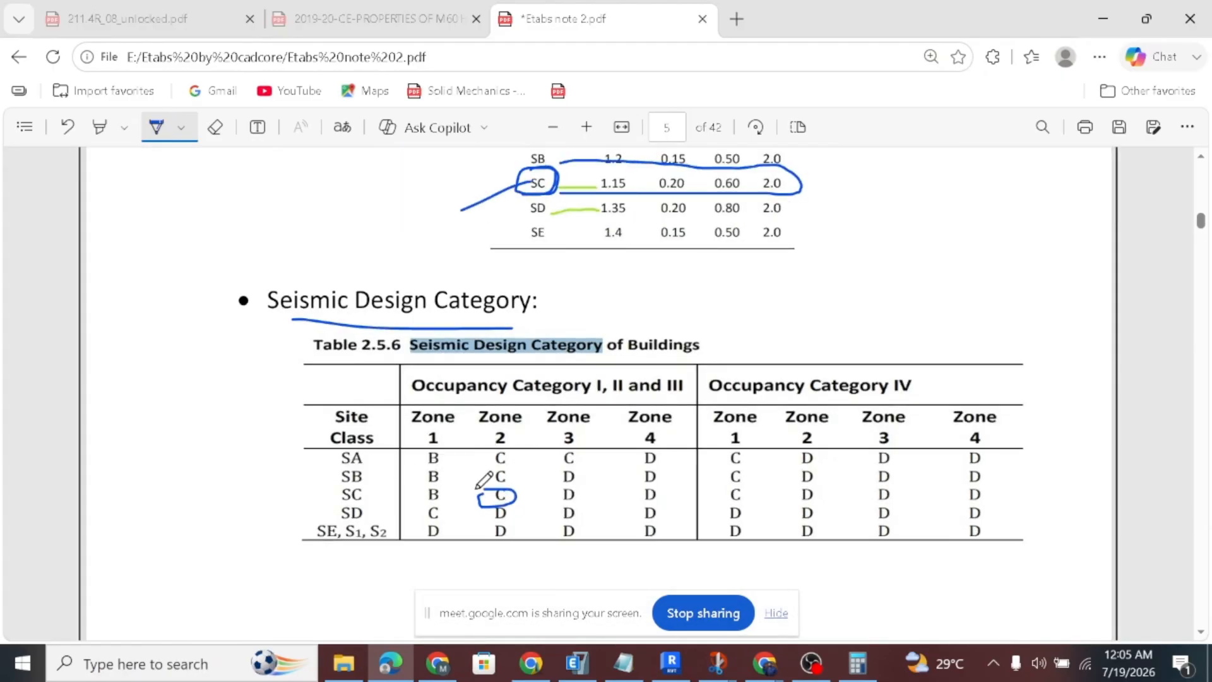
{"action": "left_click_drag", "start_coordinate": [508, 498], "coordinate": [568, 478]}
Switch to bim etabs.txt in Notepad and highlight "Soil Classification." in Step 3 and "Stair Drawing," in Step 4.
{"action": "left_click", "coordinate": [623, 662]}
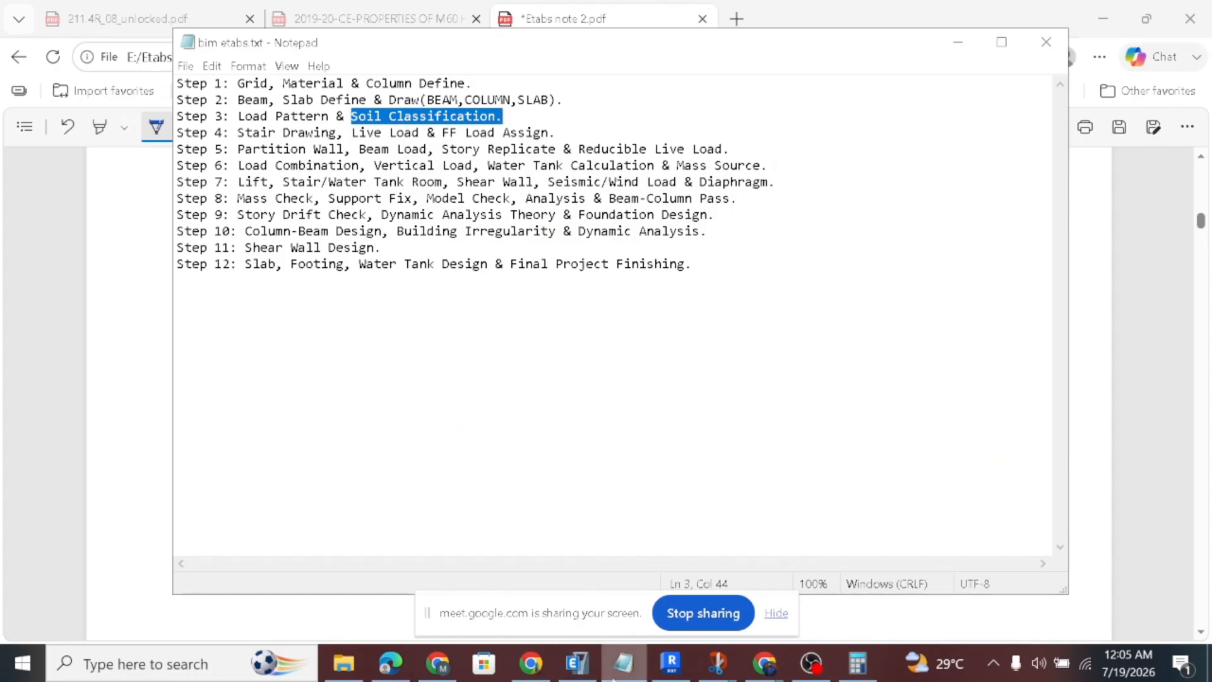
{"action": "left_click_drag", "start_coordinate": [503, 116], "coordinate": [352, 116]}
{"action": "left_click", "coordinate": [505, 116]}
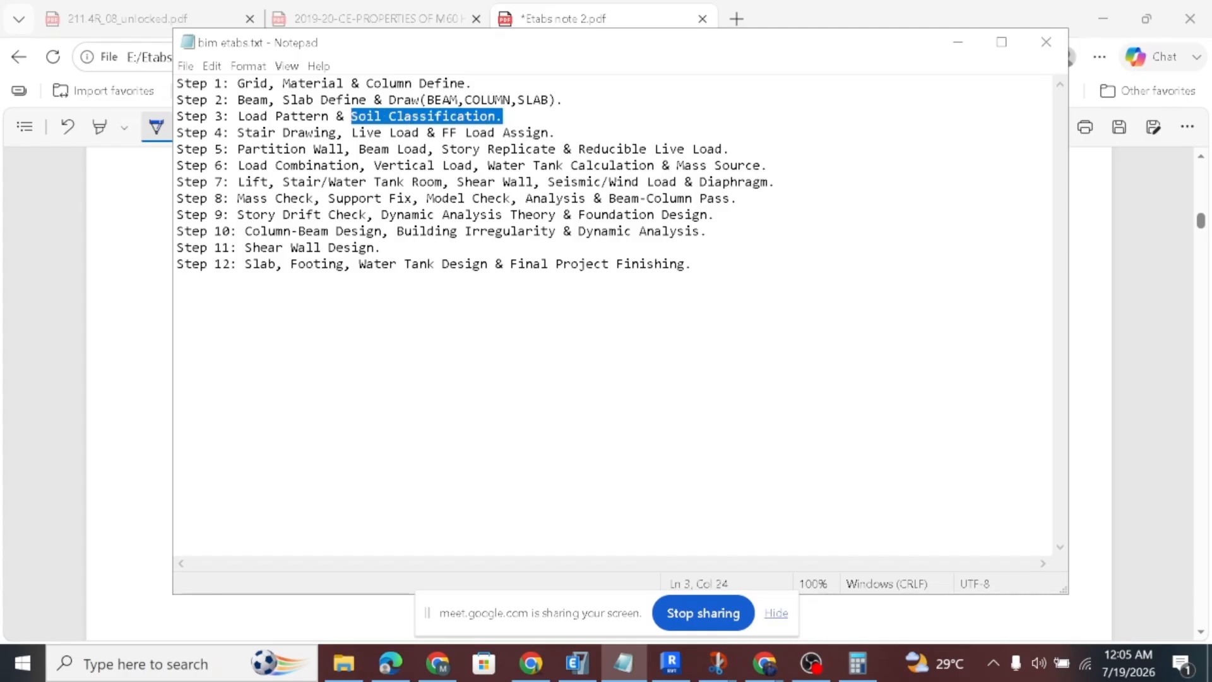
{"action": "left_click", "coordinate": [405, 265]}
{"action": "mouse_move", "coordinate": [237, 133]}
{"action": "left_mouse_down"}
{"action": "mouse_move", "coordinate": [333, 149]}
{"action": "mouse_move", "coordinate": [343, 133]}
{"action": "left_mouse_up"}
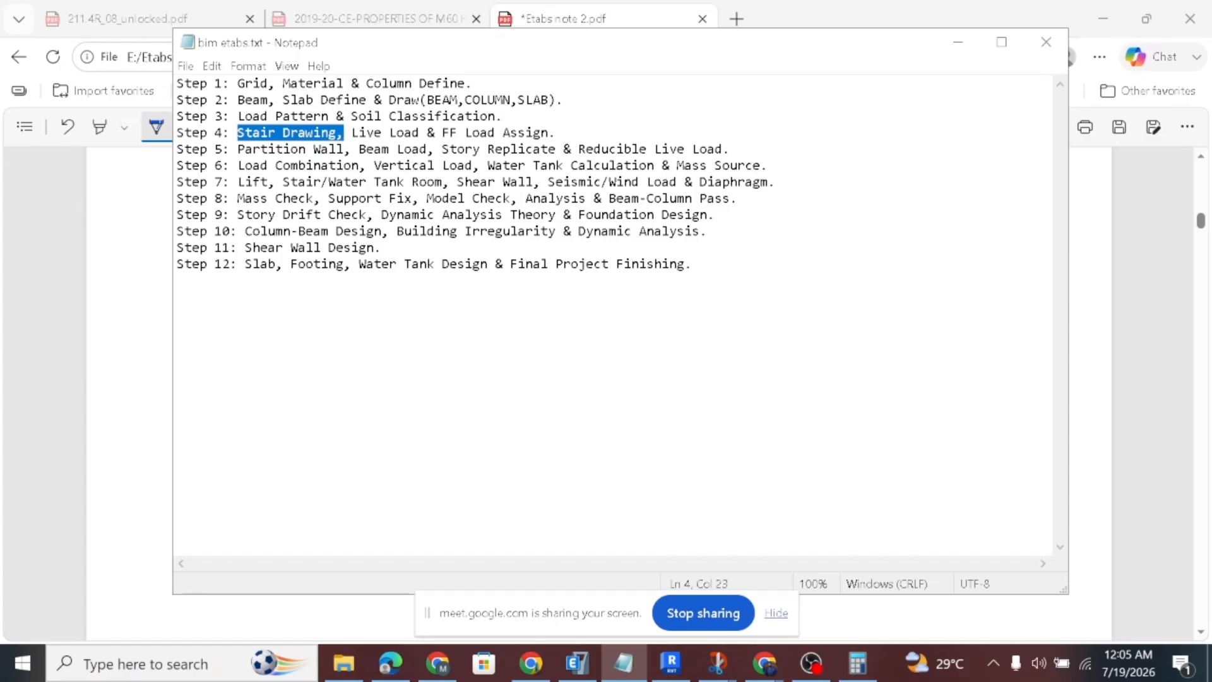
Switch to ETABS and inspect the 1ST F plan view around the open bay between grids C and D.
{"action": "left_click", "coordinate": [577, 662]}
{"action": "mouse_move", "coordinate": [763, 663]}
{"action": "left_click", "coordinate": [715, 607]}
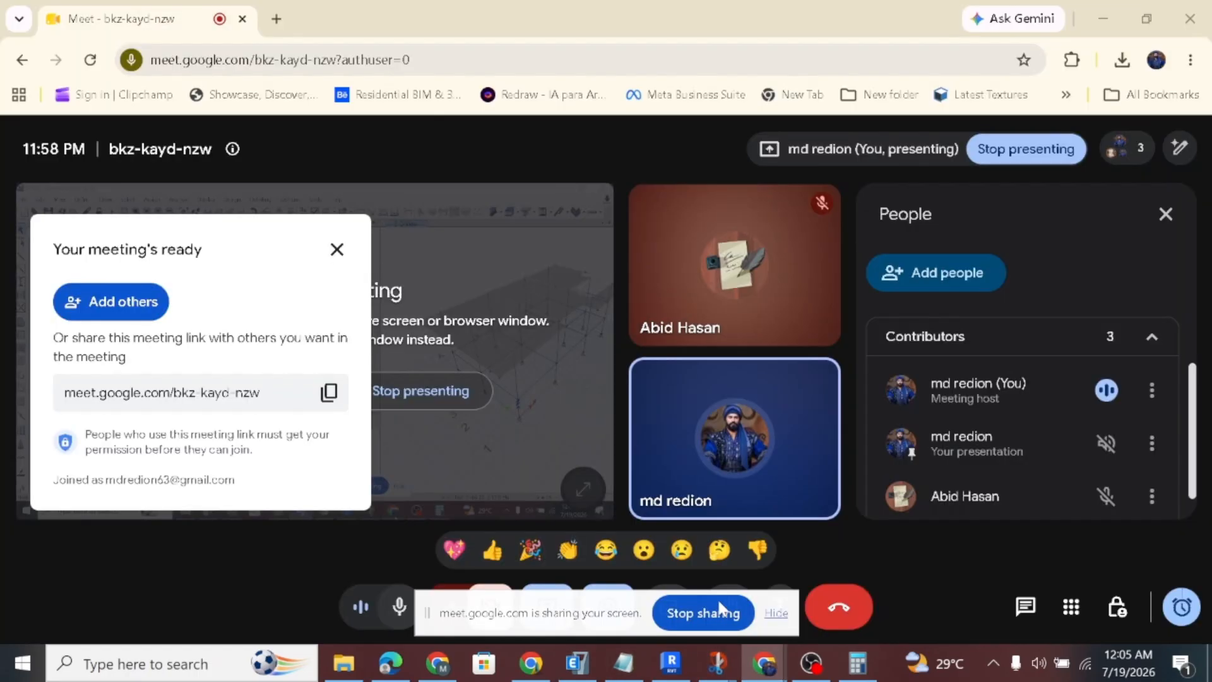
{"action": "left_click", "coordinate": [576, 663]}
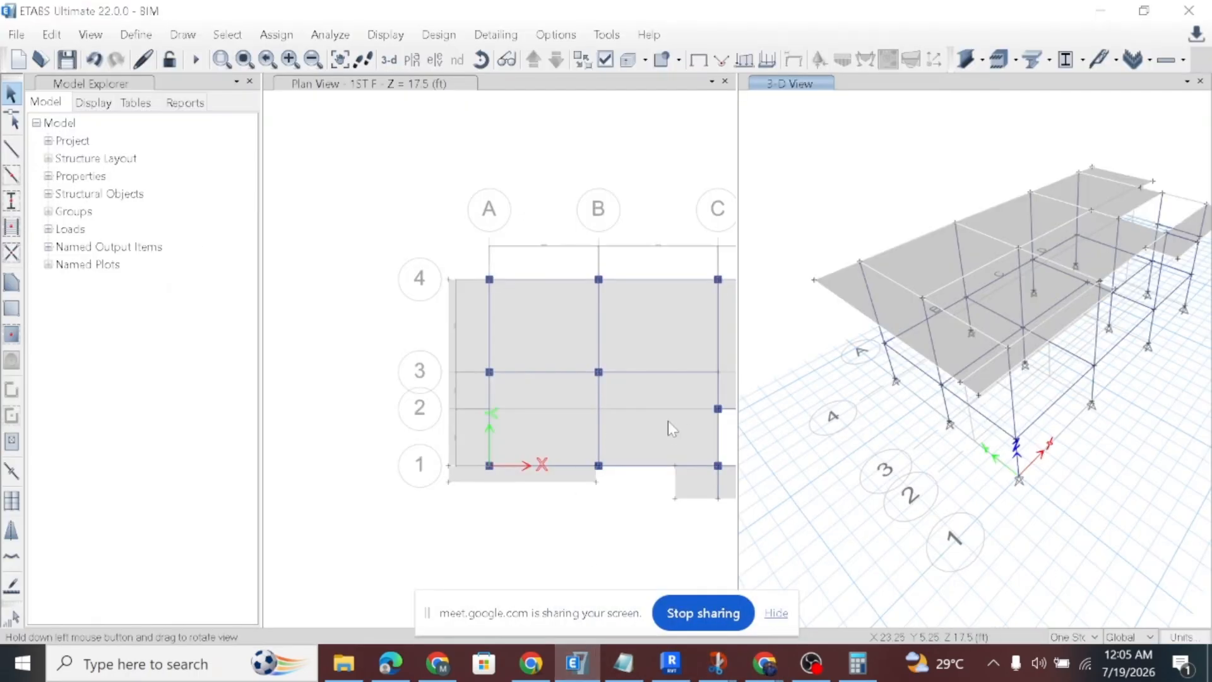
{"action": "scroll", "coordinate": [348, 334], "scroll_direction": "down", "scroll_amount": 3}
{"action": "middle_click_drag", "start_coordinate": [595, 371], "coordinate": [525, 358]}
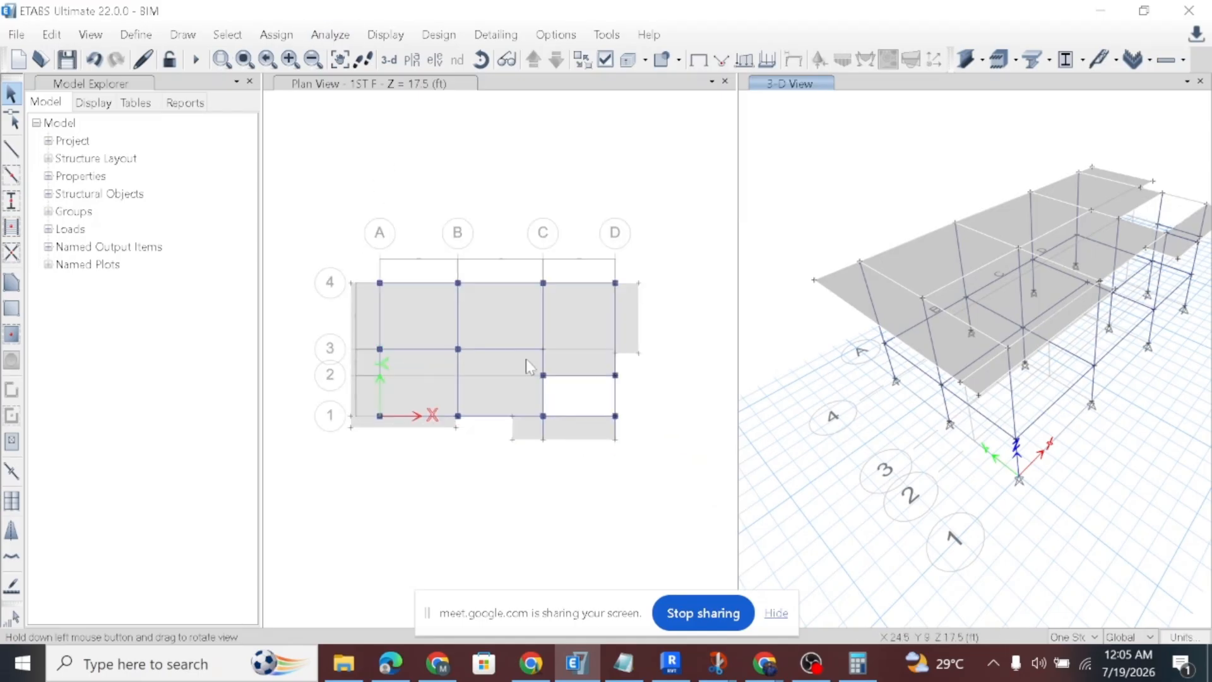
{"action": "scroll", "coordinate": [525, 359], "scroll_direction": "up", "scroll_amount": 3}
{"action": "scroll", "coordinate": [511, 481], "scroll_direction": "down", "scroll_amount": 1}
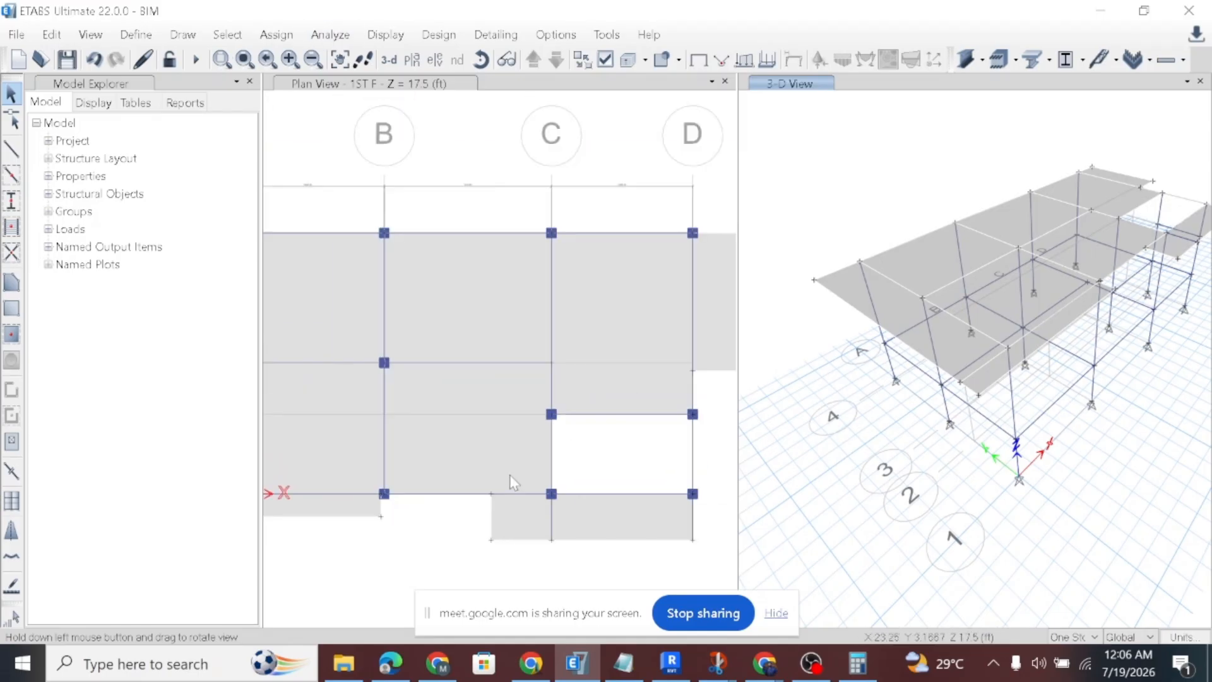
{"action": "scroll", "coordinate": [511, 481], "scroll_direction": "down", "scroll_amount": 2}
{"action": "scroll", "coordinate": [549, 441], "scroll_direction": "down", "scroll_amount": 4}
Display the elevation along grid A in place of the plan view and clear the slab selection in the 3-D view.
{"action": "left_click", "coordinate": [616, 463]}
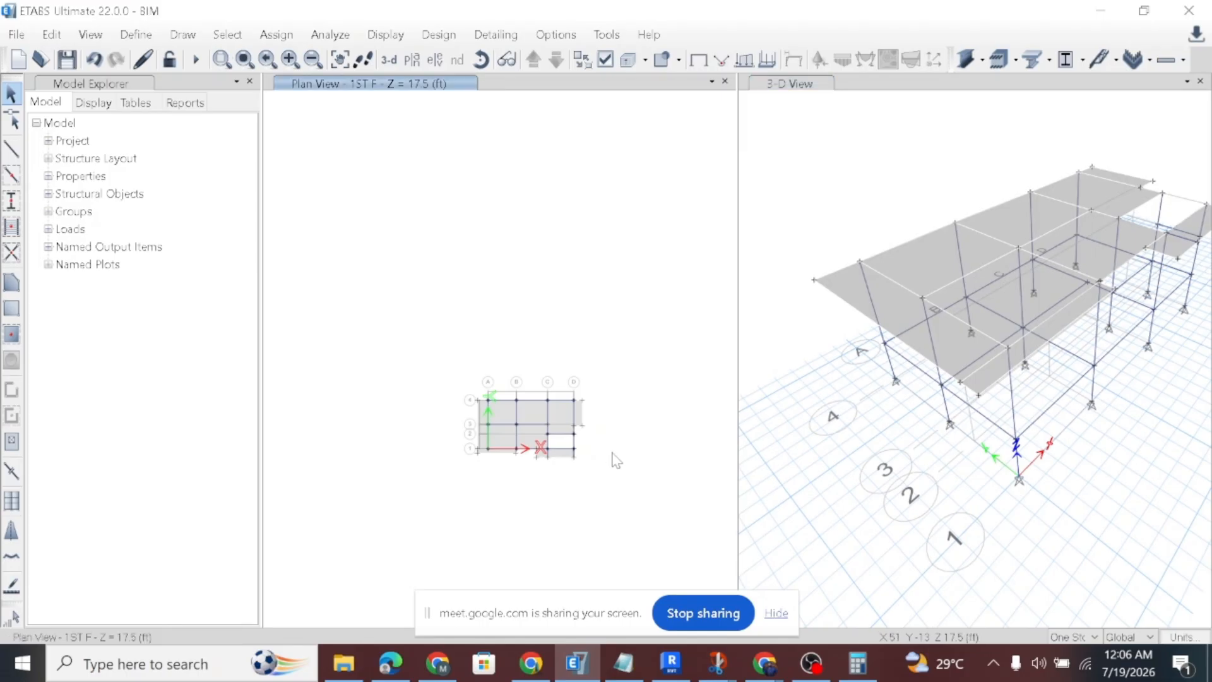
{"action": "right_click", "coordinate": [616, 463]}
{"action": "left_click", "coordinate": [877, 283]}
{"action": "left_click", "coordinate": [381, 84]}
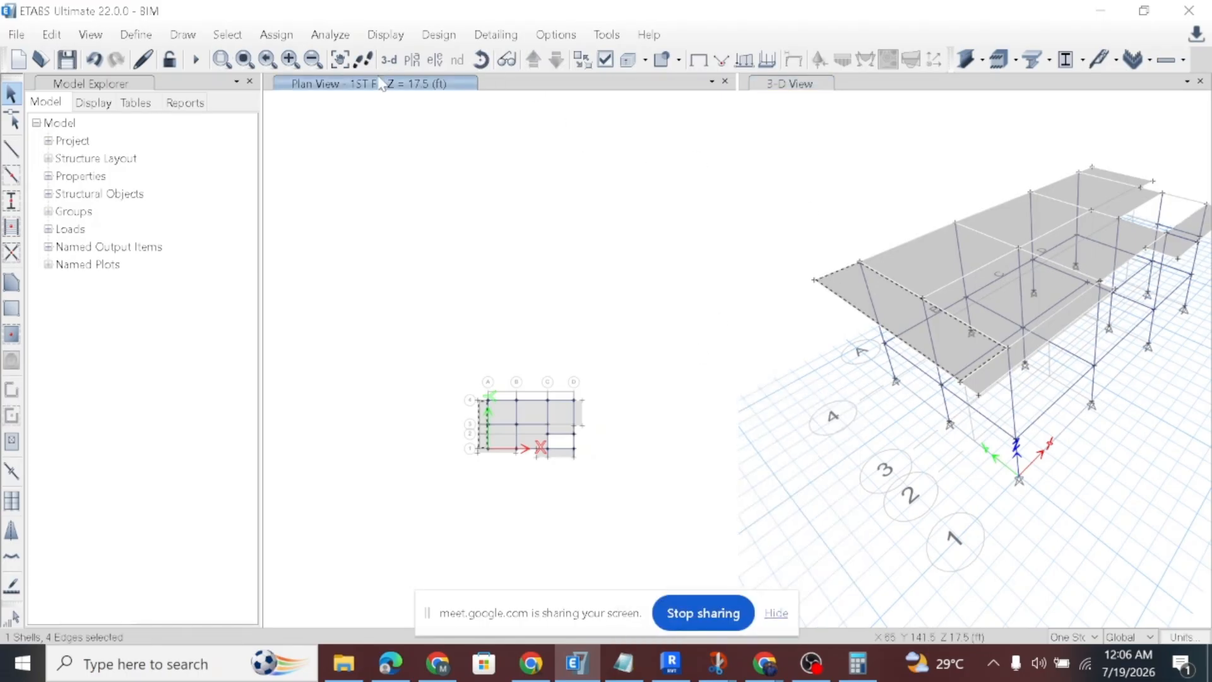
{"action": "left_click", "coordinate": [434, 61]}
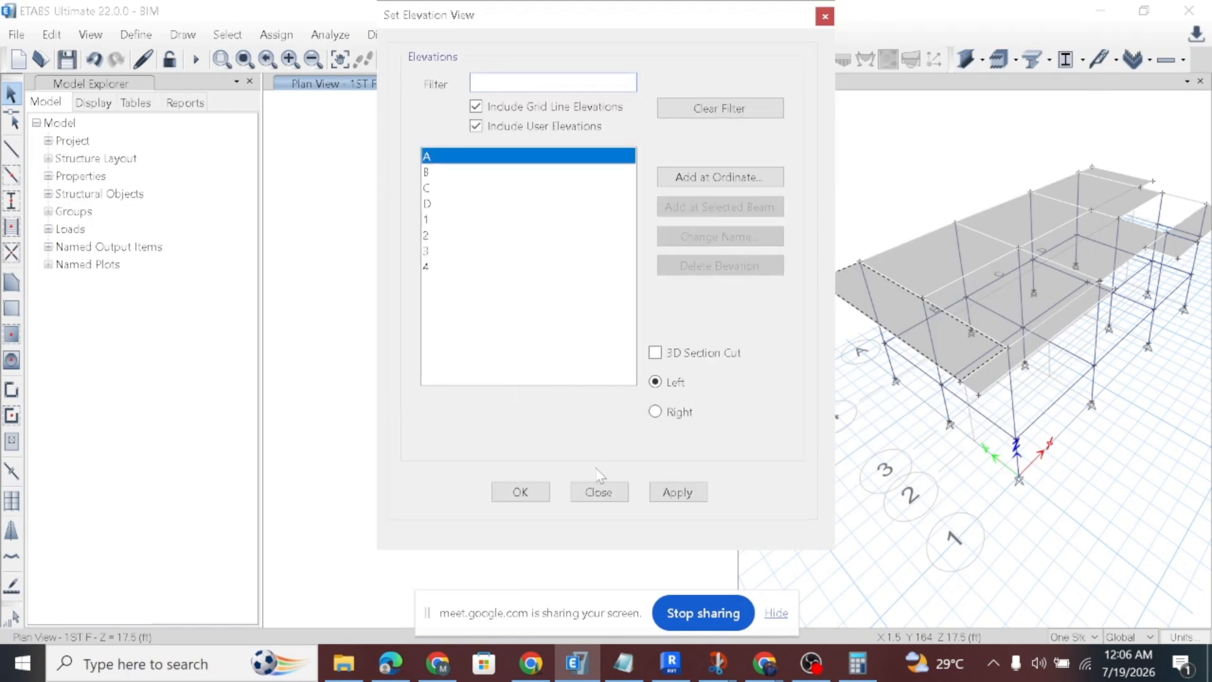
{"action": "left_click", "coordinate": [546, 492]}
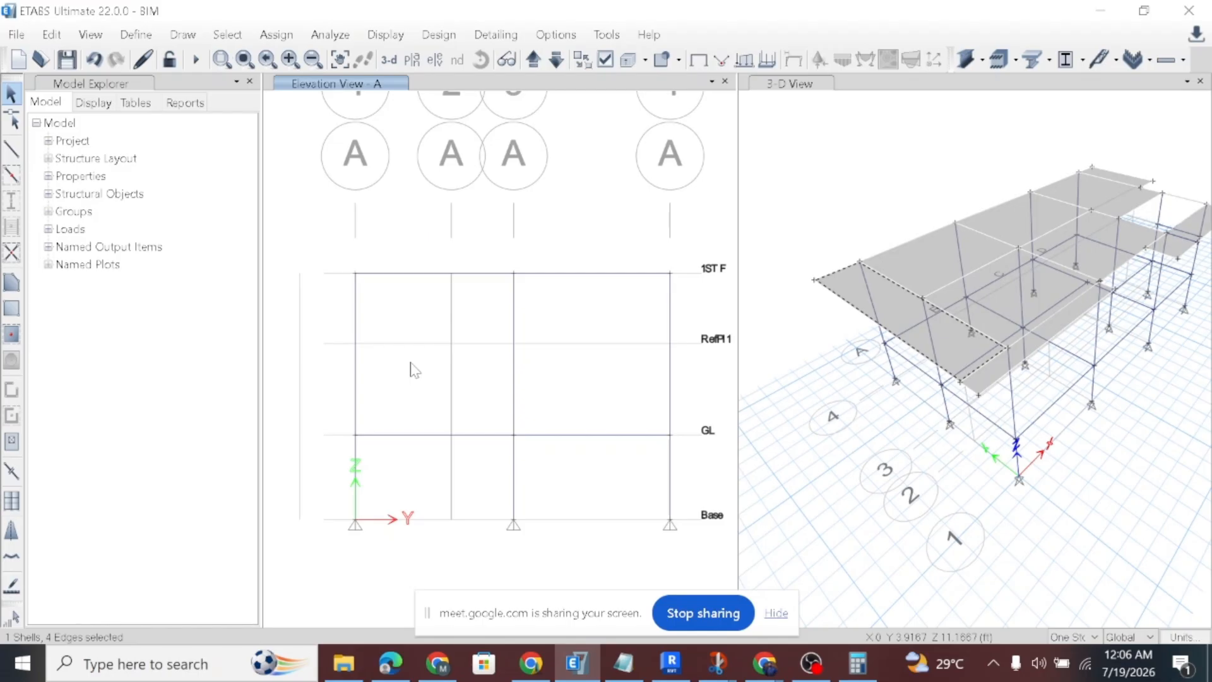
{"action": "left_click", "coordinate": [876, 283]}
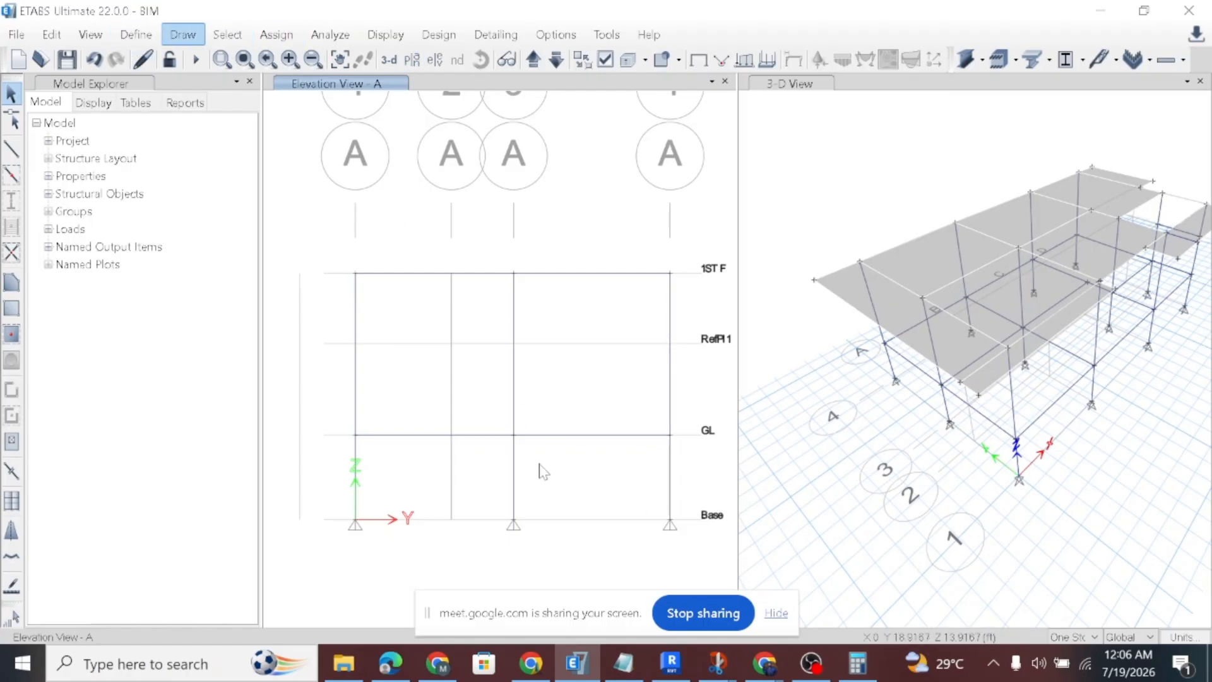
Switch the elevation window back to the 1ST F plan view.
{"action": "left_click", "coordinate": [412, 59]}
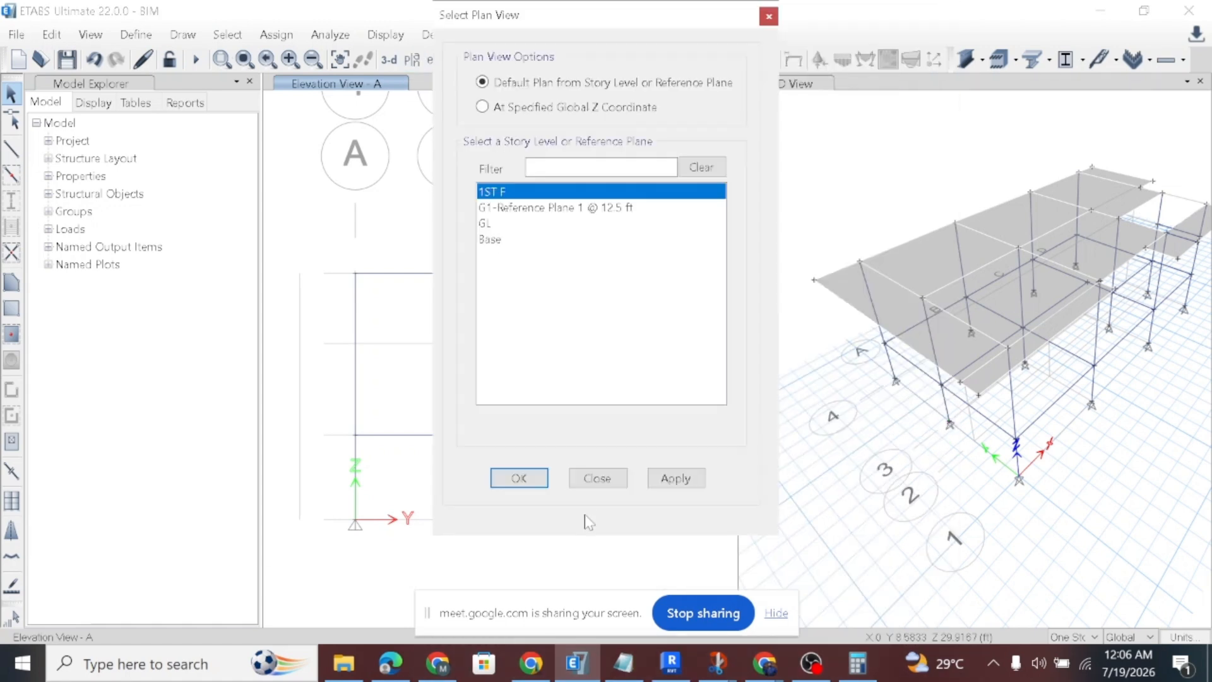
{"action": "left_click", "coordinate": [674, 484]}
{"action": "left_click", "coordinate": [509, 475]}
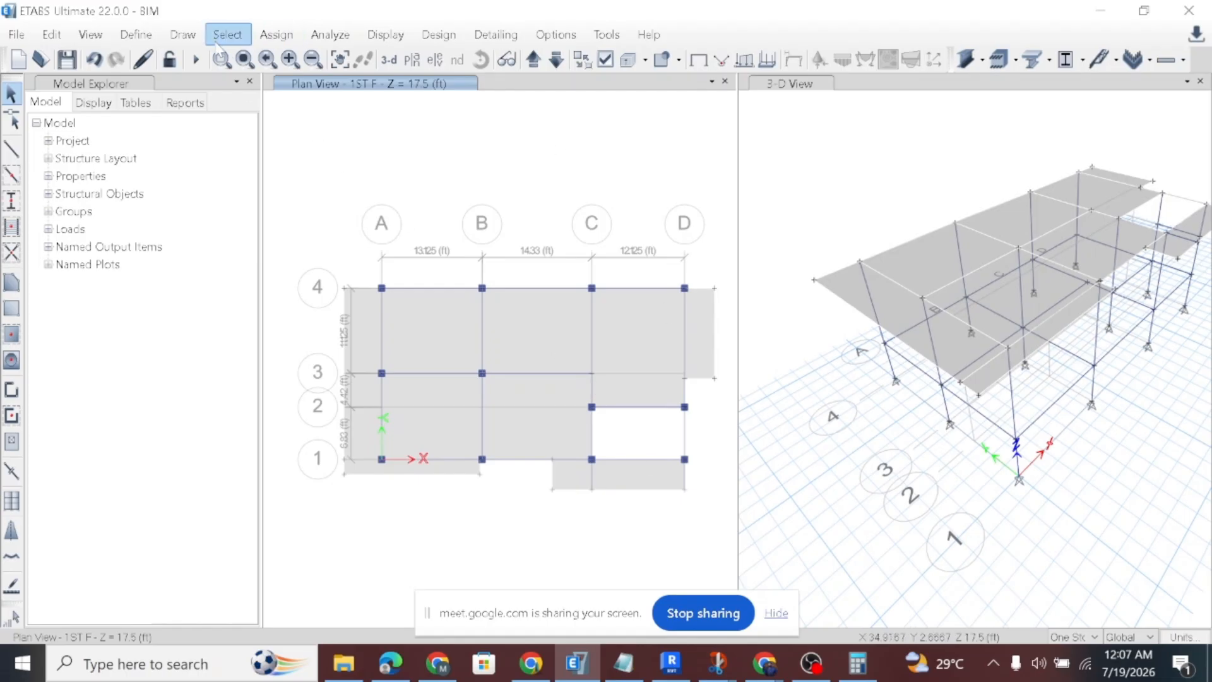
Check the reference plane defined in grid system G1 and close the story and grid dialogs without changes.
{"action": "left_click", "coordinate": [51, 34]}
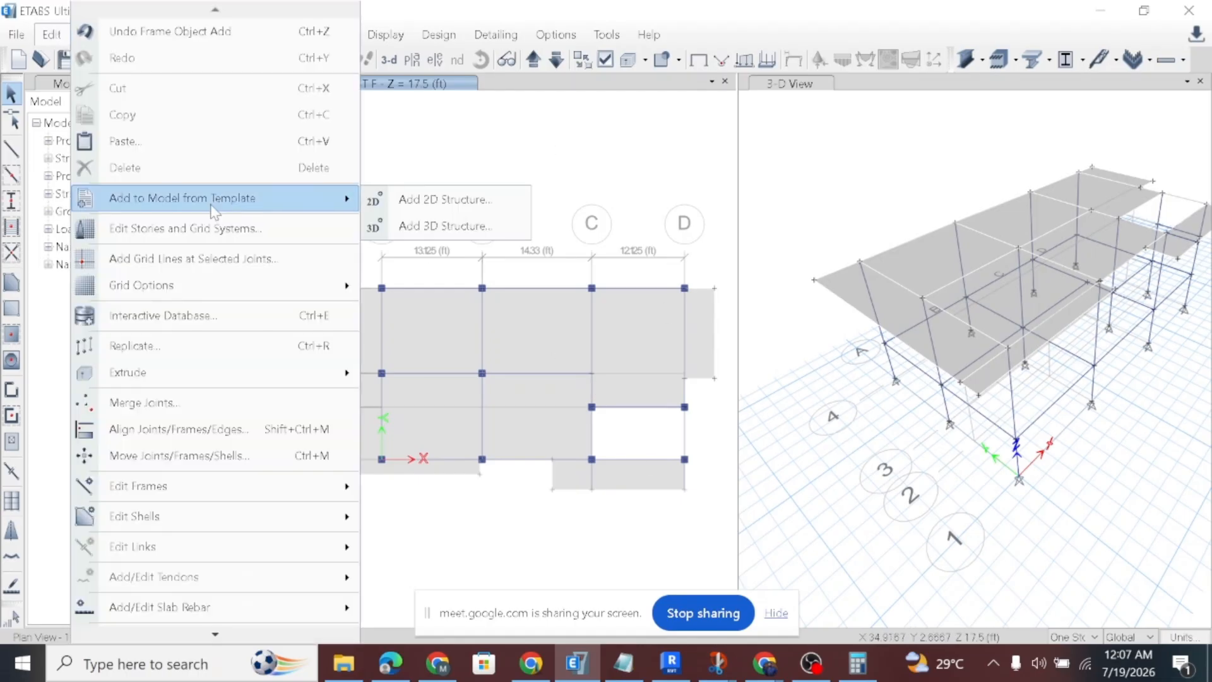
{"action": "left_click", "coordinate": [308, 230]}
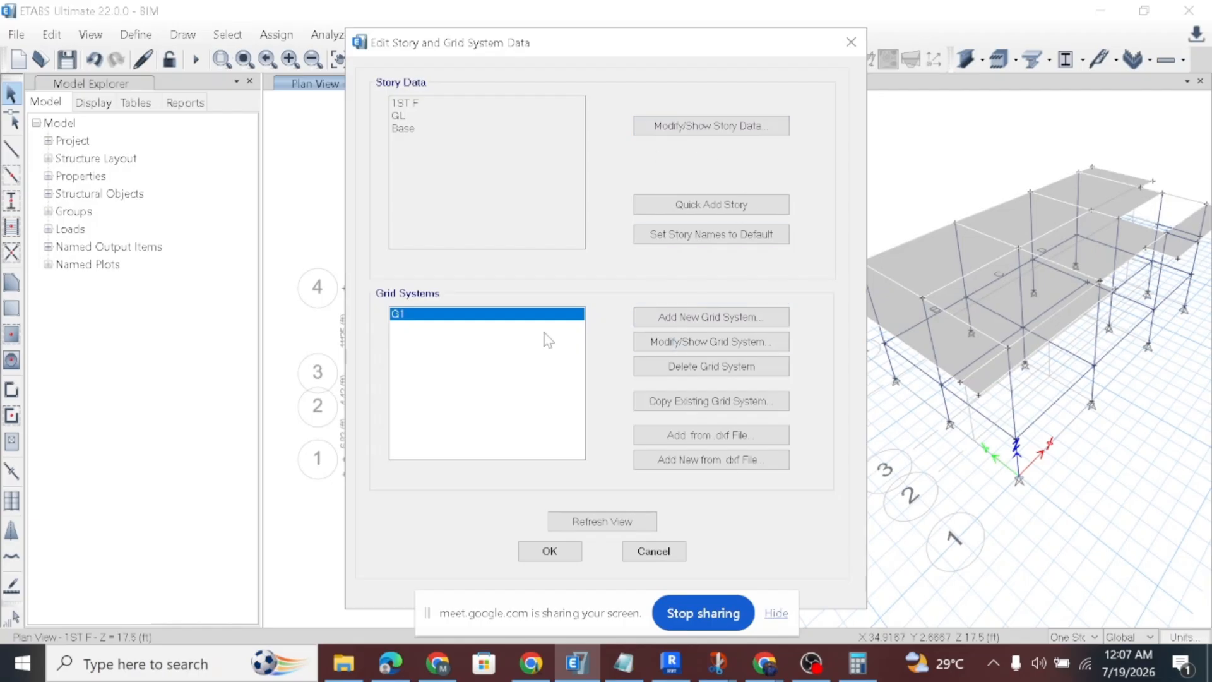
{"action": "left_click", "coordinate": [722, 345]}
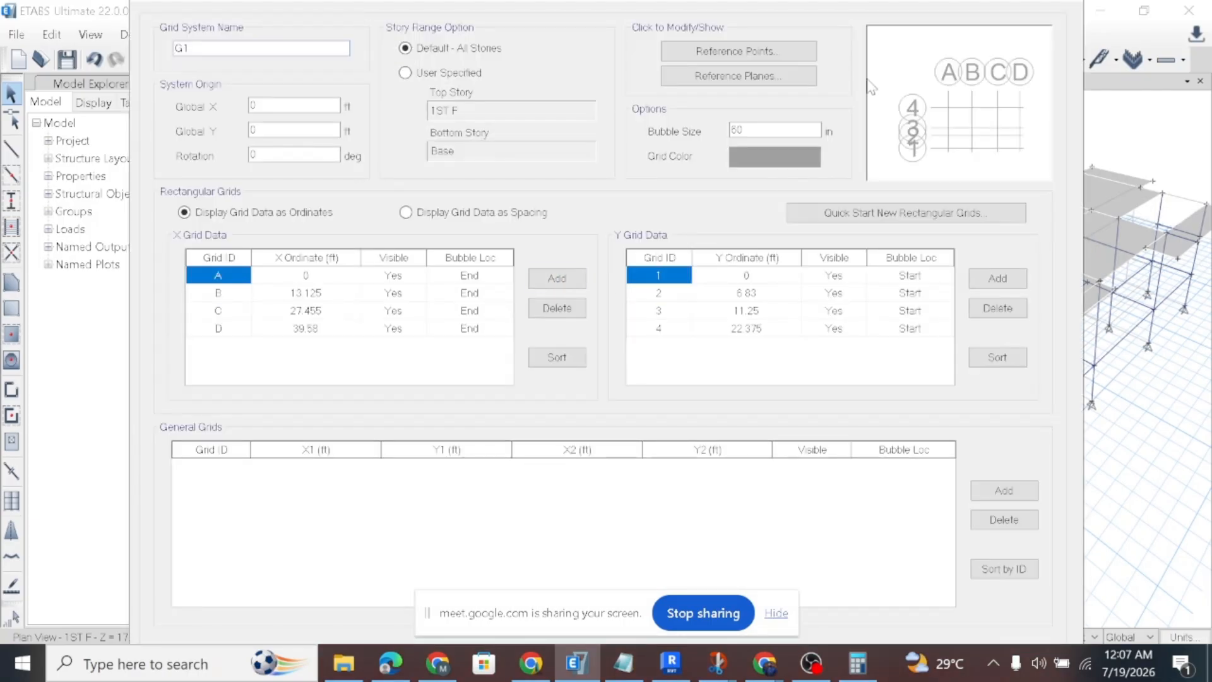
{"action": "left_click", "coordinate": [732, 76]}
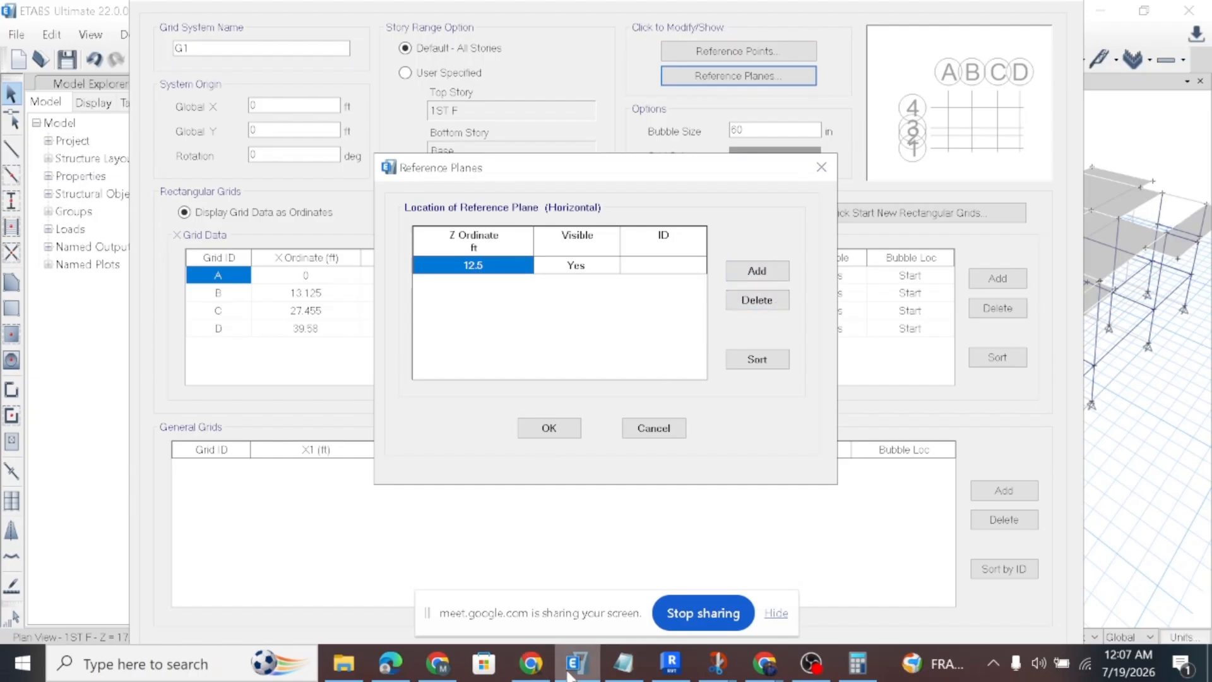
{"action": "left_click", "coordinate": [821, 166]}
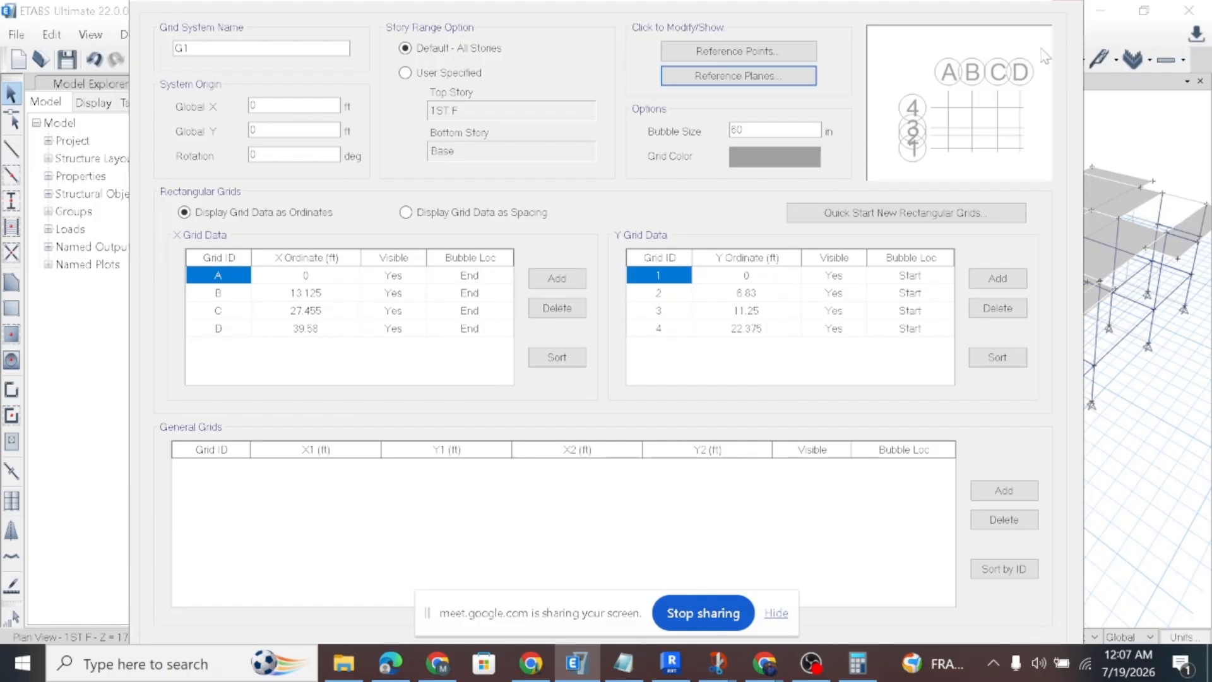
{"action": "key", "text": "Escape"}
{"action": "left_click", "coordinate": [839, 37]}
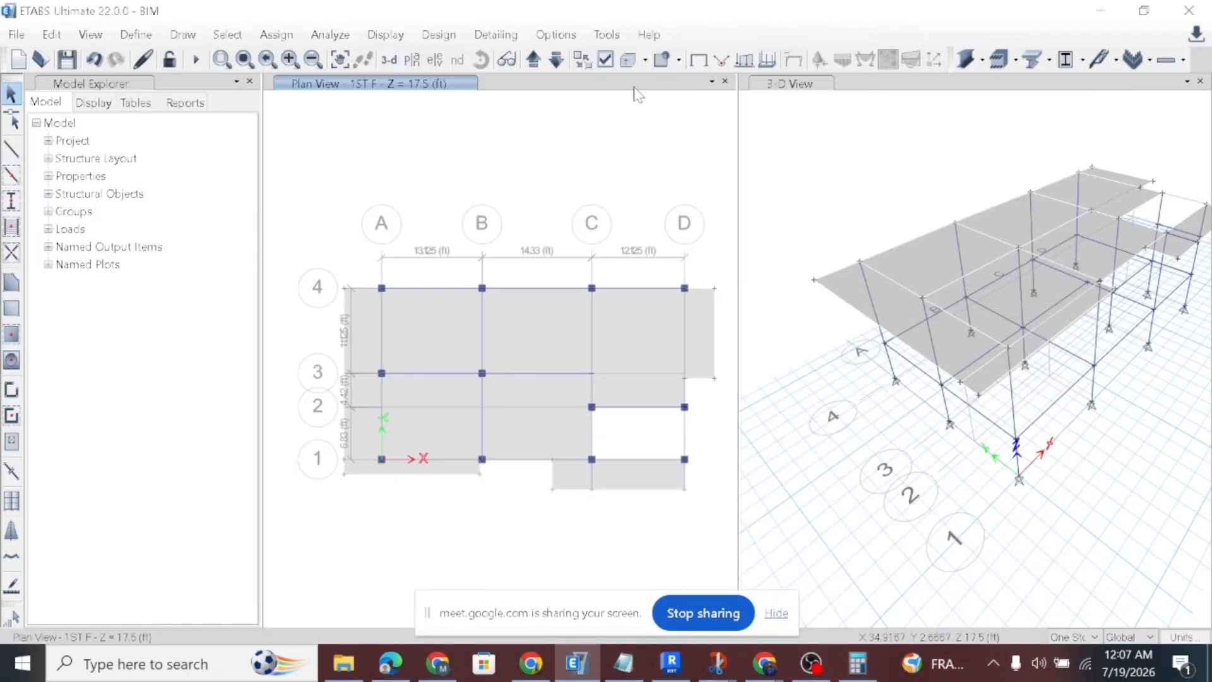
Display the elevation along grid A in place of the 1ST F plan view.
{"action": "left_click", "coordinate": [444, 61]}
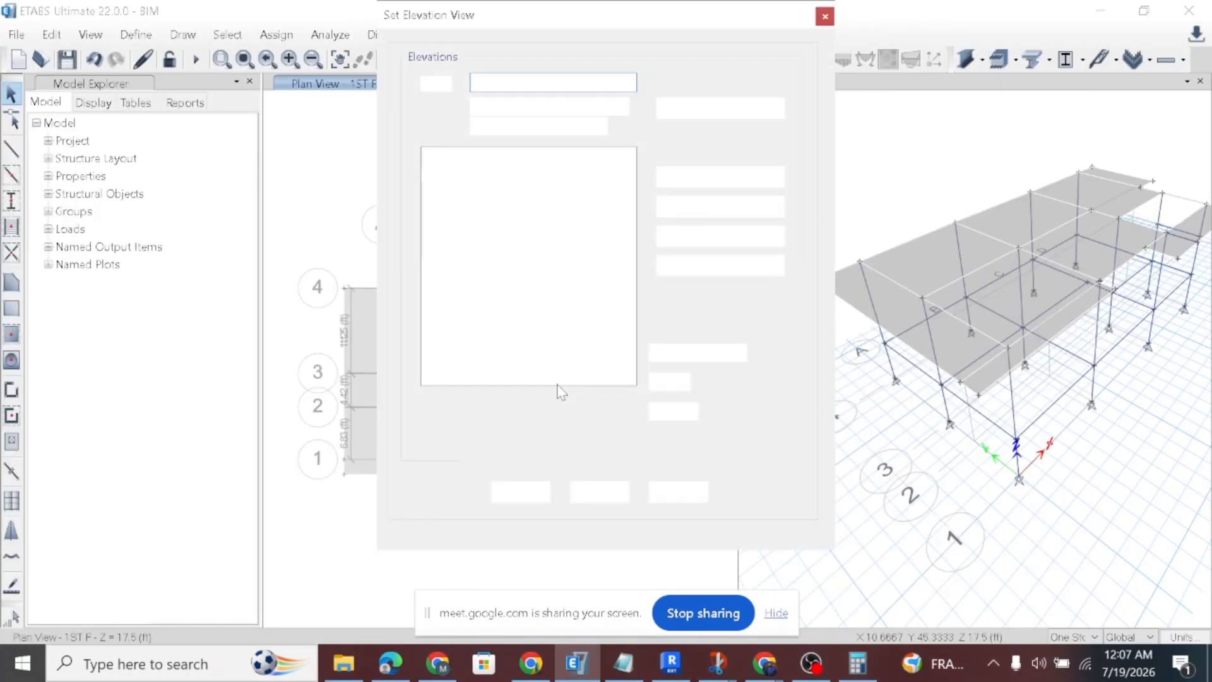
{"action": "left_click", "coordinate": [530, 494]}
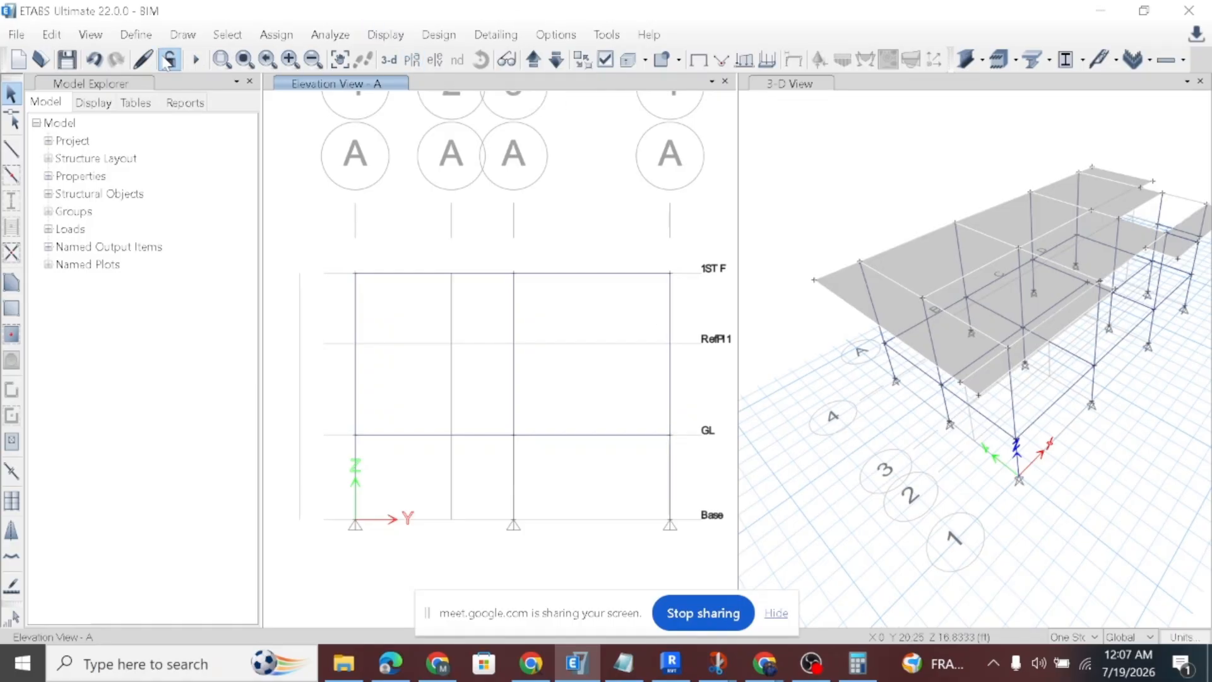
Add a visible horizontal reference plane at a Z ordinate of 7.5 ft to grid system G1.
{"action": "left_click", "coordinate": [53, 35]}
{"action": "left_click", "coordinate": [189, 229]}
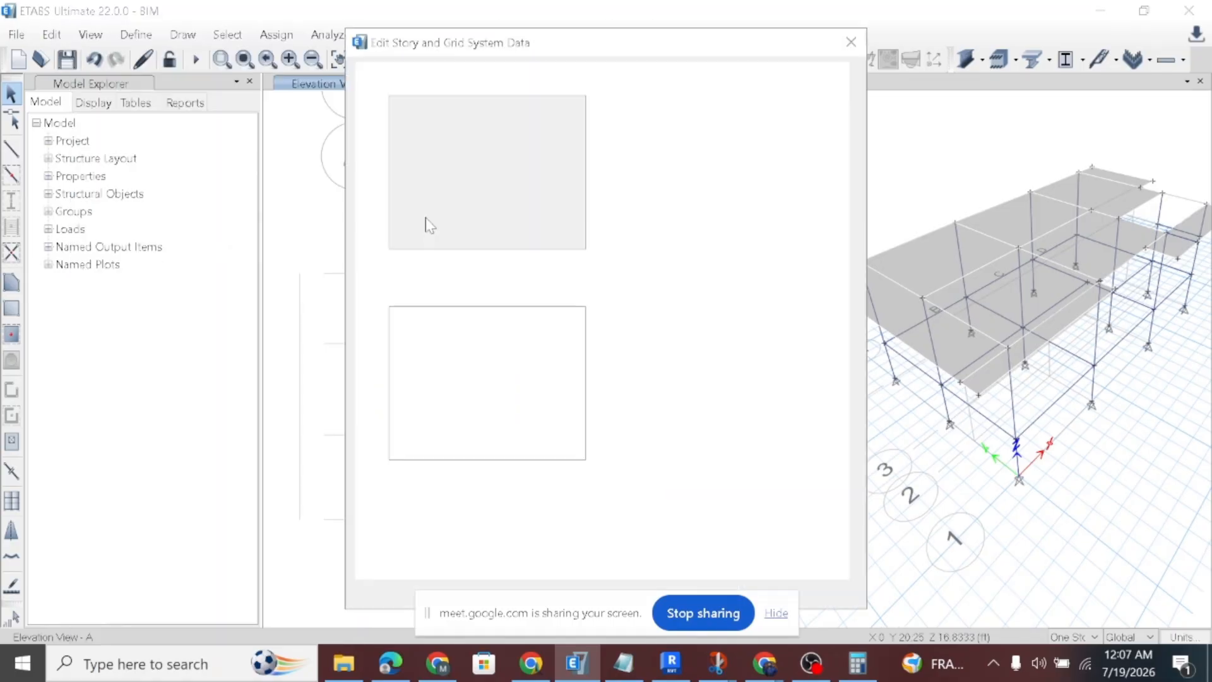
{"action": "left_click", "coordinate": [686, 351]}
{"action": "left_click", "coordinate": [705, 56]}
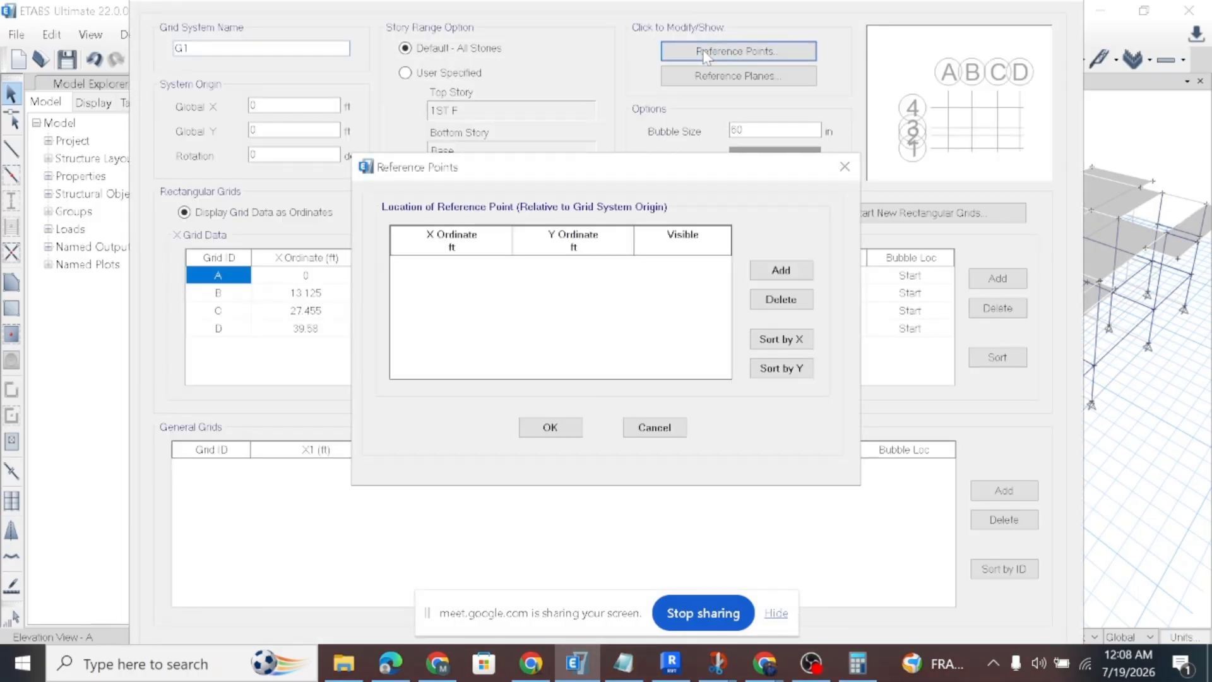
{"action": "left_click", "coordinate": [845, 166]}
{"action": "left_click", "coordinate": [762, 75]}
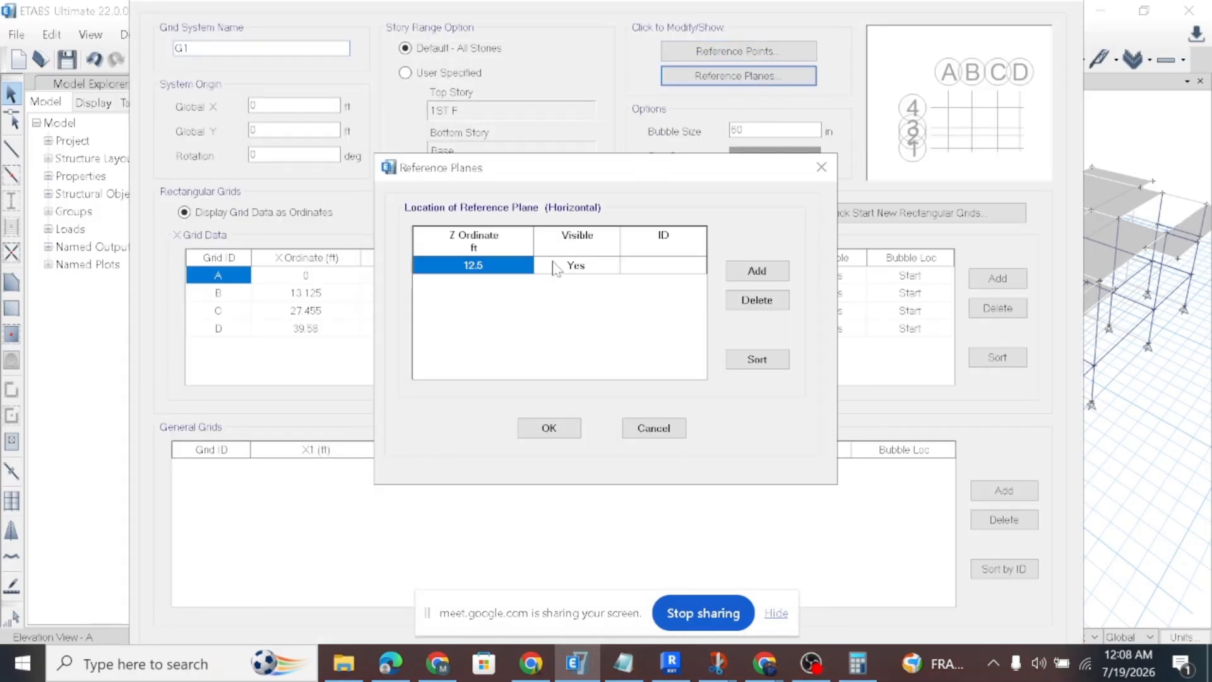
{"action": "left_click", "coordinate": [757, 270]}
{"action": "left_click", "coordinate": [495, 282]}
{"action": "left_click", "coordinate": [495, 282]}
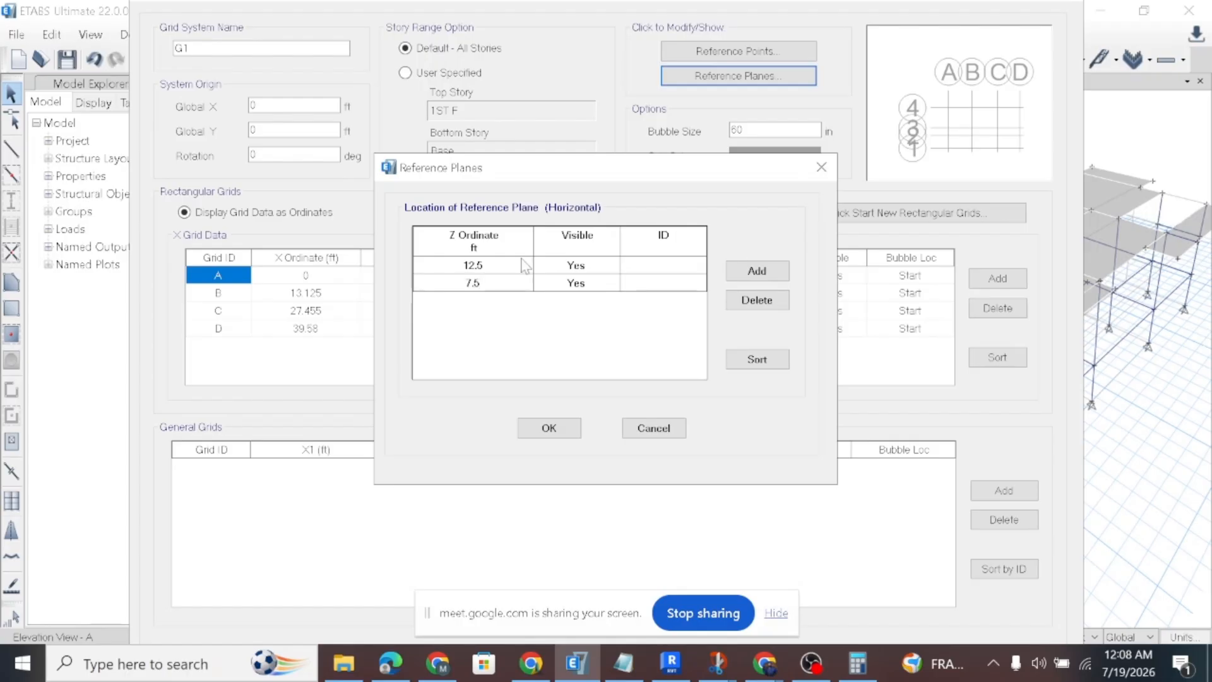
Give the 12.5 ft reference plane the ID LANDING and the 7.5 ft plane the ID PL, and accept the grid system changes.
{"action": "left_click", "coordinate": [645, 286]}
{"action": "left_click", "coordinate": [645, 286]}
{"action": "left_click", "coordinate": [660, 267]}
{"action": "left_click", "coordinate": [660, 267]}
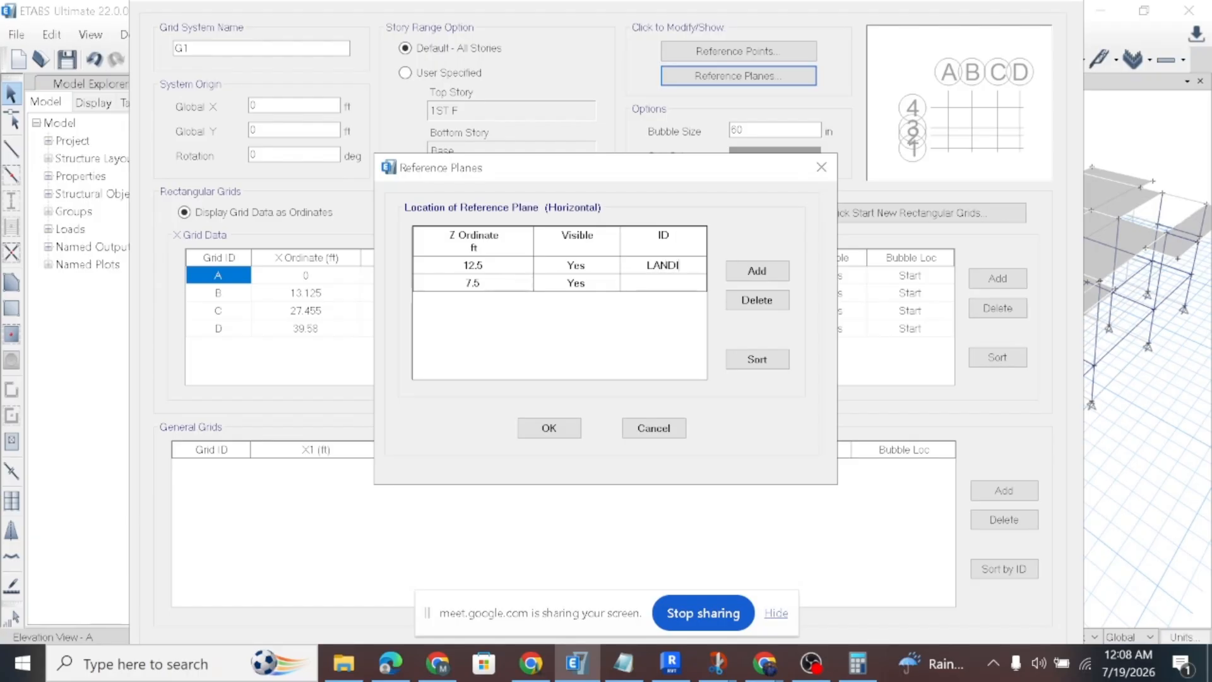
{"action": "left_click", "coordinate": [665, 287]}
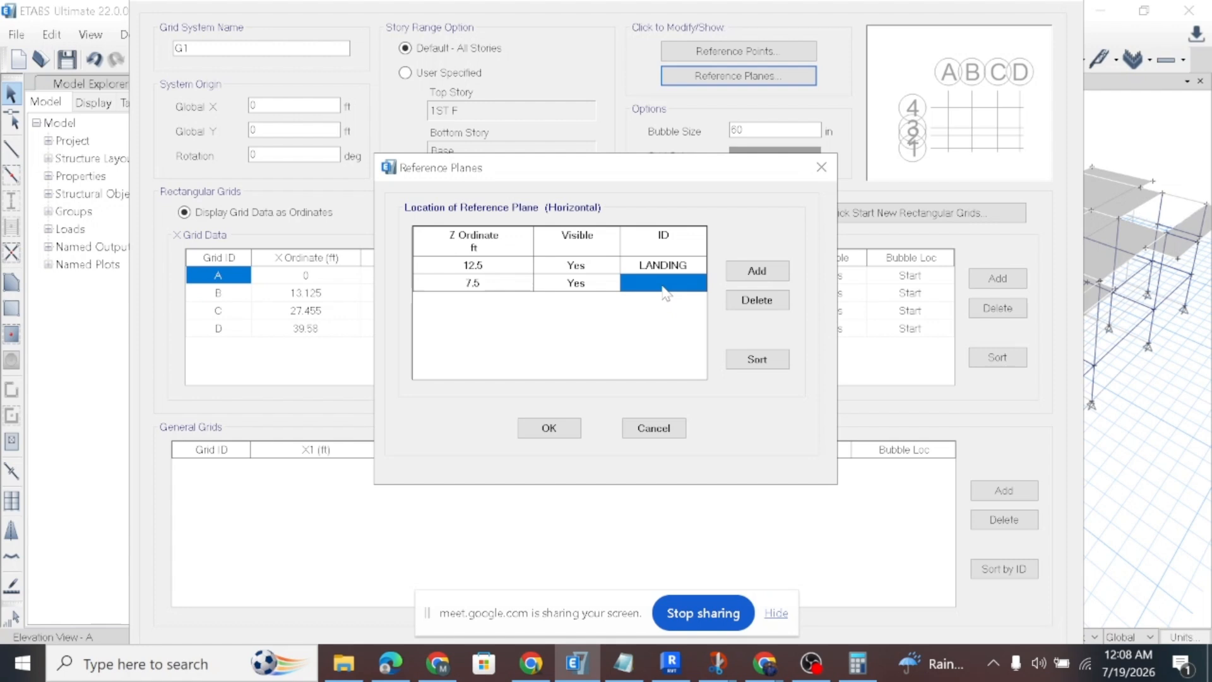
{"action": "left_click", "coordinate": [665, 288]}
{"action": "left_click", "coordinate": [553, 431]}
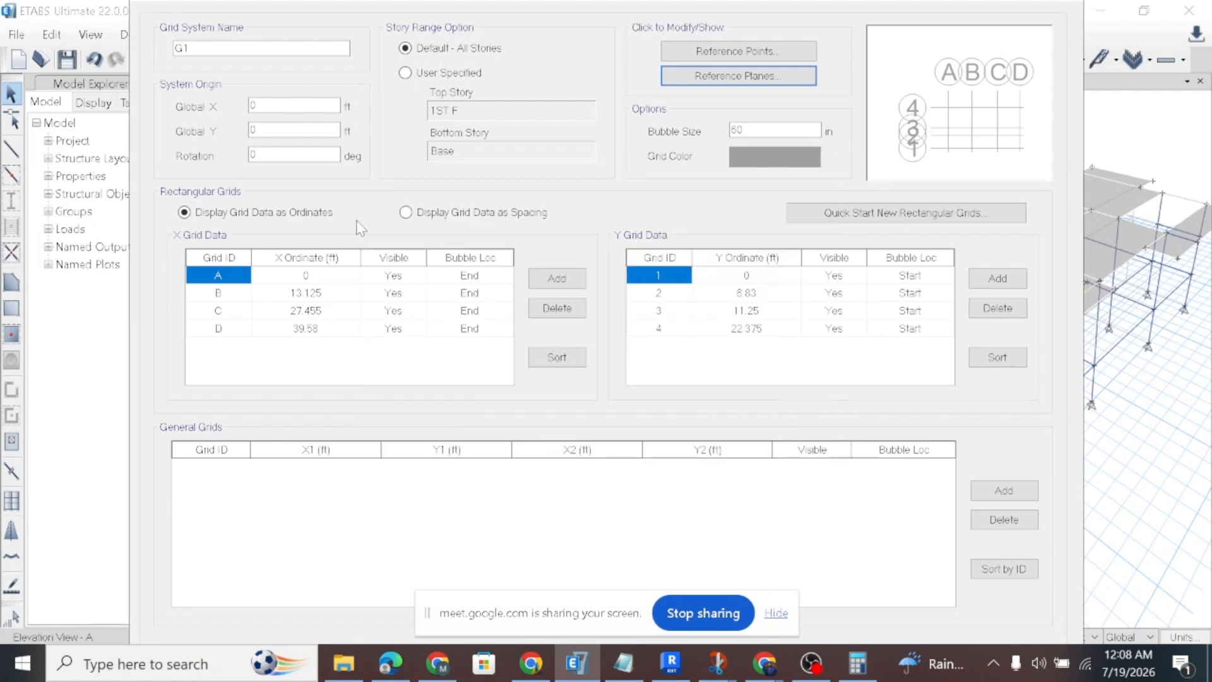
{"action": "left_click", "coordinate": [461, 214]}
{"action": "left_click", "coordinate": [251, 218]}
{"action": "key", "text": "Return"}
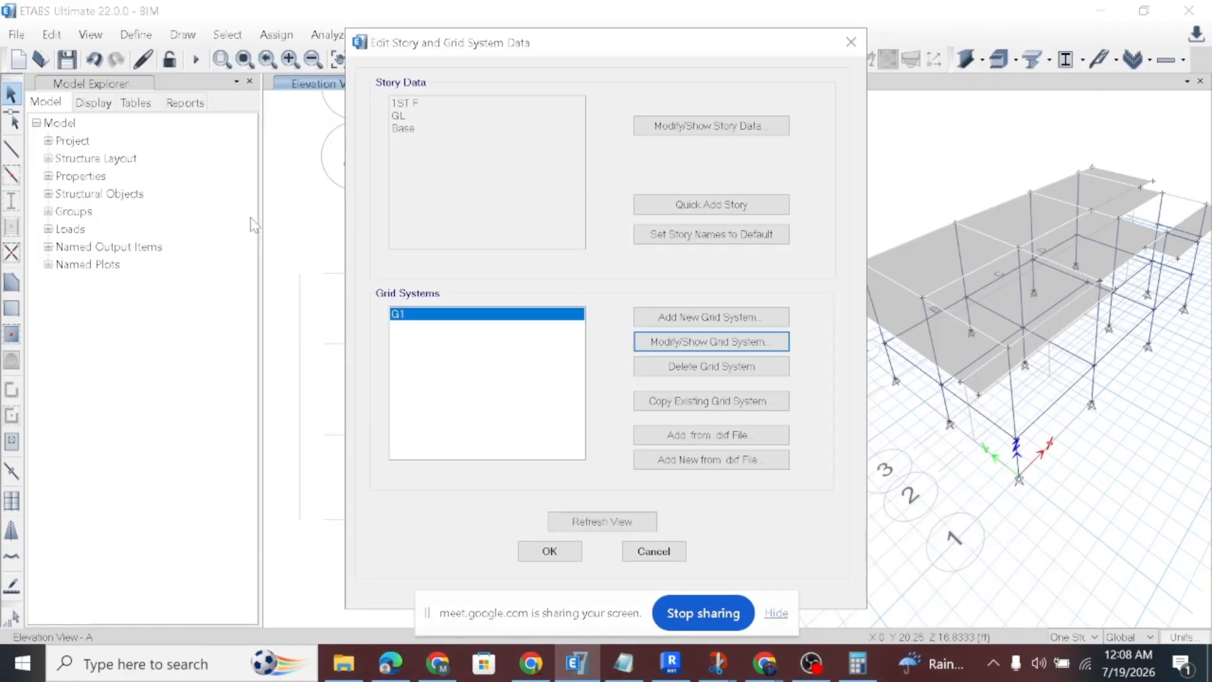
{"action": "left_click", "coordinate": [530, 555]}
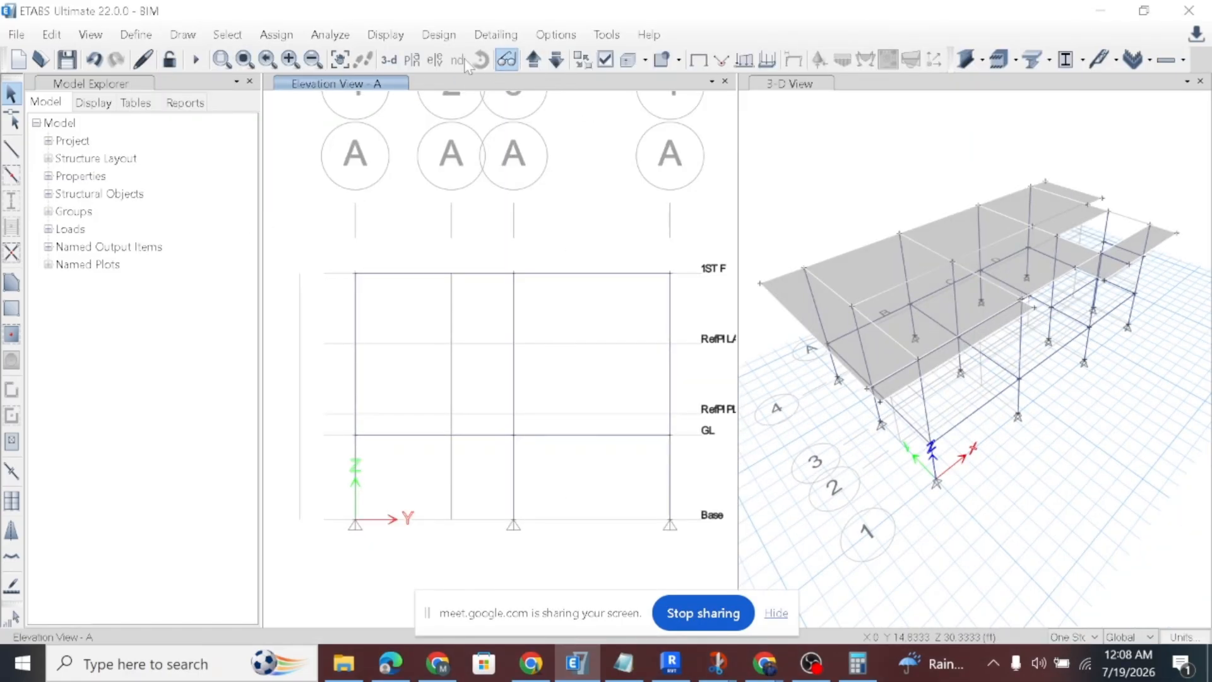
Display the plan view of G1 reference plane PL at 7.5 ft, framed on the stair bay between grids C and D.
{"action": "left_click", "coordinate": [411, 60]}
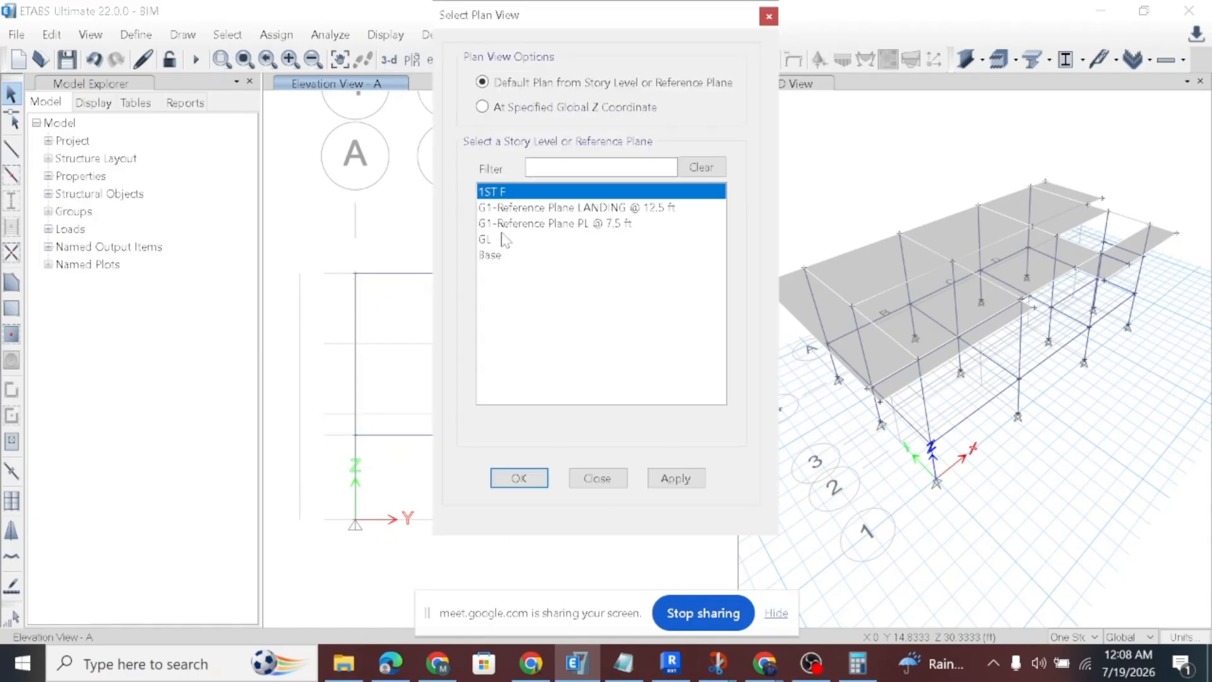
{"action": "left_click", "coordinate": [530, 225]}
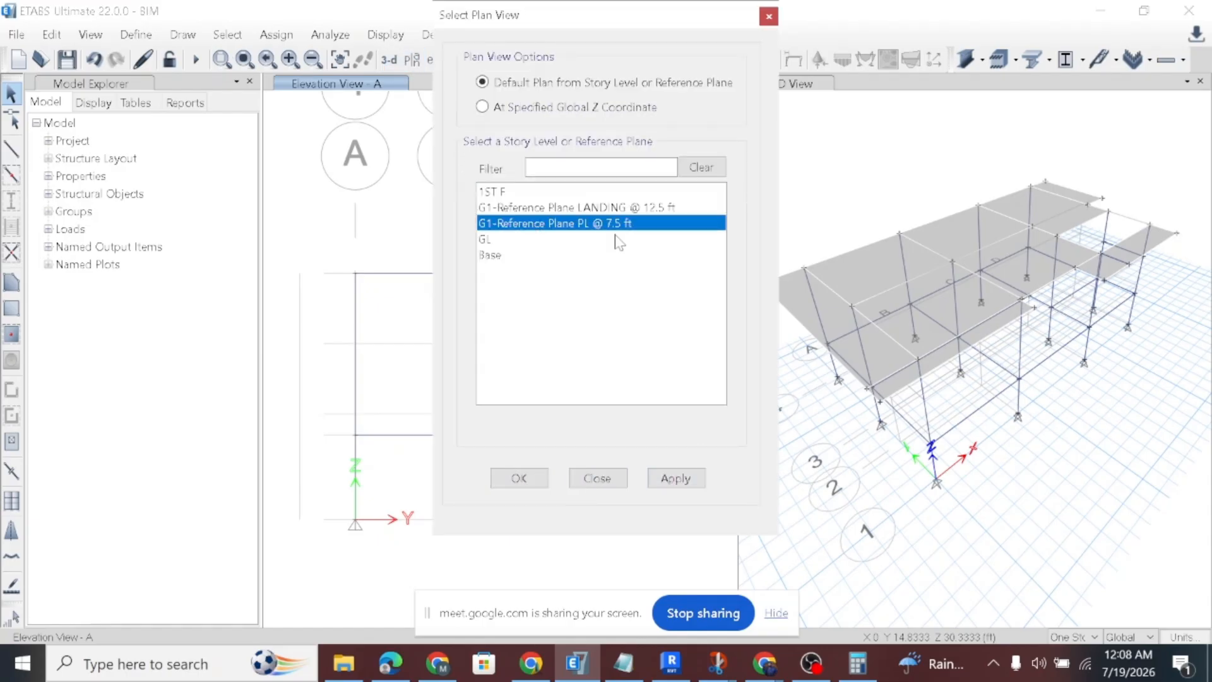
{"action": "left_click", "coordinate": [673, 478]}
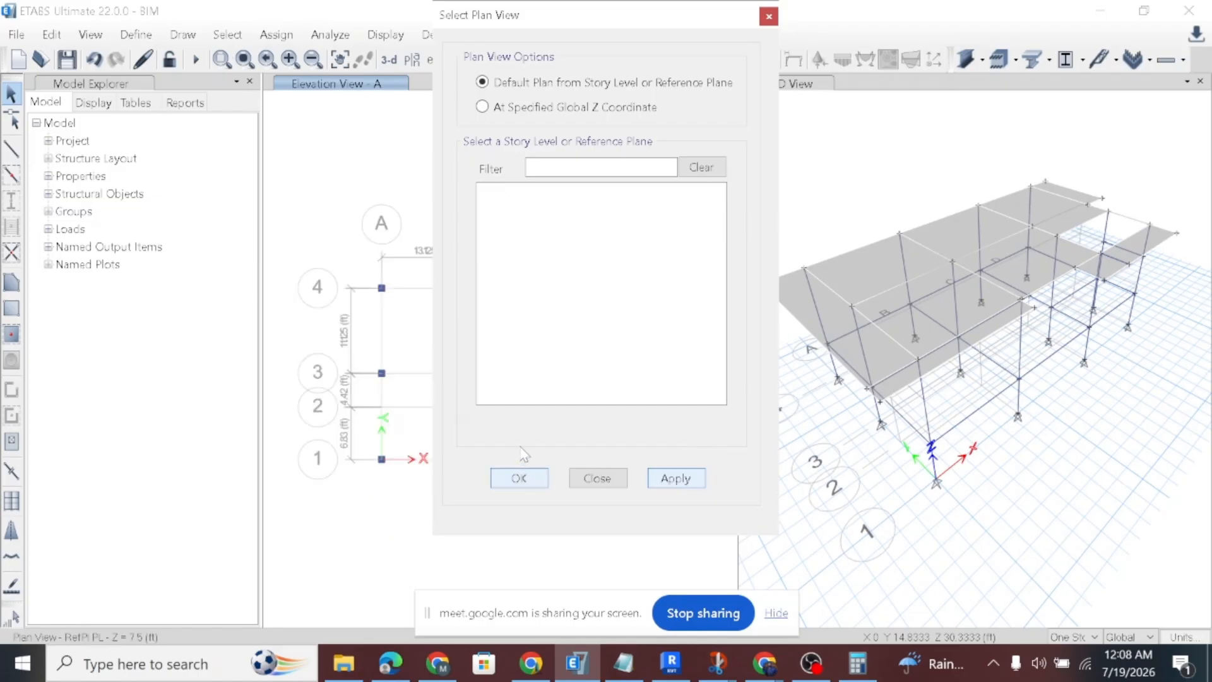
{"action": "left_click", "coordinate": [520, 478]}
{"action": "scroll", "coordinate": [487, 425], "scroll_direction": "up", "scroll_amount": 2}
{"action": "scroll", "coordinate": [574, 417], "scroll_direction": "down", "scroll_amount": 4}
{"action": "scroll", "coordinate": [530, 422], "scroll_direction": "up", "scroll_amount": 5}
{"action": "scroll", "coordinate": [530, 421], "scroll_direction": "up", "scroll_amount": 2}
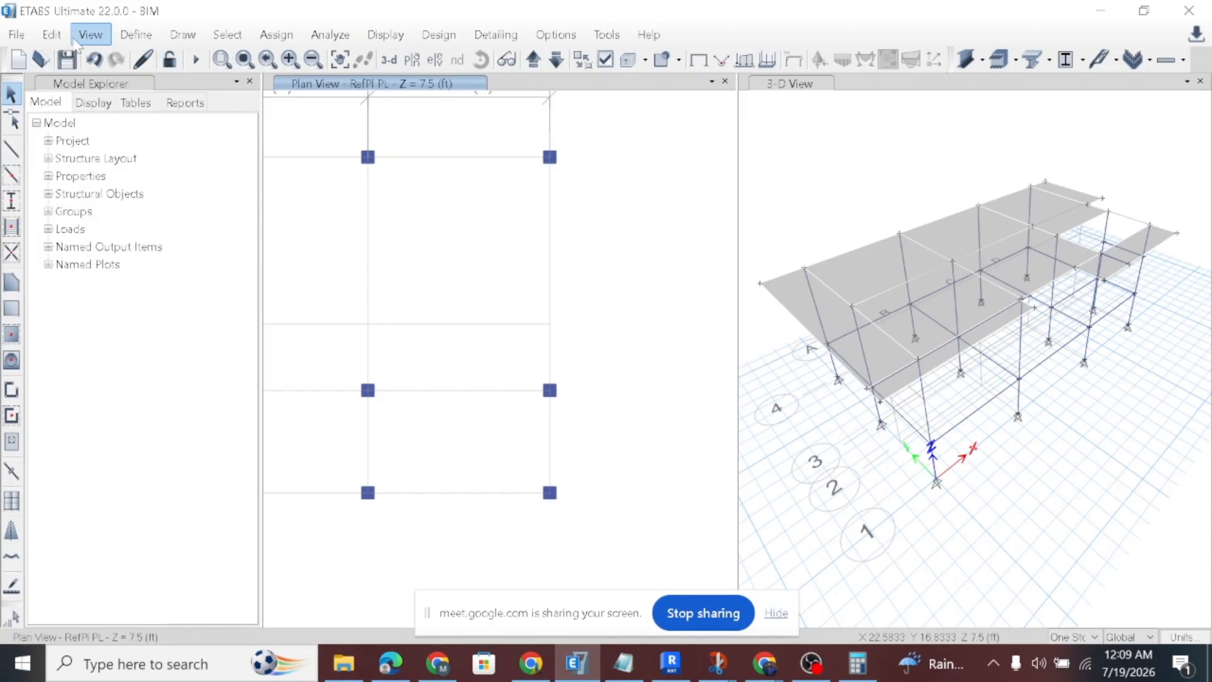
{"action": "left_click", "coordinate": [51, 34]}
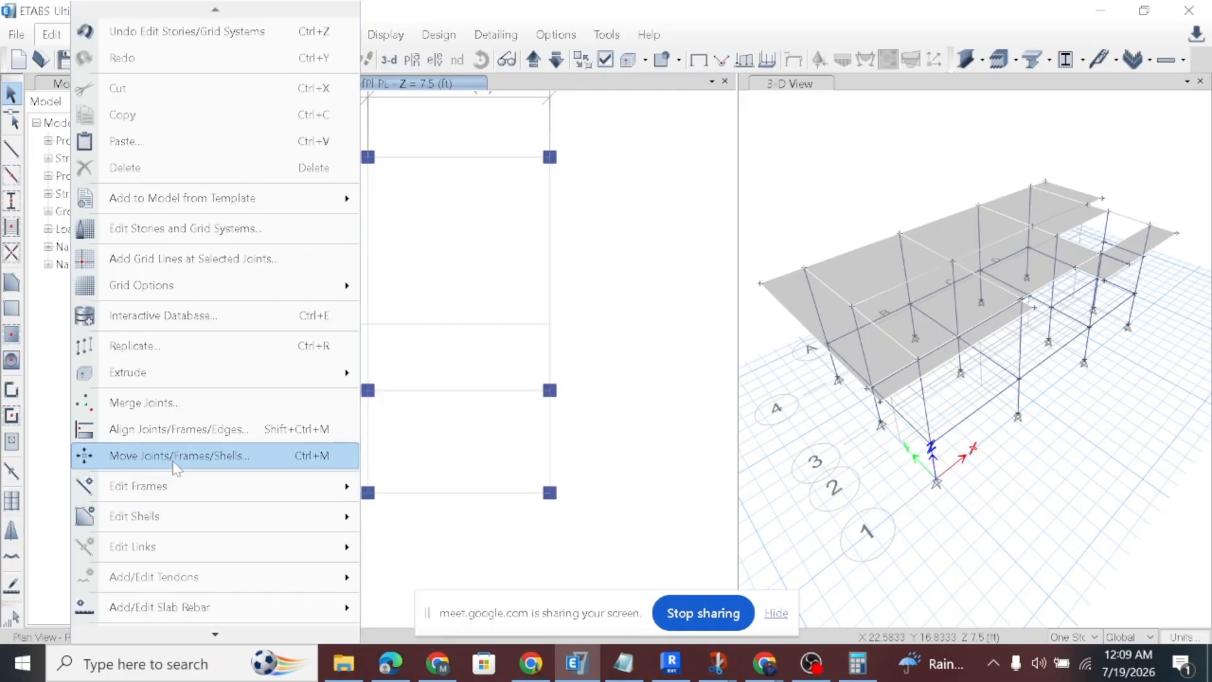
{"action": "left_click", "coordinate": [440, 19]}
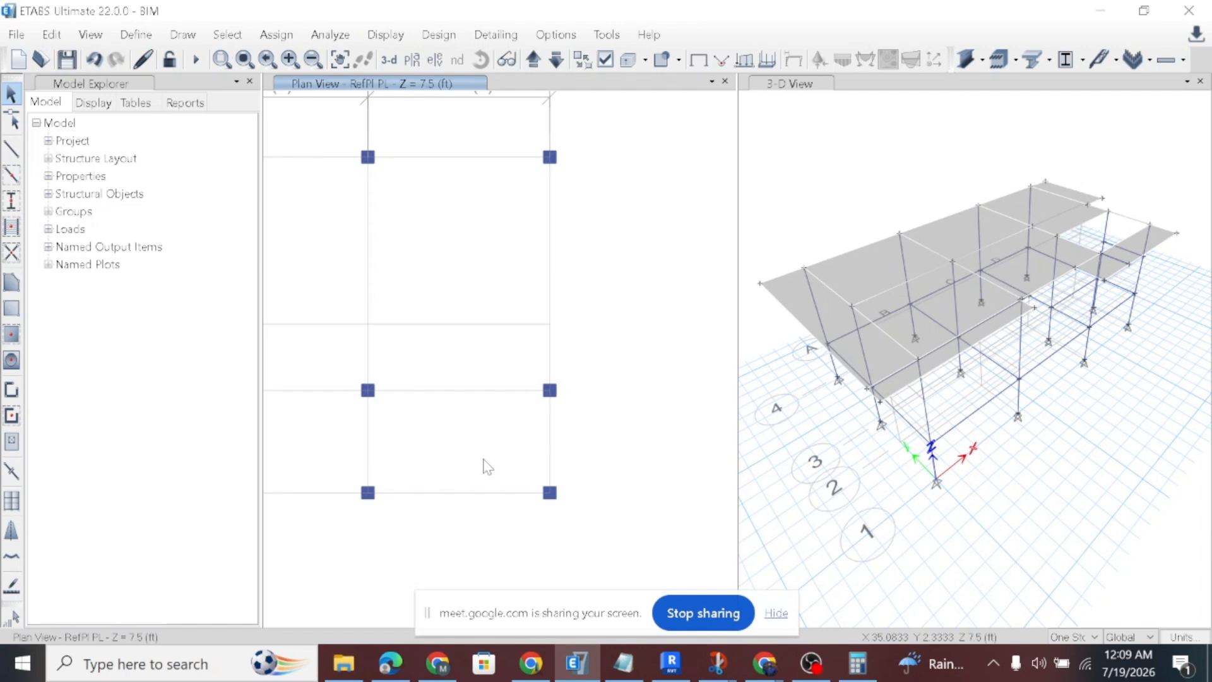
Draw a straight frame line with section property None along grid D from grid 2 to grid 1 on reference plane PL.
{"action": "left_click", "coordinate": [12, 150]}
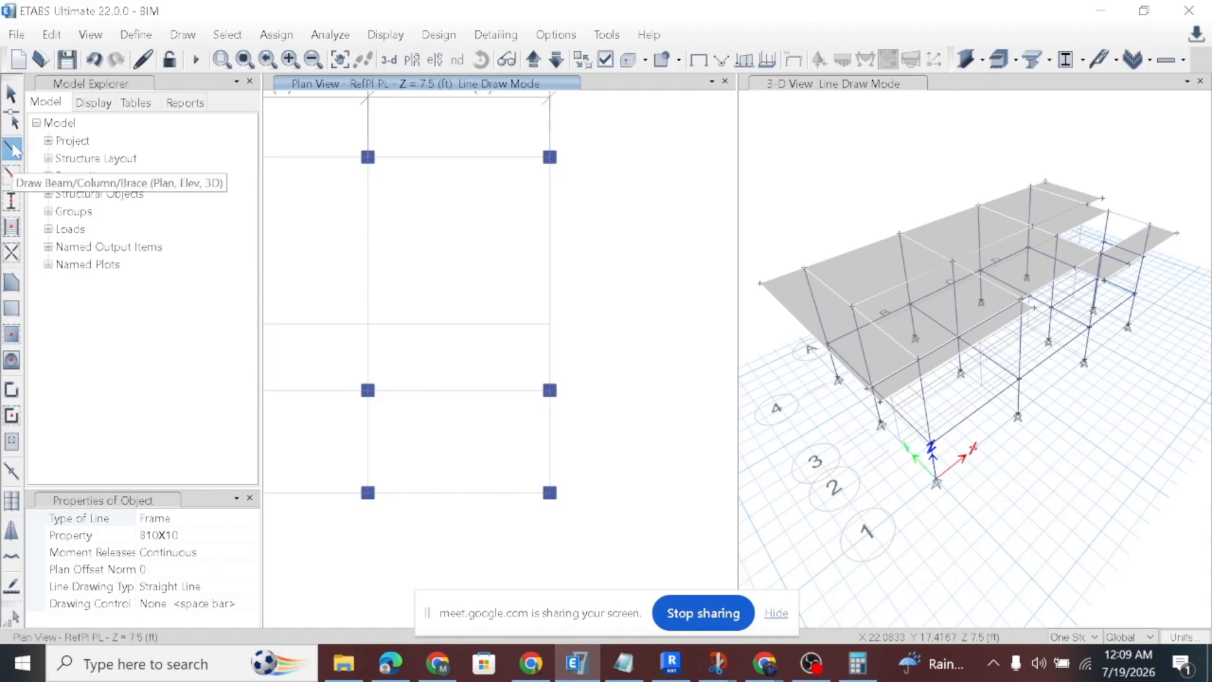
{"action": "left_click", "coordinate": [202, 536]}
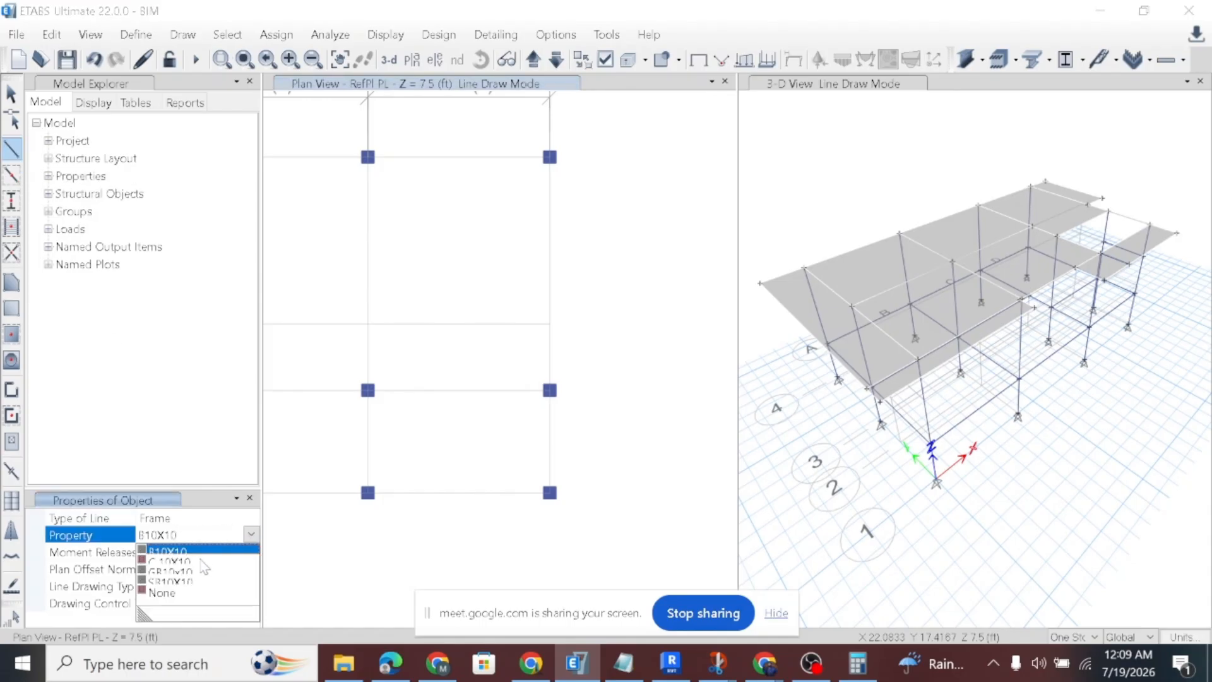
{"action": "left_click", "coordinate": [165, 595]}
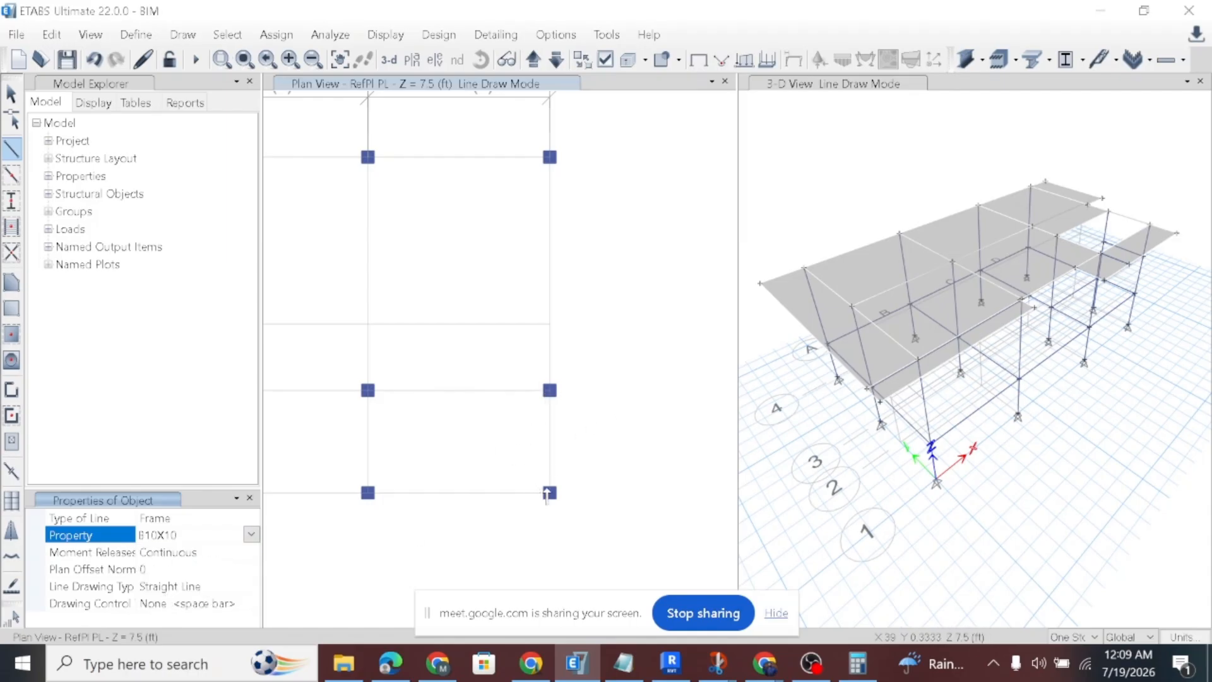
{"action": "left_click", "coordinate": [252, 534]}
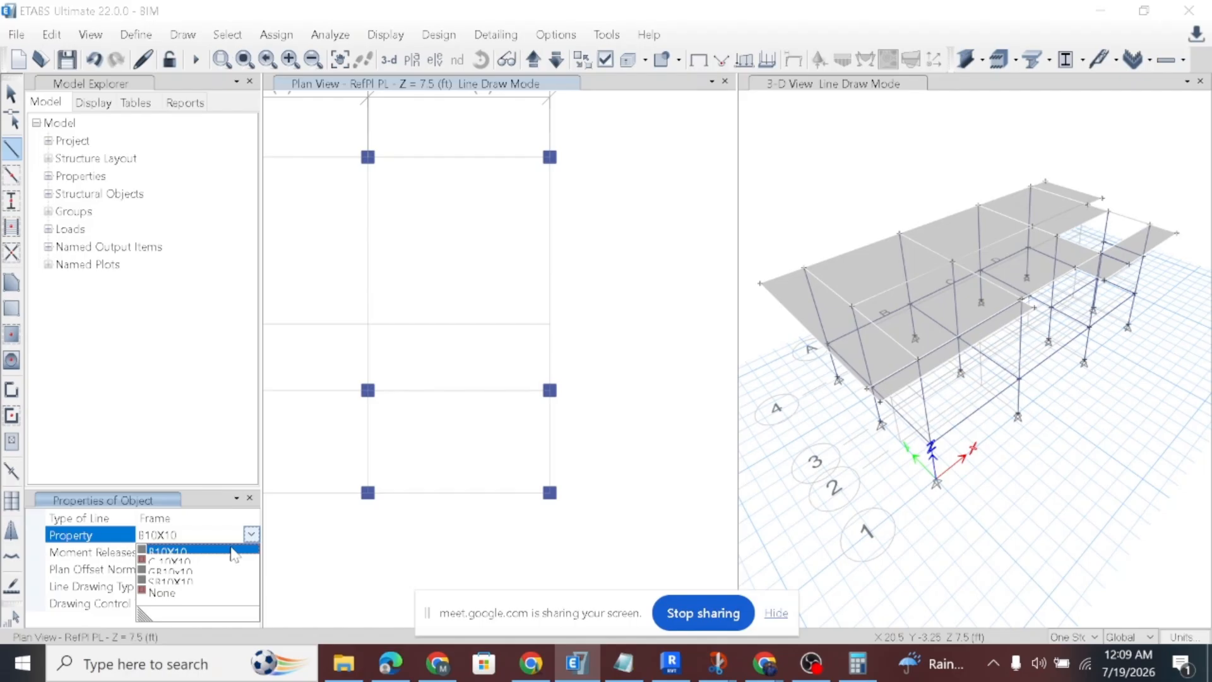
{"action": "left_click", "coordinate": [163, 593]}
{"action": "scroll", "coordinate": [478, 429], "scroll_direction": "up", "scroll_amount": 1}
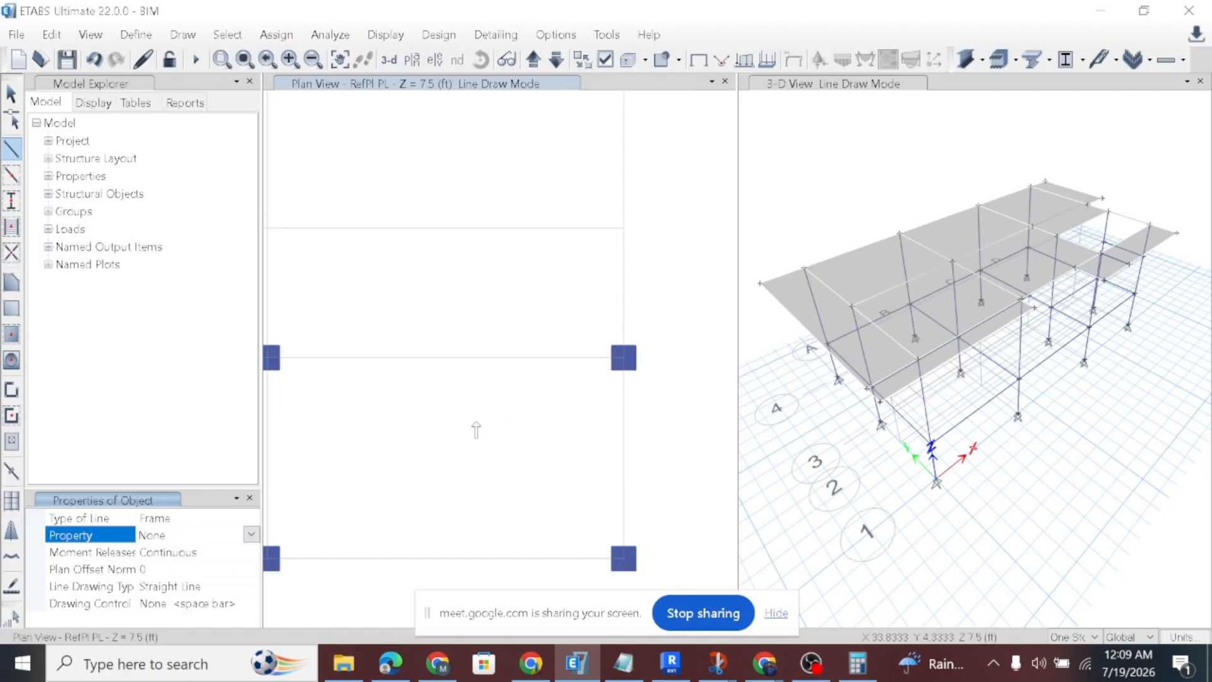
{"action": "scroll", "coordinate": [502, 424], "scroll_direction": "down", "scroll_amount": 1}
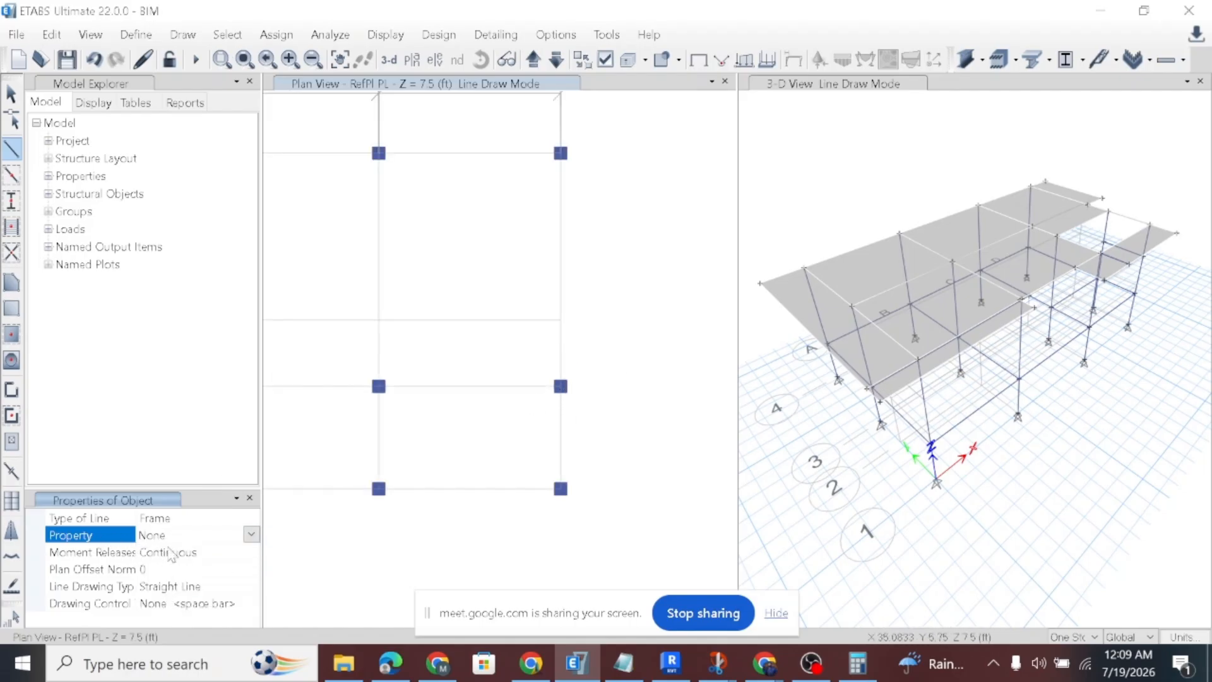
{"action": "scroll", "coordinate": [547, 427], "scroll_direction": "up", "scroll_amount": 1}
{"action": "scroll", "coordinate": [555, 428], "scroll_direction": "down", "scroll_amount": 1}
{"action": "scroll", "coordinate": [575, 385], "scroll_direction": "up", "scroll_amount": 2}
{"action": "scroll", "coordinate": [587, 405], "scroll_direction": "down", "scroll_amount": 1}
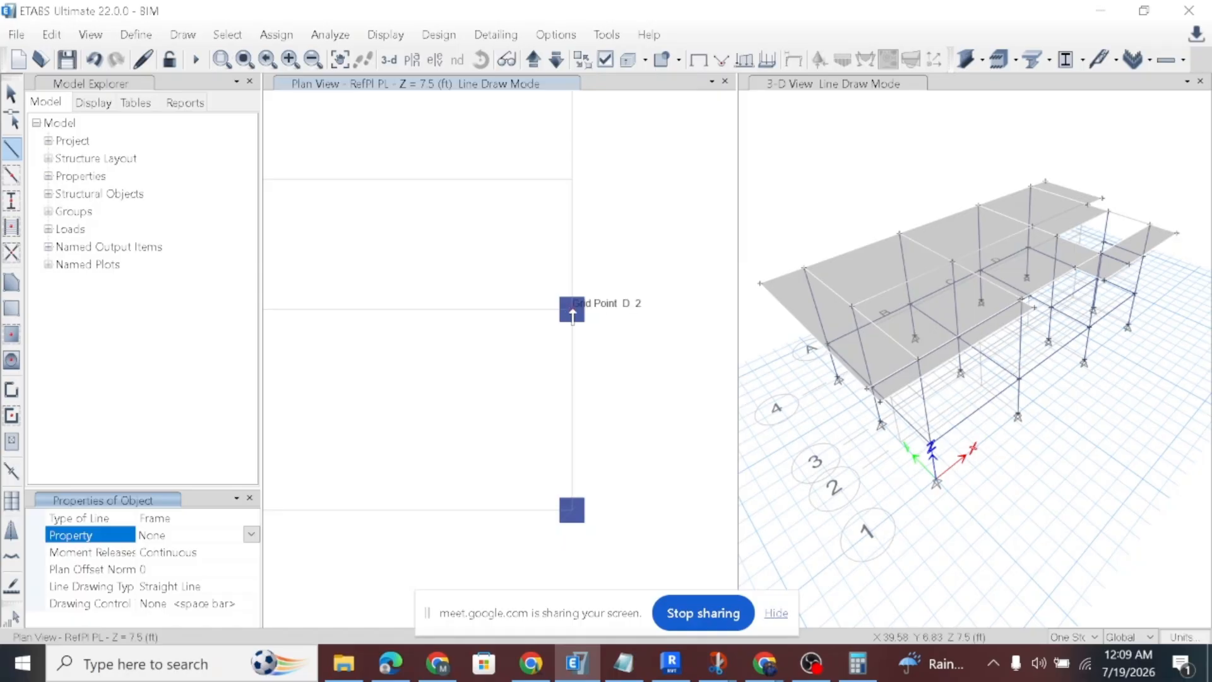
{"action": "left_click", "coordinate": [573, 314]}
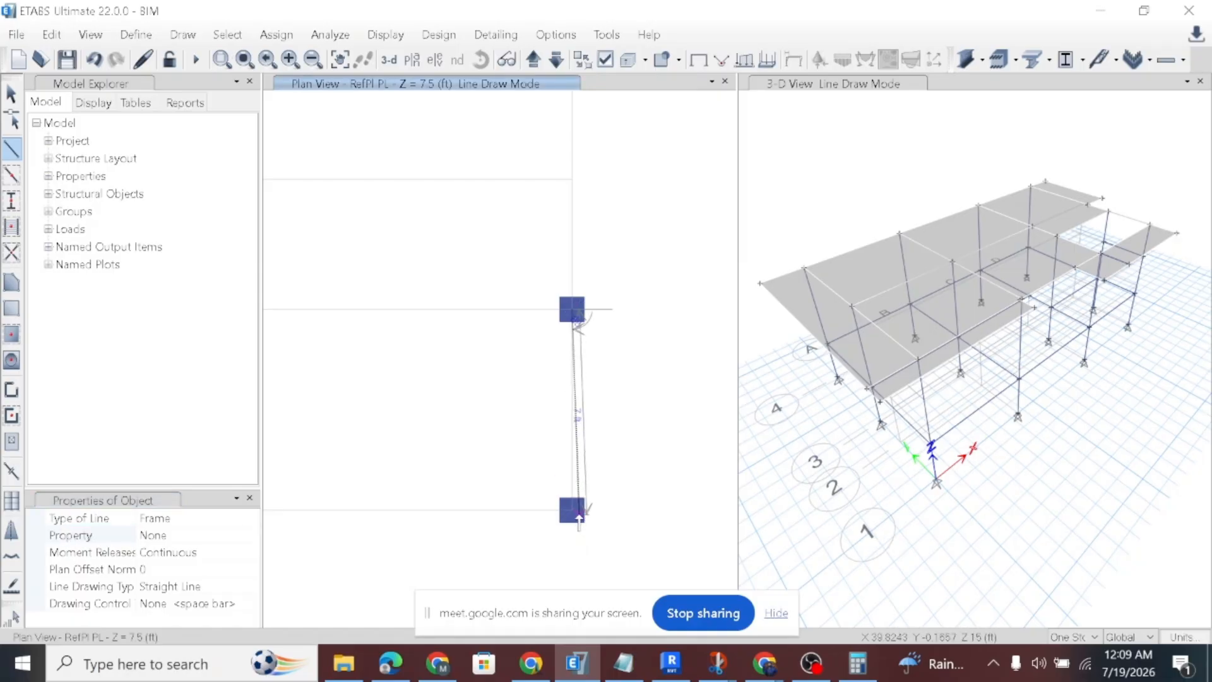
{"action": "left_click", "coordinate": [574, 512]}
{"action": "key", "text": "Escape"}
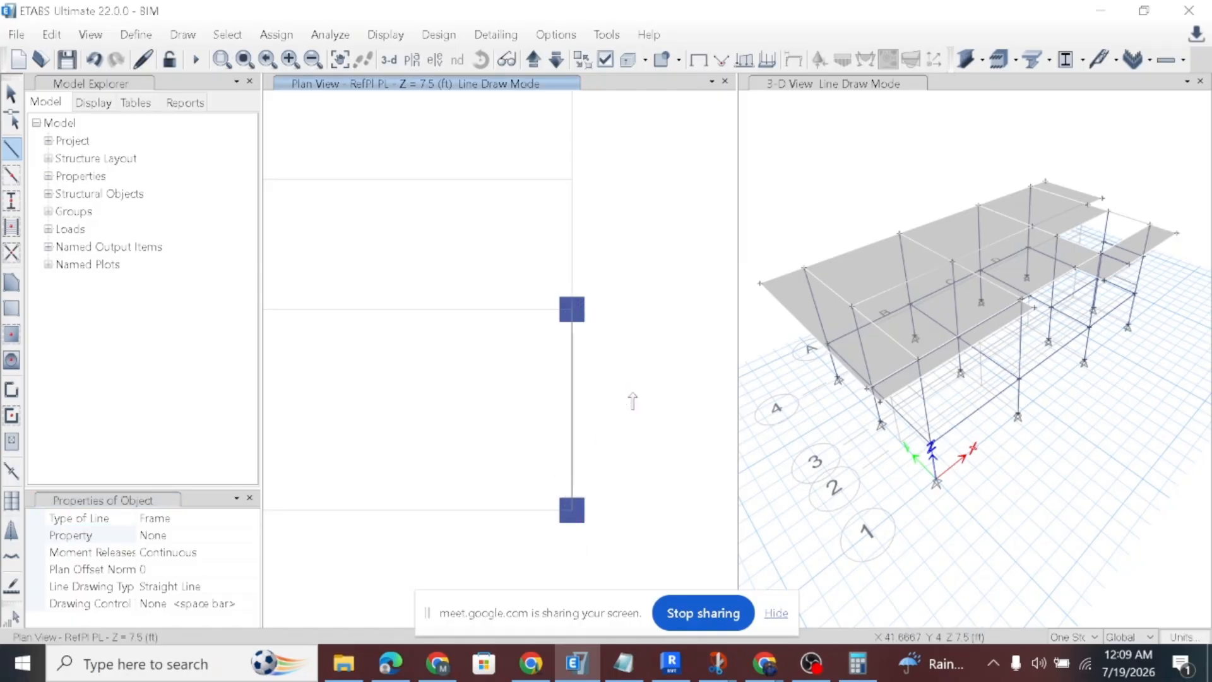
{"action": "scroll", "coordinate": [636, 441], "scroll_direction": "down", "scroll_amount": 4}
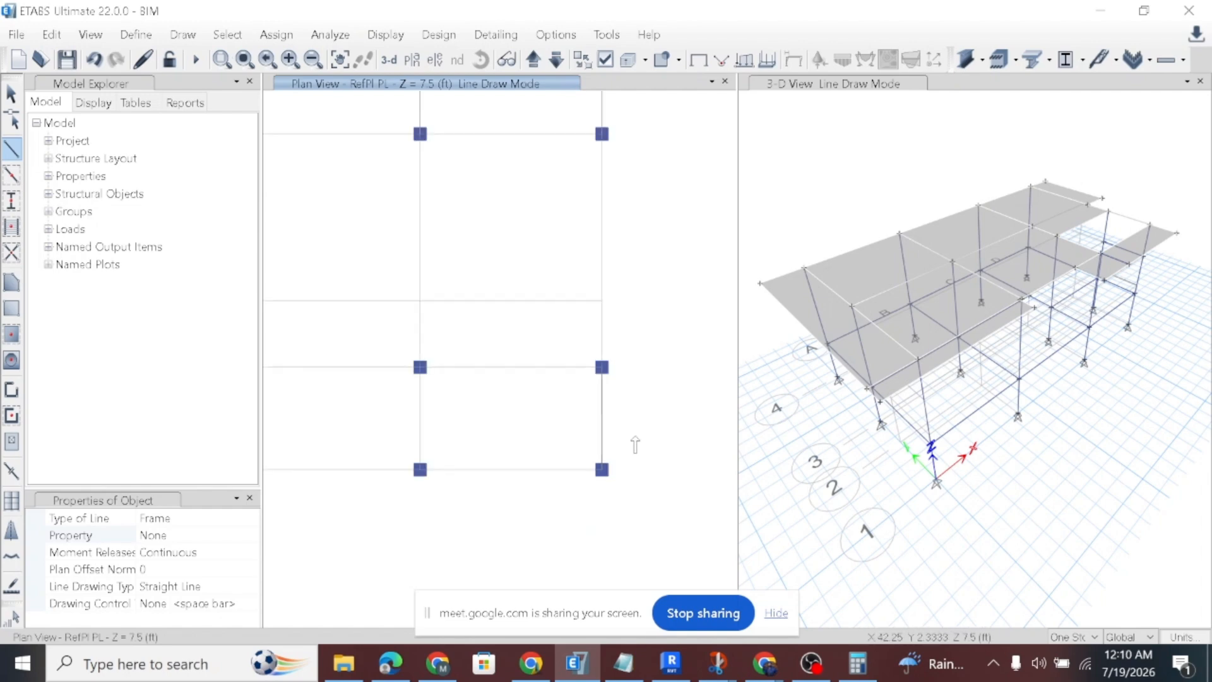
Switch to Revit and show the stair in the 03-1ST F floor plan with the floor selection cleared.
{"action": "left_click", "coordinate": [672, 663]}
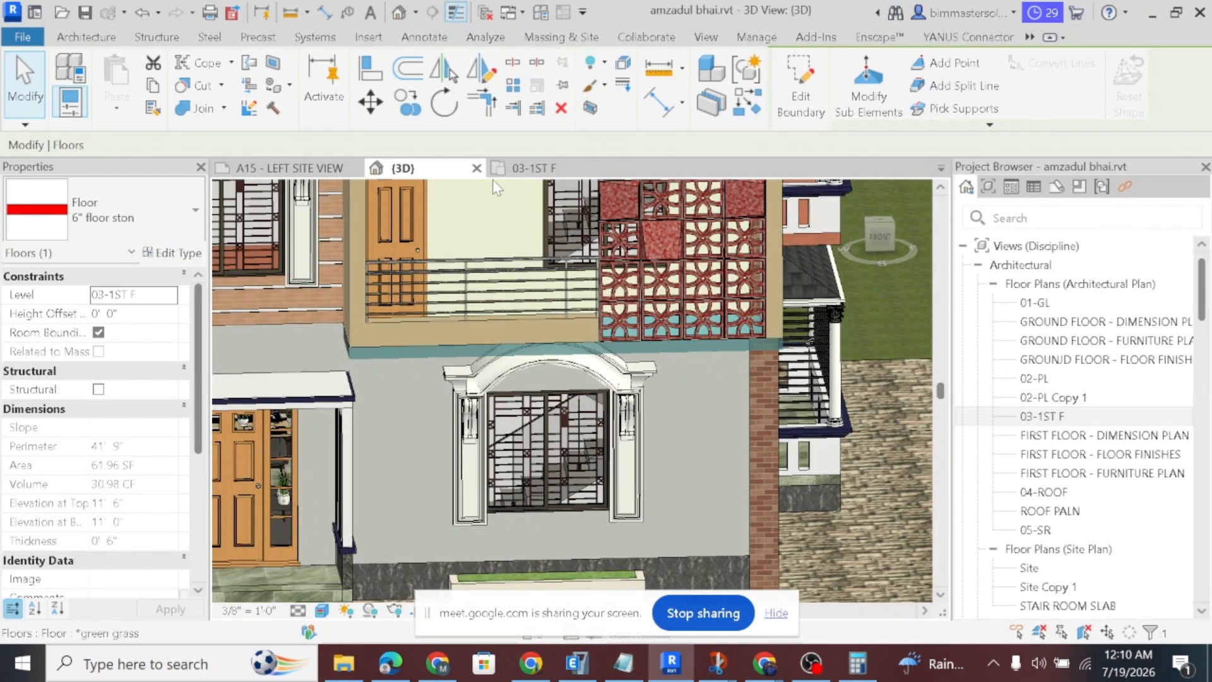
{"action": "left_click", "coordinate": [530, 168]}
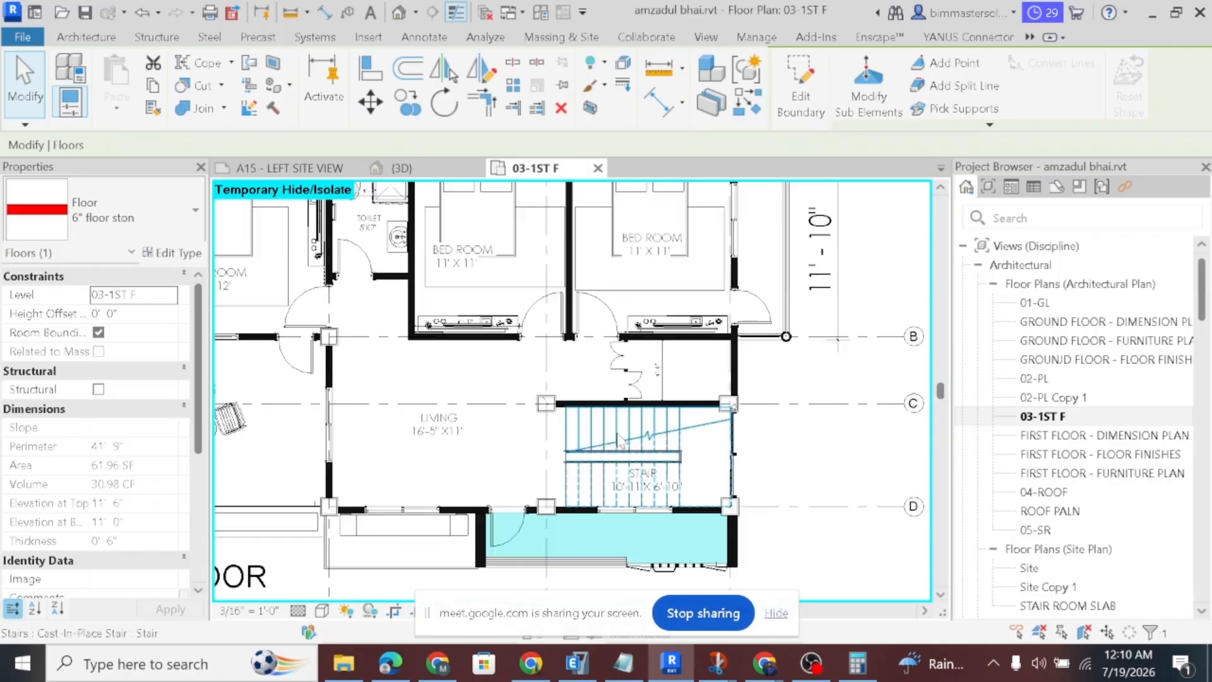
{"action": "scroll", "coordinate": [647, 472], "scroll_direction": "up", "scroll_amount": 2}
{"action": "key", "text": "Escape"}
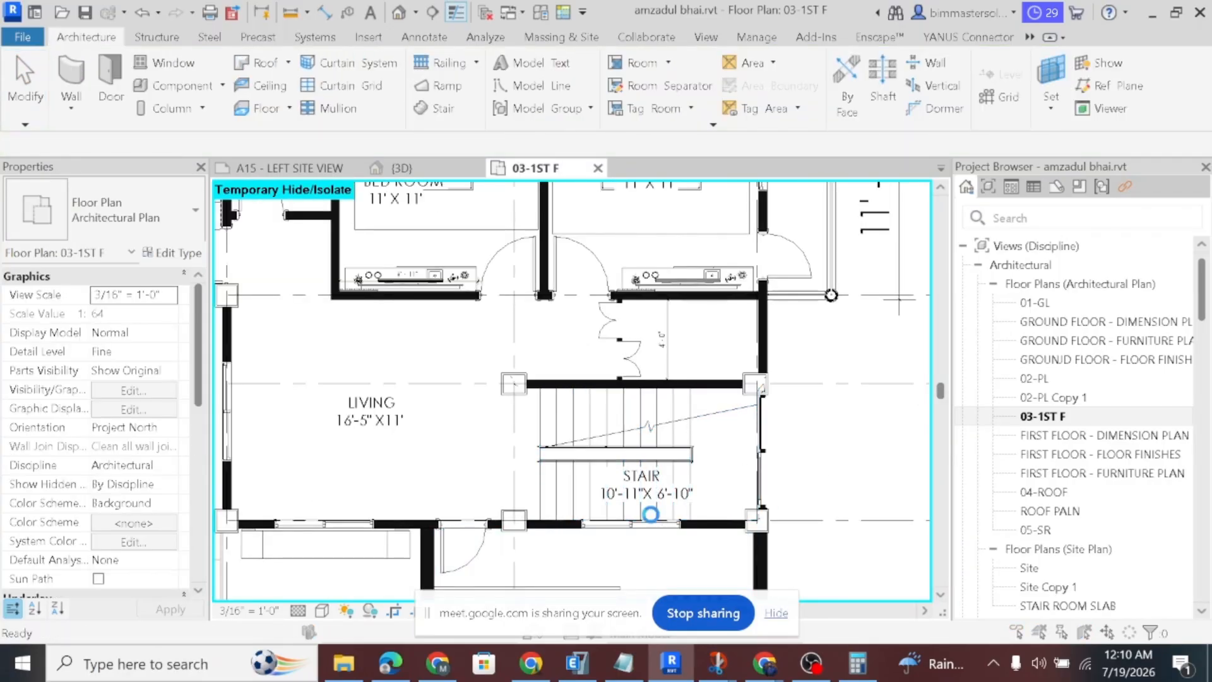
{"action": "left_click", "coordinate": [753, 166]}
{"action": "scroll", "coordinate": [568, 391], "scroll_direction": "up", "scroll_amount": 2}
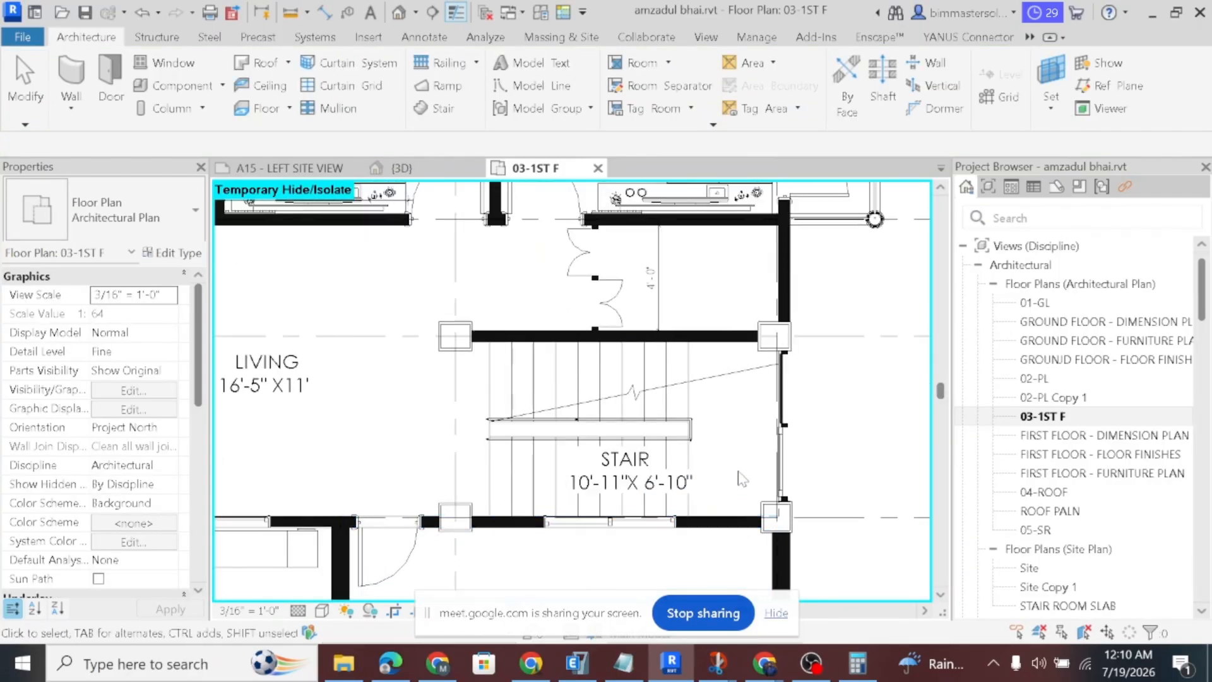
Place an aligned dimension along the upper stair flight, from its first to its last riser line.
{"action": "left_click", "coordinate": [344, 14]}
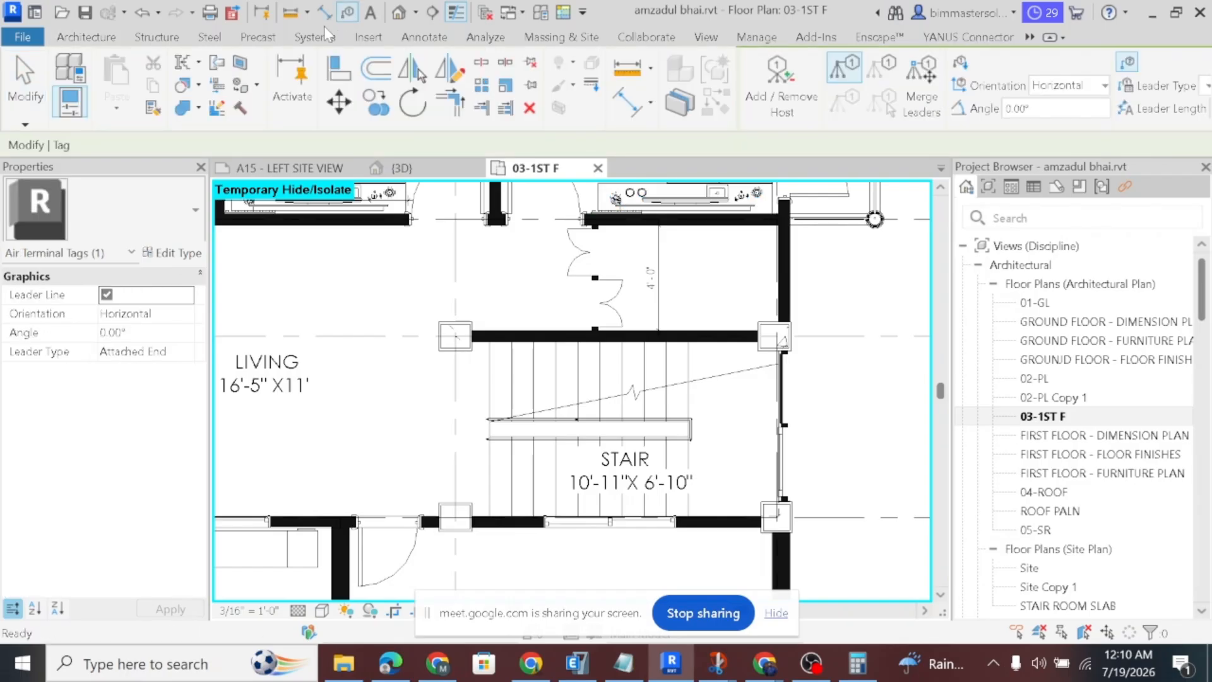
{"action": "left_click", "coordinate": [325, 13]}
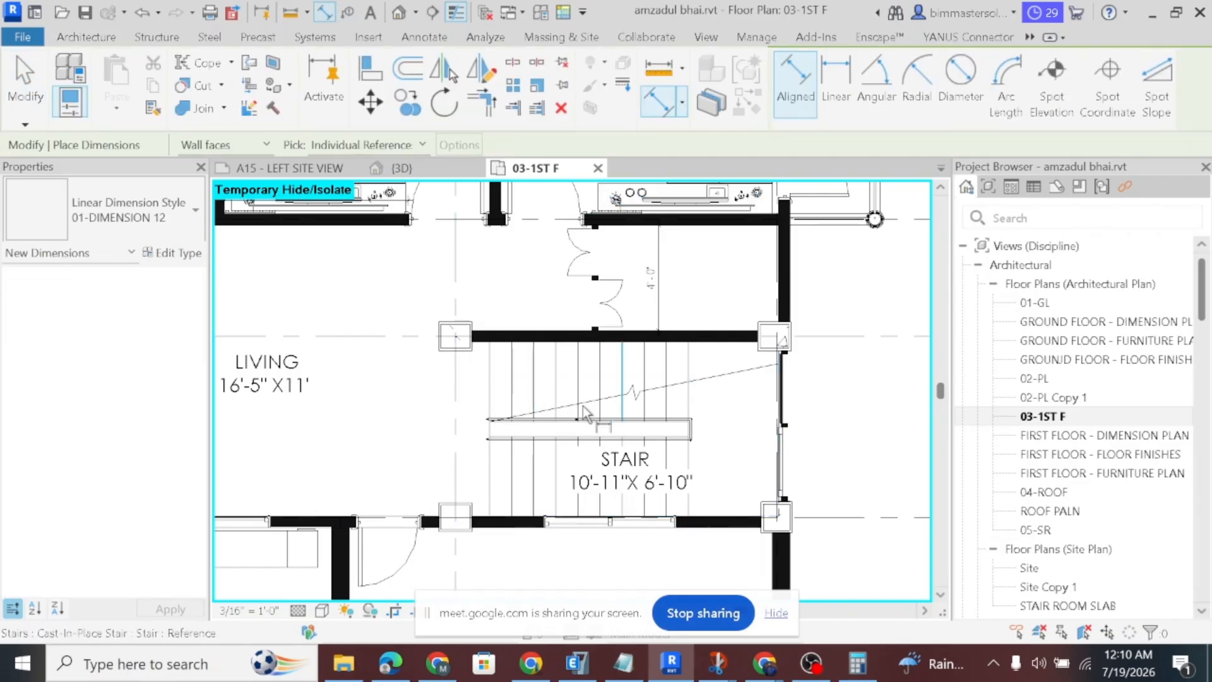
{"action": "scroll", "coordinate": [754, 401], "scroll_direction": "up", "scroll_amount": 1}
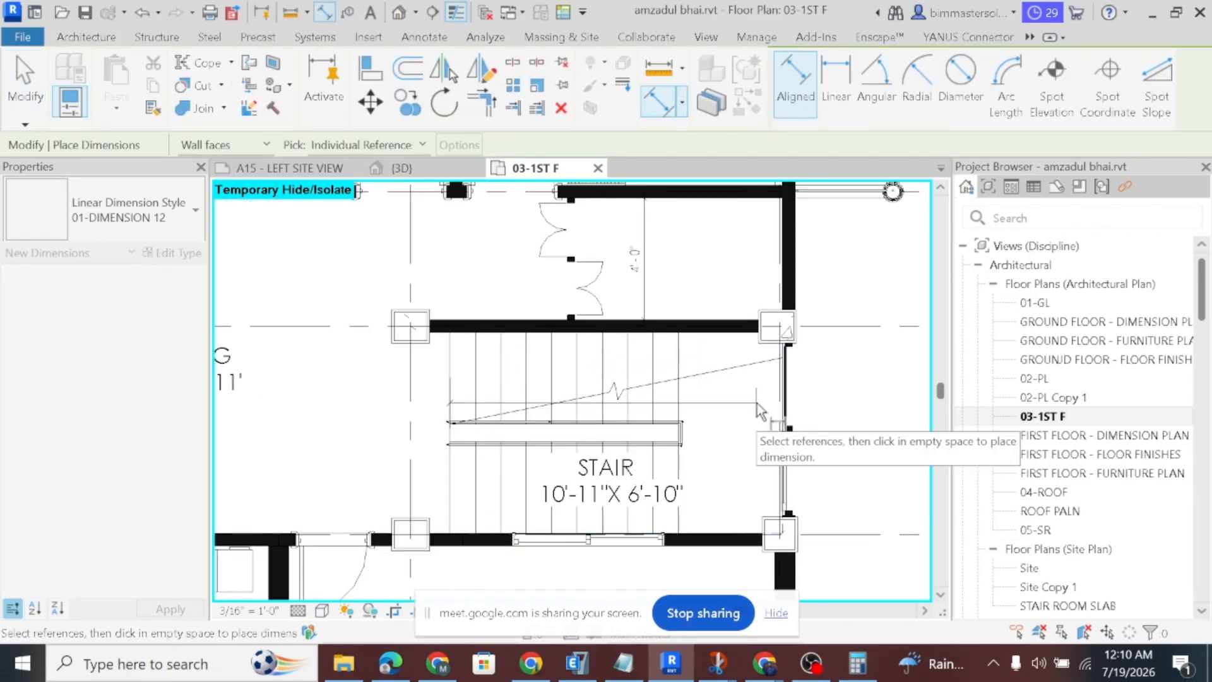
{"action": "left_click", "coordinate": [678, 405]}
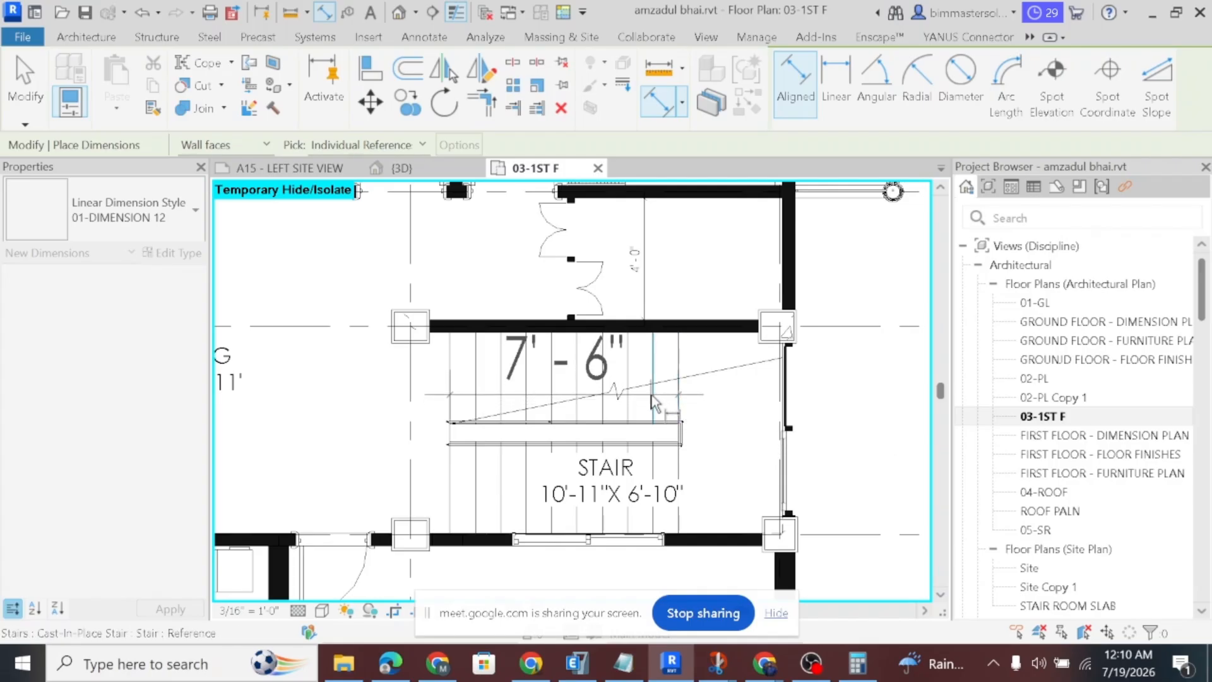
{"action": "left_click", "coordinate": [667, 393]}
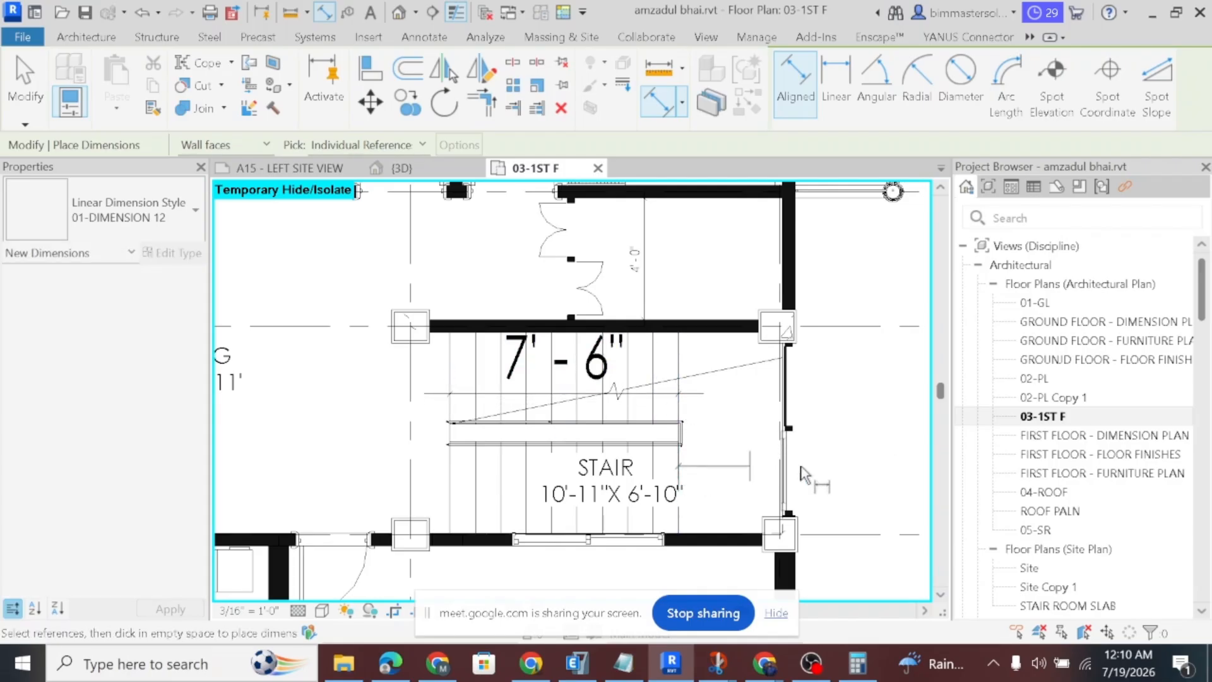
Add an aligned dimension across the landing, from the last riser line to the centre line of the outer columns.
{"action": "scroll", "coordinate": [785, 506], "scroll_direction": "up", "scroll_amount": 2}
{"action": "scroll", "coordinate": [736, 513], "scroll_direction": "up", "scroll_amount": 1}
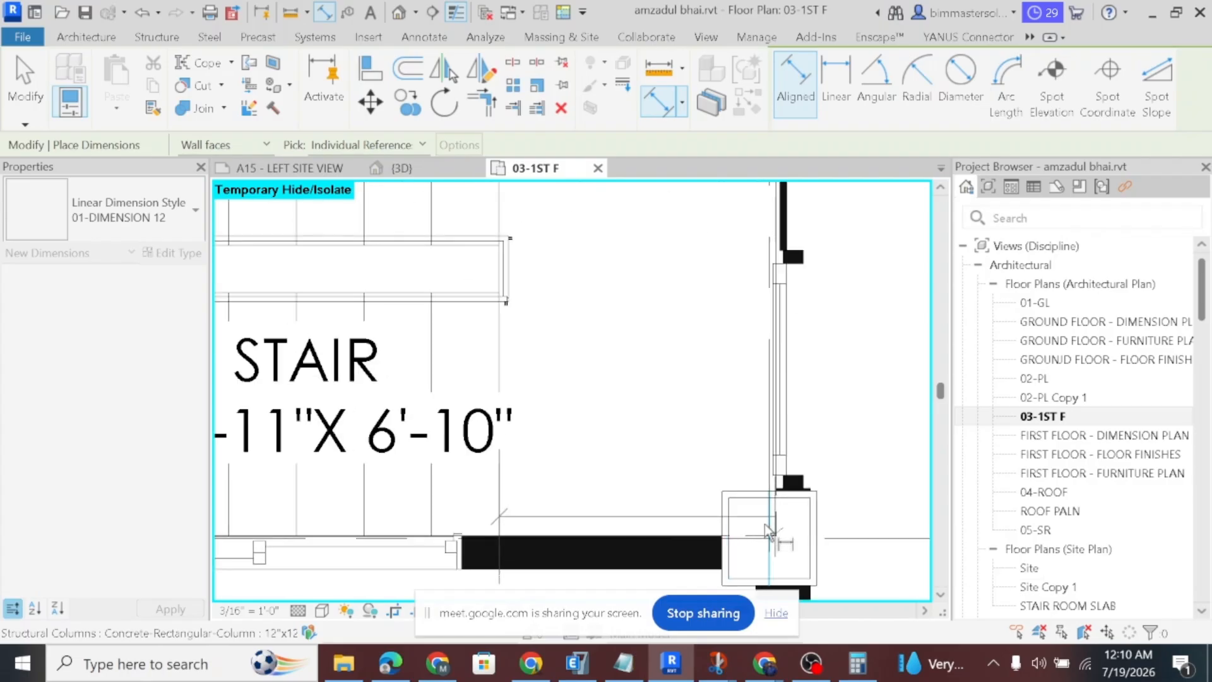
{"action": "scroll", "coordinate": [747, 514], "scroll_direction": "down", "scroll_amount": 2}
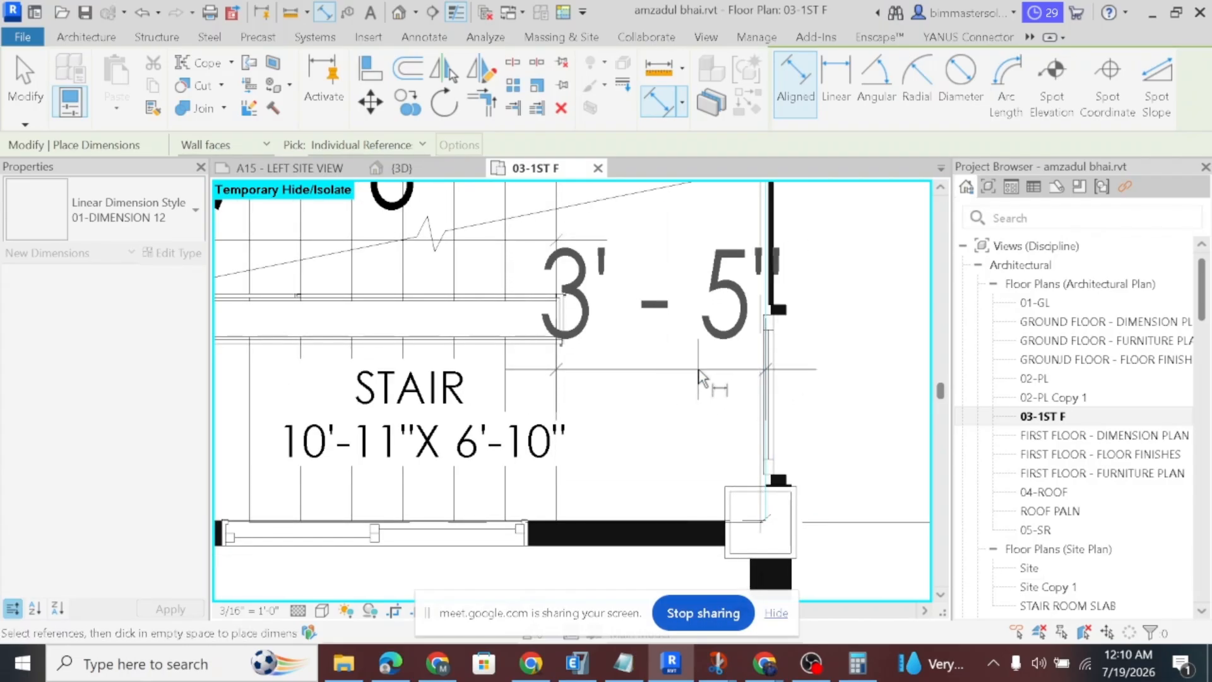
{"action": "left_click", "coordinate": [699, 377]}
{"action": "scroll", "coordinate": [770, 467], "scroll_direction": "down", "scroll_amount": 2}
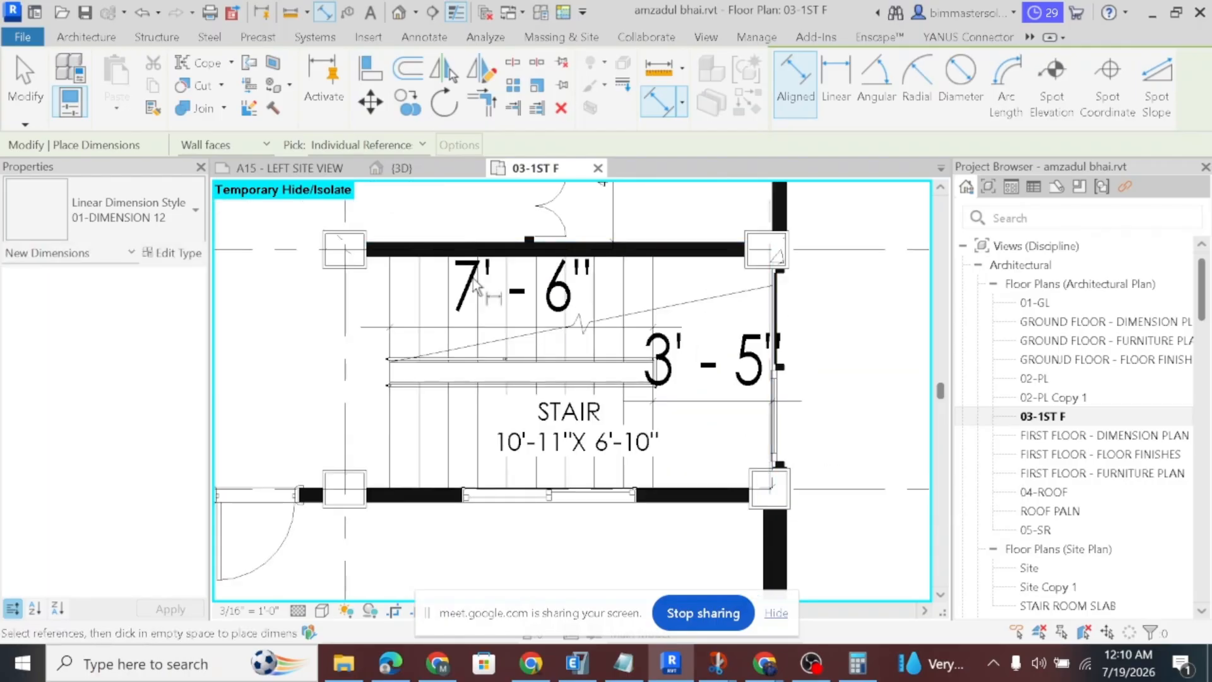
{"action": "key", "text": "Escape"}
{"action": "key", "text": "Escape"}
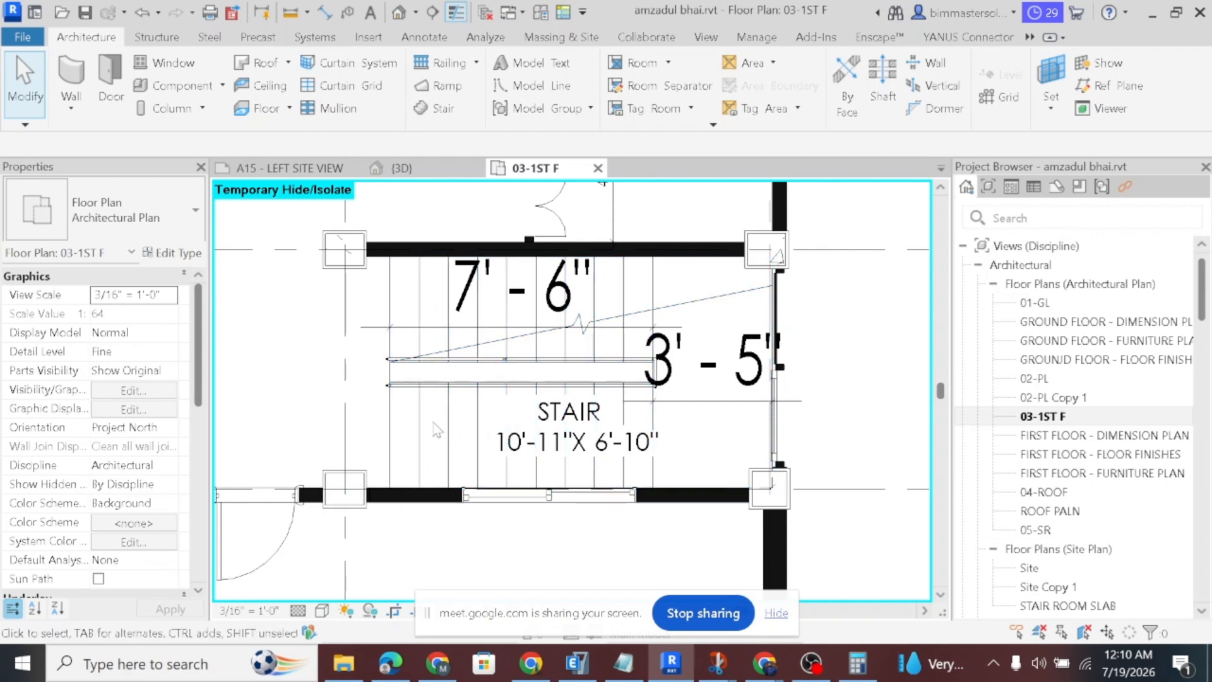
Switch to ETABS and start drawing joint objects in the reference plane PL plan, zoomed in on grid point D-2.
{"action": "left_click", "coordinate": [576, 663]}
{"action": "scroll", "coordinate": [559, 399], "scroll_direction": "up", "scroll_amount": 5}
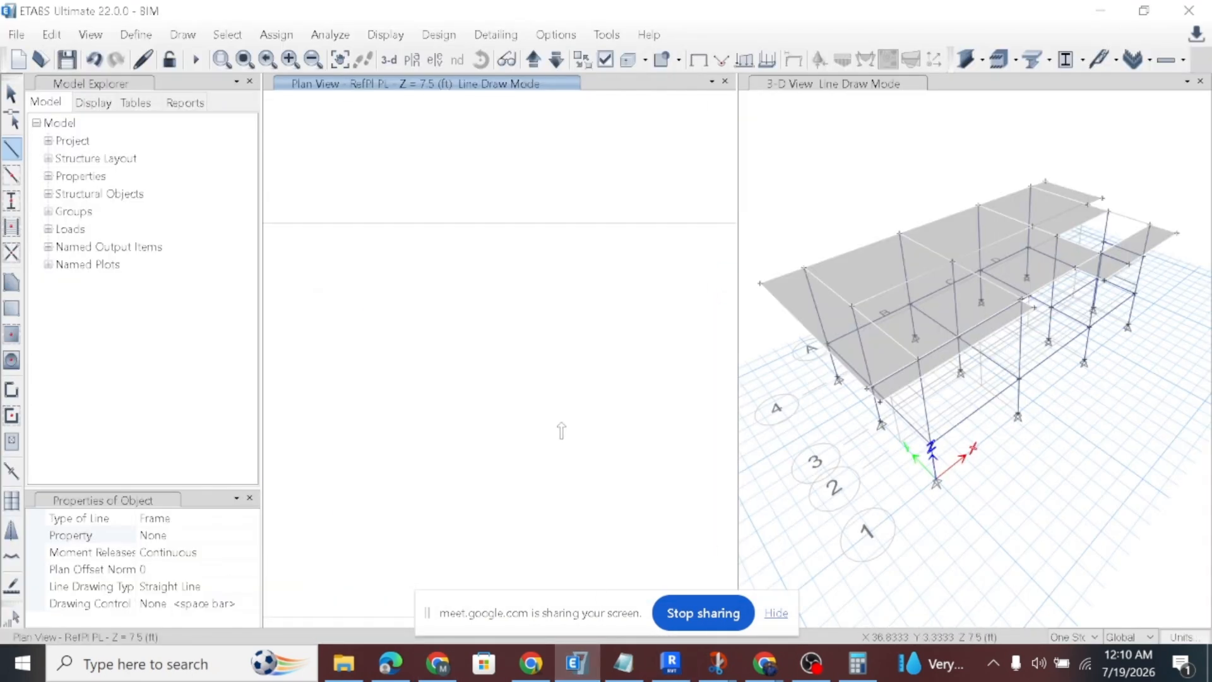
{"action": "scroll", "coordinate": [561, 278], "scroll_direction": "up", "scroll_amount": 3}
{"action": "left_click", "coordinate": [187, 38]}
{"action": "left_click", "coordinate": [348, 88]}
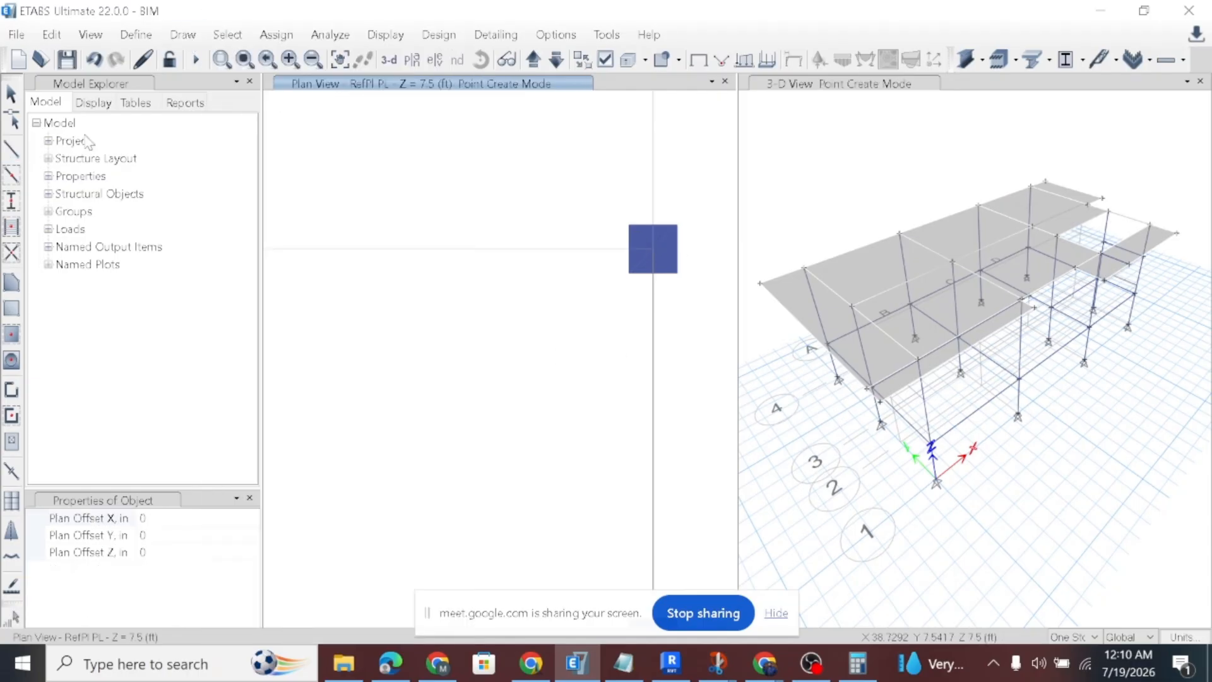
Check the landing dimension in Revit and convert it to inches in Calculator as 3 × 12 + 5.
{"action": "left_click", "coordinate": [671, 663]}
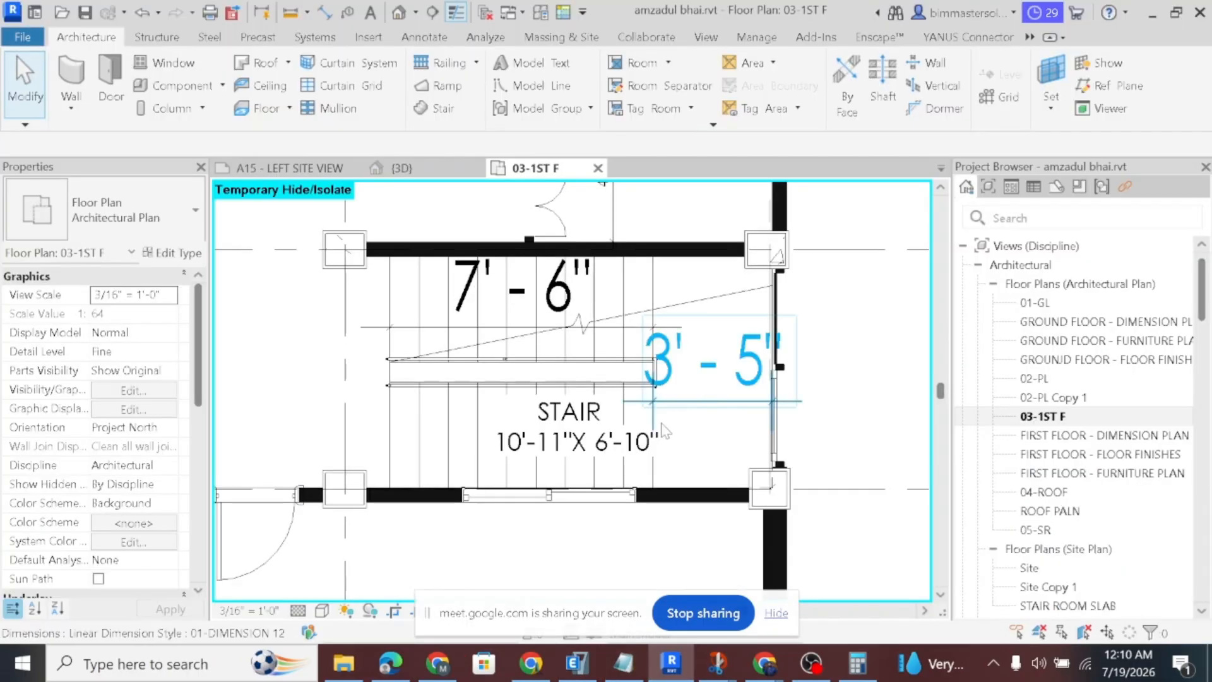
{"action": "left_click", "coordinate": [857, 663]}
{"action": "left_click", "coordinate": [966, 537]}
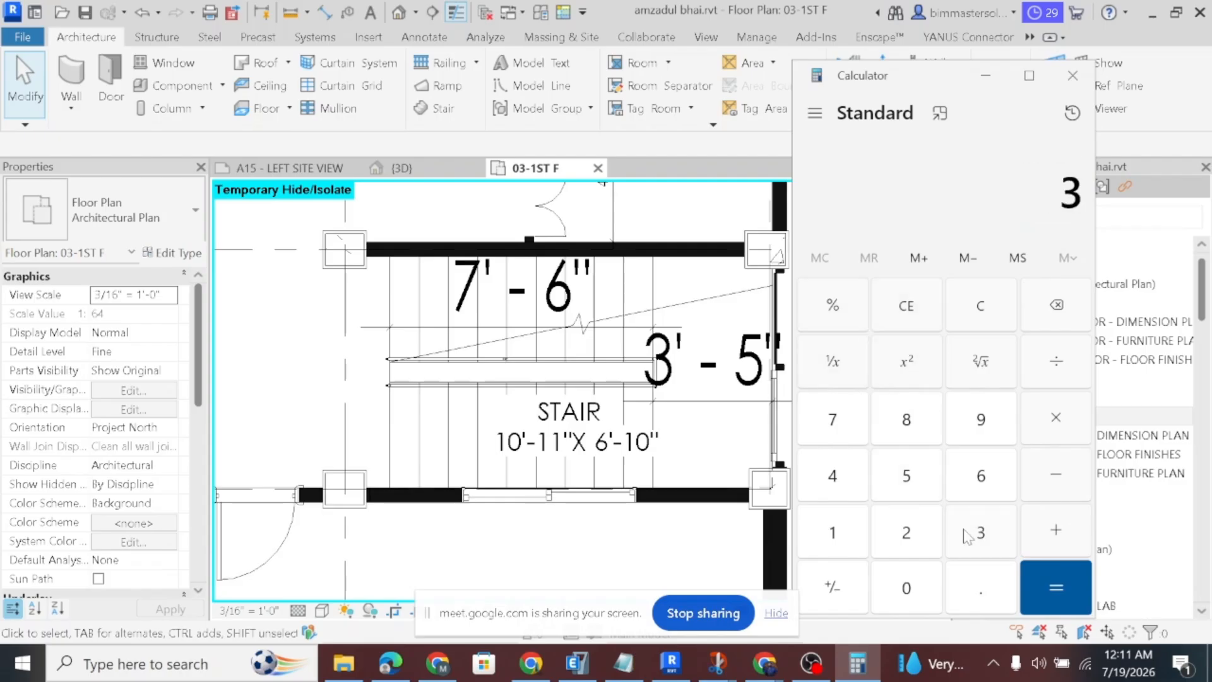
{"action": "left_click", "coordinate": [980, 495]}
{"action": "left_click", "coordinate": [918, 492]}
{"action": "left_click", "coordinate": [1056, 588]}
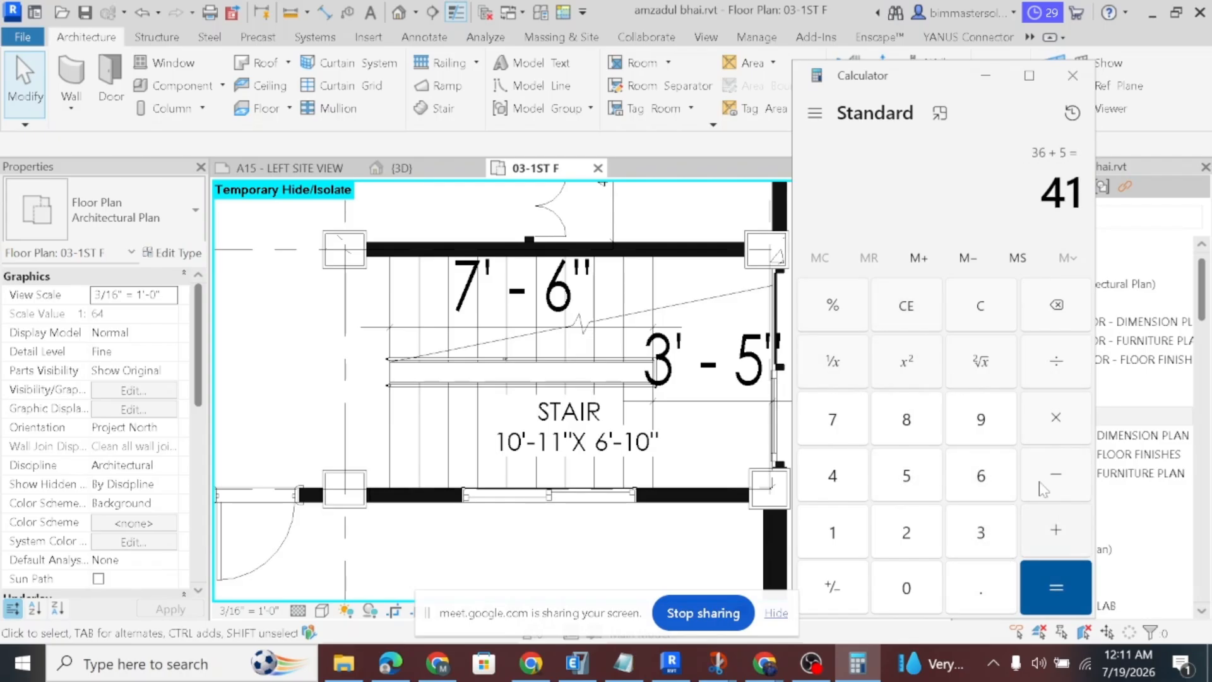
In ETABS, set the joint plan offset X to -41 in and place joints from grid points D-2 and D-1.
{"action": "left_click", "coordinate": [576, 663]}
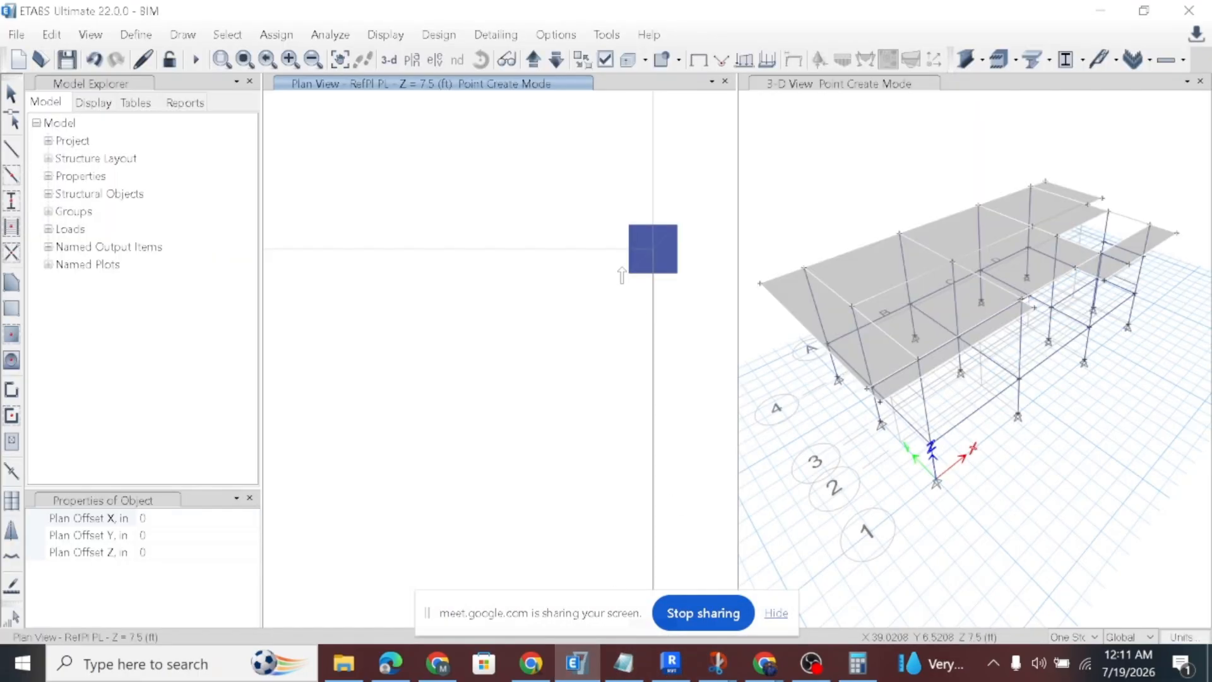
{"action": "left_click", "coordinate": [143, 518]}
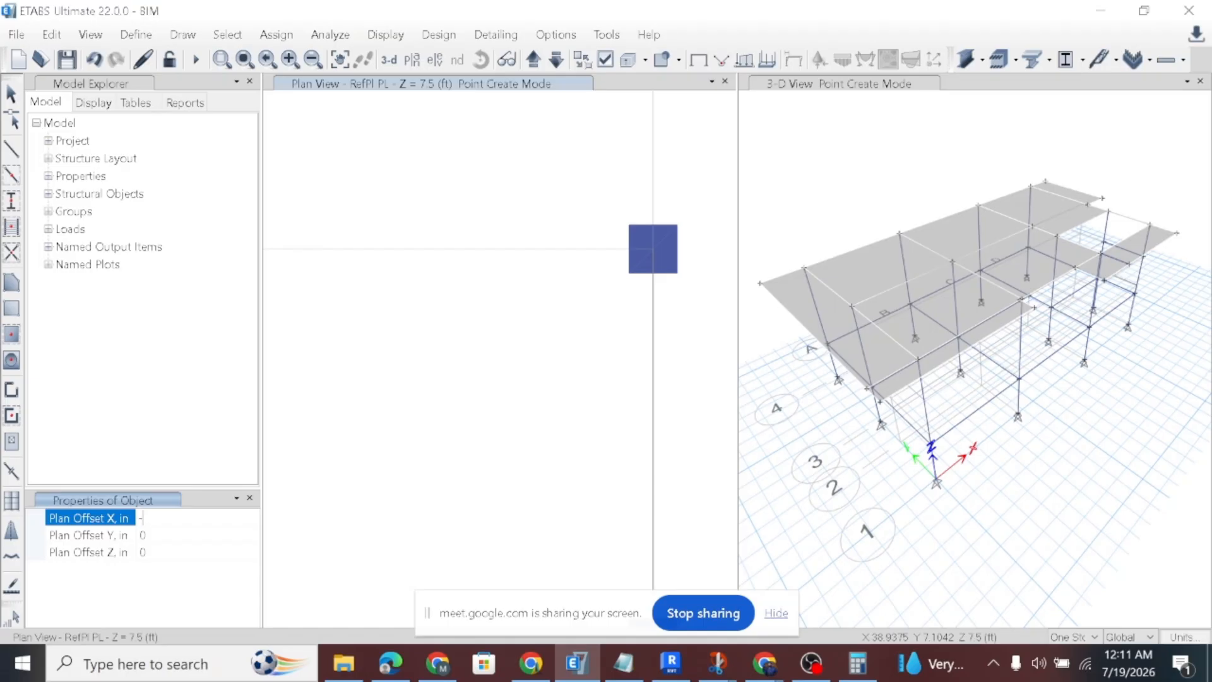
{"action": "left_click", "coordinate": [666, 252]}
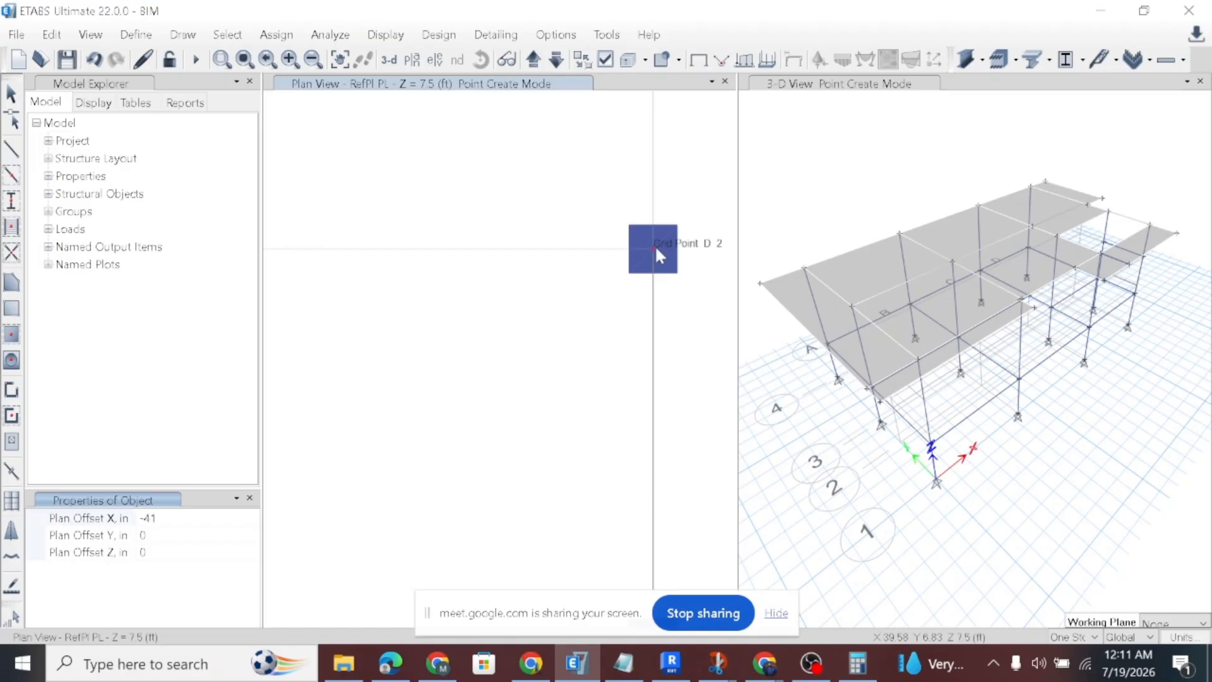
{"action": "scroll", "coordinate": [456, 249], "scroll_direction": "down", "scroll_amount": 2}
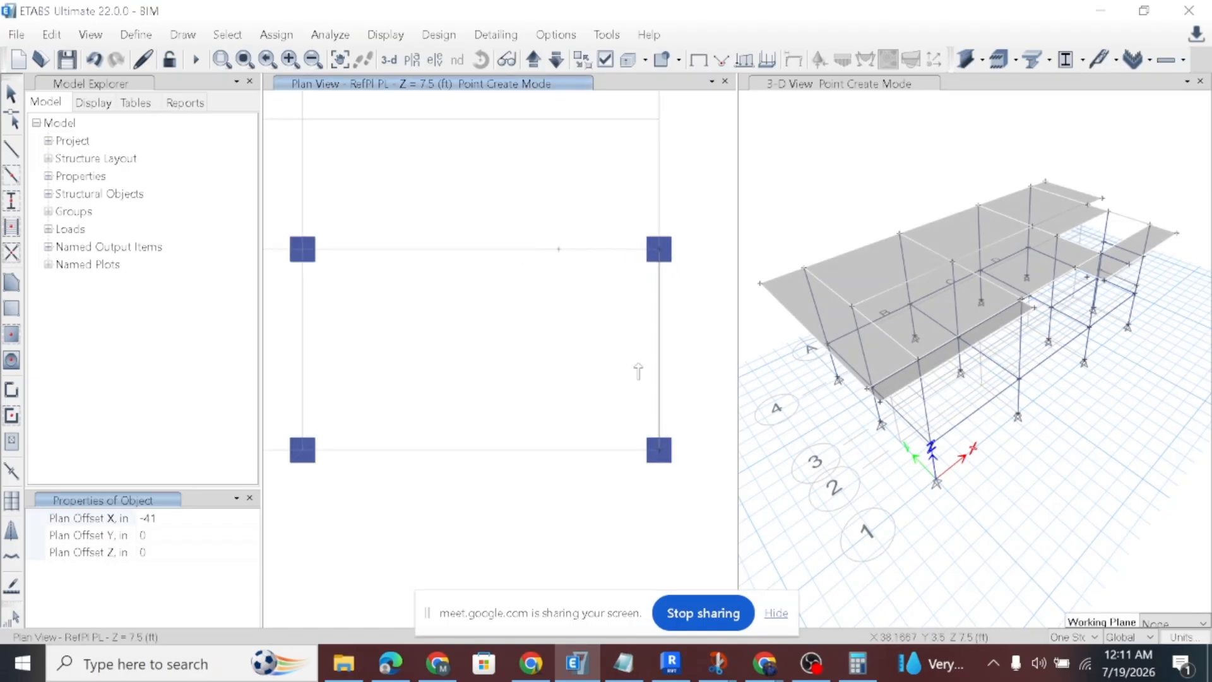
{"action": "scroll", "coordinate": [661, 452], "scroll_direction": "up", "scroll_amount": 1}
{"action": "scroll", "coordinate": [659, 458], "scroll_direction": "up", "scroll_amount": 1}
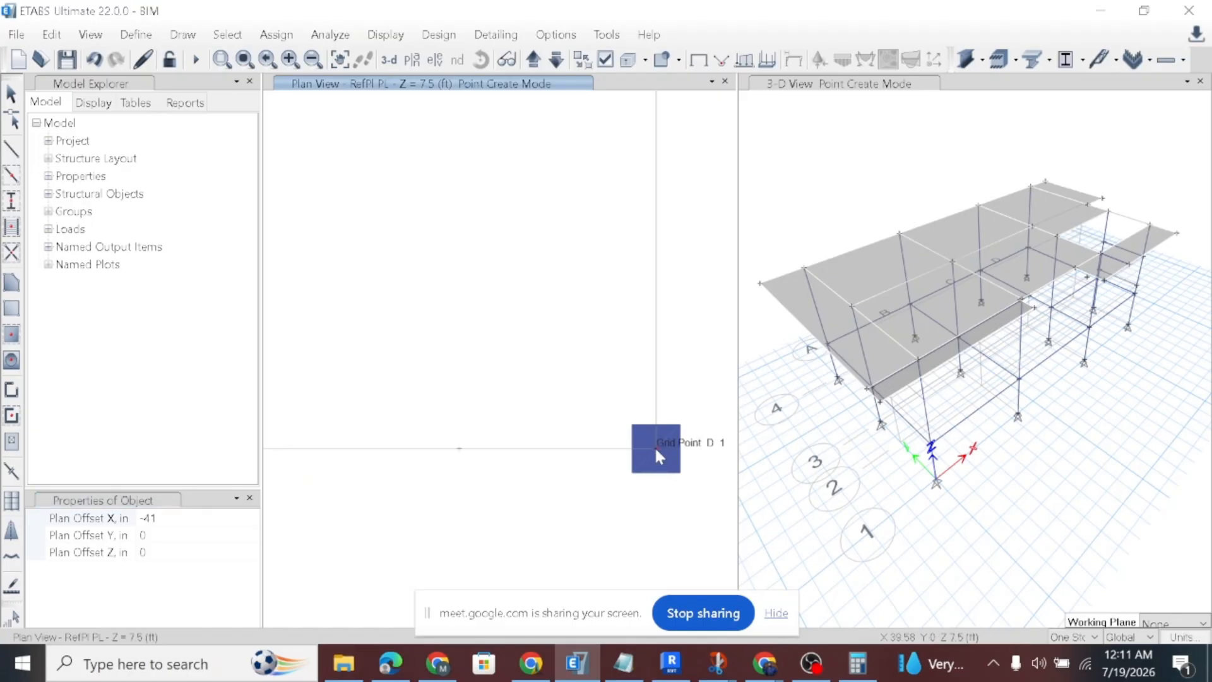
{"action": "scroll", "coordinate": [656, 453], "scroll_direction": "down", "scroll_amount": 2}
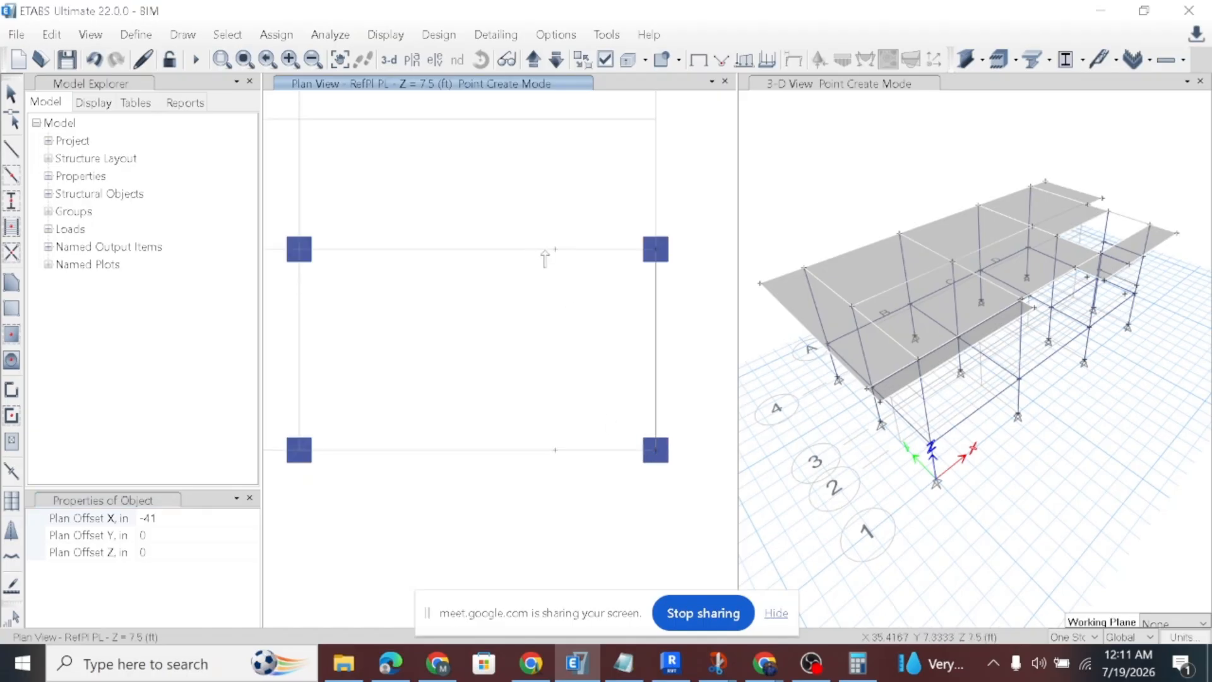
Check the flight dimension in Revit and convert it to inches in Calculator as 7 × 12 + 6.
{"action": "left_click", "coordinate": [659, 656]}
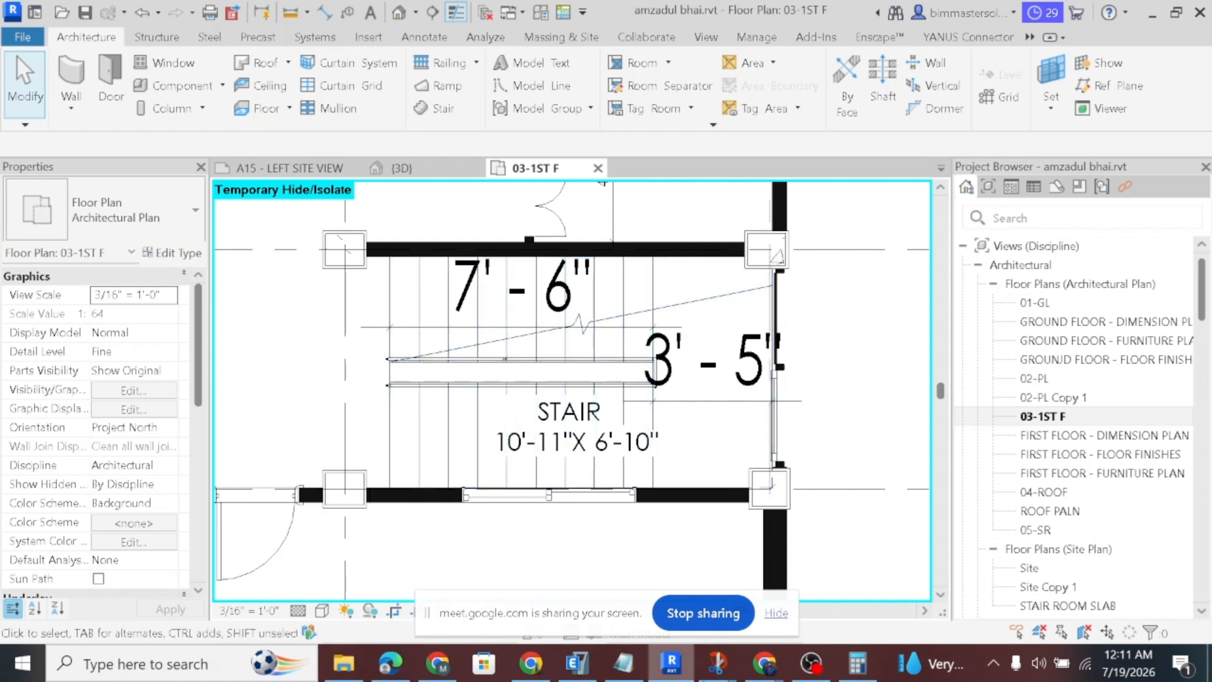
{"action": "left_click", "coordinate": [858, 663]}
{"action": "left_click", "coordinate": [904, 315]}
{"action": "left_click", "coordinate": [851, 442]}
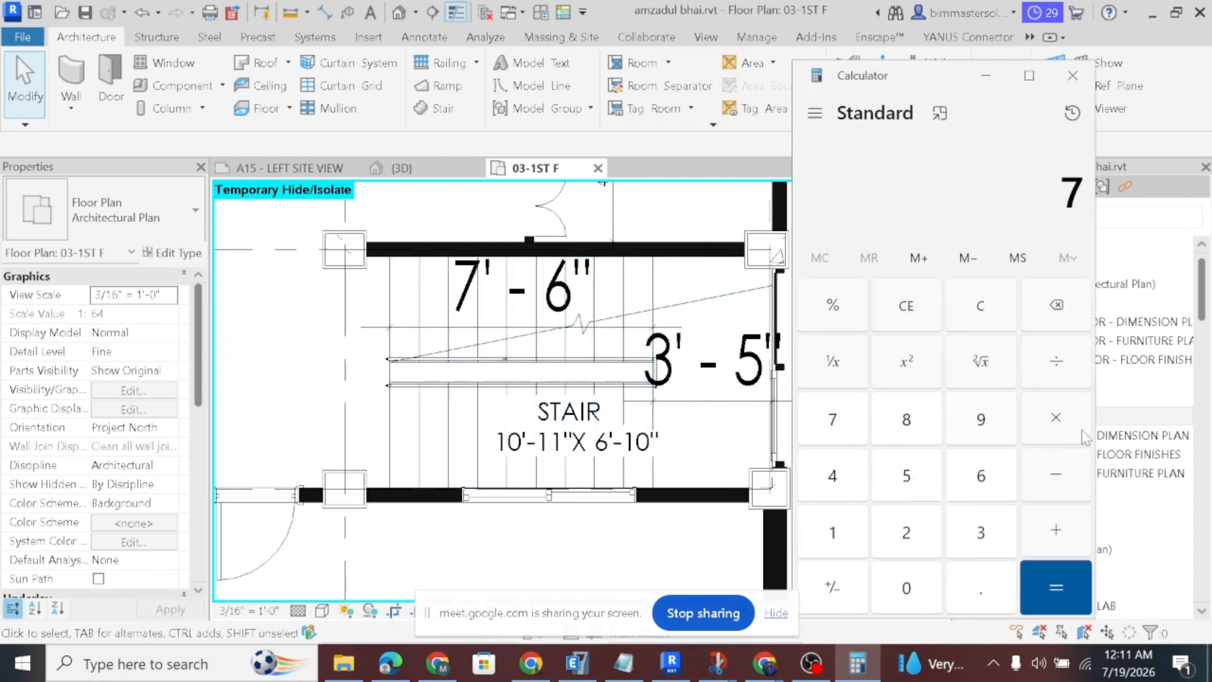
{"action": "left_click", "coordinate": [906, 532]}
{"action": "left_click", "coordinate": [1055, 587]}
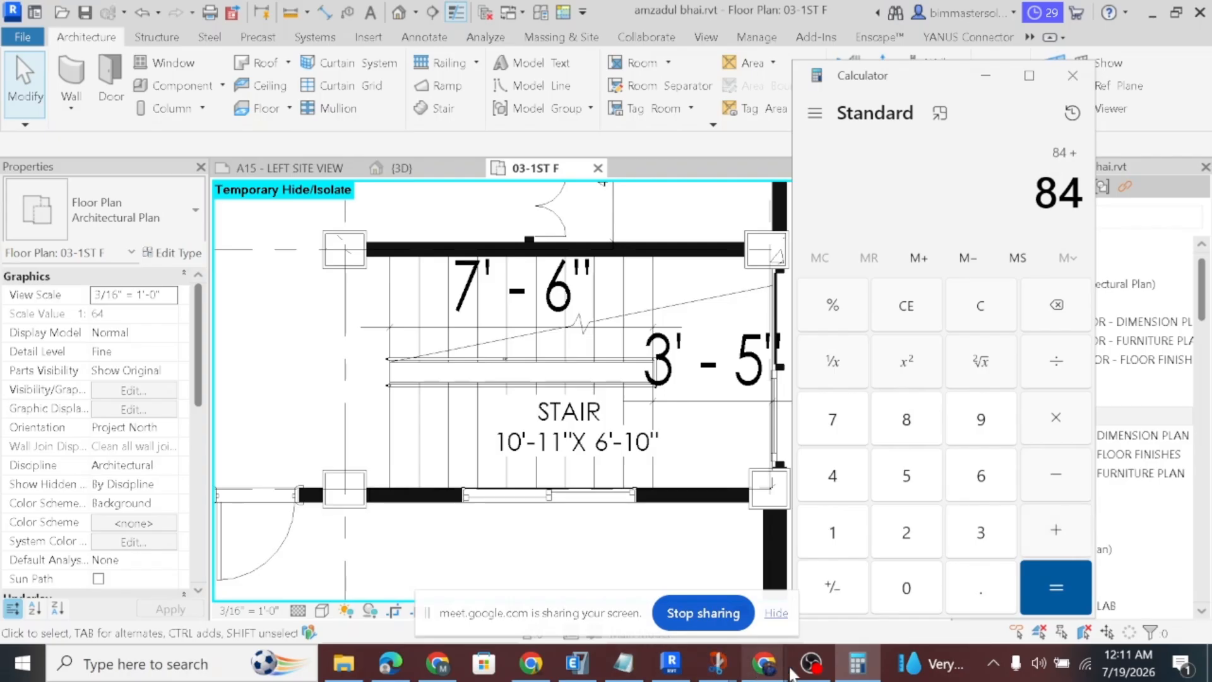
{"action": "left_click", "coordinate": [670, 663]}
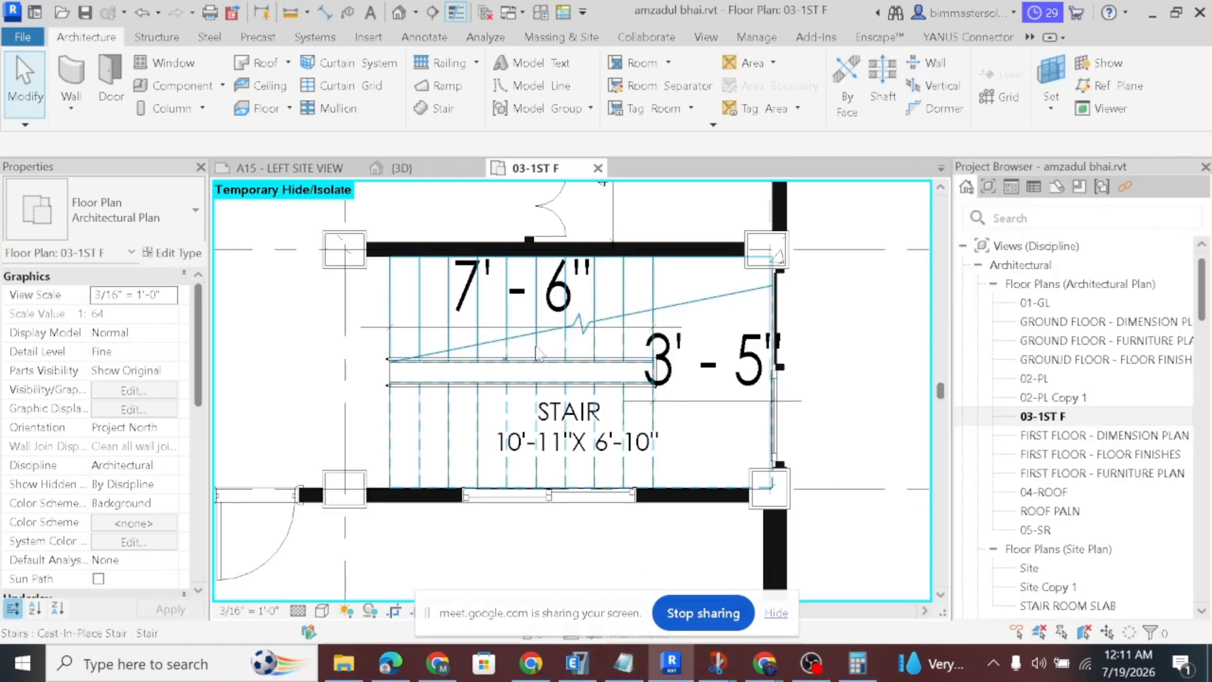
{"action": "left_click", "coordinate": [857, 663]}
{"action": "left_click", "coordinate": [988, 490]}
{"action": "left_click", "coordinate": [1055, 587]}
In ETABS, set the plan offset X to -90 in and place joints from the two landing-edge joints on grids 2 and 1.
{"action": "left_click", "coordinate": [576, 663]}
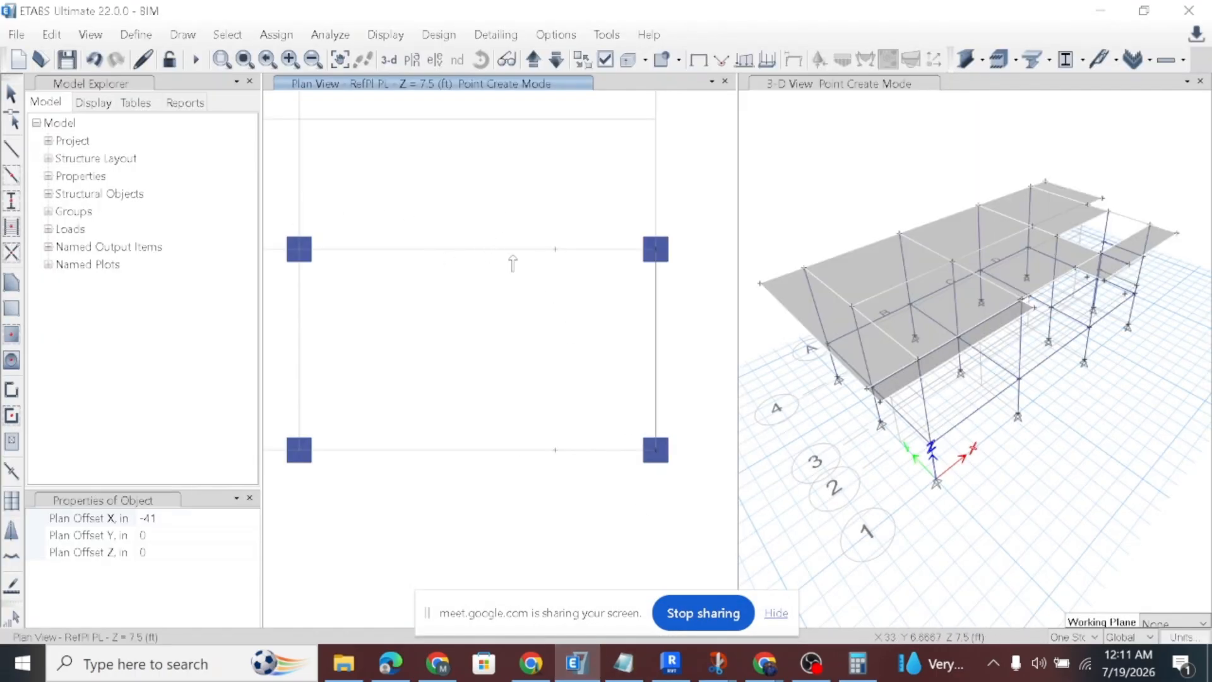
{"action": "left_click", "coordinate": [165, 520]}
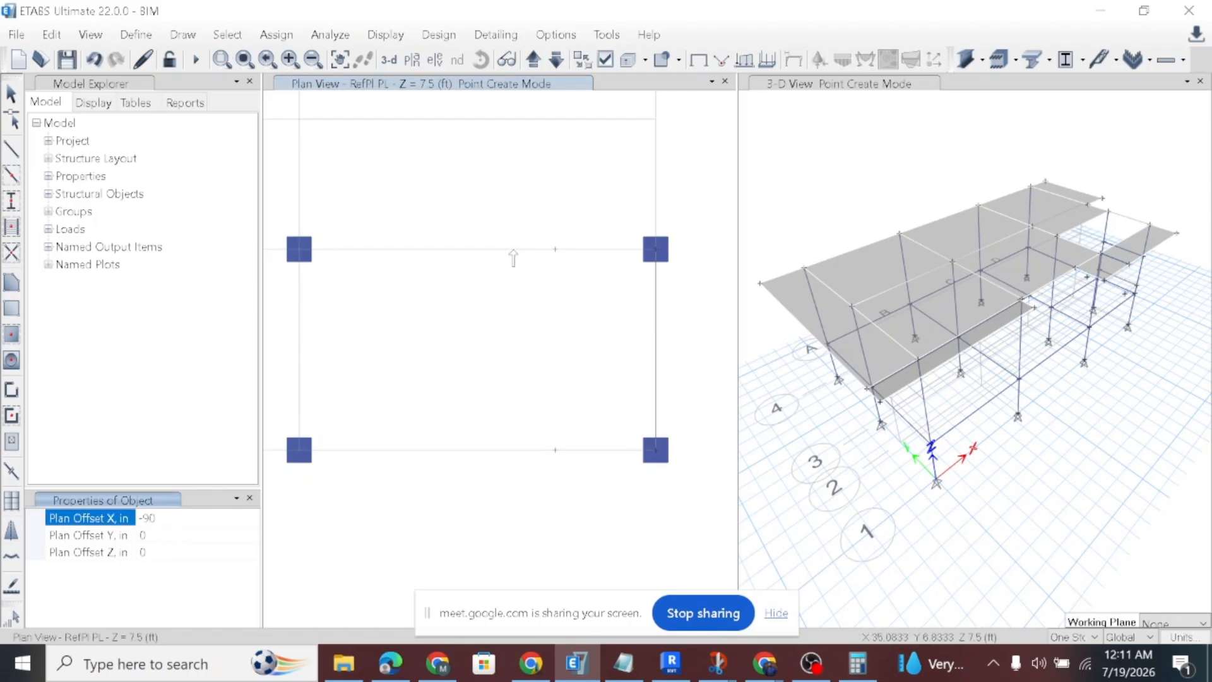
{"action": "left_click", "coordinate": [554, 247]}
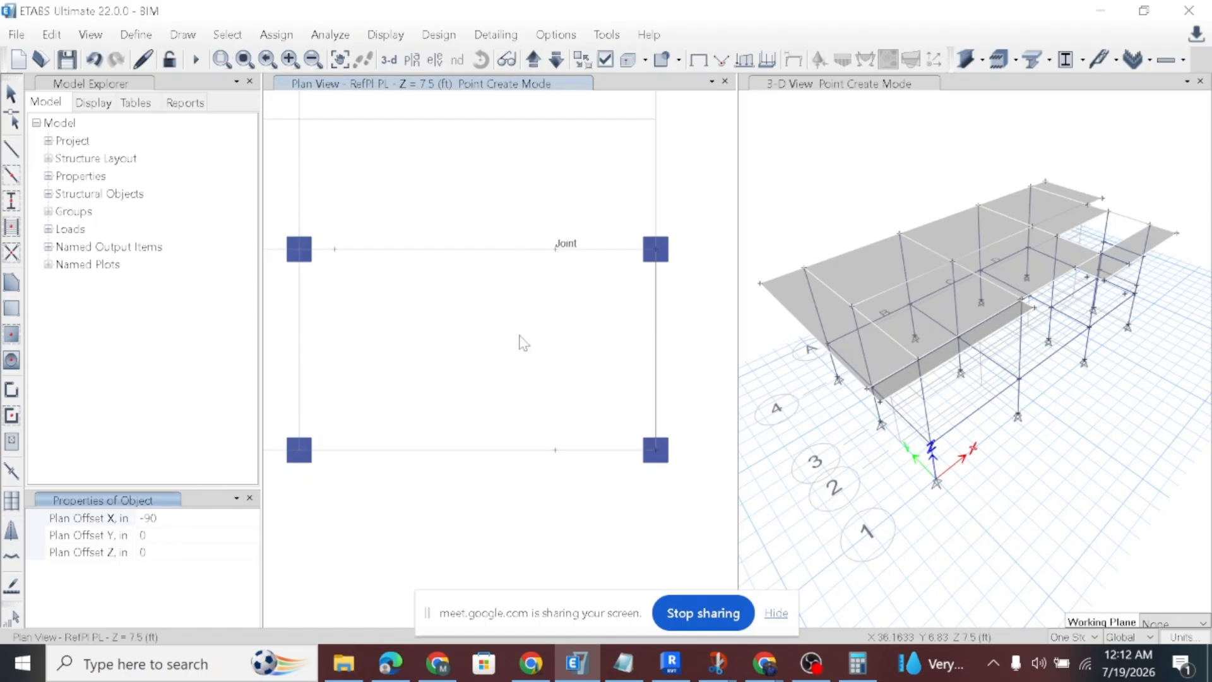
{"action": "left_click", "coordinate": [555, 450]}
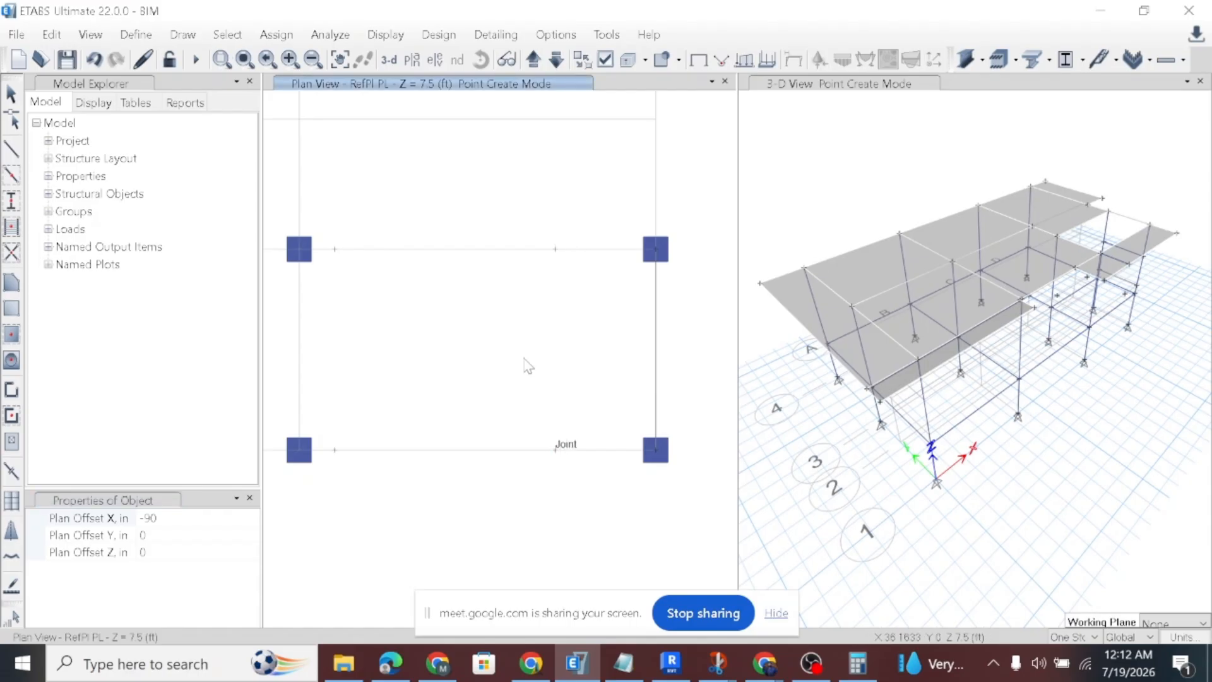
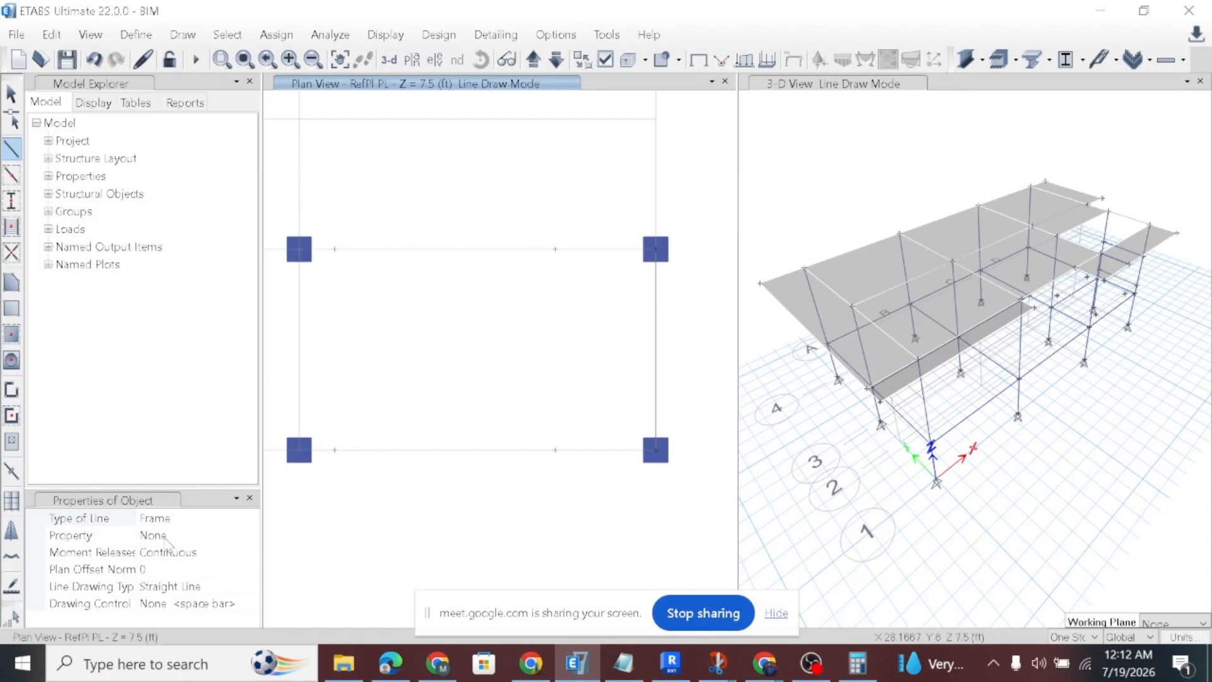
Draw a straight frame line with section property None between the two flight-end joints near grid C, from grid 2 to grid 1.
{"action": "left_click", "coordinate": [334, 249]}
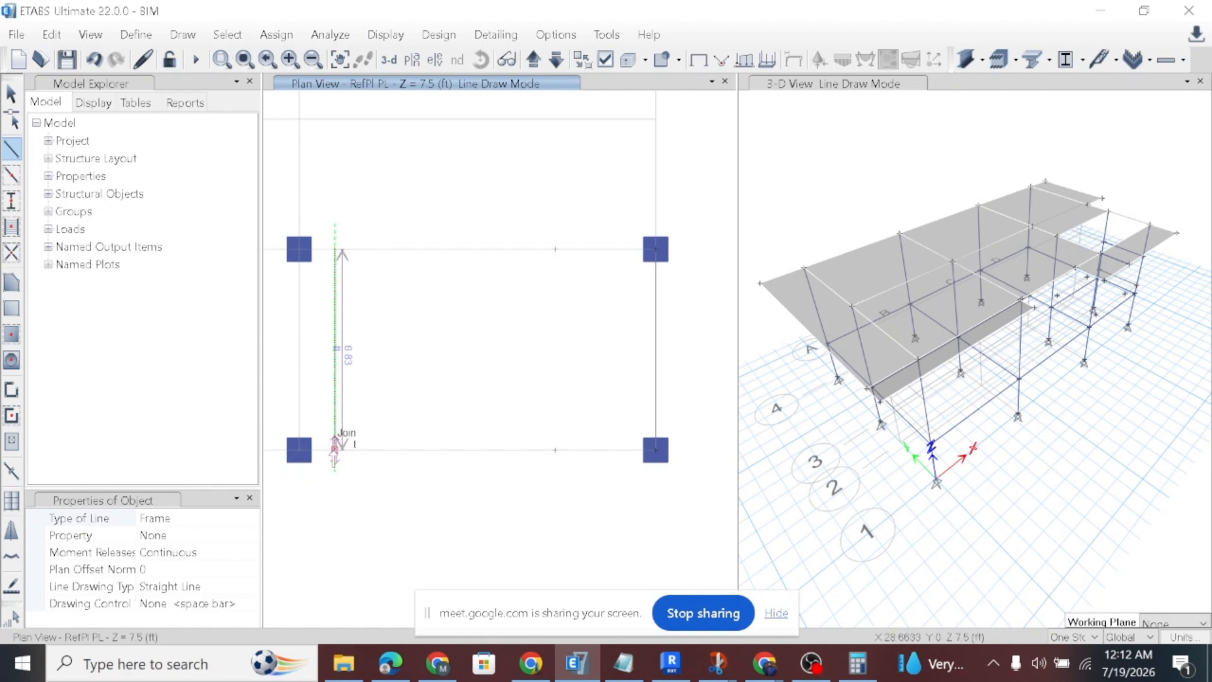
{"action": "left_click", "coordinate": [335, 450]}
{"action": "key", "text": "Escape"}
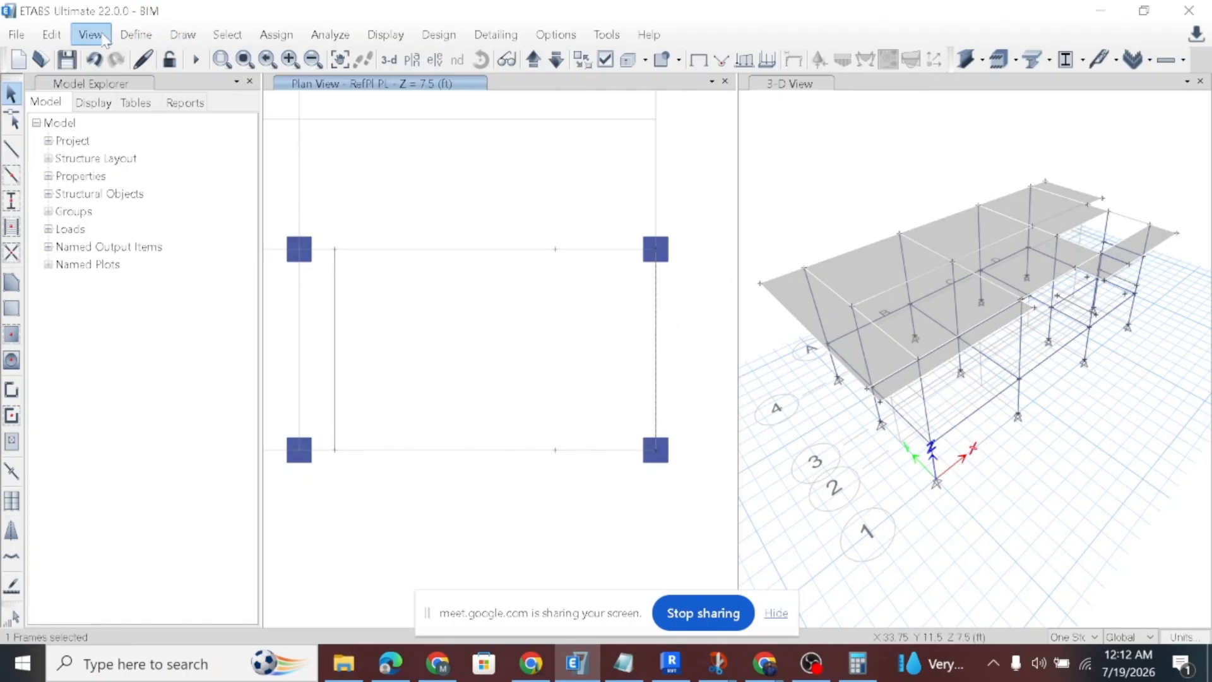
Divide the selected frame line along grid D into 2 frame objects.
{"action": "left_click", "coordinate": [50, 35]}
{"action": "mouse_move", "coordinate": [265, 483]}
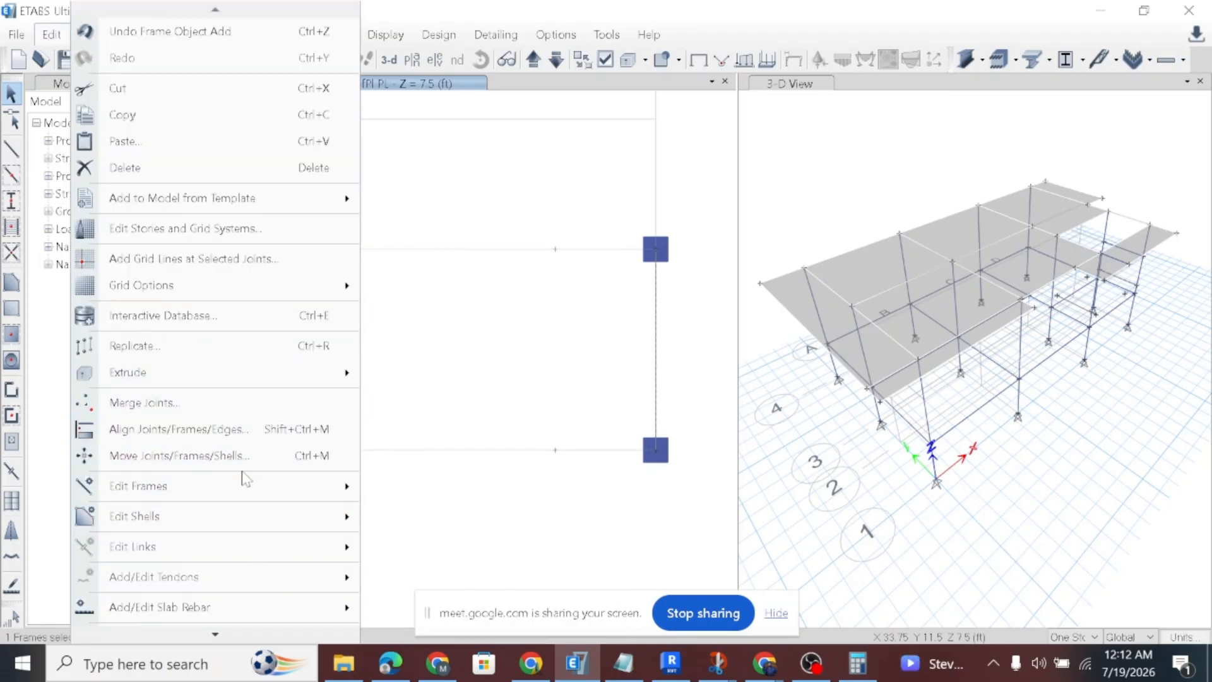
{"action": "mouse_move", "coordinate": [246, 500]}
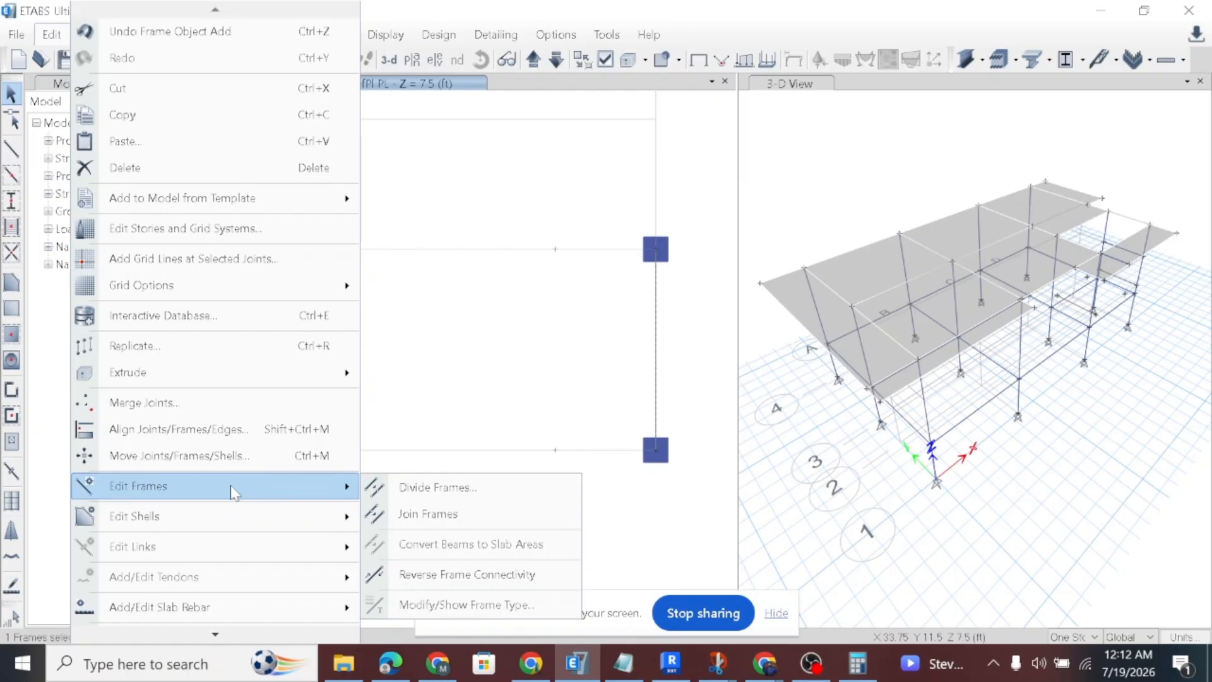
{"action": "left_click", "coordinate": [430, 488]}
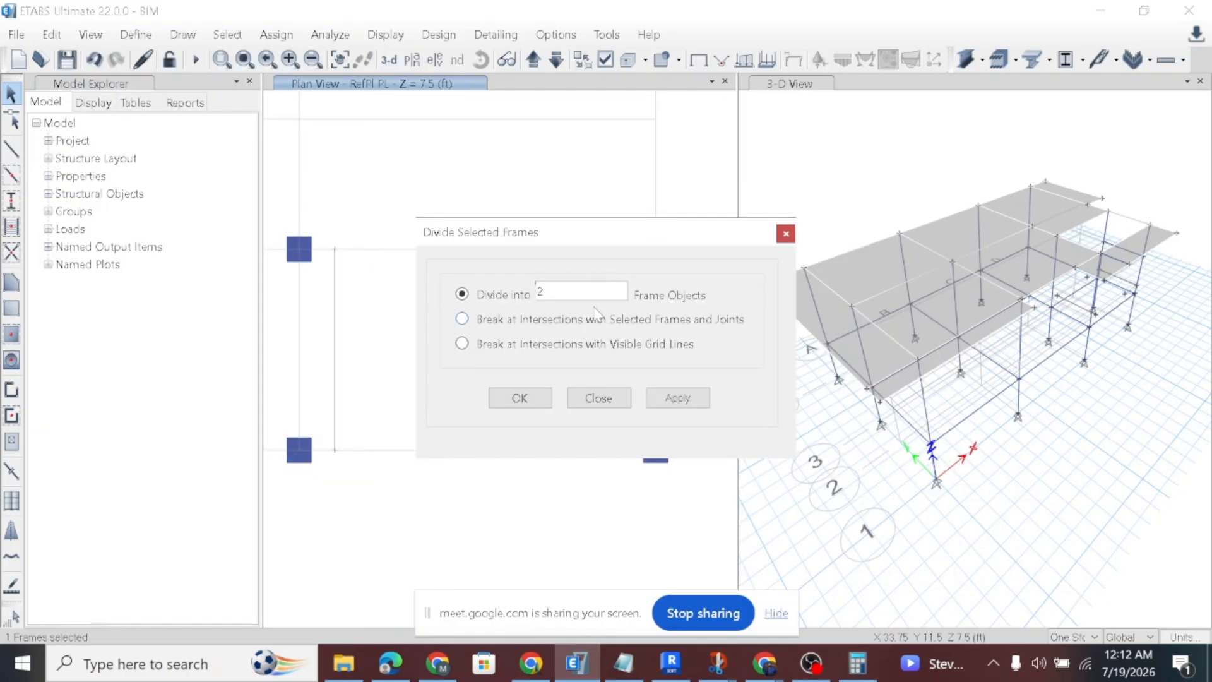
{"action": "left_click", "coordinate": [686, 398]}
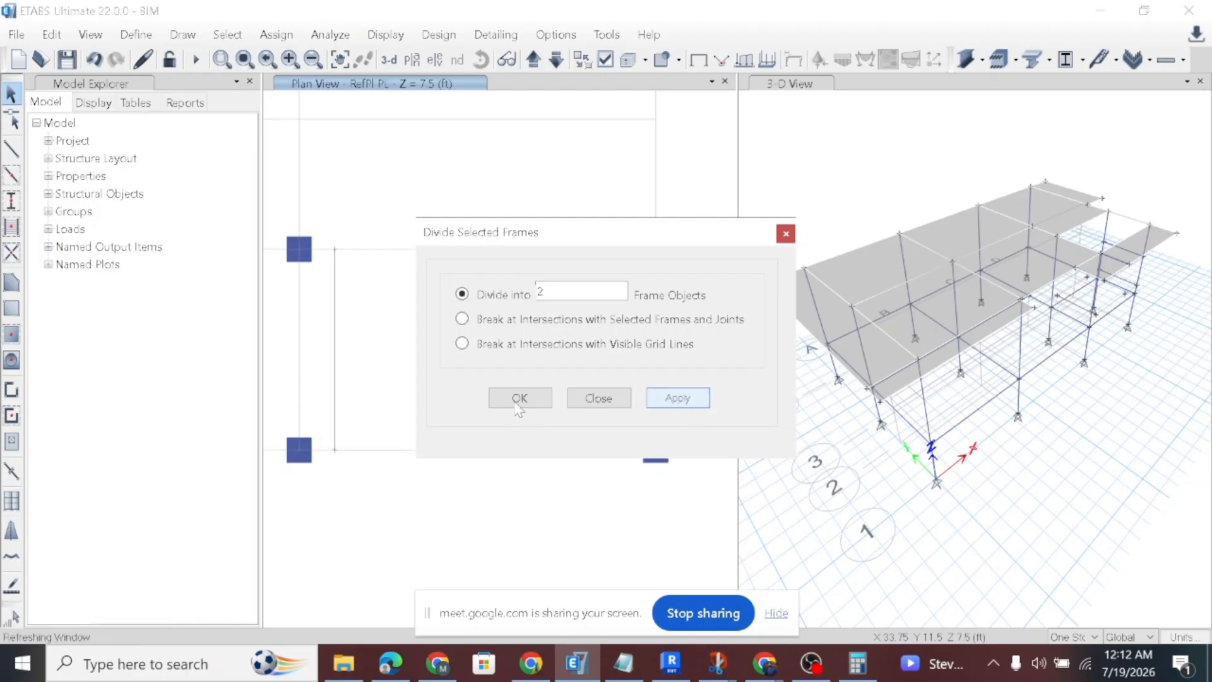
Finish dividing the frame line along grid D into 2 frame objects on reference plane PL.
{"action": "left_click", "coordinate": [547, 402]}
{"action": "scroll", "coordinate": [656, 372], "scroll_direction": "up", "scroll_amount": 5}
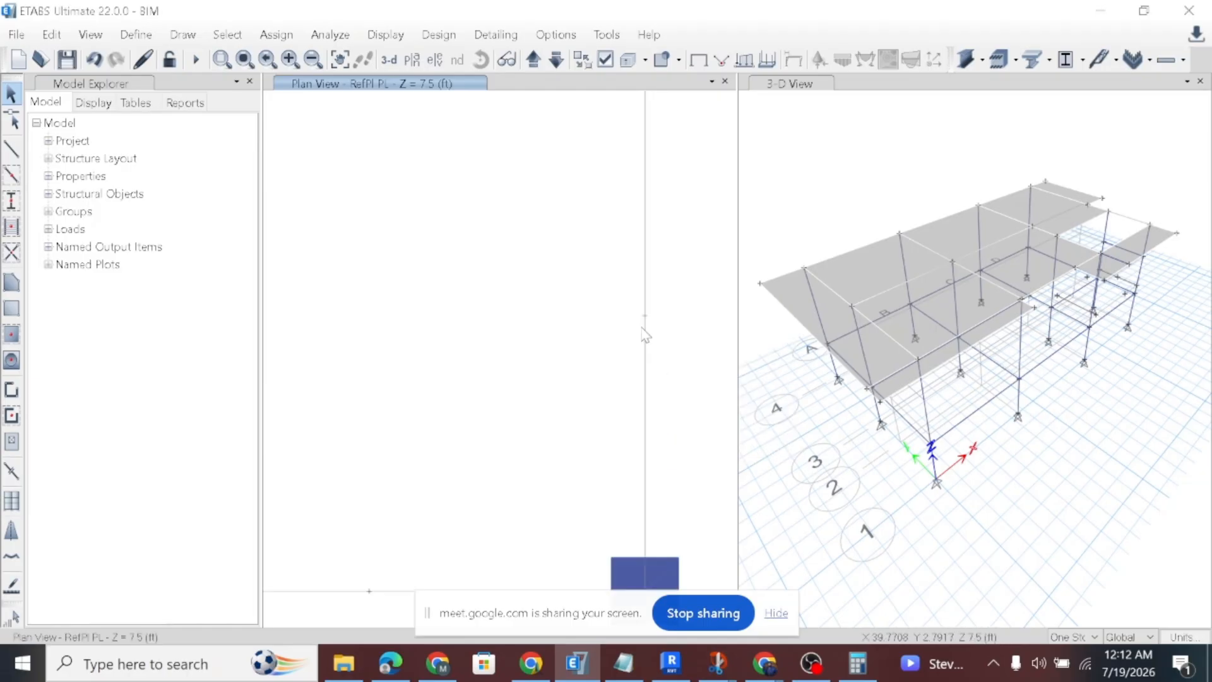
{"action": "scroll", "coordinate": [637, 303], "scroll_direction": "down", "scroll_amount": 4}
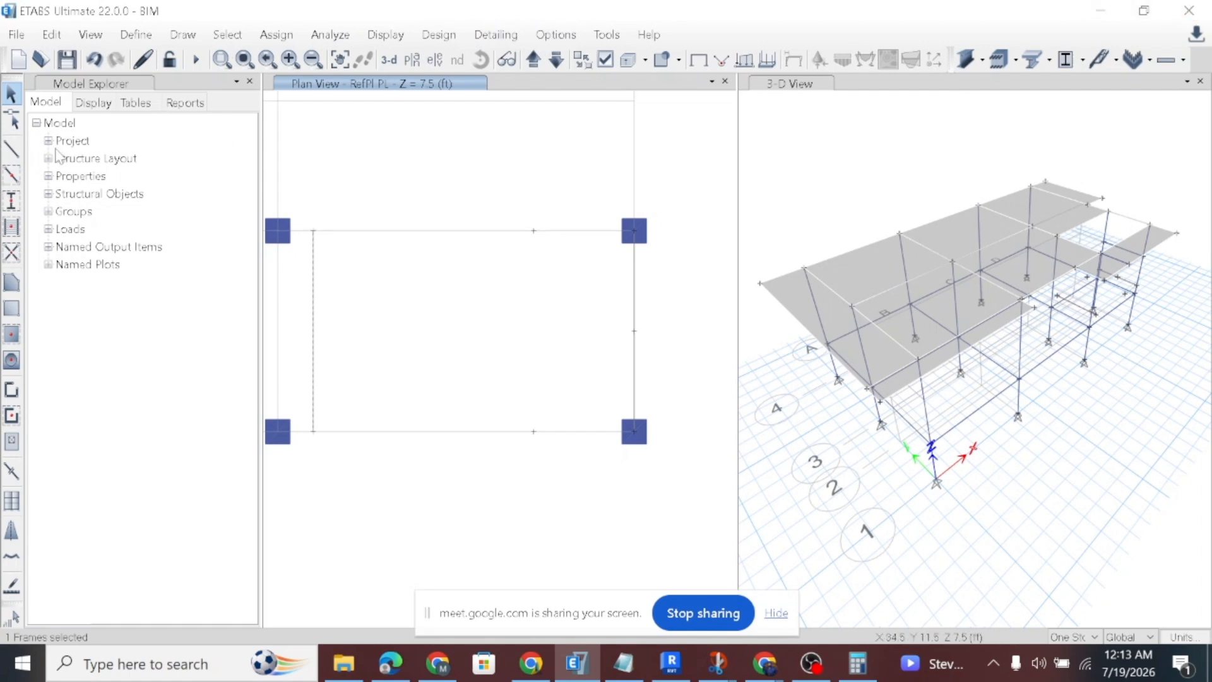
Try to divide the frame line near grid C into 2 frame objects.
{"action": "left_click", "coordinate": [51, 34]}
{"action": "mouse_move", "coordinate": [161, 488]}
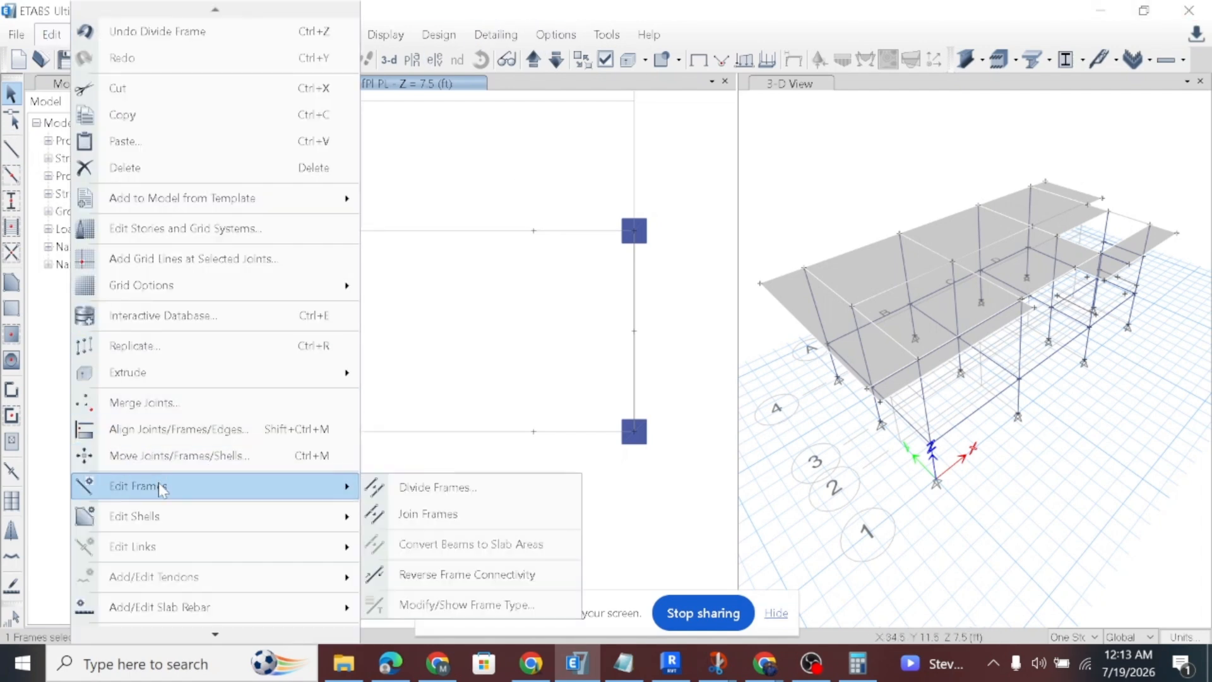
{"action": "left_click", "coordinate": [415, 481]}
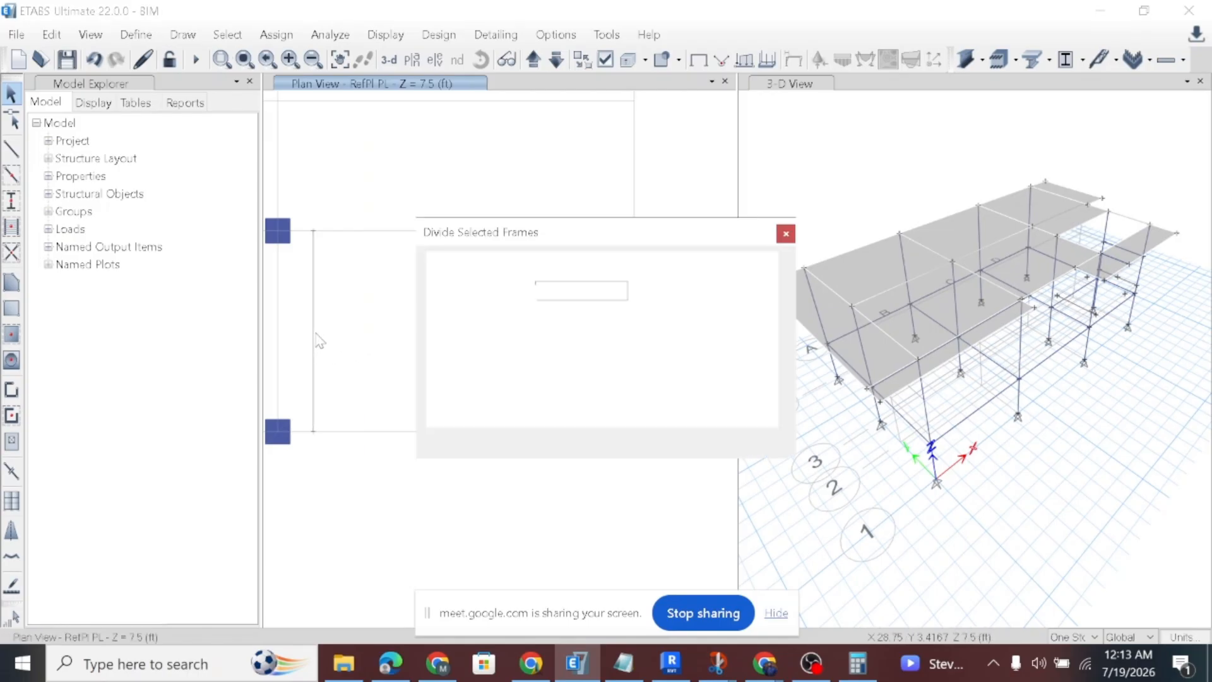
{"action": "left_click", "coordinate": [694, 395]}
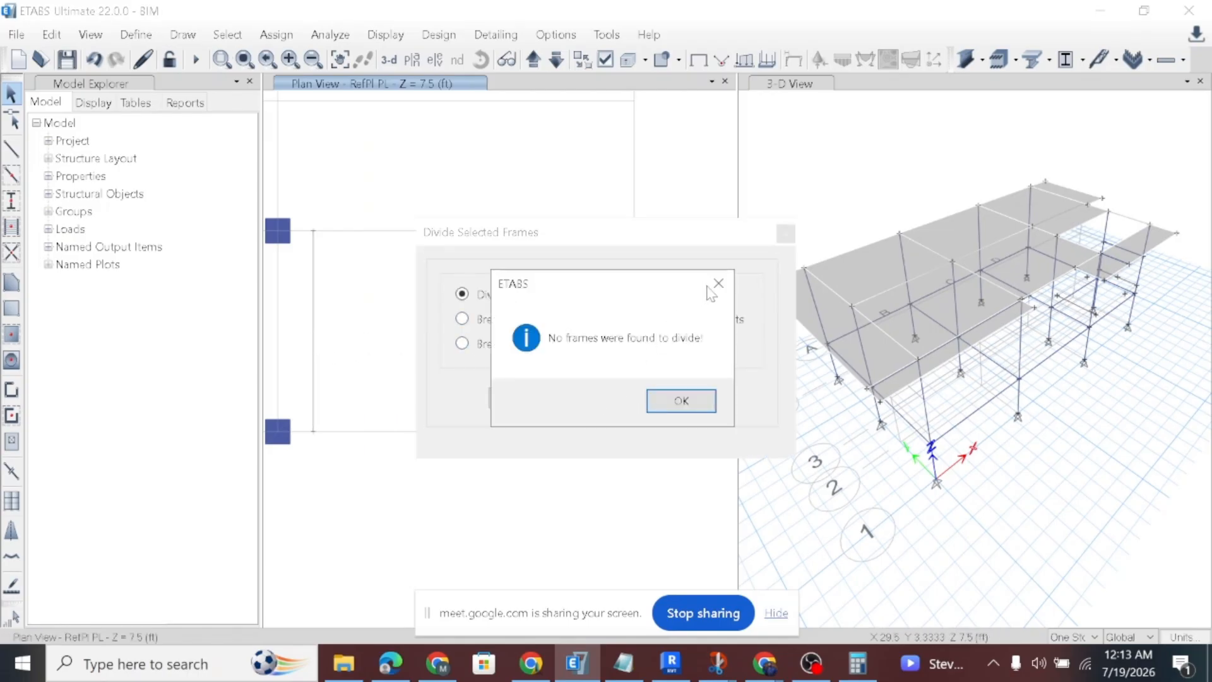
{"action": "left_click", "coordinate": [717, 283]}
{"action": "left_click", "coordinate": [656, 399]}
{"action": "left_click", "coordinate": [718, 283]}
{"action": "left_click", "coordinate": [786, 234]}
Select the frame line near grid C on reference plane PL and divide it into 2 frame objects.
{"action": "left_click", "coordinate": [317, 312]}
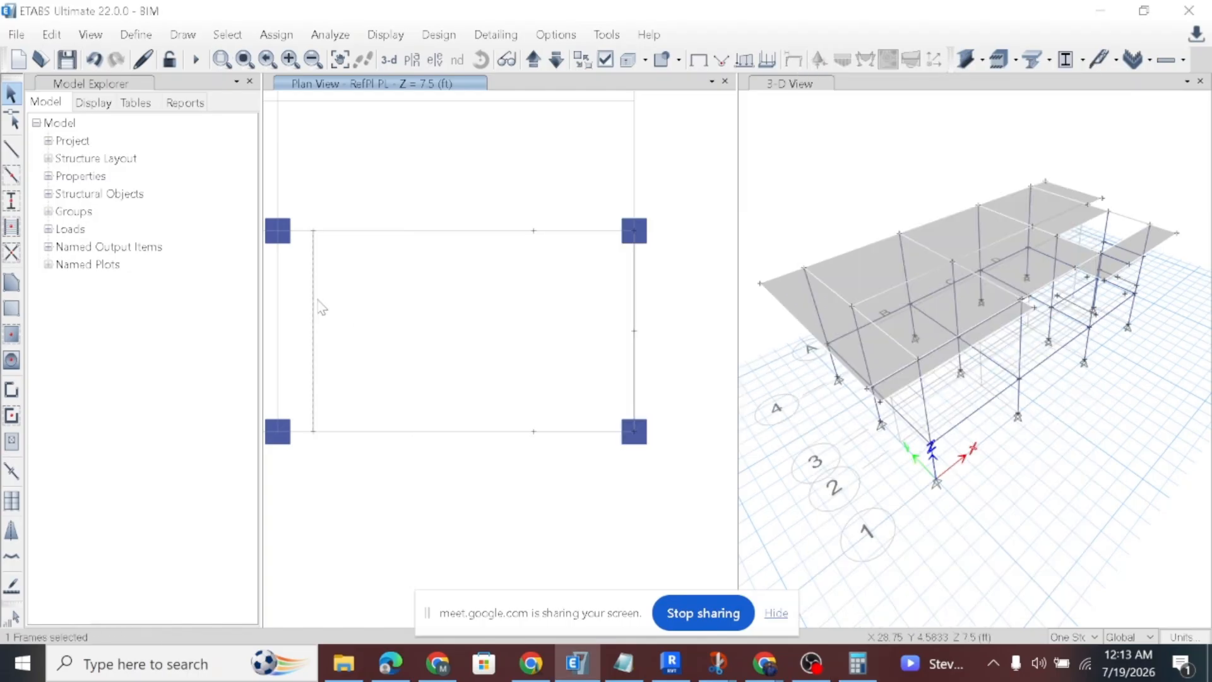
{"action": "left_click", "coordinate": [51, 35]}
{"action": "mouse_move", "coordinate": [213, 489]}
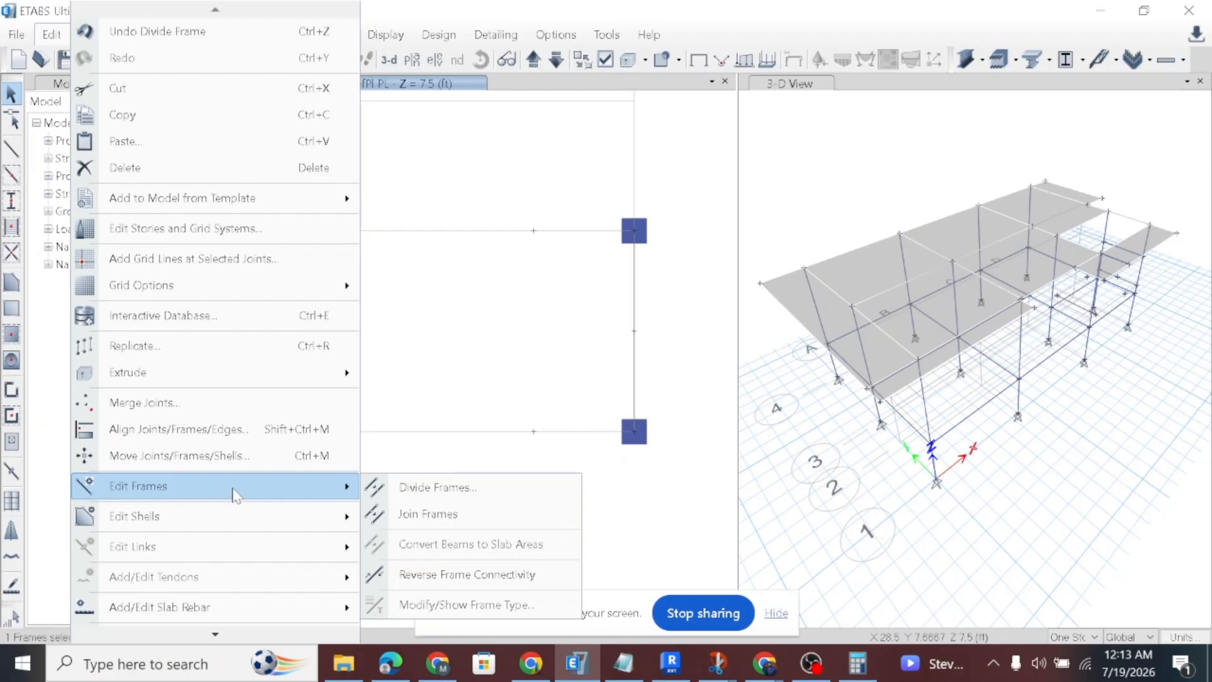
{"action": "left_click", "coordinate": [399, 488]}
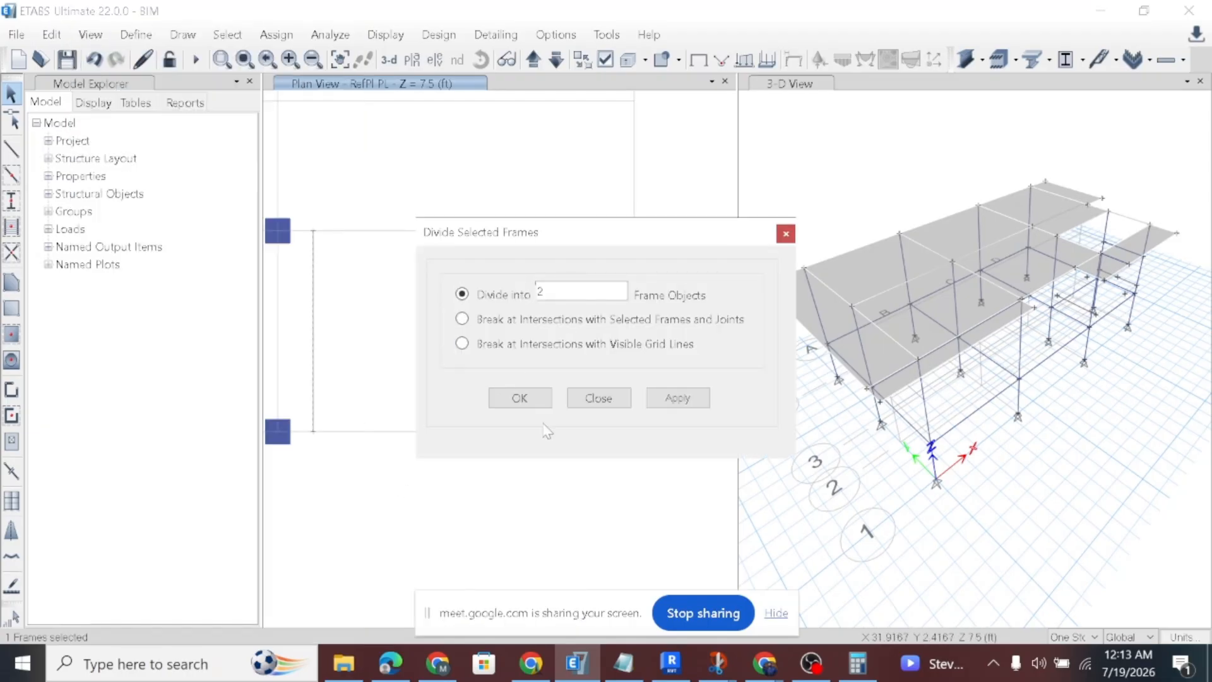
{"action": "left_click", "coordinate": [510, 399]}
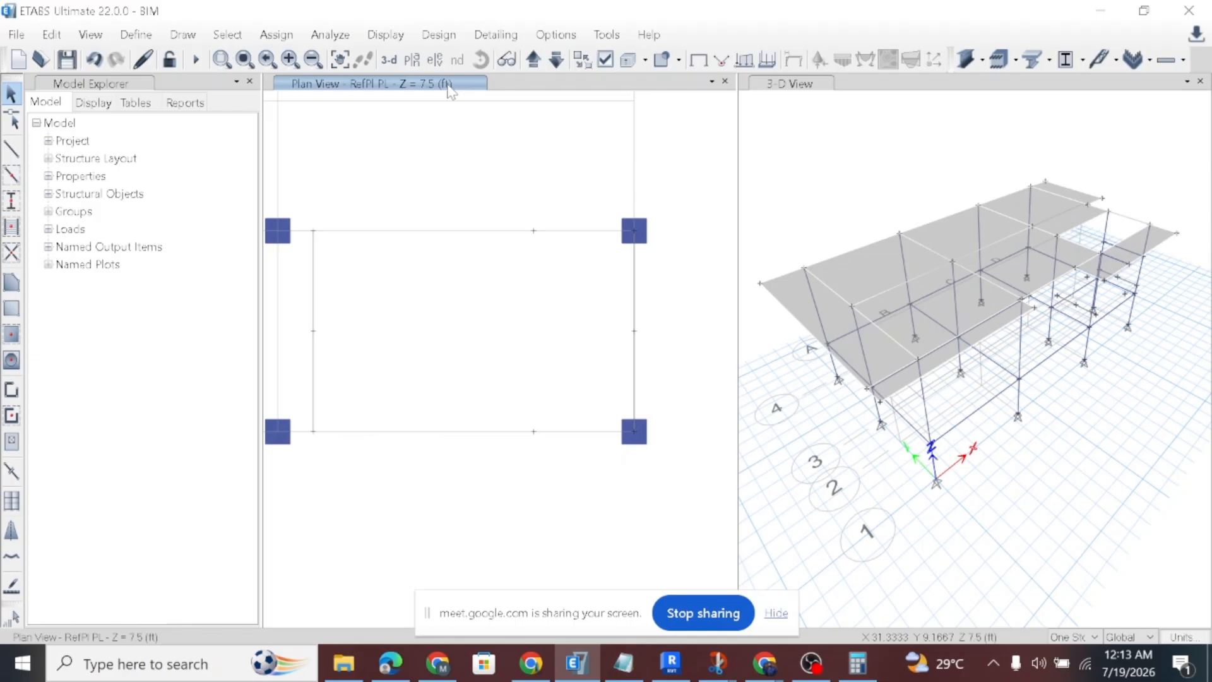
Check the landing width in Revit, and on ETABS reference plane LANDING place joints at plan offset X -41 in from both grid D column joints.
{"action": "left_click", "coordinate": [534, 61]}
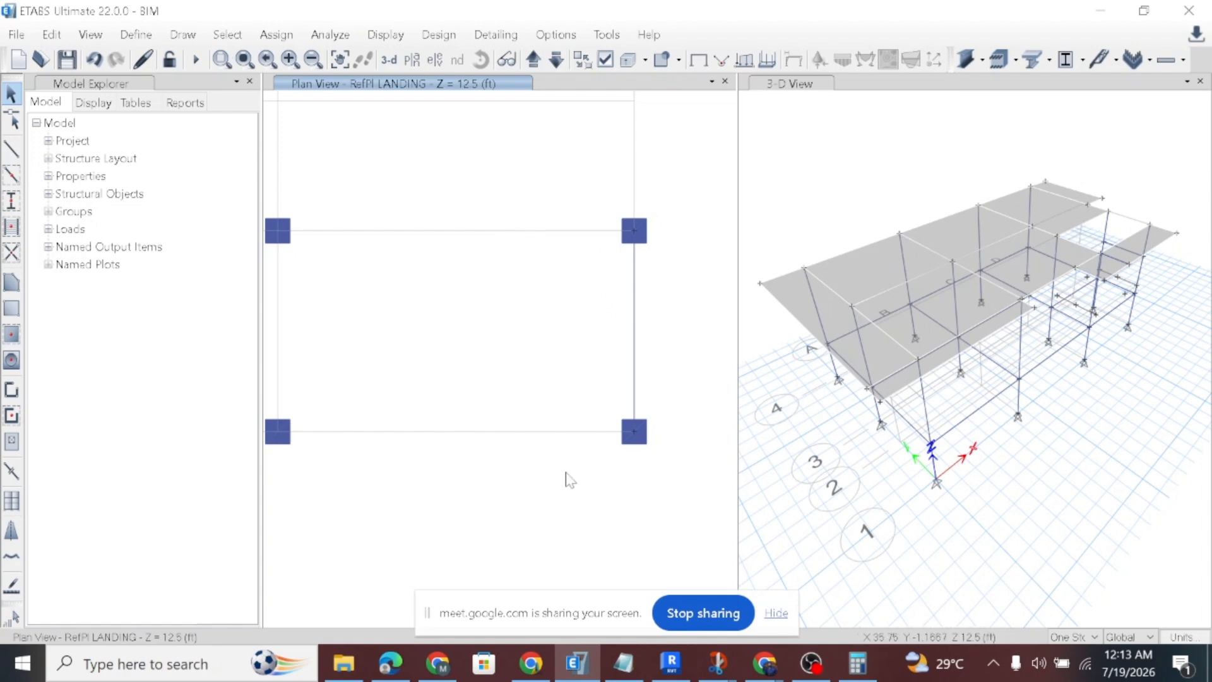
{"action": "left_click", "coordinate": [671, 663]}
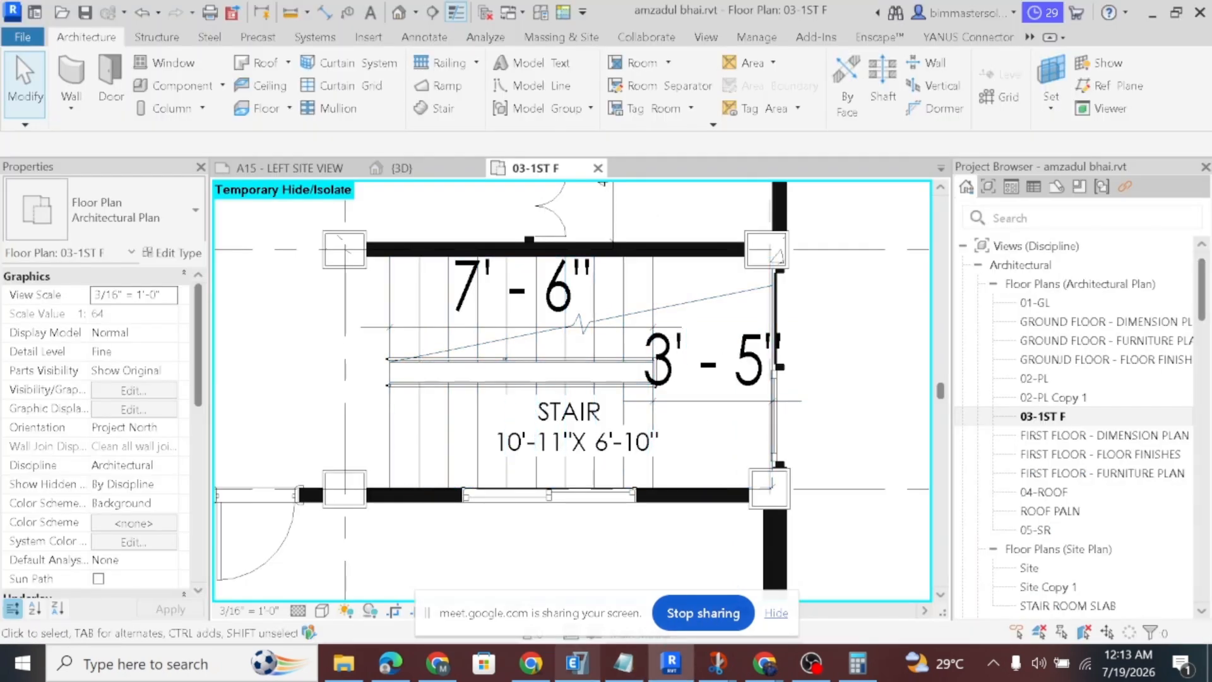
{"action": "left_click", "coordinate": [576, 663]}
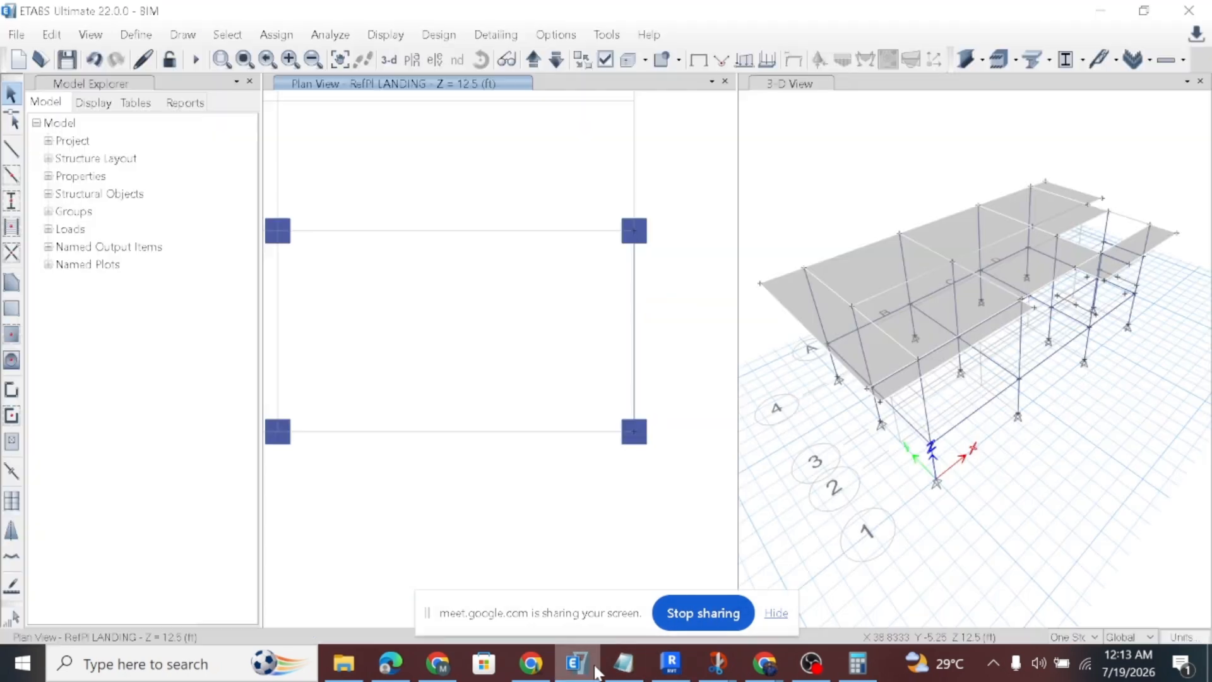
{"action": "left_click", "coordinate": [180, 40]}
{"action": "left_click", "coordinate": [238, 94]}
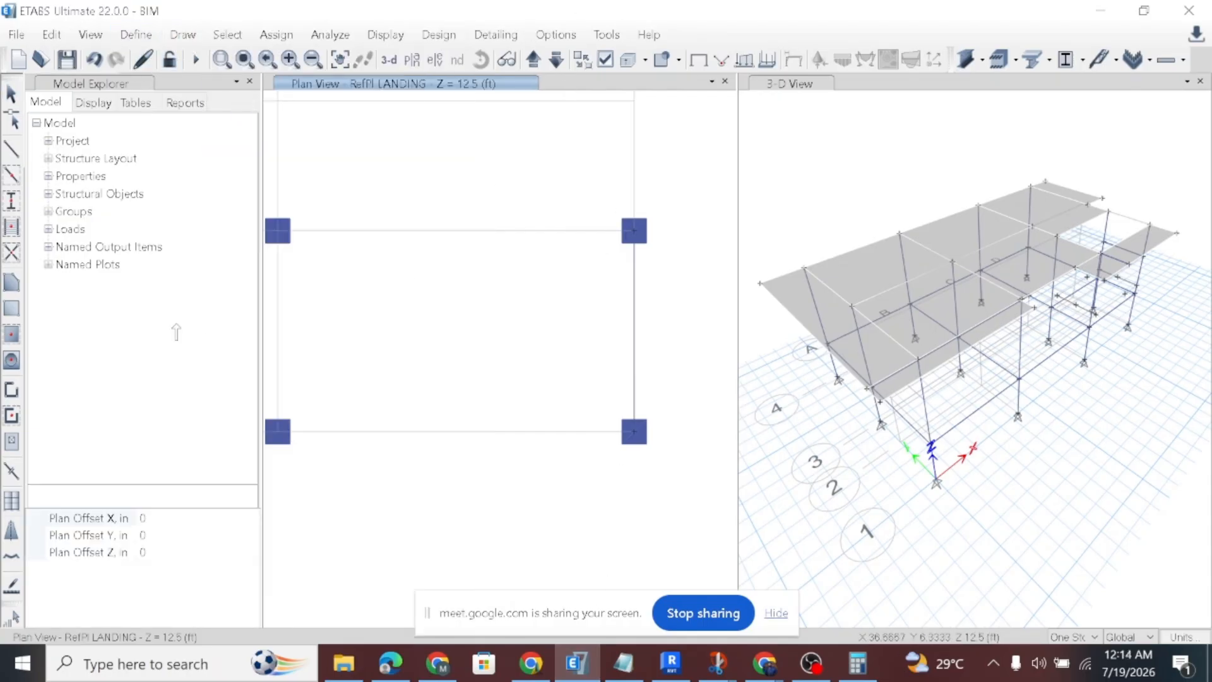
{"action": "left_click", "coordinate": [192, 519]}
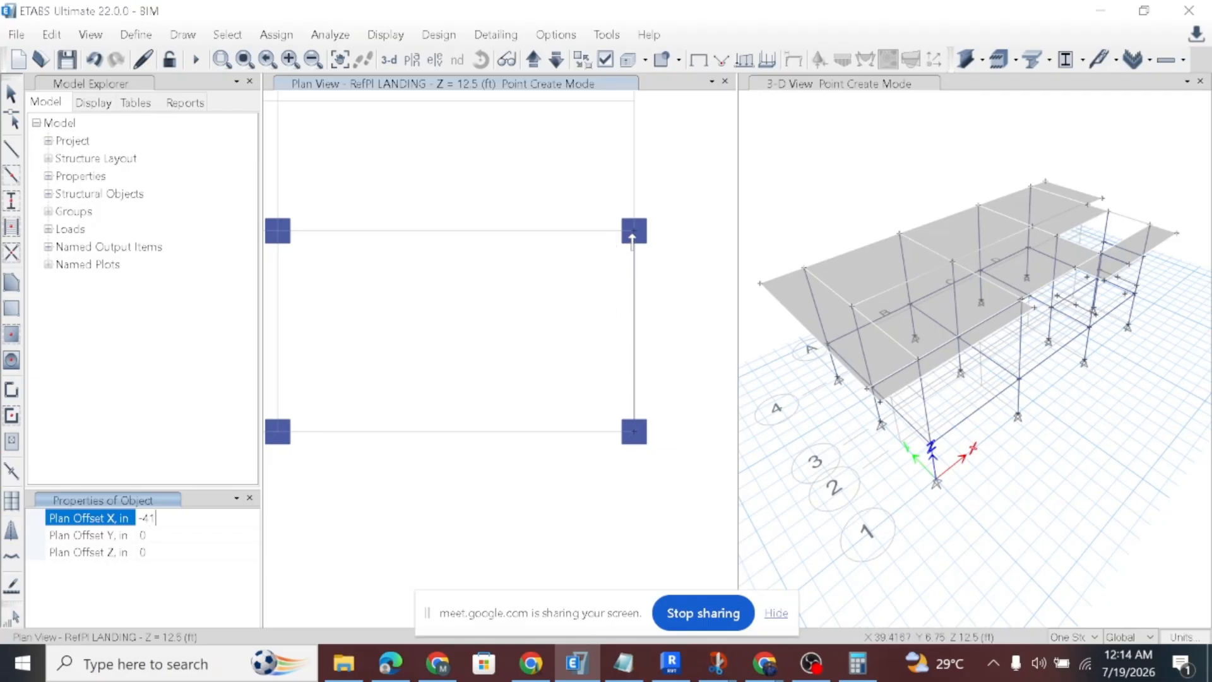
{"action": "left_click", "coordinate": [632, 235]}
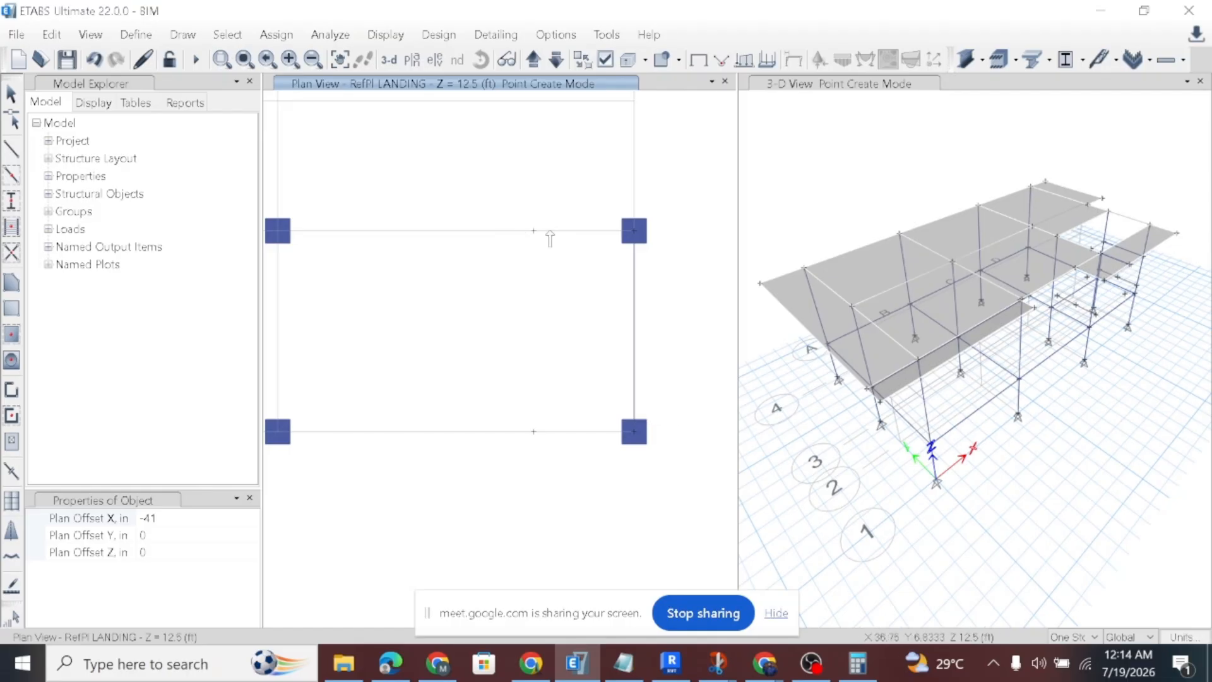
Draw a straight frame line with section property None between the two landing-edge joints on reference plane LANDING.
{"action": "left_click", "coordinate": [14, 151]}
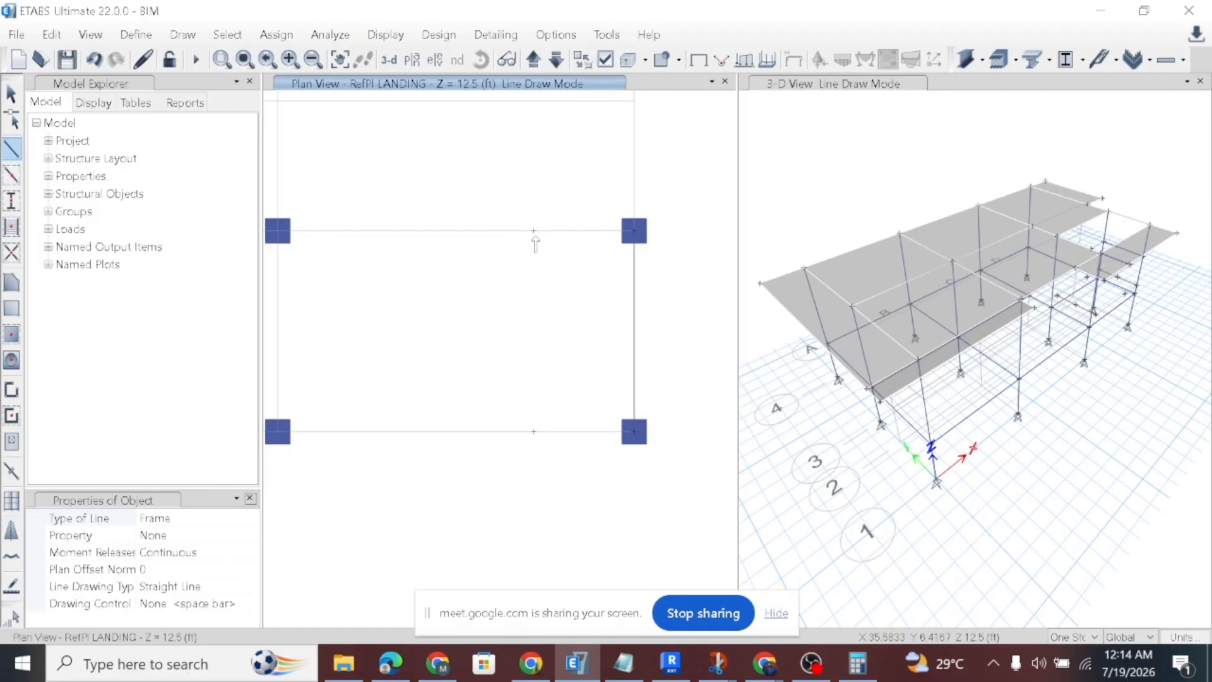
{"action": "left_click", "coordinate": [534, 231]}
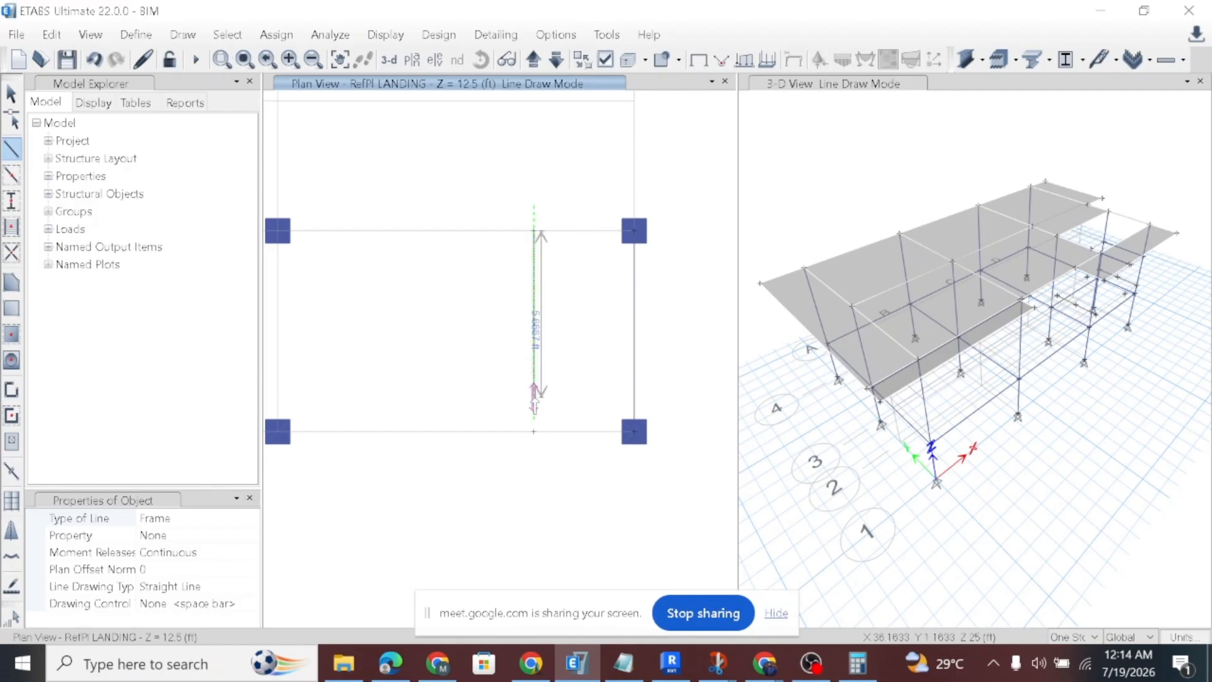
{"action": "left_click", "coordinate": [534, 433]}
{"action": "key", "text": "Escape"}
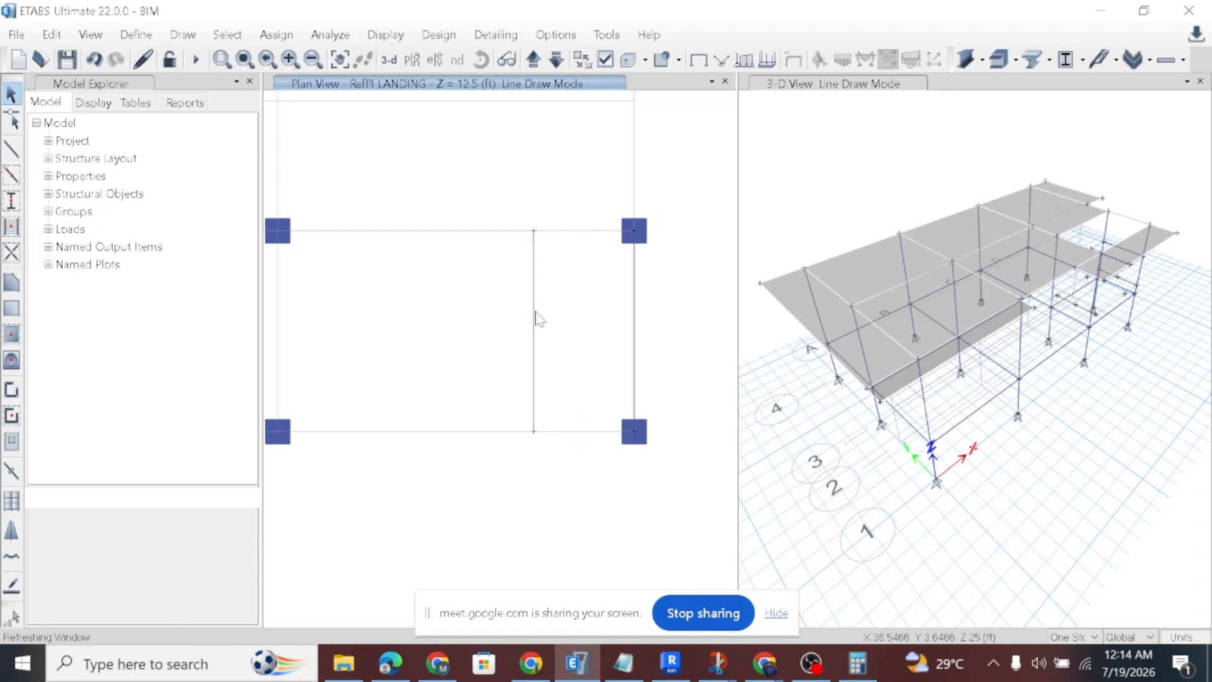
Select the landing-edge frame line and divide it into 2 frame objects.
{"action": "left_click", "coordinate": [534, 319]}
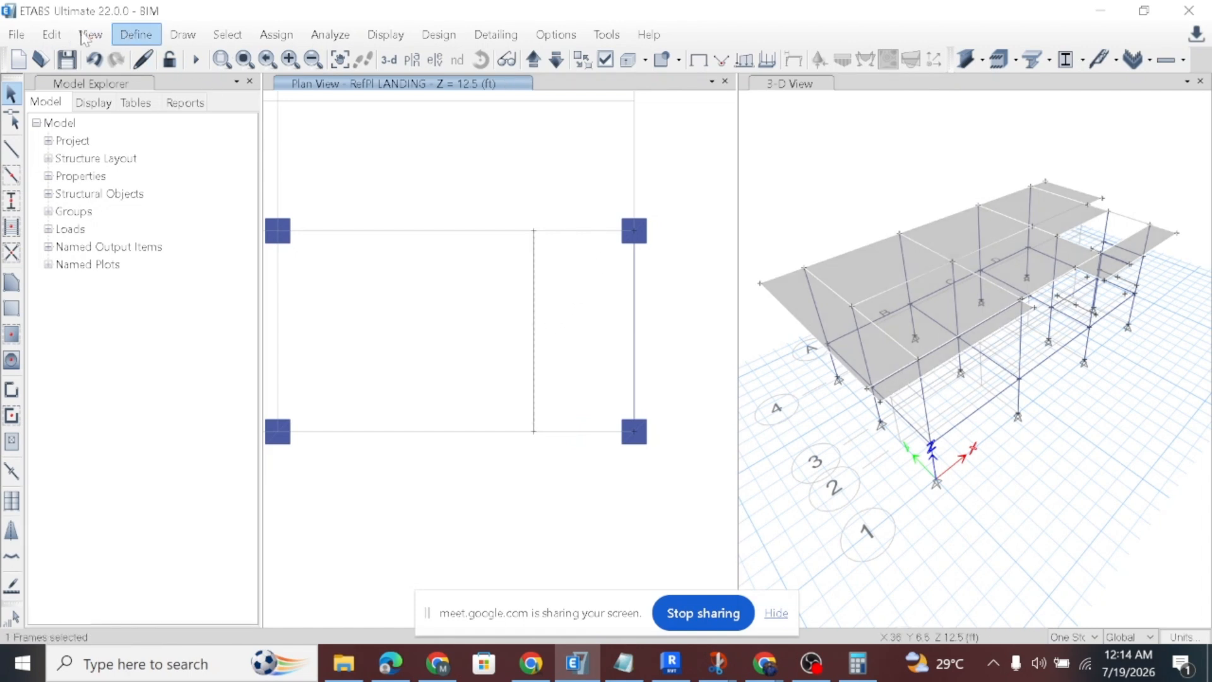
{"action": "left_click", "coordinate": [53, 36]}
{"action": "mouse_move", "coordinate": [295, 488]}
{"action": "left_click", "coordinate": [400, 489]}
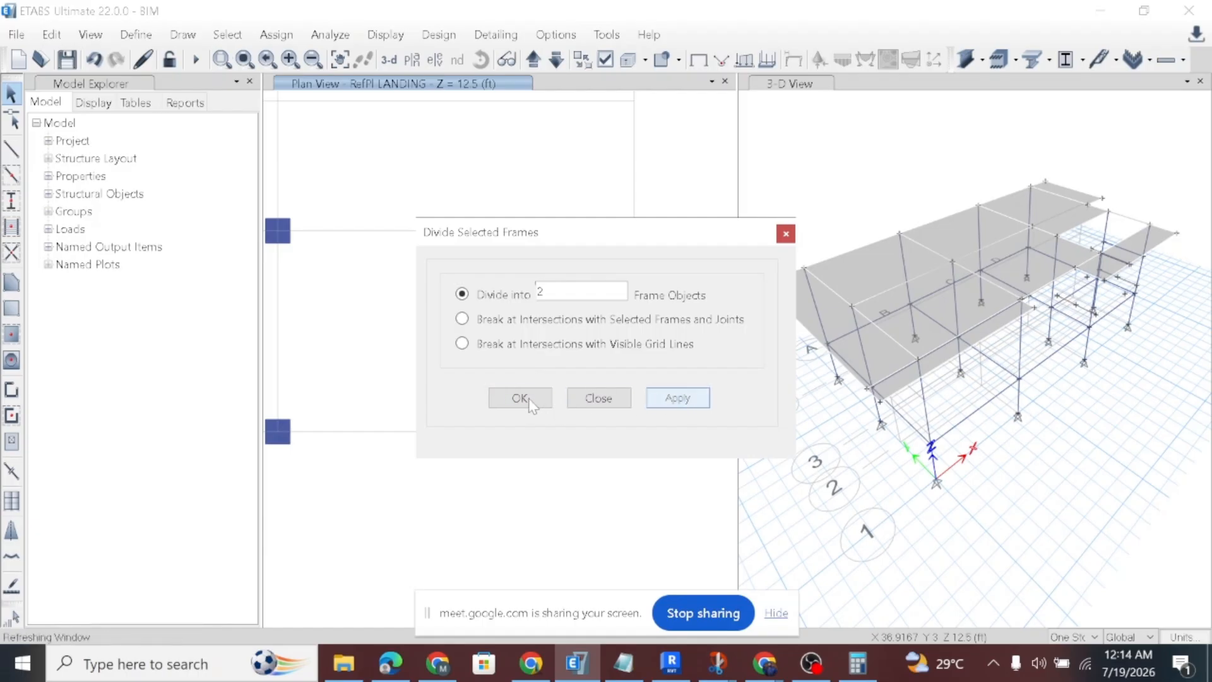
{"action": "left_click", "coordinate": [521, 398]}
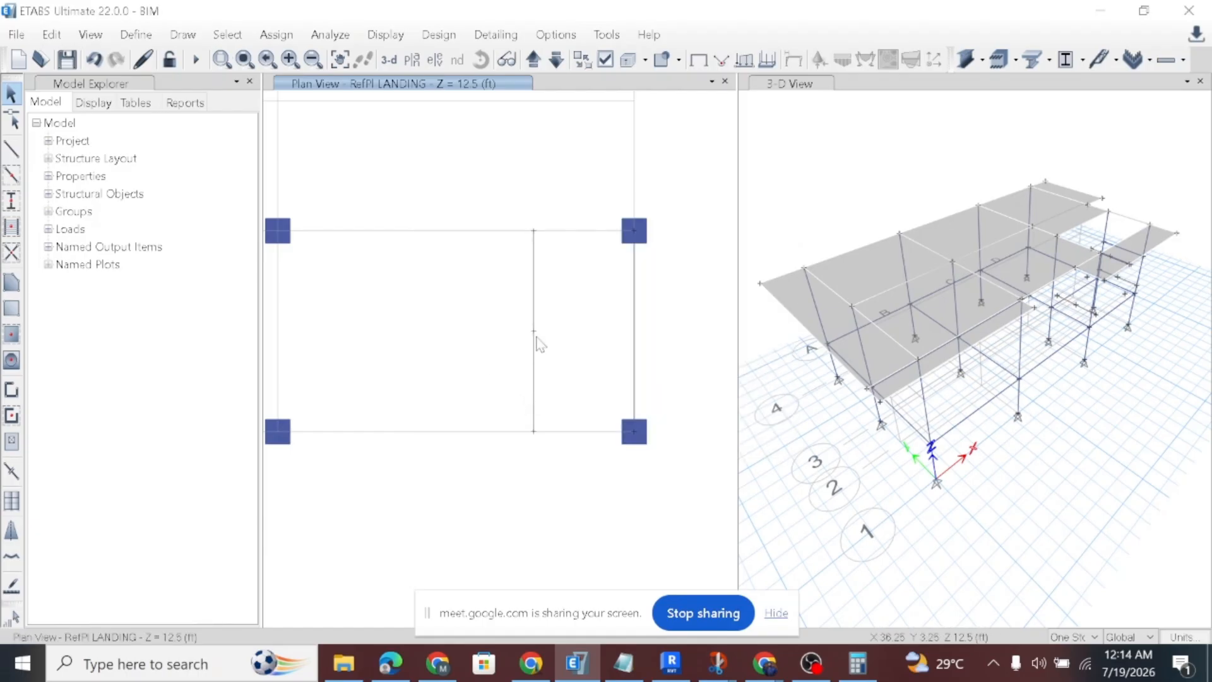
Examine the guide lines and midpoint joints inside the stair opening on the 1ST F plan.
{"action": "left_click", "coordinate": [533, 59]}
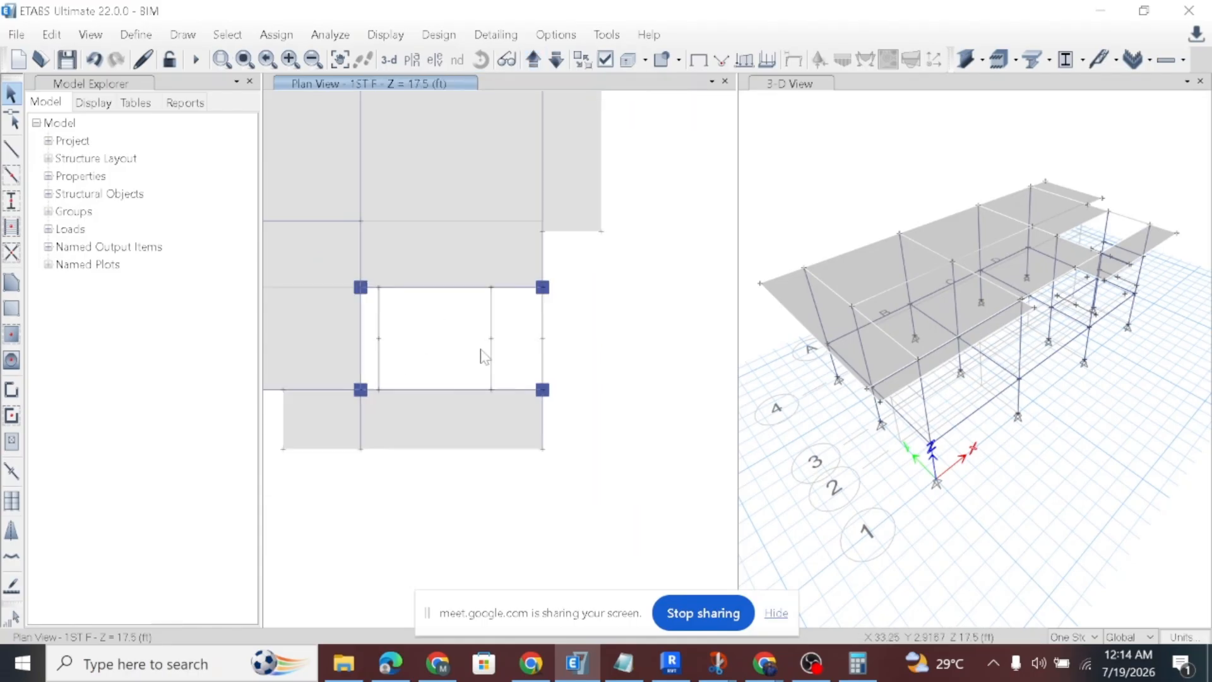
{"action": "scroll", "coordinate": [410, 344], "scroll_direction": "down", "scroll_amount": 2}
{"action": "scroll", "coordinate": [468, 357], "scroll_direction": "up", "scroll_amount": 2}
{"action": "scroll", "coordinate": [360, 352], "scroll_direction": "down", "scroll_amount": 2}
{"action": "scroll", "coordinate": [352, 344], "scroll_direction": "up", "scroll_amount": 4}
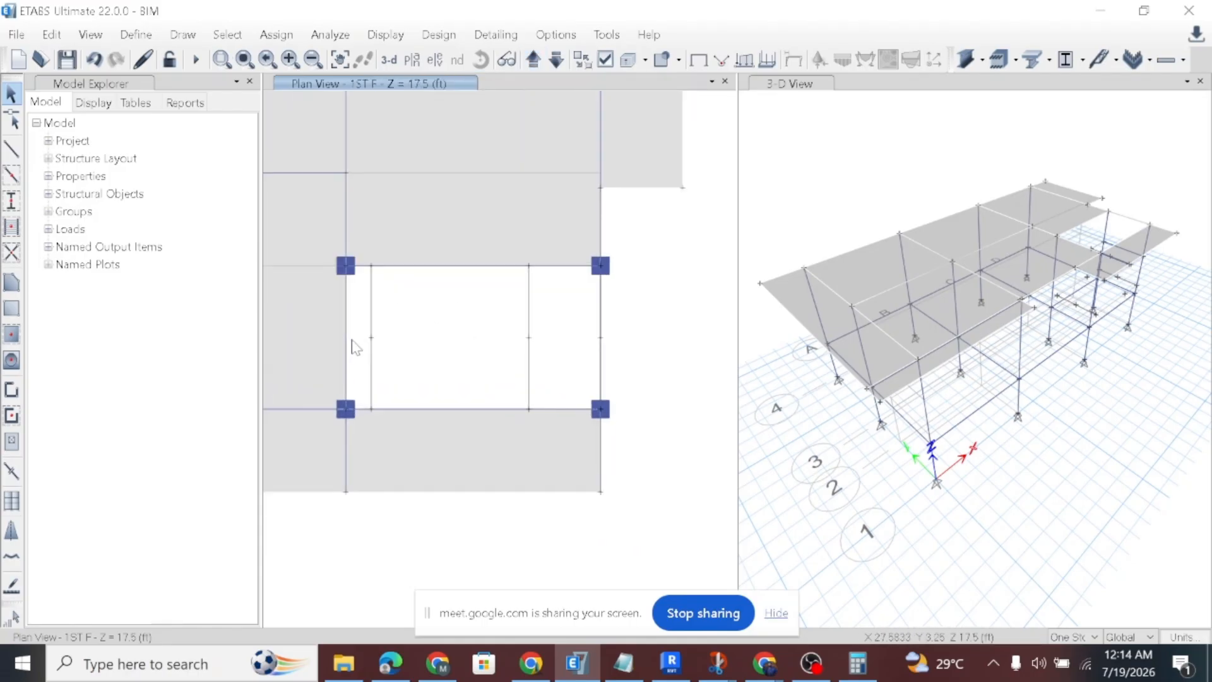
{"action": "left_click", "coordinate": [408, 333]}
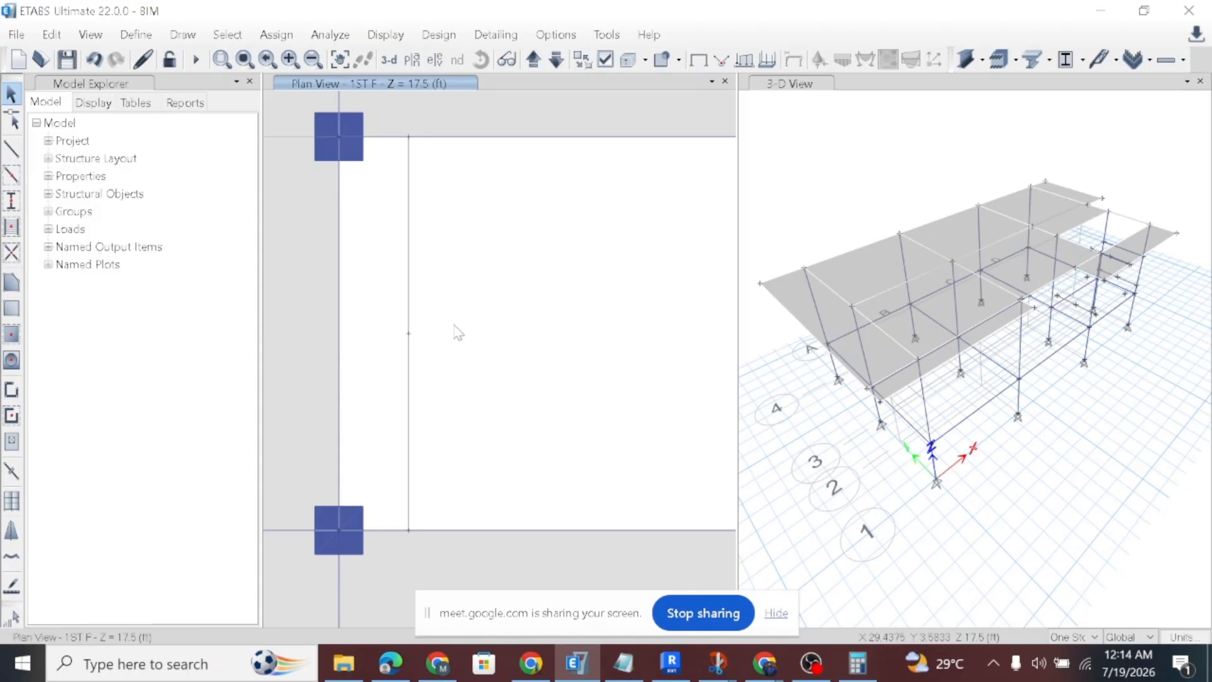
{"action": "scroll", "coordinate": [458, 333], "scroll_direction": "down", "scroll_amount": 3}
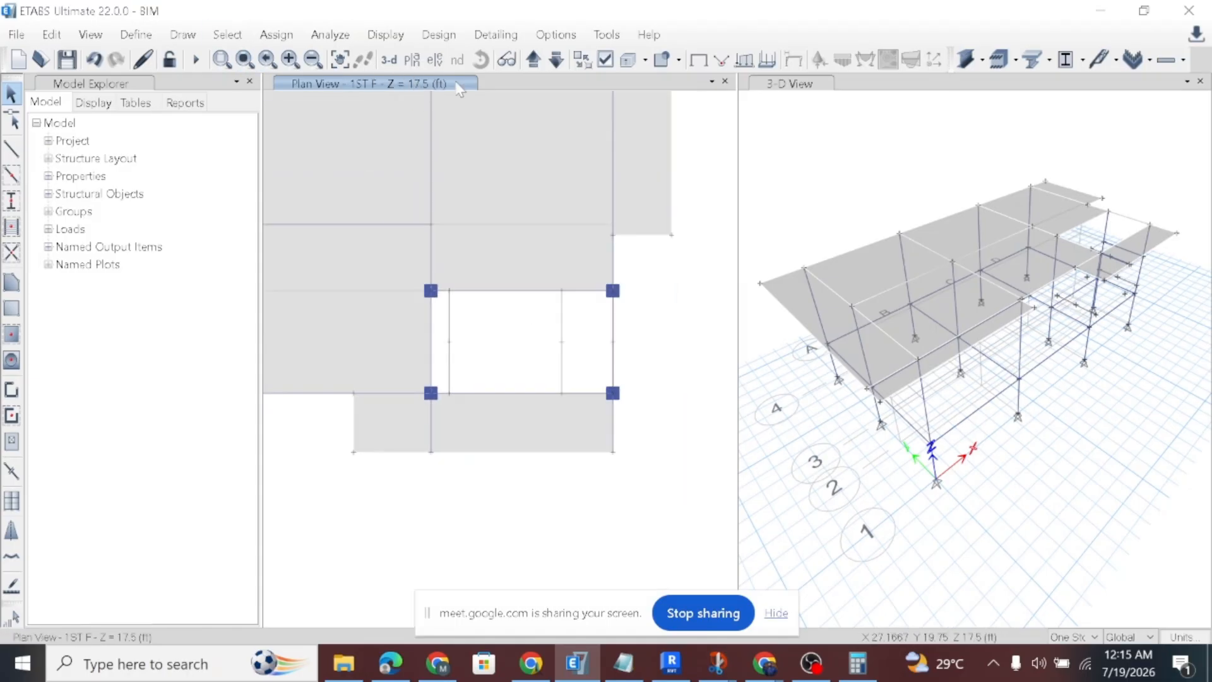
Go to reference plane PL and start the floor drawing command with property STAIR SLAB.
{"action": "left_click", "coordinate": [555, 59]}
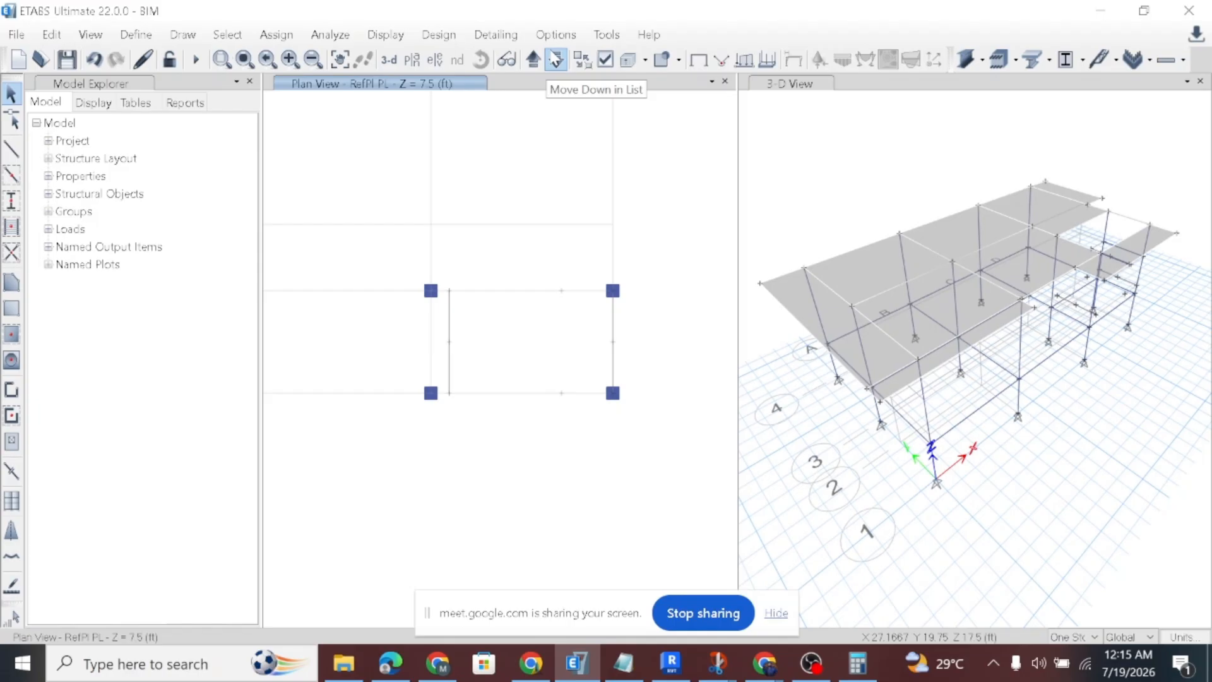
{"action": "left_click", "coordinate": [15, 288]}
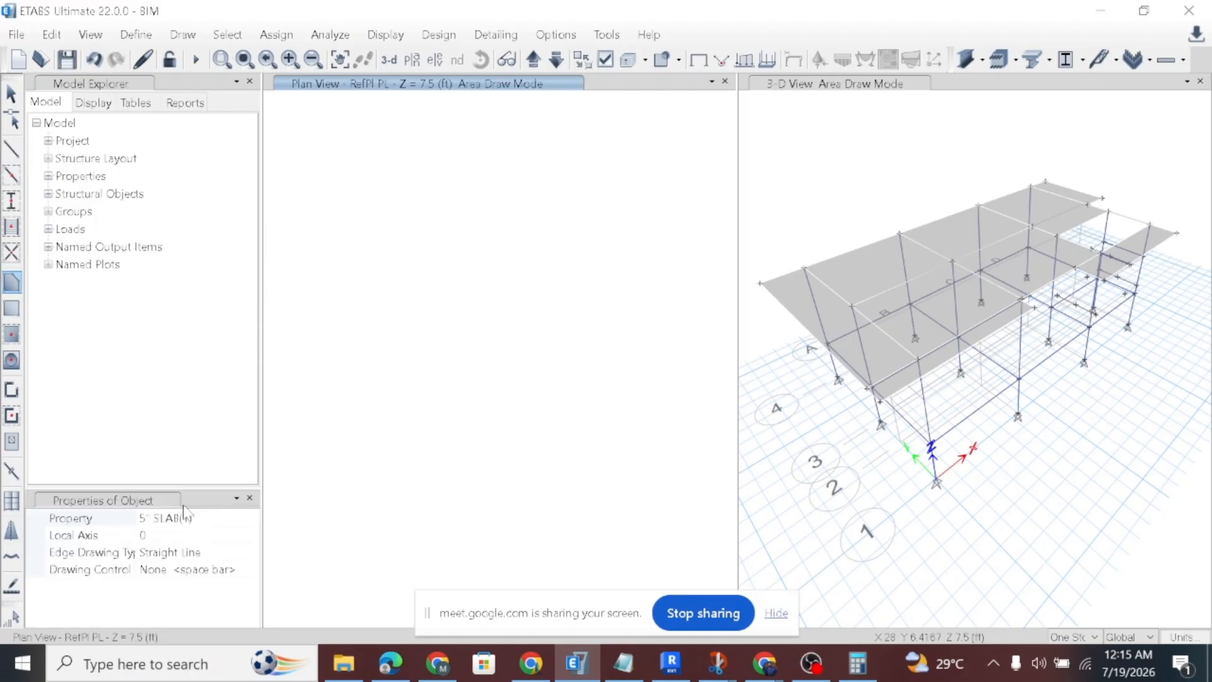
{"action": "left_click", "coordinate": [196, 519]}
{"action": "left_click", "coordinate": [251, 519]}
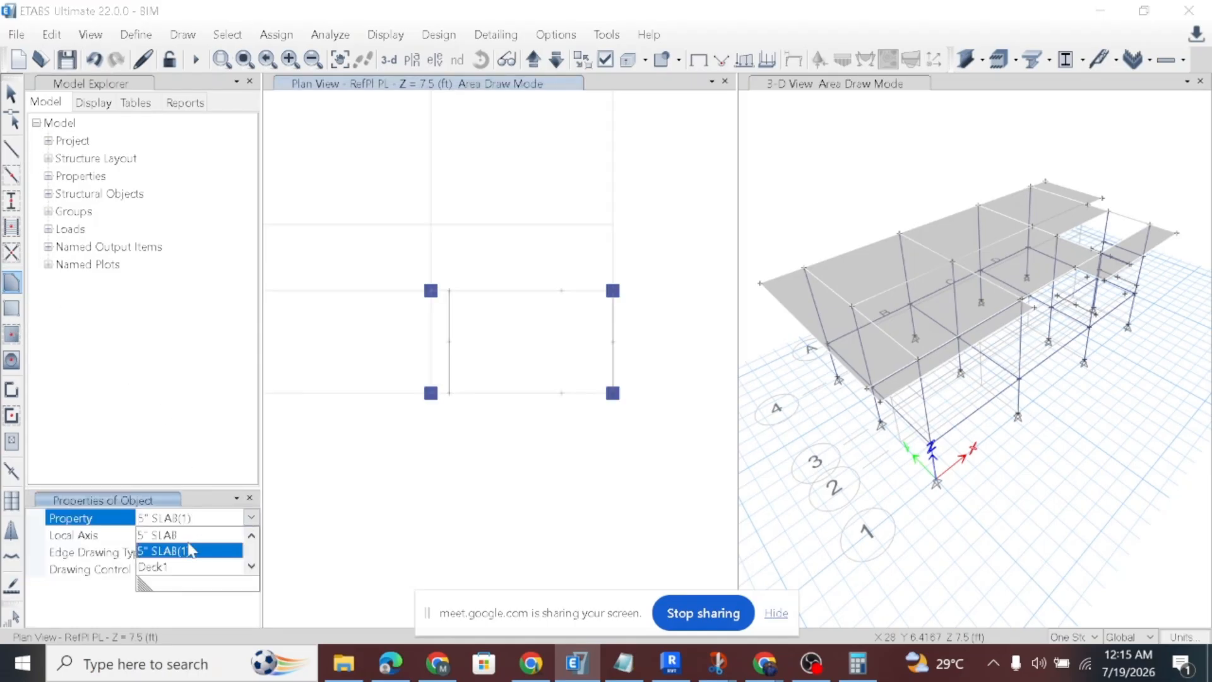
{"action": "scroll", "coordinate": [184, 554], "scroll_direction": "up", "scroll_amount": 2}
{"action": "scroll", "coordinate": [186, 552], "scroll_direction": "down", "scroll_amount": 2}
{"action": "left_click", "coordinate": [168, 565]}
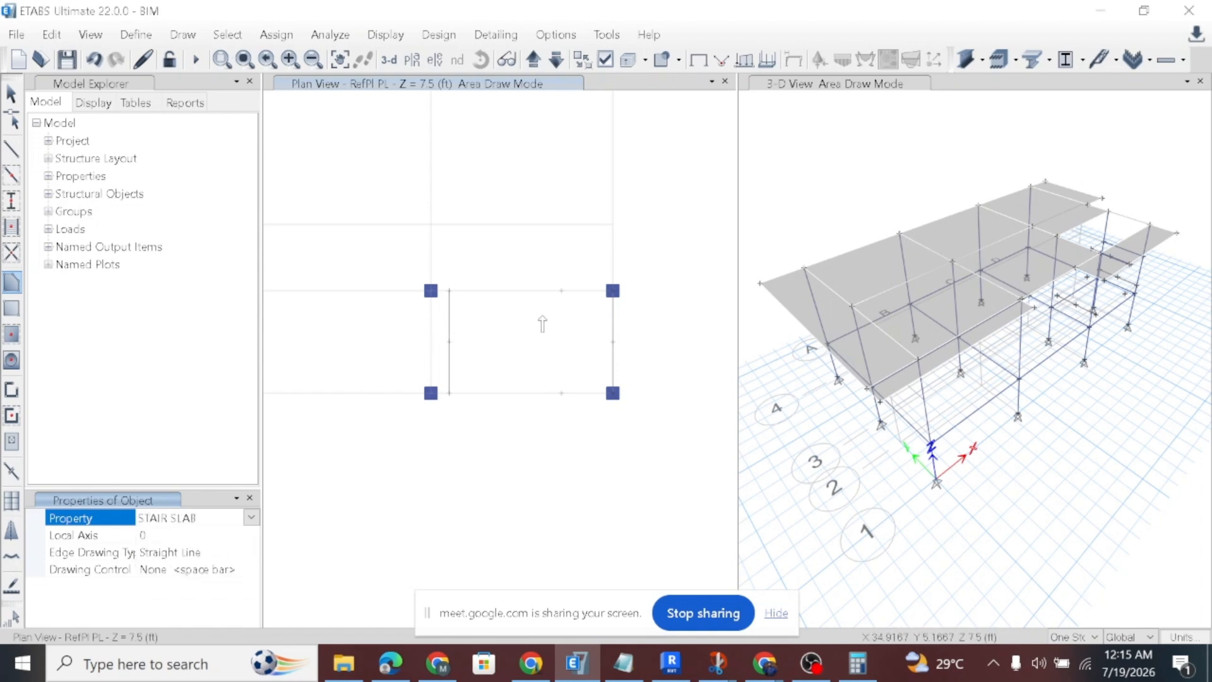
Check the stair plan in Revit and set the floor drawing property to 5" SLAB in ETABS.
{"action": "left_click", "coordinate": [671, 663]}
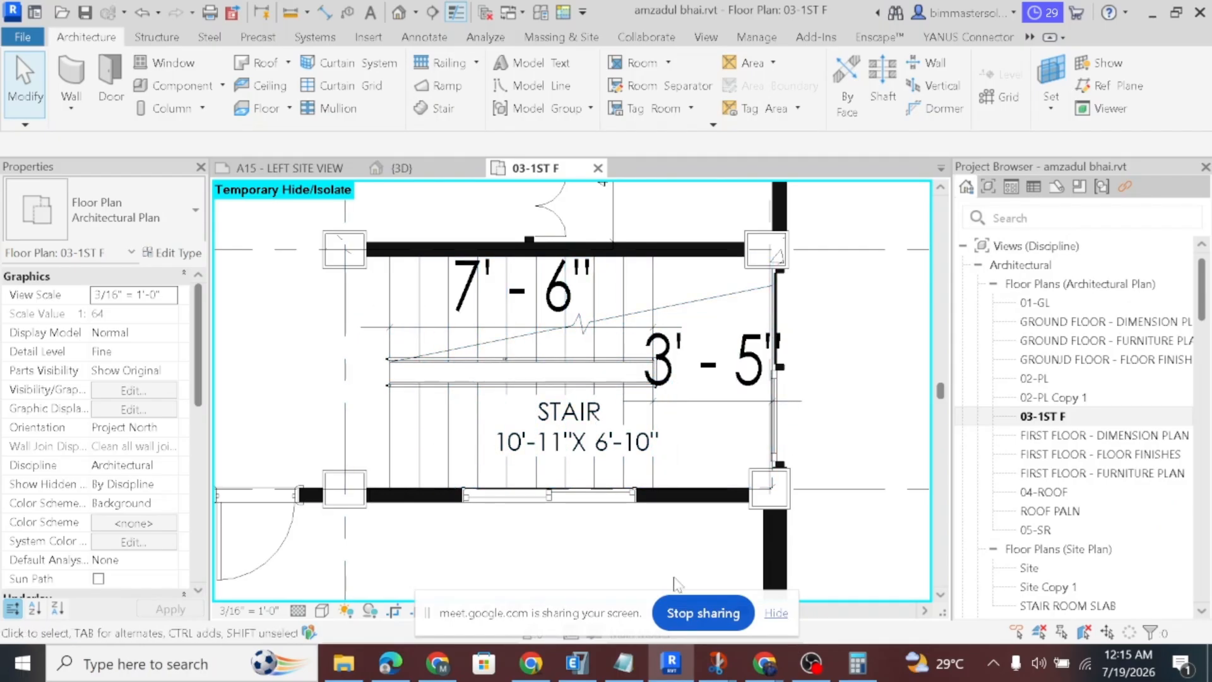
{"action": "left_click", "coordinate": [576, 663]}
{"action": "scroll", "coordinate": [435, 315], "scroll_direction": "up", "scroll_amount": 2}
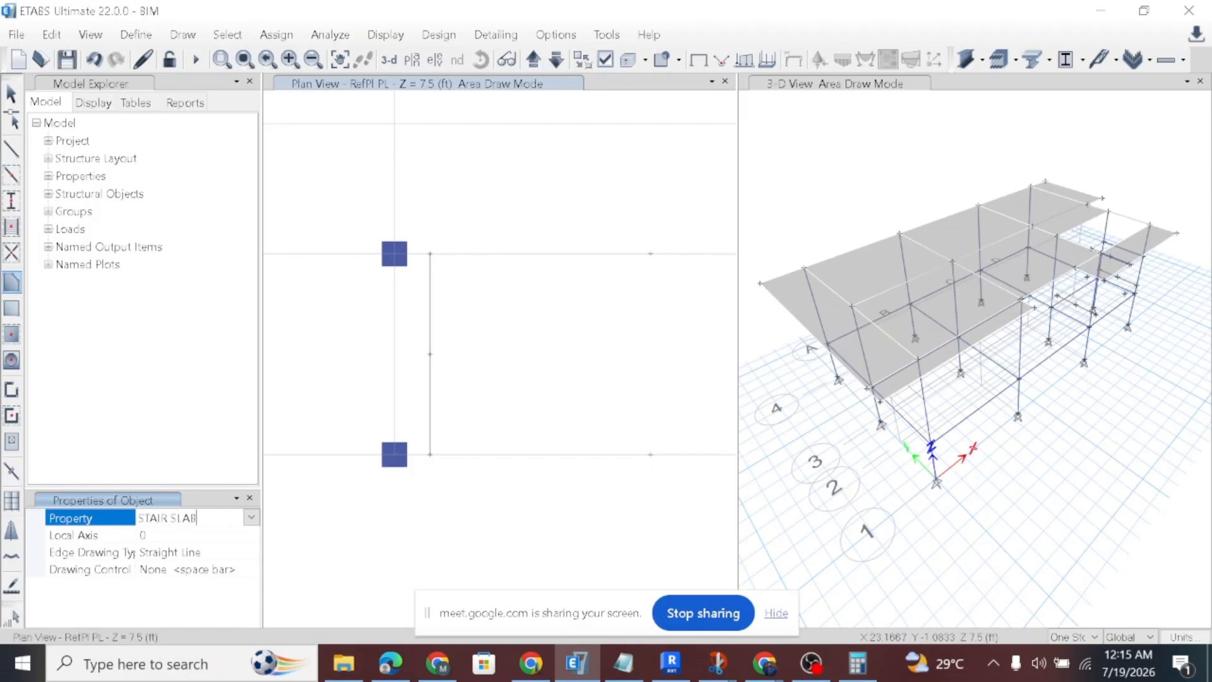
{"action": "left_click", "coordinate": [250, 517]}
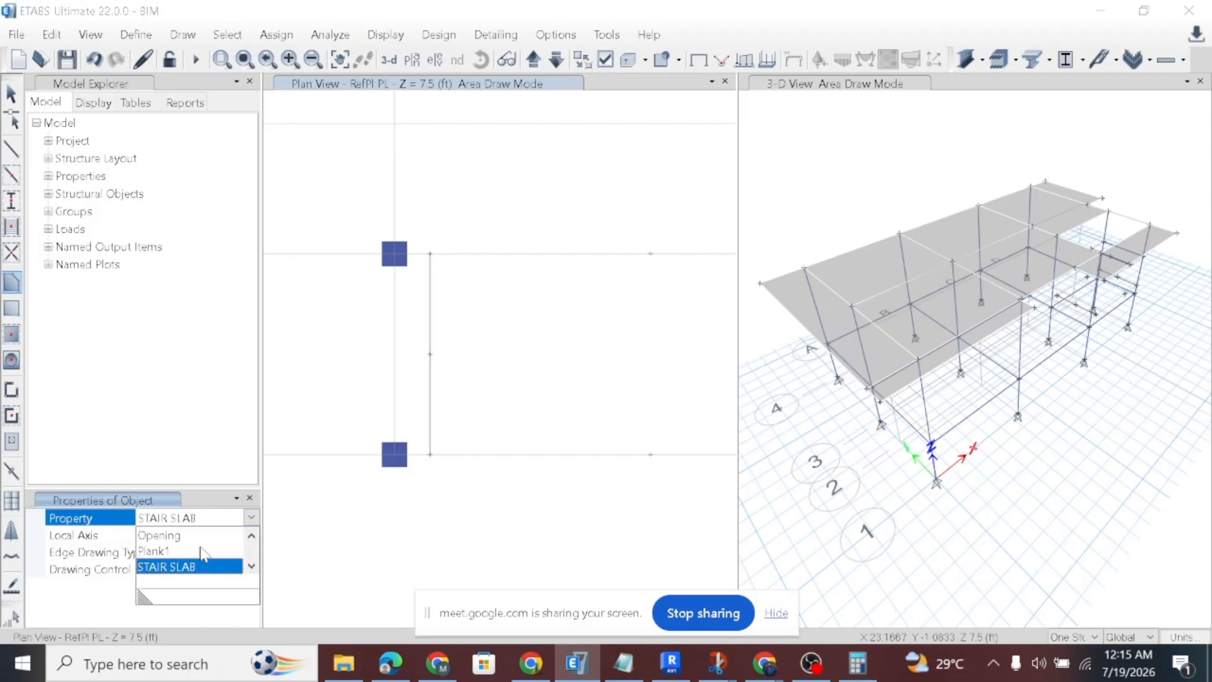
{"action": "scroll", "coordinate": [176, 555], "scroll_direction": "up", "scroll_amount": 1}
{"action": "left_click", "coordinate": [166, 536]}
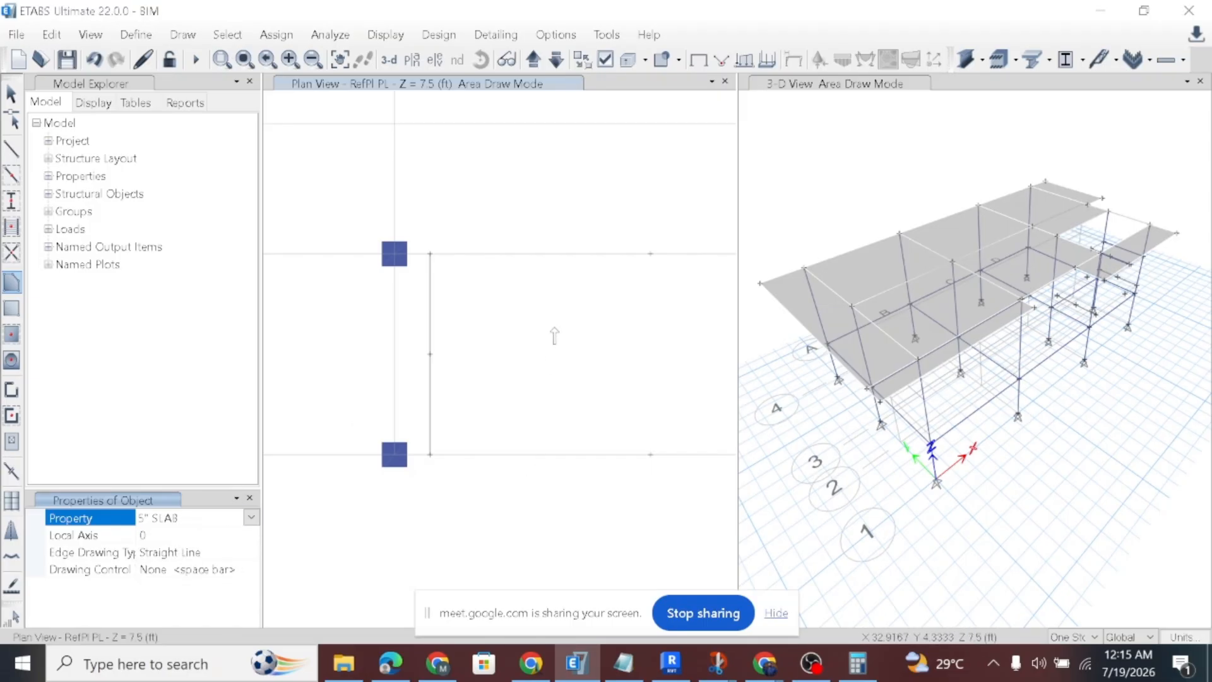
On reference plane LANDING, draw a rectangular 5" SLAB floor between the landing-edge line and the outer columns, checking it in the 3-D view.
{"action": "left_click", "coordinate": [533, 59]}
{"action": "scroll", "coordinate": [551, 329], "scroll_direction": "up", "scroll_amount": 3}
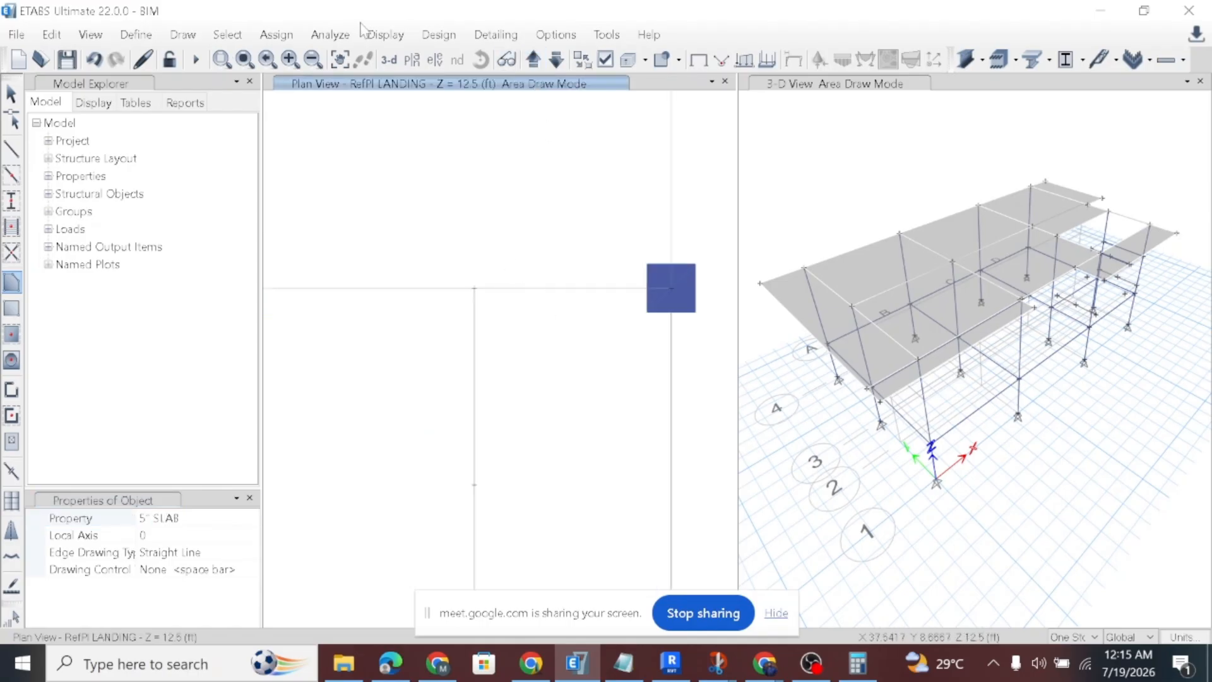
{"action": "left_click", "coordinate": [12, 309]}
{"action": "scroll", "coordinate": [628, 222], "scroll_direction": "down", "scroll_amount": 4}
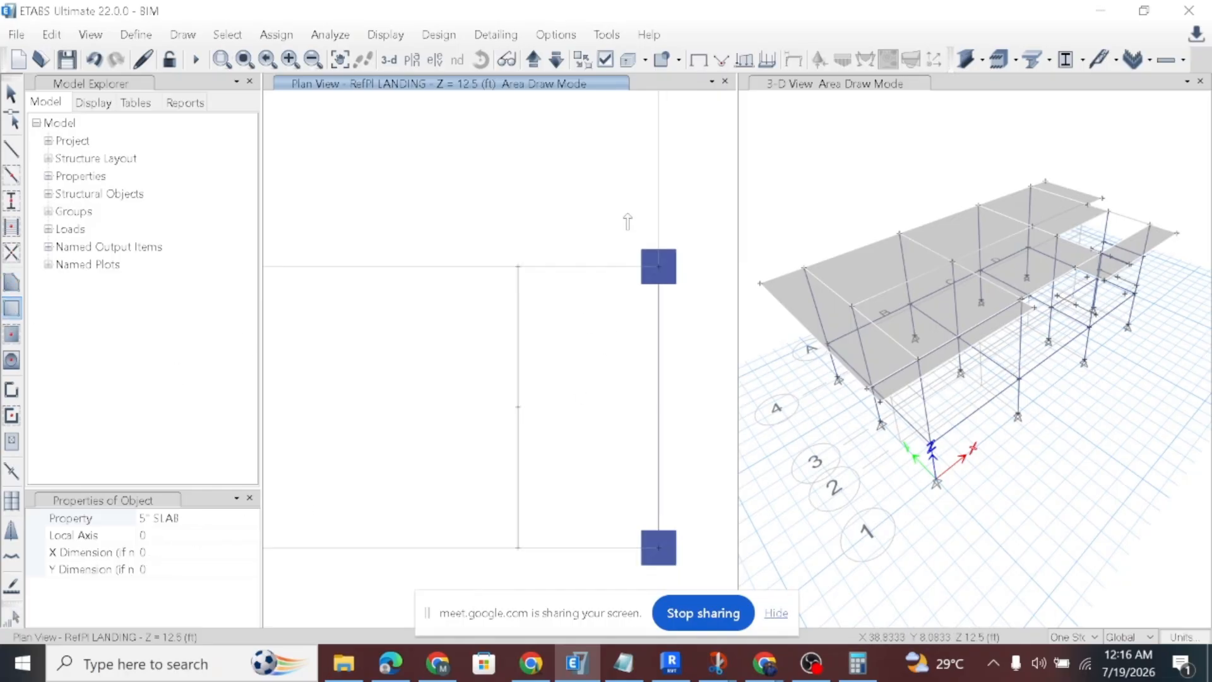
{"action": "scroll", "coordinate": [644, 254], "scroll_direction": "up", "scroll_amount": 2}
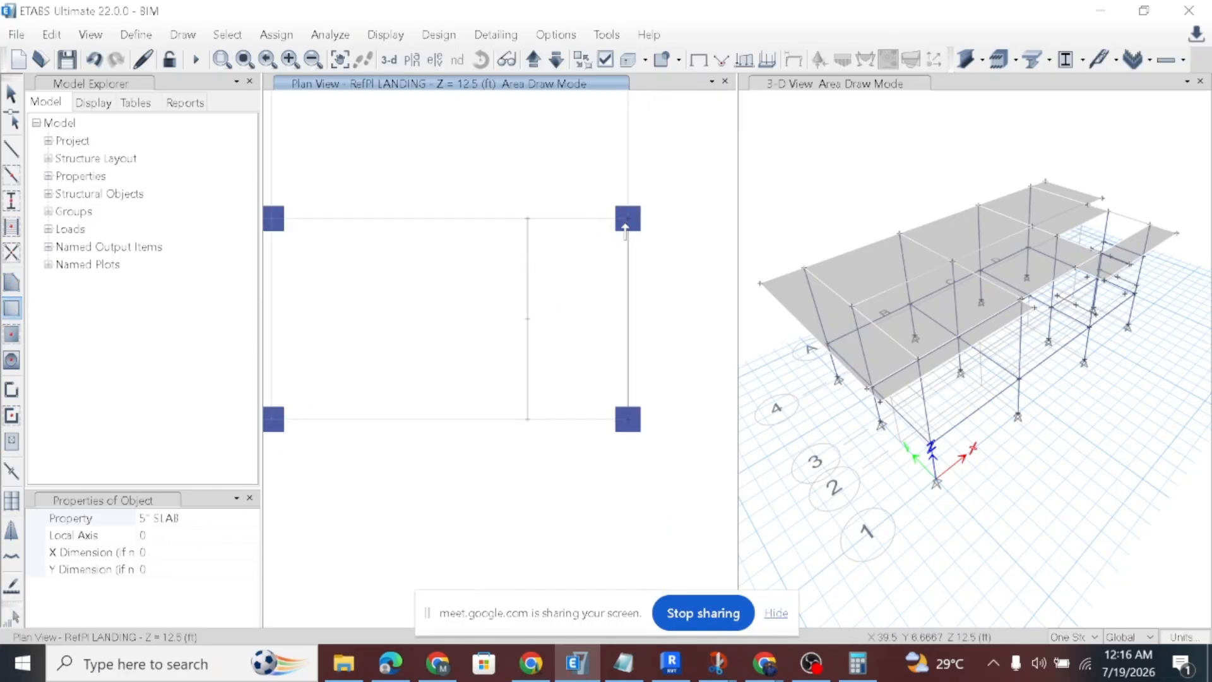
{"action": "left_click", "coordinate": [627, 222]}
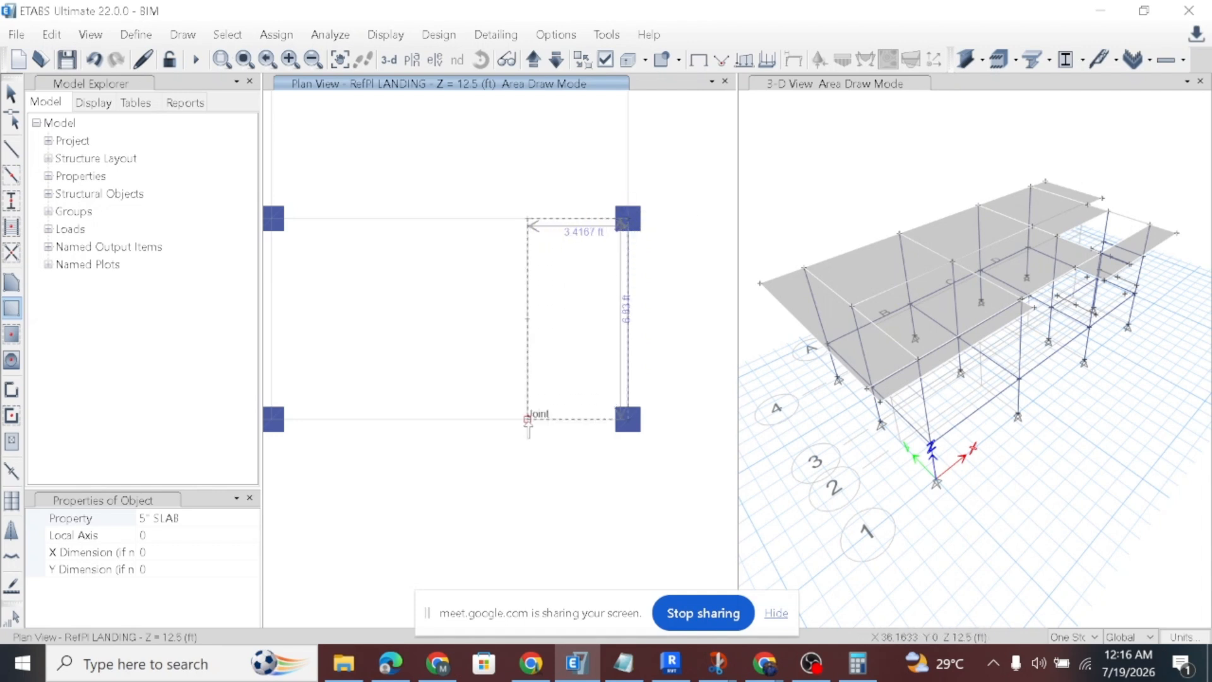
{"action": "left_click", "coordinate": [527, 420]}
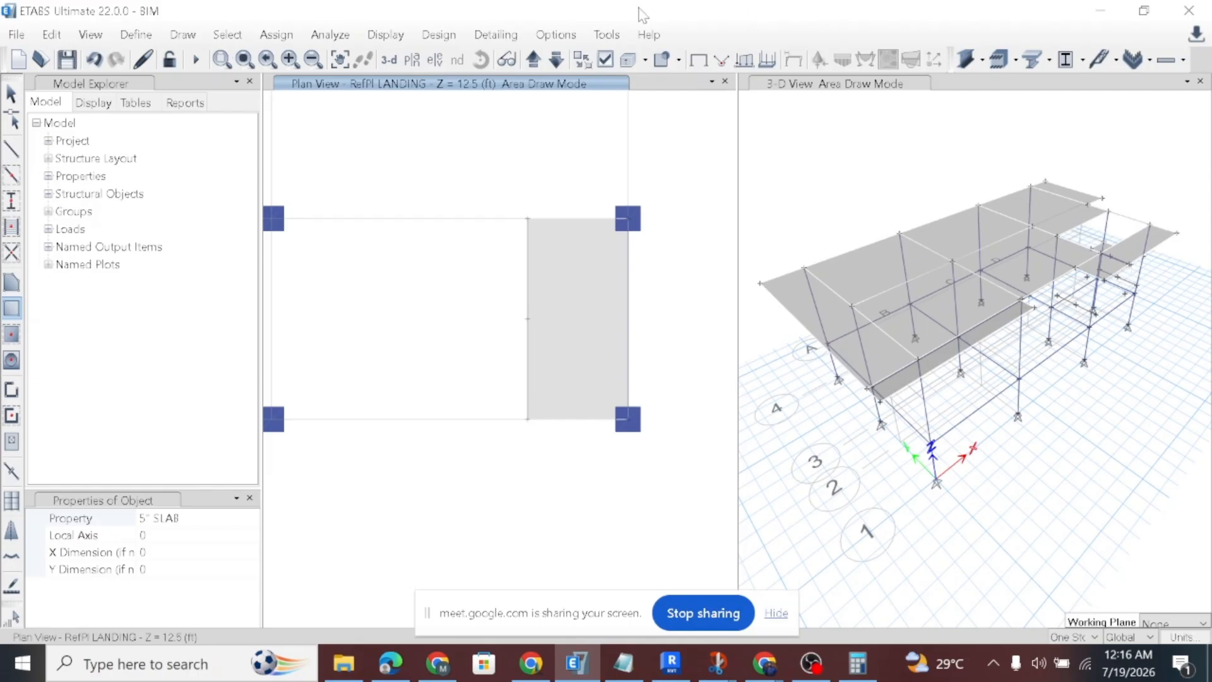
{"action": "left_click", "coordinate": [809, 98]}
{"action": "left_click", "coordinate": [481, 59]}
{"action": "left_click_drag", "start_coordinate": [1149, 306], "coordinate": [1094, 266]}
{"action": "scroll", "coordinate": [1171, 316], "scroll_direction": "up", "scroll_amount": 5}
{"action": "scroll", "coordinate": [972, 389], "scroll_direction": "down", "scroll_amount": 5}
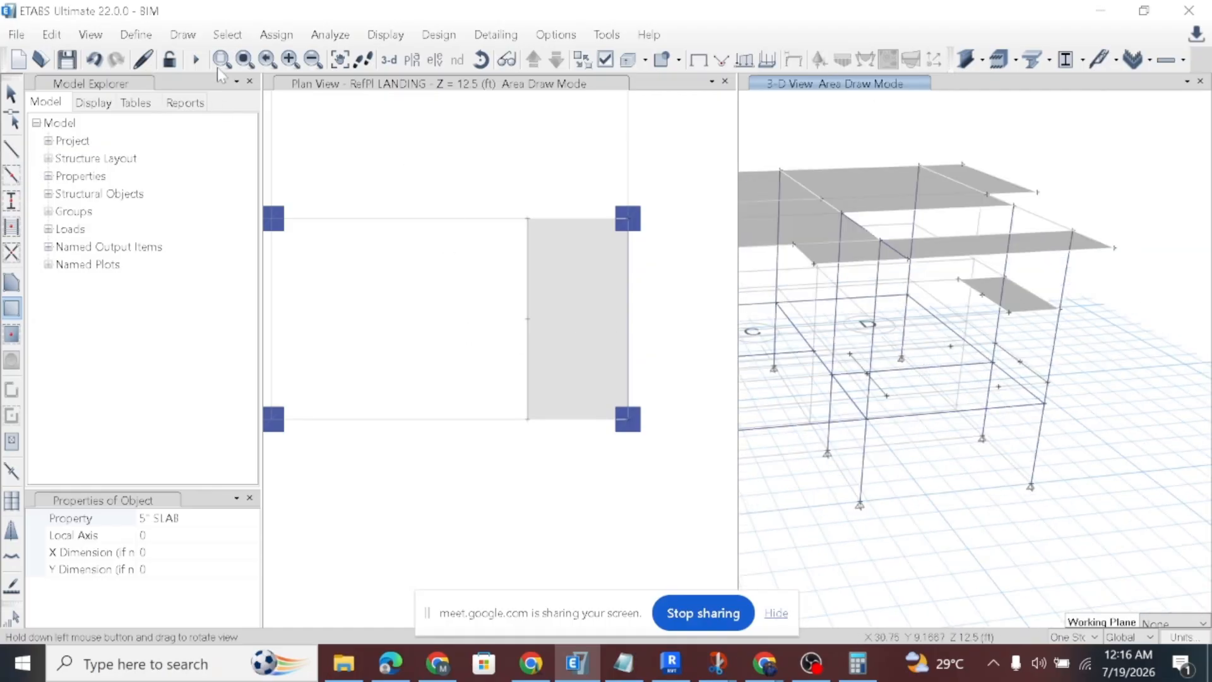
Go to reference plane PL and start the floor drawing command with property 5" SLAB(1).
{"action": "left_click", "coordinate": [378, 84]}
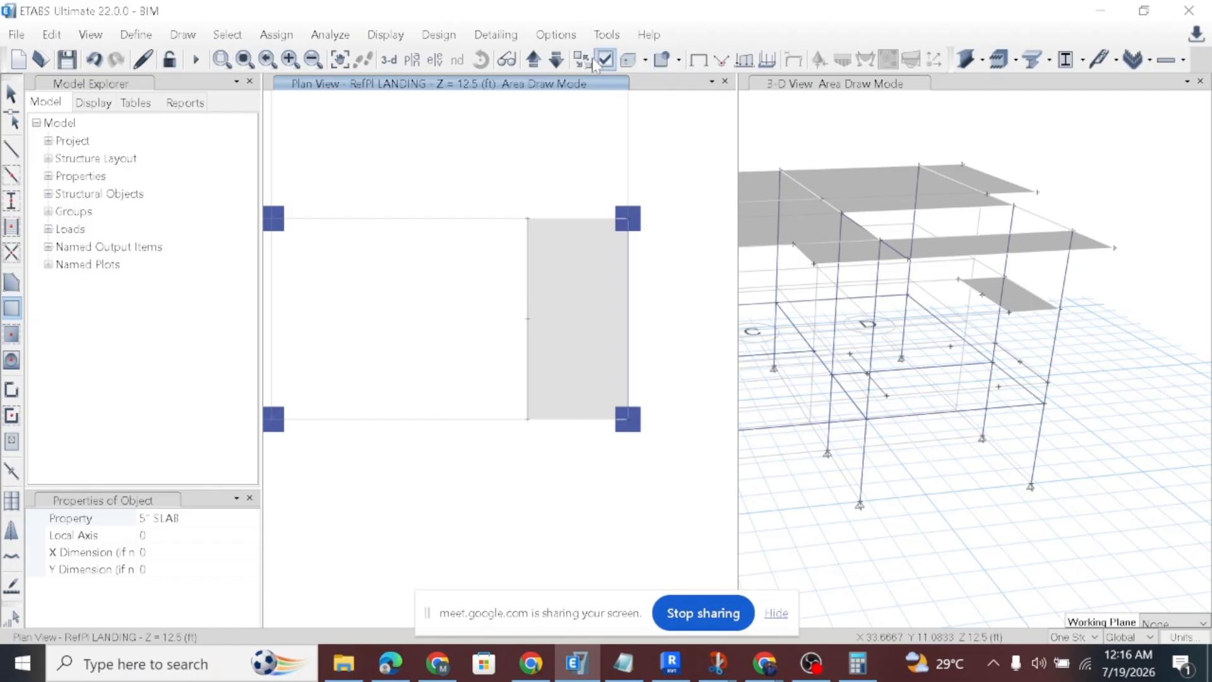
{"action": "left_click", "coordinate": [557, 59]}
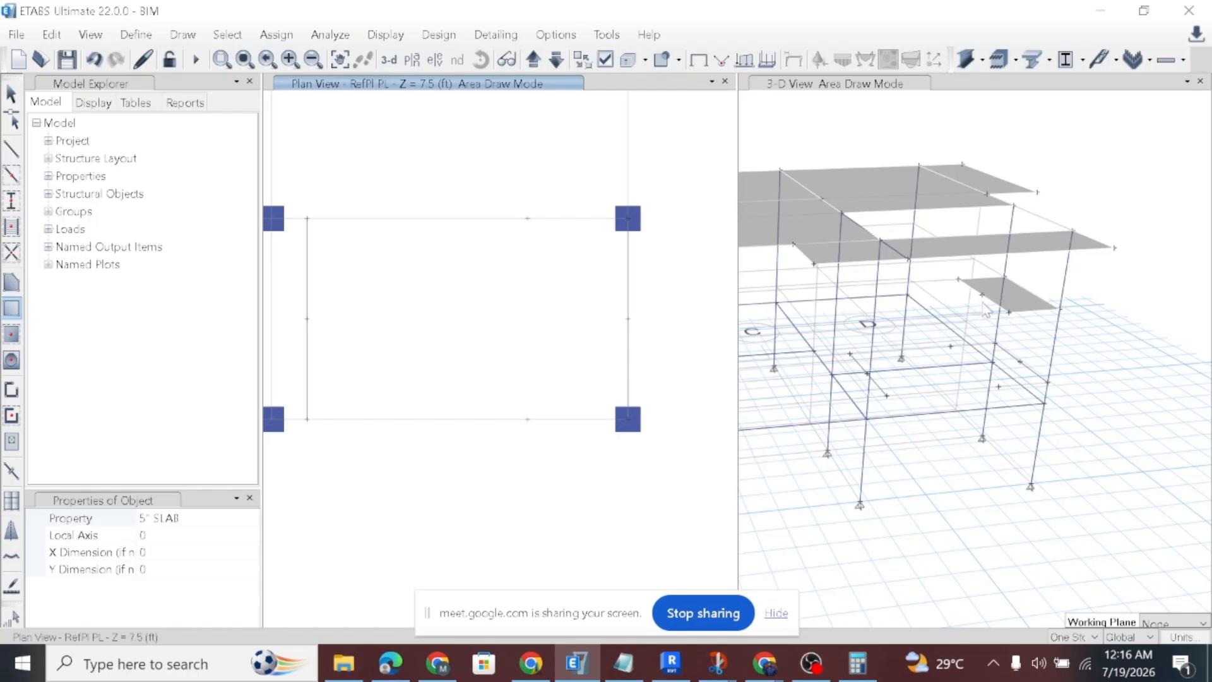
{"action": "left_click", "coordinate": [11, 284]}
{"action": "left_click", "coordinate": [198, 519]}
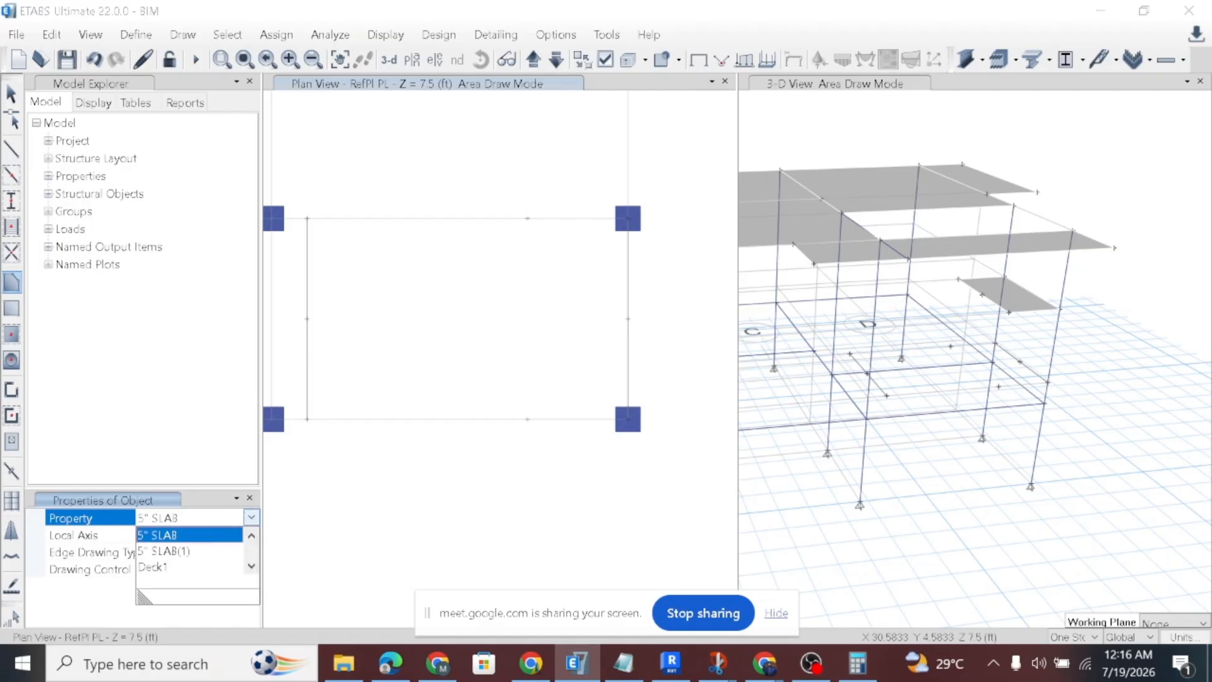
{"action": "left_click", "coordinate": [171, 547]}
{"action": "mouse_move", "coordinate": [764, 663]}
{"action": "left_click", "coordinate": [662, 585]}
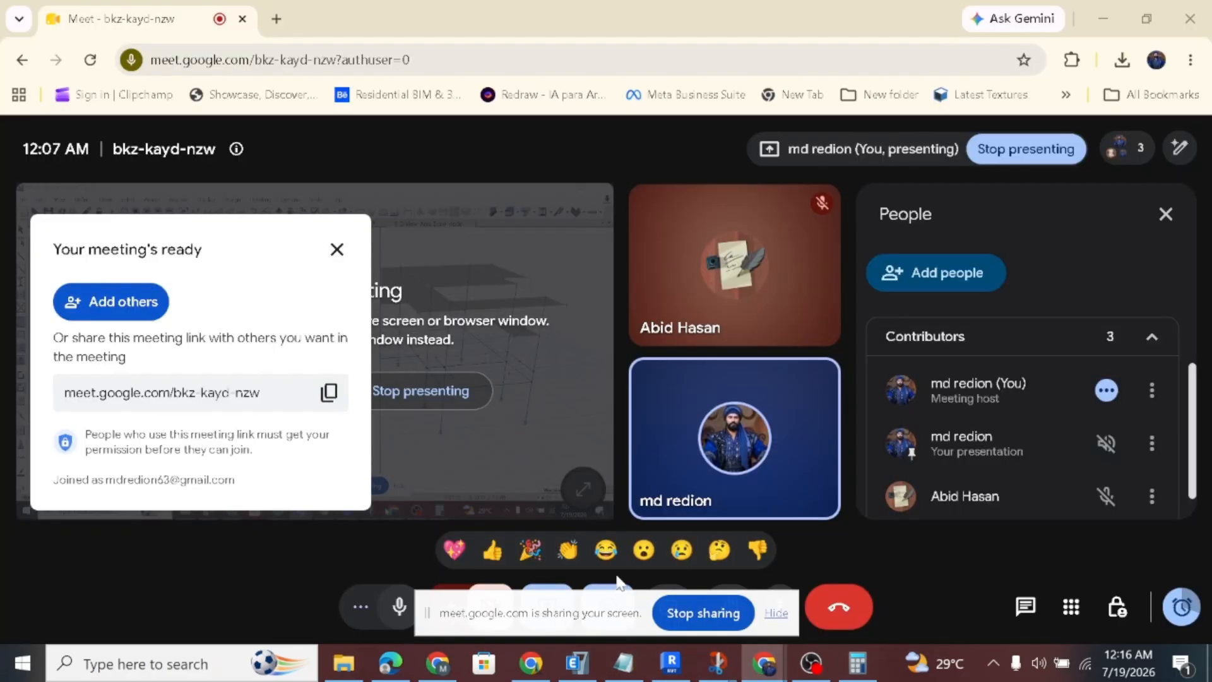
{"action": "left_click", "coordinate": [811, 662]}
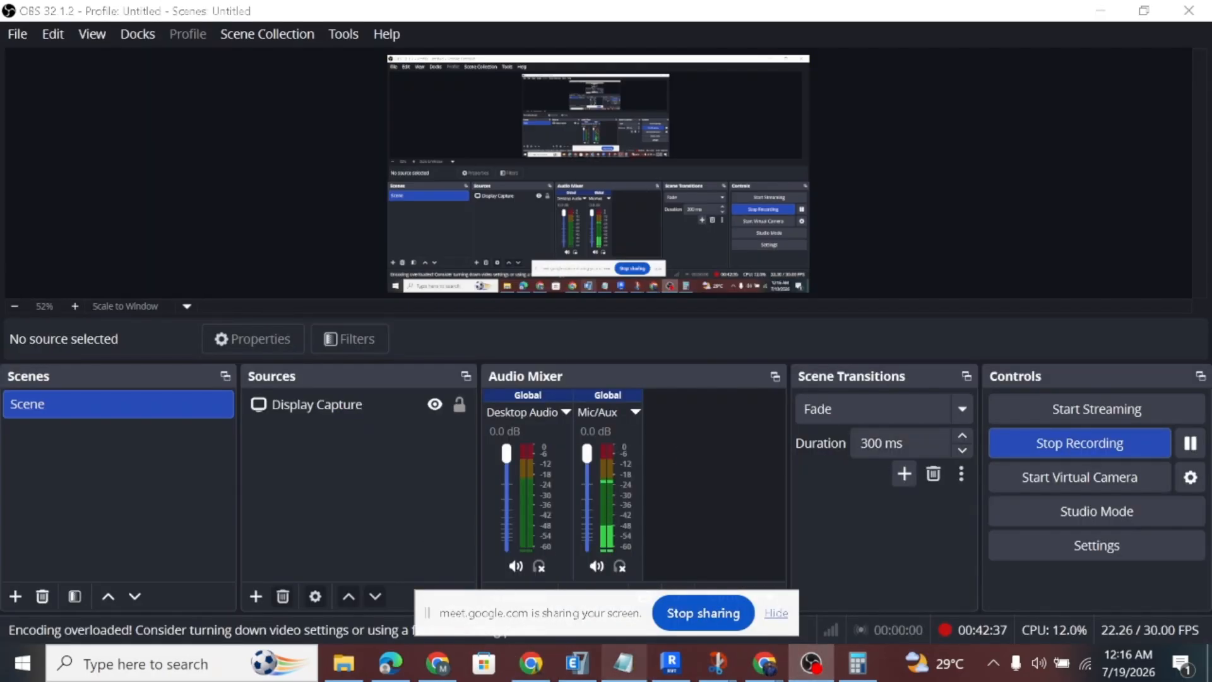
{"action": "left_click", "coordinate": [576, 663]}
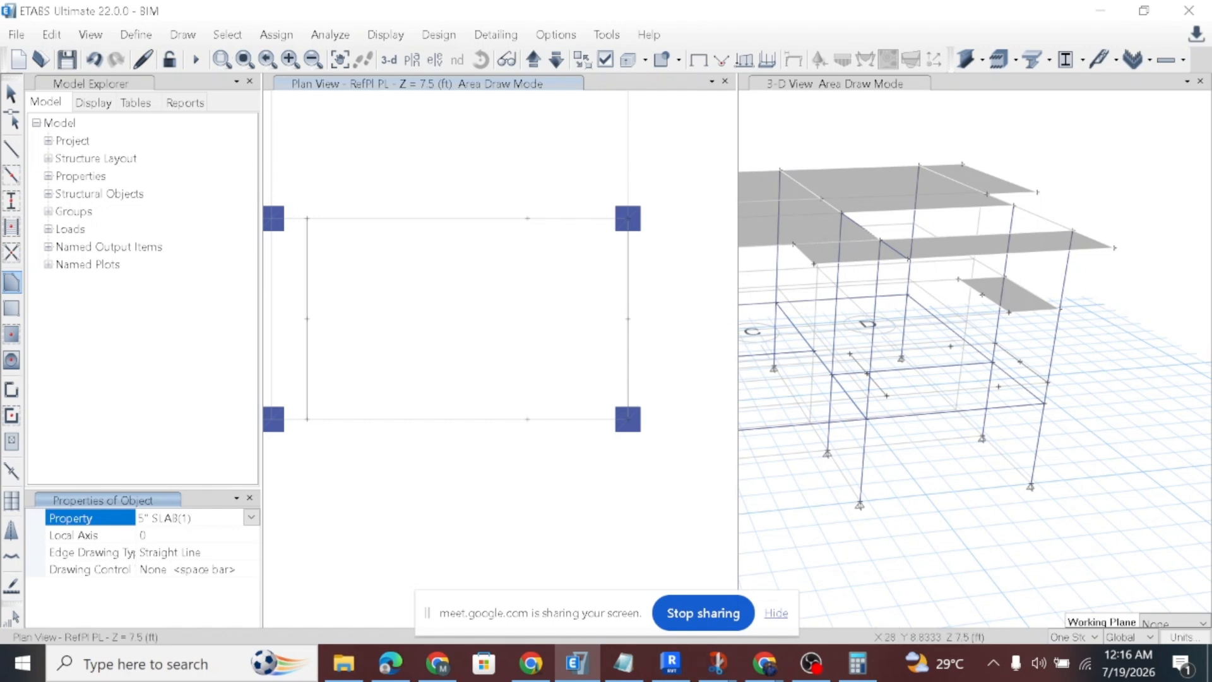
Draw a sloped STAIR SLAB floor over the upper half of the stairwell, from the guide-line joints on PL to the landing-edge joints on LANDING.
{"action": "left_click", "coordinate": [250, 518]}
{"action": "scroll", "coordinate": [183, 555], "scroll_direction": "down", "scroll_amount": 1}
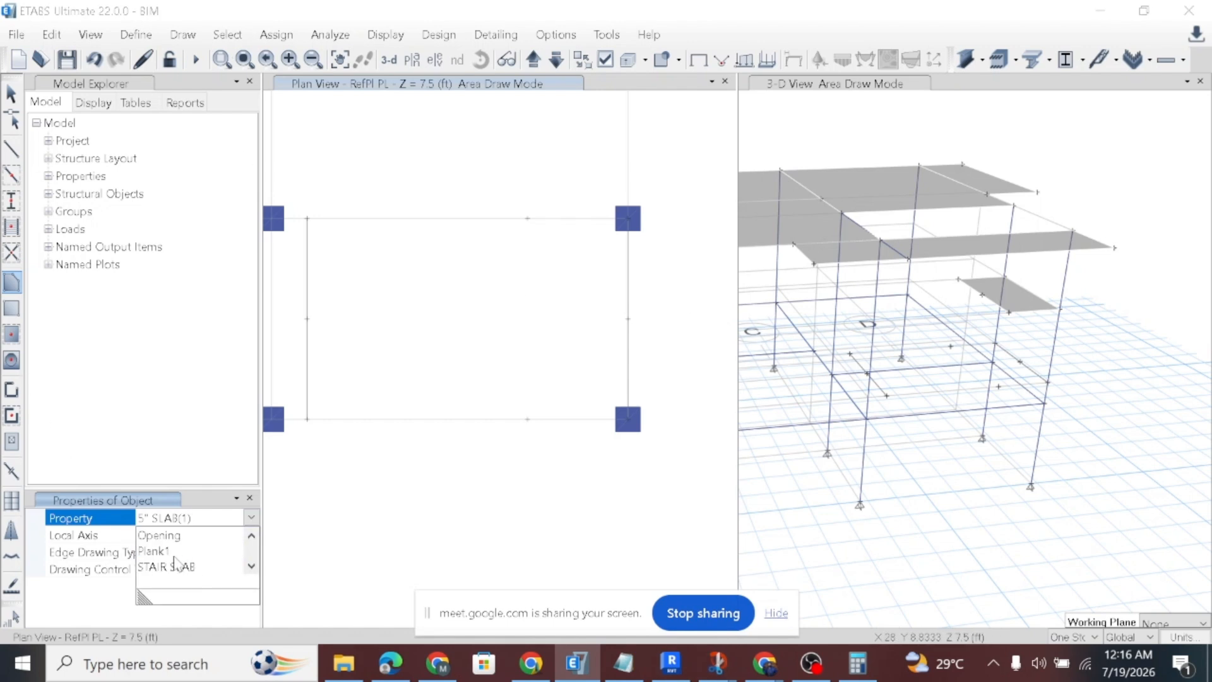
{"action": "left_click", "coordinate": [180, 566]}
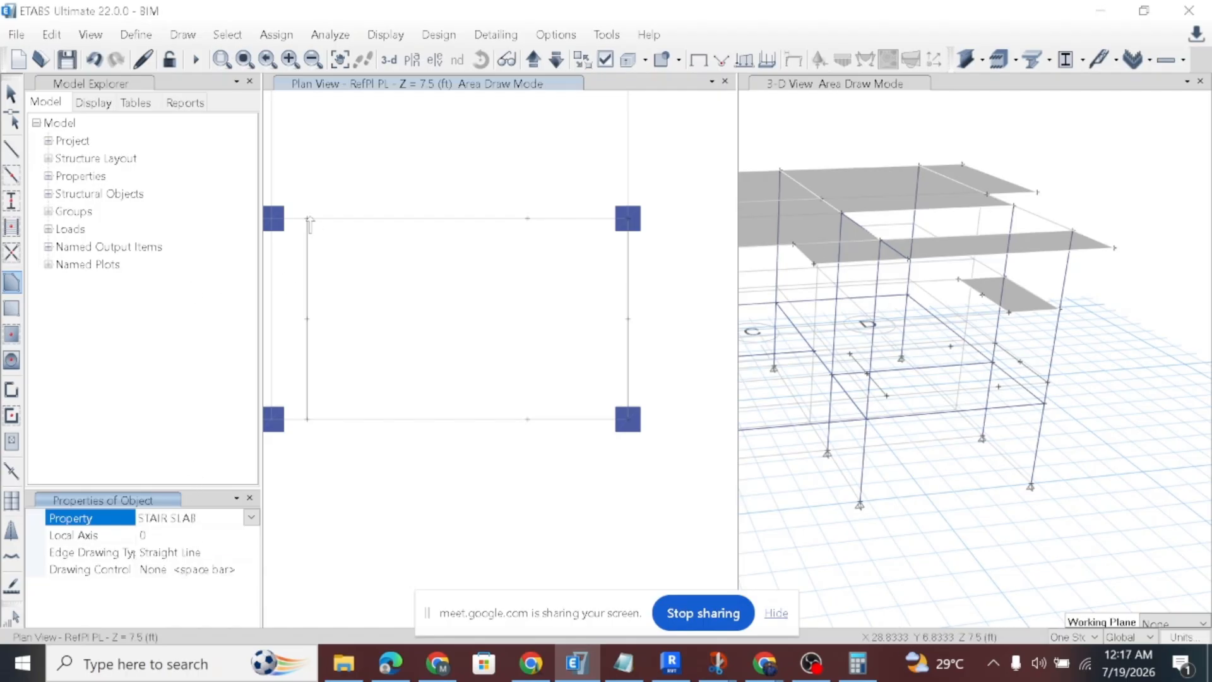
{"action": "left_click", "coordinate": [307, 218]}
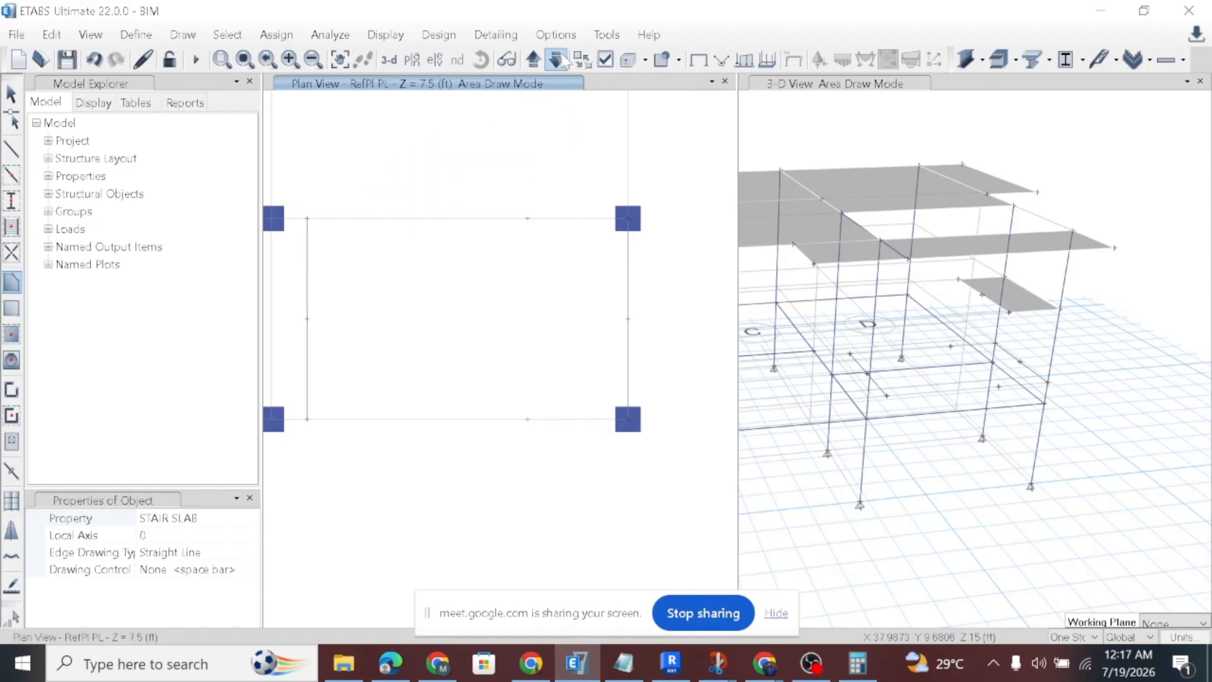
{"action": "left_click", "coordinate": [533, 58]}
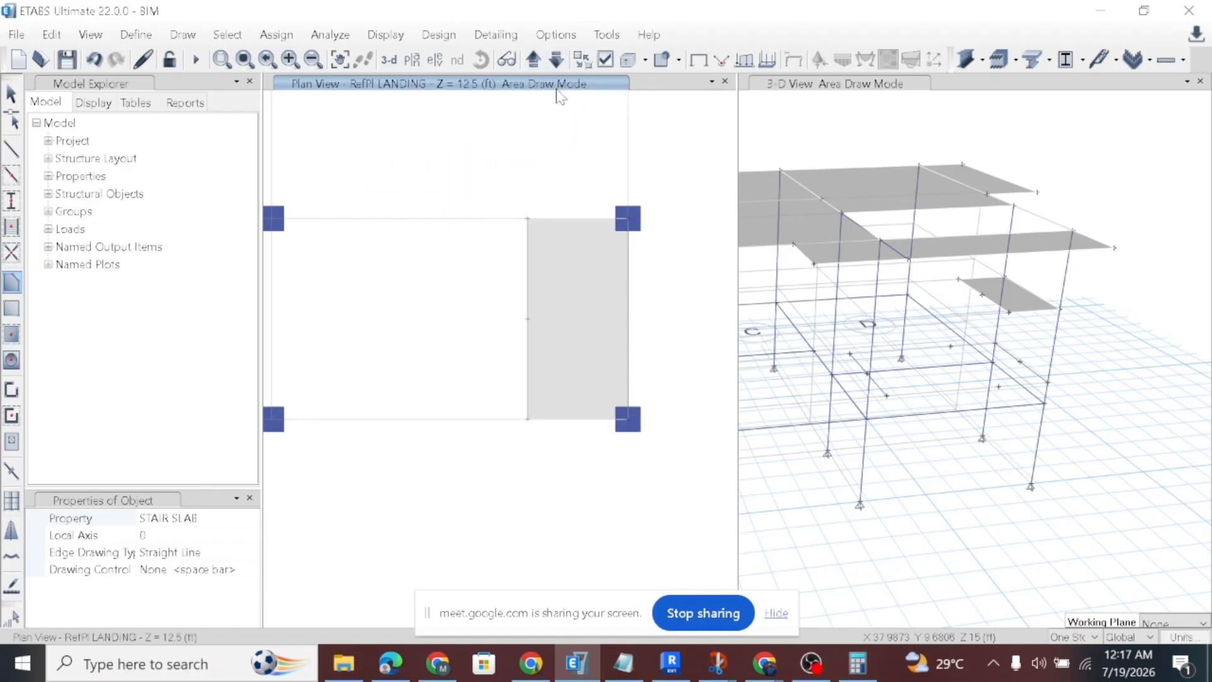
{"action": "left_click", "coordinate": [526, 218]}
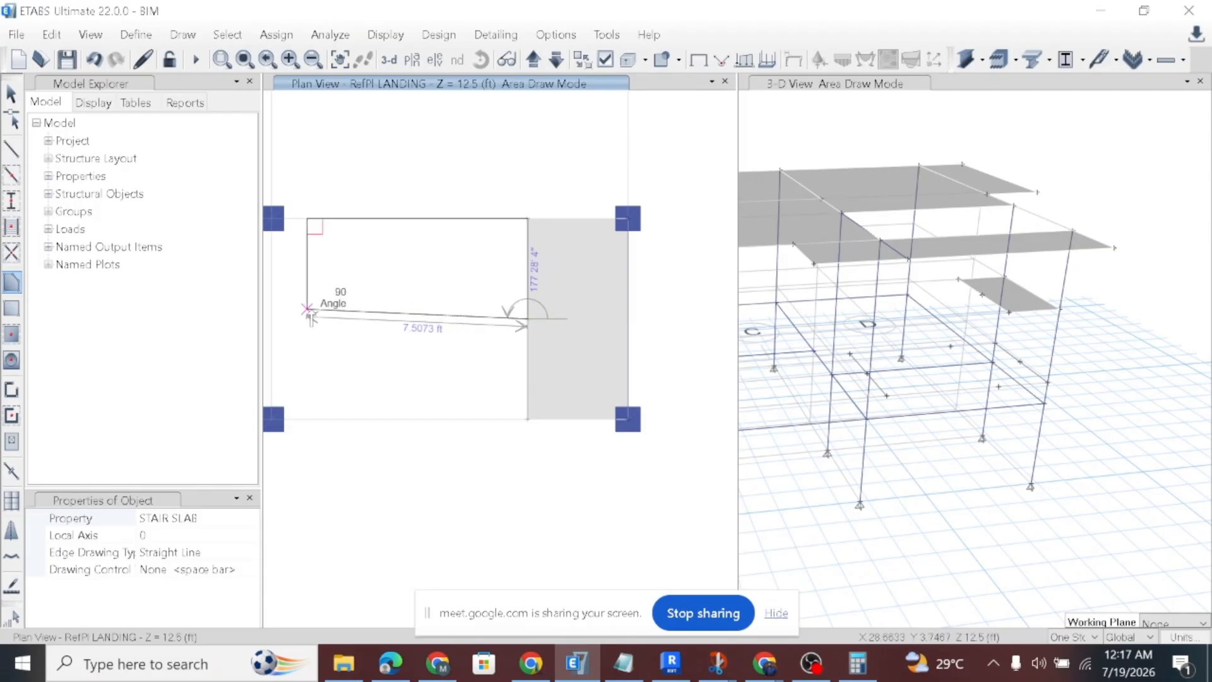
{"action": "left_click", "coordinate": [555, 59]}
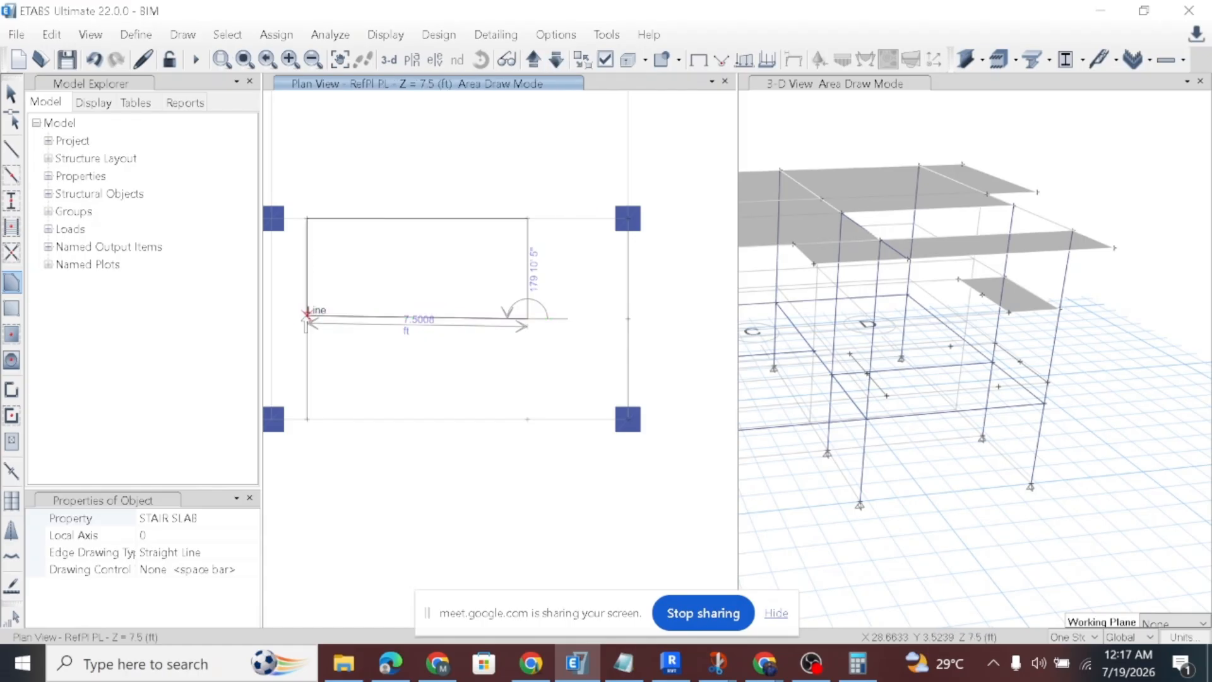
{"action": "left_click", "coordinate": [307, 318]}
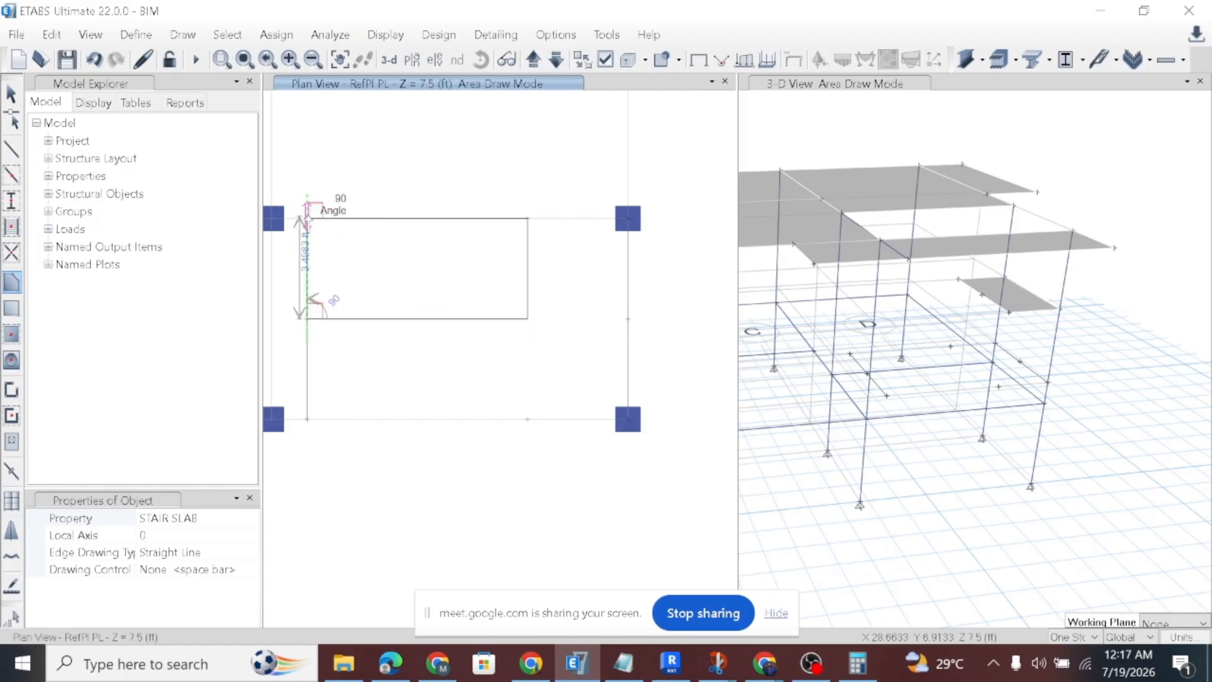
{"action": "double_click", "coordinate": [307, 218]}
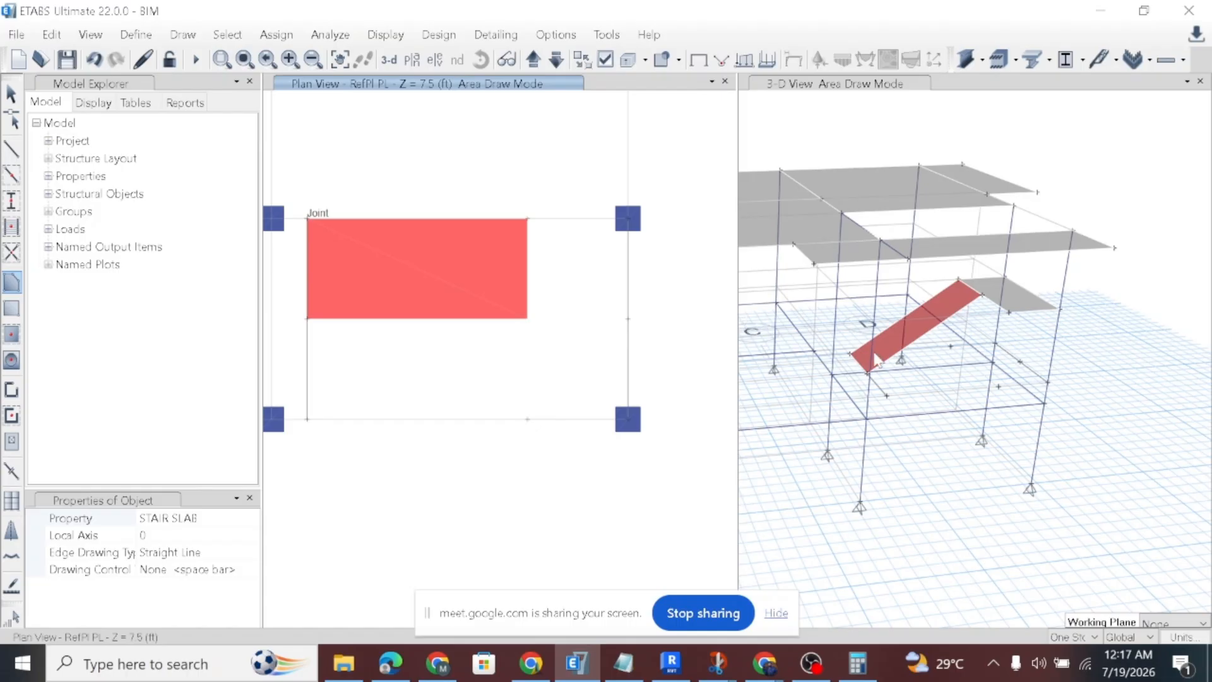
{"action": "scroll", "coordinate": [863, 352], "scroll_direction": "up", "scroll_amount": 5}
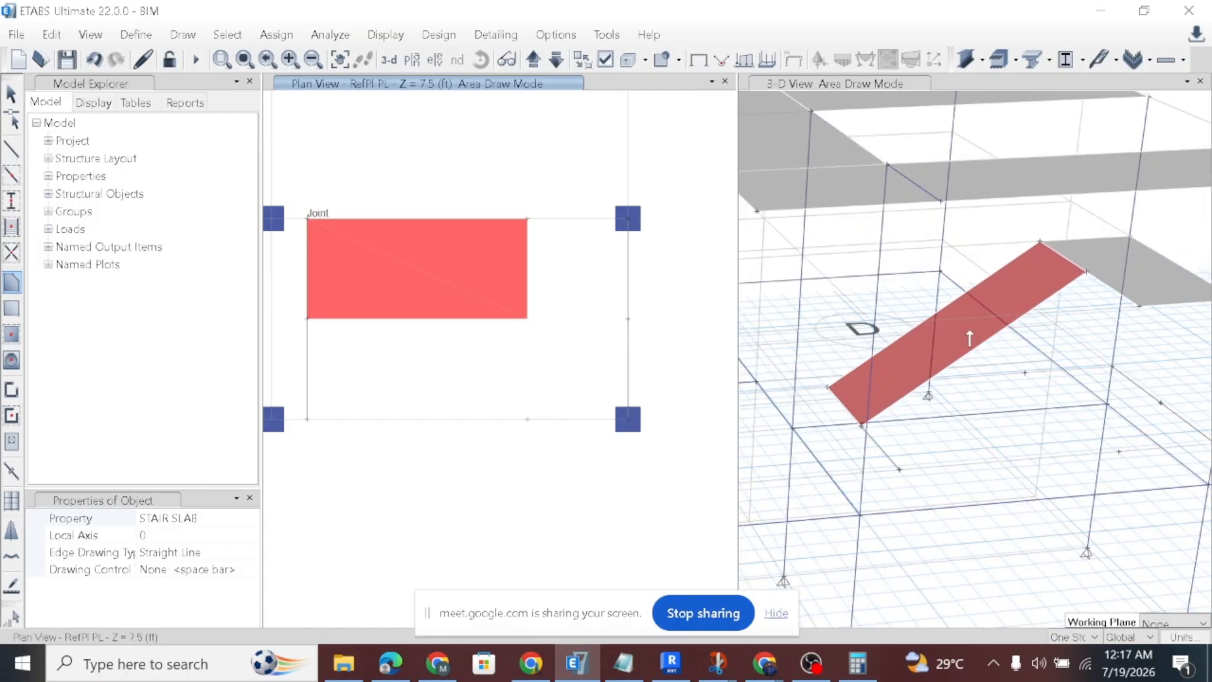
Draw a second sloped STAIR SLAB floor over the lower half of the stairwell, from the landing-edge joints on LANDING to the 1ST F guide-line joints.
{"action": "left_click", "coordinate": [534, 59]}
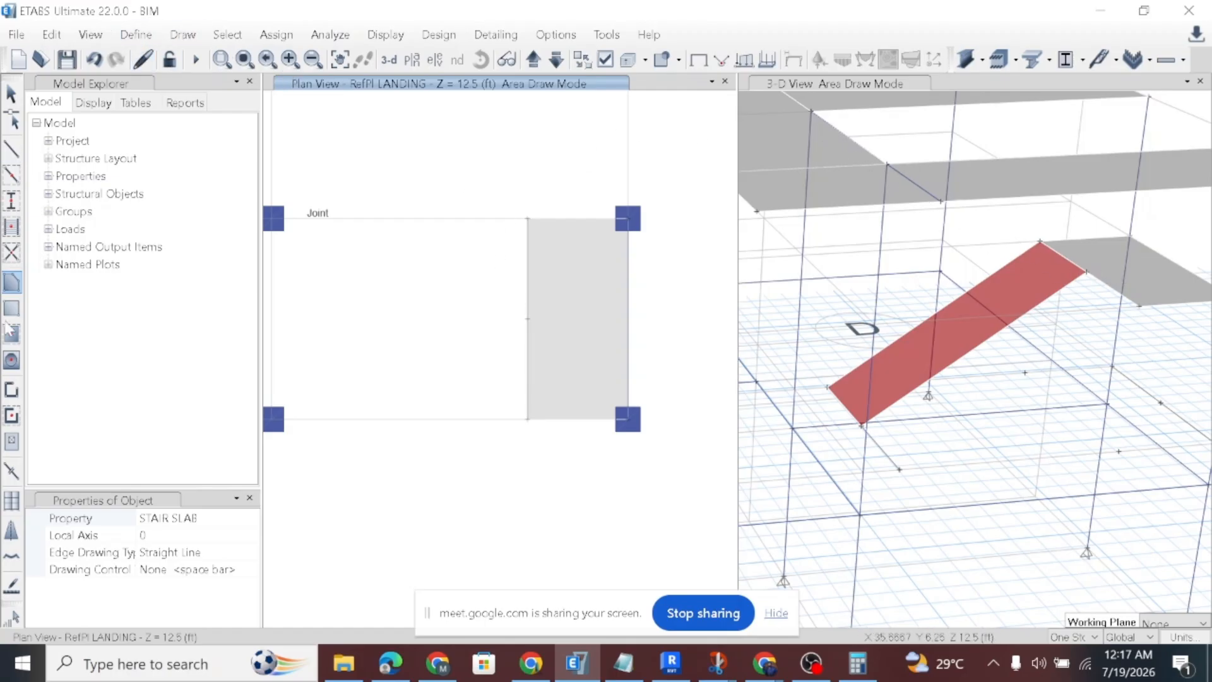
{"action": "left_click", "coordinate": [528, 319]}
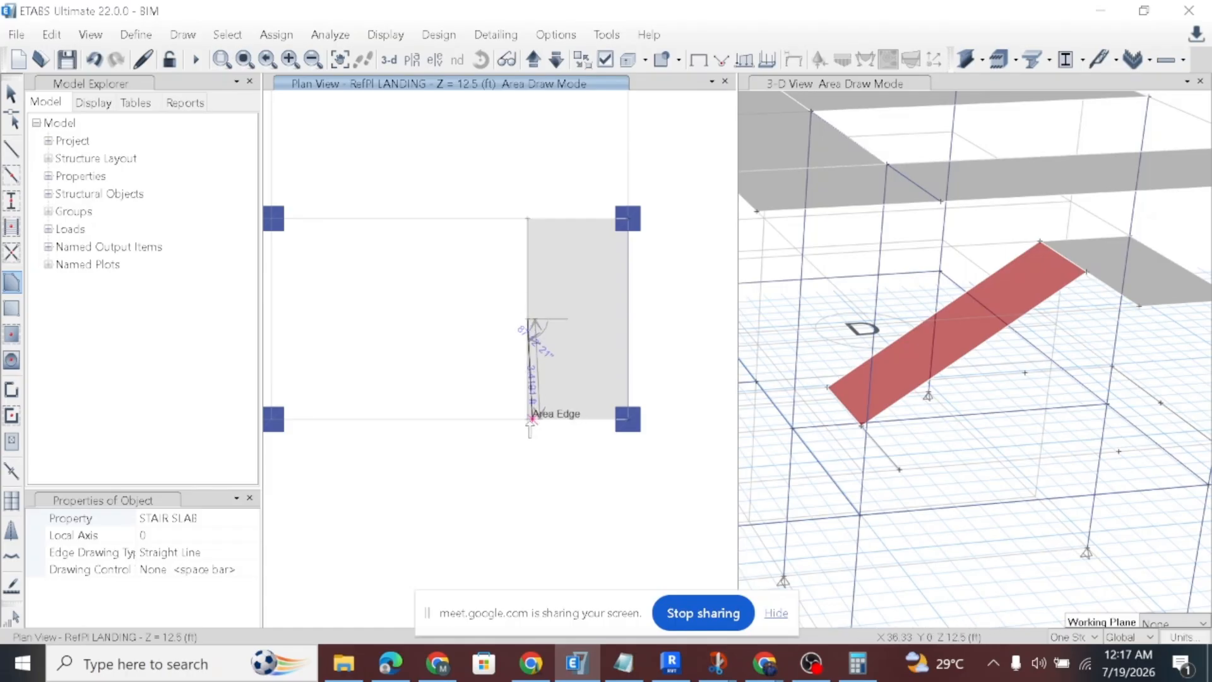
{"action": "left_click", "coordinate": [534, 59]}
{"action": "scroll", "coordinate": [410, 416], "scroll_direction": "up", "scroll_amount": 4}
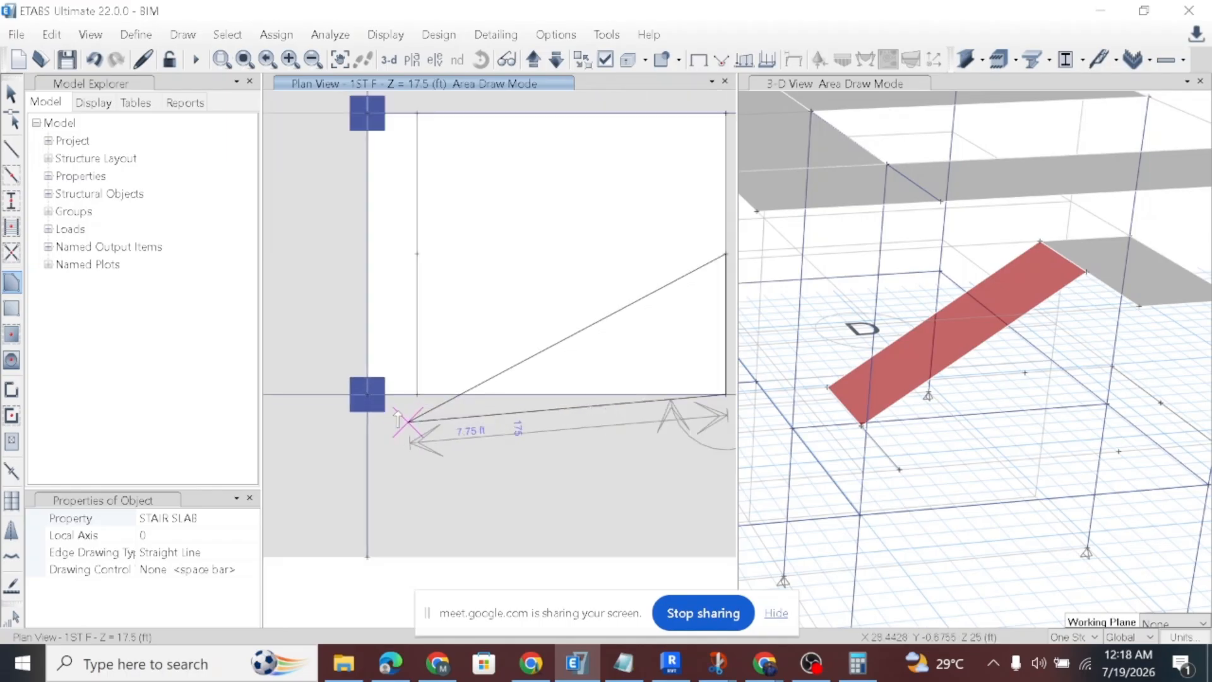
{"action": "left_click", "coordinate": [422, 382]}
{"action": "scroll", "coordinate": [414, 375], "scroll_direction": "down", "scroll_amount": 3}
{"action": "scroll", "coordinate": [400, 315], "scroll_direction": "up", "scroll_amount": 4}
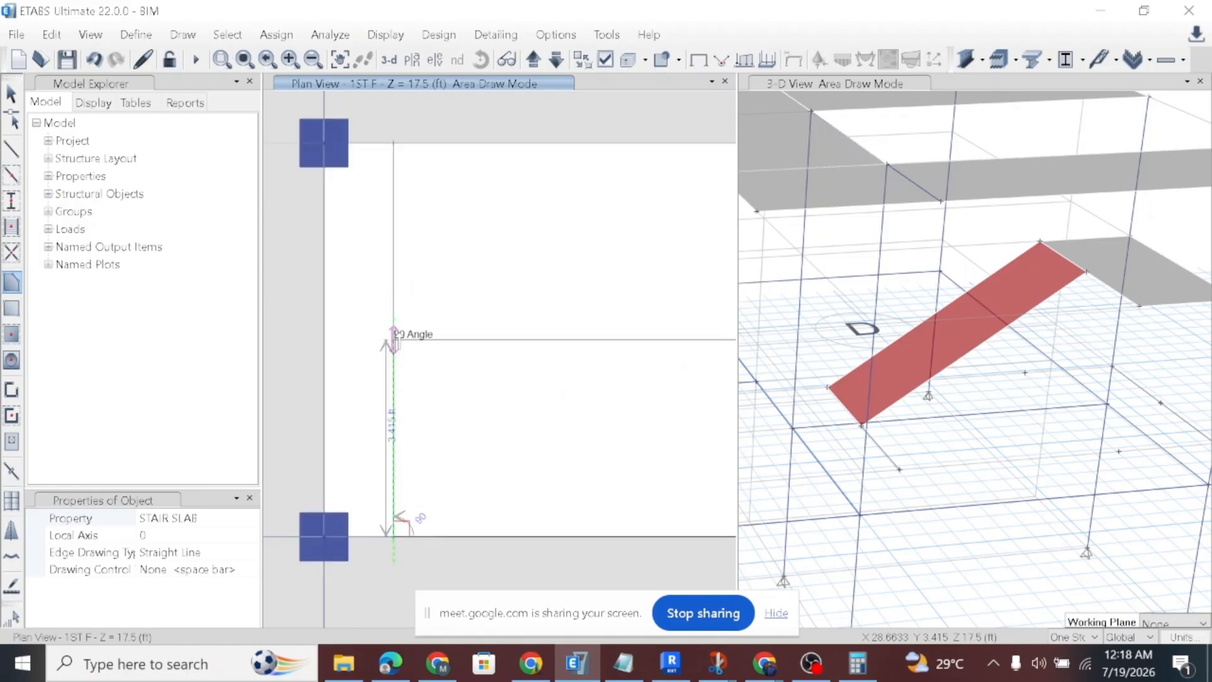
{"action": "left_click", "coordinate": [392, 334]}
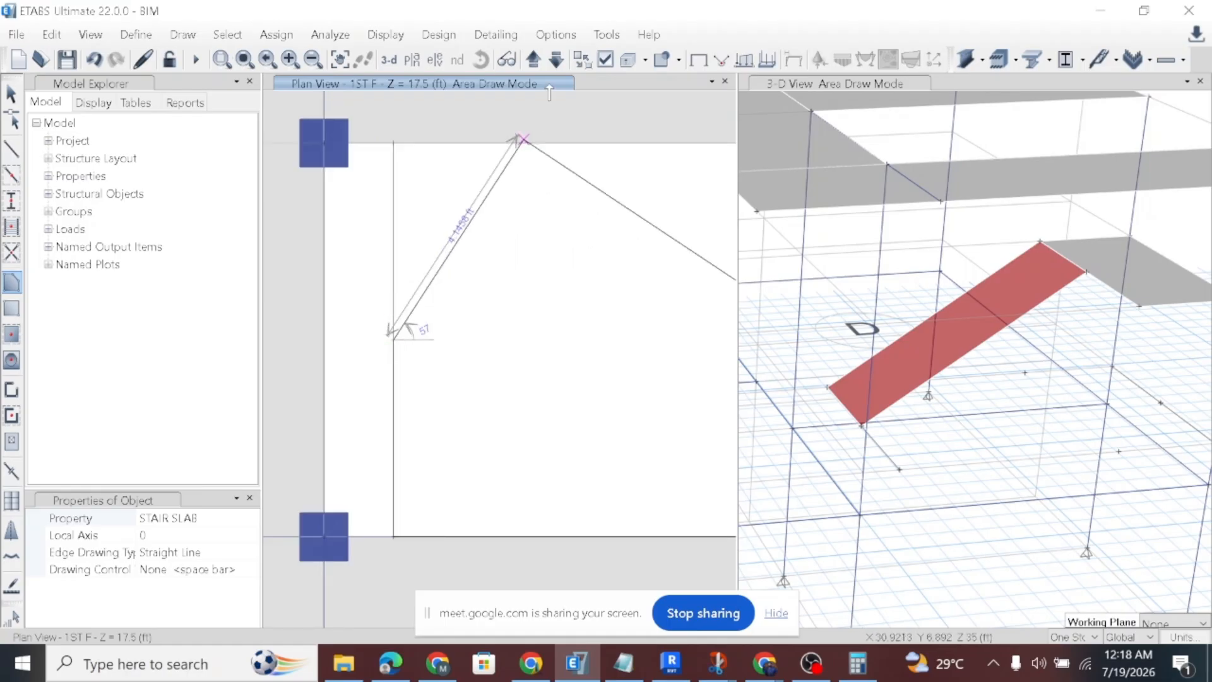
{"action": "left_click", "coordinate": [556, 58]}
{"action": "scroll", "coordinate": [370, 385], "scroll_direction": "down", "scroll_amount": 4}
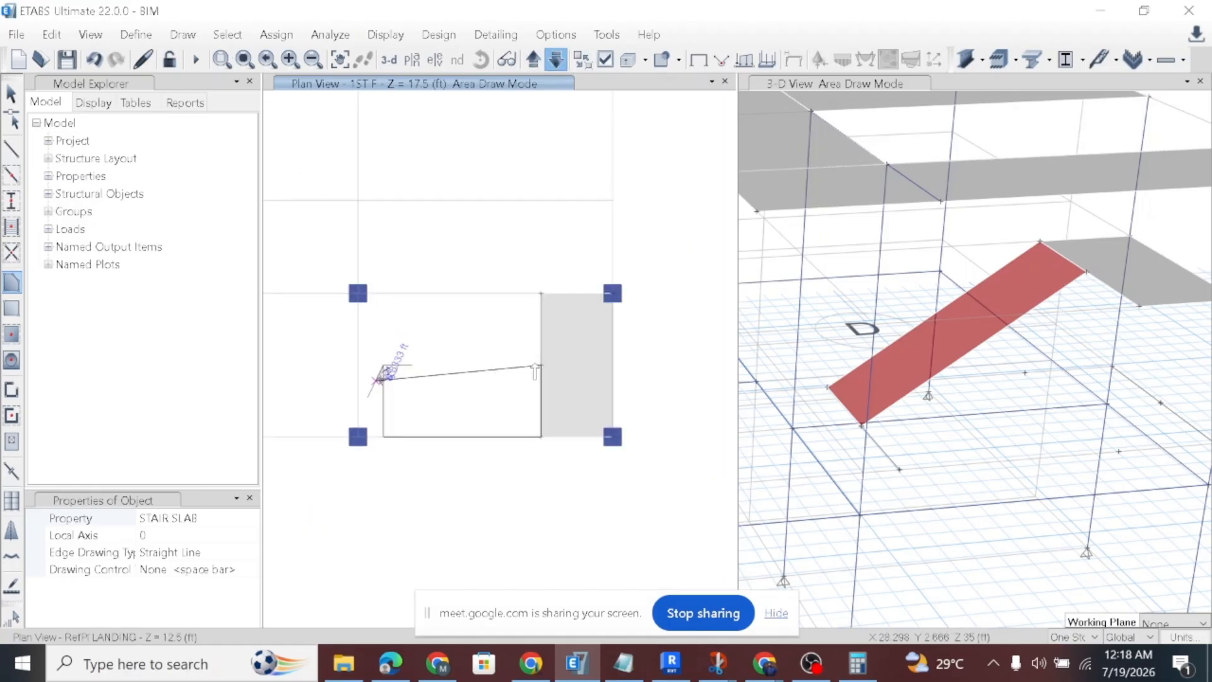
{"action": "scroll", "coordinate": [543, 376], "scroll_direction": "up", "scroll_amount": 6}
{"action": "scroll", "coordinate": [404, 417], "scroll_direction": "down", "scroll_amount": 2}
{"action": "scroll", "coordinate": [369, 414], "scroll_direction": "down", "scroll_amount": 4}
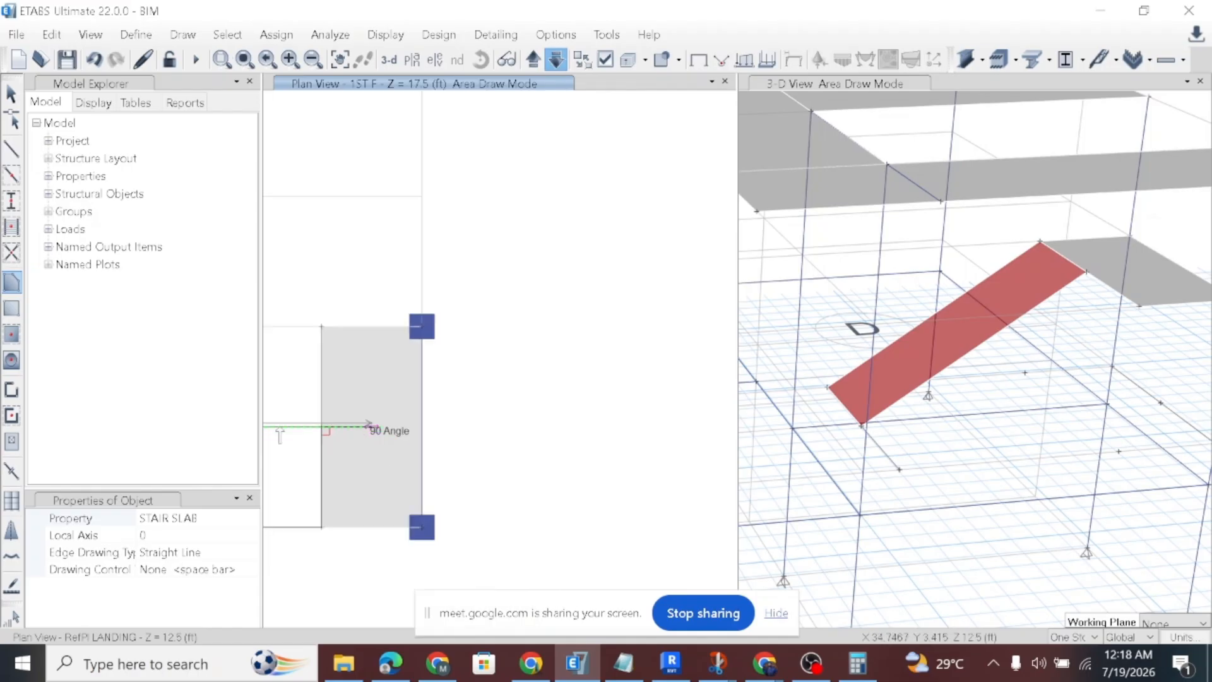
{"action": "scroll", "coordinate": [280, 430], "scroll_direction": "up", "scroll_amount": 6}
{"action": "double_click", "coordinate": [440, 428]}
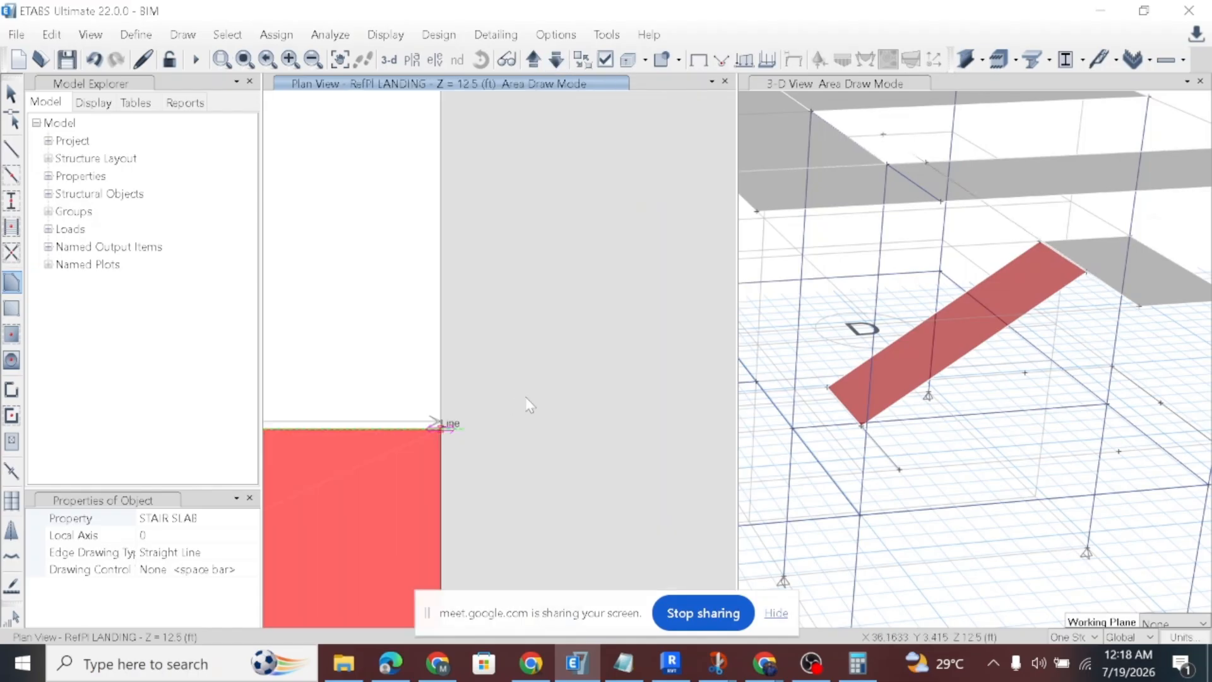
{"action": "scroll", "coordinate": [522, 405], "scroll_direction": "down", "scroll_amount": 2}
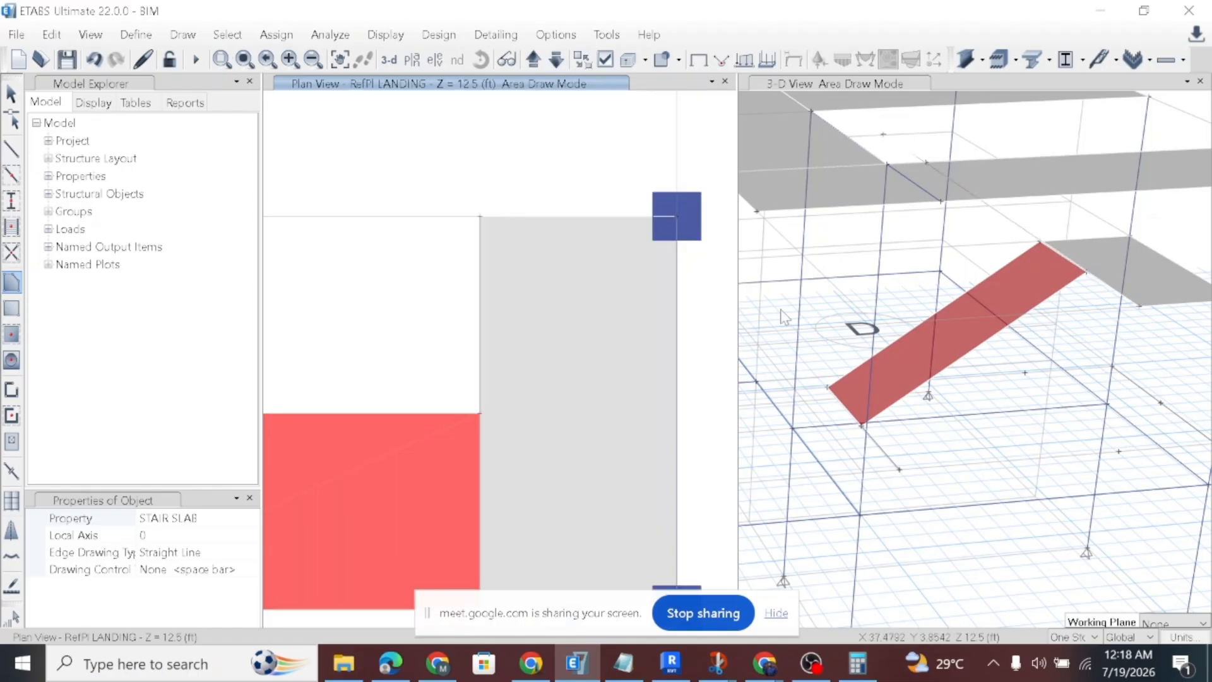
Inspect both stair flights in the 3-D view, and check the floor edge beside the stair on Revit's 03-1ST F plan.
{"action": "left_click", "coordinate": [852, 88]}
{"action": "left_click", "coordinate": [480, 61]}
{"action": "left_click_drag", "start_coordinate": [915, 296], "coordinate": [842, 289]}
{"action": "left_click", "coordinate": [671, 662]}
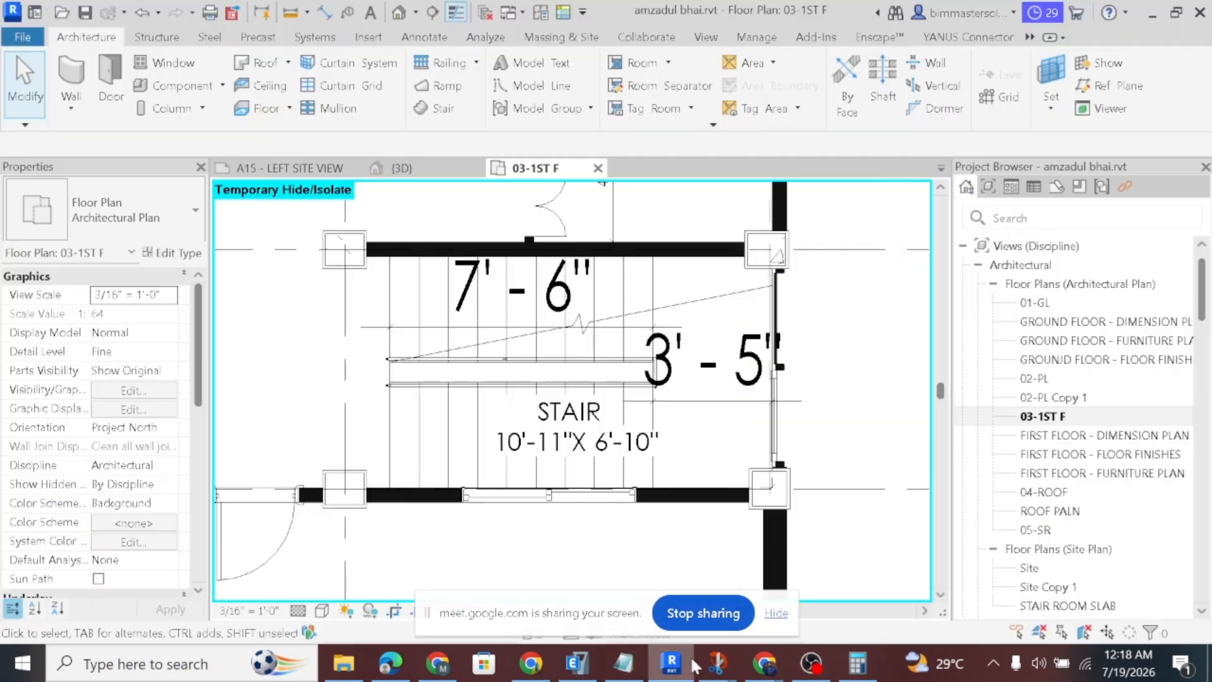
{"action": "left_click", "coordinate": [392, 466]}
{"action": "key", "text": "Escape"}
{"action": "scroll", "coordinate": [377, 483], "scroll_direction": "down", "scroll_amount": 2}
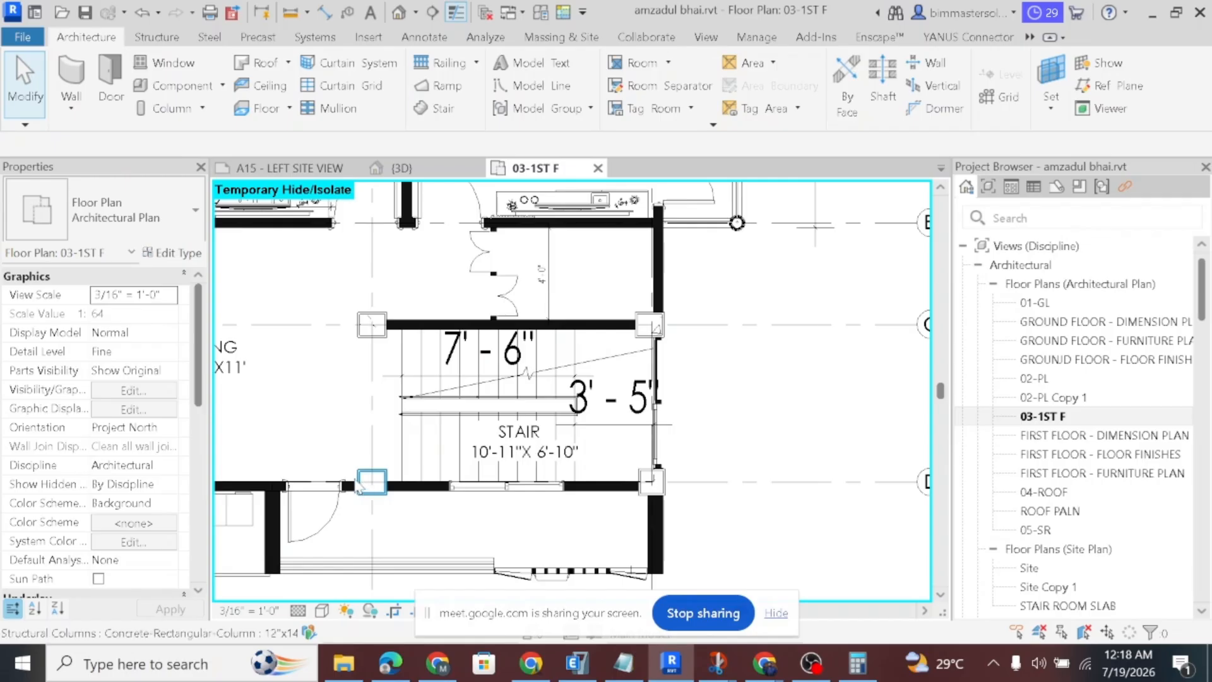
{"action": "left_click", "coordinate": [396, 426]}
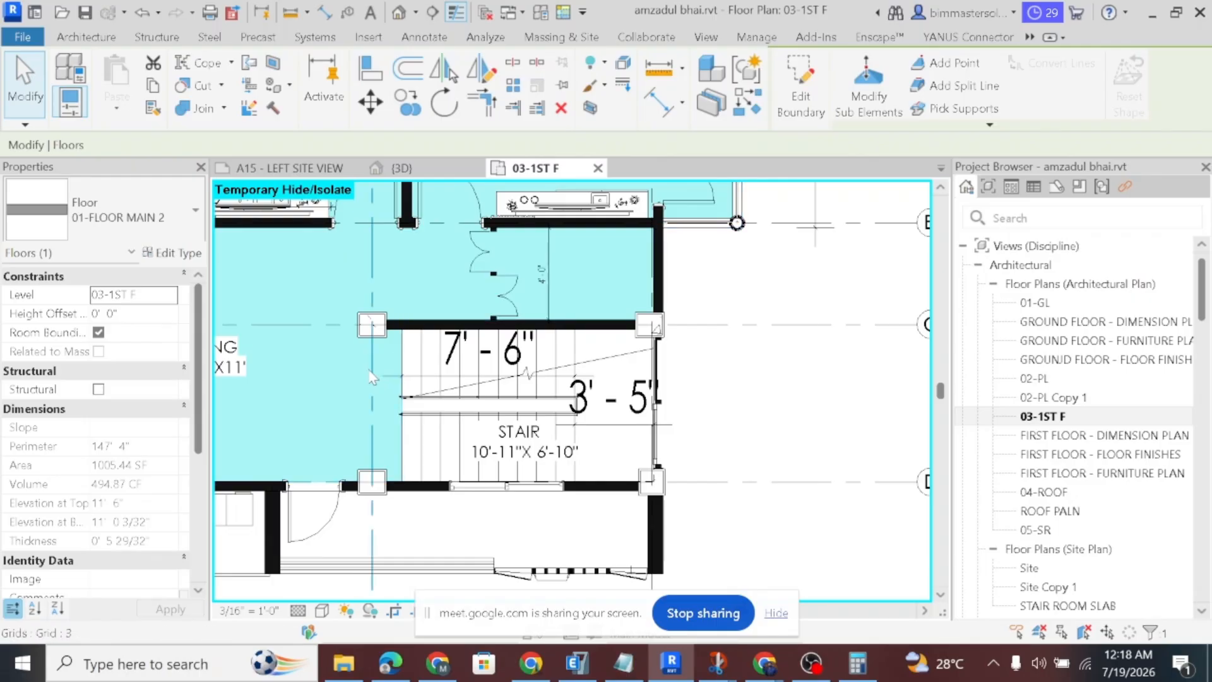
Switch to ETABS, bring the plan view up to story 1ST F, and end the unfinished floor outline.
{"action": "left_click", "coordinate": [576, 662]}
{"action": "scroll", "coordinate": [589, 351], "scroll_direction": "down", "scroll_amount": 6}
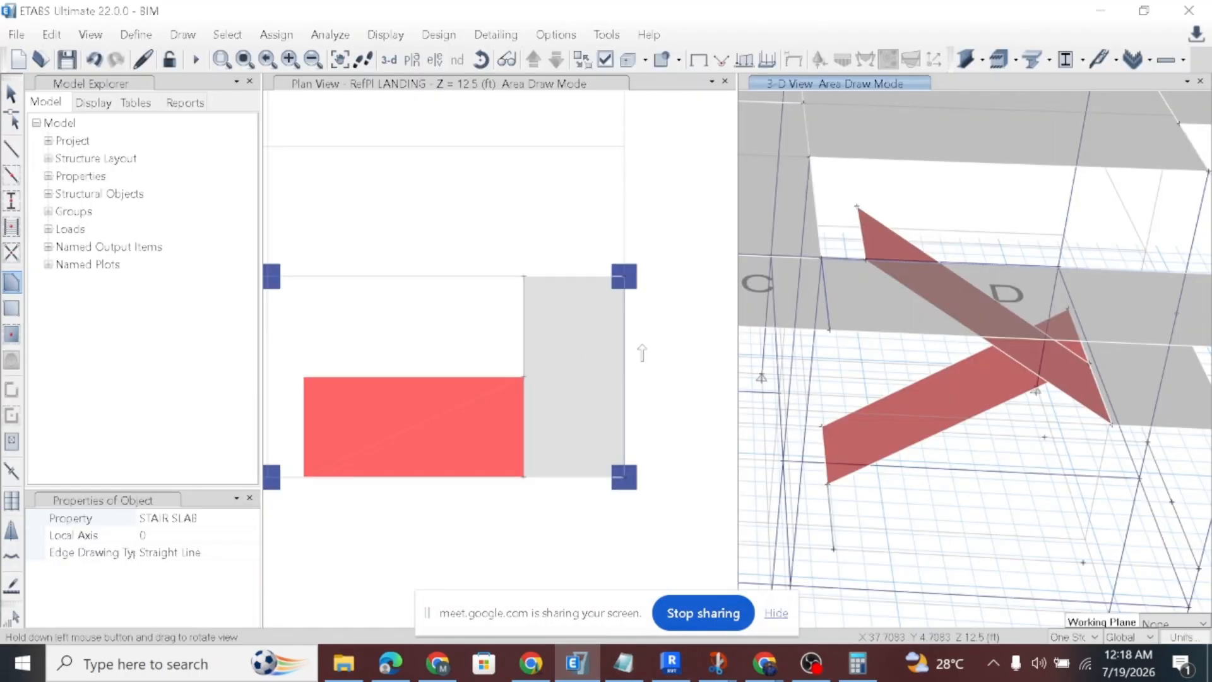
{"action": "scroll", "coordinate": [465, 364], "scroll_direction": "up", "scroll_amount": 6}
{"action": "scroll", "coordinate": [579, 367], "scroll_direction": "down", "scroll_amount": 3}
{"action": "scroll", "coordinate": [522, 383], "scroll_direction": "down", "scroll_amount": 5}
{"action": "scroll", "coordinate": [453, 337], "scroll_direction": "up", "scroll_amount": 2}
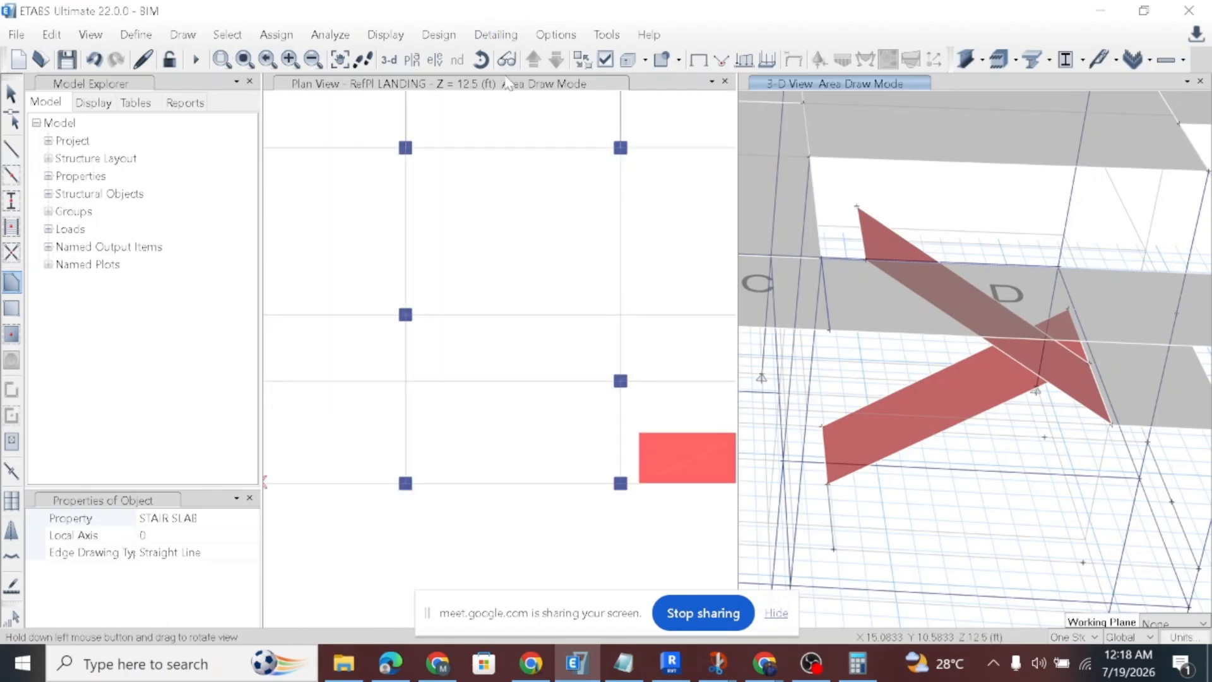
{"action": "left_click", "coordinate": [452, 82]}
{"action": "left_click", "coordinate": [533, 59]}
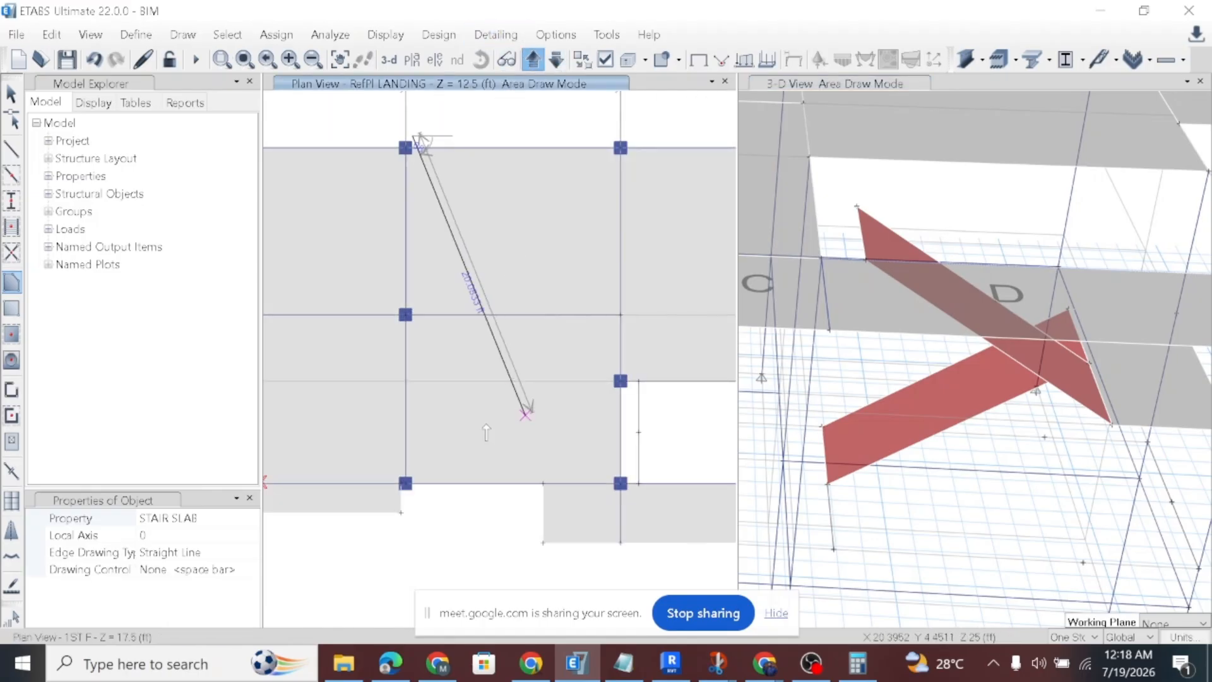
{"action": "scroll", "coordinate": [541, 379], "scroll_direction": "down", "scroll_amount": 2}
{"action": "scroll", "coordinate": [511, 369], "scroll_direction": "down", "scroll_amount": 1}
{"action": "key", "text": "Escape"}
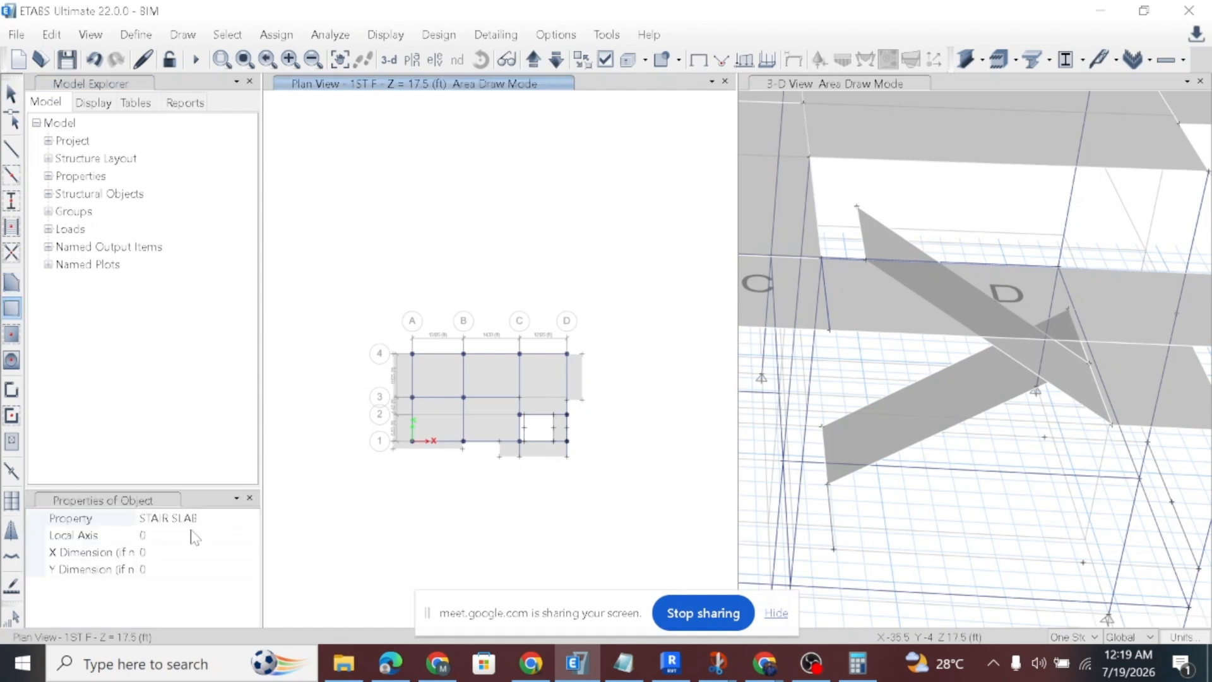
Draw a rectangular 5" SLAB(1) floor on 1ST F filling the strip between grid C and the stair guide line, from grid 2 to grid 1.
{"action": "left_click", "coordinate": [208, 519]}
{"action": "left_click", "coordinate": [251, 517]}
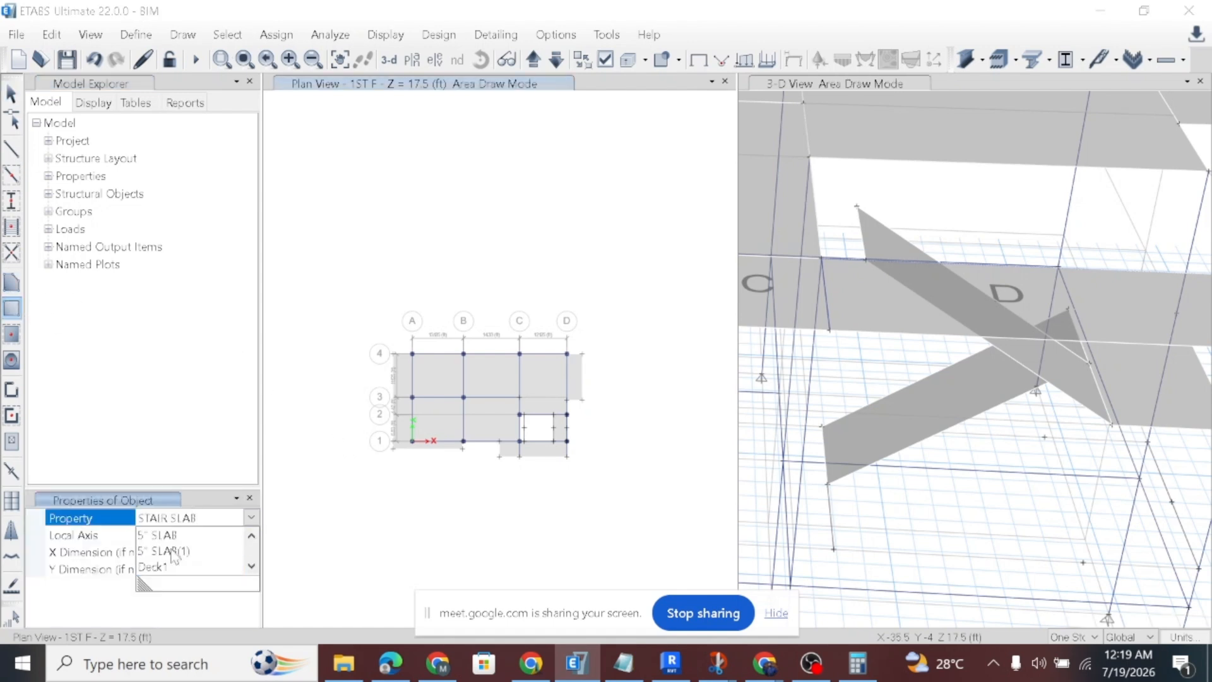
{"action": "left_click", "coordinate": [169, 551]}
{"action": "scroll", "coordinate": [530, 417], "scroll_direction": "up", "scroll_amount": 5}
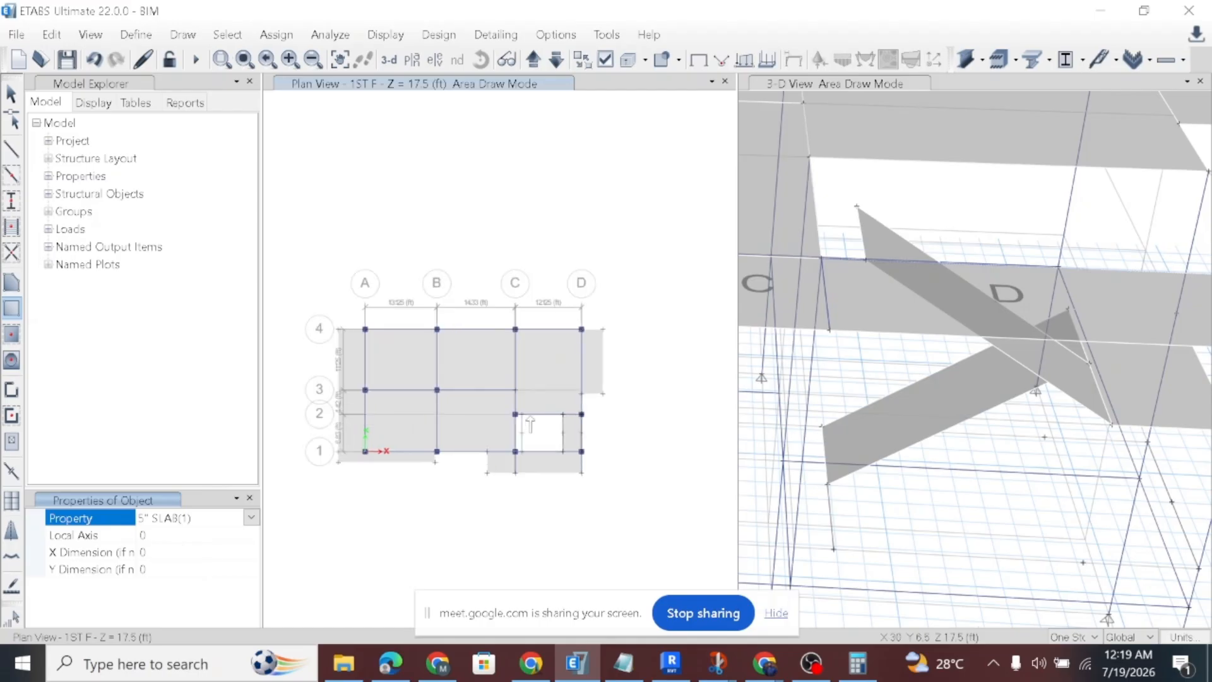
{"action": "scroll", "coordinate": [480, 442], "scroll_direction": "up", "scroll_amount": 5}
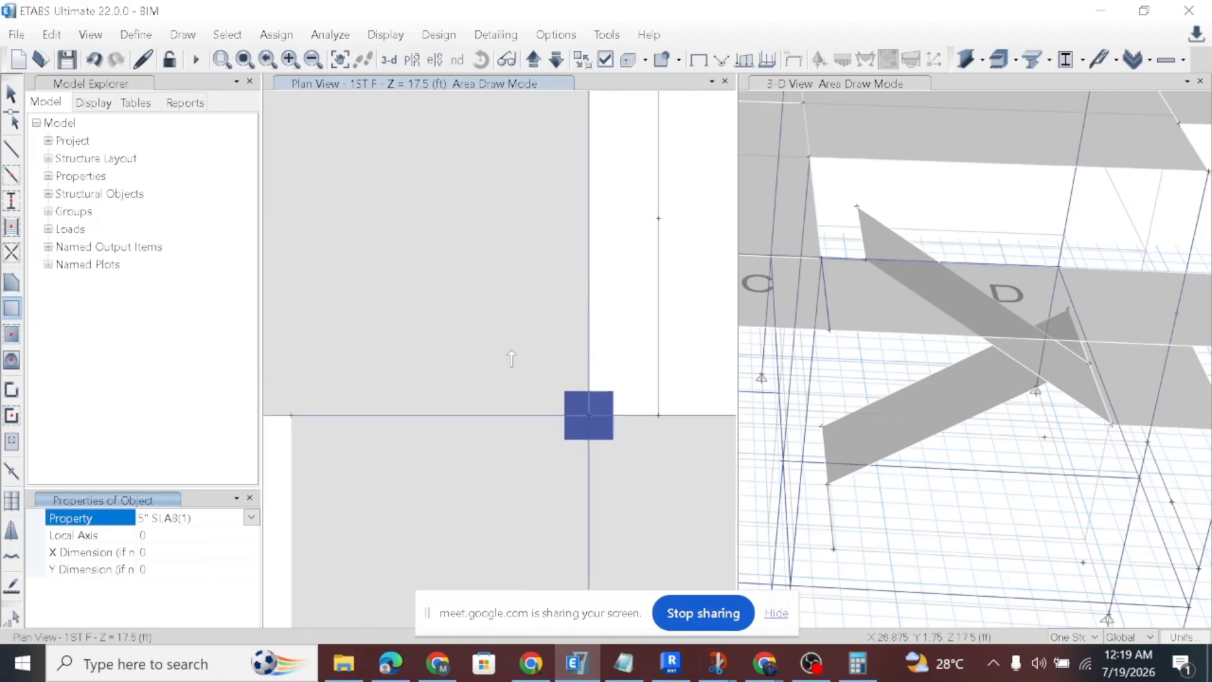
{"action": "scroll", "coordinate": [536, 265], "scroll_direction": "down", "scroll_amount": 2}
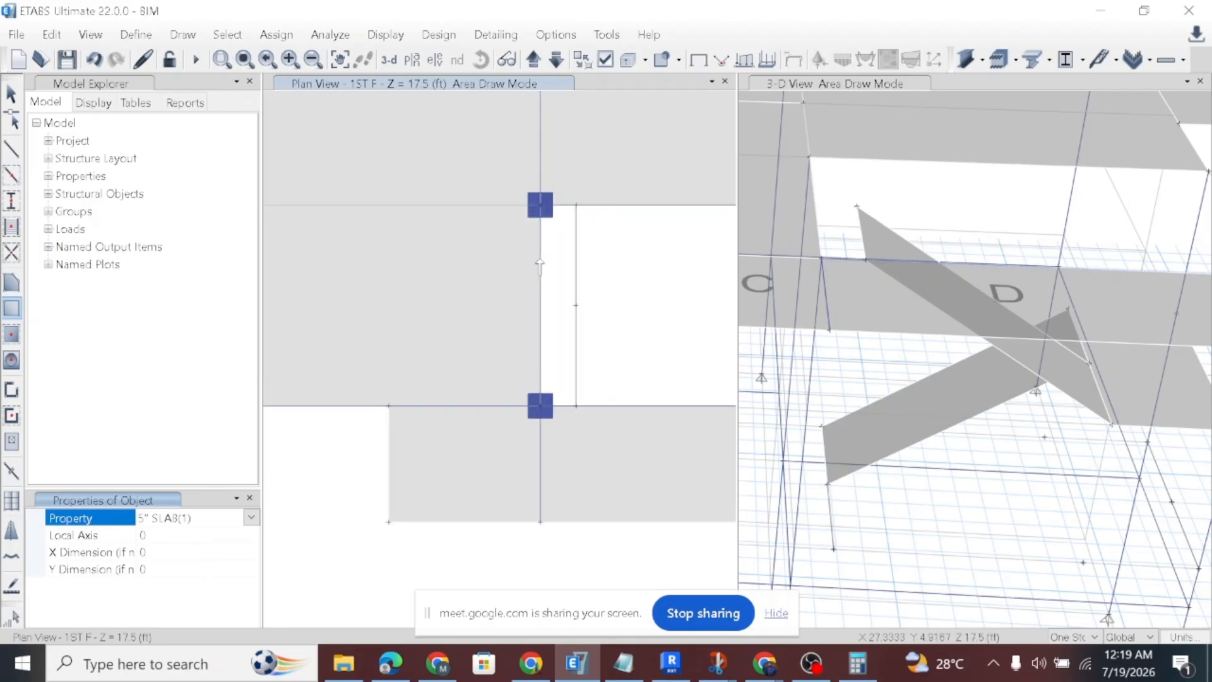
{"action": "left_click", "coordinate": [575, 205]}
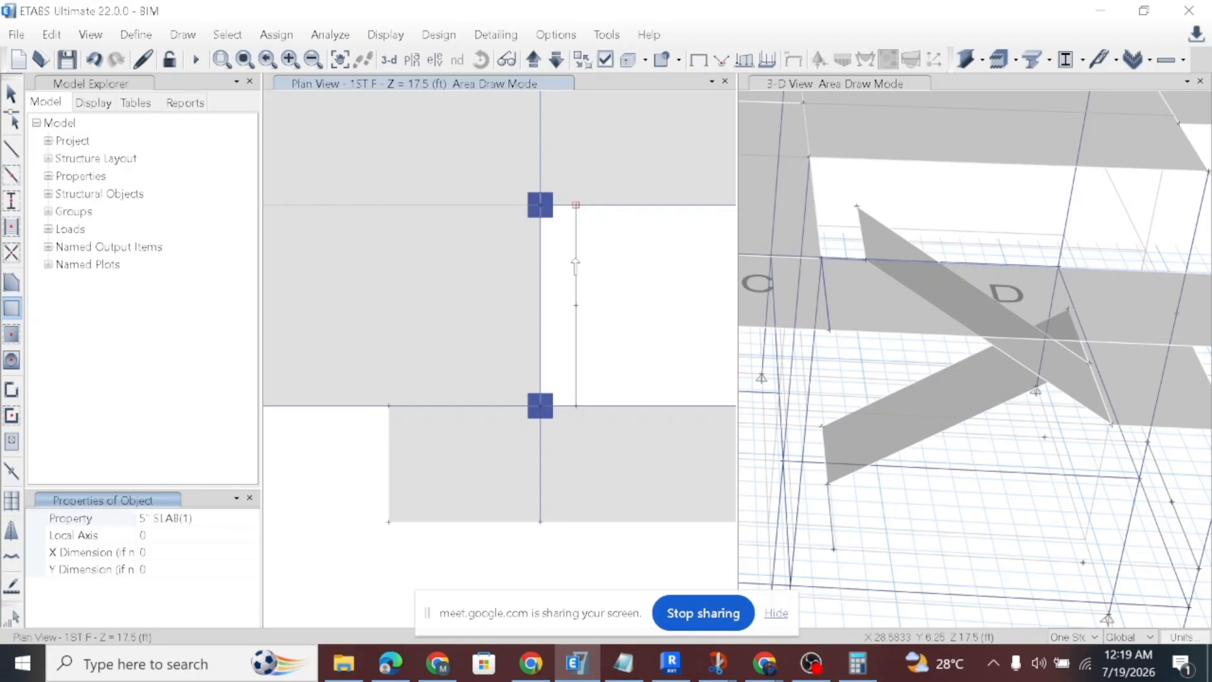
{"action": "left_click", "coordinate": [541, 409]}
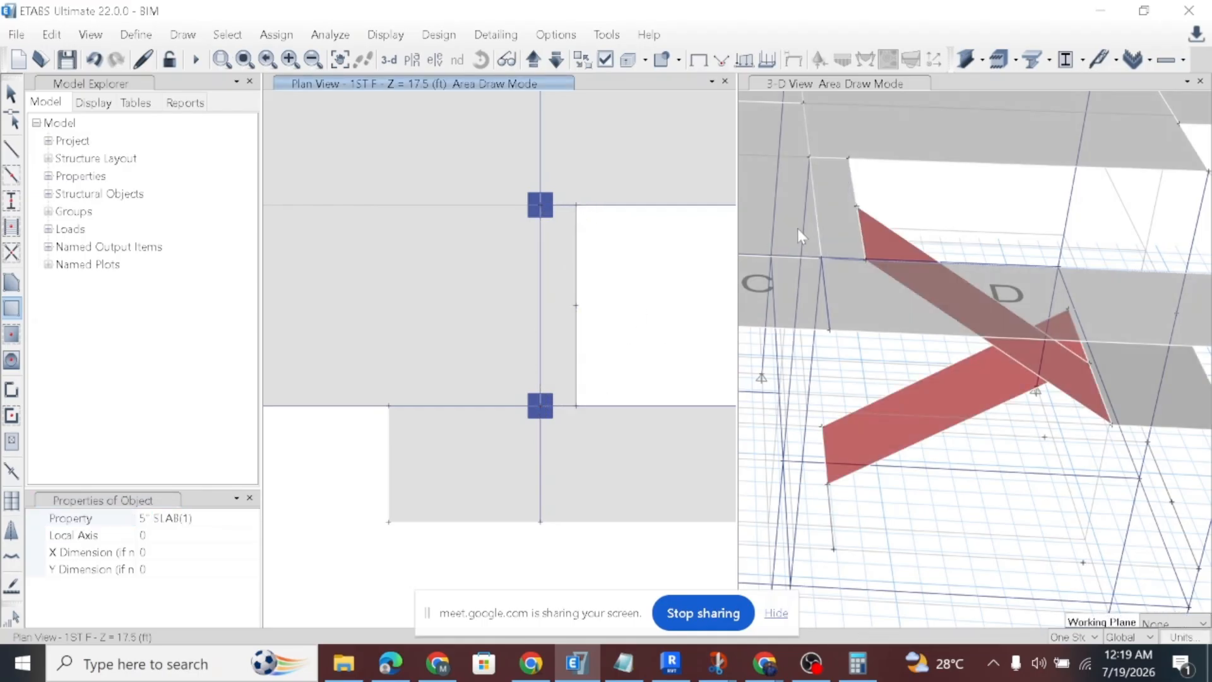
Orbit the whole building in the 3-D view to inspect the stair flights and the floor slabs.
{"action": "scroll", "coordinate": [943, 334], "scroll_direction": "down", "scroll_amount": 5}
{"action": "left_click", "coordinate": [787, 82]}
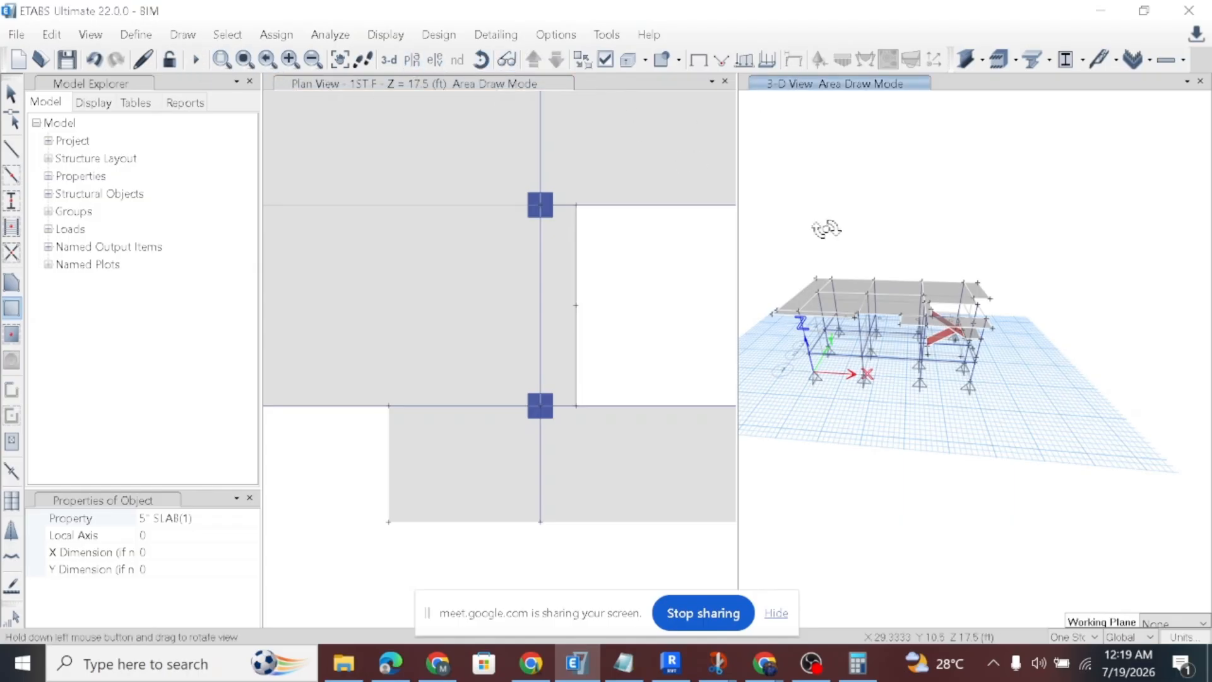
{"action": "right_click", "coordinate": [858, 268]}
{"action": "left_click", "coordinate": [480, 60]}
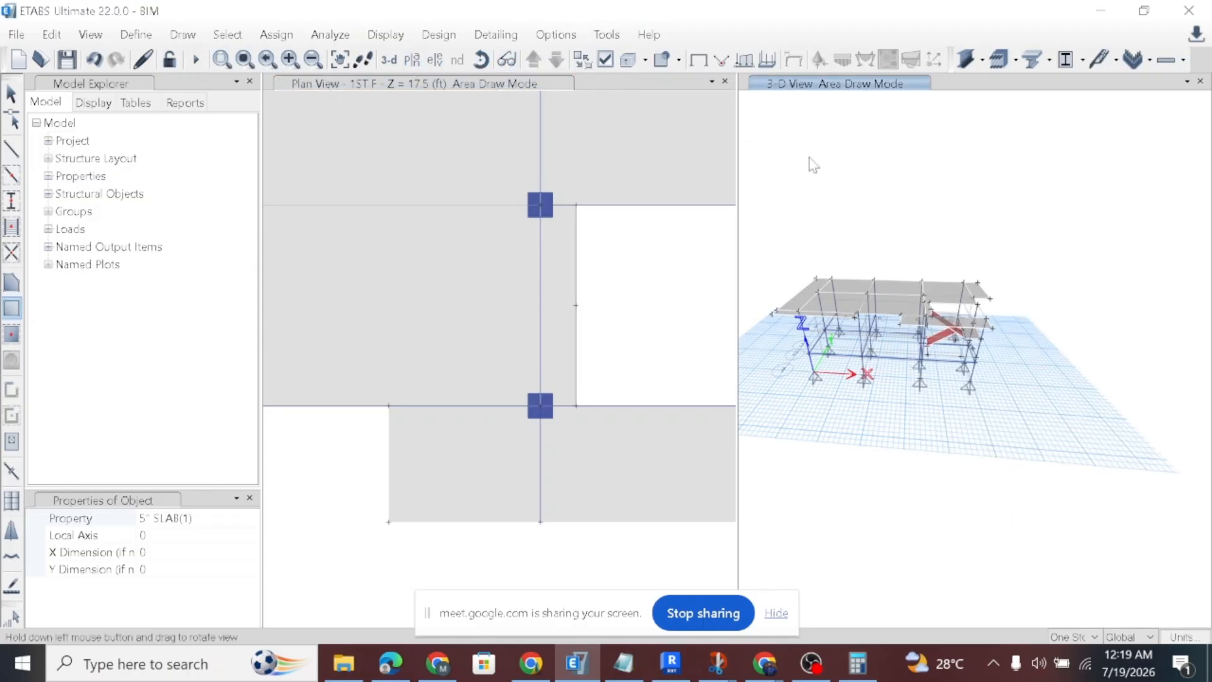
{"action": "left_click_drag", "start_coordinate": [852, 303], "coordinate": [982, 371]}
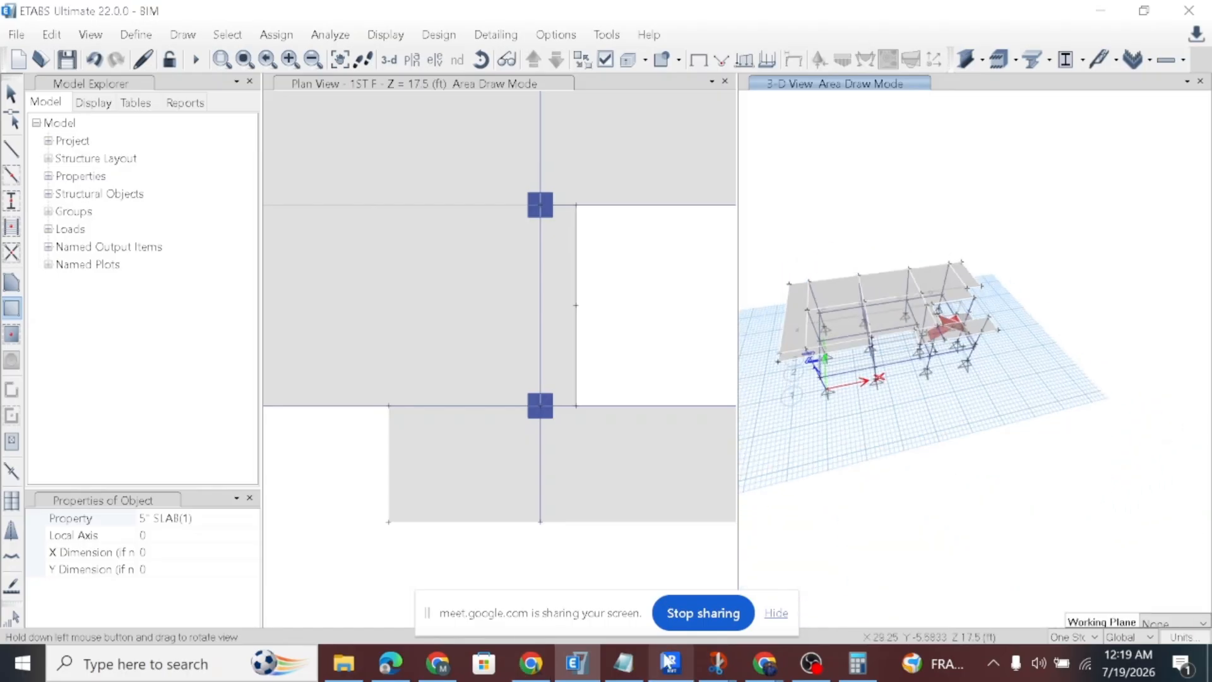
Check Step 4, Stair Drawing, Live Load & FF Load Assign, in bim etabs.txt in Notepad, and return to the 1ST F plan in ETABS.
{"action": "left_click", "coordinate": [623, 662]}
{"action": "double_click", "coordinate": [366, 132]}
{"action": "left_click_drag", "start_coordinate": [382, 132], "coordinate": [557, 133]}
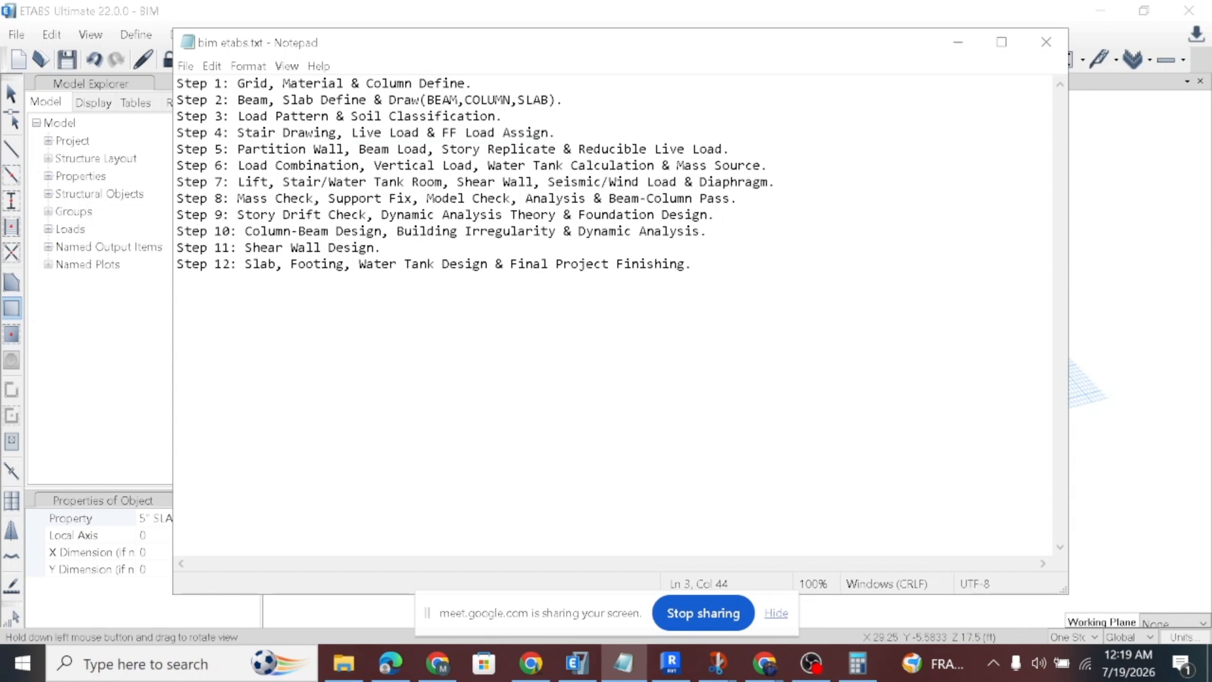
{"action": "left_click", "coordinate": [576, 663]}
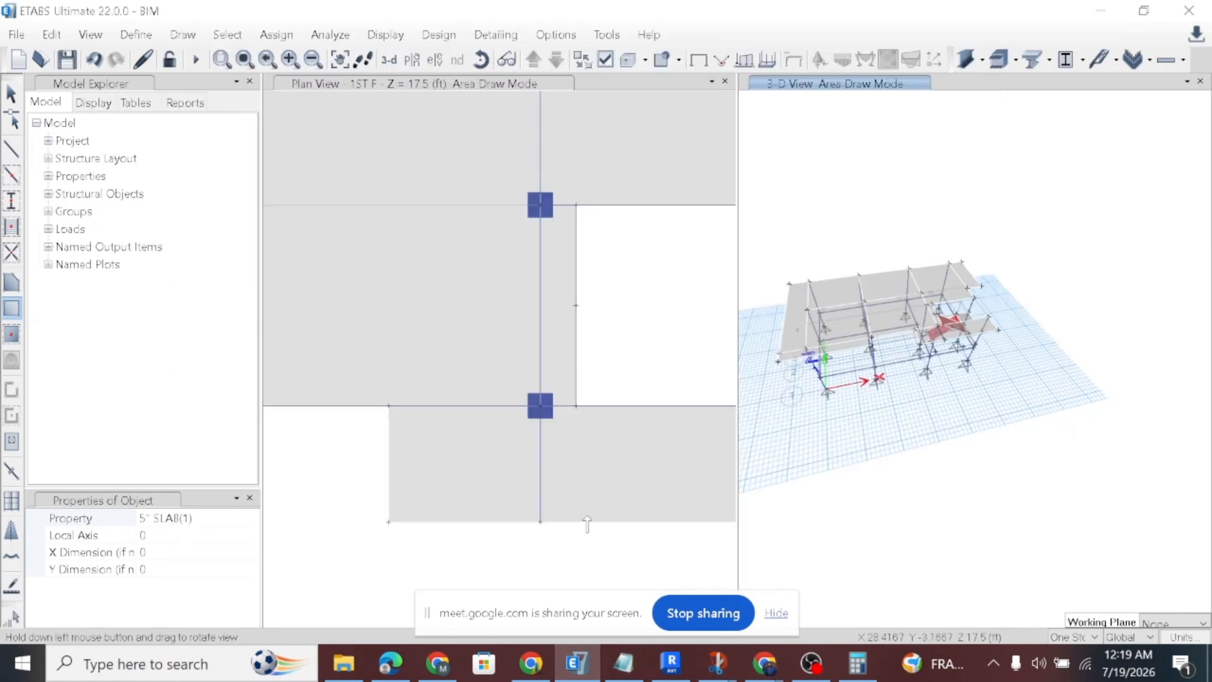
{"action": "scroll", "coordinate": [573, 479], "scroll_direction": "down", "scroll_amount": 2}
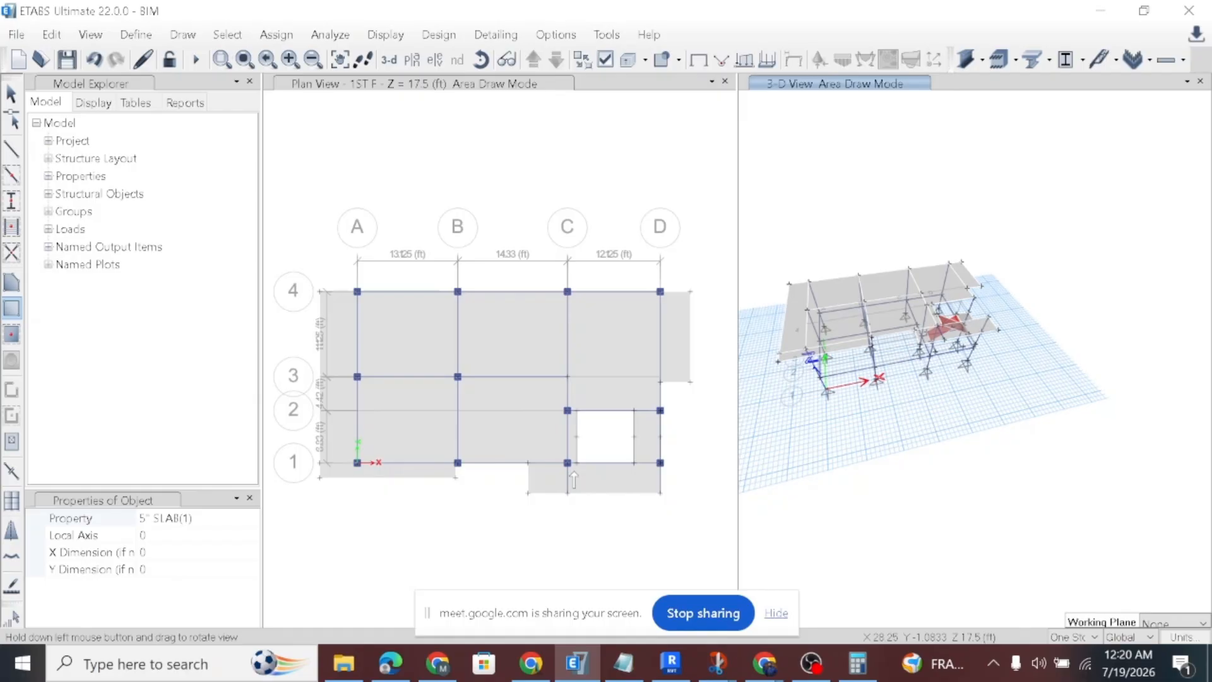
Switch to Etabs note 2.pdf in Edge and find the CLASS 5 Minimum Uniformly Distributed Live Loads table on page 17.
{"action": "left_click", "coordinate": [390, 663]}
{"action": "scroll", "coordinate": [477, 454], "scroll_direction": "up", "scroll_amount": 5}
{"action": "scroll", "coordinate": [475, 456], "scroll_direction": "up", "scroll_amount": 10}
{"action": "scroll", "coordinate": [478, 456], "scroll_direction": "down", "scroll_amount": 5}
{"action": "scroll", "coordinate": [478, 455], "scroll_direction": "down", "scroll_amount": 12}
{"action": "scroll", "coordinate": [477, 466], "scroll_direction": "down", "scroll_amount": 8}
{"action": "scroll", "coordinate": [490, 450], "scroll_direction": "down", "scroll_amount": 3, "text": "ctrl"}
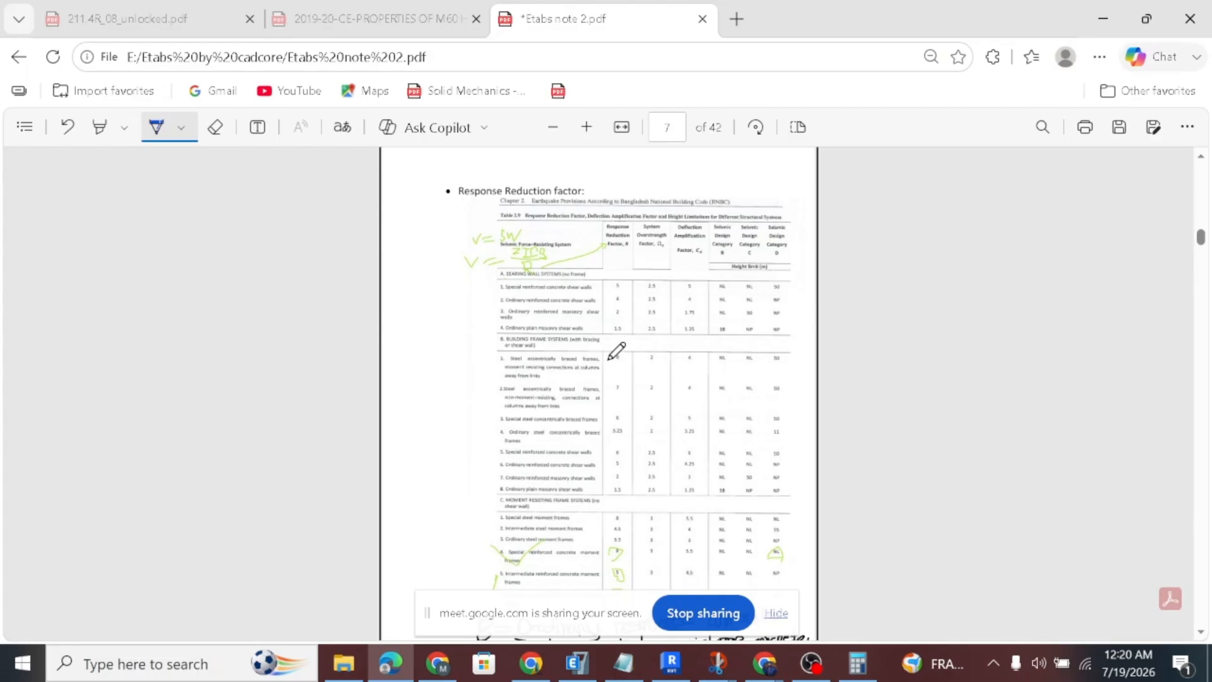
{"action": "scroll", "coordinate": [618, 355], "scroll_direction": "down", "scroll_amount": 15}
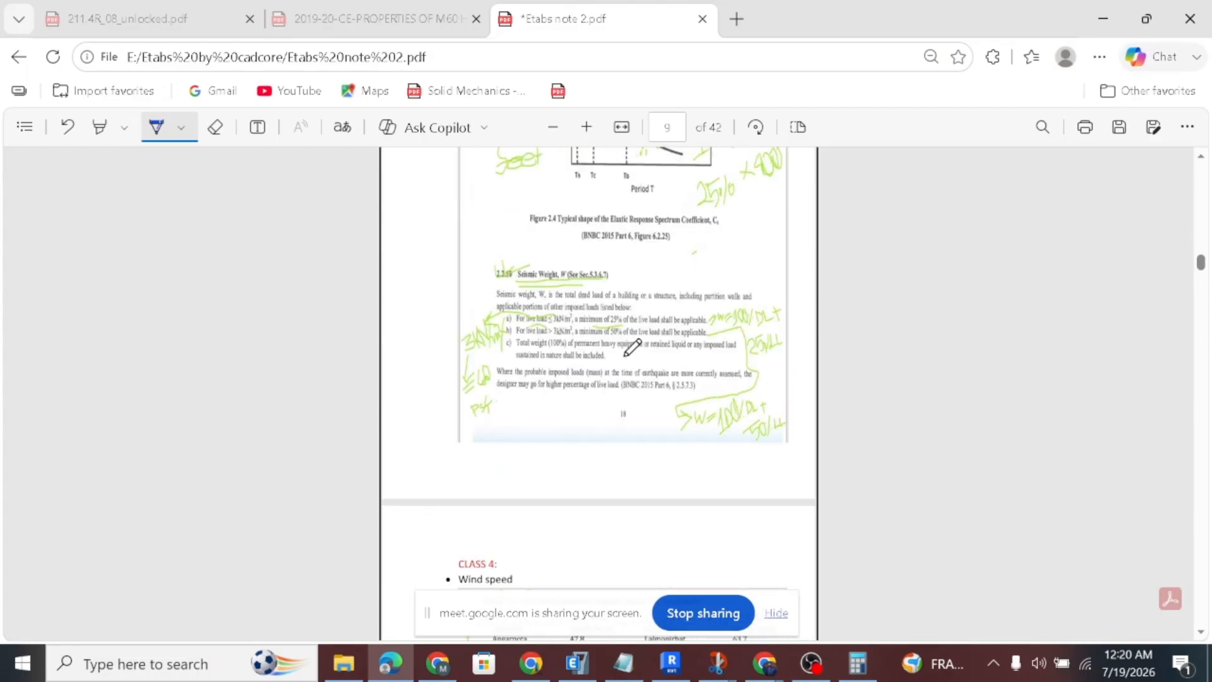
{"action": "scroll", "coordinate": [632, 345], "scroll_direction": "down", "scroll_amount": 20}
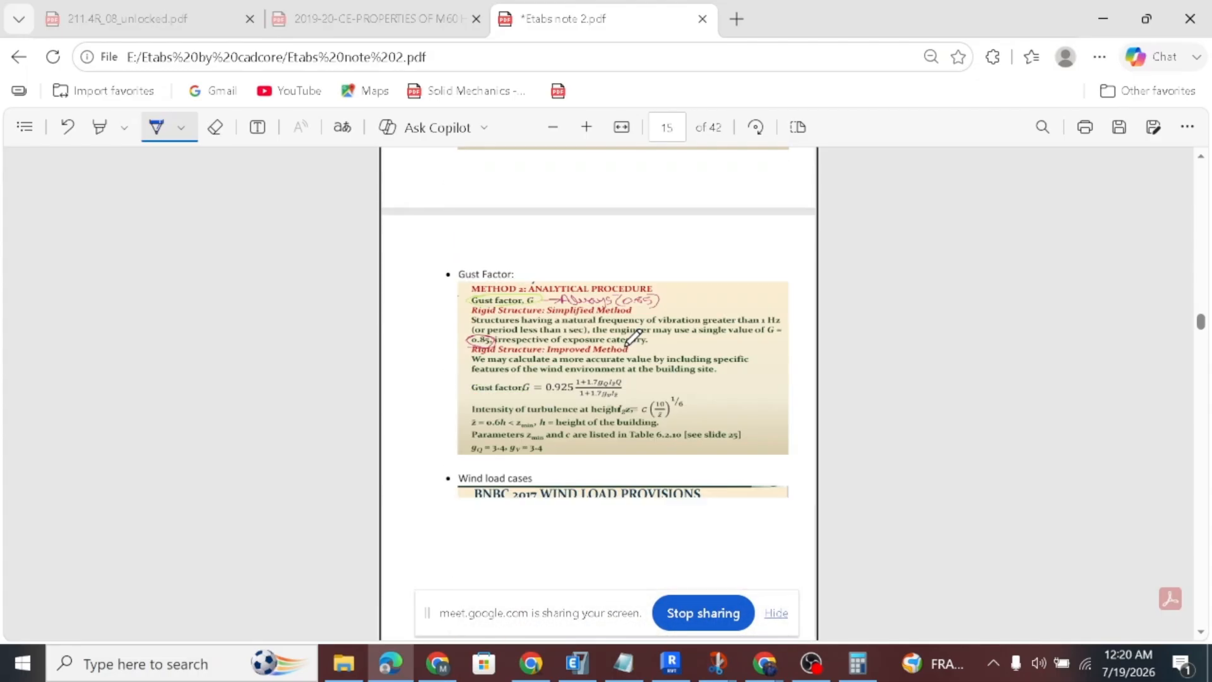
{"action": "scroll", "coordinate": [620, 355], "scroll_direction": "down", "scroll_amount": 15}
{"action": "scroll", "coordinate": [625, 344], "scroll_direction": "up", "scroll_amount": 3}
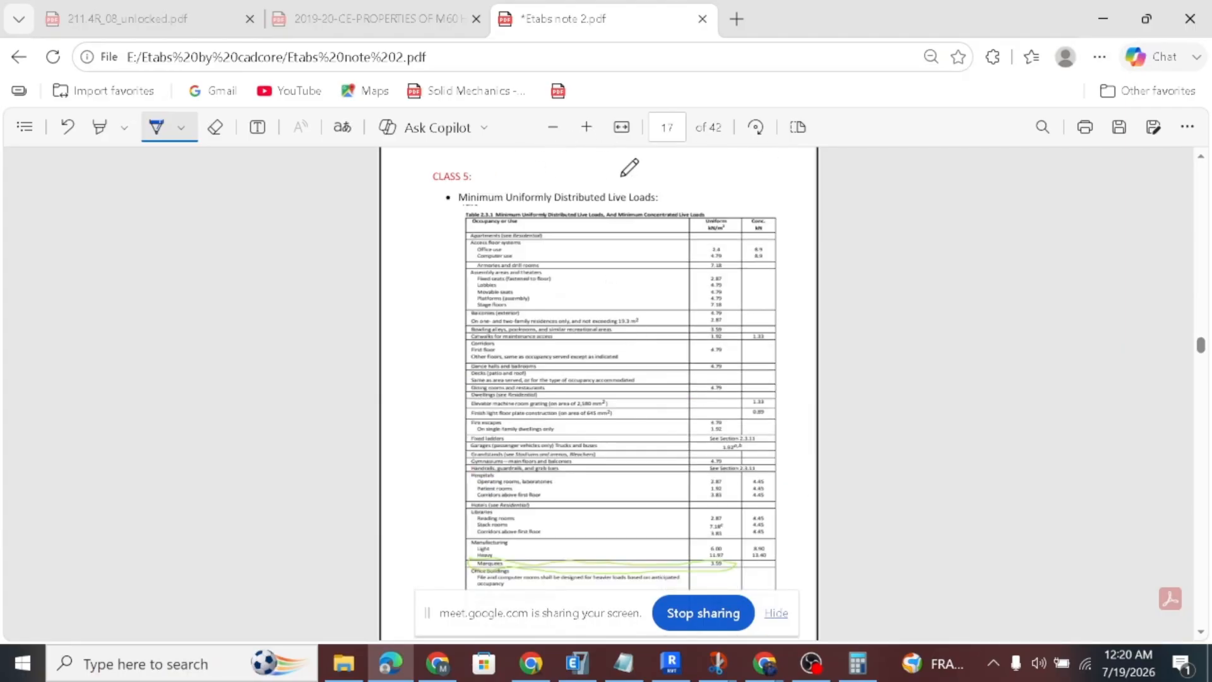
Enlarge Table 2.3.1, read through its occupancies, and circle the Conc. kN column heading with the pen.
{"action": "left_click", "coordinate": [586, 127]}
{"action": "left_click", "coordinate": [587, 127]}
{"action": "scroll", "coordinate": [582, 421], "scroll_direction": "down", "scroll_amount": 5}
{"action": "scroll", "coordinate": [568, 413], "scroll_direction": "down", "scroll_amount": 2}
{"action": "scroll", "coordinate": [541, 405], "scroll_direction": "up", "scroll_amount": 2}
{"action": "scroll", "coordinate": [644, 404], "scroll_direction": "up", "scroll_amount": 2}
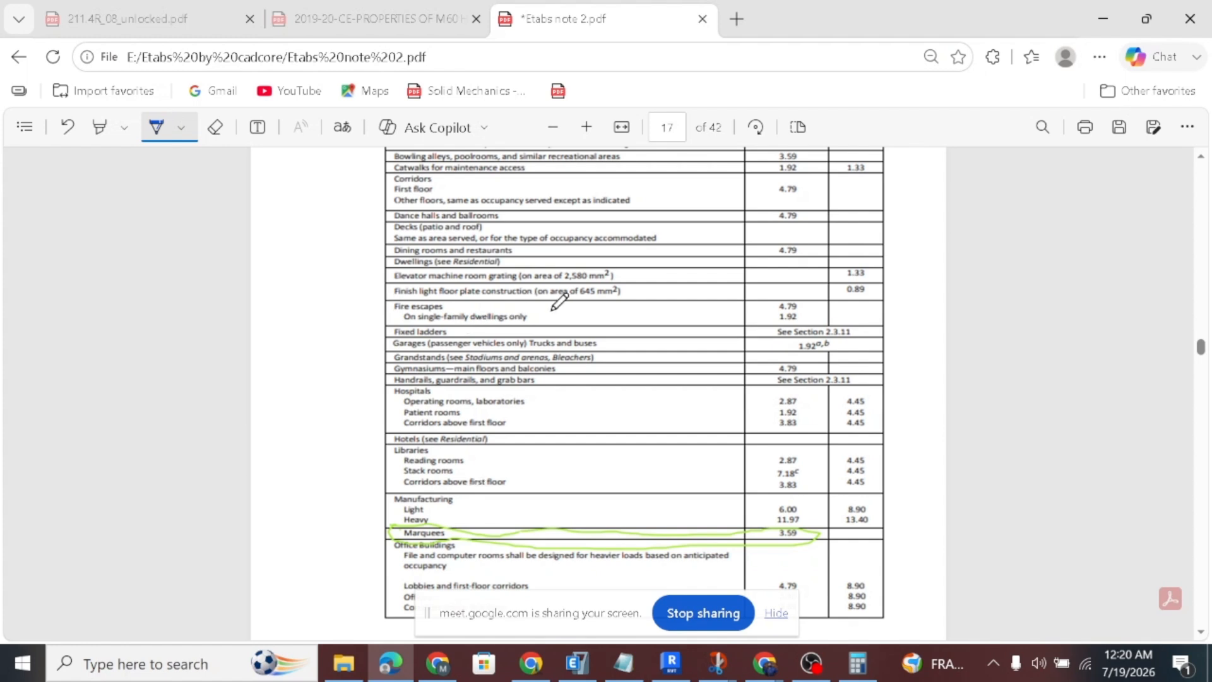
{"action": "scroll", "coordinate": [847, 331], "scroll_direction": "up", "scroll_amount": 5}
{"action": "mouse_move", "coordinate": [840, 262]}
{"action": "left_mouse_down"}
{"action": "mouse_move", "coordinate": [875, 278]}
{"action": "mouse_move", "coordinate": [839, 257]}
{"action": "left_mouse_up"}
Mark the Hotels (see Residential) row of Table 2.3.1 with a pen line.
{"action": "scroll", "coordinate": [795, 273], "scroll_direction": "down", "scroll_amount": 3}
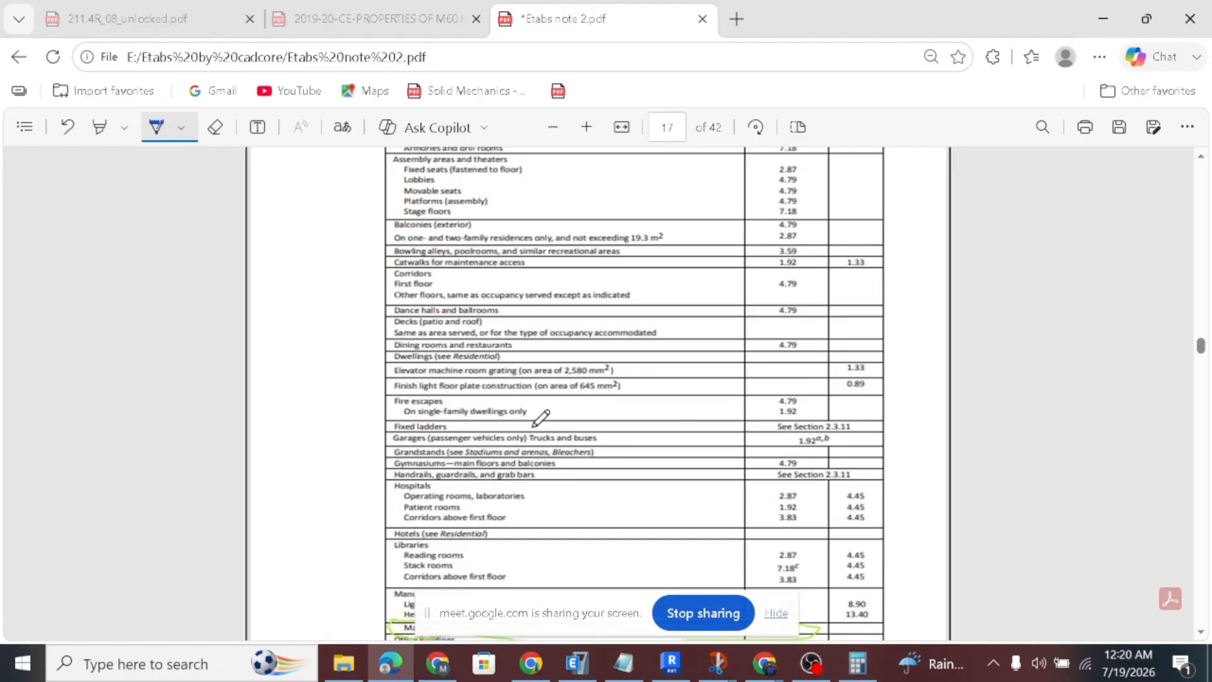
{"action": "scroll", "coordinate": [519, 553], "scroll_direction": "up", "scroll_amount": 3, "text": "ctrl"}
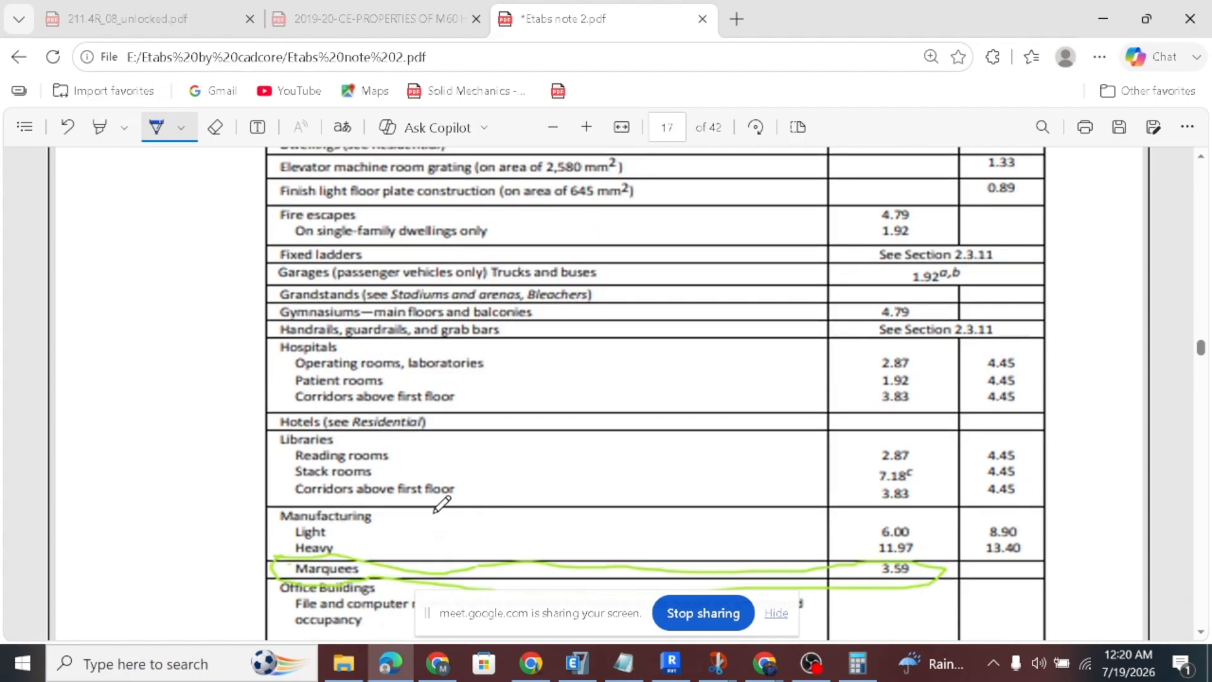
{"action": "left_click_drag", "start_coordinate": [341, 420], "coordinate": [278, 418]}
{"action": "scroll", "coordinate": [315, 465], "scroll_direction": "down", "scroll_amount": 2}
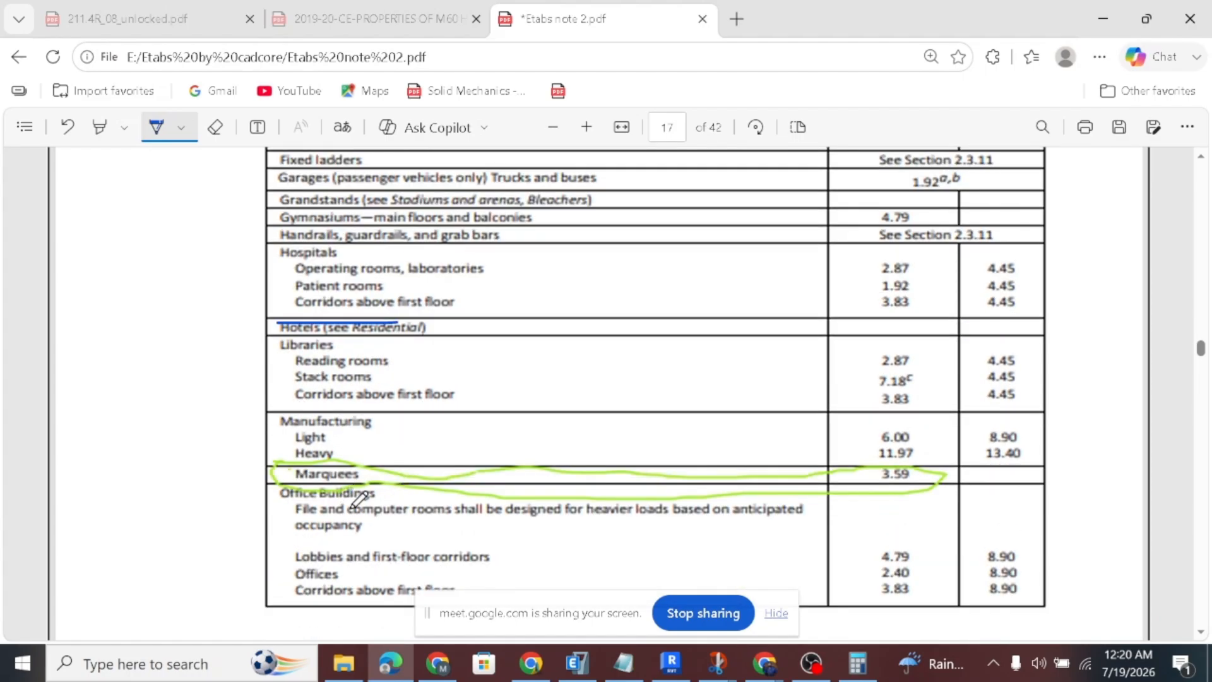
Examine the remaining occupancies of Table 2.3.1 and its continuation on page 18, down to the Residential and Hotels and multifamily houses rows.
{"action": "scroll", "coordinate": [309, 426], "scroll_direction": "up", "scroll_amount": 4}
{"action": "scroll", "coordinate": [310, 426], "scroll_direction": "up", "scroll_amount": 2}
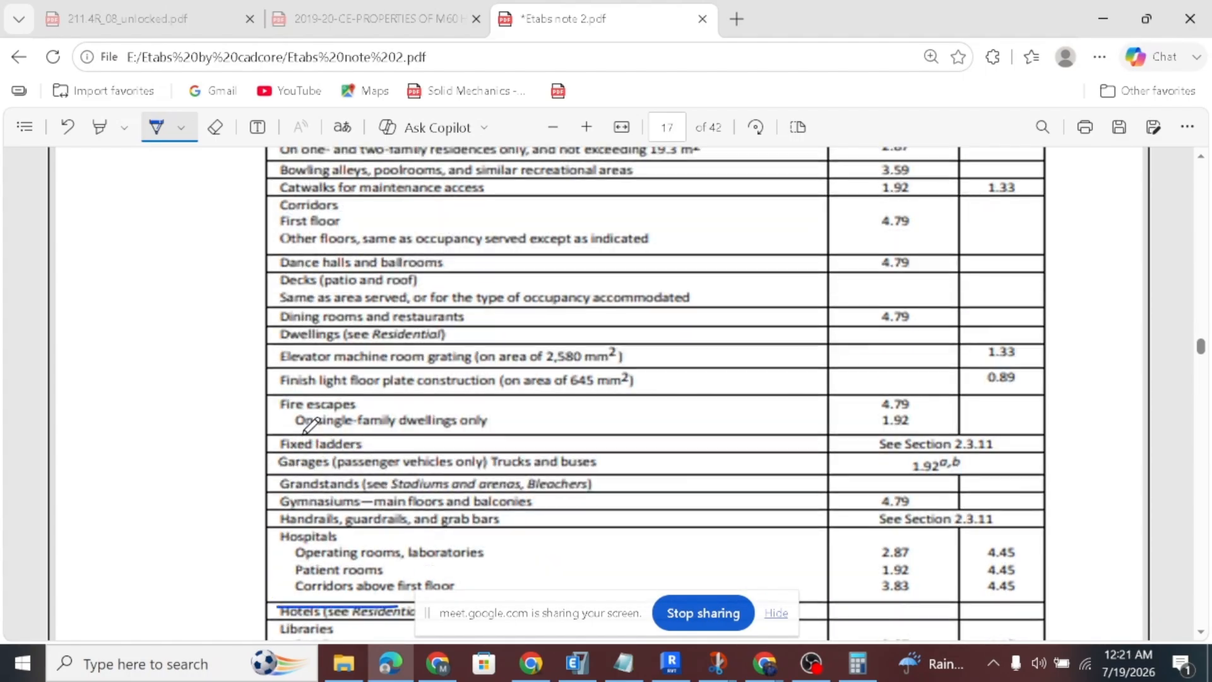
{"action": "scroll", "coordinate": [309, 426], "scroll_direction": "up", "scroll_amount": 7}
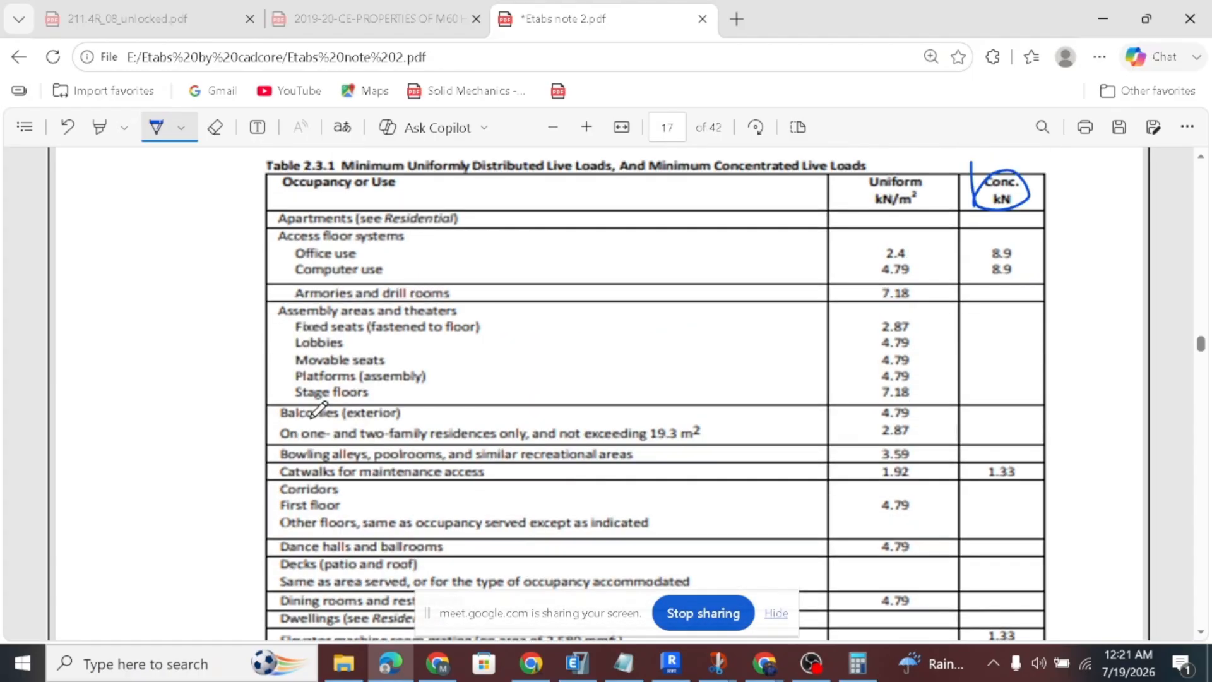
{"action": "scroll", "coordinate": [331, 372], "scroll_direction": "down", "scroll_amount": 4}
{"action": "scroll", "coordinate": [647, 461], "scroll_direction": "down", "scroll_amount": 2}
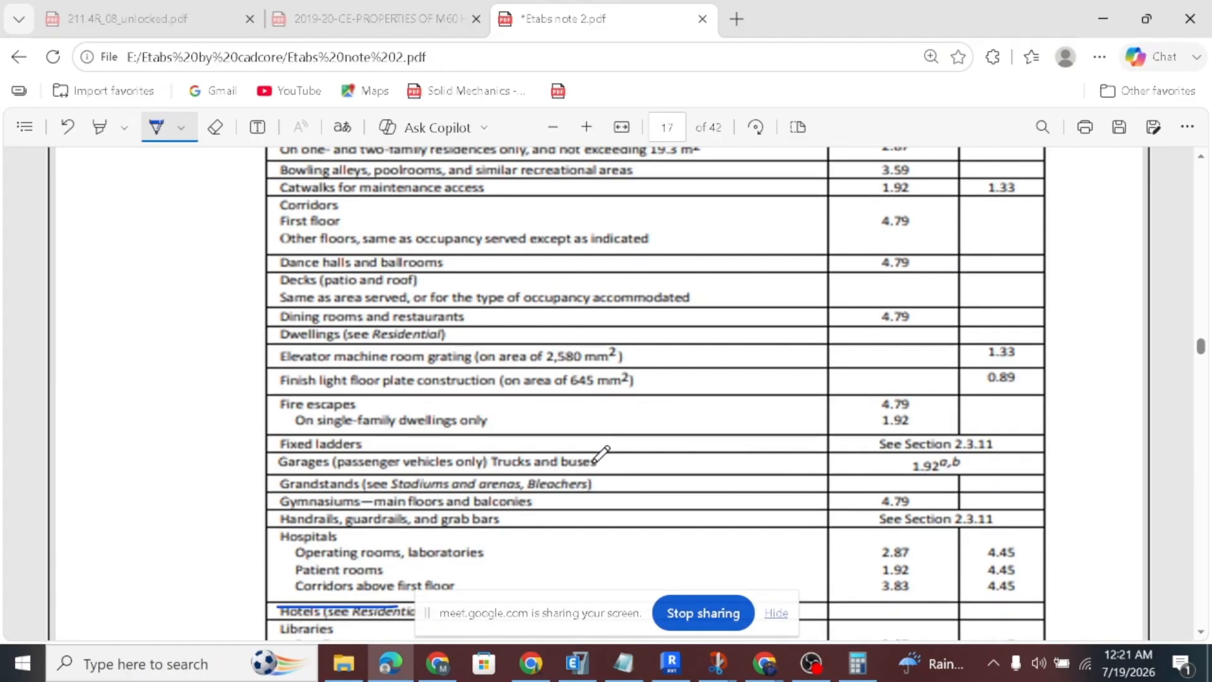
{"action": "scroll", "coordinate": [606, 442], "scroll_direction": "down", "scroll_amount": 2}
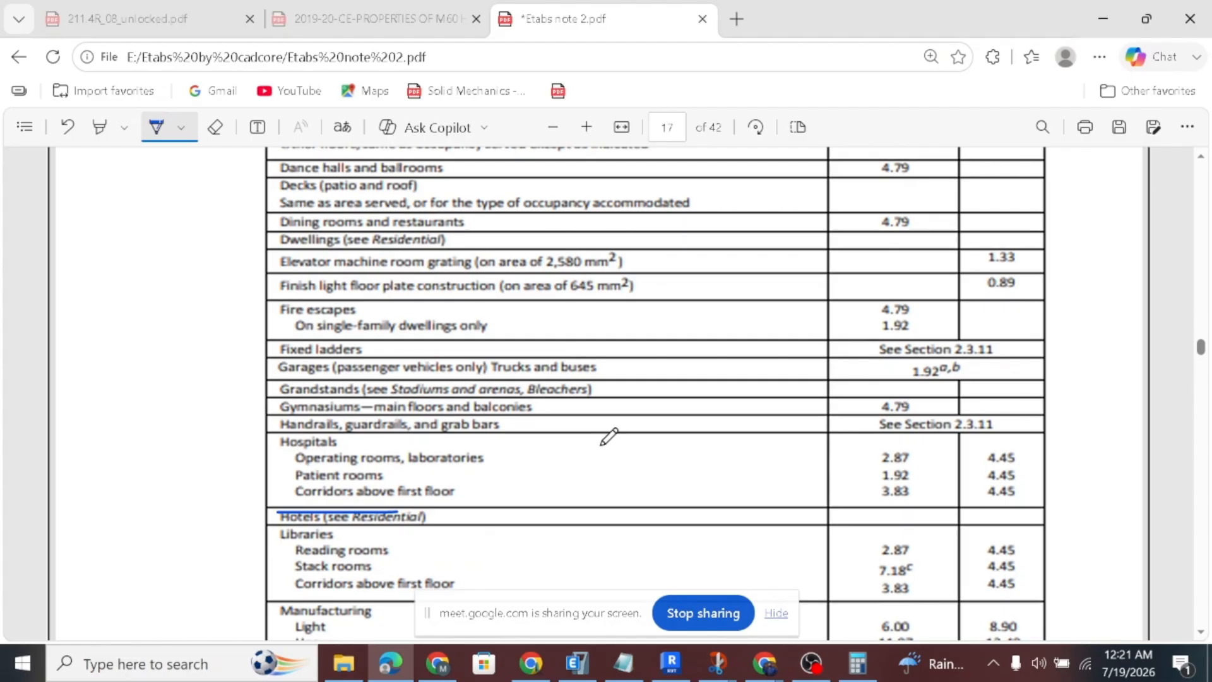
{"action": "scroll", "coordinate": [608, 435], "scroll_direction": "down", "scroll_amount": 2}
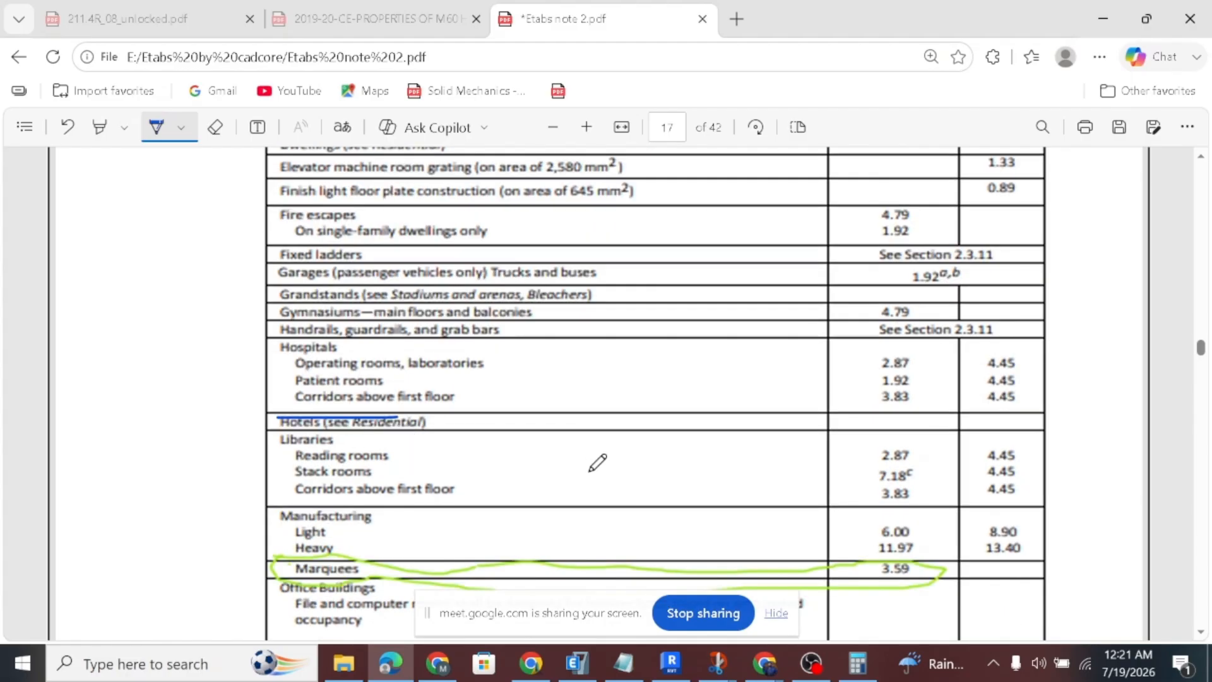
{"action": "scroll", "coordinate": [597, 462], "scroll_direction": "down", "scroll_amount": 15}
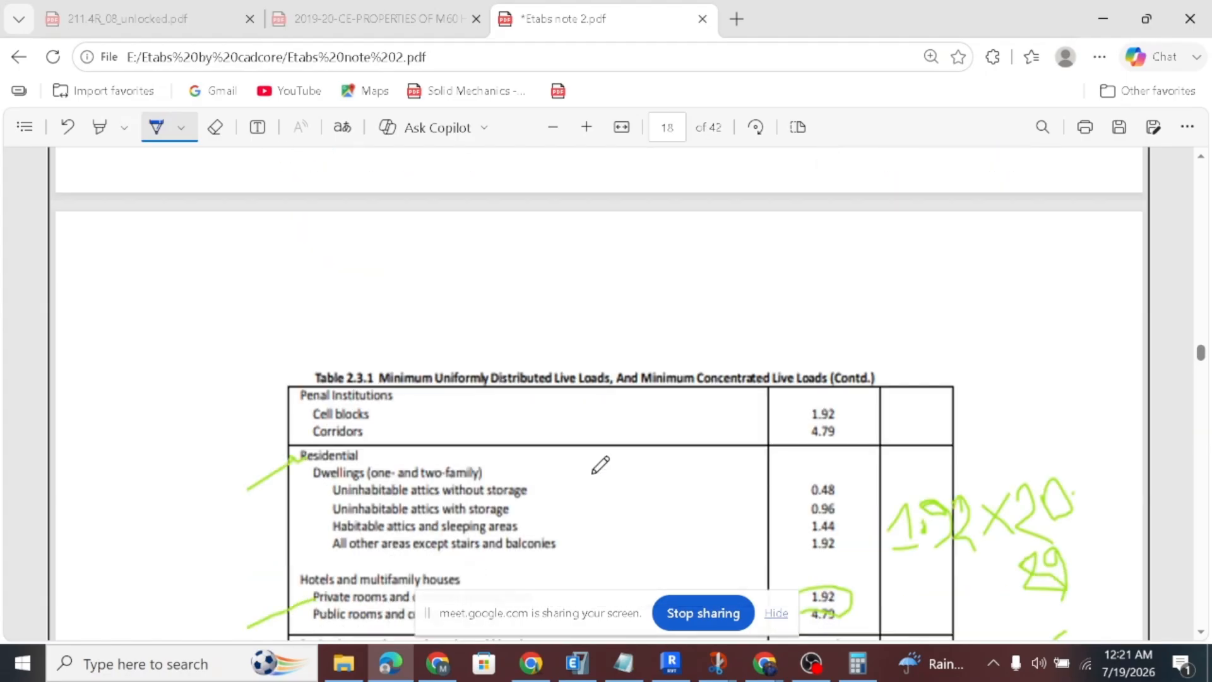
{"action": "scroll", "coordinate": [599, 465], "scroll_direction": "down", "scroll_amount": 9}
{"action": "scroll", "coordinate": [693, 441], "scroll_direction": "up", "scroll_amount": 5}
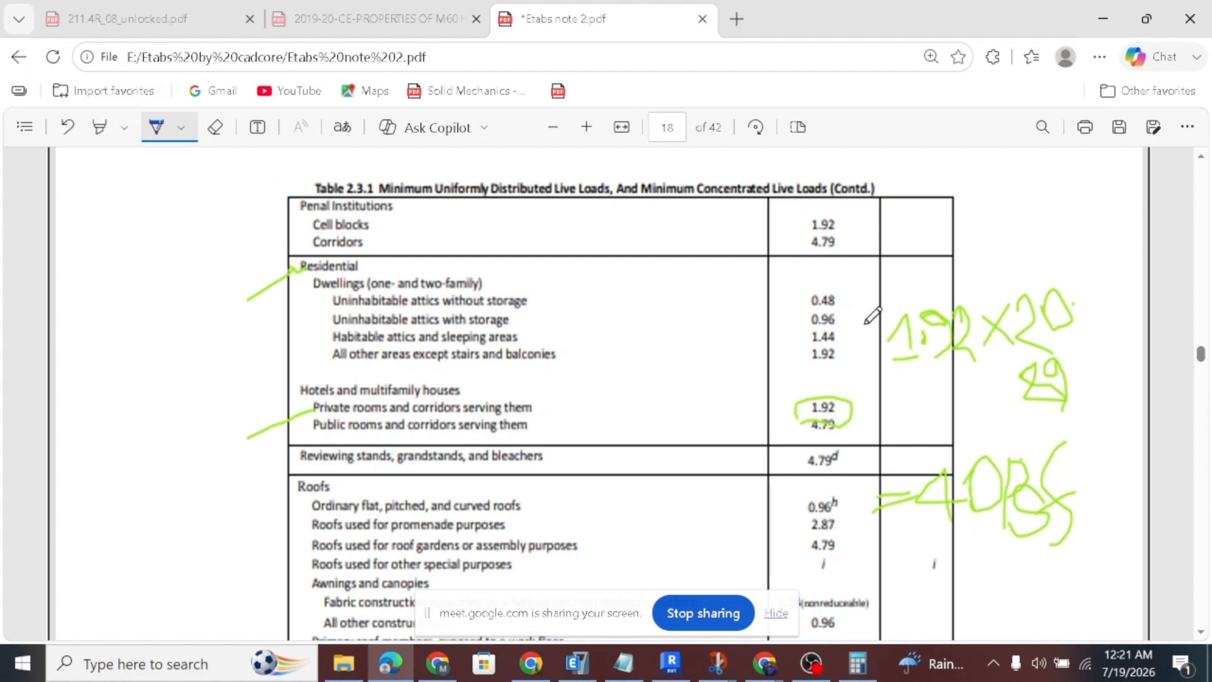
Underline Hotels and multifamily houses and its private-rooms row, circle the 1.92 live load, and underline the handwritten 1.92 conversion.
{"action": "left_click_drag", "start_coordinate": [301, 393], "coordinate": [473, 393]}
{"action": "left_click_drag", "start_coordinate": [351, 409], "coordinate": [542, 424]}
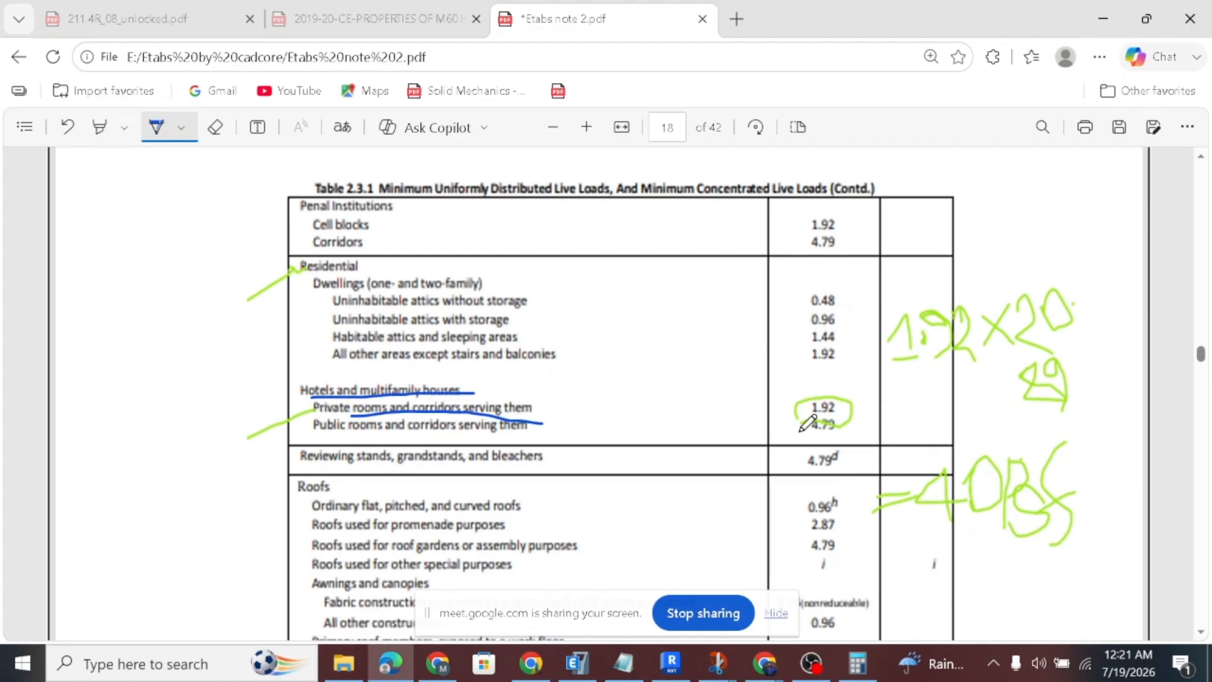
{"action": "mouse_move", "coordinate": [810, 401]}
{"action": "left_mouse_down"}
{"action": "mouse_move", "coordinate": [849, 388]}
{"action": "mouse_move", "coordinate": [796, 414]}
{"action": "mouse_move", "coordinate": [1080, 357]}
{"action": "left_mouse_up"}
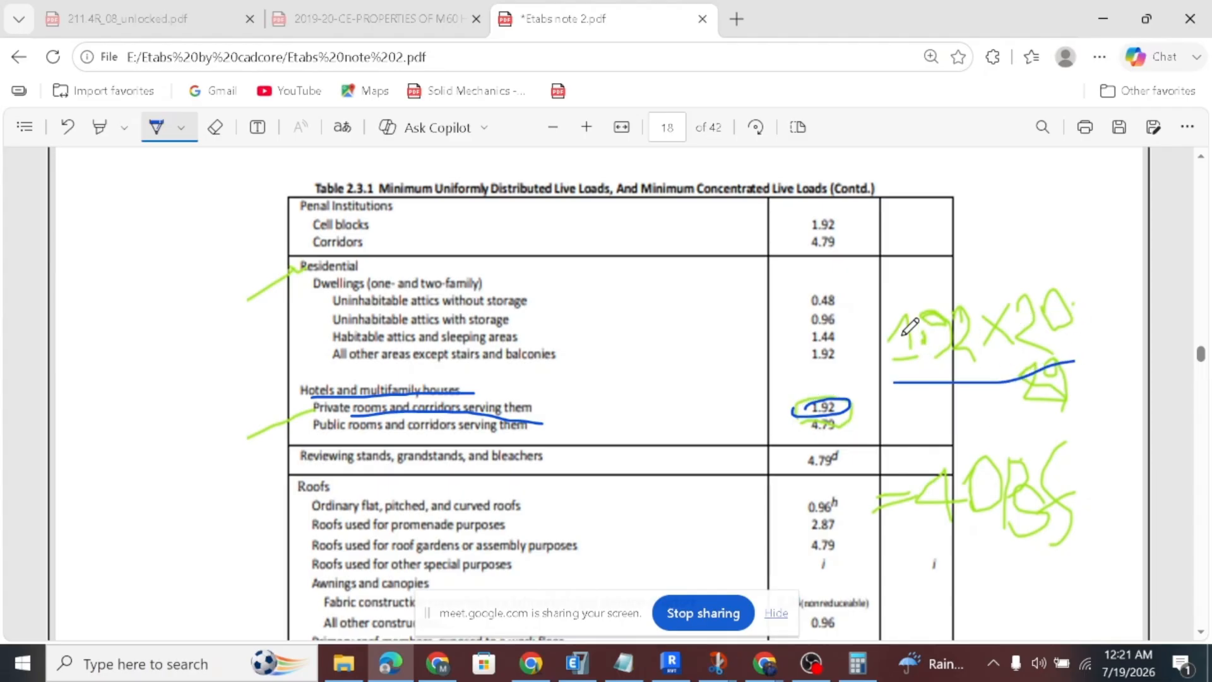
Circle the handwritten 20.89 conversion factor, and circle and underline the 40 PSF result in the page margin.
{"action": "mouse_move", "coordinate": [1003, 445]}
{"action": "left_mouse_down"}
{"action": "mouse_move", "coordinate": [1088, 439]}
{"action": "mouse_move", "coordinate": [1003, 445]}
{"action": "left_mouse_up"}
{"action": "mouse_move", "coordinate": [1009, 315]}
{"action": "left_mouse_down"}
{"action": "mouse_move", "coordinate": [1008, 300]}
{"action": "mouse_move", "coordinate": [1127, 388]}
{"action": "mouse_move", "coordinate": [1022, 305]}
{"action": "left_mouse_up"}
{"action": "left_click_drag", "start_coordinate": [950, 542], "coordinate": [1053, 521]}
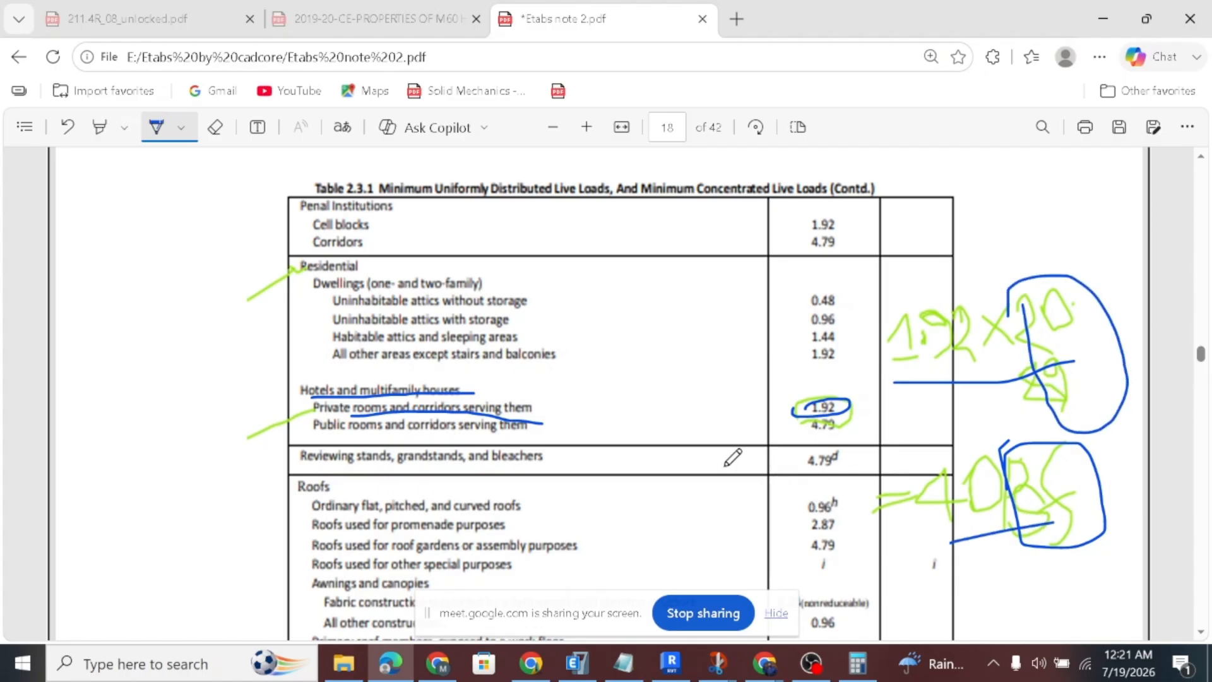
{"action": "mouse_move", "coordinate": [919, 468]}
{"action": "left_mouse_down"}
{"action": "mouse_move", "coordinate": [940, 445]}
{"action": "mouse_move", "coordinate": [896, 477]}
{"action": "mouse_move", "coordinate": [1052, 483]}
{"action": "left_mouse_up"}
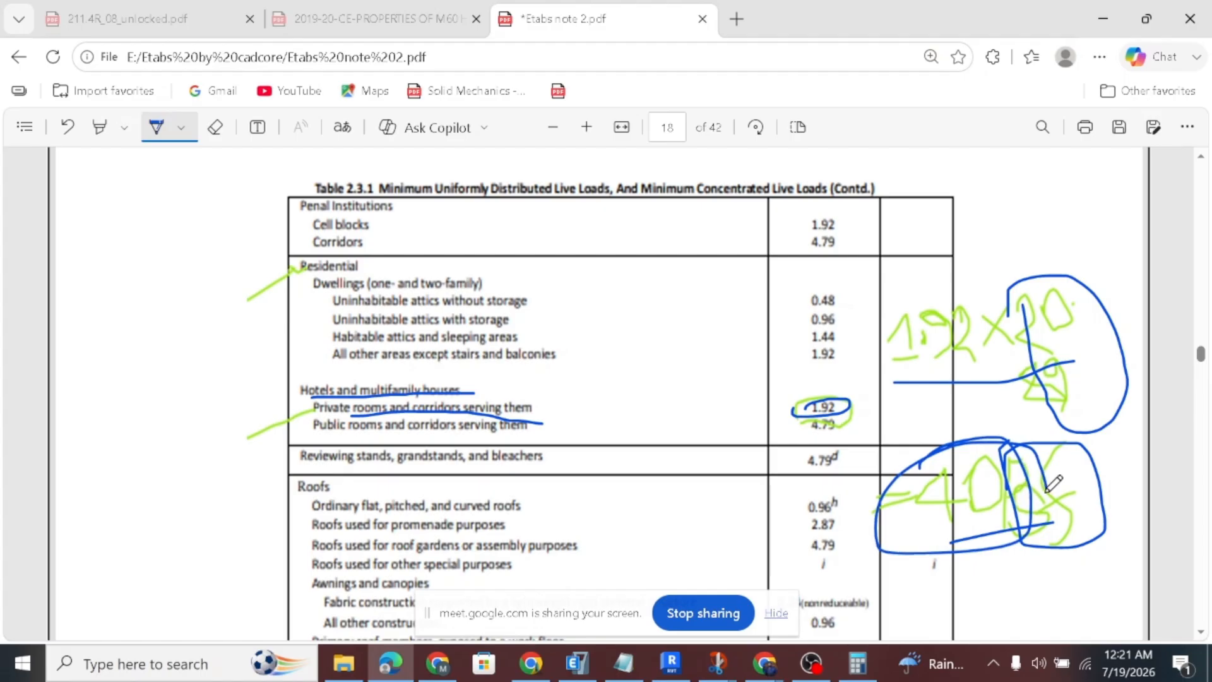
Underline the handwritten 1.92 in the page margin and handwrite LL = 40 beside the Residential rows of Table 2.3.1.
{"action": "left_click_drag", "start_coordinate": [889, 366], "coordinate": [962, 365]}
{"action": "left_click_drag", "start_coordinate": [108, 291], "coordinate": [180, 324]}
{"action": "mouse_move", "coordinate": [156, 264]}
{"action": "left_mouse_down"}
{"action": "mouse_move", "coordinate": [241, 296]}
{"action": "mouse_move", "coordinate": [271, 261]}
{"action": "mouse_move", "coordinate": [303, 265]}
{"action": "left_mouse_up"}
{"action": "mouse_move", "coordinate": [349, 303]}
{"action": "left_mouse_down"}
{"action": "mouse_move", "coordinate": [347, 218]}
{"action": "mouse_move", "coordinate": [354, 252]}
{"action": "left_mouse_up"}
{"action": "mouse_move", "coordinate": [407, 207]}
{"action": "left_mouse_down"}
{"action": "mouse_move", "coordinate": [388, 243]}
{"action": "mouse_move", "coordinate": [415, 260]}
{"action": "left_mouse_up"}
Handwrite FF = 20 below the LL note and underline it with the pen.
{"action": "left_click_drag", "start_coordinate": [130, 385], "coordinate": [204, 405]}
{"action": "mouse_move", "coordinate": [136, 383]}
{"action": "left_mouse_down"}
{"action": "mouse_move", "coordinate": [189, 372]}
{"action": "mouse_move", "coordinate": [183, 474]}
{"action": "left_mouse_up"}
{"action": "left_click_drag", "start_coordinate": [208, 374], "coordinate": [211, 475]}
{"action": "left_click_drag", "start_coordinate": [199, 426], "coordinate": [224, 417]}
{"action": "left_click_drag", "start_coordinate": [200, 382], "coordinate": [272, 355]}
{"action": "left_click_drag", "start_coordinate": [252, 403], "coordinate": [279, 397]}
{"action": "left_click_drag", "start_coordinate": [290, 397], "coordinate": [354, 376]}
{"action": "mouse_move", "coordinate": [283, 441]}
{"action": "left_mouse_down"}
{"action": "mouse_move", "coordinate": [398, 395]}
{"action": "mouse_move", "coordinate": [543, 385]}
{"action": "left_mouse_up"}
{"action": "mouse_move", "coordinate": [495, 339]}
{"action": "left_mouse_down"}
{"action": "mouse_move", "coordinate": [567, 341]}
{"action": "mouse_move", "coordinate": [526, 336]}
{"action": "left_mouse_up"}
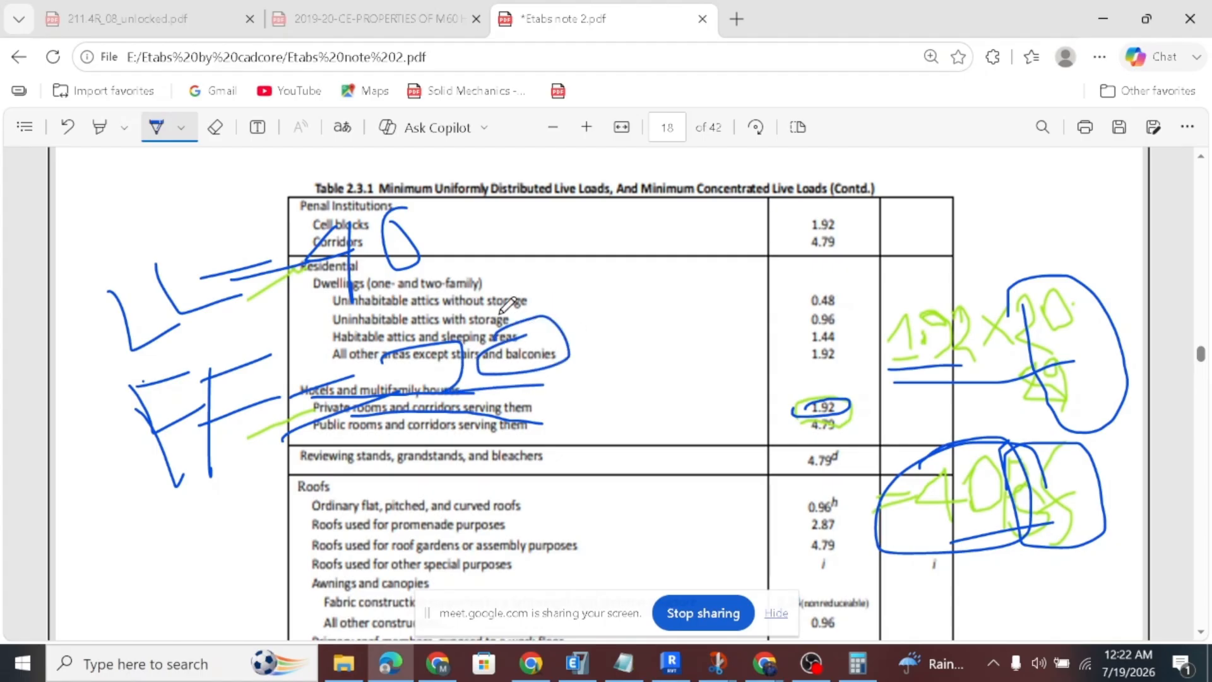
Underline the One- and two-family residences only row under Stairs and exit ways, and the margin calculation 4.79 × 20.89 = 100.
{"action": "scroll", "coordinate": [640, 433], "scroll_direction": "down", "scroll_amount": 12}
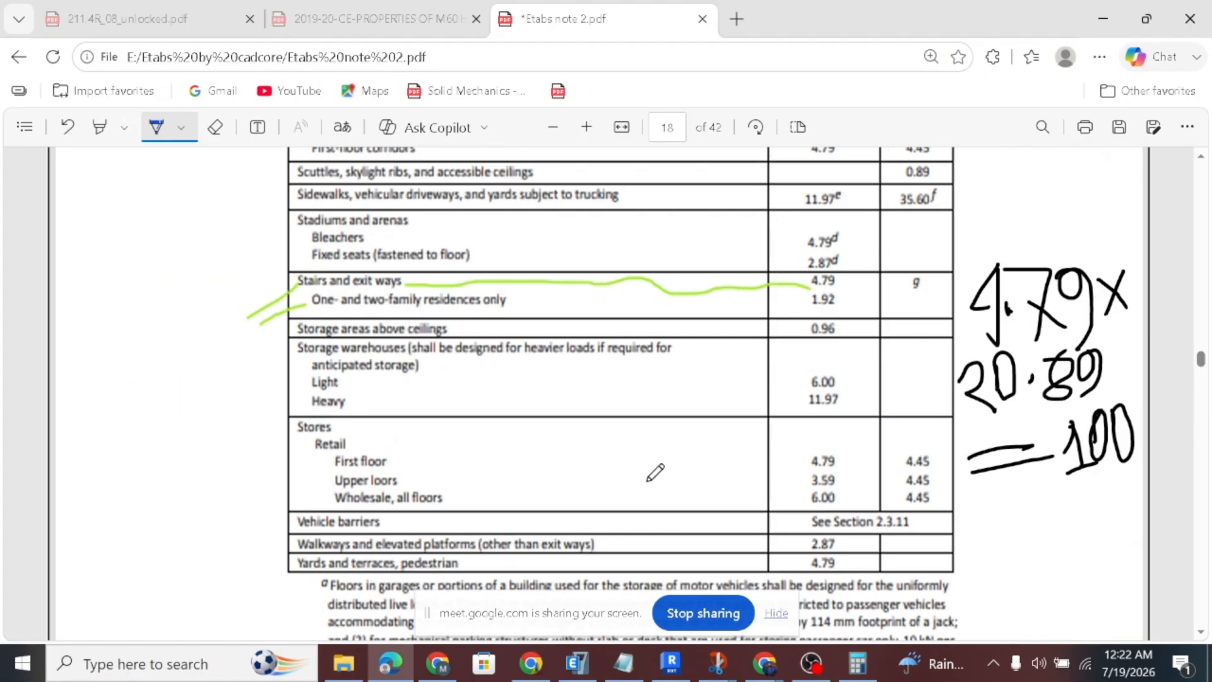
{"action": "left_click_drag", "start_coordinate": [391, 310], "coordinate": [639, 310]}
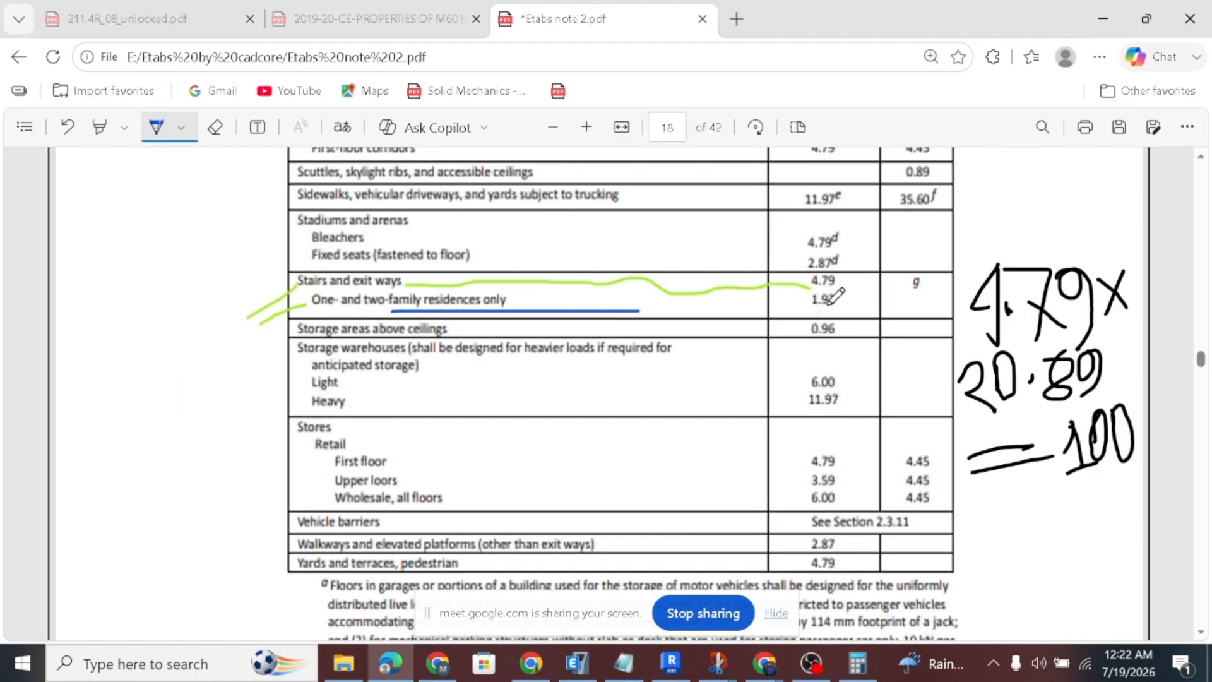
{"action": "left_click_drag", "start_coordinate": [979, 338], "coordinate": [1117, 334]}
{"action": "left_click_drag", "start_coordinate": [1014, 417], "coordinate": [1141, 398]}
{"action": "left_click_drag", "start_coordinate": [1048, 485], "coordinate": [1141, 486]}
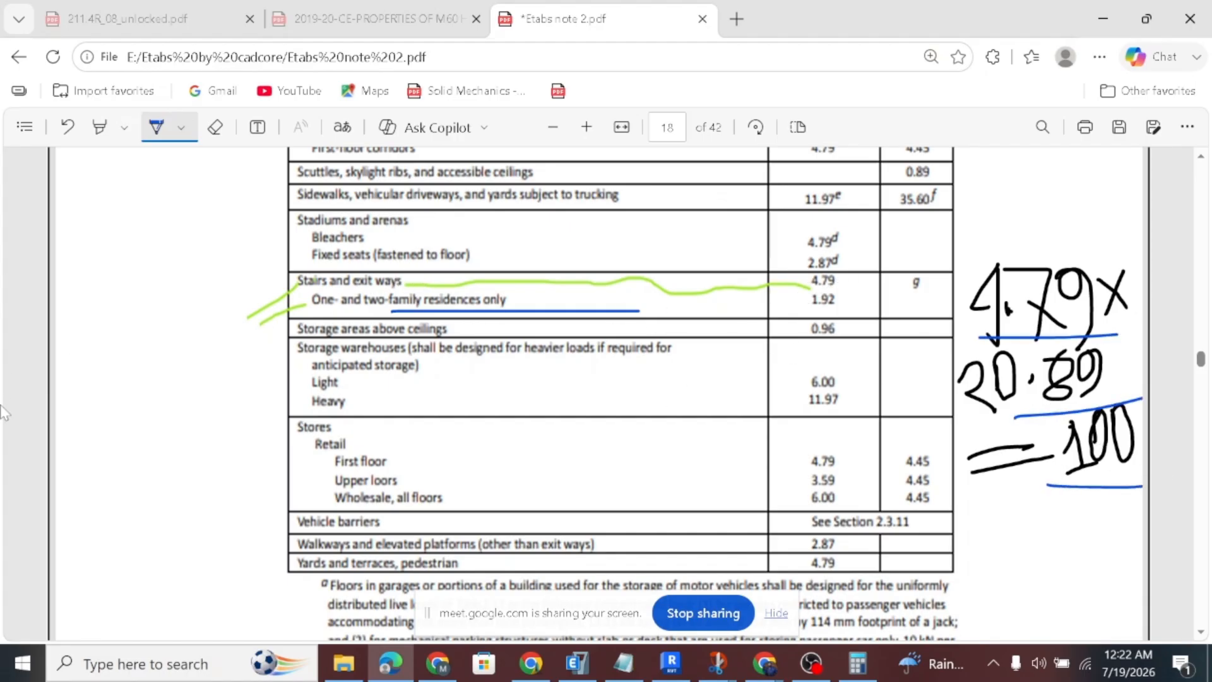
Handwrite Roof = 100 in blue ink across the Stairs and exit ways rows, underlining the equals sign and value.
{"action": "left_click_drag", "start_coordinate": [111, 318], "coordinate": [127, 371]}
{"action": "mouse_move", "coordinate": [108, 307]}
{"action": "left_mouse_down"}
{"action": "mouse_move", "coordinate": [155, 303]}
{"action": "mouse_move", "coordinate": [165, 355]}
{"action": "mouse_move", "coordinate": [185, 359]}
{"action": "left_mouse_up"}
{"action": "left_click_drag", "start_coordinate": [194, 336], "coordinate": [241, 320]}
{"action": "mouse_move", "coordinate": [239, 257]}
{"action": "left_mouse_down"}
{"action": "mouse_move", "coordinate": [263, 347]}
{"action": "mouse_move", "coordinate": [294, 297]}
{"action": "left_mouse_up"}
{"action": "left_click_drag", "start_coordinate": [346, 294], "coordinate": [383, 282]}
{"action": "left_click_drag", "start_coordinate": [335, 314], "coordinate": [437, 278]}
{"action": "mouse_move", "coordinate": [462, 237]}
{"action": "left_mouse_down"}
{"action": "mouse_move", "coordinate": [474, 310]}
{"action": "mouse_move", "coordinate": [427, 262]}
{"action": "left_mouse_up"}
{"action": "left_click_drag", "start_coordinate": [483, 307], "coordinate": [504, 292]}
{"action": "mouse_move", "coordinate": [513, 227]}
{"action": "left_mouse_down"}
{"action": "mouse_move", "coordinate": [498, 278]}
{"action": "mouse_move", "coordinate": [534, 233]}
{"action": "left_mouse_up"}
{"action": "mouse_move", "coordinate": [558, 205]}
{"action": "left_mouse_down"}
{"action": "mouse_move", "coordinate": [546, 246]}
{"action": "mouse_move", "coordinate": [561, 205]}
{"action": "left_mouse_up"}
{"action": "left_click_drag", "start_coordinate": [587, 202], "coordinate": [601, 232]}
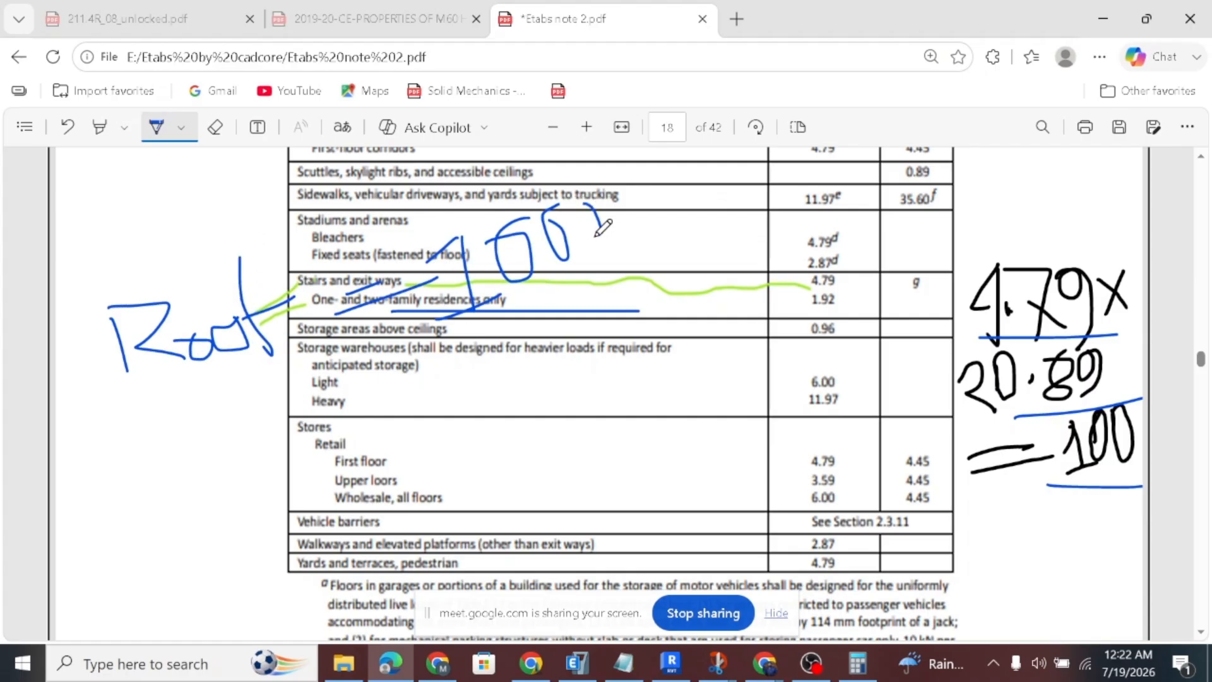
Switch to ETABS and inspect the red stair slabs and surrounding floor slabs in the 3-D view.
{"action": "left_click", "coordinate": [576, 663]}
{"action": "scroll", "coordinate": [949, 328], "scroll_direction": "up", "scroll_amount": 5}
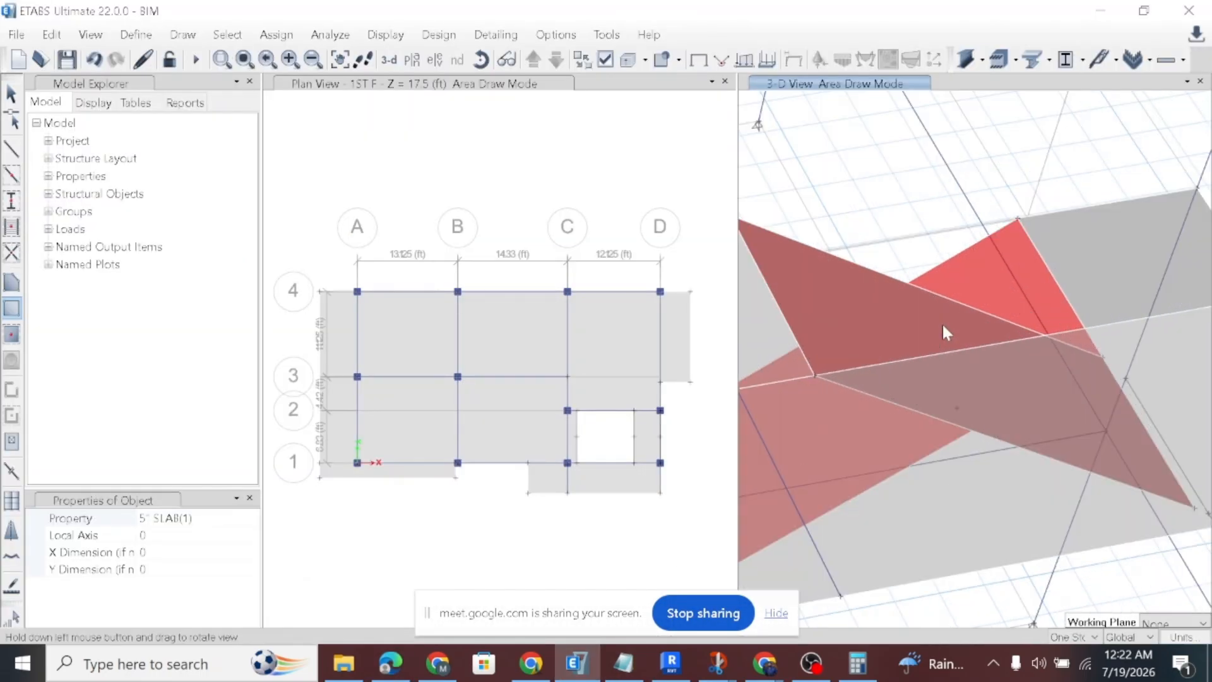
{"action": "scroll", "coordinate": [937, 343], "scroll_direction": "down", "scroll_amount": 5}
{"action": "mouse_move", "coordinate": [650, 670]}
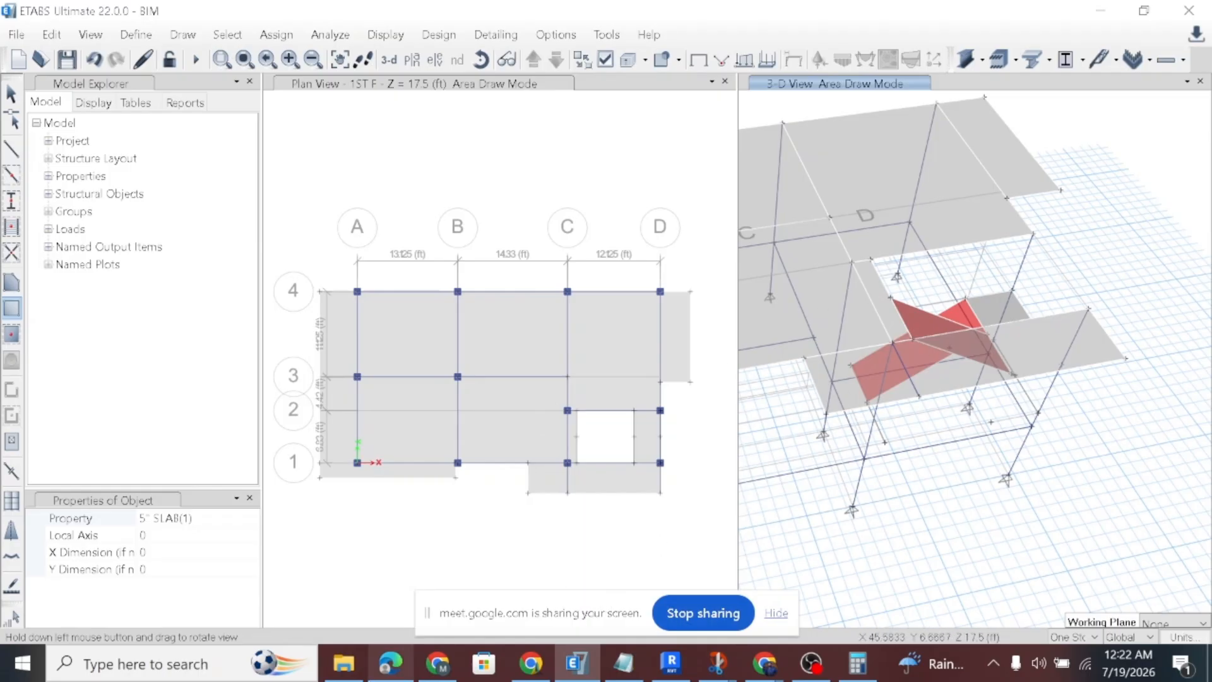
Return to the PDF notes in Edge, then underline and circle the handwritten Roof = 100 note.
{"action": "left_click", "coordinate": [390, 662]}
{"action": "mouse_move", "coordinate": [76, 401]}
{"action": "left_mouse_down"}
{"action": "mouse_move", "coordinate": [303, 211]}
{"action": "mouse_move", "coordinate": [154, 356]}
{"action": "left_mouse_up"}
{"action": "mouse_move", "coordinate": [530, 662]}
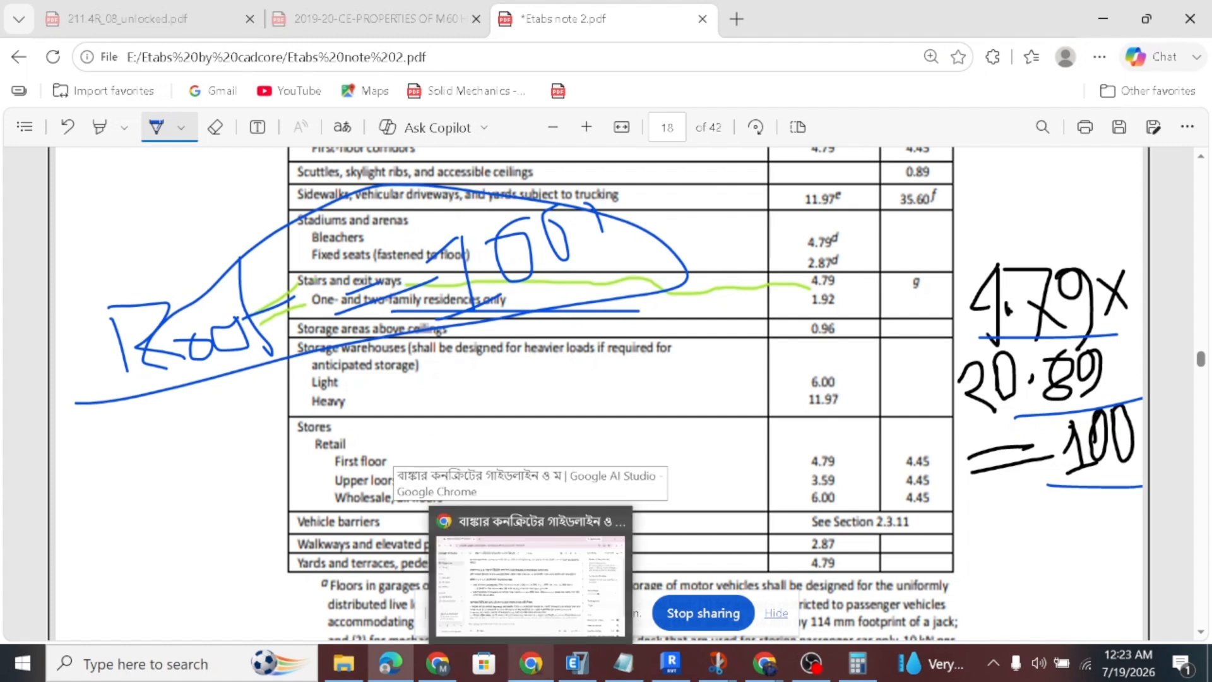
{"action": "mouse_move", "coordinate": [155, 409]}
{"action": "left_mouse_down"}
{"action": "mouse_move", "coordinate": [518, 297]}
{"action": "mouse_move", "coordinate": [332, 227]}
{"action": "mouse_move", "coordinate": [108, 350]}
{"action": "mouse_move", "coordinate": [240, 379]}
{"action": "left_mouse_up"}
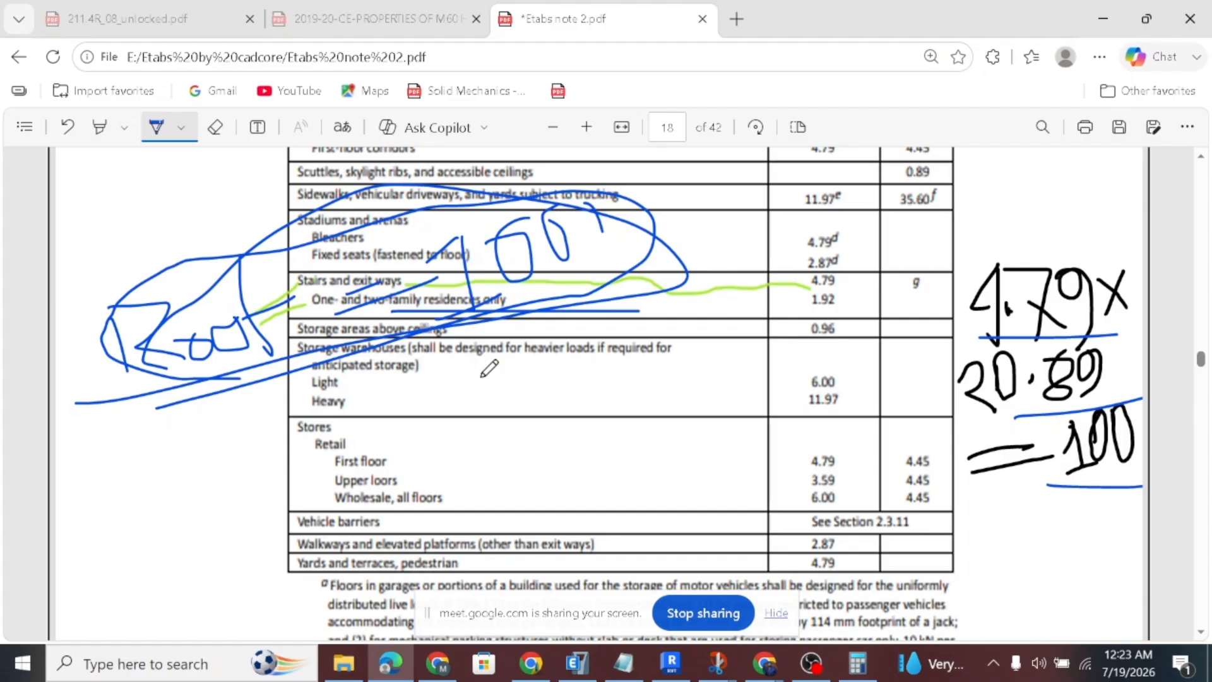
{"action": "mouse_move", "coordinate": [453, 276]}
{"action": "left_mouse_down"}
{"action": "mouse_move", "coordinate": [329, 303]}
{"action": "mouse_move", "coordinate": [529, 273]}
{"action": "left_mouse_up"}
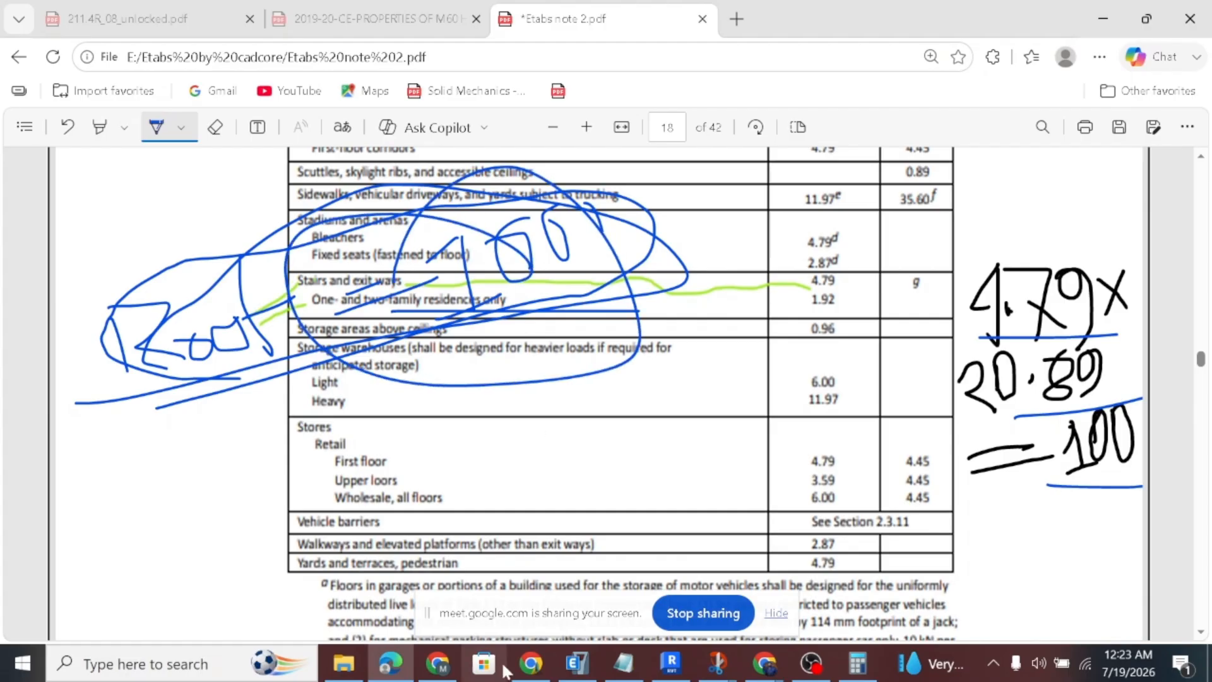
{"action": "scroll", "coordinate": [378, 505], "scroll_direction": "up", "scroll_amount": 3}
{"action": "scroll", "coordinate": [274, 548], "scroll_direction": "down", "scroll_amount": 3}
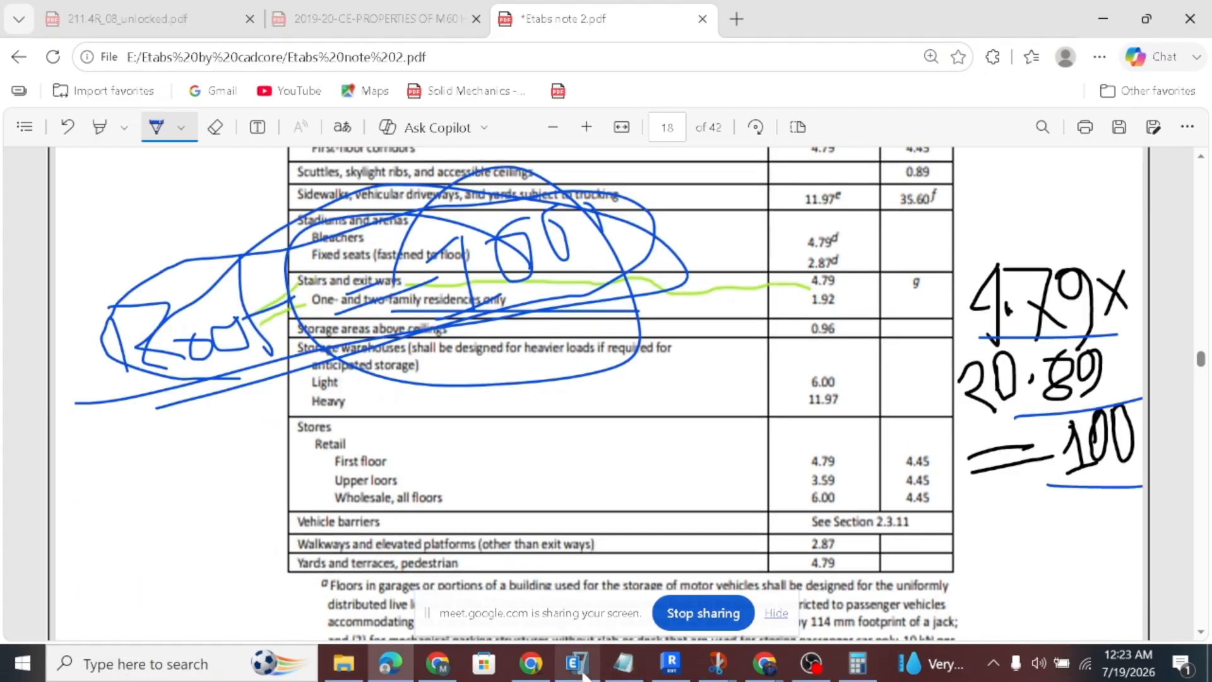
Switch back to ETABS and leave area drawing mode.
{"action": "left_click", "coordinate": [576, 663]}
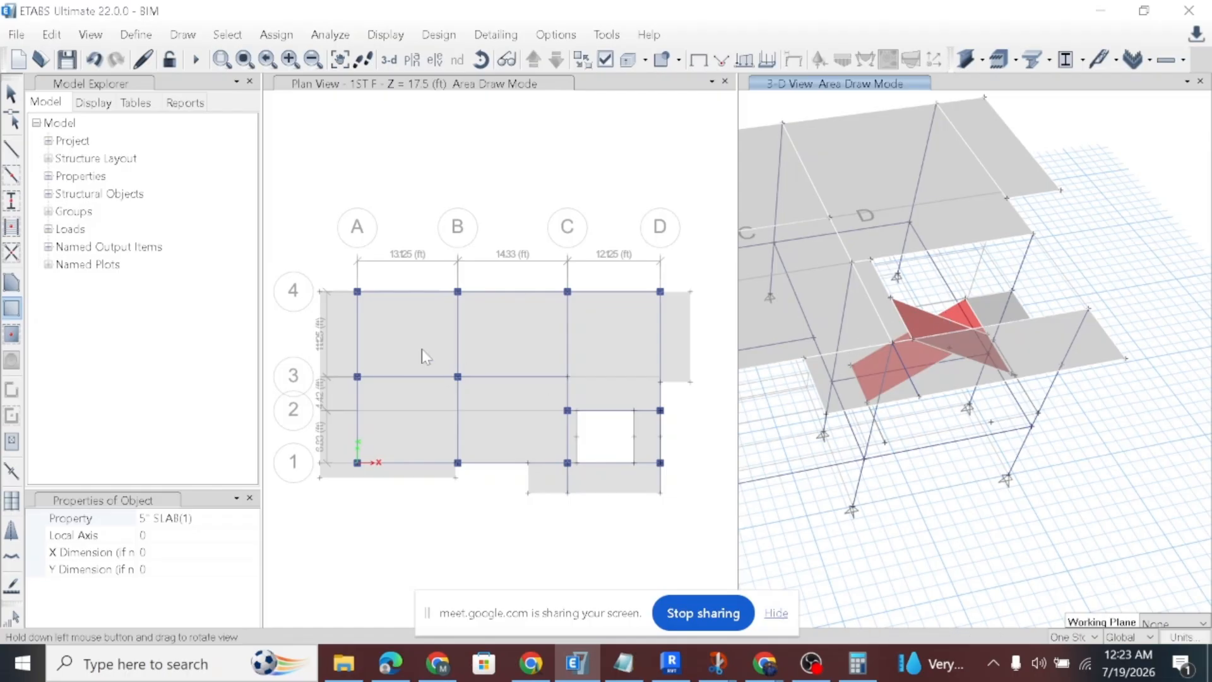
{"action": "key", "text": "Escape"}
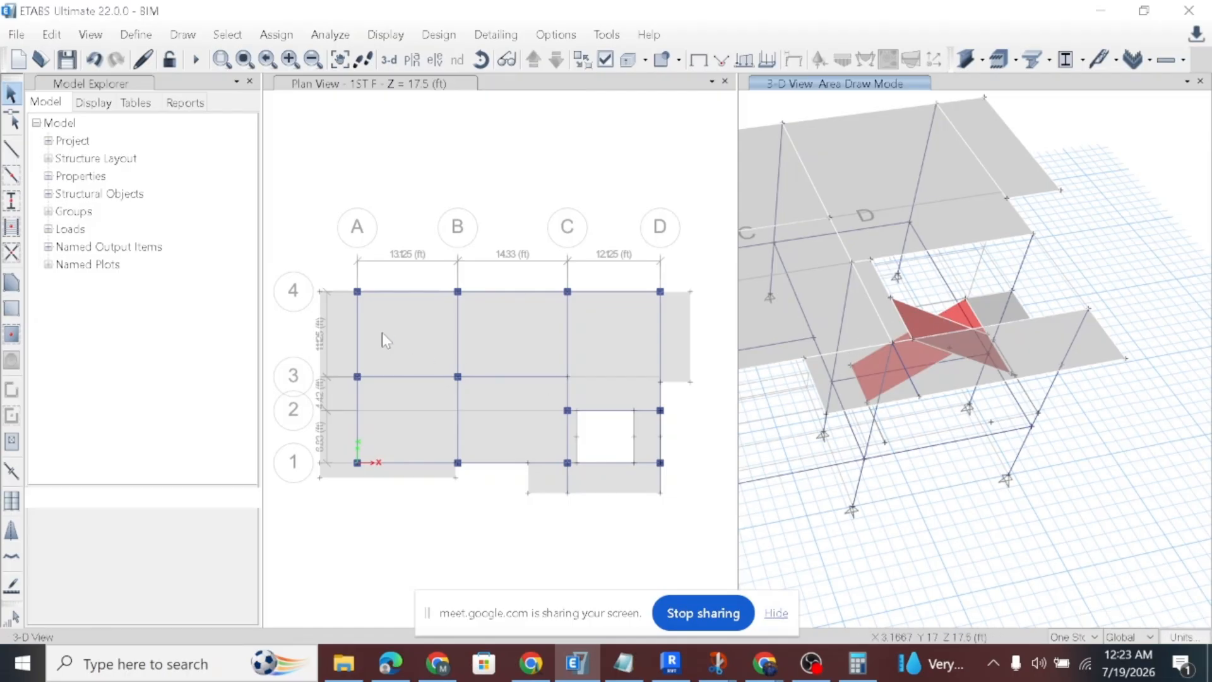
{"action": "left_click", "coordinate": [406, 335]}
{"action": "left_click", "coordinate": [406, 335]}
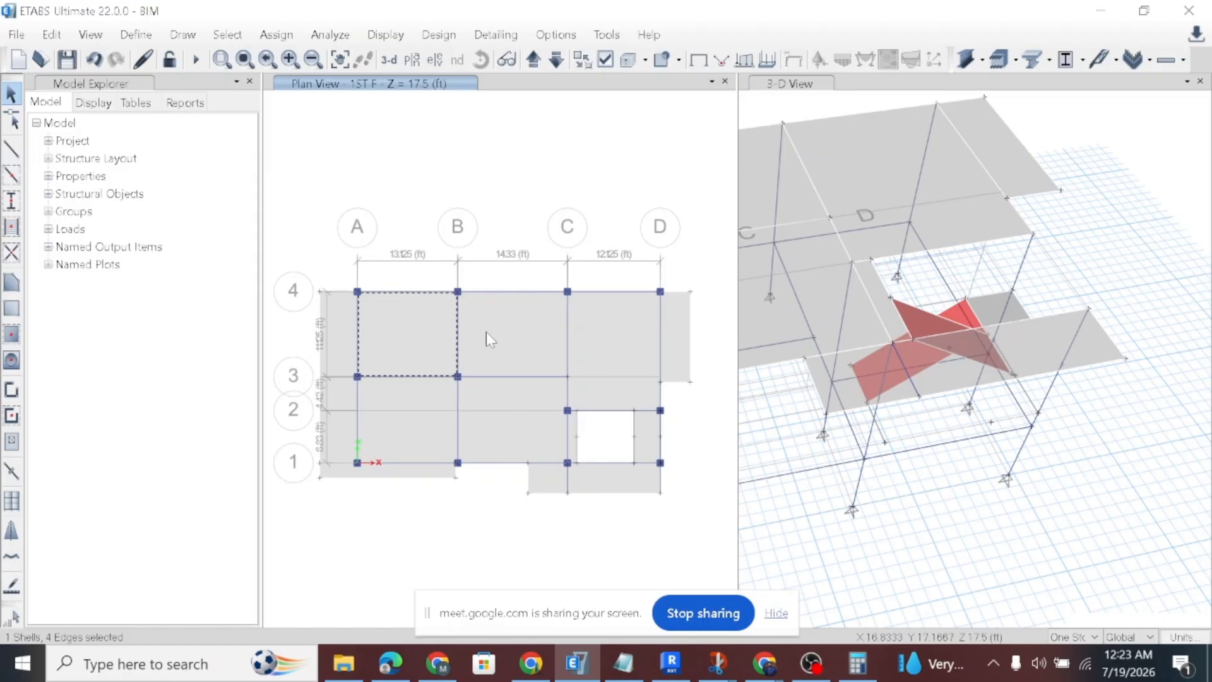
{"action": "key", "text": "ctrl+q"}
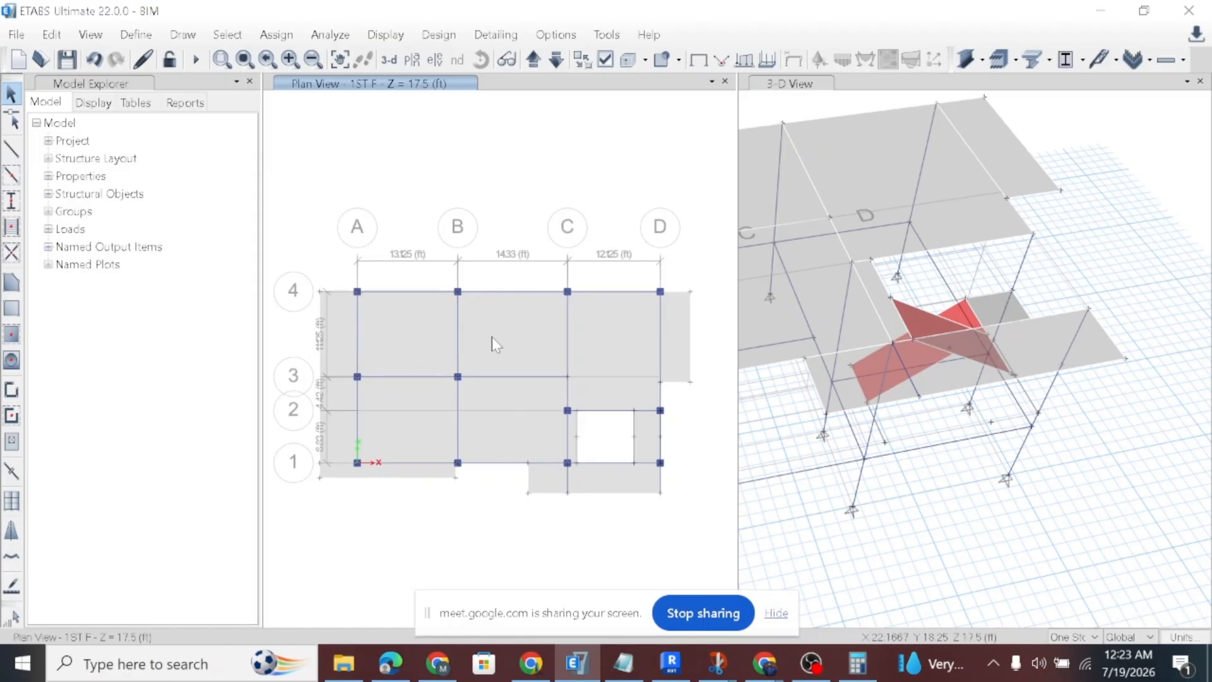
Select all shells by label, F1 to F11 plus W1 and W2, on story 1ST F.
{"action": "left_click", "coordinate": [227, 34]}
{"action": "mouse_move", "coordinate": [268, 61]}
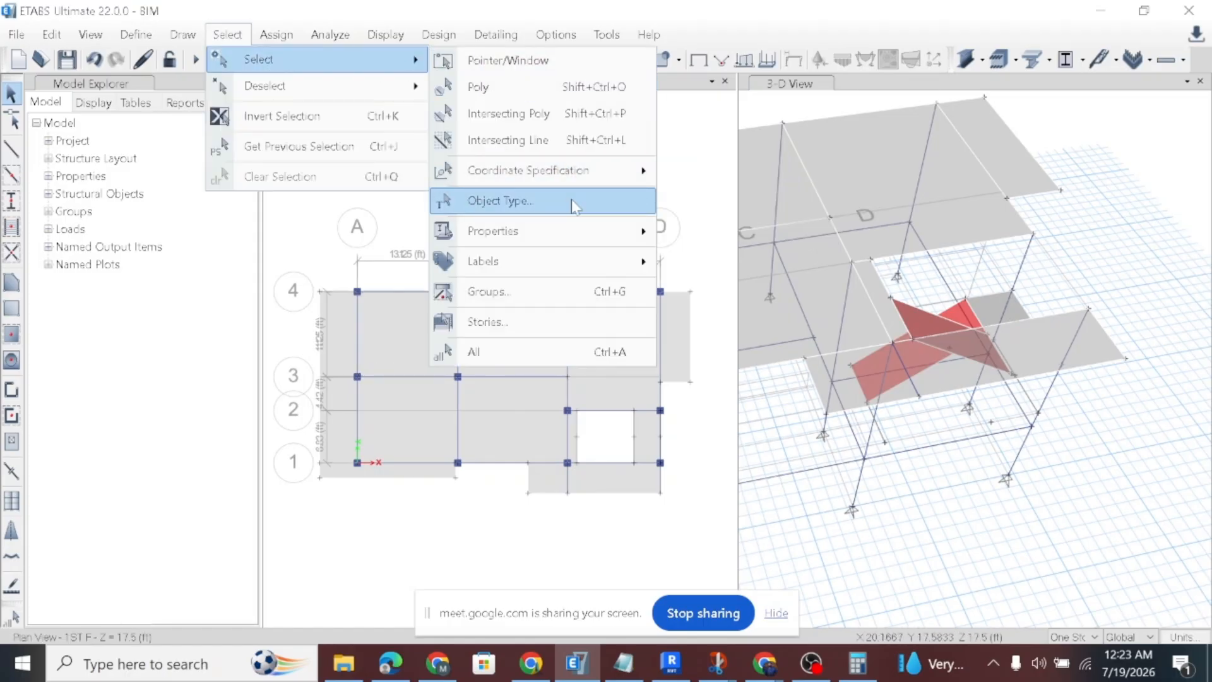
{"action": "mouse_move", "coordinate": [551, 268]}
{"action": "mouse_move", "coordinate": [499, 222]}
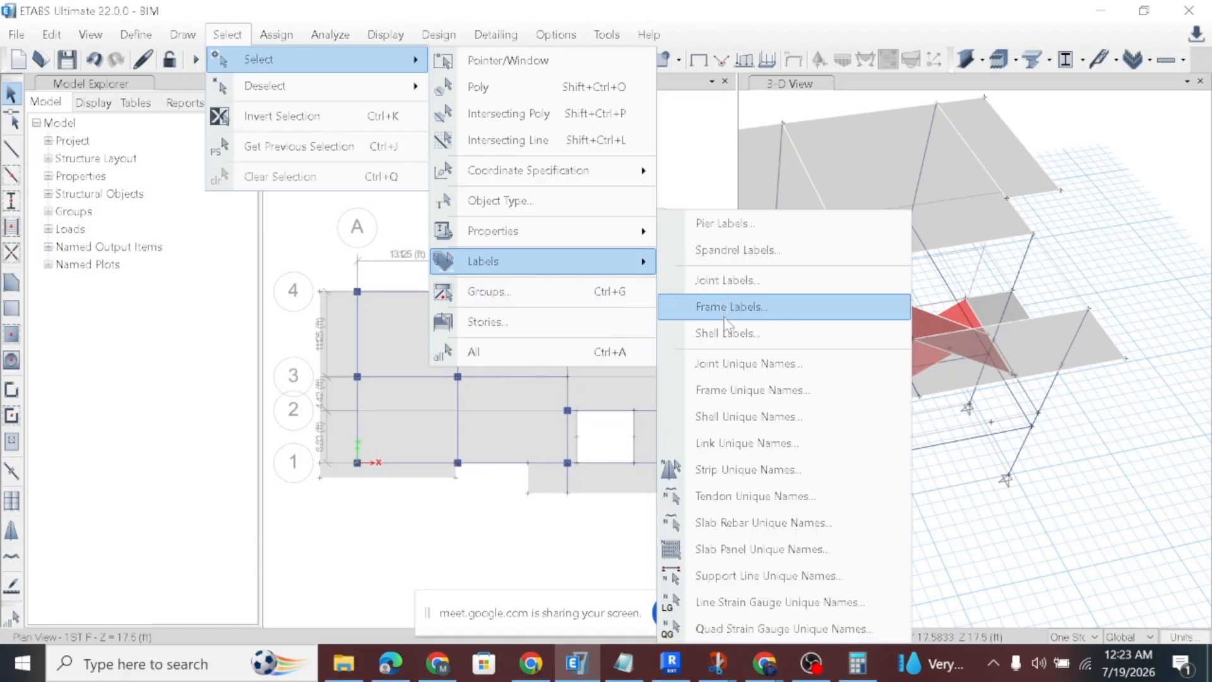
{"action": "left_click", "coordinate": [725, 333]}
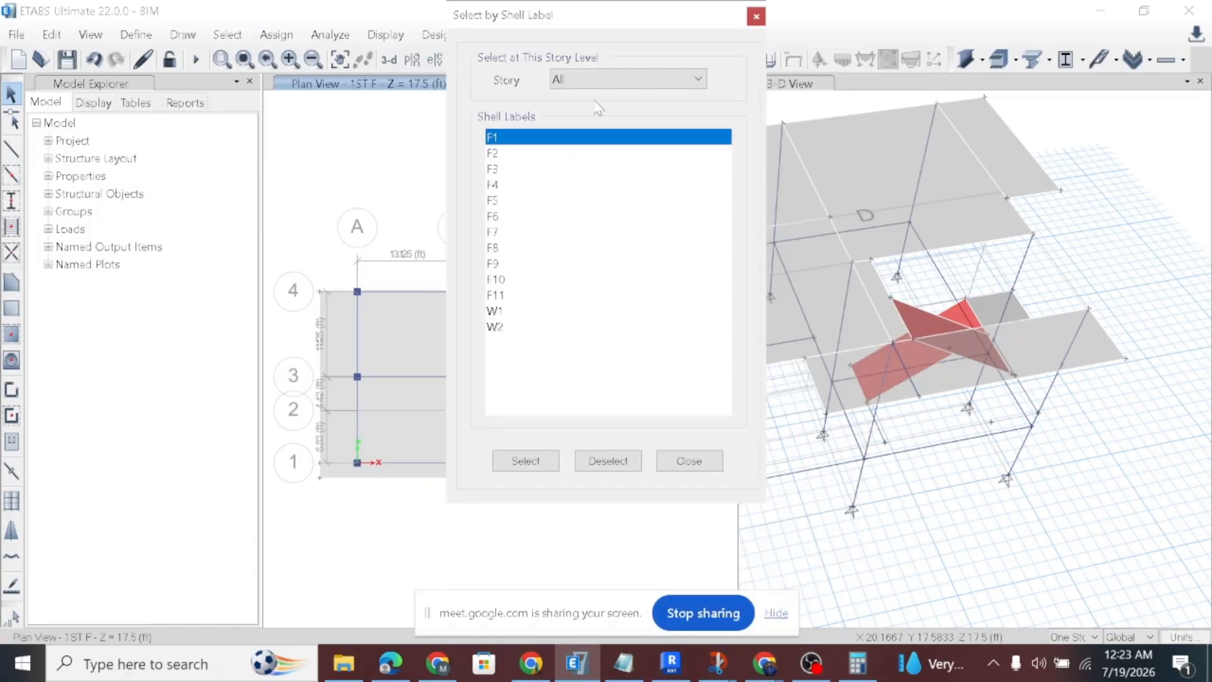
{"action": "left_click", "coordinate": [590, 81]}
{"action": "left_click", "coordinate": [608, 117]}
{"action": "left_click_drag", "start_coordinate": [532, 143], "coordinate": [550, 338]}
{"action": "left_click", "coordinate": [540, 459]}
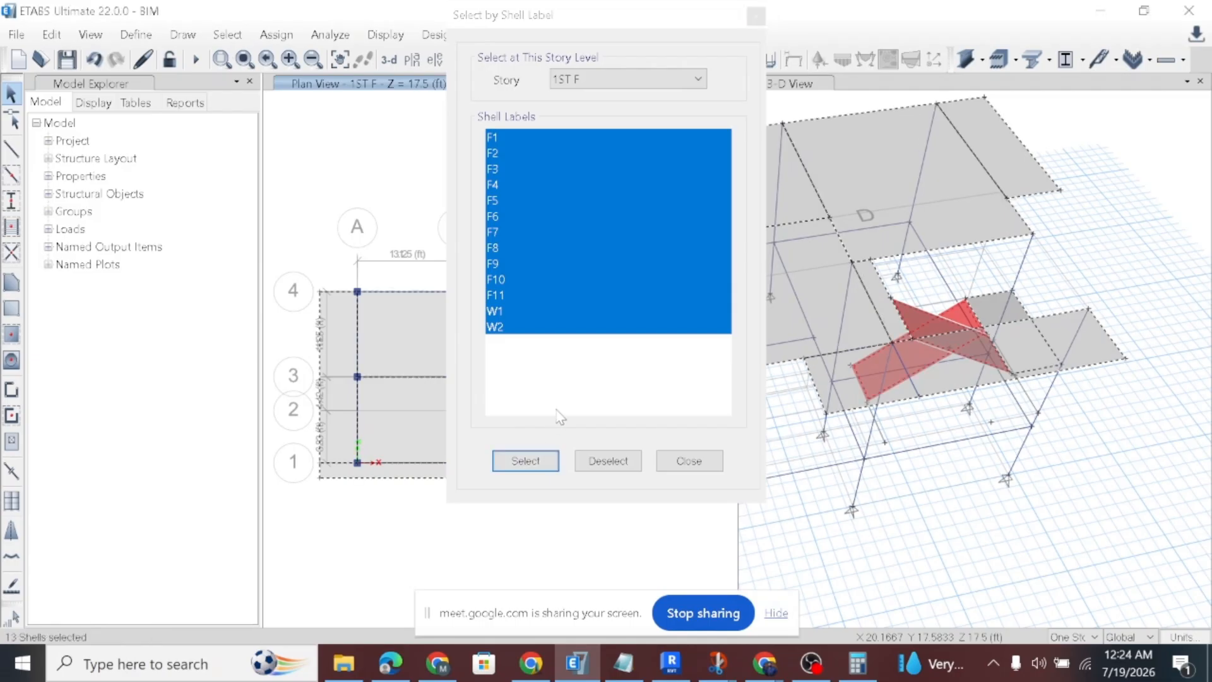
Remove the stair's landing slab from the shell selection in the 3-D view.
{"action": "left_click_drag", "start_coordinate": [604, 20], "coordinate": [157, 66]}
{"action": "scroll", "coordinate": [1035, 328], "scroll_direction": "up", "scroll_amount": 5}
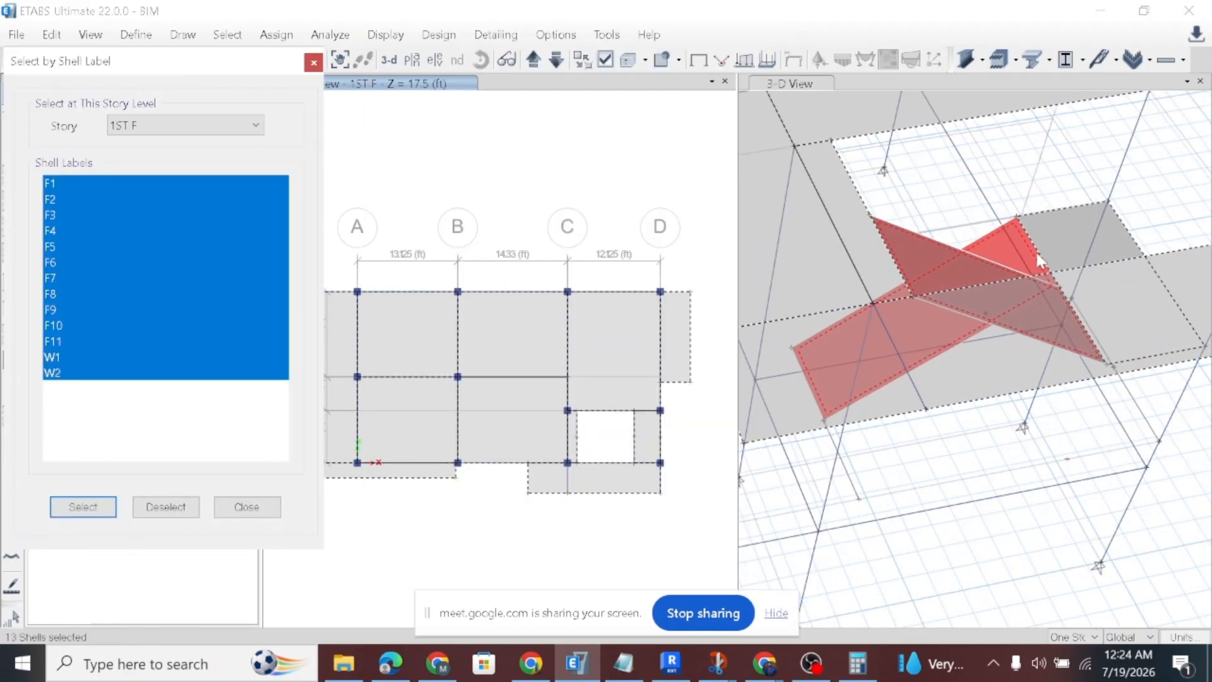
{"action": "left_click", "coordinate": [1059, 233]}
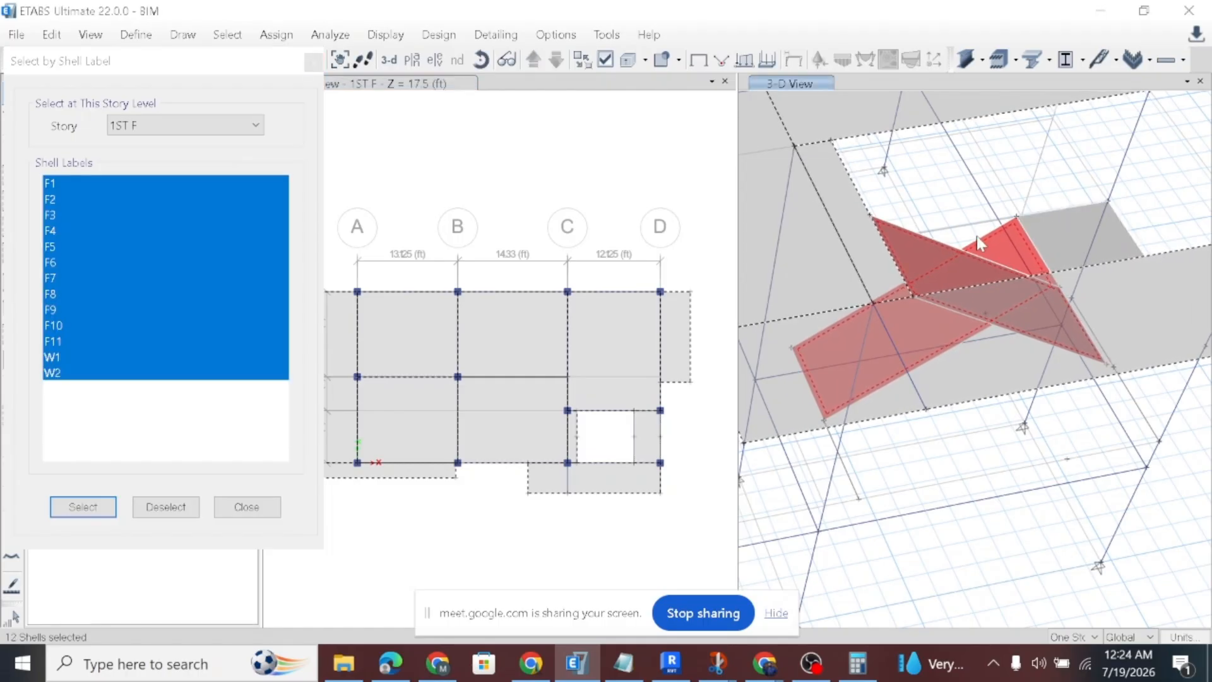
Remove the two inclined stair slabs from the selection in the 3-D view, keeping the 1ST F floor slabs selected.
{"action": "scroll", "coordinate": [976, 236], "scroll_direction": "down", "scroll_amount": 5}
{"action": "right_click", "coordinate": [1076, 312]}
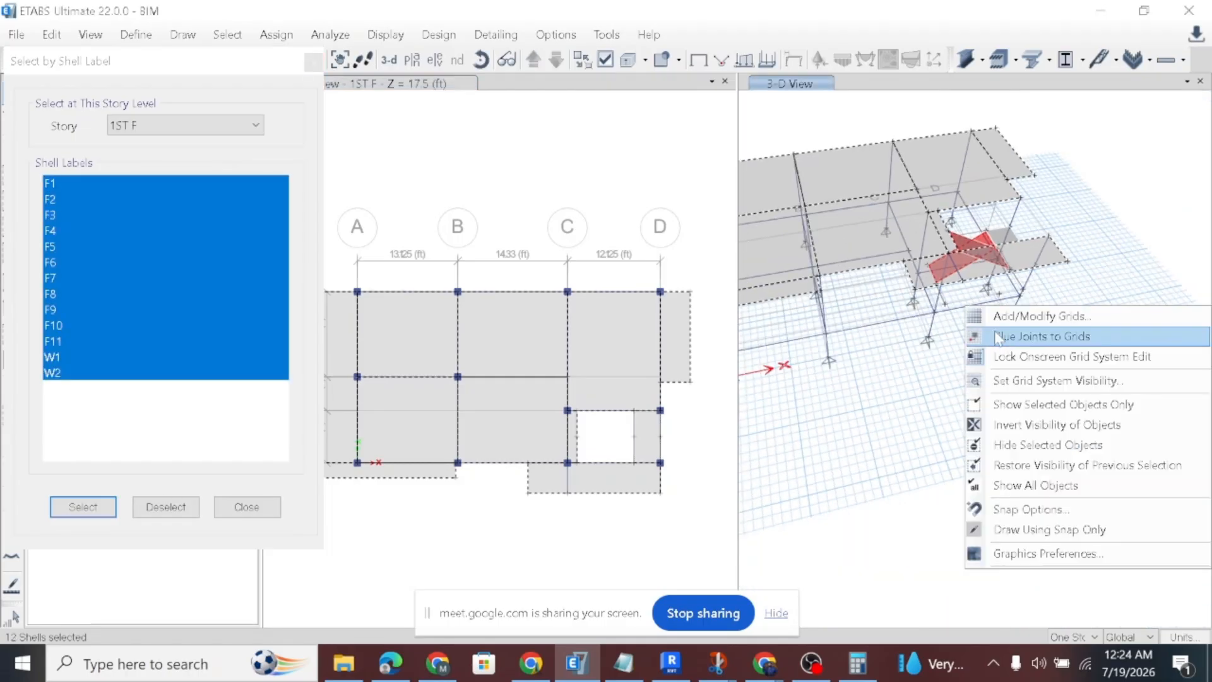
{"action": "left_click", "coordinate": [969, 179]}
{"action": "left_click", "coordinate": [481, 61]}
{"action": "left_click_drag", "start_coordinate": [1038, 311], "coordinate": [922, 325]}
{"action": "scroll", "coordinate": [901, 326], "scroll_direction": "up", "scroll_amount": 5}
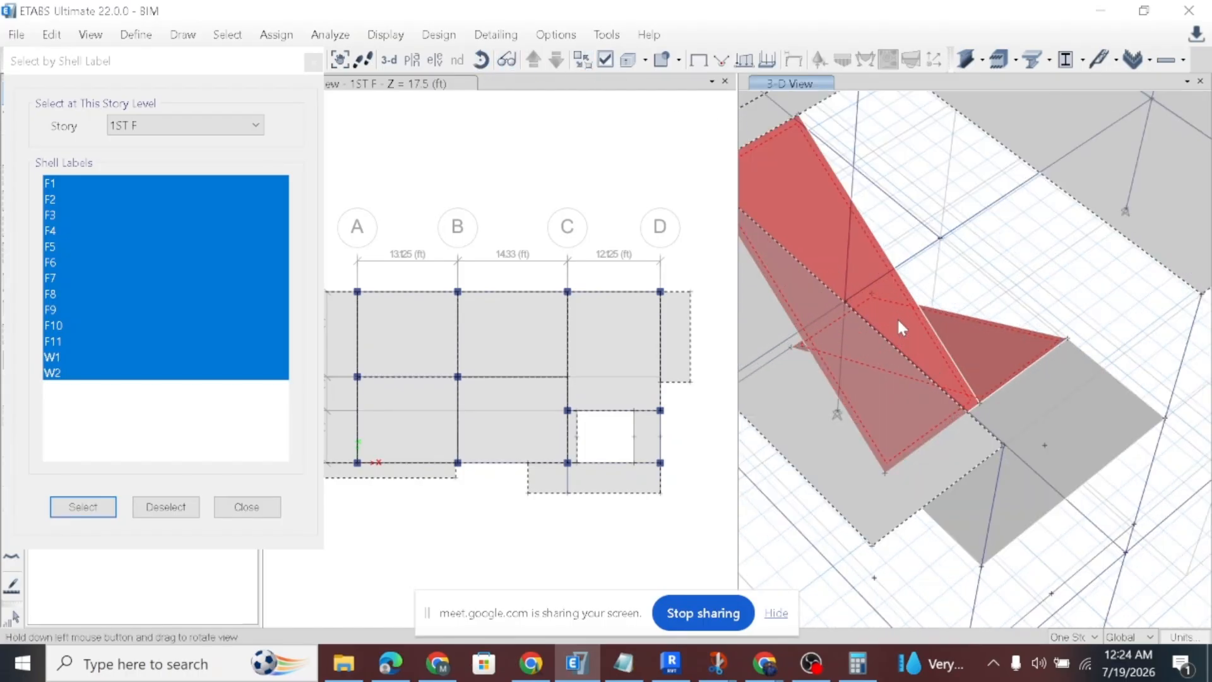
{"action": "scroll", "coordinate": [915, 289], "scroll_direction": "down", "scroll_amount": 3}
{"action": "left_click_drag", "start_coordinate": [928, 279], "coordinate": [1179, 367]}
{"action": "left_click", "coordinate": [1179, 365]}
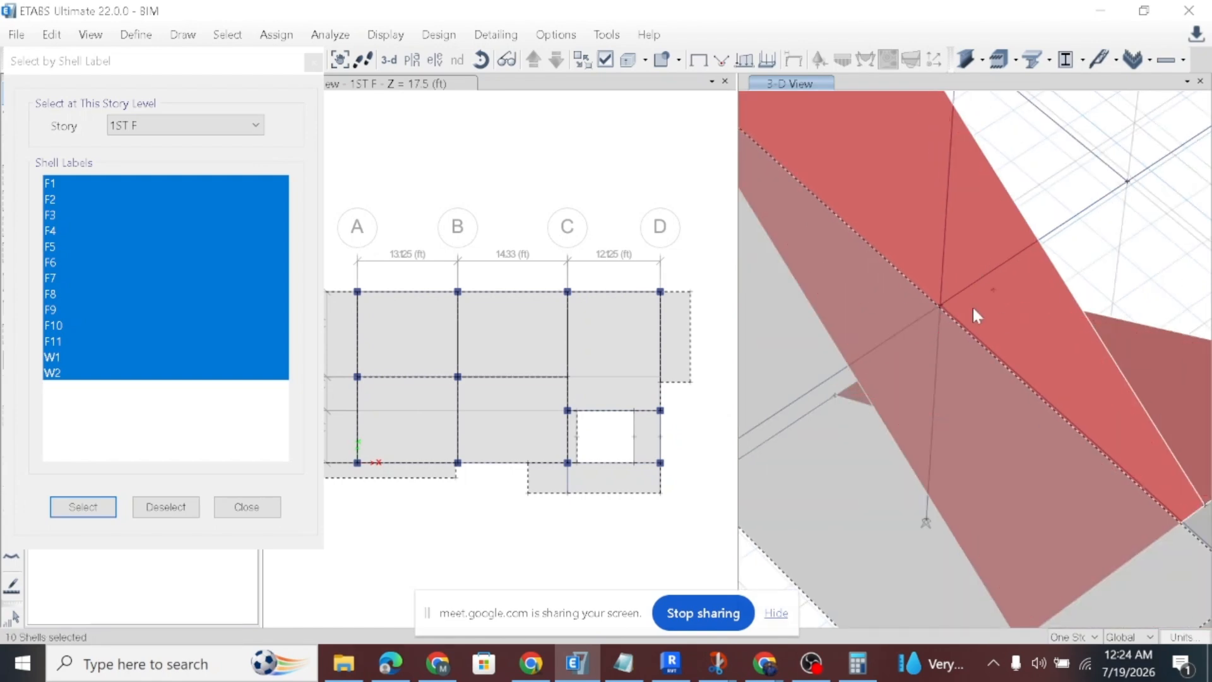
{"action": "scroll", "coordinate": [1016, 317], "scroll_direction": "down", "scroll_amount": 5}
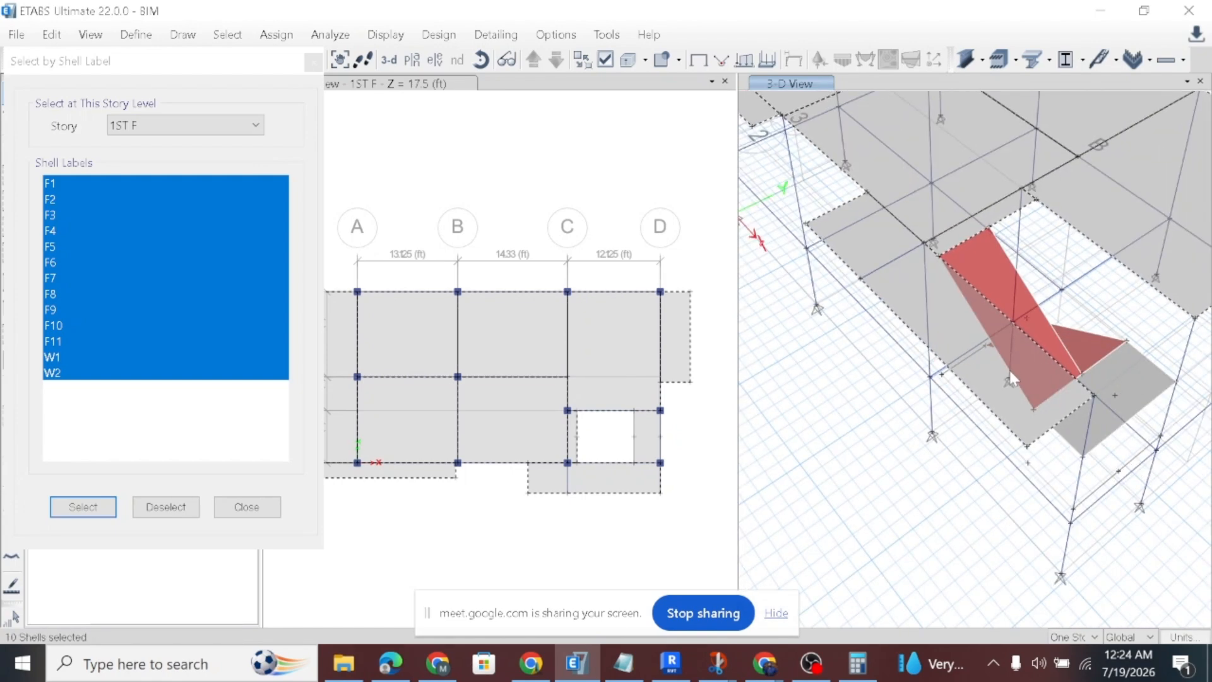
{"action": "scroll", "coordinate": [1009, 364], "scroll_direction": "down", "scroll_amount": 5}
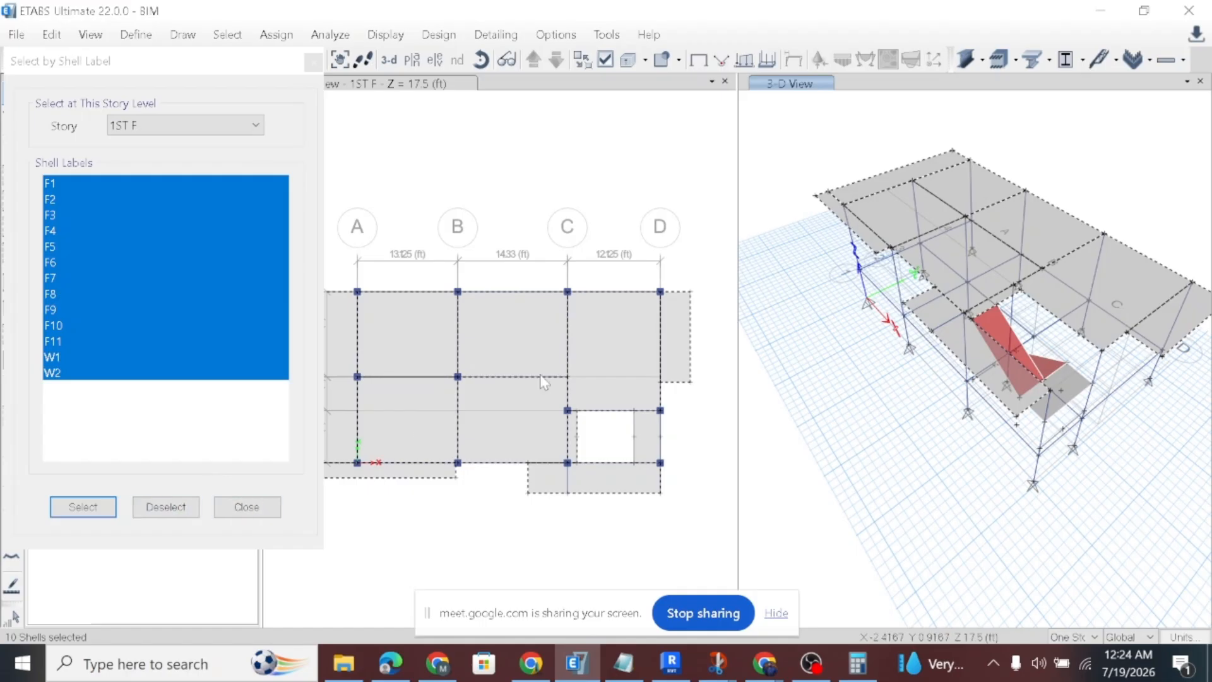
Assign a uniform FF shell load of 20 lb/ft² in the gravity direction to the selected floor slabs, replacing existing loads.
{"action": "left_click_drag", "start_coordinate": [135, 62], "coordinate": [837, 126]}
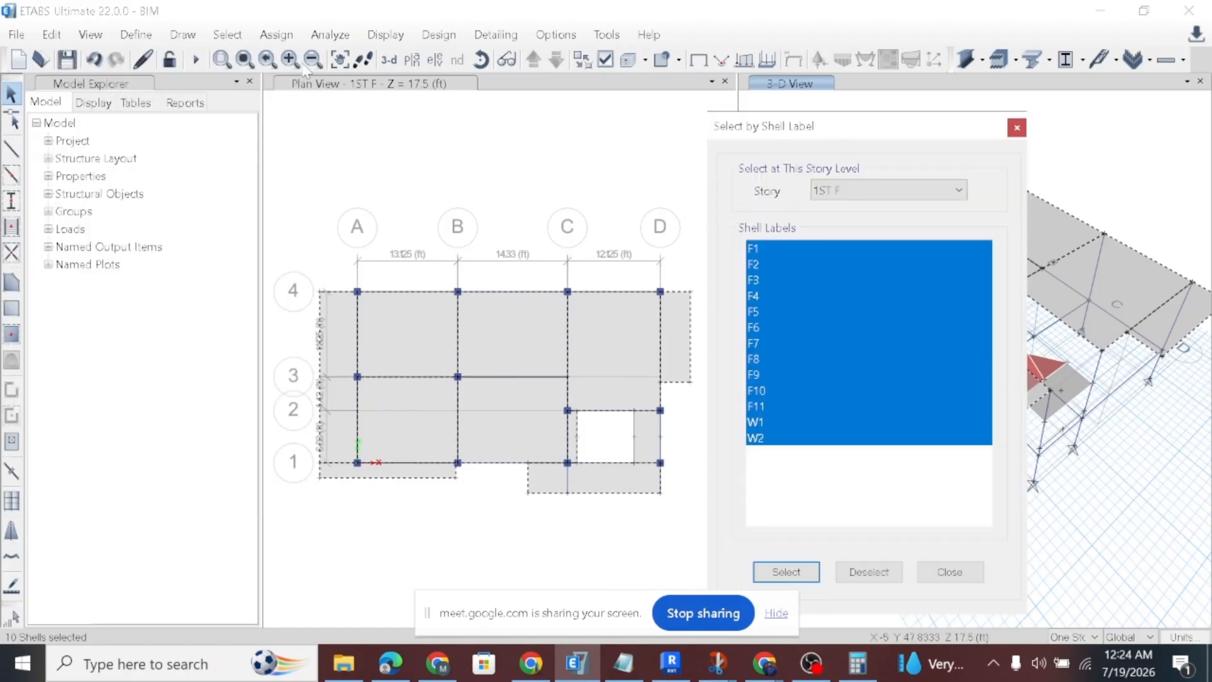
{"action": "left_click", "coordinate": [276, 34]}
{"action": "mouse_move", "coordinate": [339, 139]}
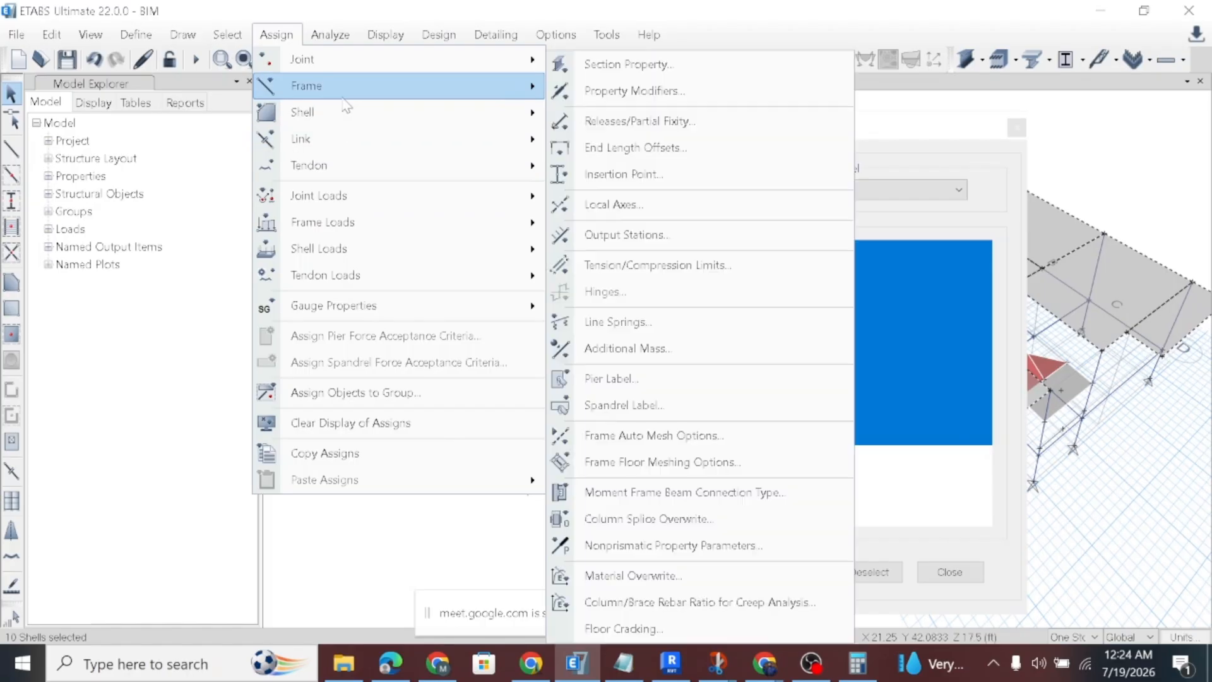
{"action": "mouse_move", "coordinate": [351, 235]}
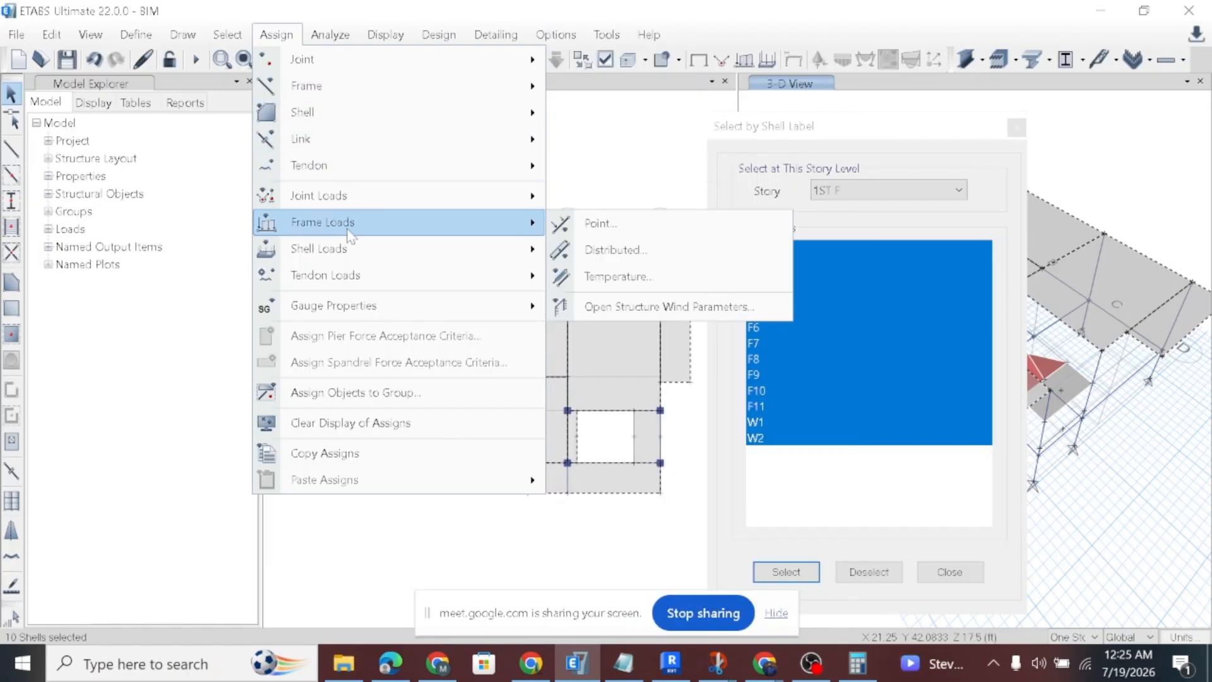
{"action": "mouse_move", "coordinate": [416, 252]}
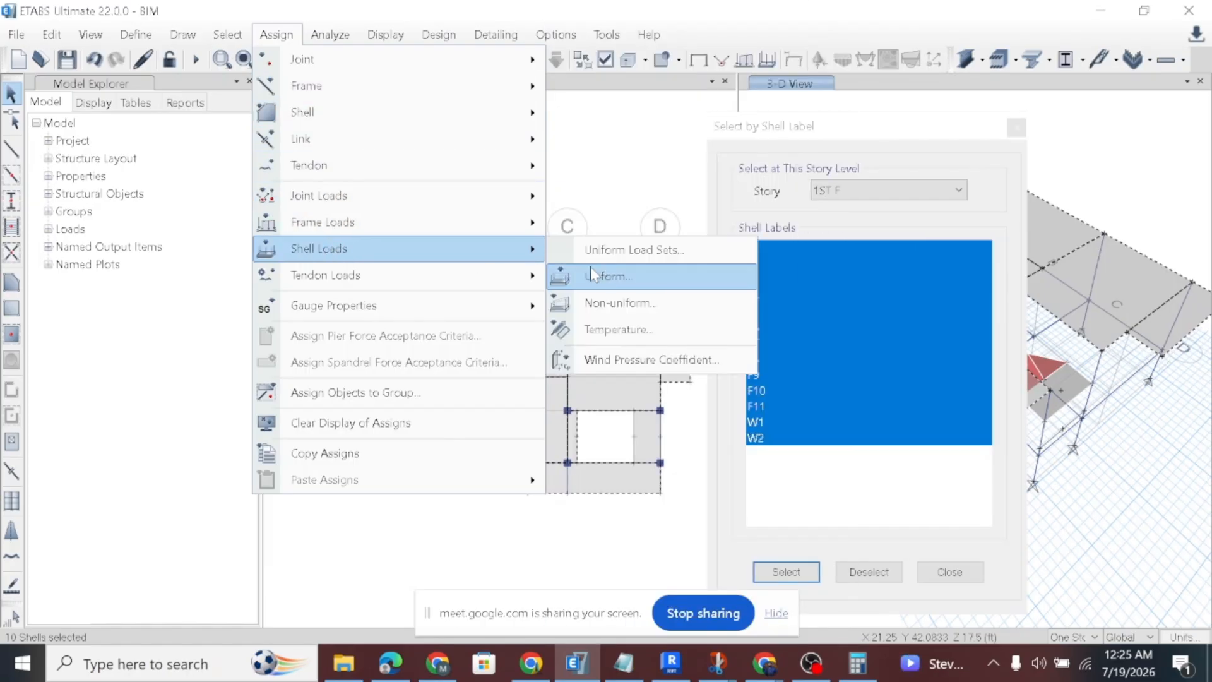
{"action": "left_click", "coordinate": [607, 281]}
{"action": "left_click_drag", "start_coordinate": [725, 216], "coordinate": [419, 227]}
{"action": "left_click", "coordinate": [370, 281]}
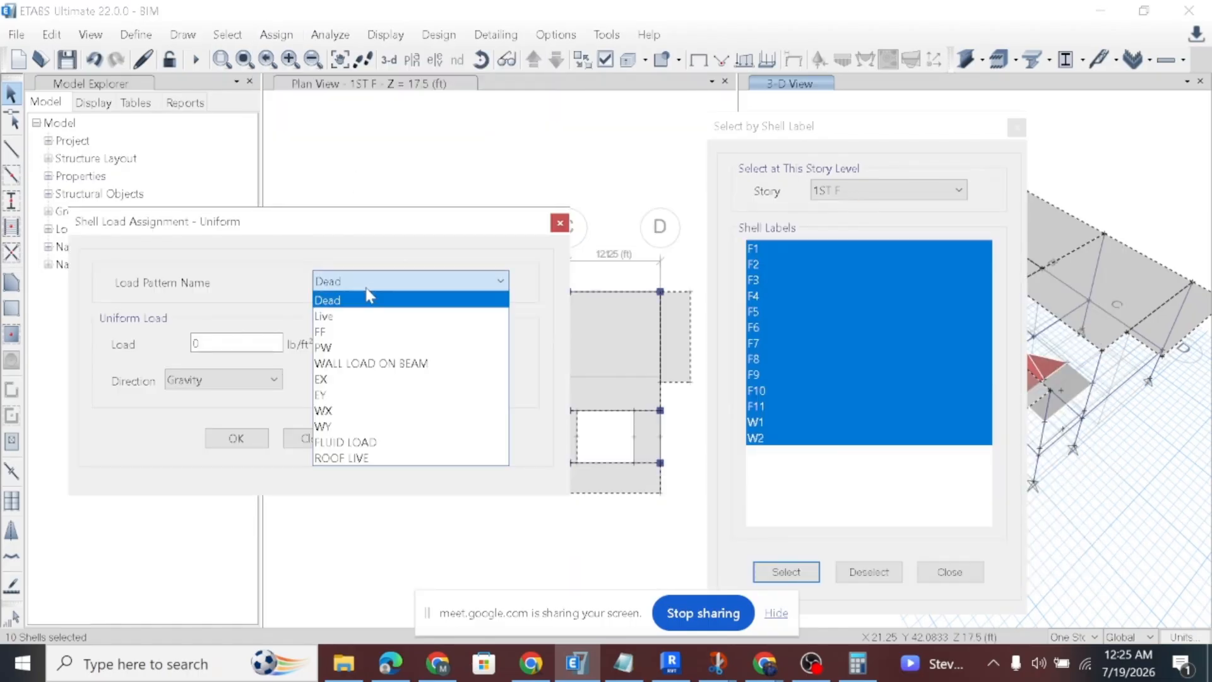
{"action": "left_click", "coordinate": [349, 329]}
{"action": "left_click", "coordinate": [278, 344]}
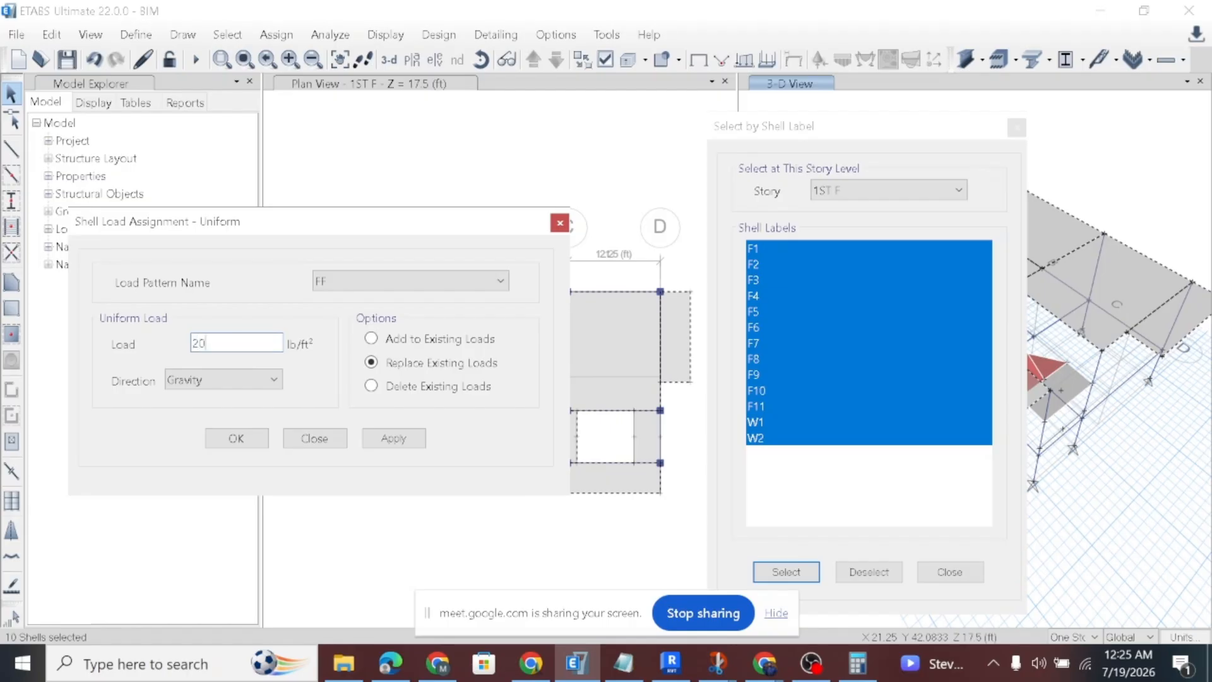
{"action": "left_click", "coordinate": [370, 440]}
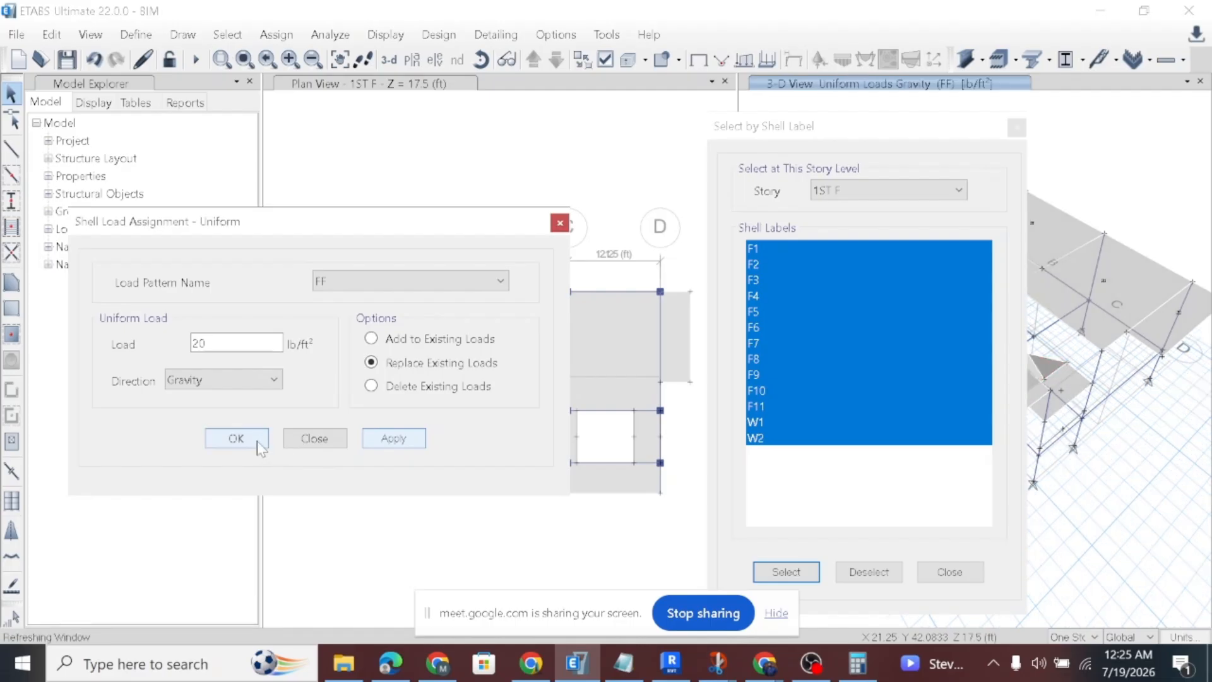
{"action": "left_click", "coordinate": [258, 442]}
Check the loads assigned to the floor slab between grids B–C and 3–4.
{"action": "right_click", "coordinate": [487, 340]}
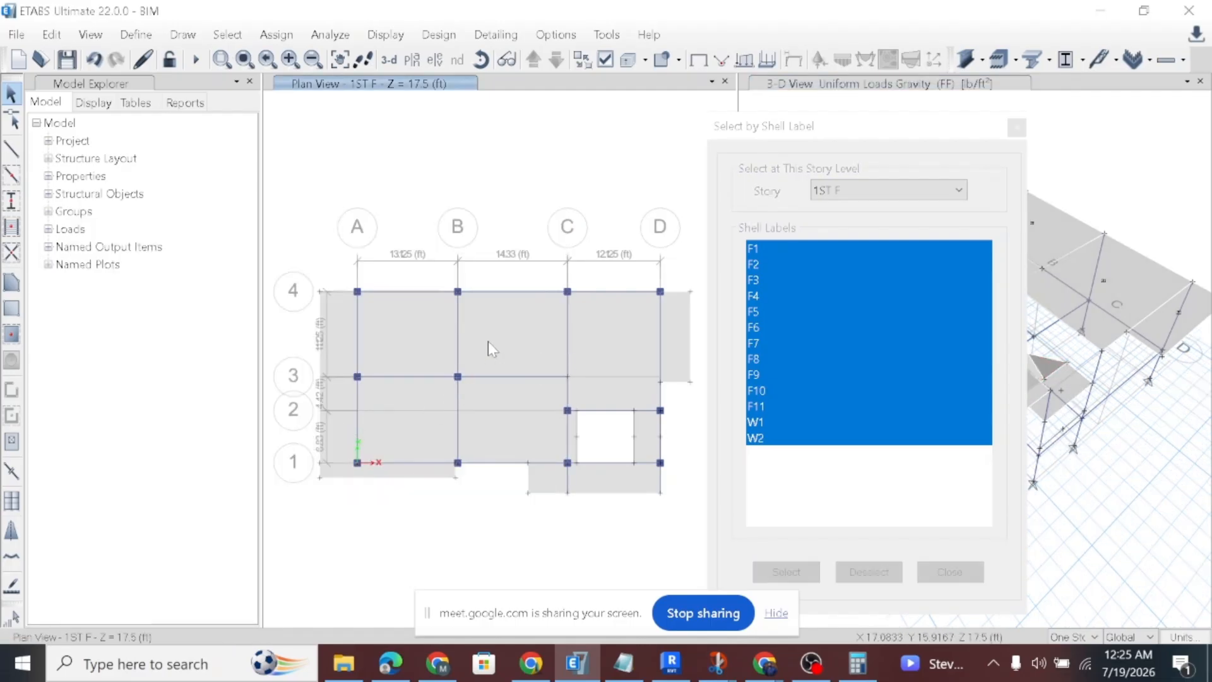
{"action": "left_click", "coordinate": [608, 155]}
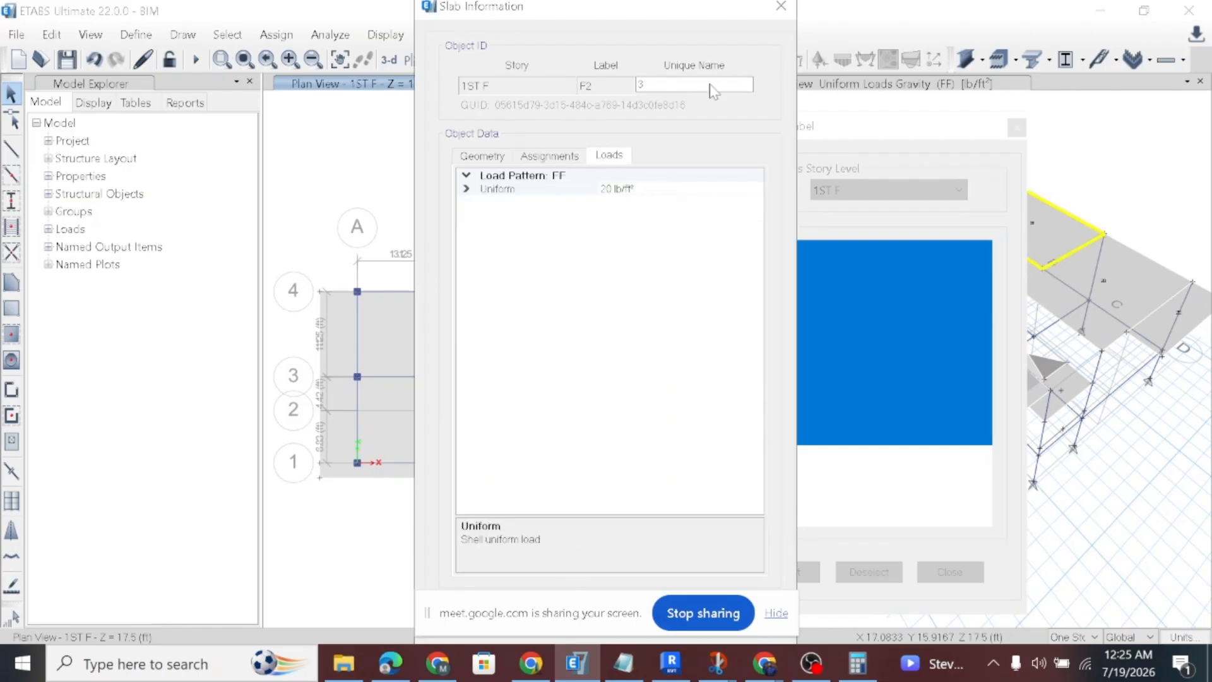
Select all objects of type Floors in the model, closing the slab information and shell label selection first.
{"action": "left_click", "coordinate": [781, 6]}
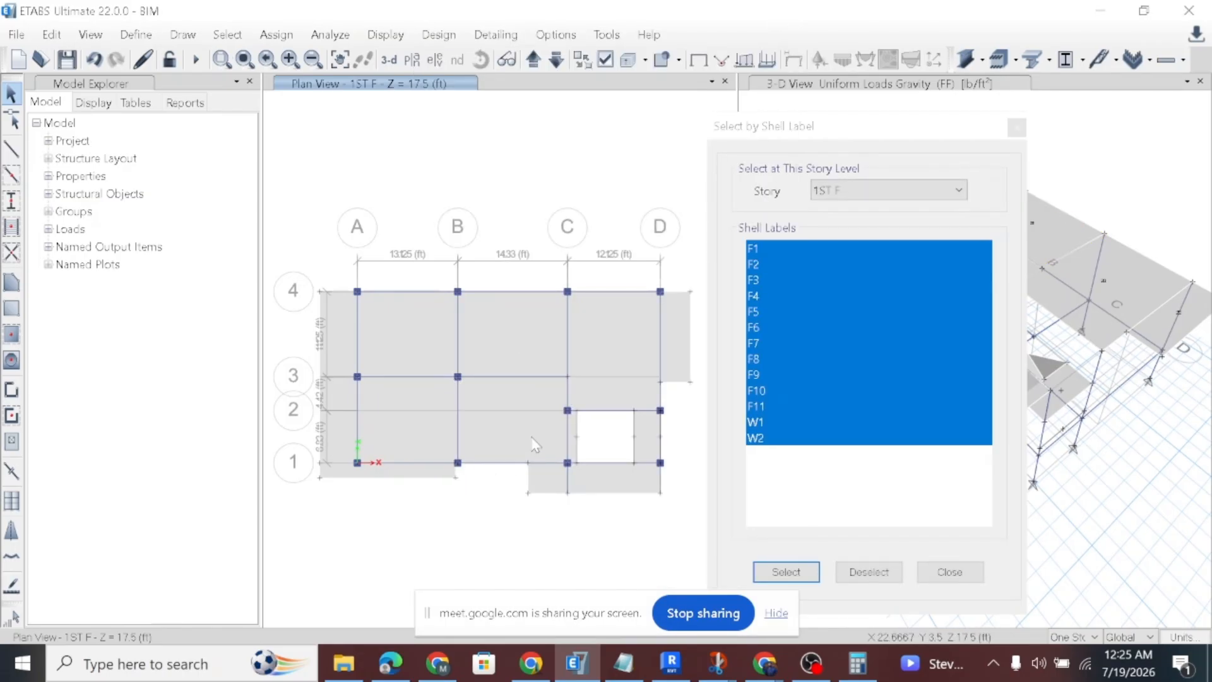
{"action": "left_click", "coordinate": [1016, 128]}
{"action": "left_click", "coordinate": [226, 34]}
{"action": "mouse_move", "coordinate": [265, 59]}
{"action": "left_click", "coordinate": [541, 201]}
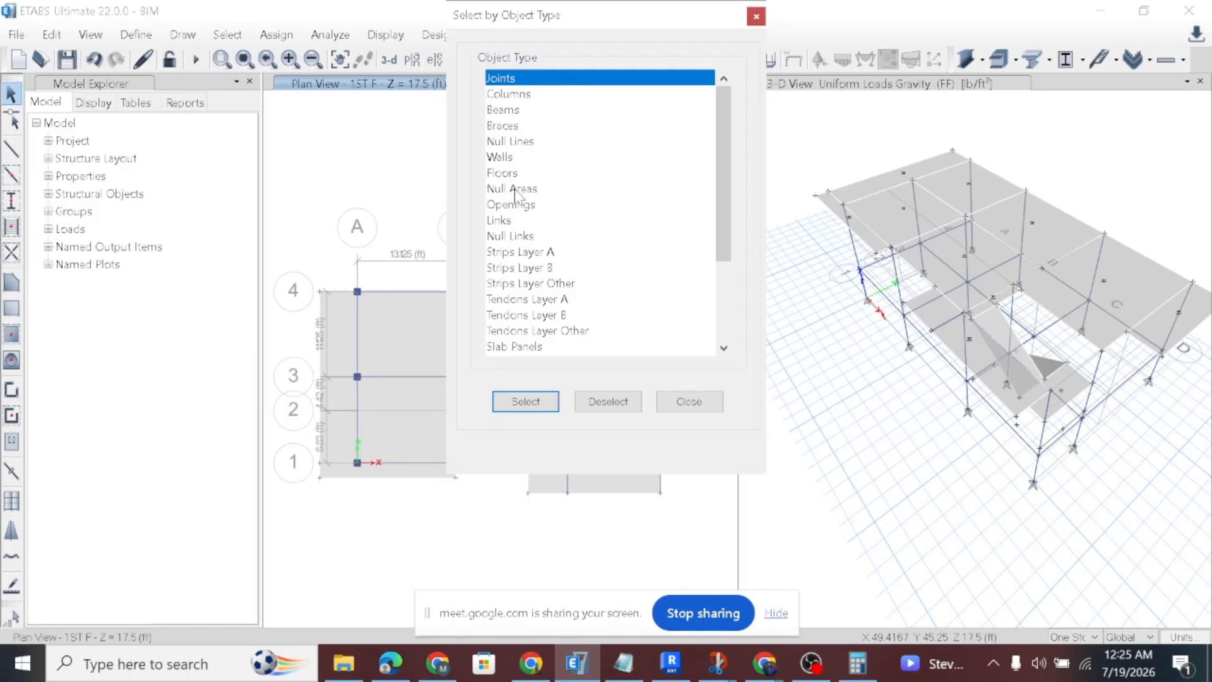
{"action": "left_click", "coordinate": [505, 173]}
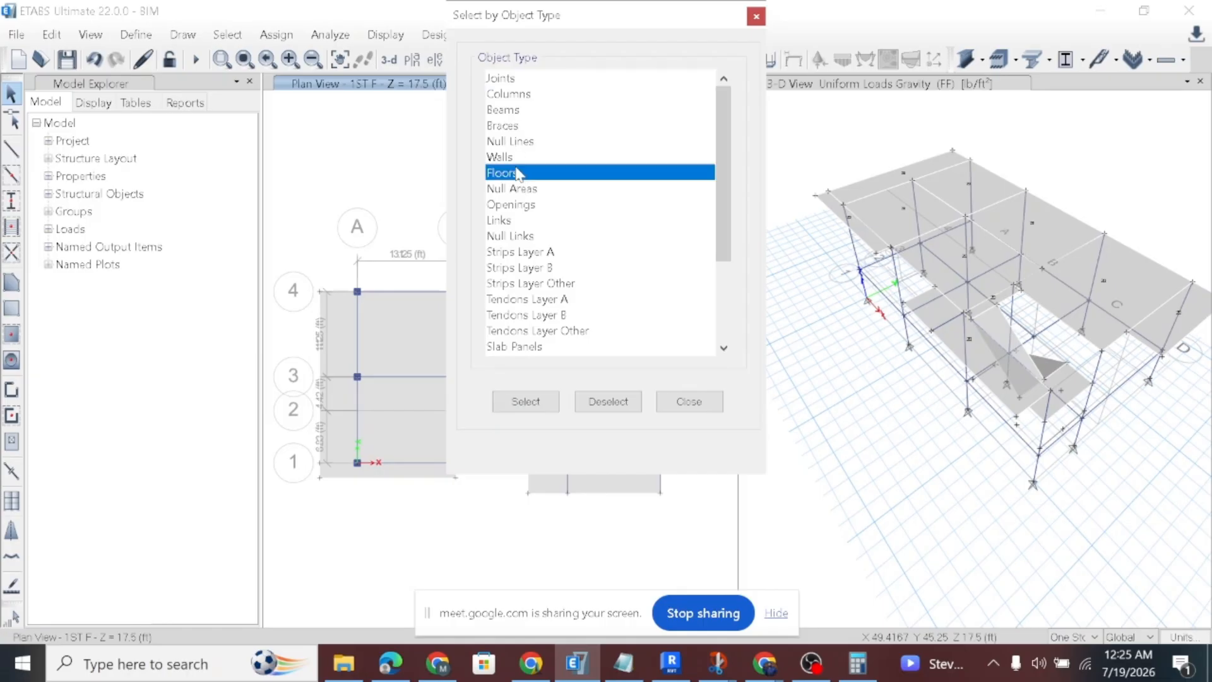
{"action": "left_click", "coordinate": [524, 402]}
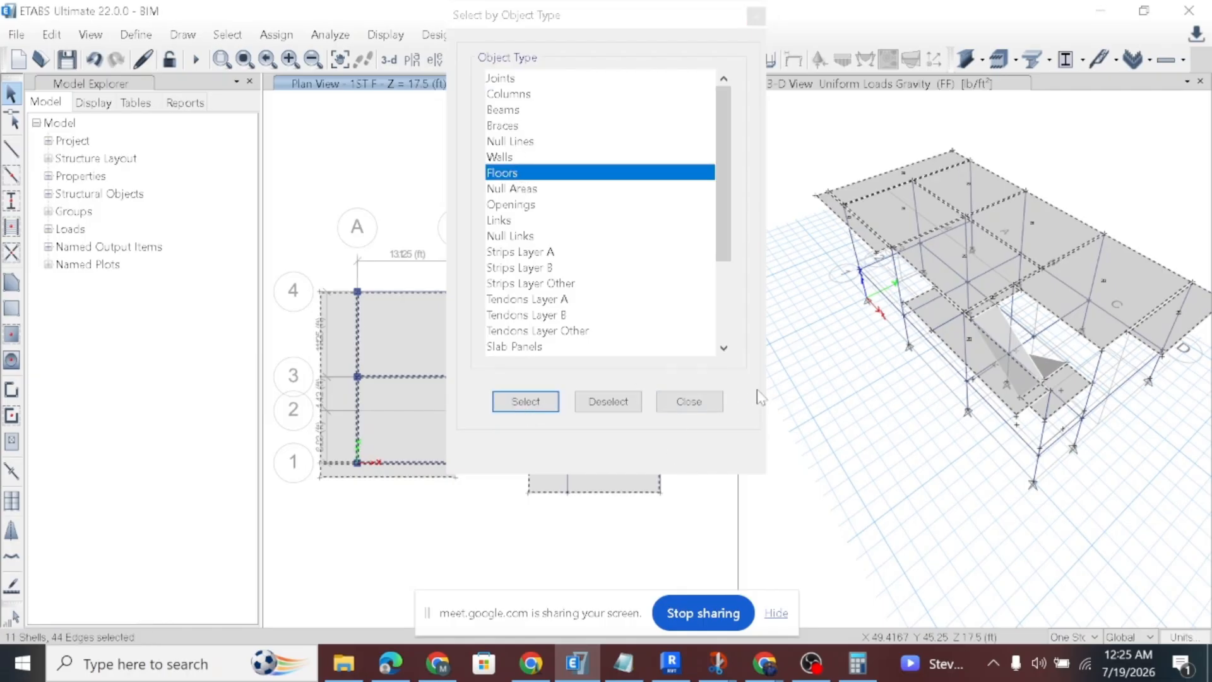
Remove the stair's landing slab from the selection in the 3-D view, keeping the floor slabs selected.
{"action": "left_click", "coordinate": [1062, 389]}
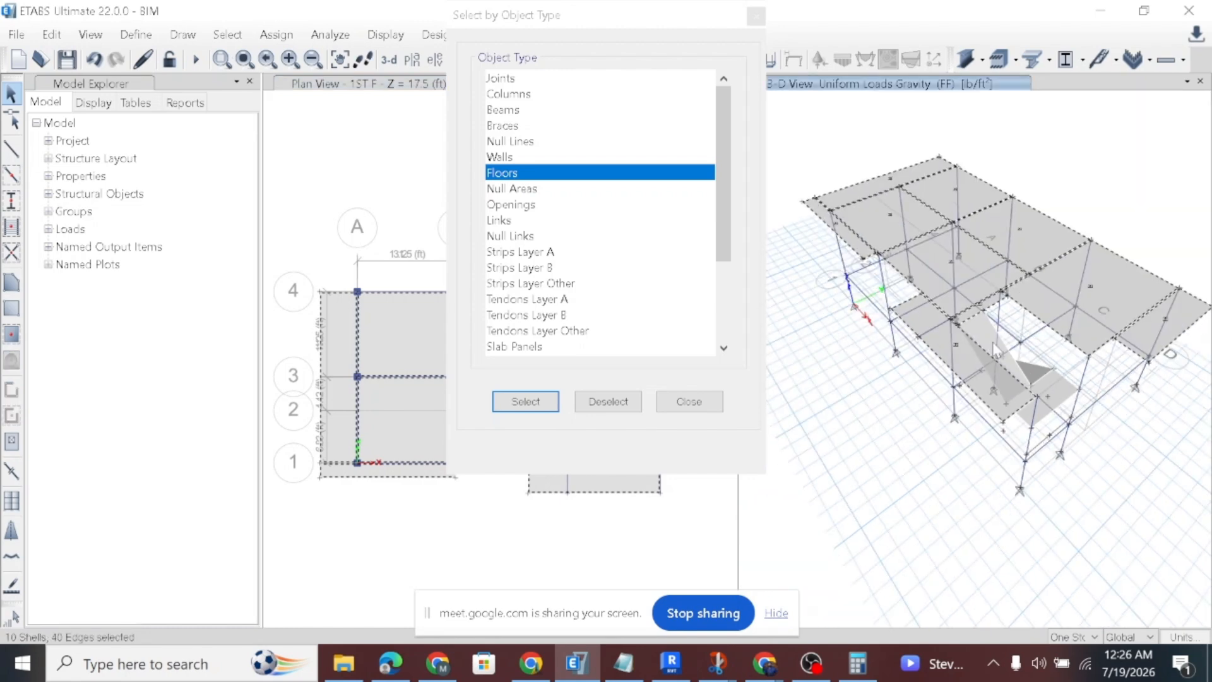
{"action": "scroll", "coordinate": [992, 346], "scroll_direction": "up", "scroll_amount": 3}
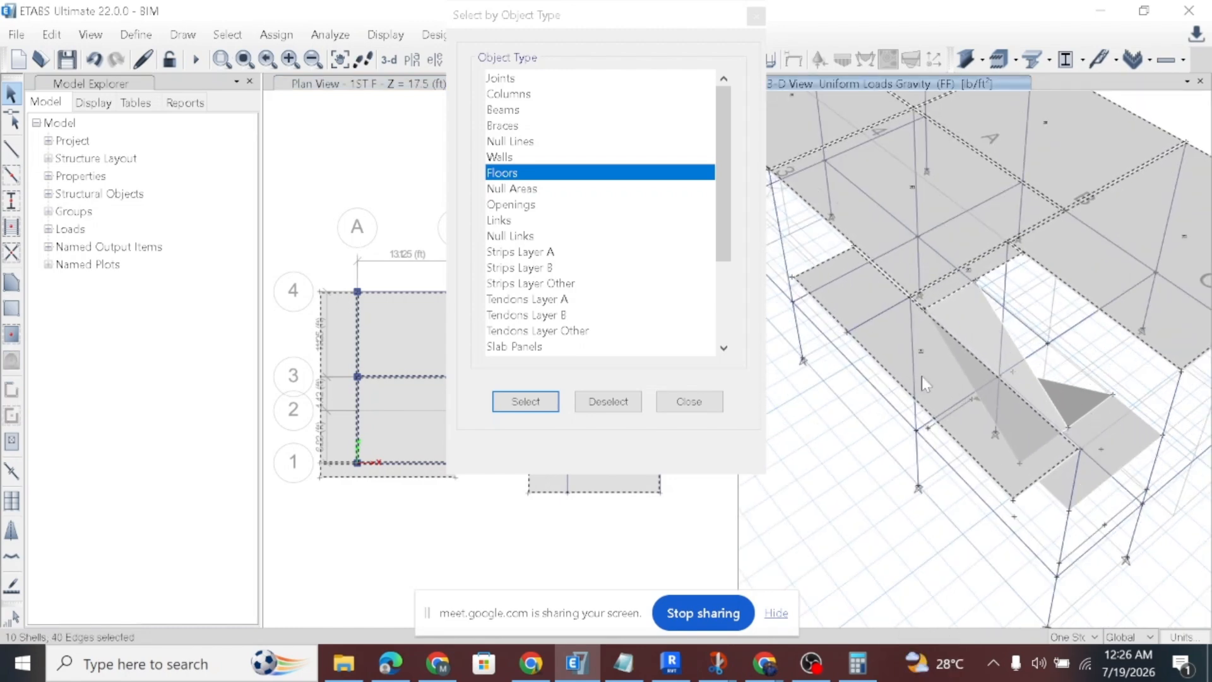
{"action": "scroll", "coordinate": [922, 374], "scroll_direction": "down", "scroll_amount": 3}
{"action": "left_click_drag", "start_coordinate": [564, 9], "coordinate": [795, 101]}
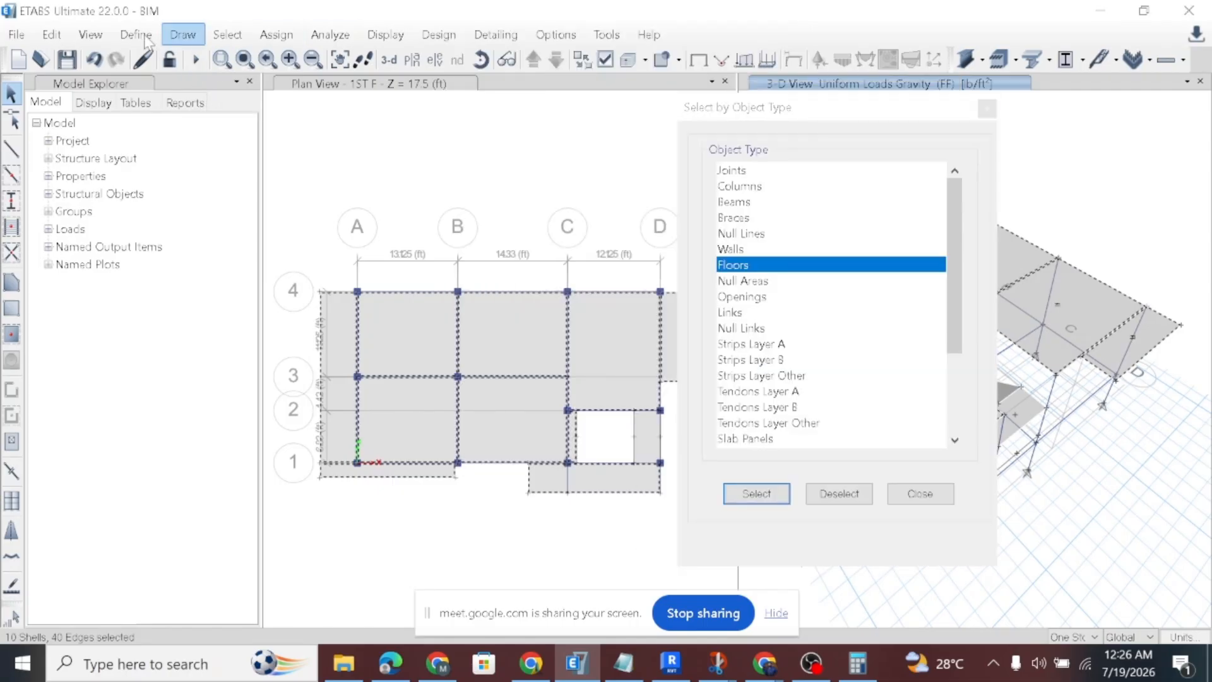
Assign a uniform Live shell load of 40 lb/ft² in the gravity direction to the selected floor slabs, replacing existing loads.
{"action": "left_click", "coordinate": [276, 34]}
{"action": "mouse_move", "coordinate": [349, 225]}
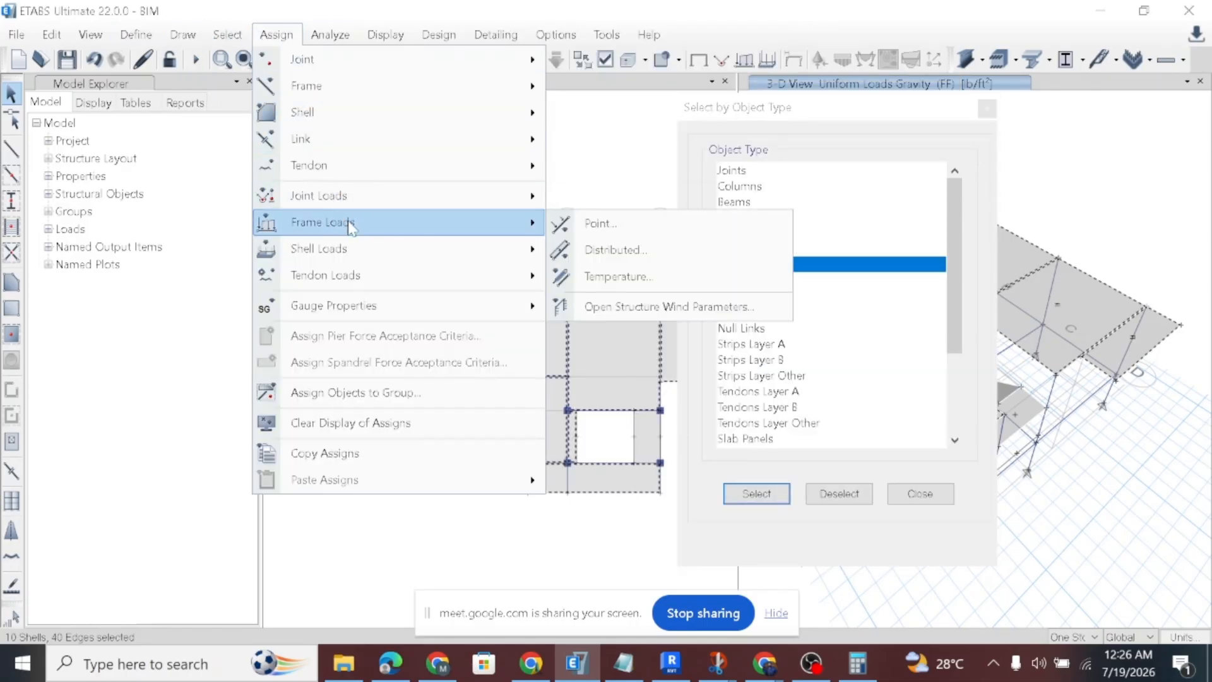
{"action": "mouse_move", "coordinate": [353, 250]}
{"action": "left_click", "coordinate": [569, 278]}
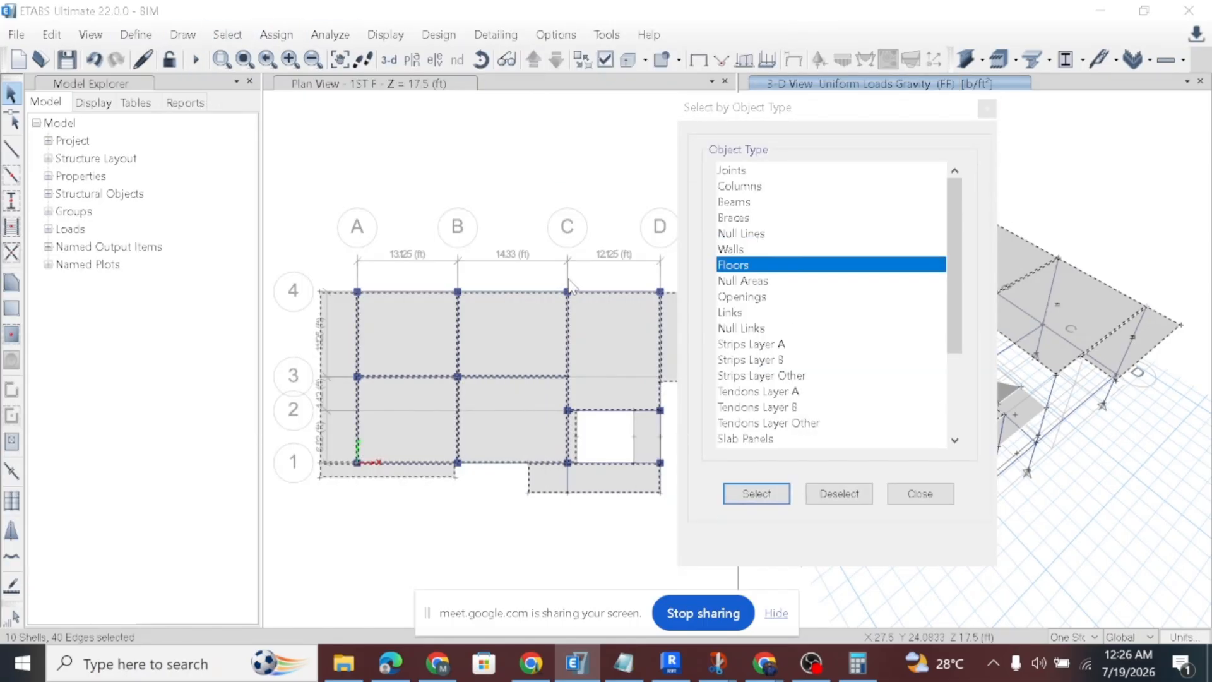
{"action": "left_click", "coordinate": [386, 282]}
{"action": "left_click", "coordinate": [354, 316]}
{"action": "key", "text": "Tab"}
{"action": "type", "text": "40"}
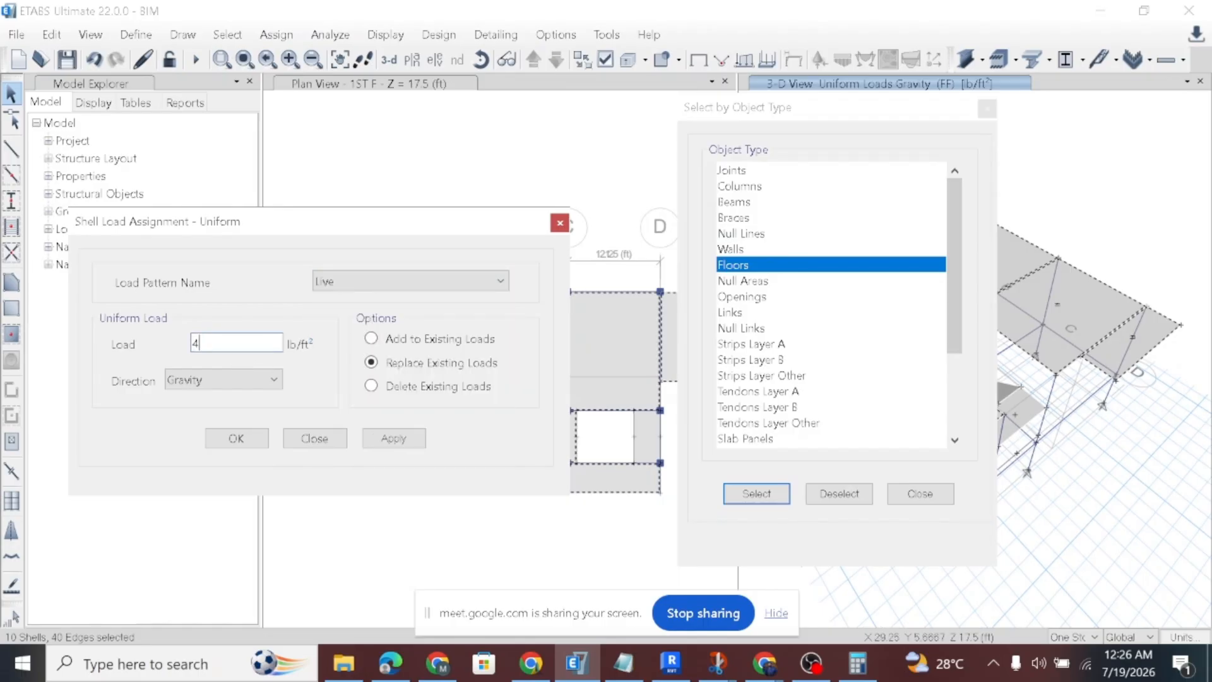
{"action": "left_click", "coordinate": [393, 437]}
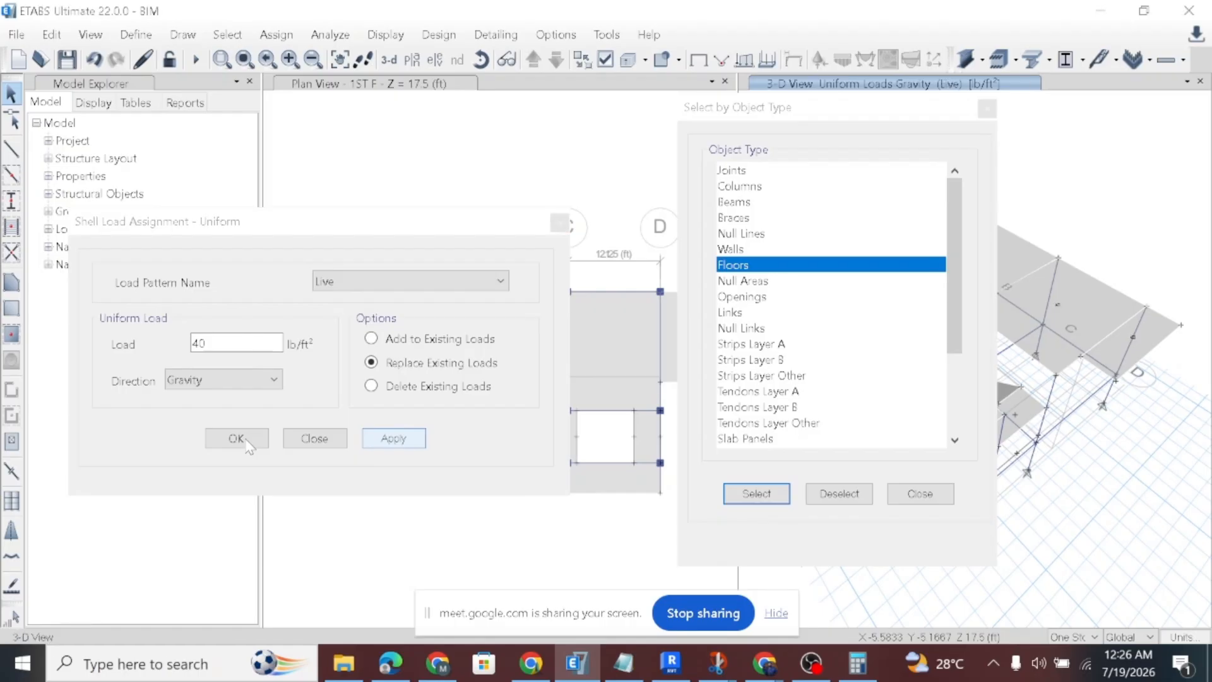
{"action": "left_click", "coordinate": [285, 444]}
{"action": "right_click", "coordinate": [370, 352]}
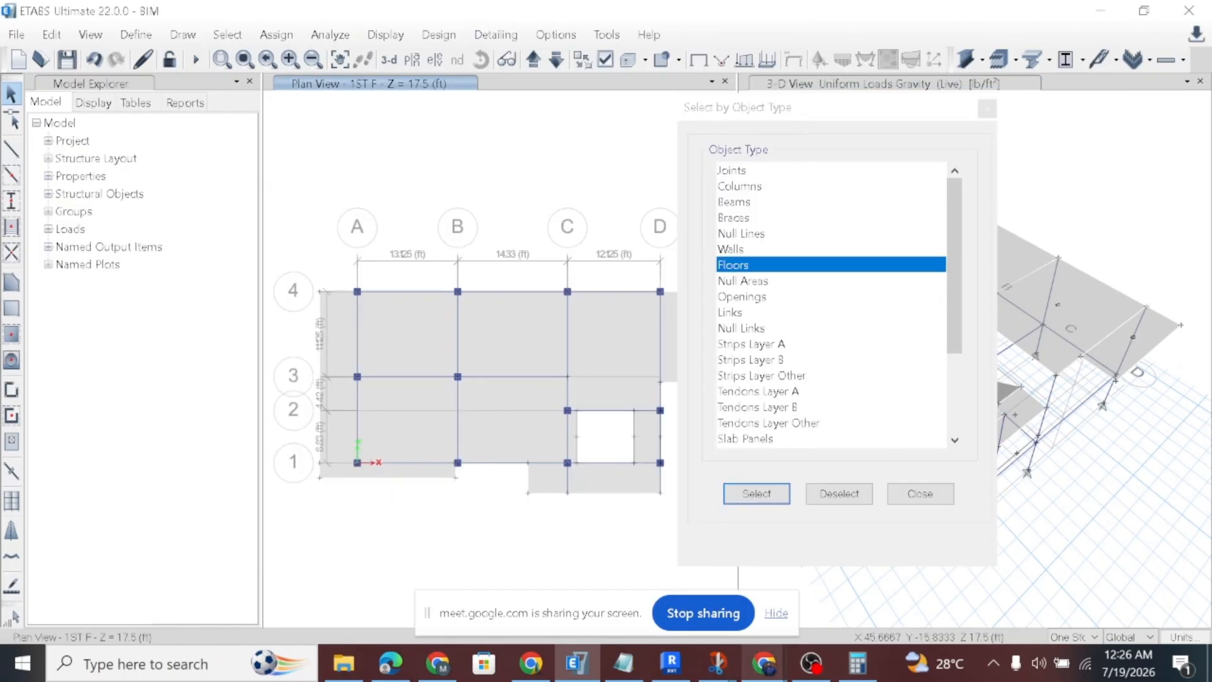
{"action": "left_click", "coordinate": [810, 663]}
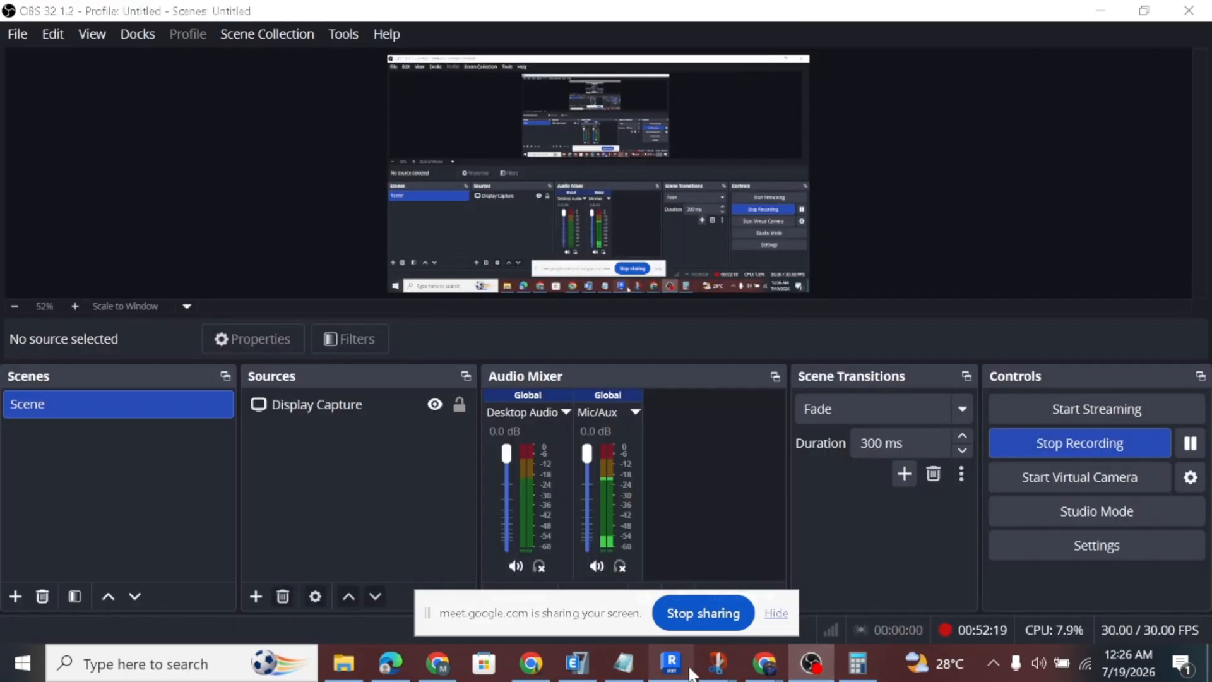
{"action": "left_click", "coordinate": [765, 662]}
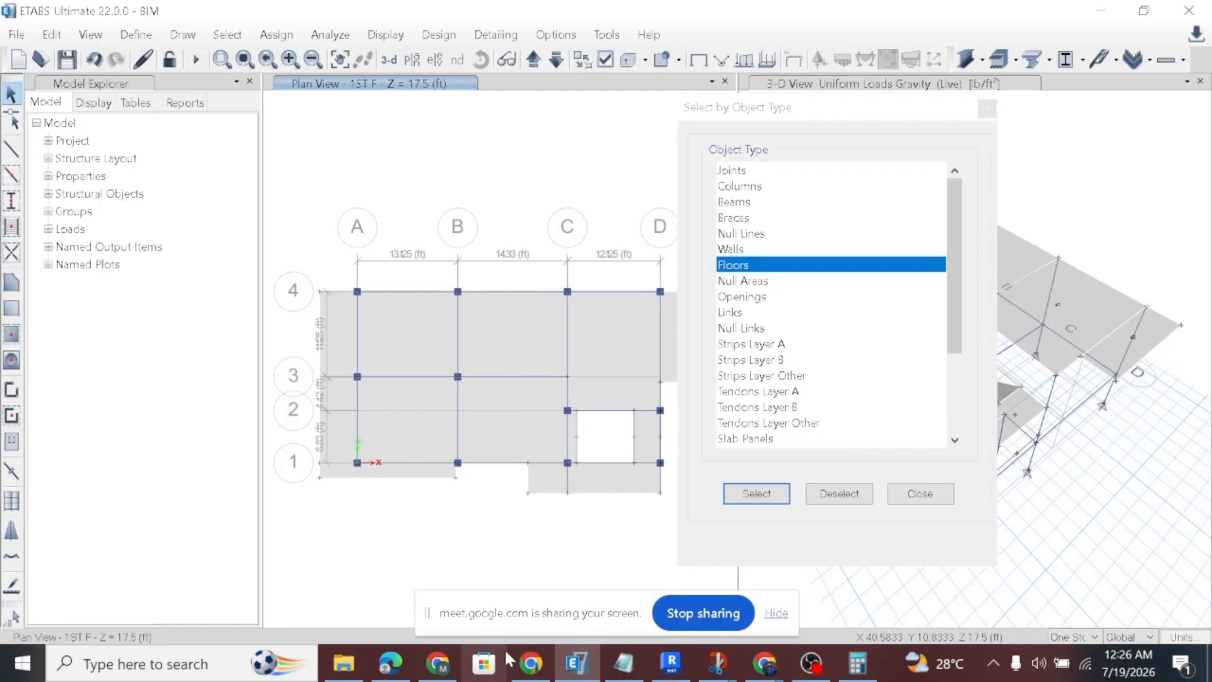
Switch to the Notepad outline, highlight "Live Load & FF Load Assign" in Step 4, and return to ETABS.
{"action": "left_click", "coordinate": [623, 663]}
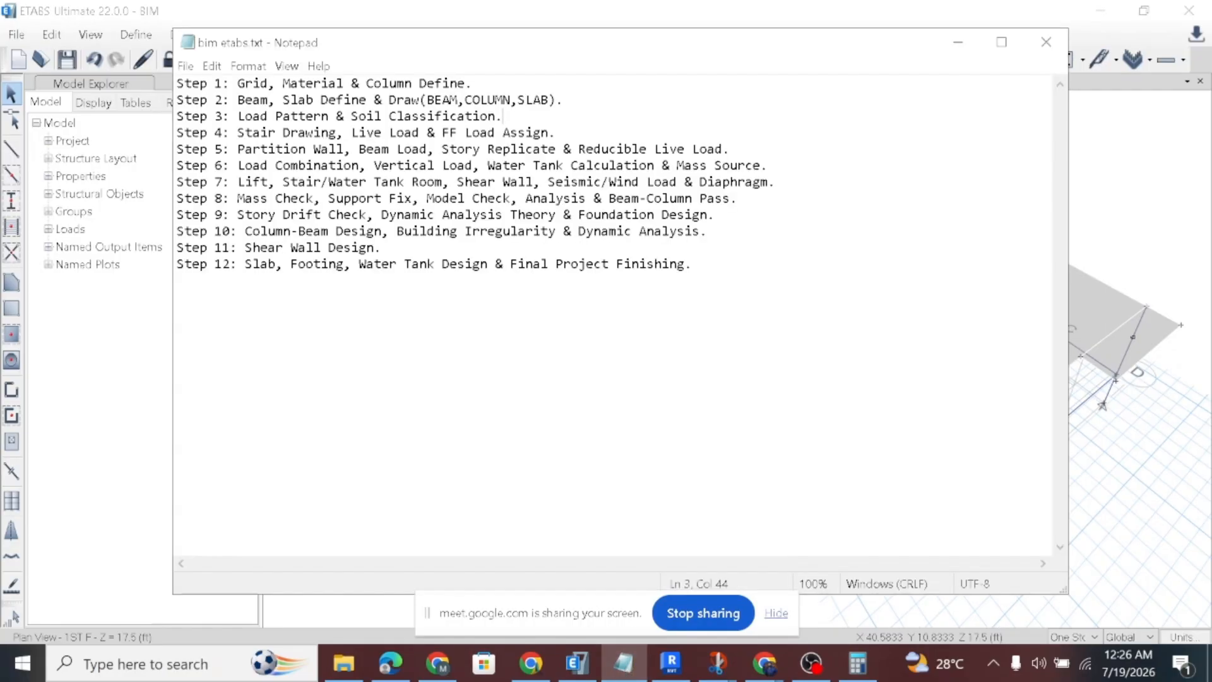
{"action": "left_click_drag", "start_coordinate": [344, 133], "coordinate": [556, 132]}
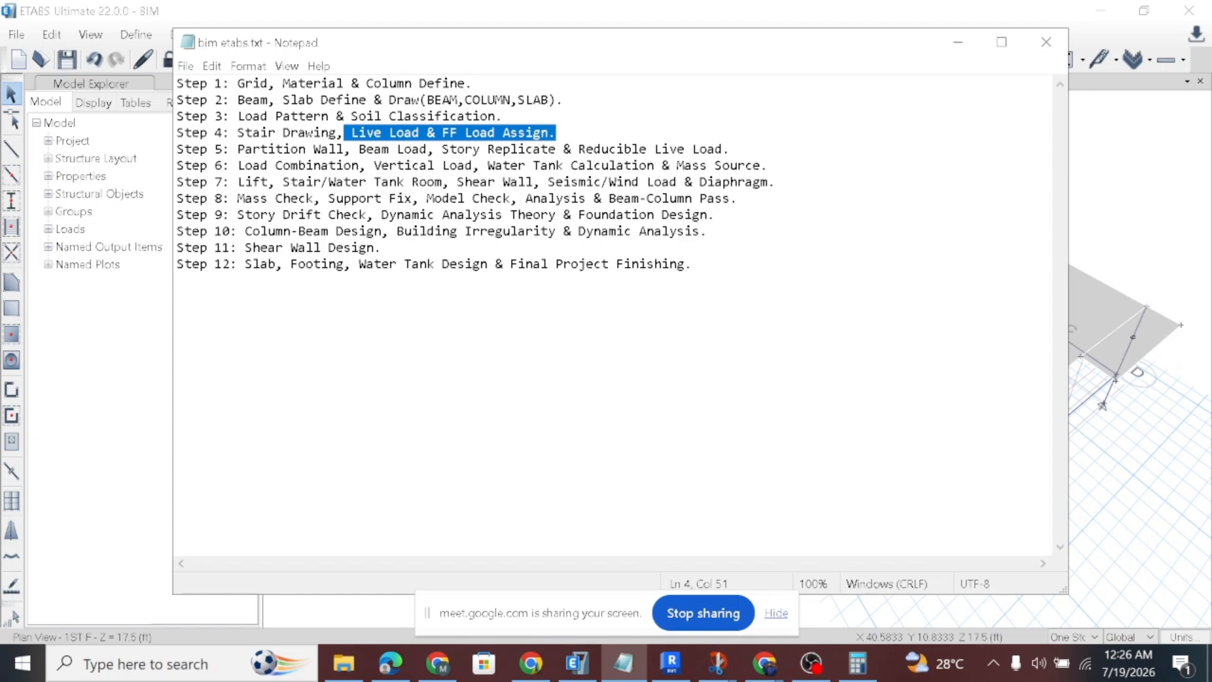
{"action": "left_click", "coordinate": [576, 662]}
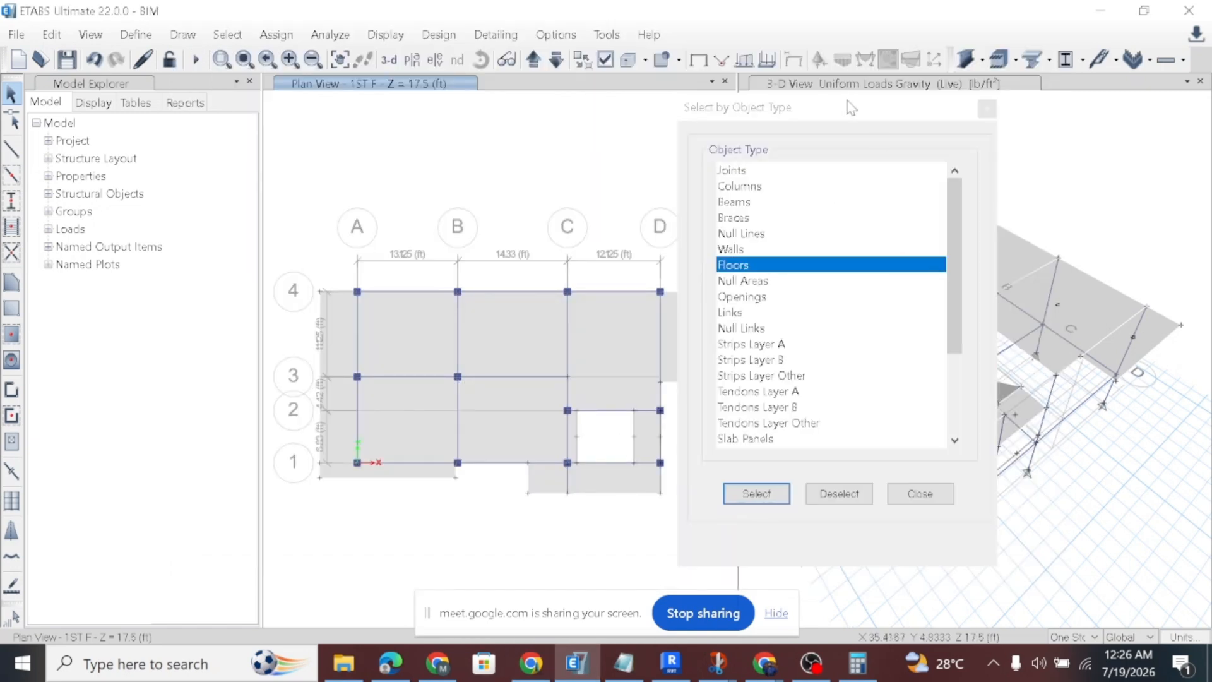
Check the loads assigned to the stair's landing slab in the 3-D view.
{"action": "left_click_drag", "start_coordinate": [850, 105], "coordinate": [296, 115]}
{"action": "scroll", "coordinate": [1025, 414], "scroll_direction": "up", "scroll_amount": 3}
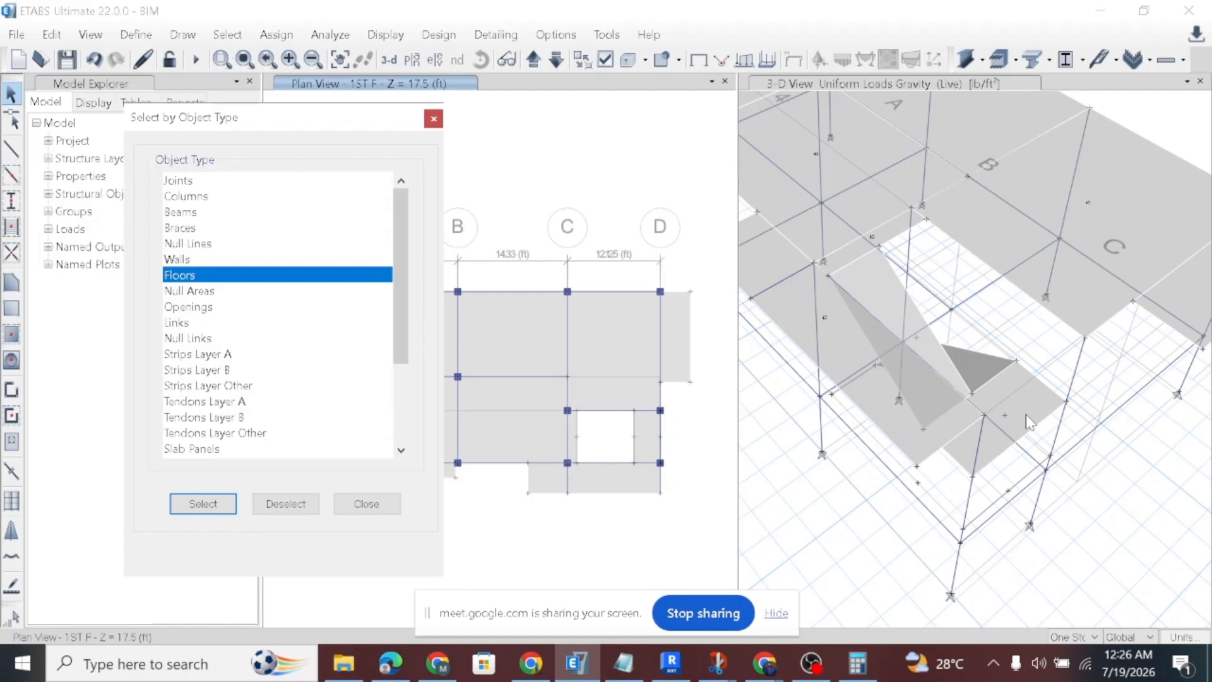
{"action": "right_click", "coordinate": [1020, 406]}
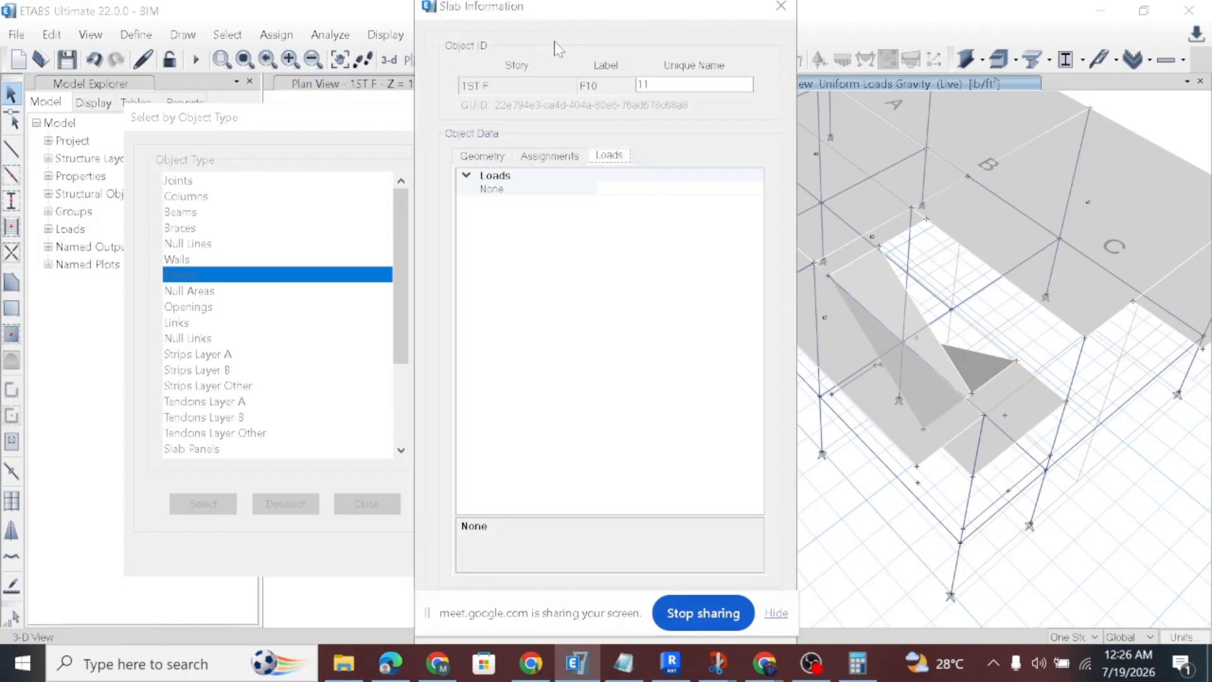
{"action": "left_click", "coordinate": [780, 6]}
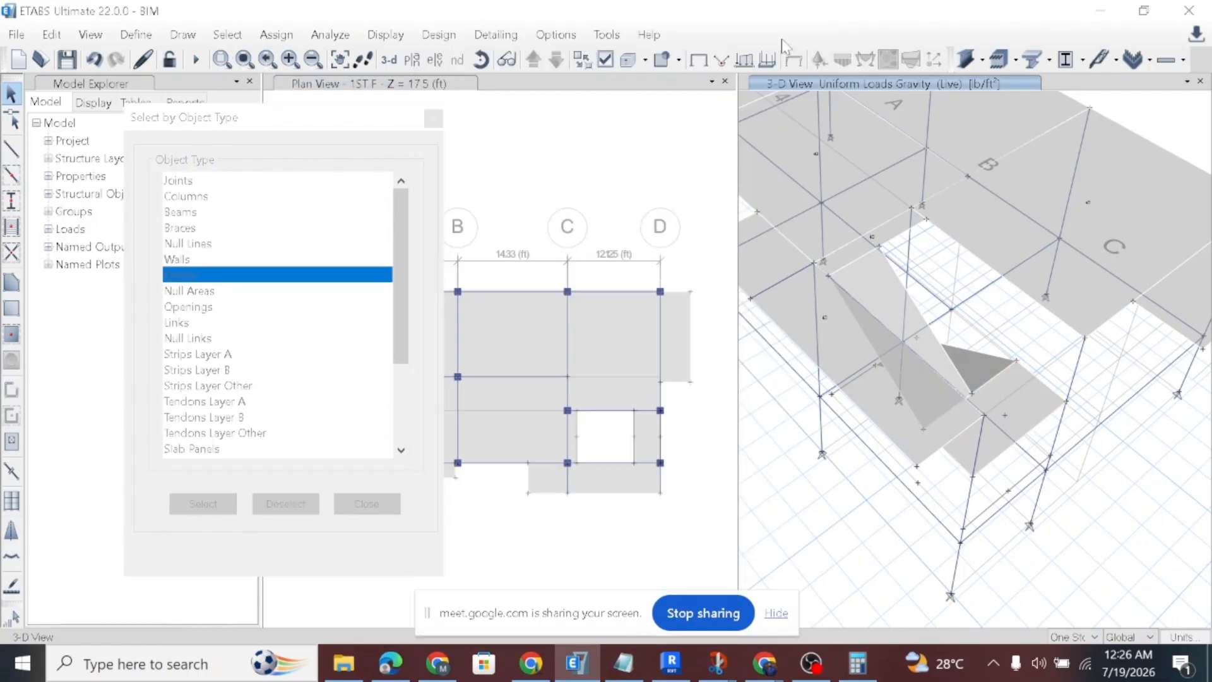
Select the stair's two inclined slabs and its landing slab in the 3-D view.
{"action": "left_click", "coordinate": [482, 62]}
{"action": "left_click_drag", "start_coordinate": [1024, 435], "coordinate": [1040, 381]}
{"action": "scroll", "coordinate": [1016, 381], "scroll_direction": "up", "scroll_amount": 2}
{"action": "scroll", "coordinate": [943, 377], "scroll_direction": "up", "scroll_amount": 2}
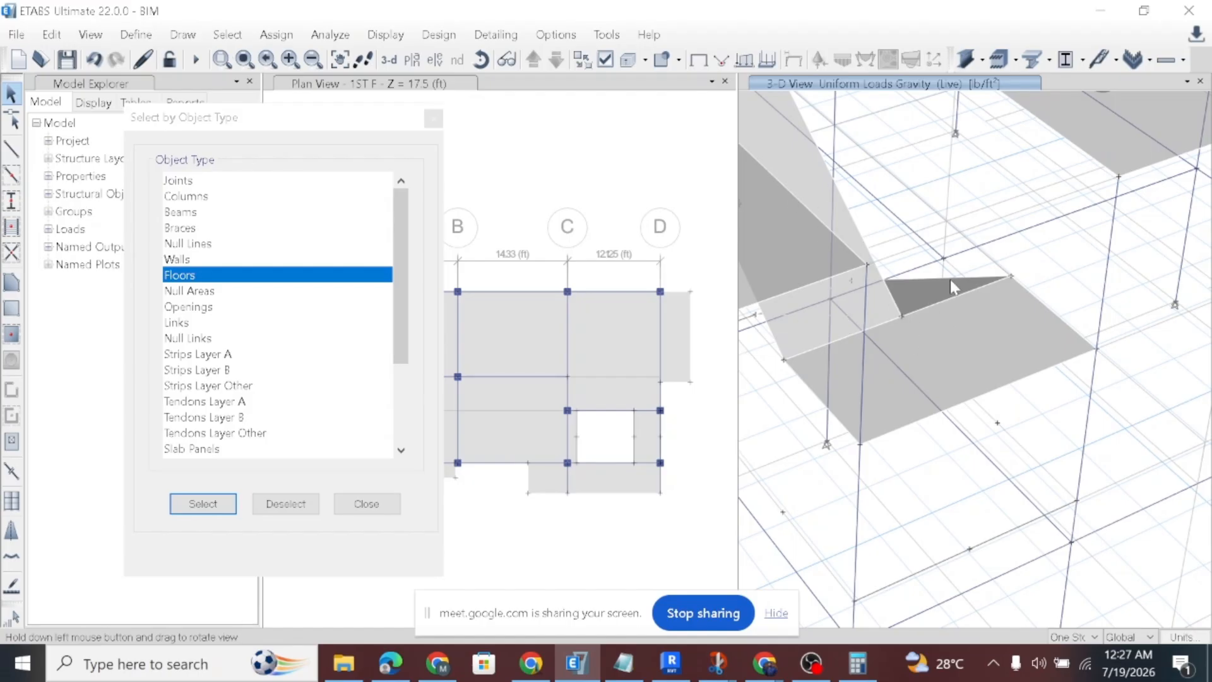
{"action": "left_click", "coordinate": [855, 229]}
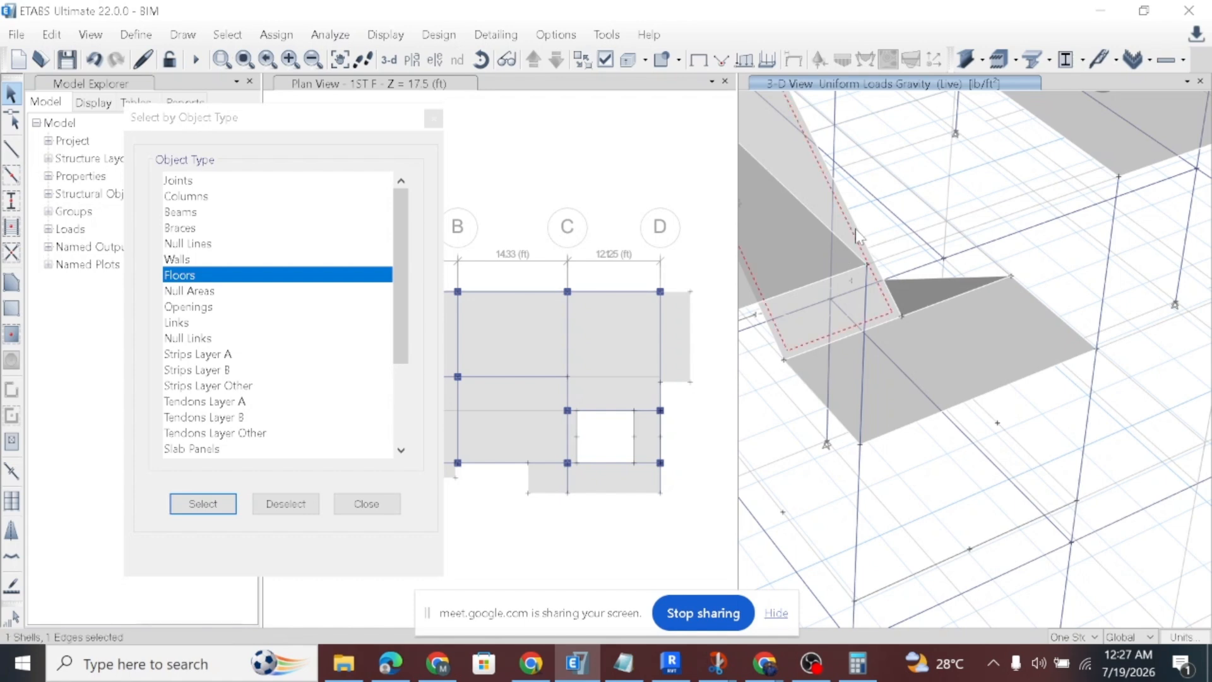
{"action": "left_click", "coordinate": [946, 283]}
{"action": "left_click", "coordinate": [941, 293]}
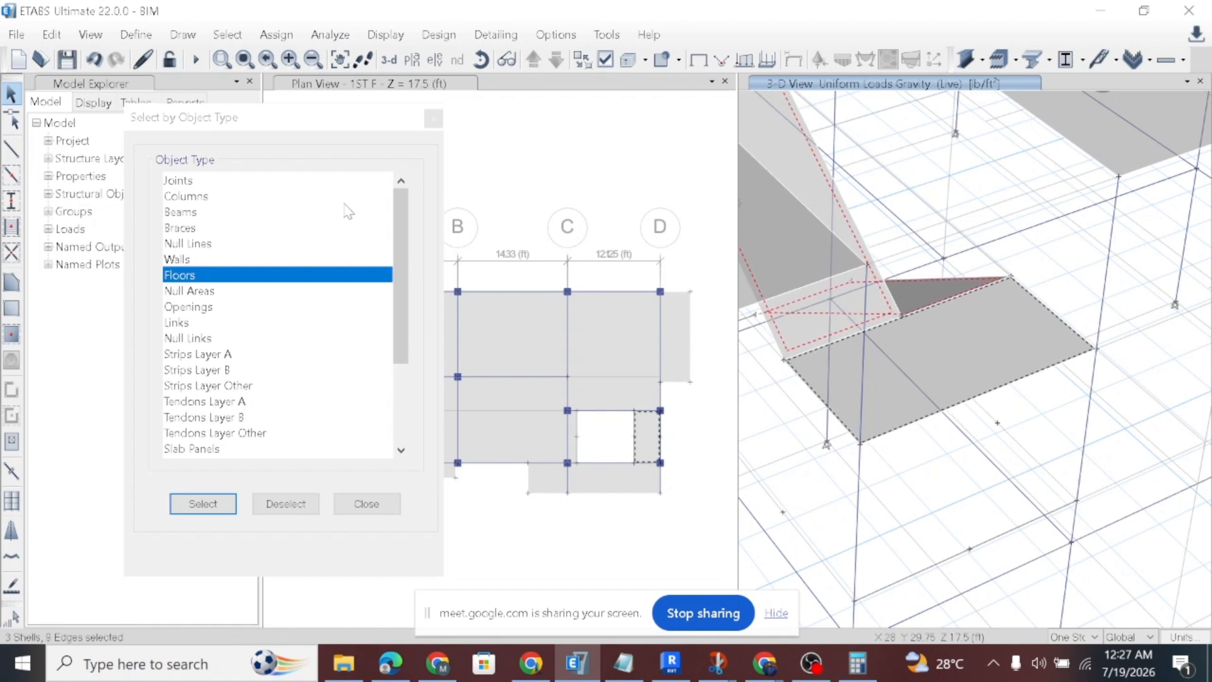
Assign a uniform Live shell load of 100 lb/ft² in the gravity direction to the selected stair slabs, replacing existing loads.
{"action": "left_click", "coordinate": [433, 118]}
{"action": "left_click", "coordinate": [277, 34]}
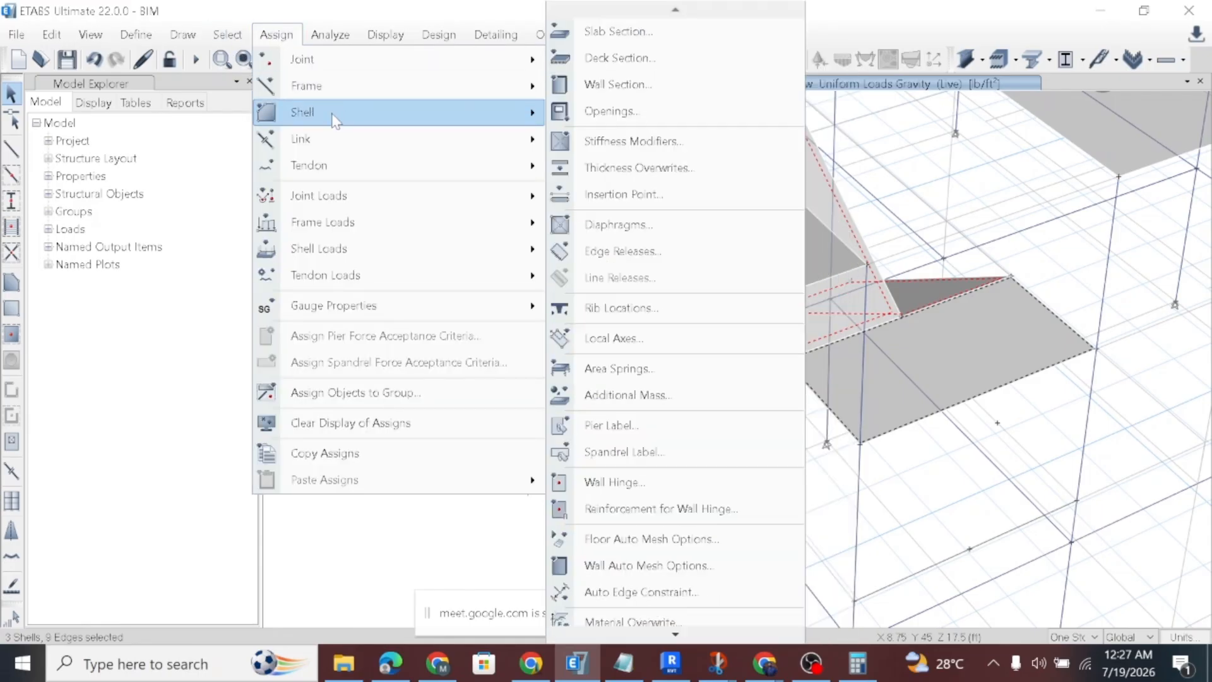
{"action": "mouse_move", "coordinate": [352, 250]}
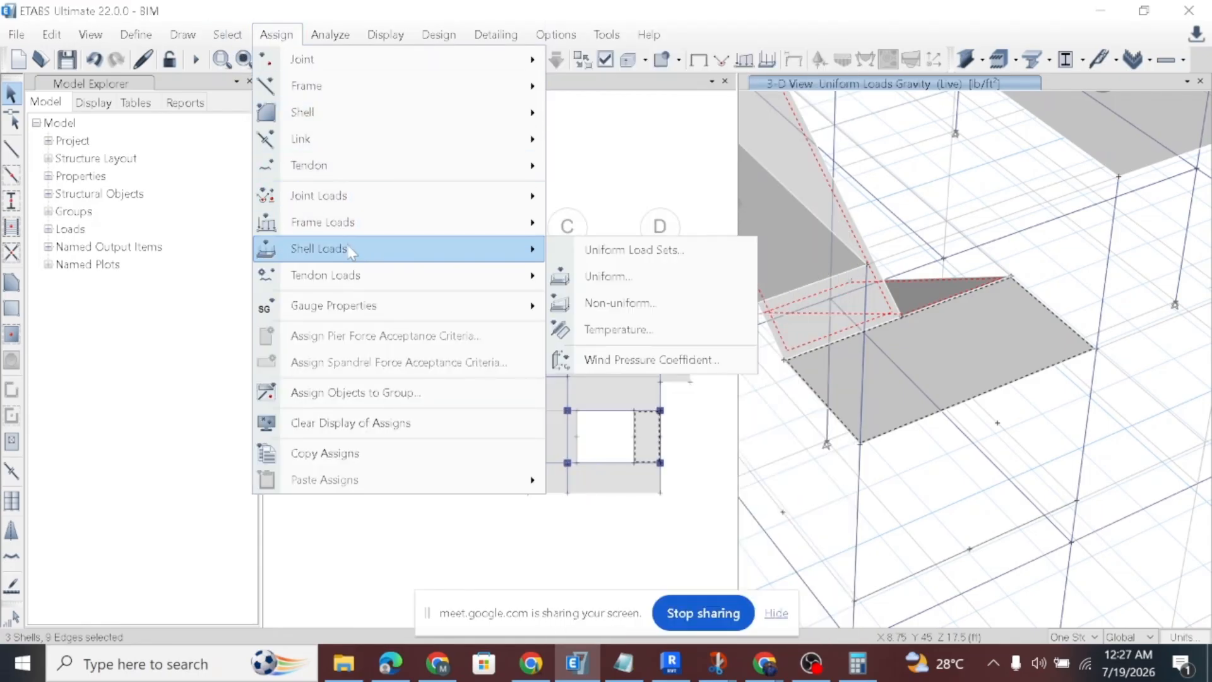
{"action": "left_click", "coordinate": [605, 276]}
{"action": "left_click", "coordinate": [367, 282]}
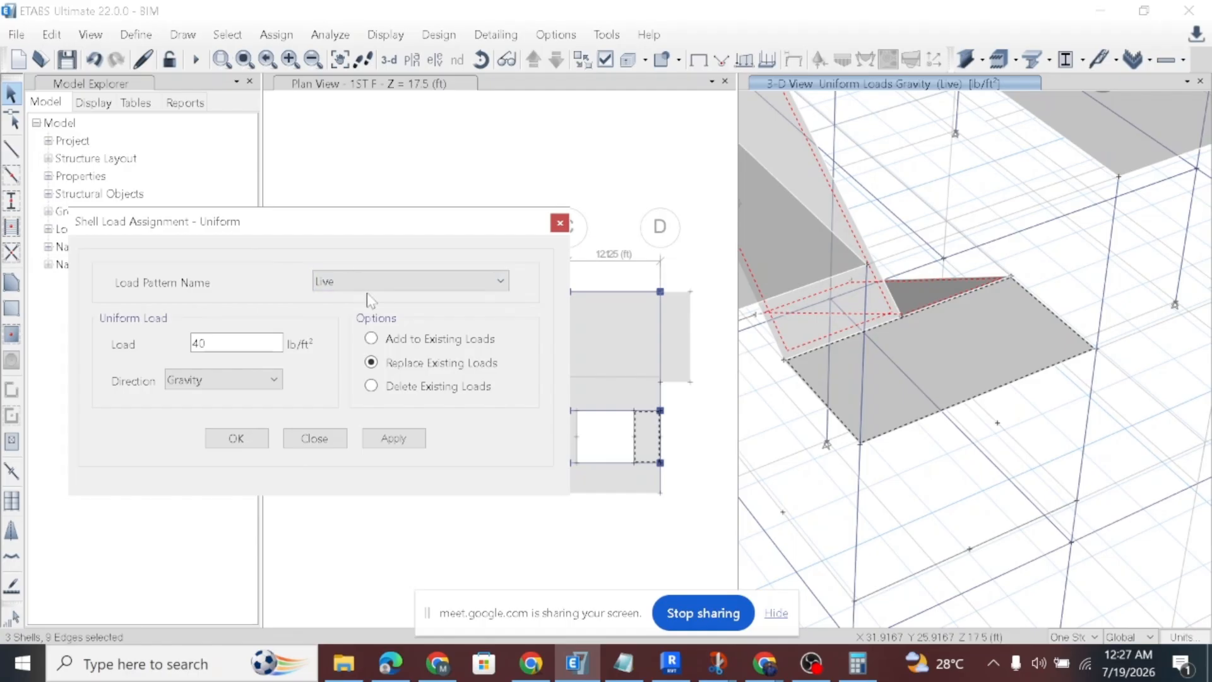
{"action": "left_click", "coordinate": [355, 317]}
{"action": "double_click", "coordinate": [199, 343]}
{"action": "type", "text": "100"}
{"action": "left_click", "coordinate": [387, 440]}
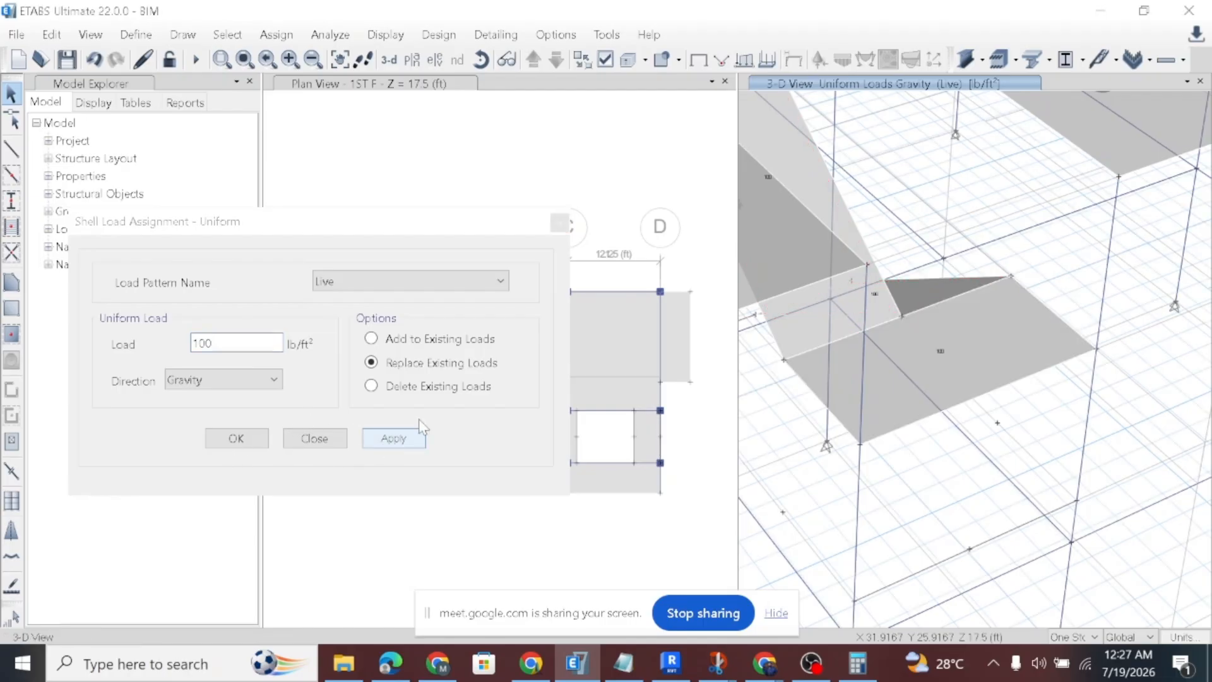
Check the landing slab's assigned loads again after applying the stair live load.
{"action": "right_click", "coordinate": [925, 372]}
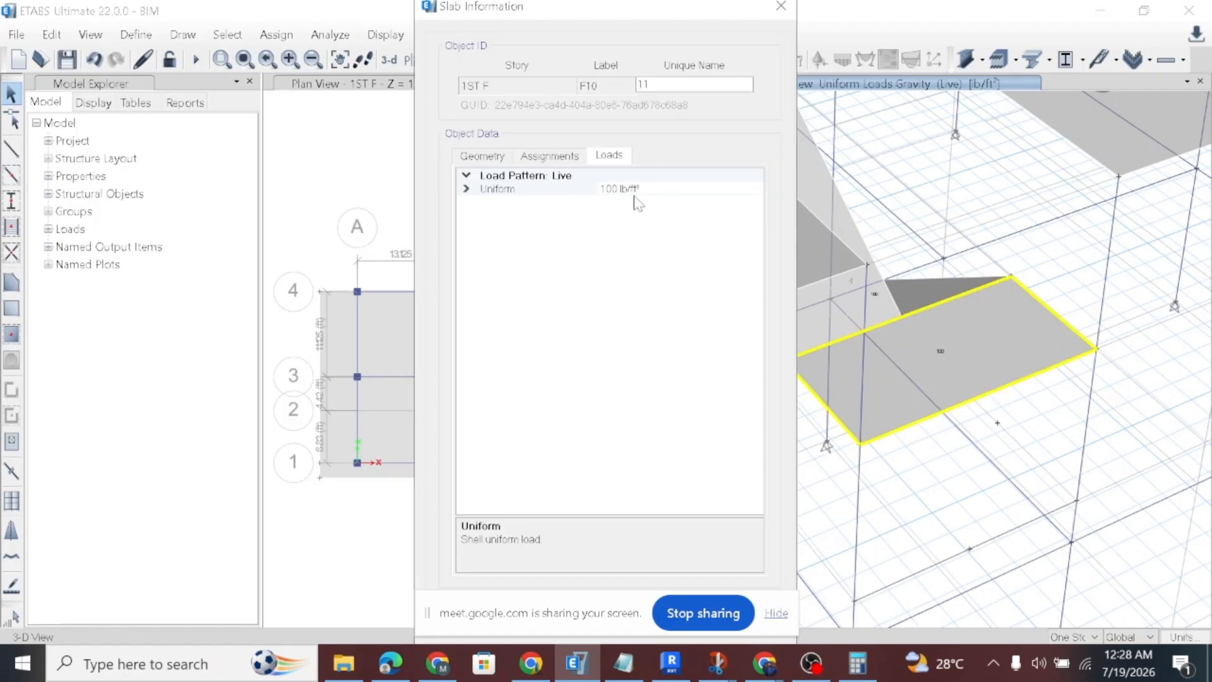
{"action": "left_click", "coordinate": [781, 5]}
{"action": "scroll", "coordinate": [873, 351], "scroll_direction": "down", "scroll_amount": 5}
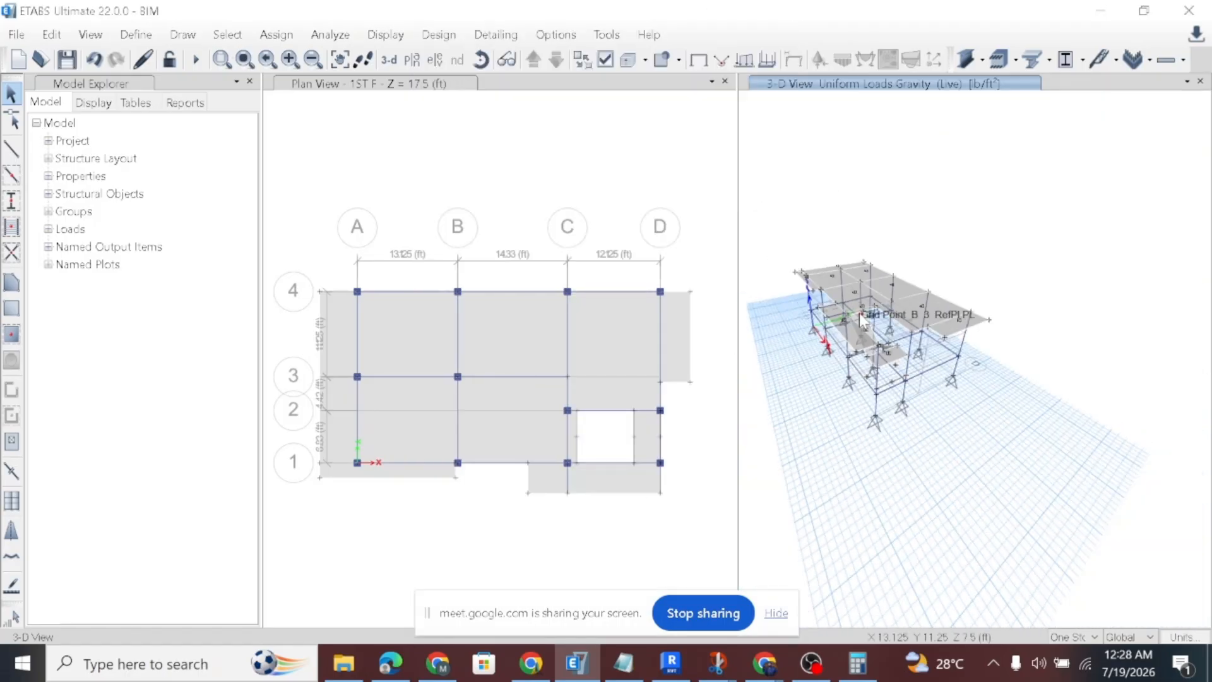
Review the Notepad outline, highlighting the Step 5 topics and Steps 1 to 4, and minimize it.
{"action": "left_click", "coordinate": [623, 662]}
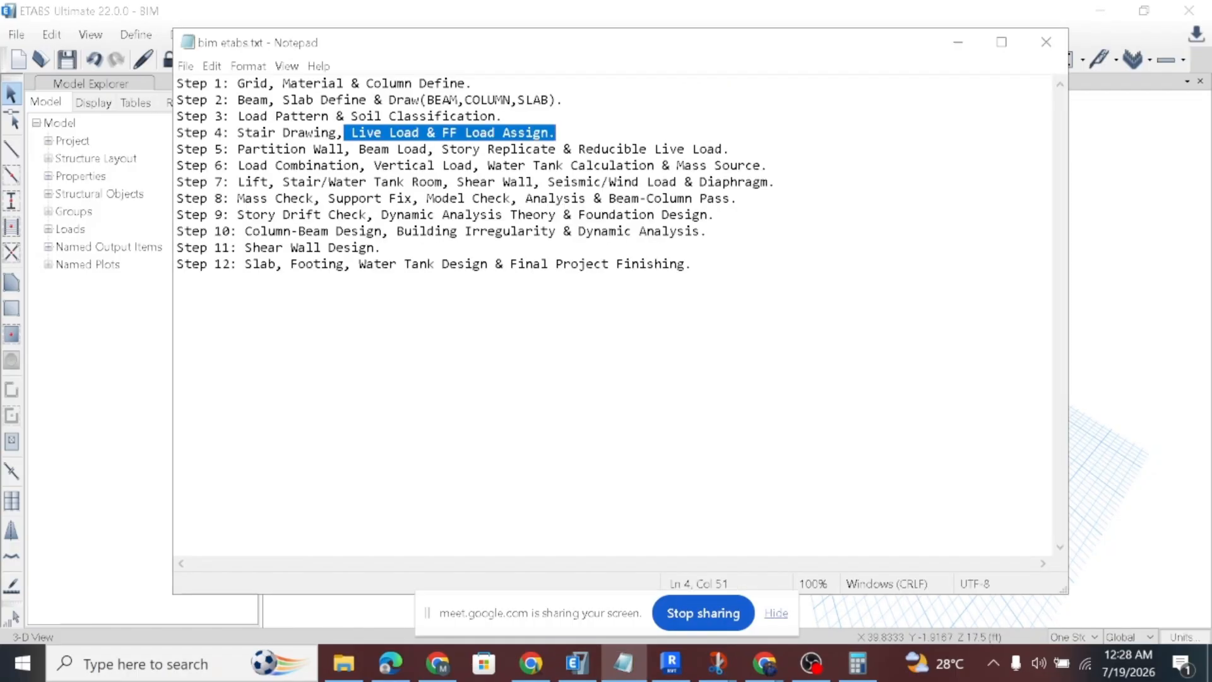
{"action": "left_click_drag", "start_coordinate": [231, 149], "coordinate": [451, 149]}
{"action": "left_click_drag", "start_coordinate": [556, 132], "coordinate": [177, 82]}
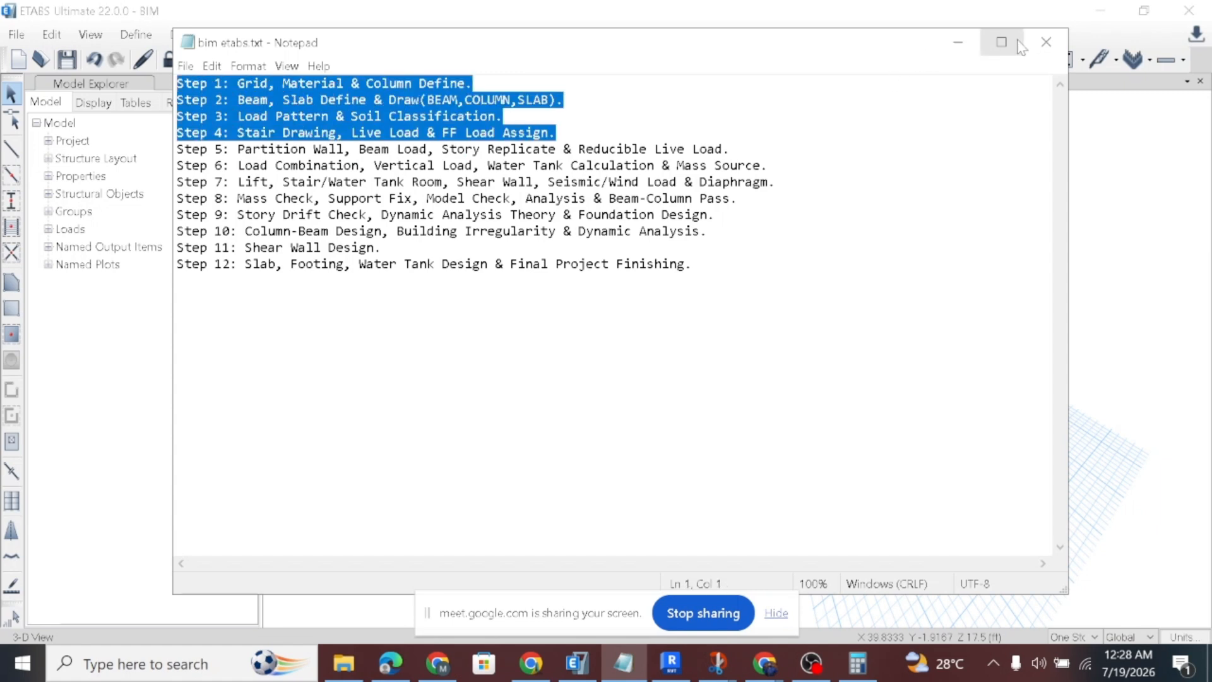
{"action": "left_click", "coordinate": [958, 42]}
Save the model as BIM.EDB on the Desktop, replacing the existing file.
{"action": "left_click", "coordinate": [66, 61]}
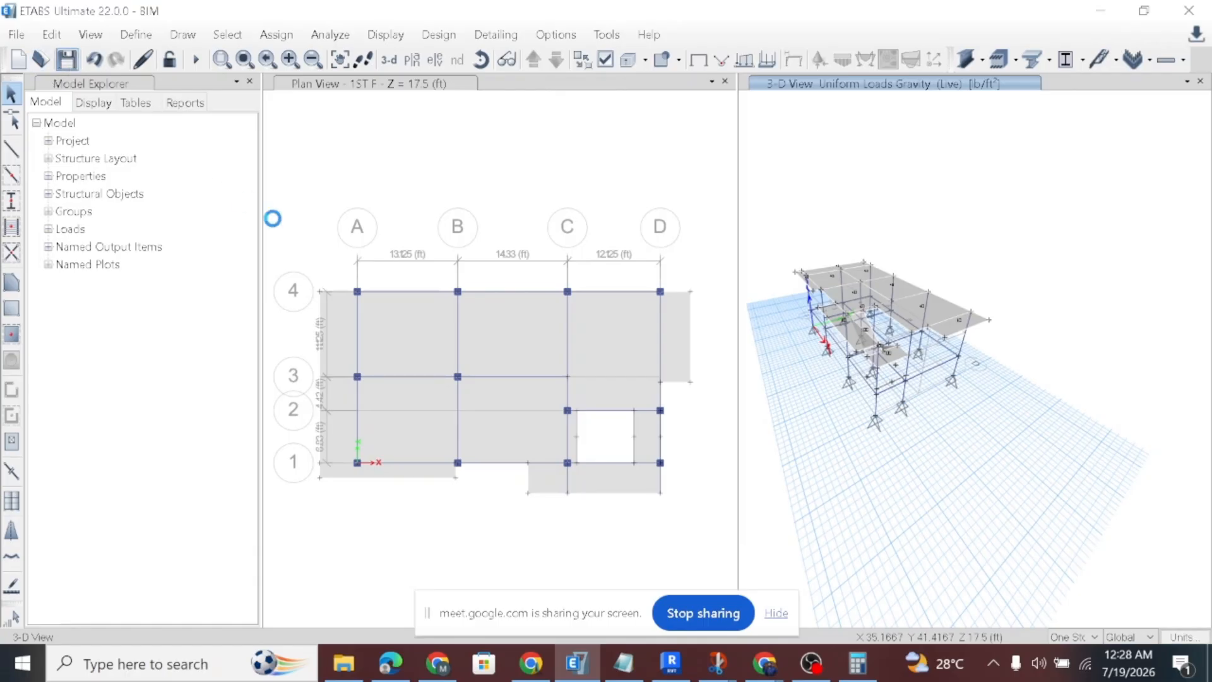
{"action": "left_click", "coordinate": [235, 178]}
{"action": "left_click", "coordinate": [426, 452]}
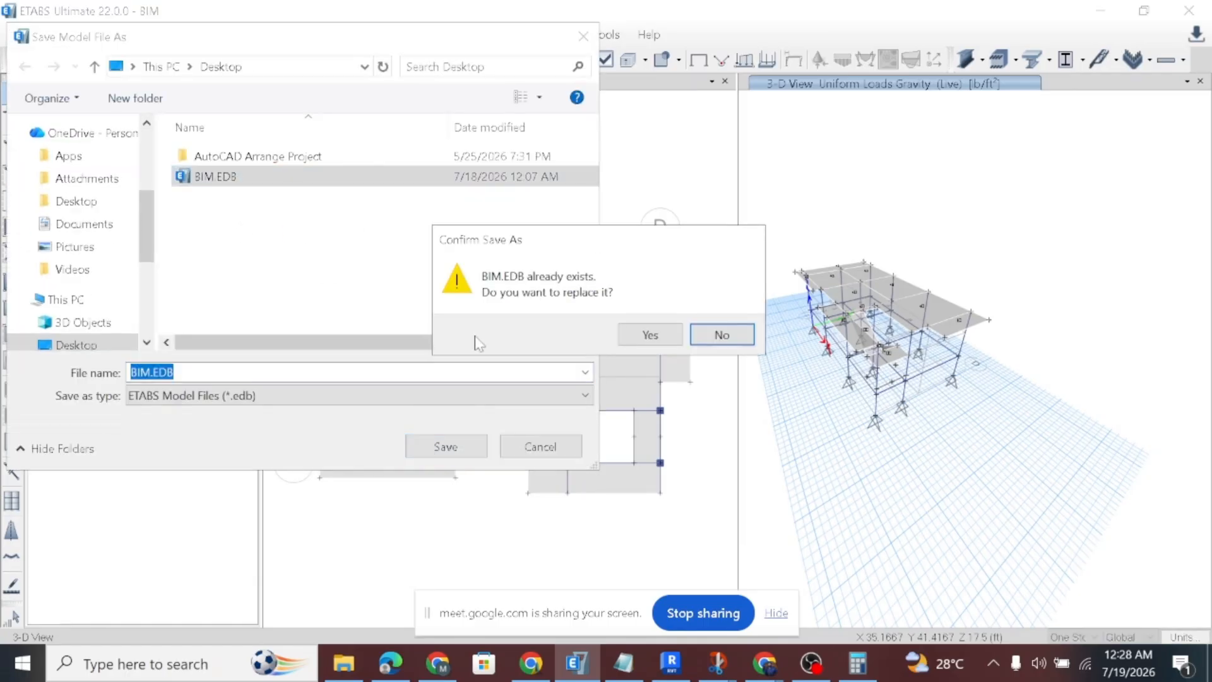
{"action": "left_click", "coordinate": [634, 330]}
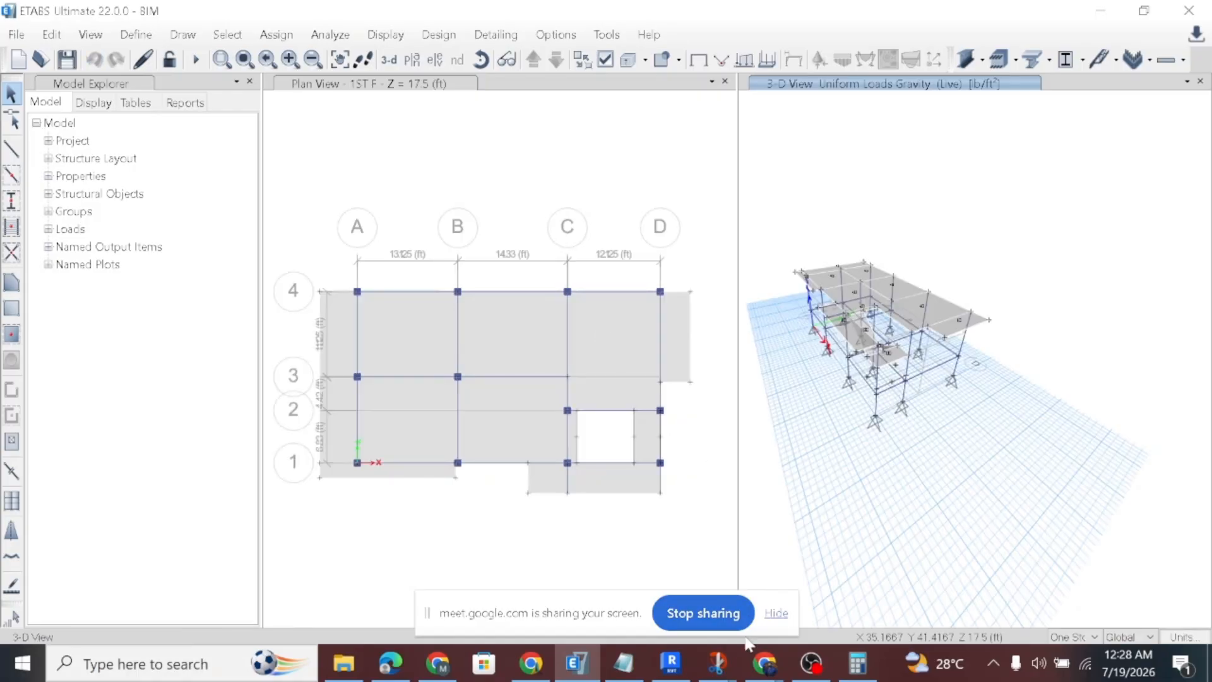
Switch to the Google Meet call in Chrome.
{"action": "left_click", "coordinate": [764, 662]}
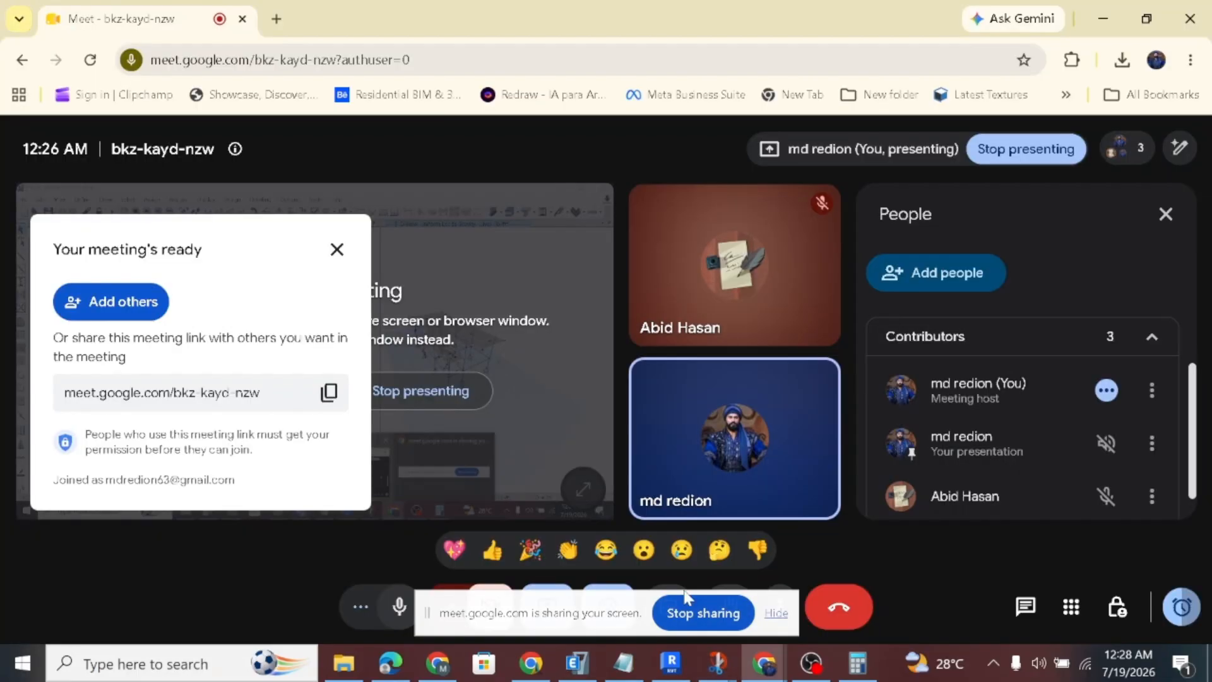